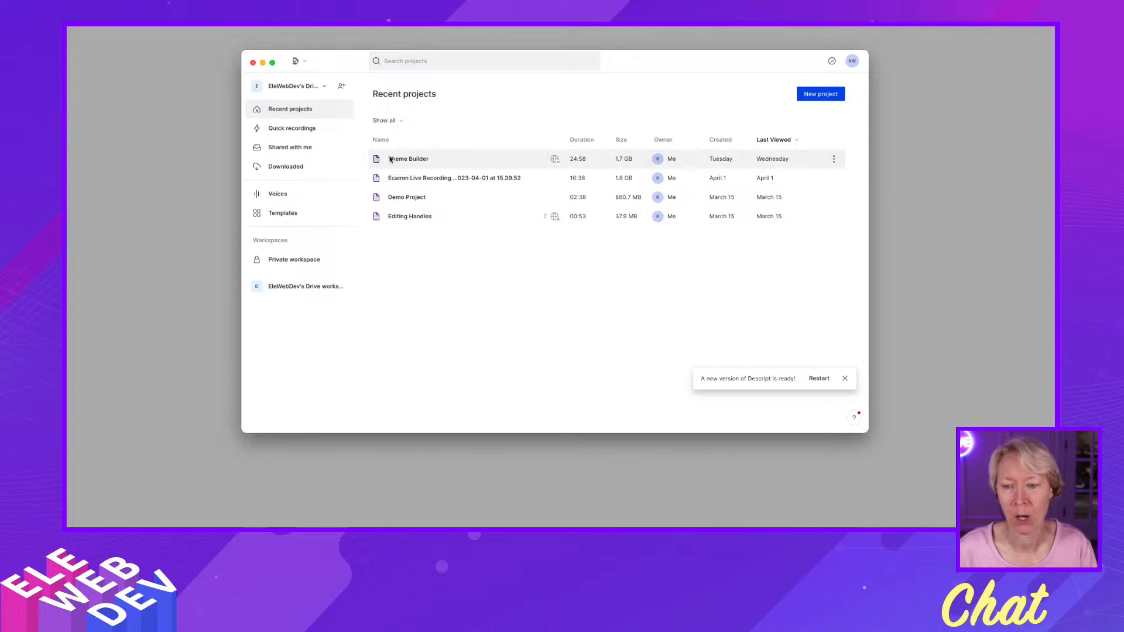
Open the Theme Builder project and enlarge the timeline area so the audio waveform is taller.
click(391, 159)
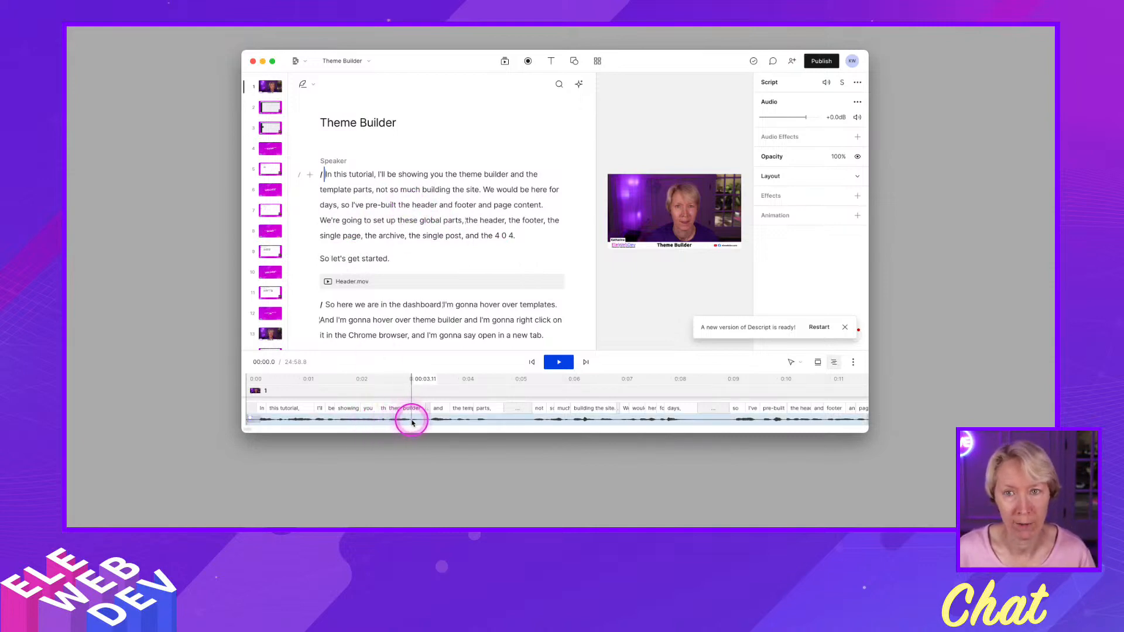
drag(504, 352, 507, 299)
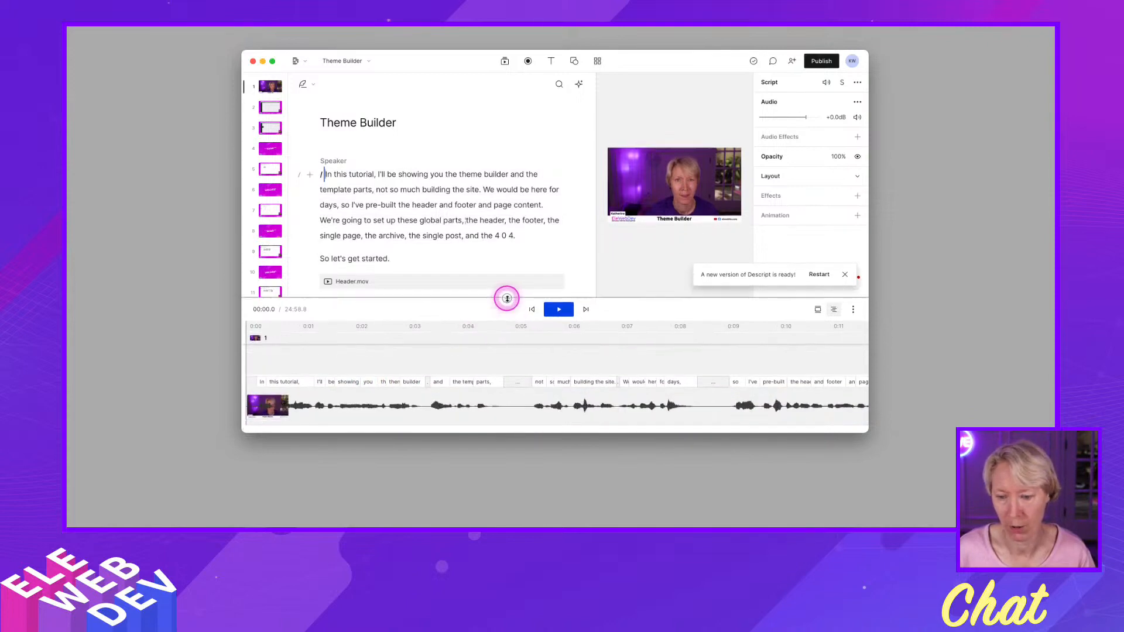
click(328, 405)
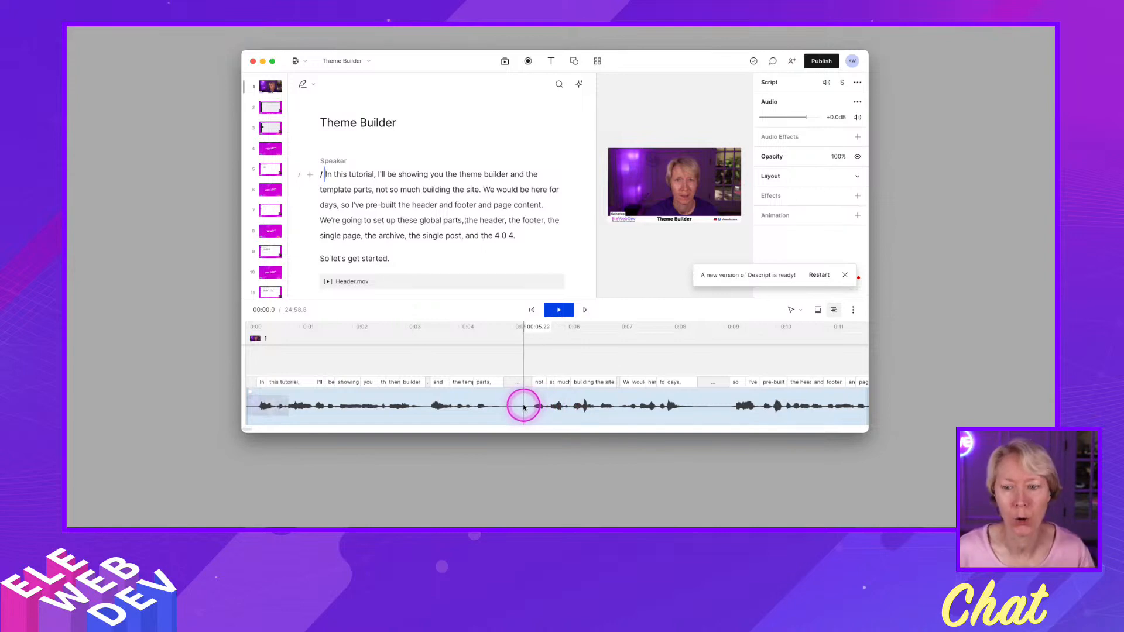
Look through the Theme Builder script and the project's list of media files.
scroll(462, 256, down, 5)
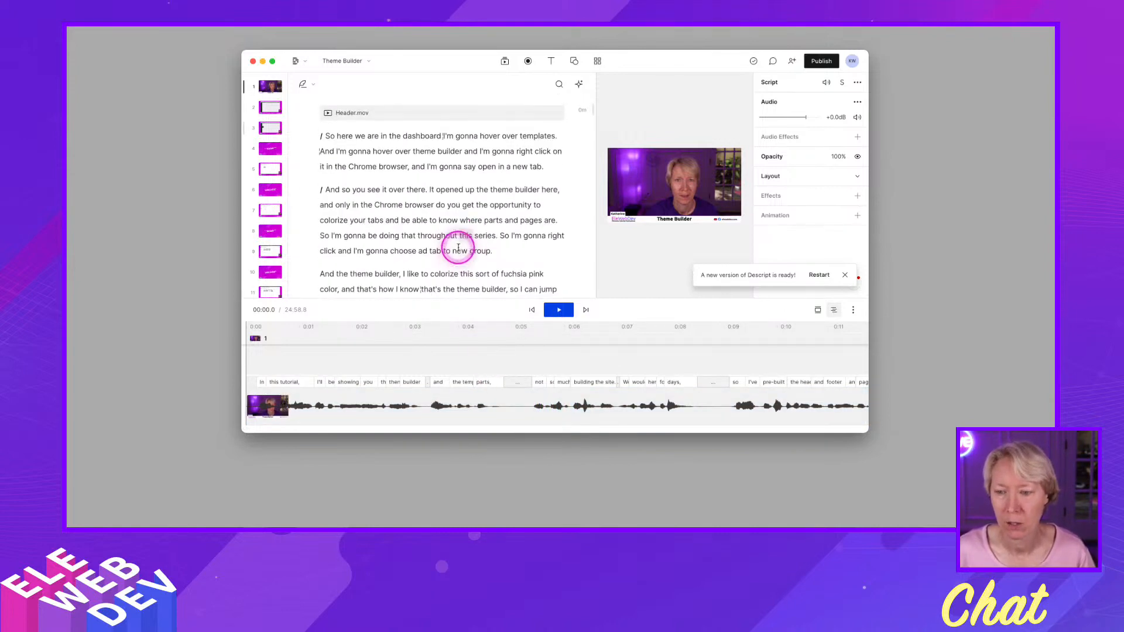
scroll(459, 246, down, 5)
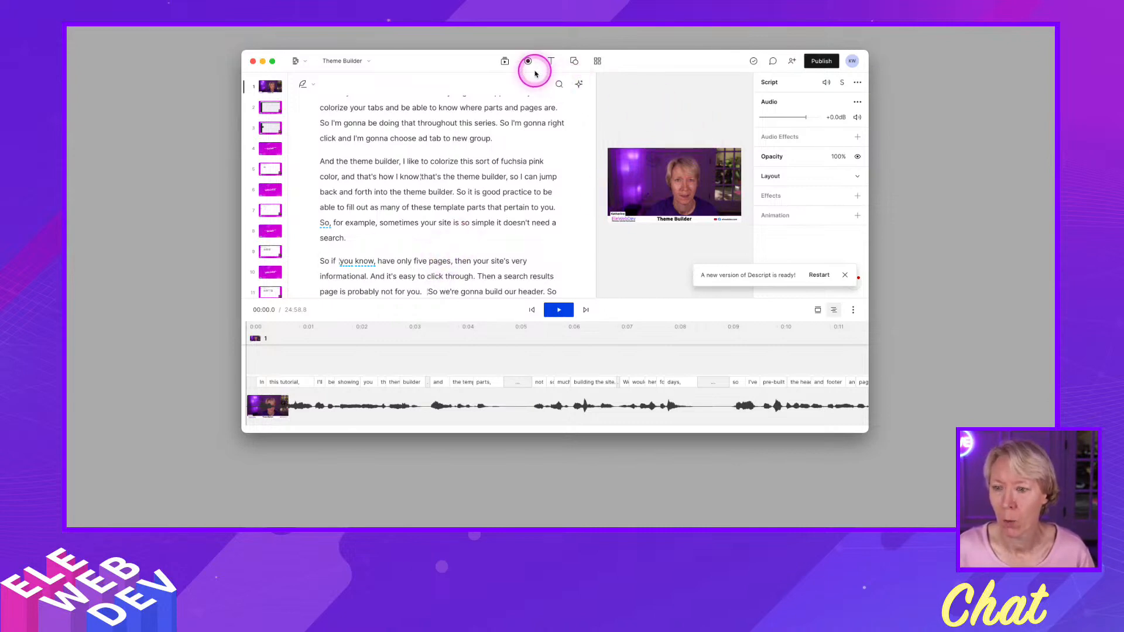
click(505, 62)
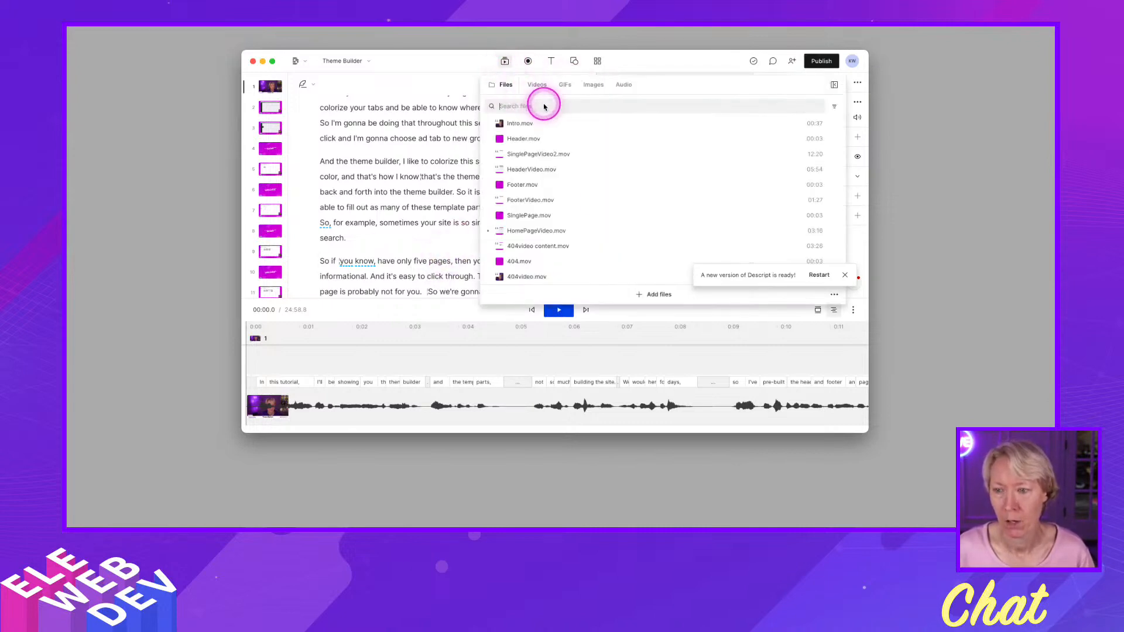
scroll(557, 231, down, 4)
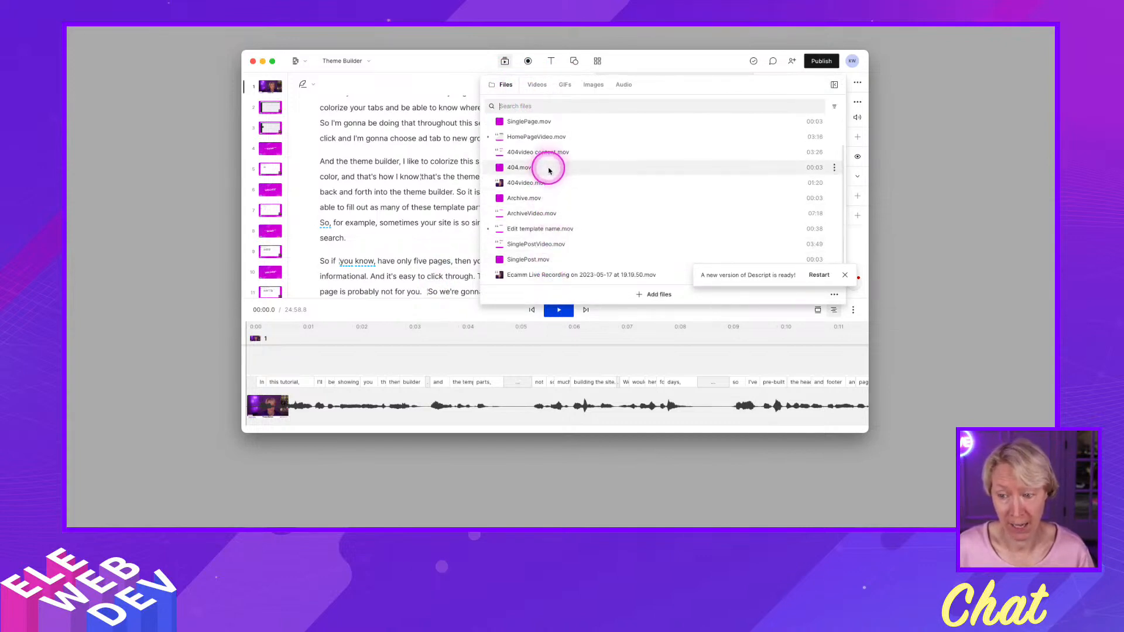
click(266, 237)
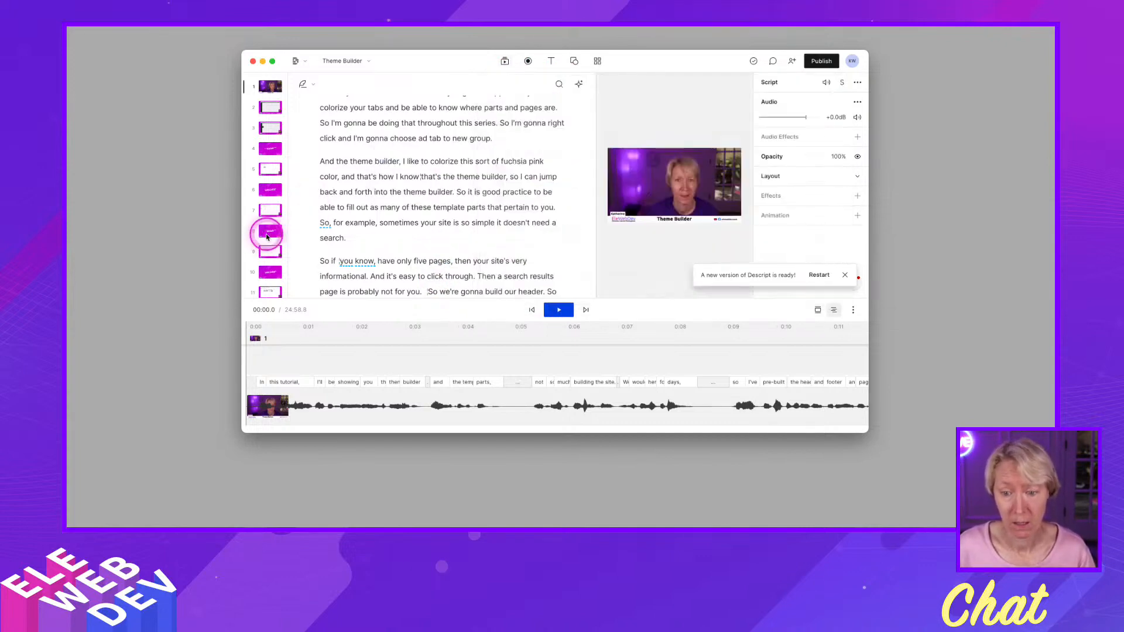
Go to scene 8 with the Archive.mov title clip and play it briefly until its title shows.
click(270, 232)
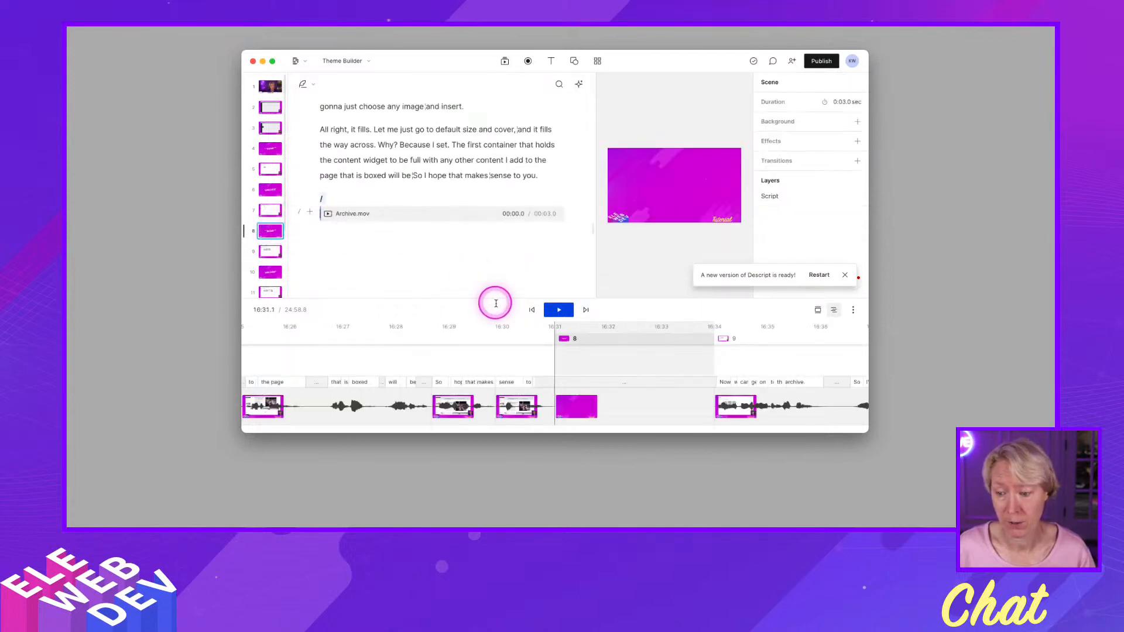
click(557, 312)
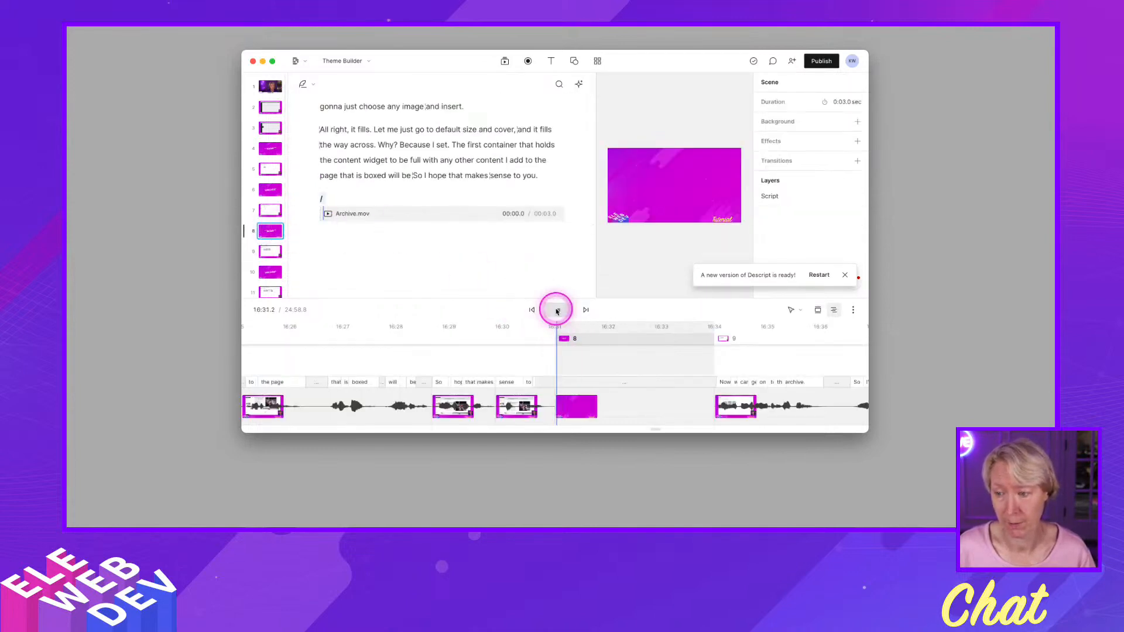
click(557, 312)
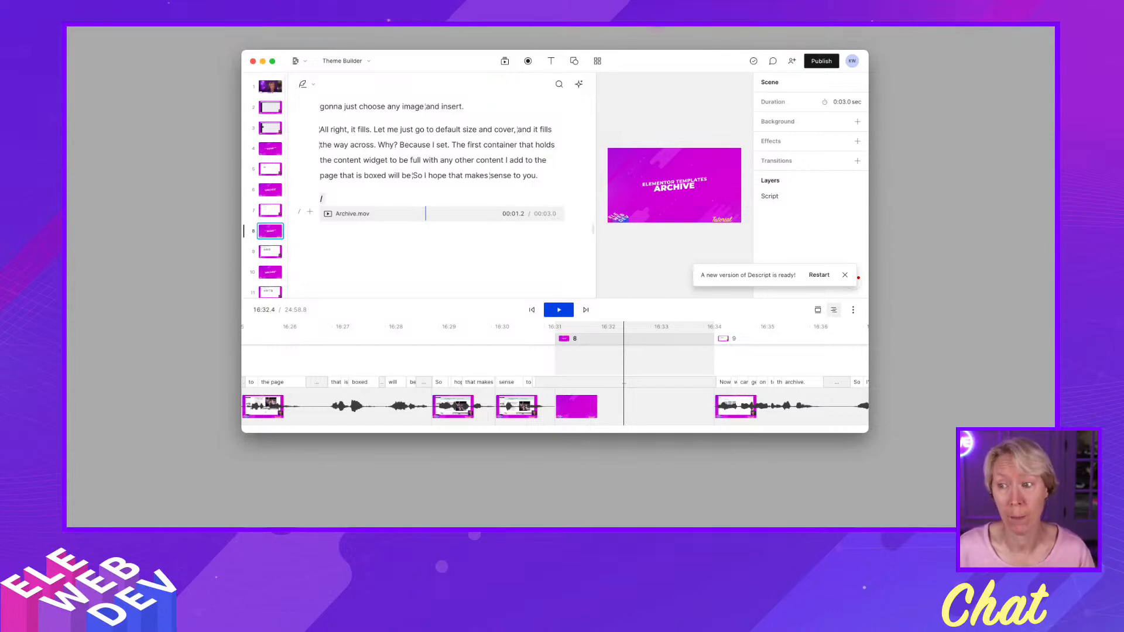
mouse_move(605, 523)
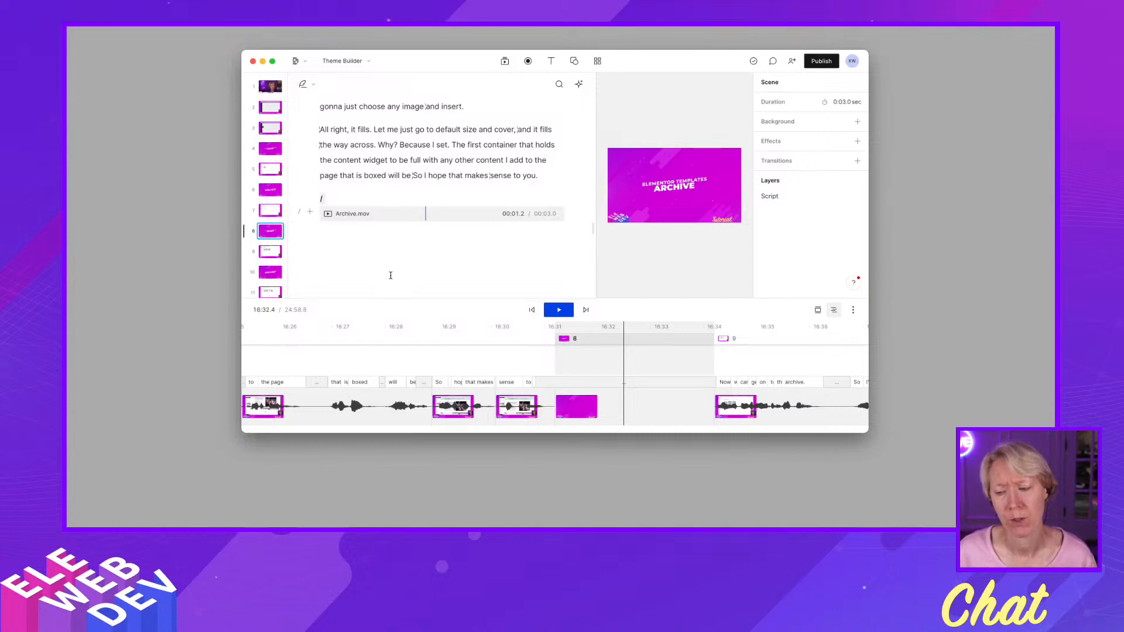
click(353, 189)
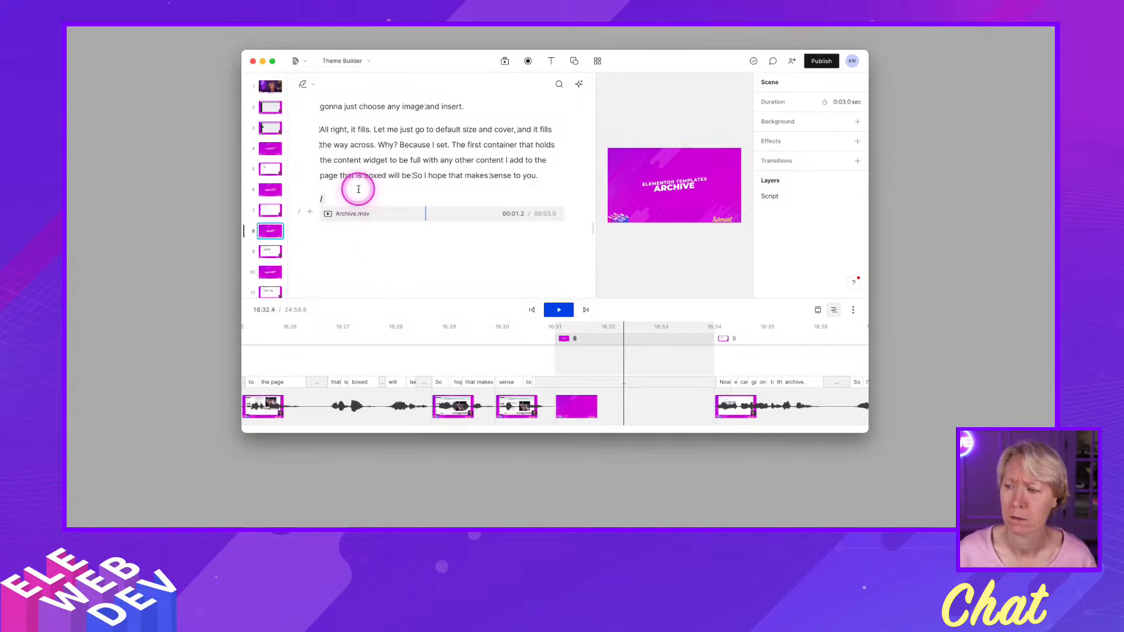
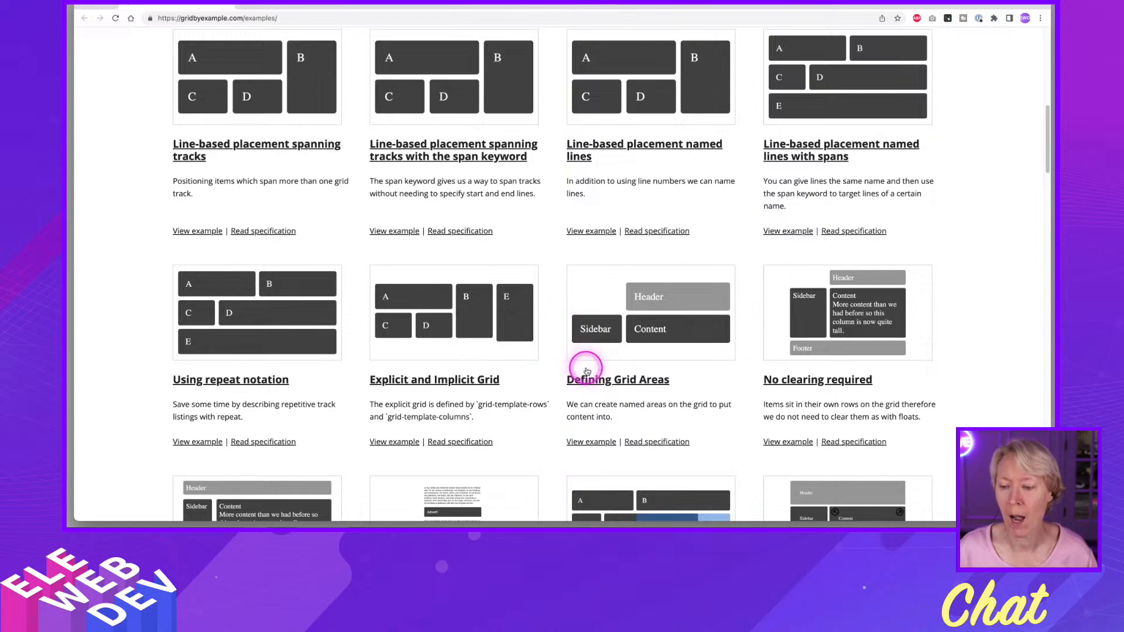
Look through the CSS grid layout examples on gridbyexample.com, magnifying the Defining Grid Areas example.
key(ctrl)
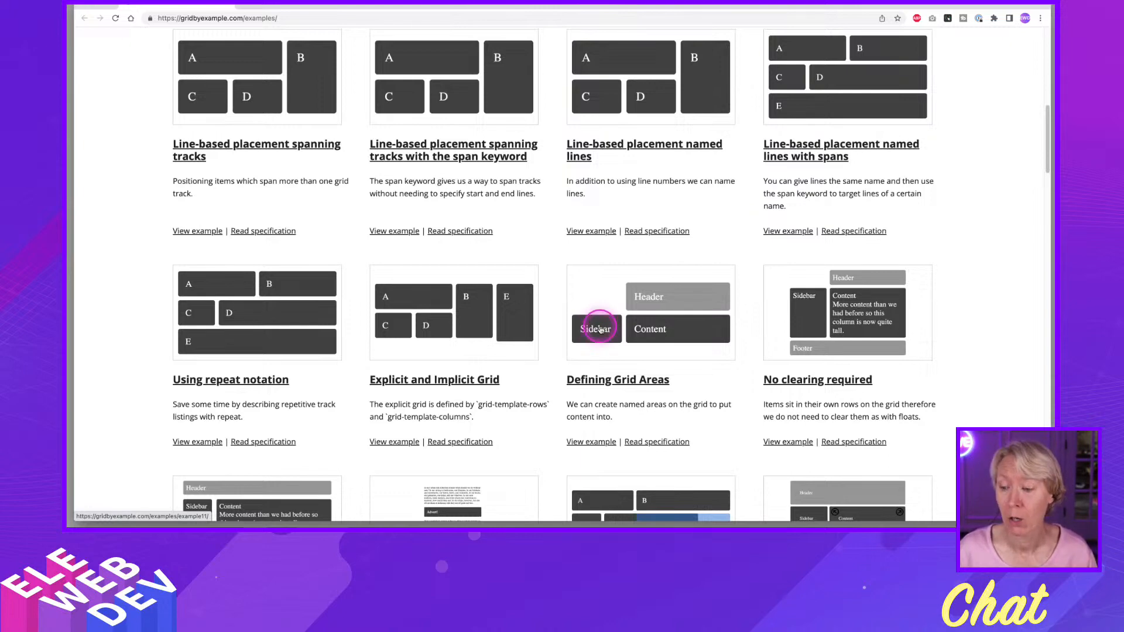
key(ctrl+alt+m)
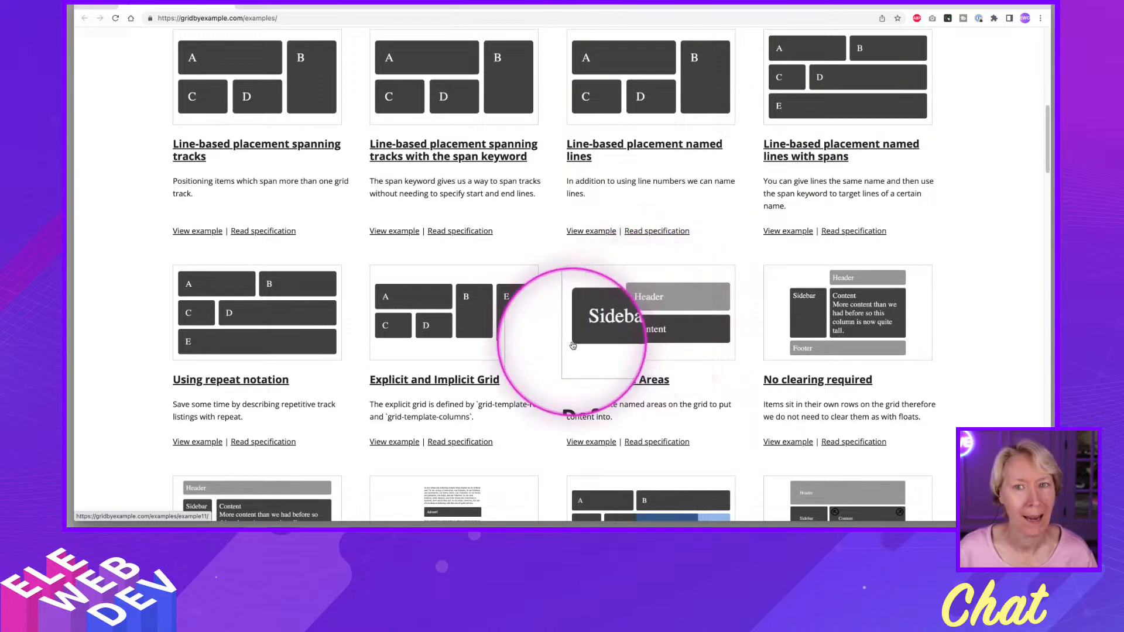
key(ctrl+alt+m)
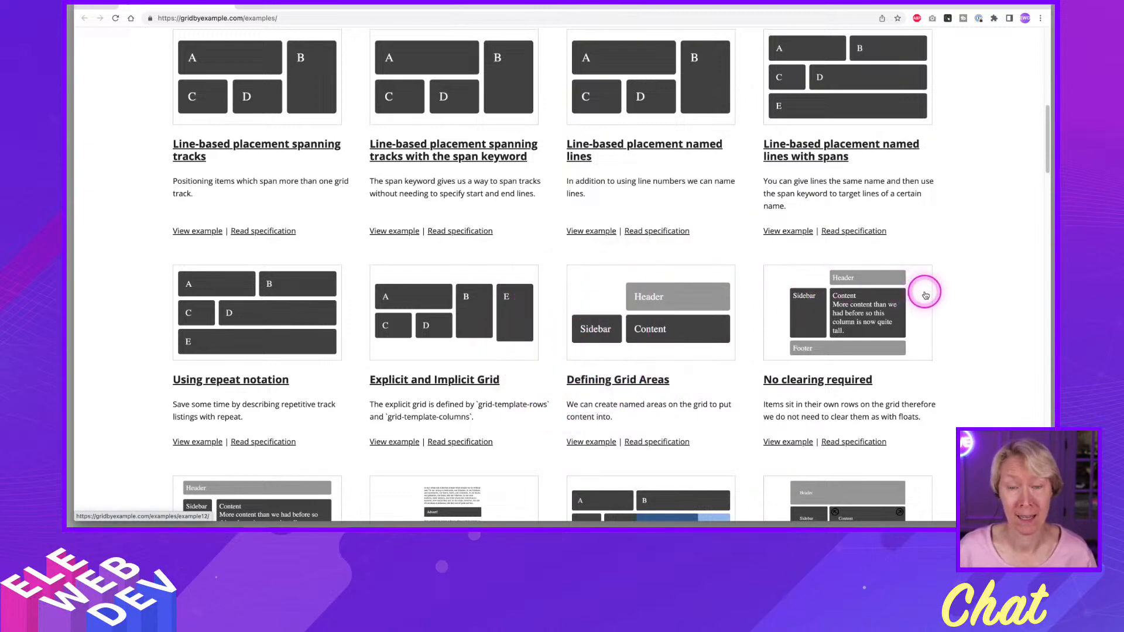
key(ctrl+alt+m)
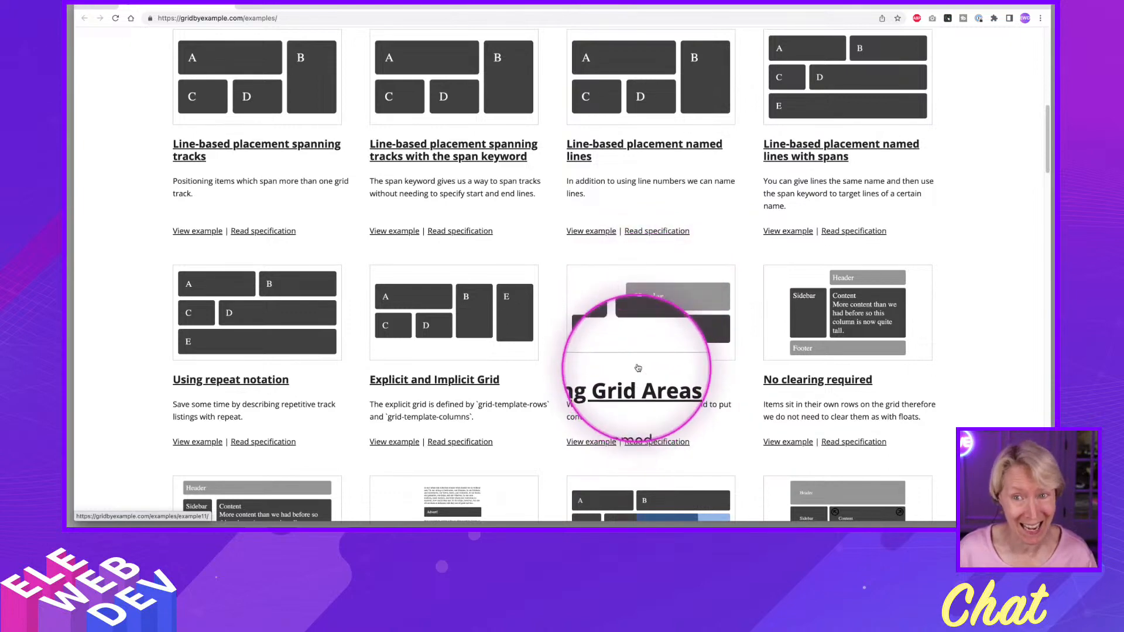
key(ctrl+alt+m)
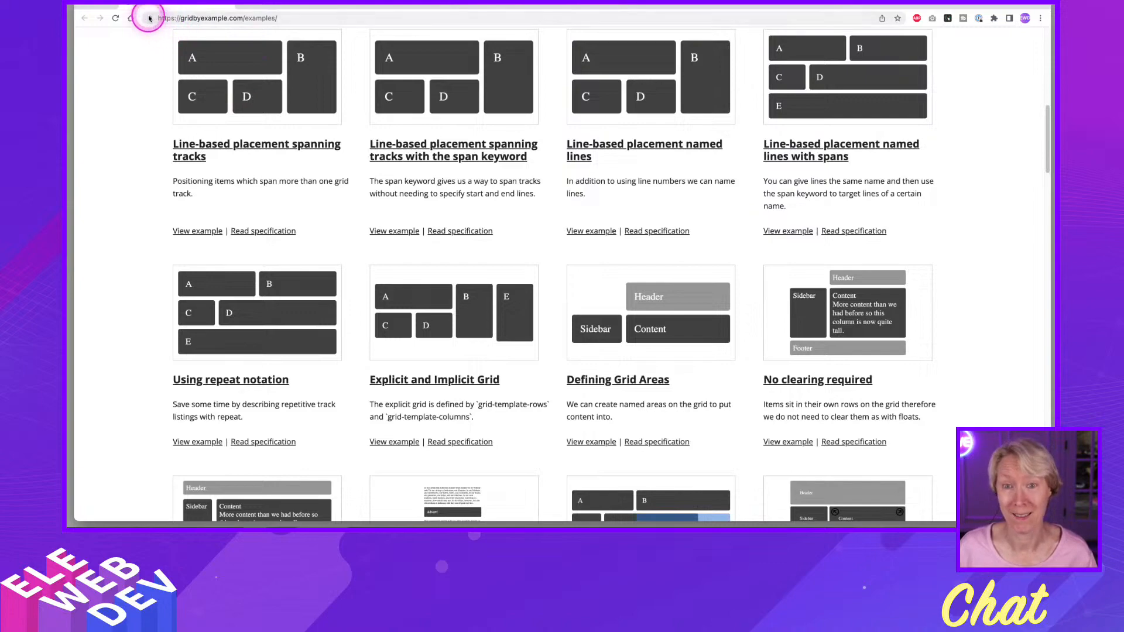
scroll(525, 289, down, 7)
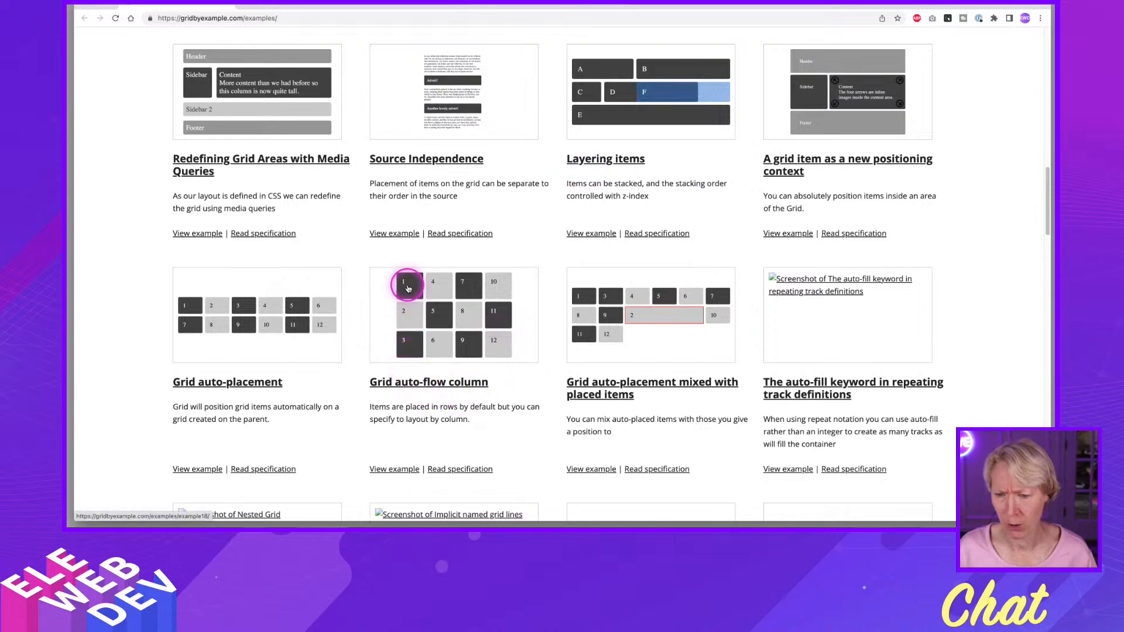
key(alt+a)
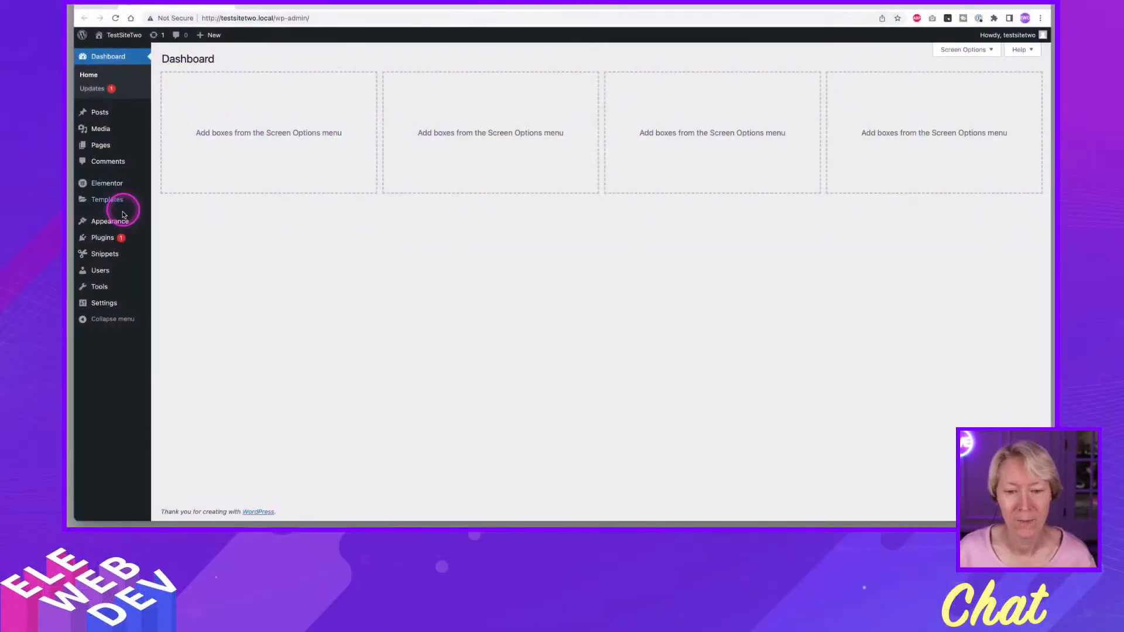
Update the Elementor Pro plugin to version 3.13.1 from the TestSiteTwo site's installed plugins.
click(103, 238)
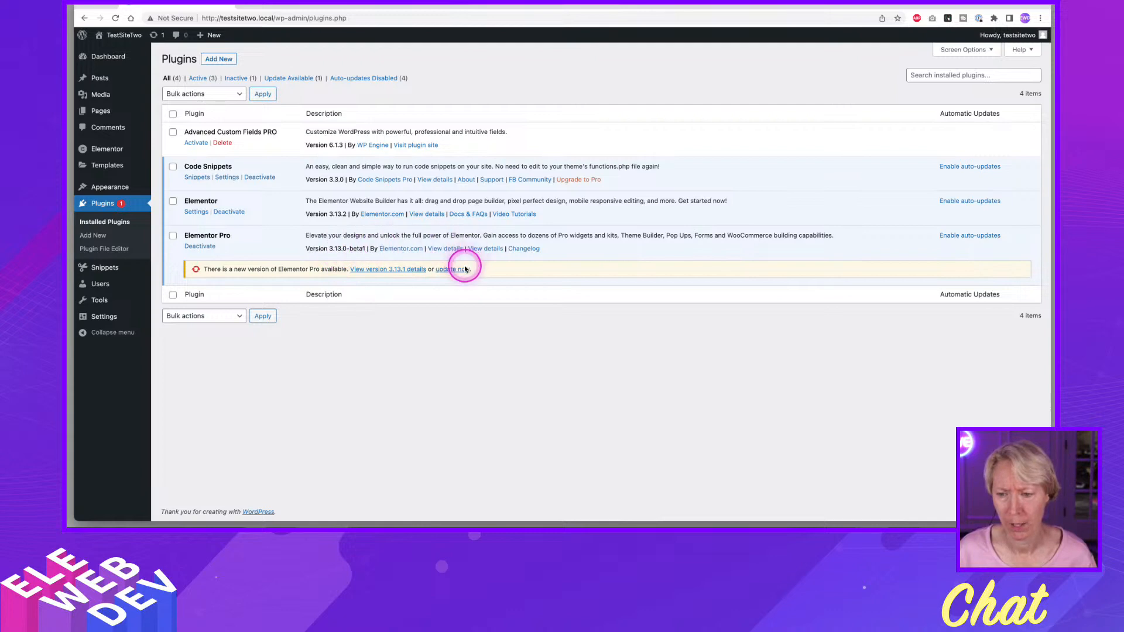
click(454, 272)
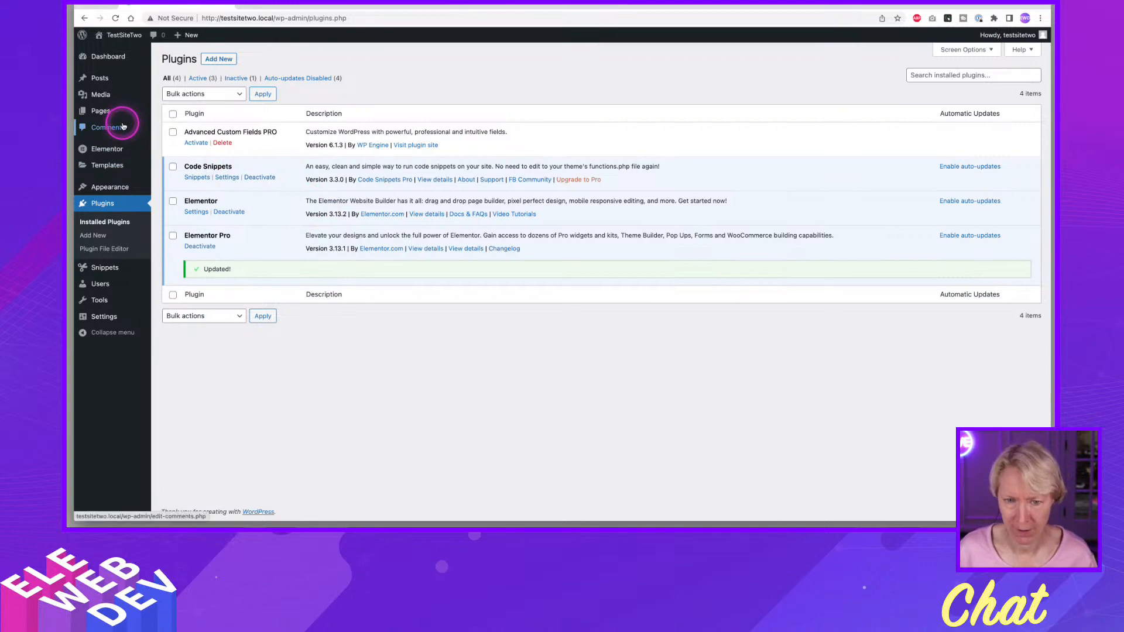
Open the site's list of all pages in a new browser tab and switch to it.
mouse_move(108, 114)
right_click(176, 112)
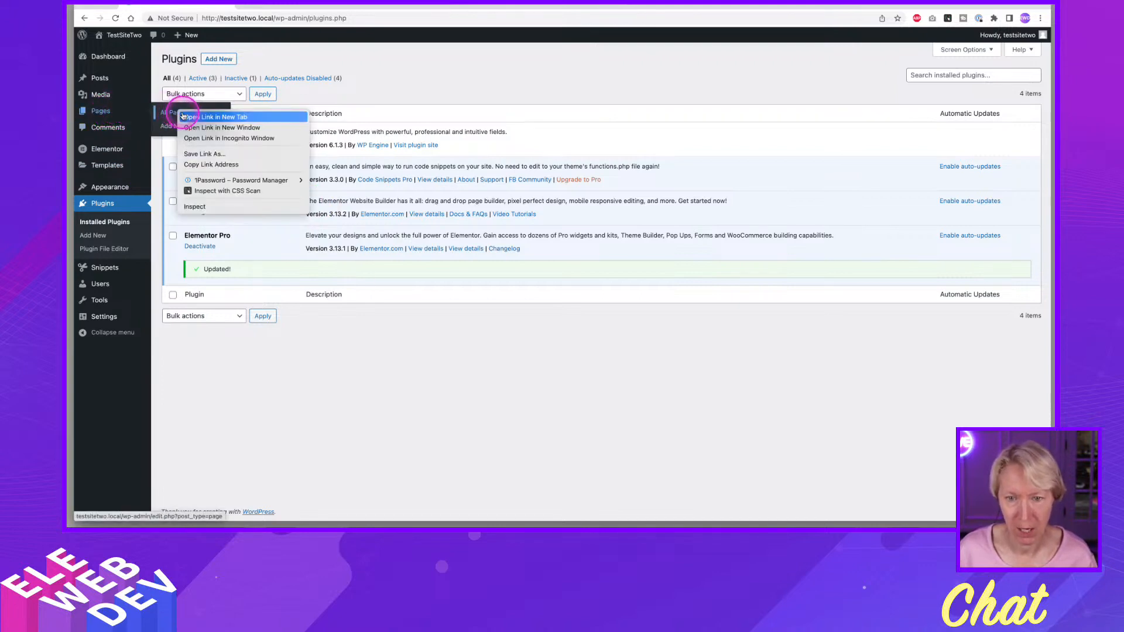
click(225, 108)
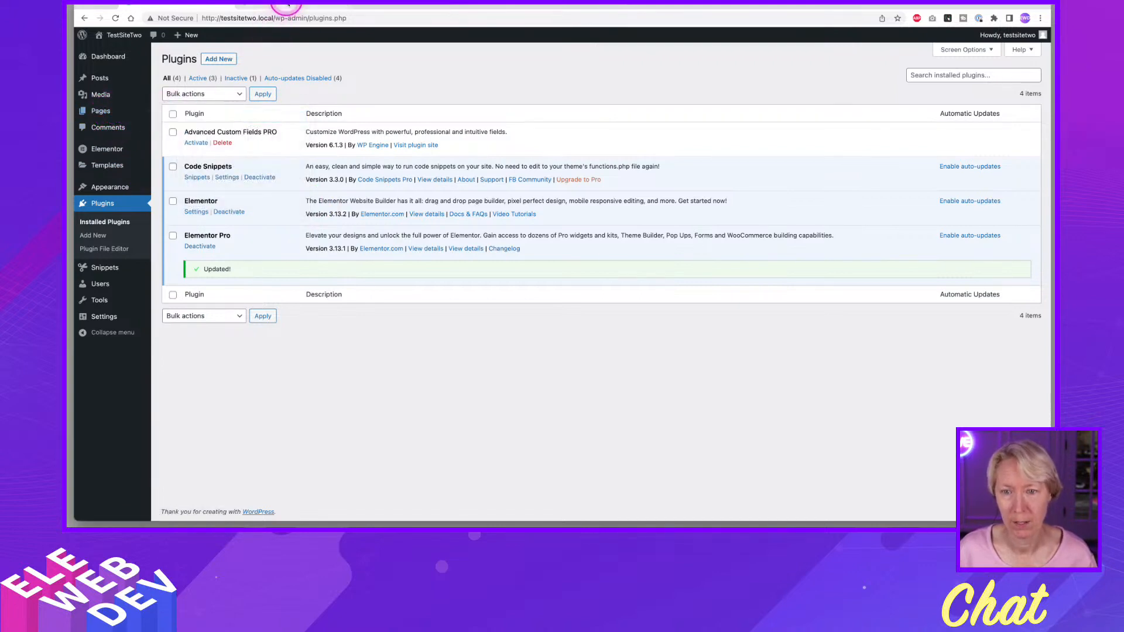
click(287, 5)
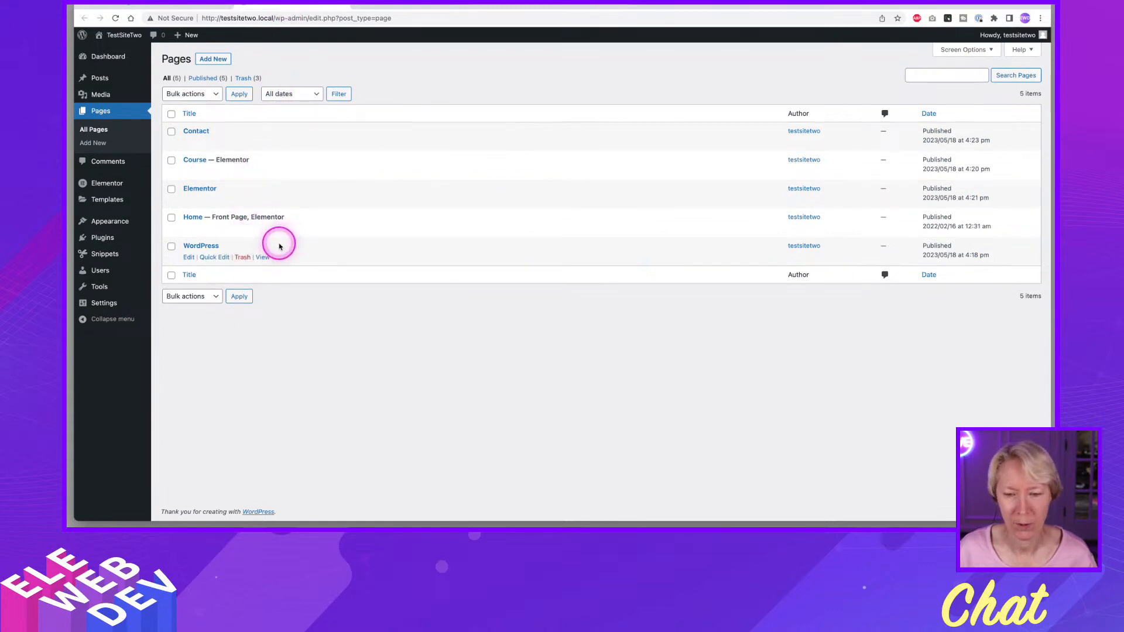
right_click(301, 229)
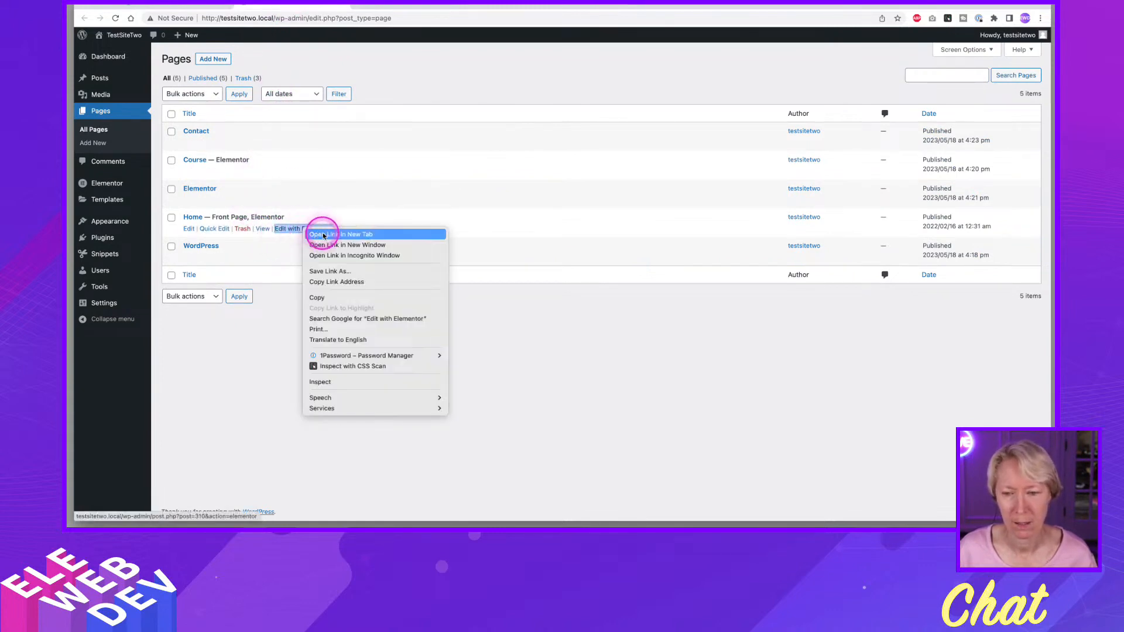
click(406, 82)
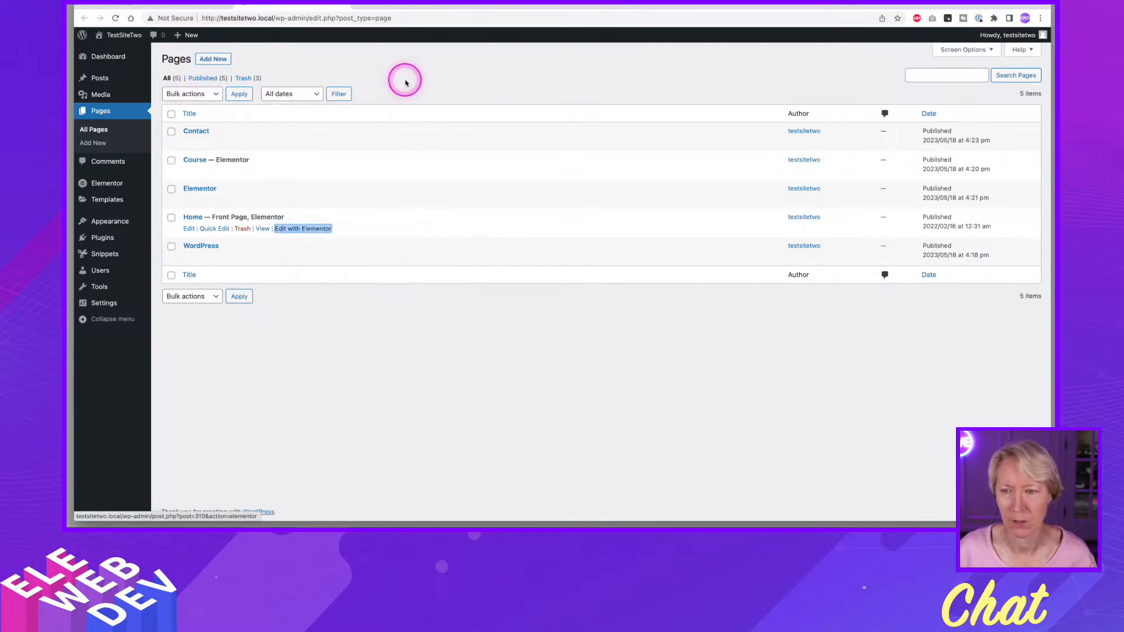
click(240, 113)
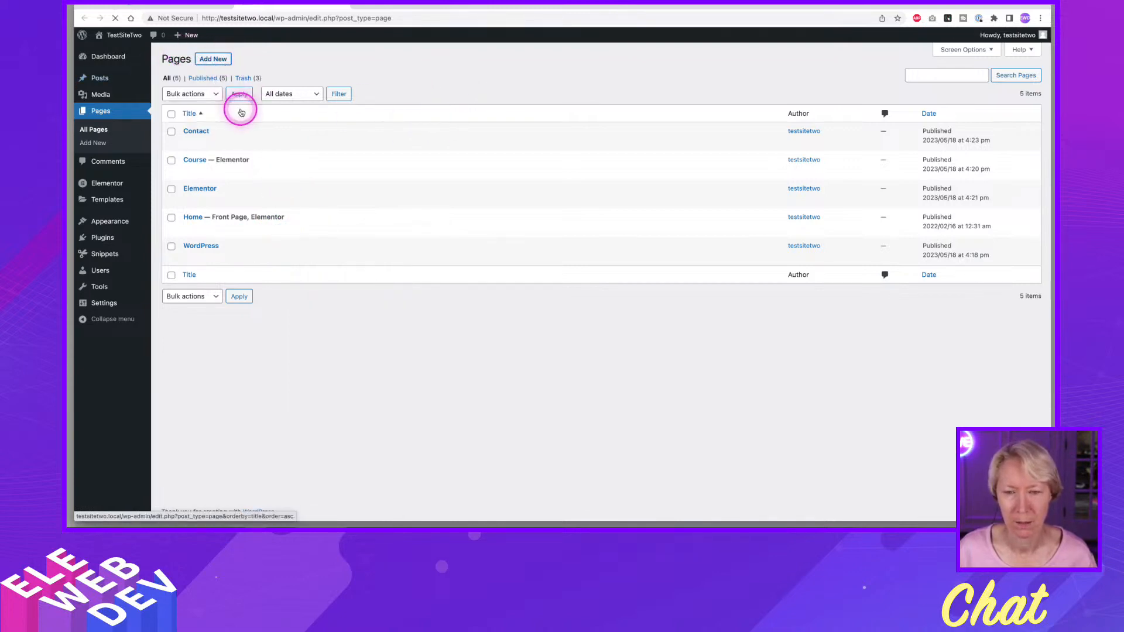
Create and publish a new page titled "Testing" and open it for editing with Elementor.
click(213, 58)
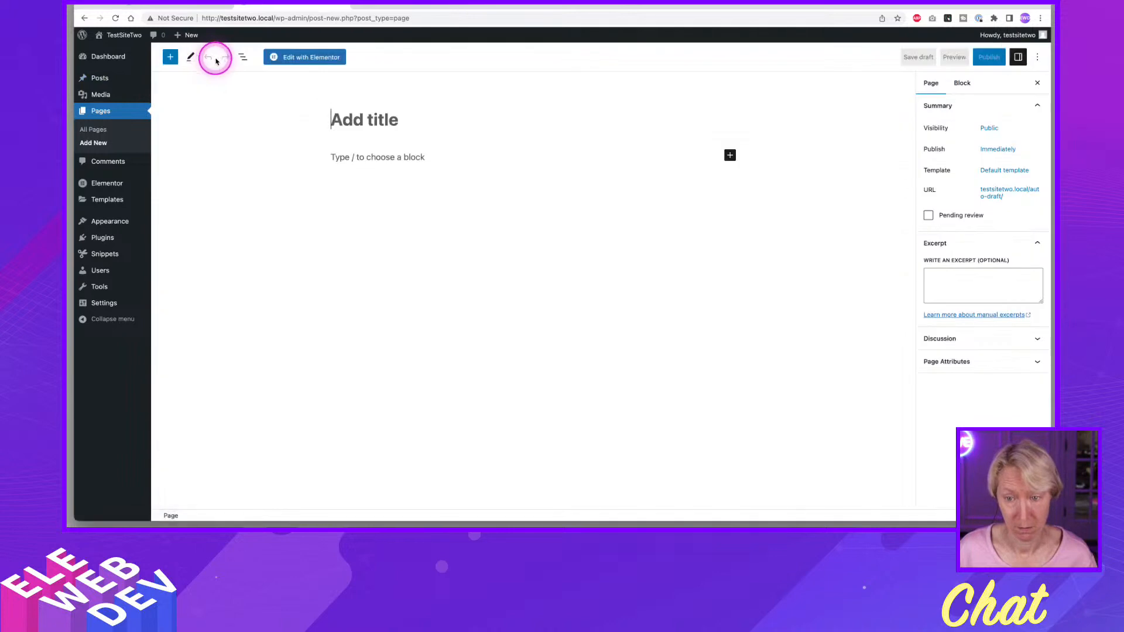
click(344, 119)
text(Testing)
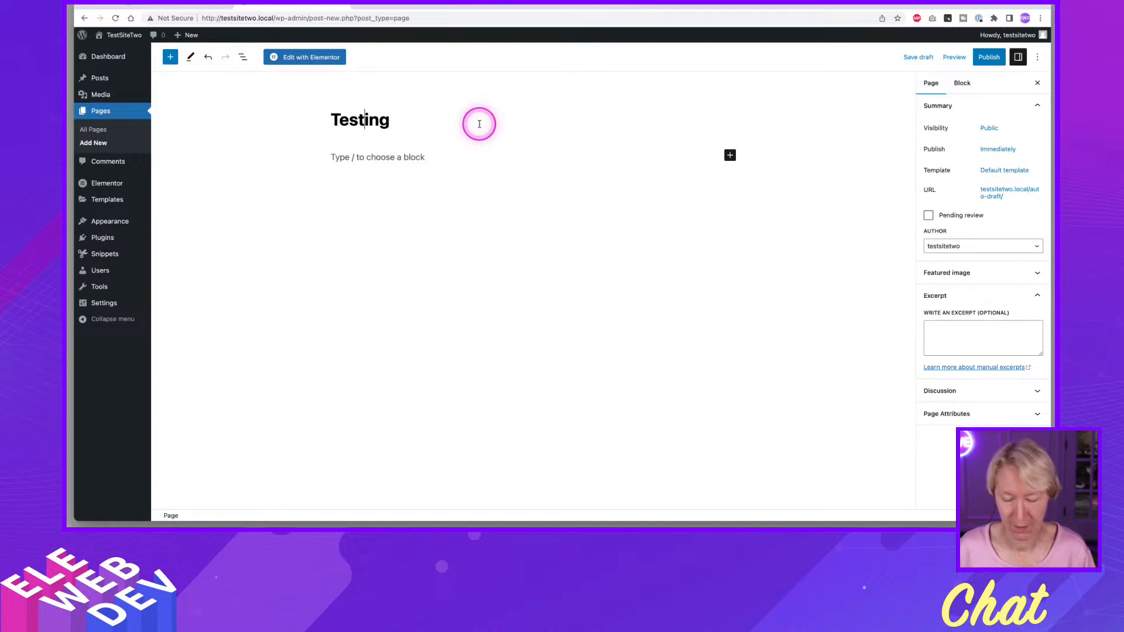
click(986, 58)
click(296, 57)
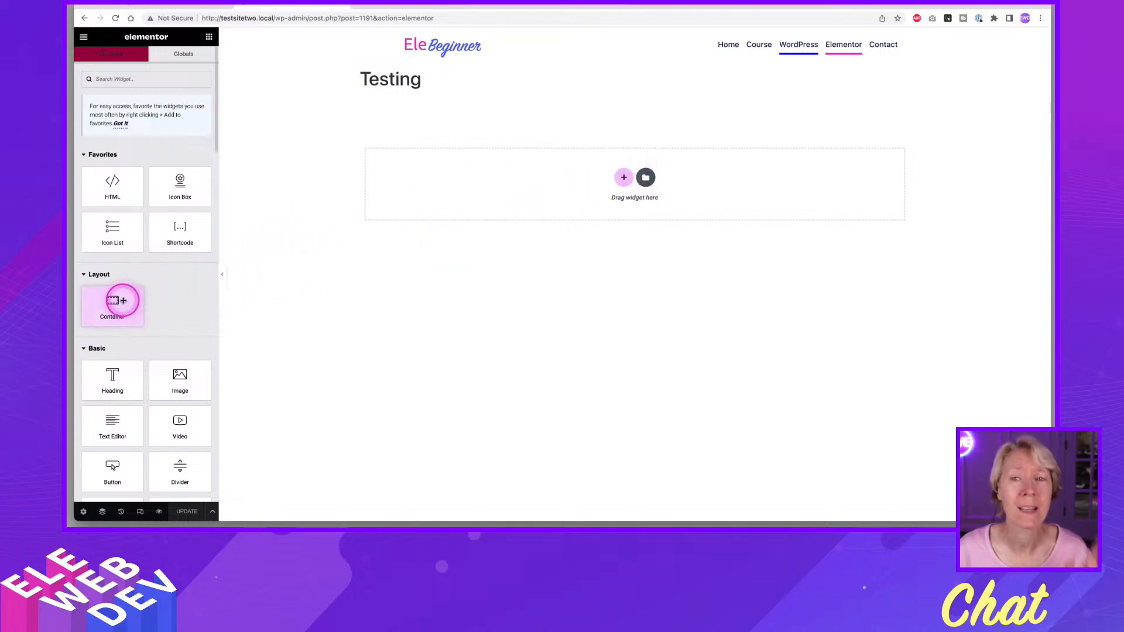
Add a container to the Testing page, nest a second container inside it and duplicate the nested one.
drag(122, 300, 444, 186)
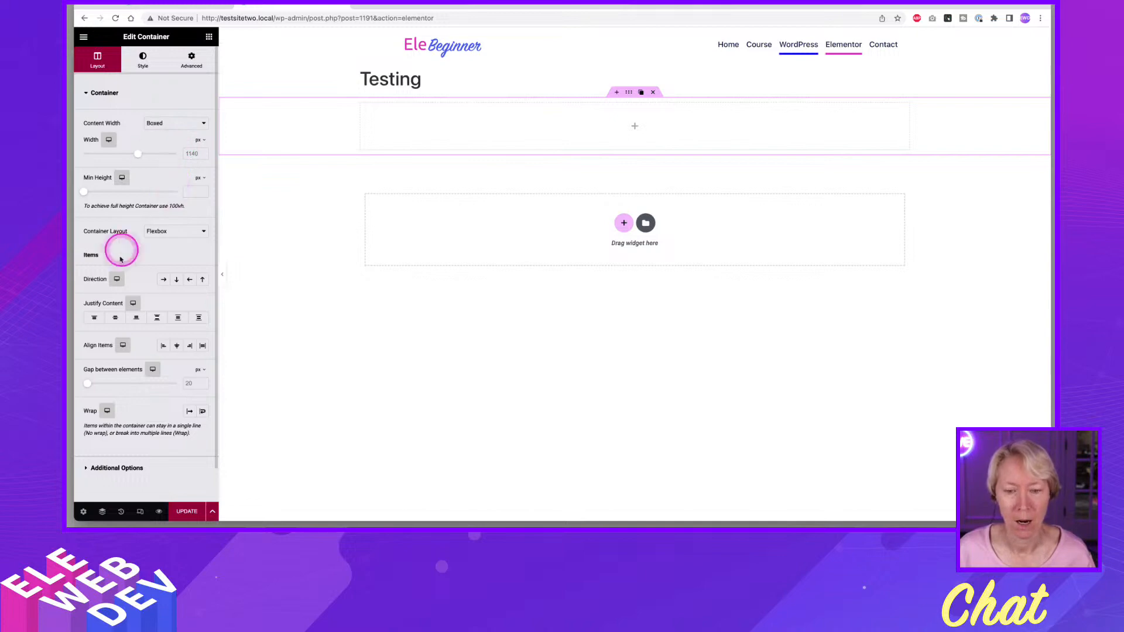
click(209, 37)
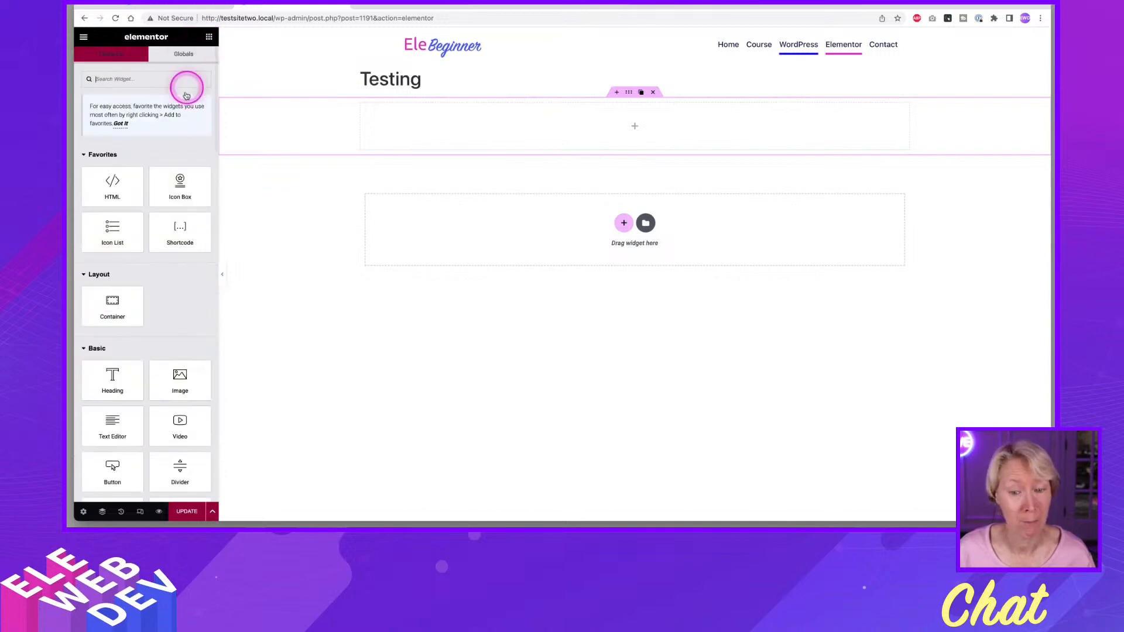
drag(113, 305, 415, 133)
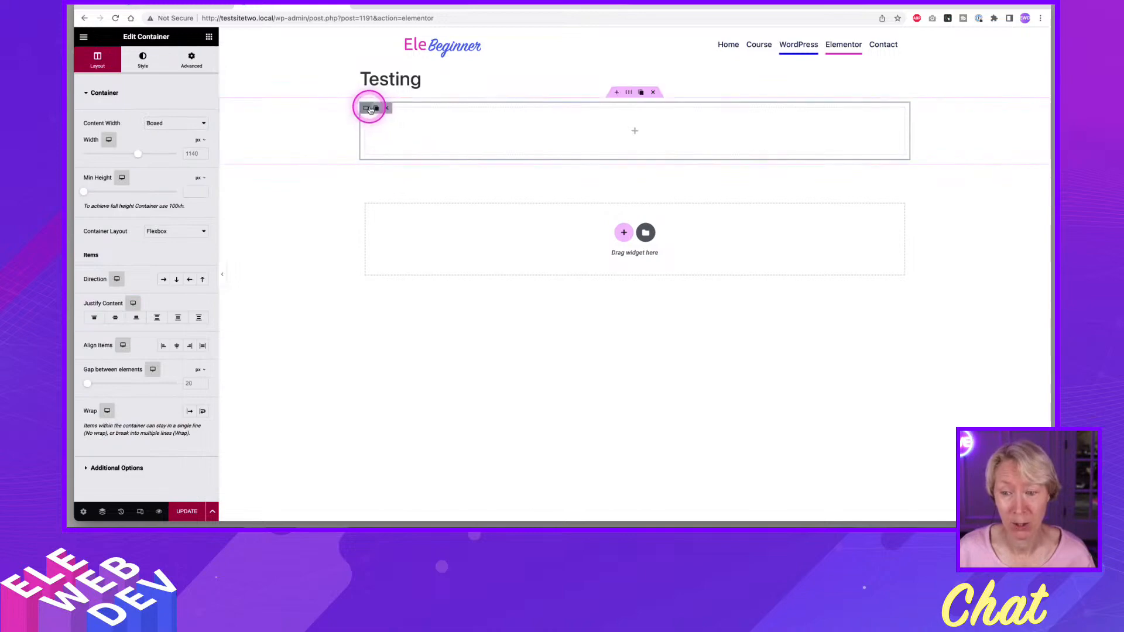
click(378, 109)
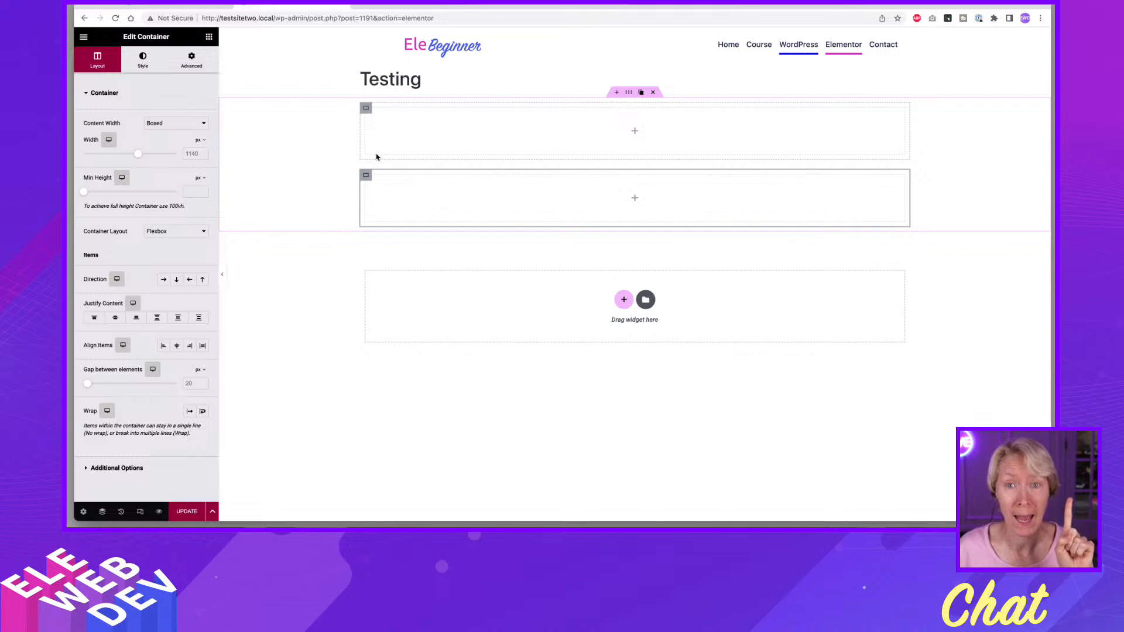
Set the outer container's direction to horizontal row so its two nested containers sit side by side.
click(377, 154)
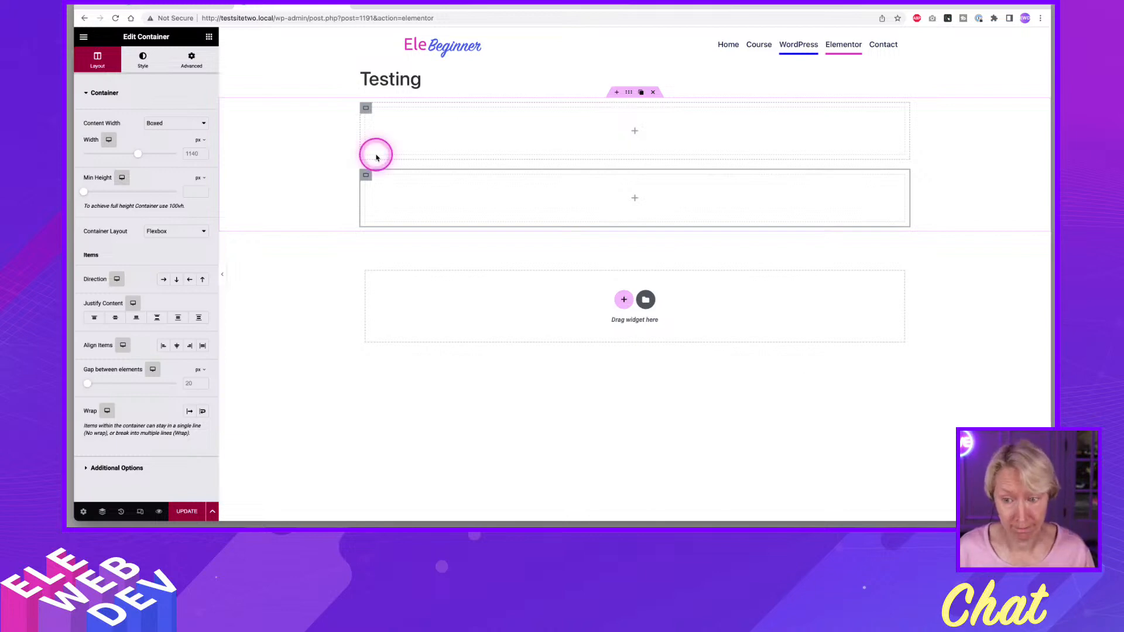
click(164, 280)
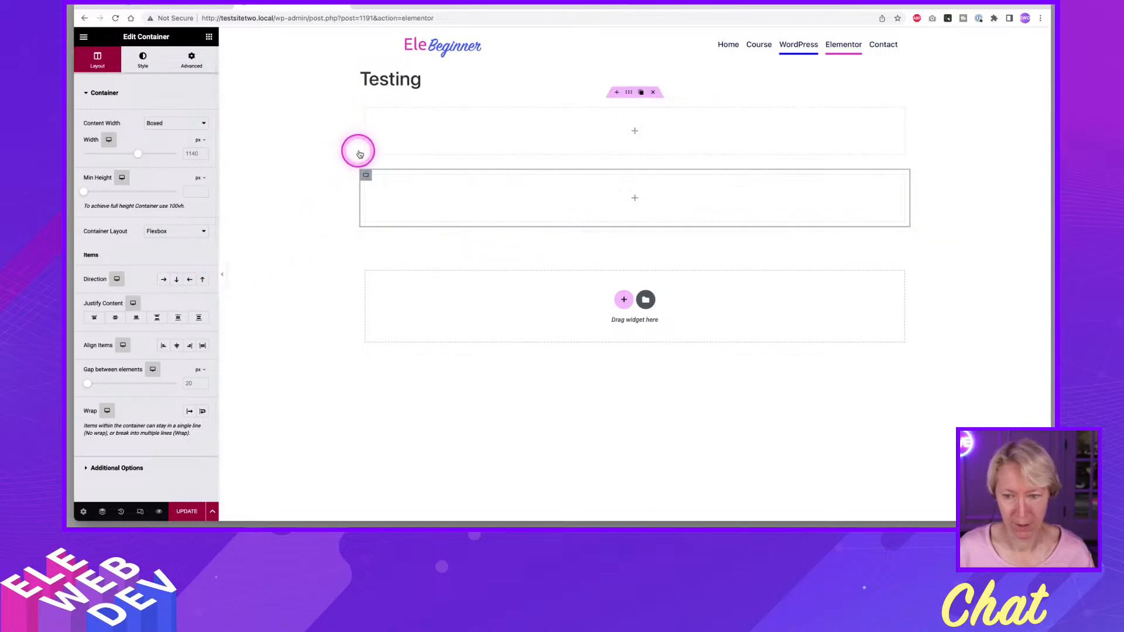
right_click(629, 94)
click(649, 104)
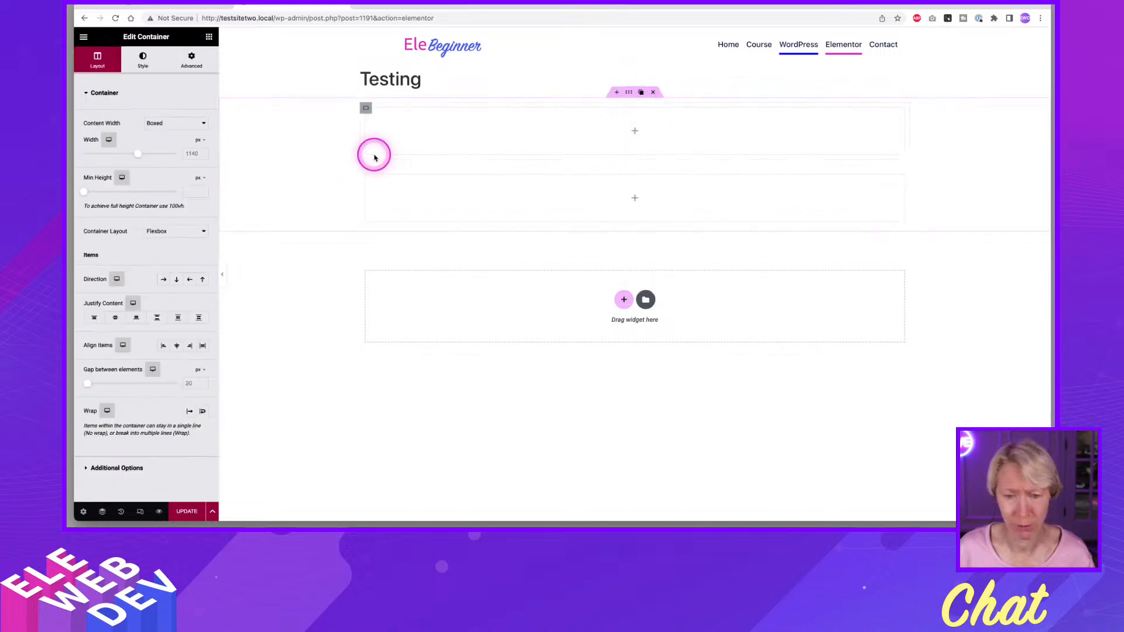
click(163, 281)
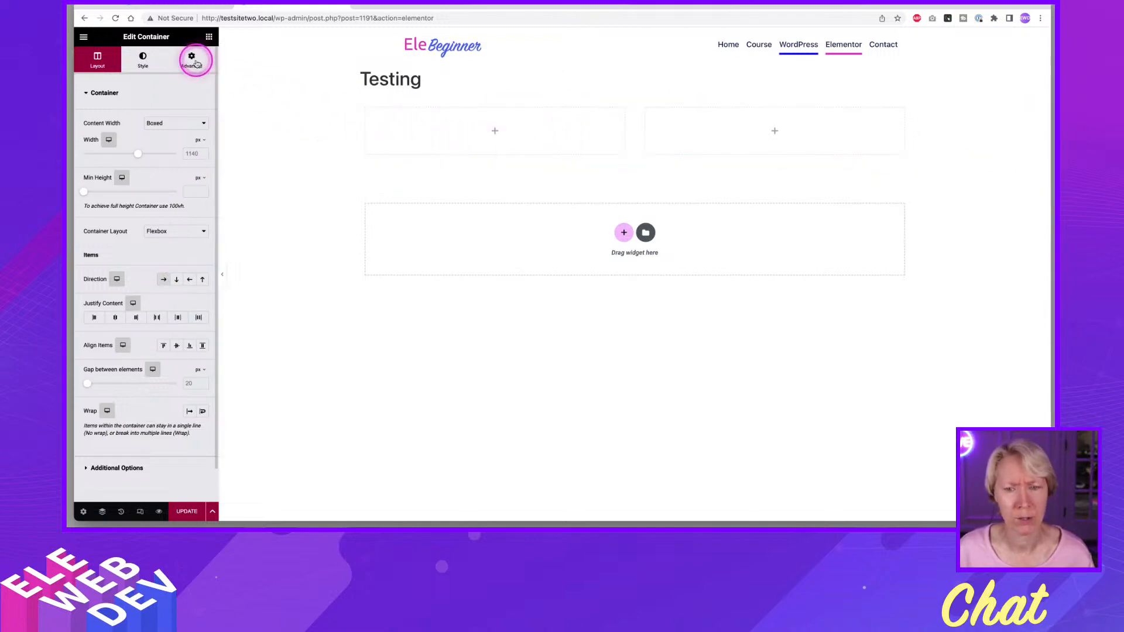
Add an Icon Box to the first nested container and place a duplicate of it in the second.
click(209, 37)
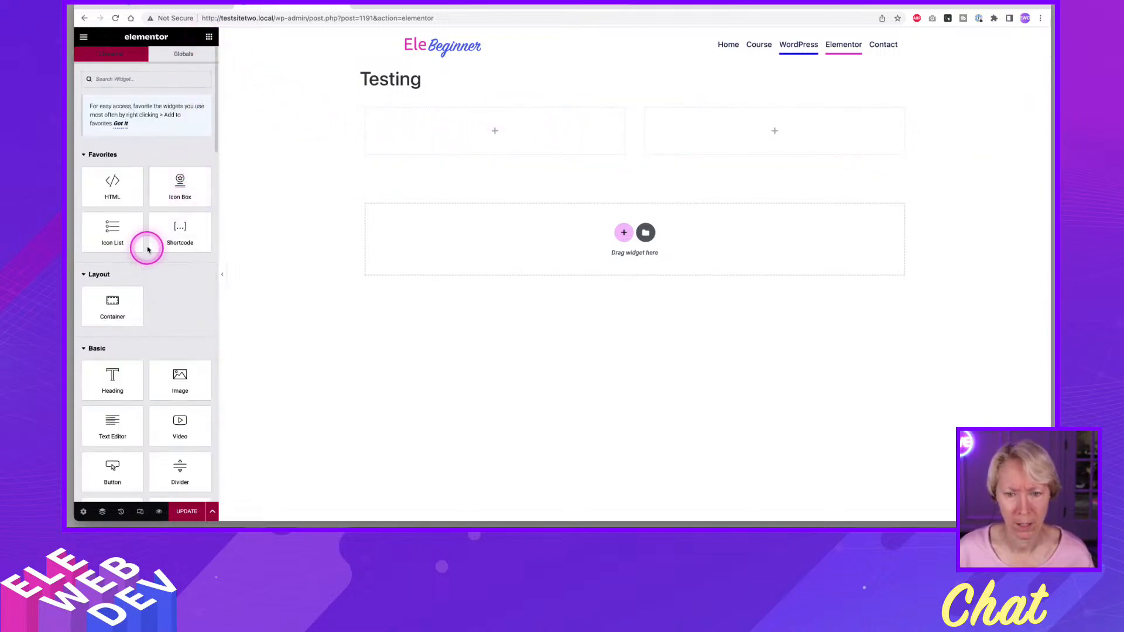
drag(178, 188, 540, 136)
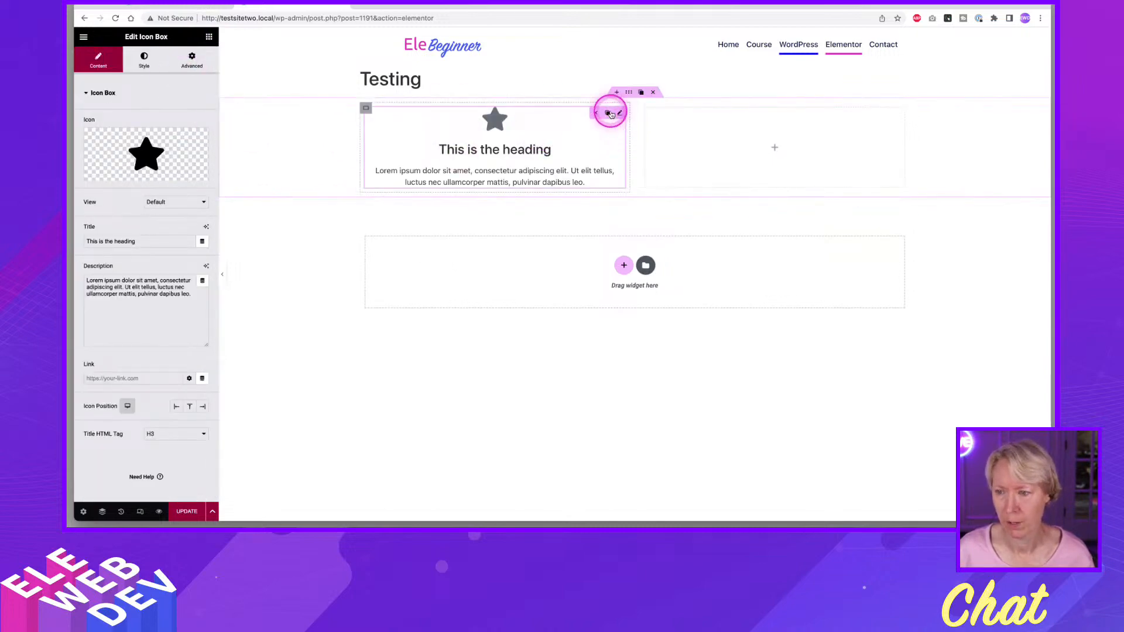
click(609, 113)
drag(622, 113, 715, 123)
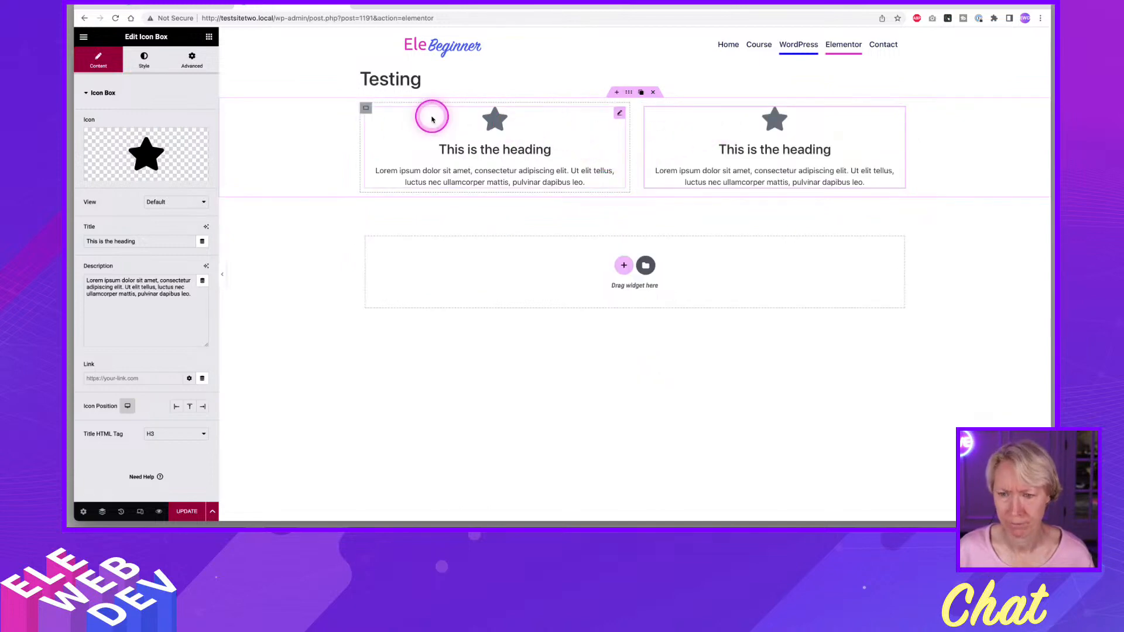
Show the page structure in the Navigator, rename the outer container "Parent" and select its first nested container.
mouse_move(366, 110)
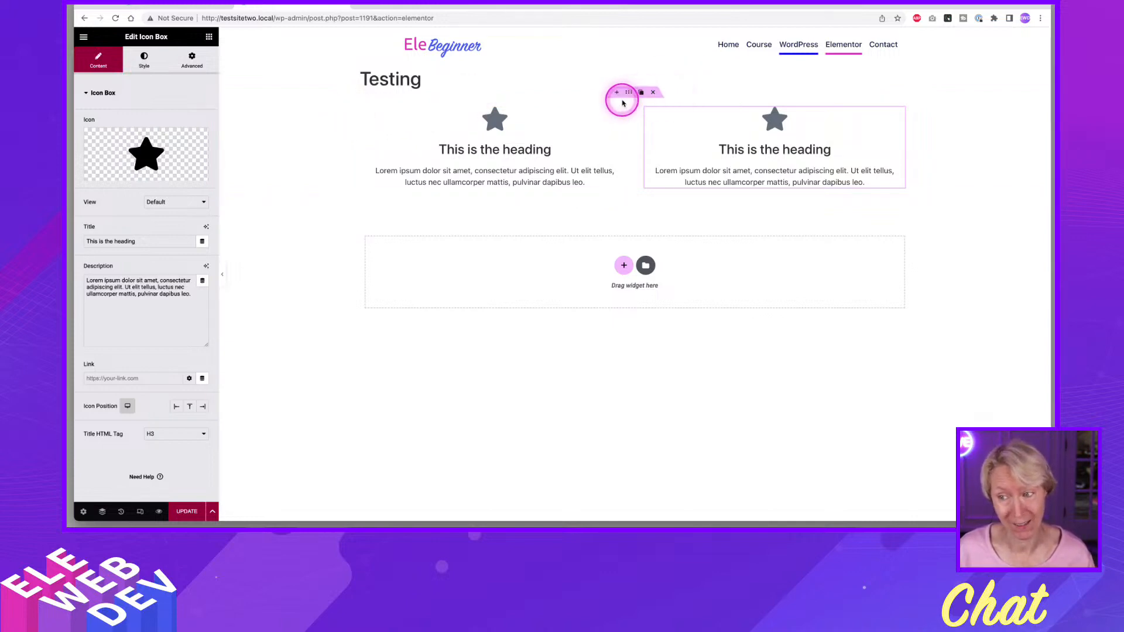
click(627, 92)
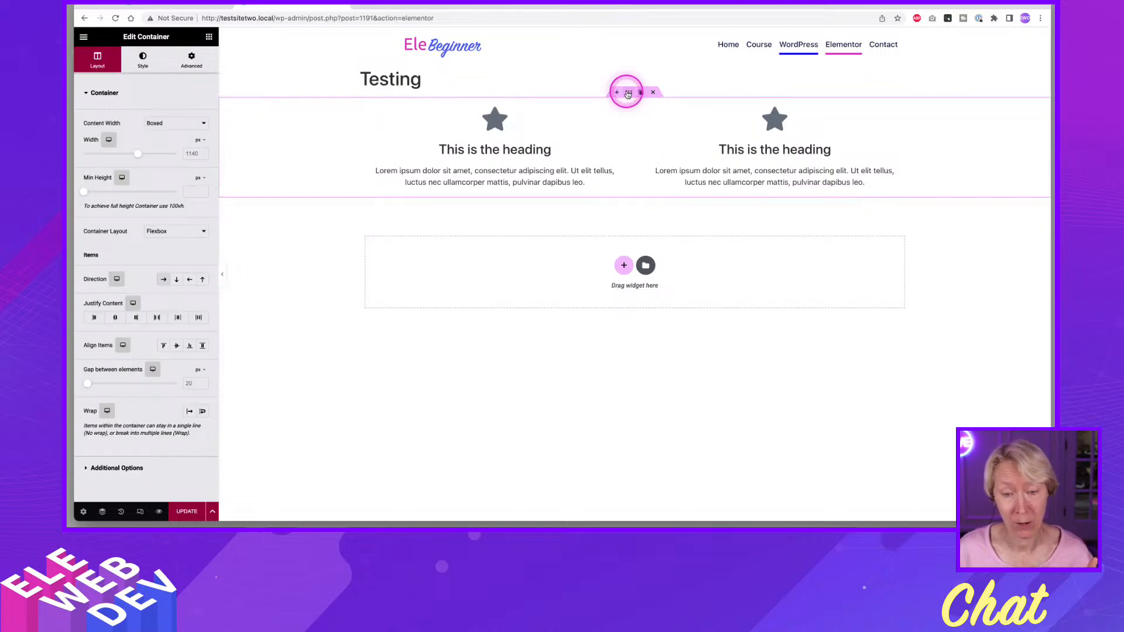
key(super+i)
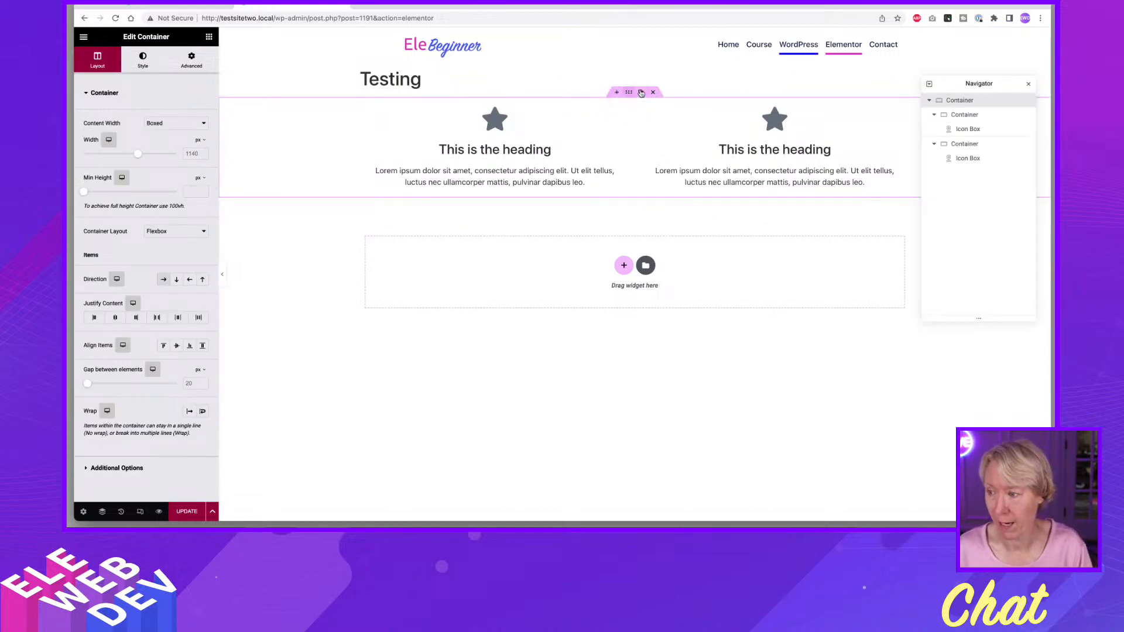
double_click(967, 103)
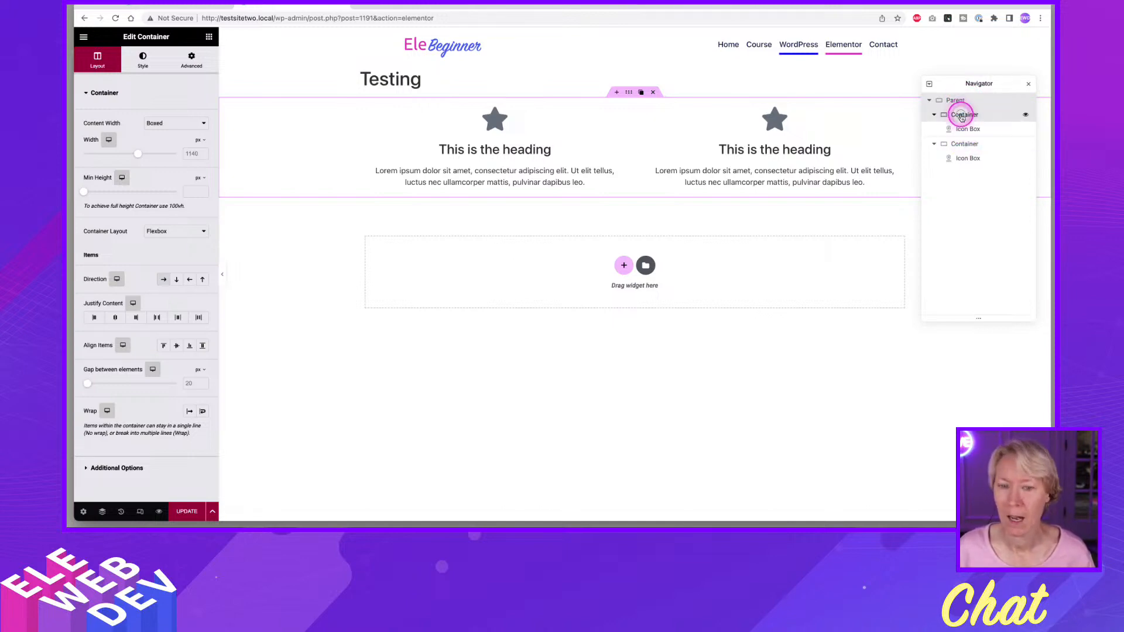
click(962, 115)
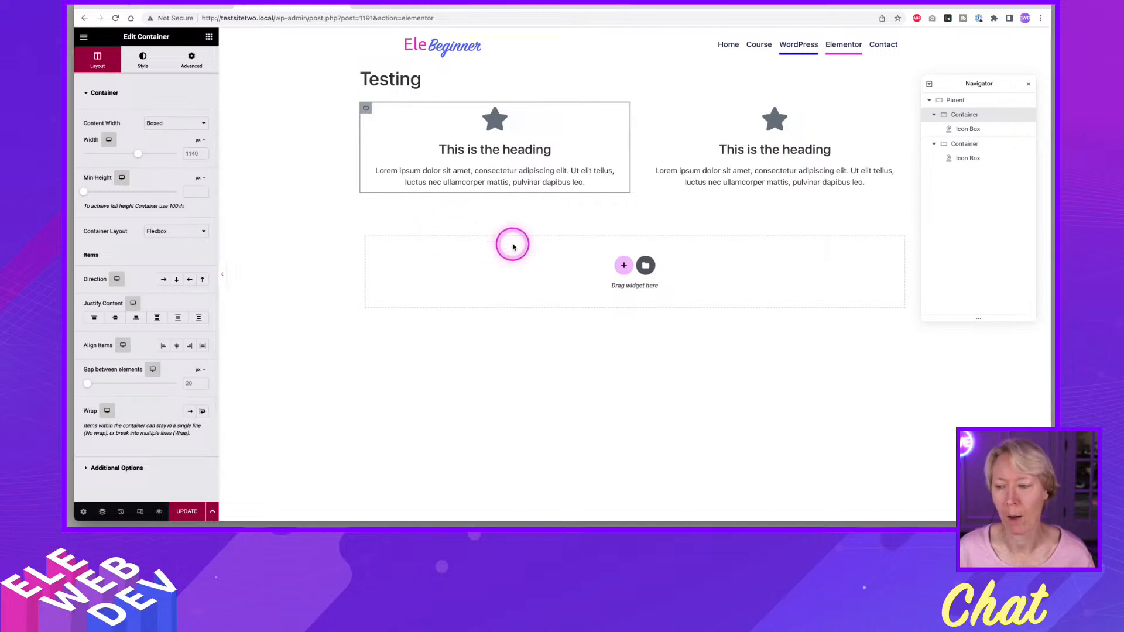
Add a flexbox container with two equal columns below the Parent container and select its first nested container.
click(624, 265)
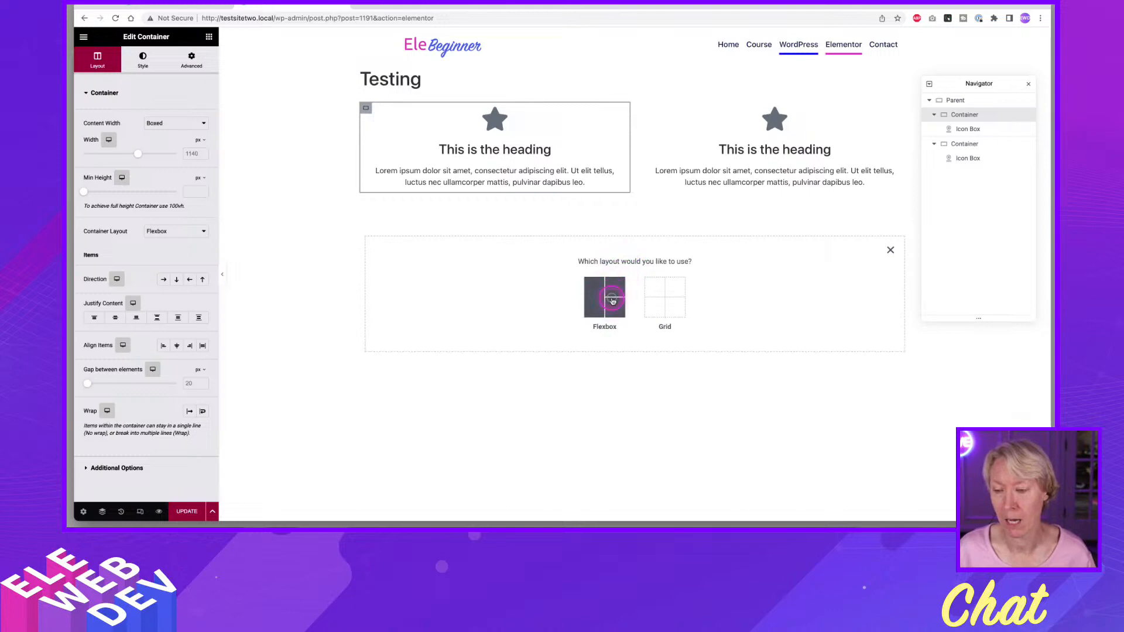
click(613, 301)
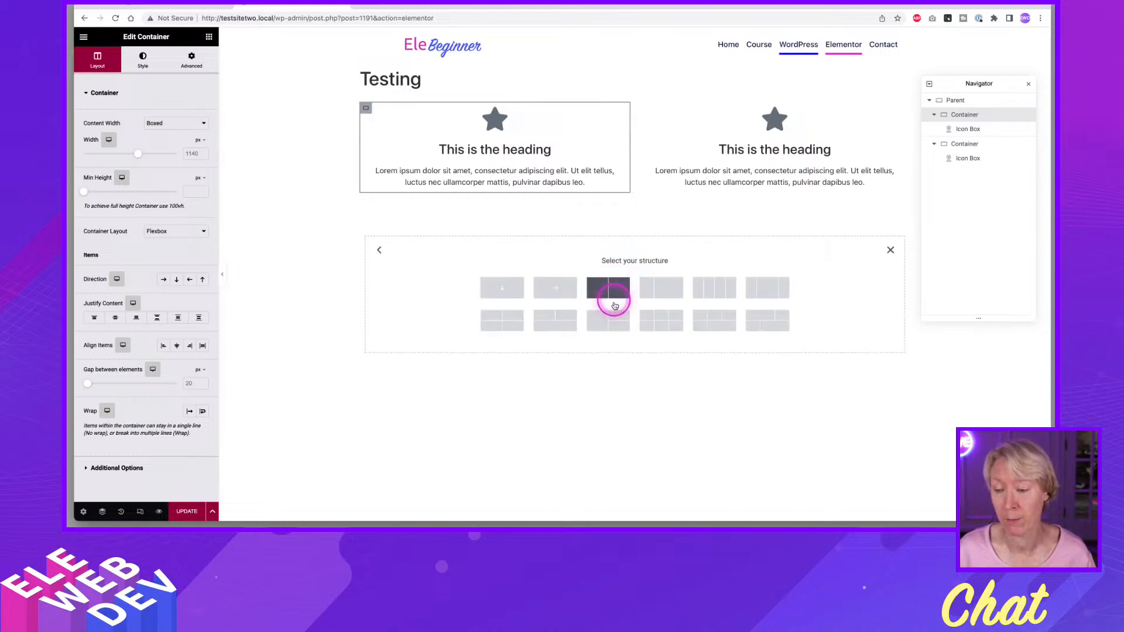
click(614, 305)
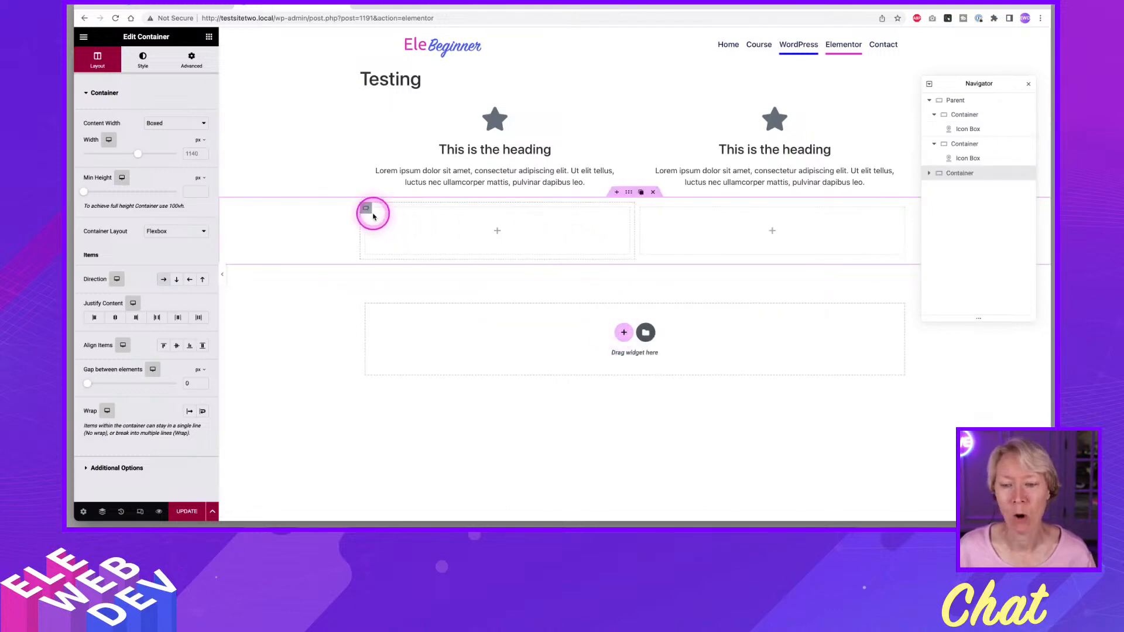
mouse_move(368, 211)
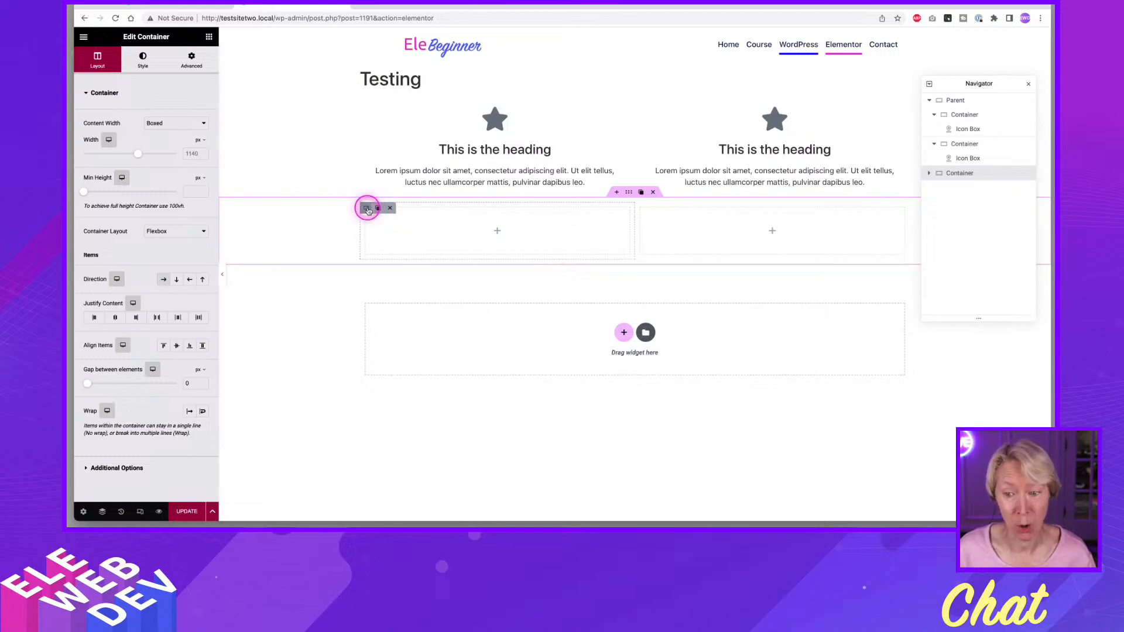
click(367, 209)
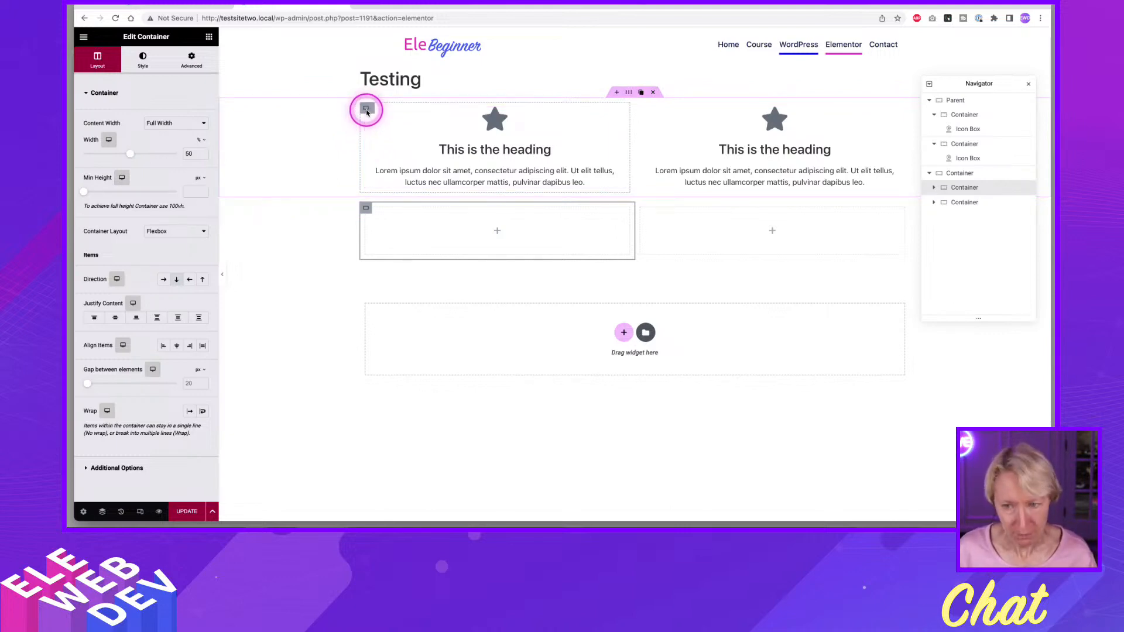
Set the content width of both nested containers inside Parent to Full Width.
mouse_move(366, 111)
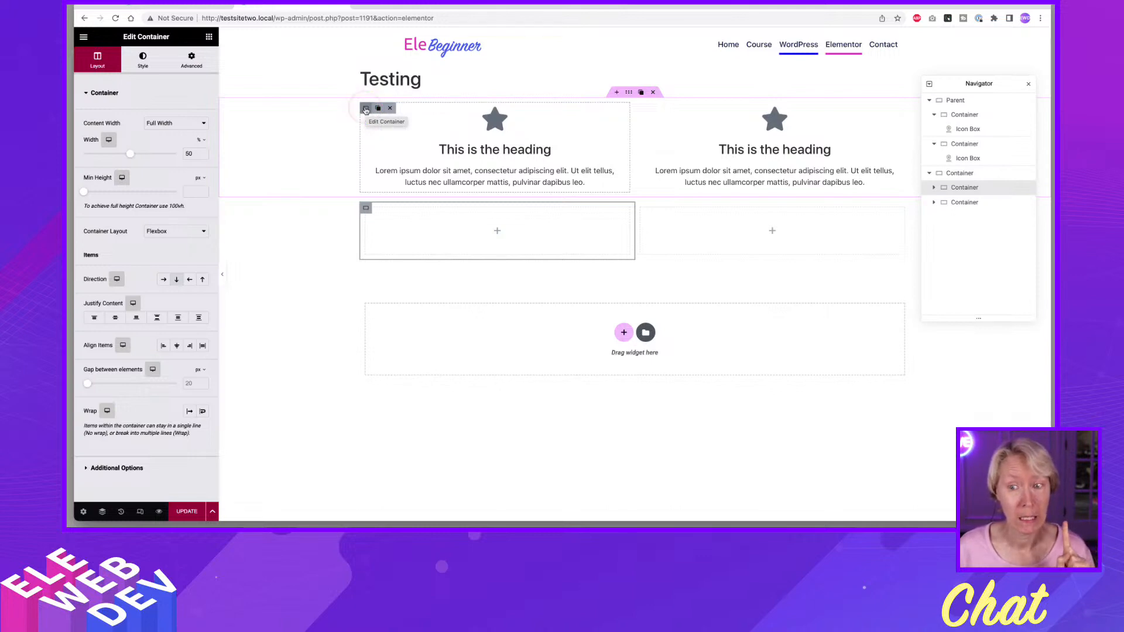
click(365, 110)
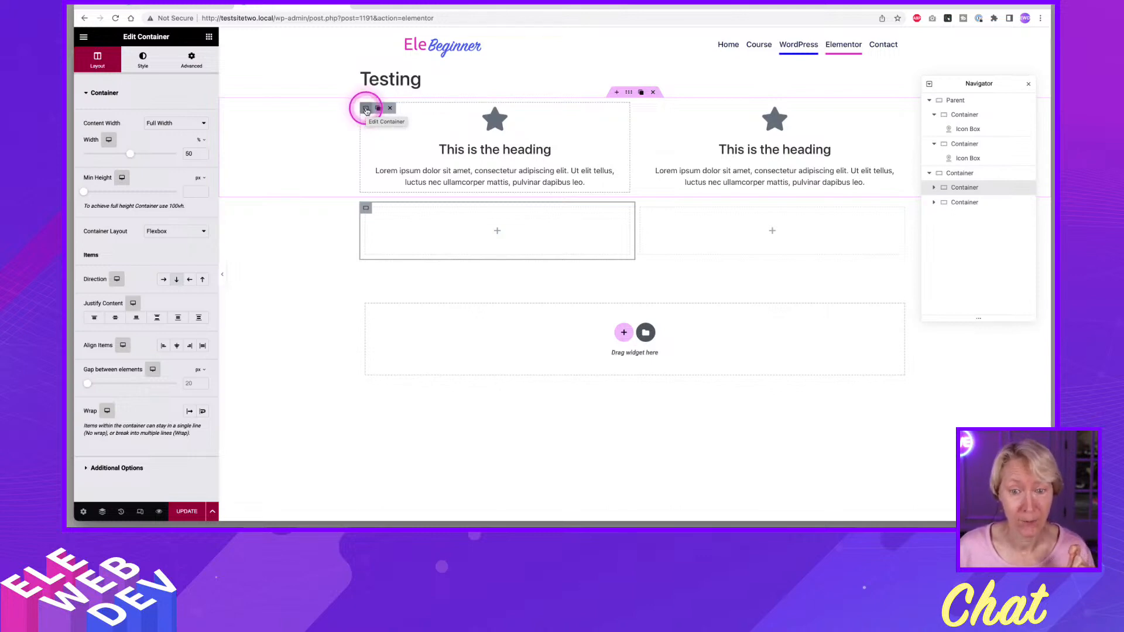
click(365, 110)
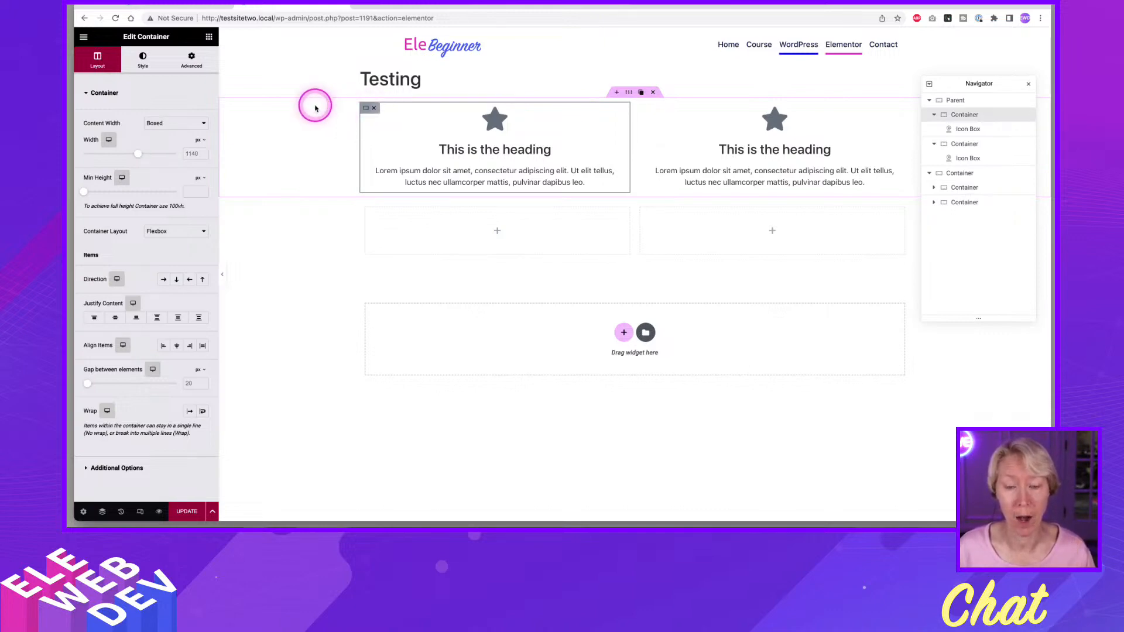
click(190, 125)
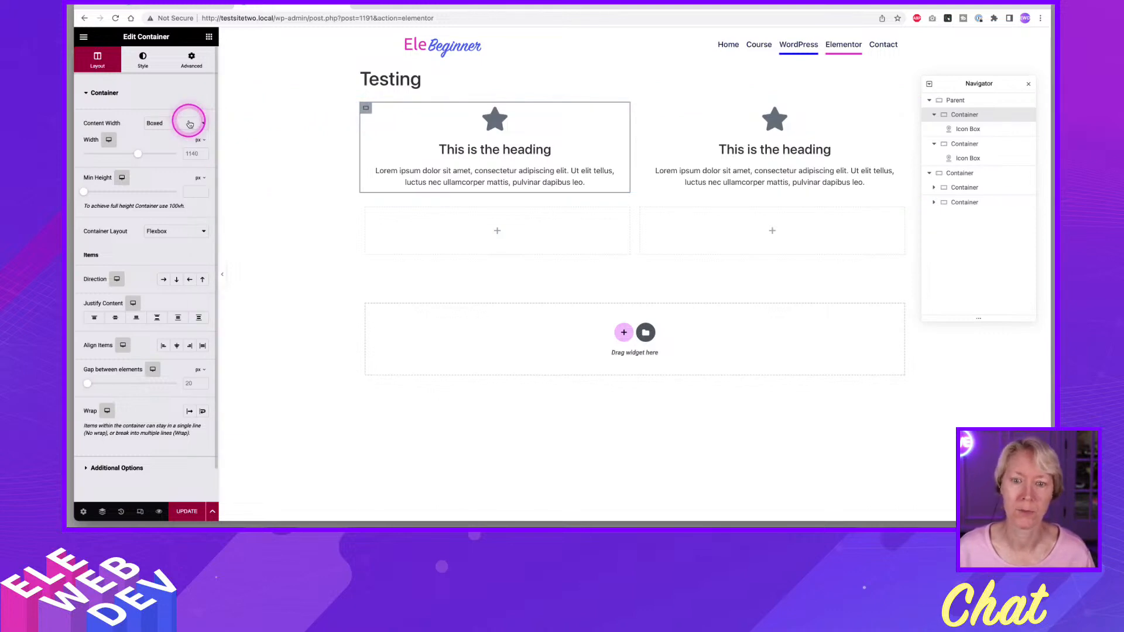
click(188, 130)
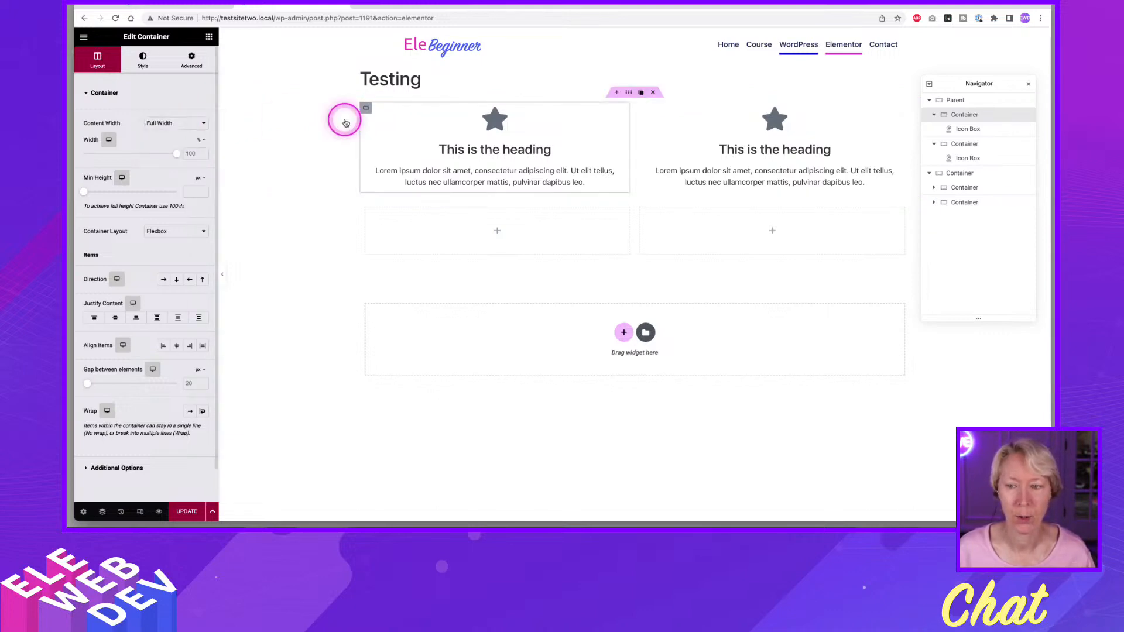
click(647, 110)
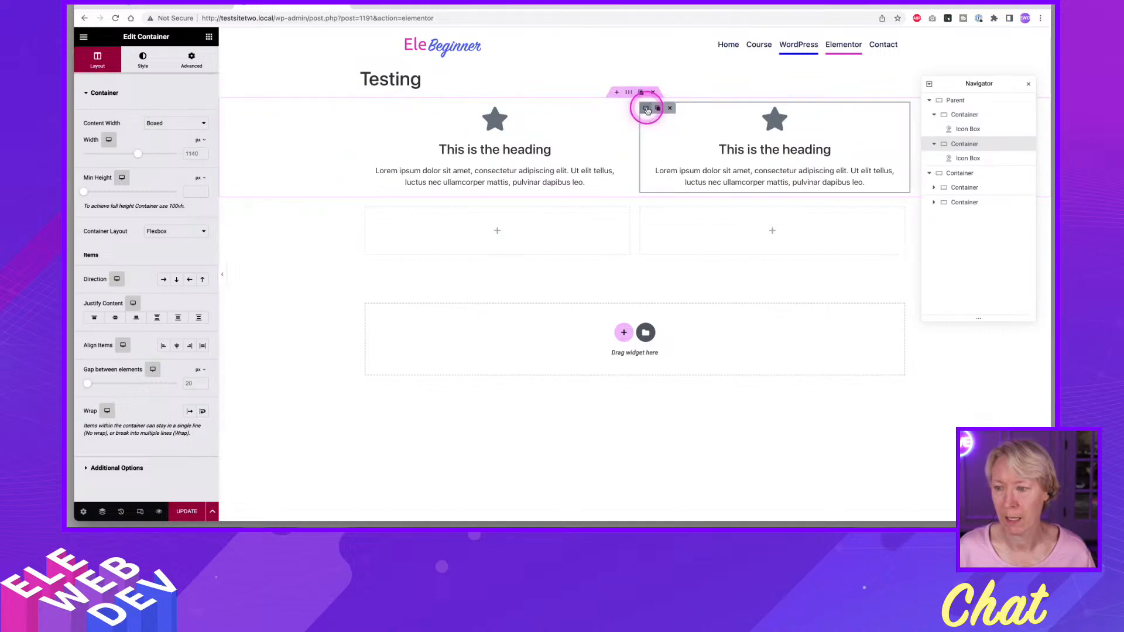
click(155, 123)
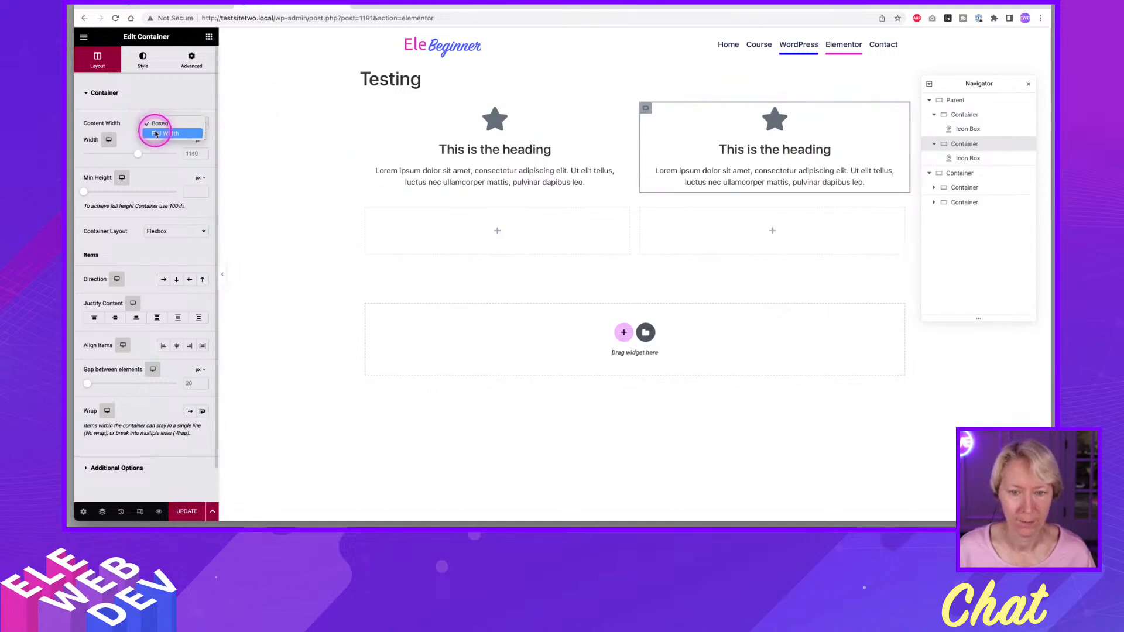
click(165, 133)
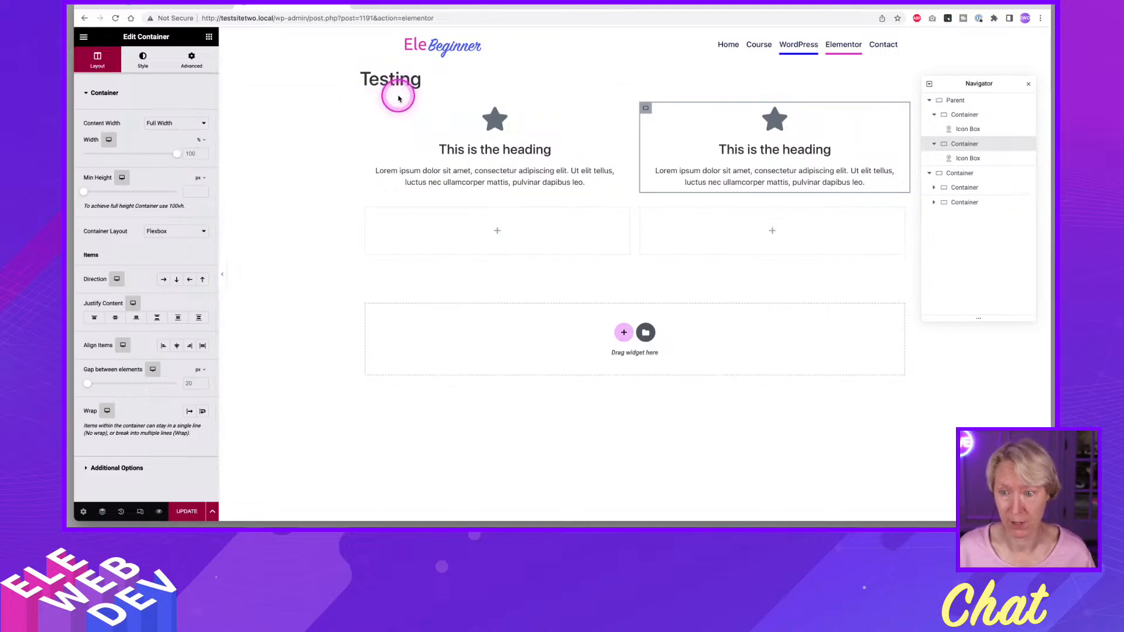
Set the width of each nested icon box container inside Parent to 50%.
click(366, 108)
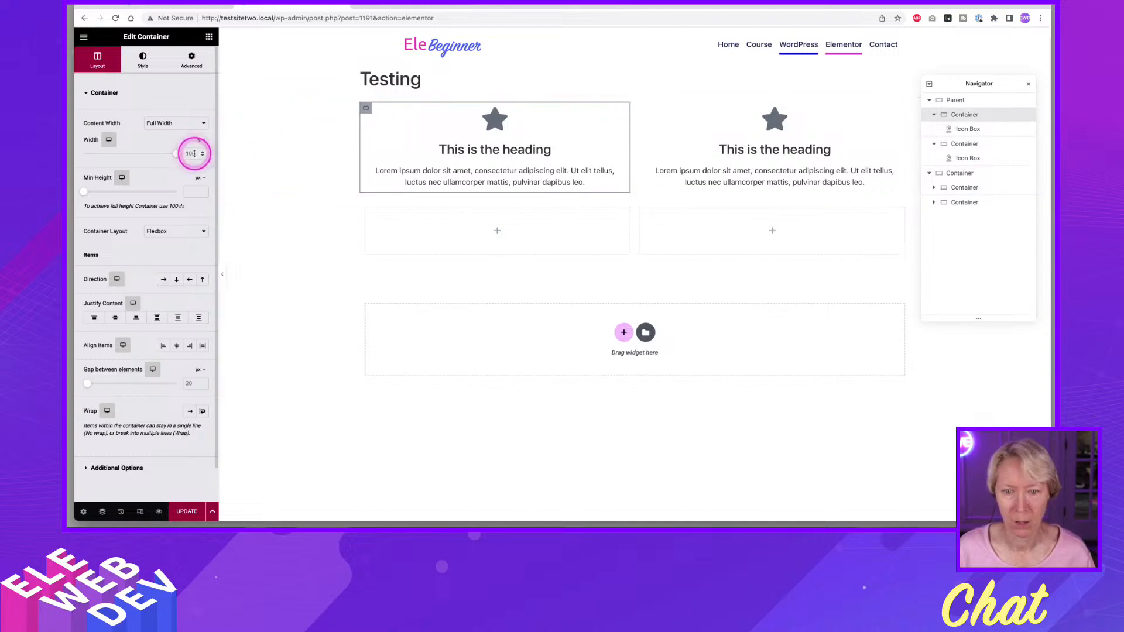
drag(176, 154, 131, 156)
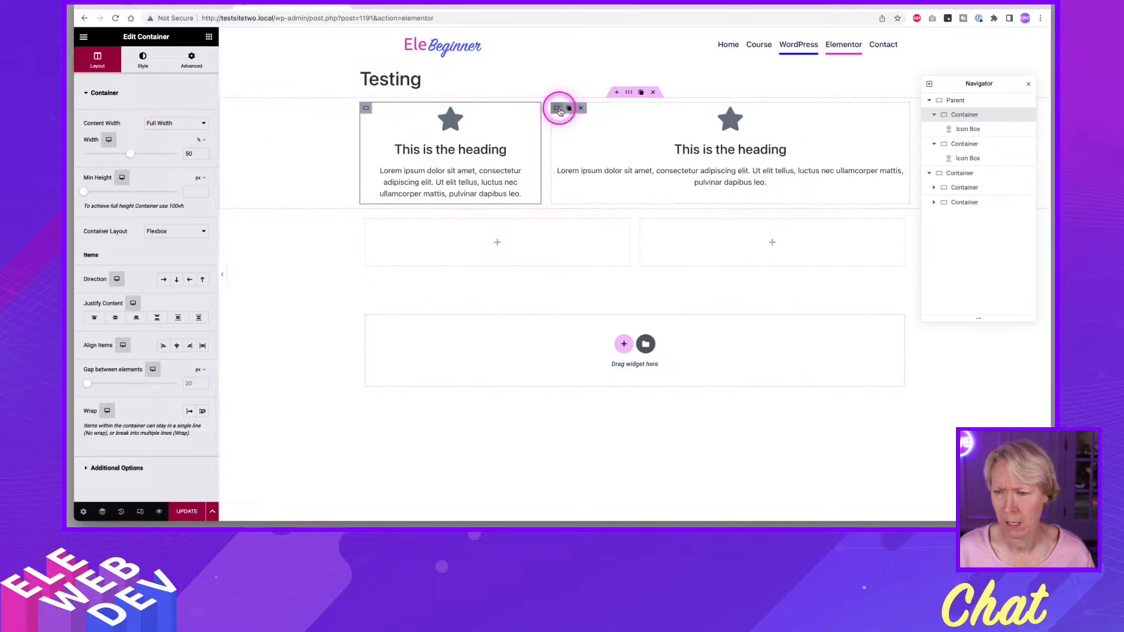
click(558, 109)
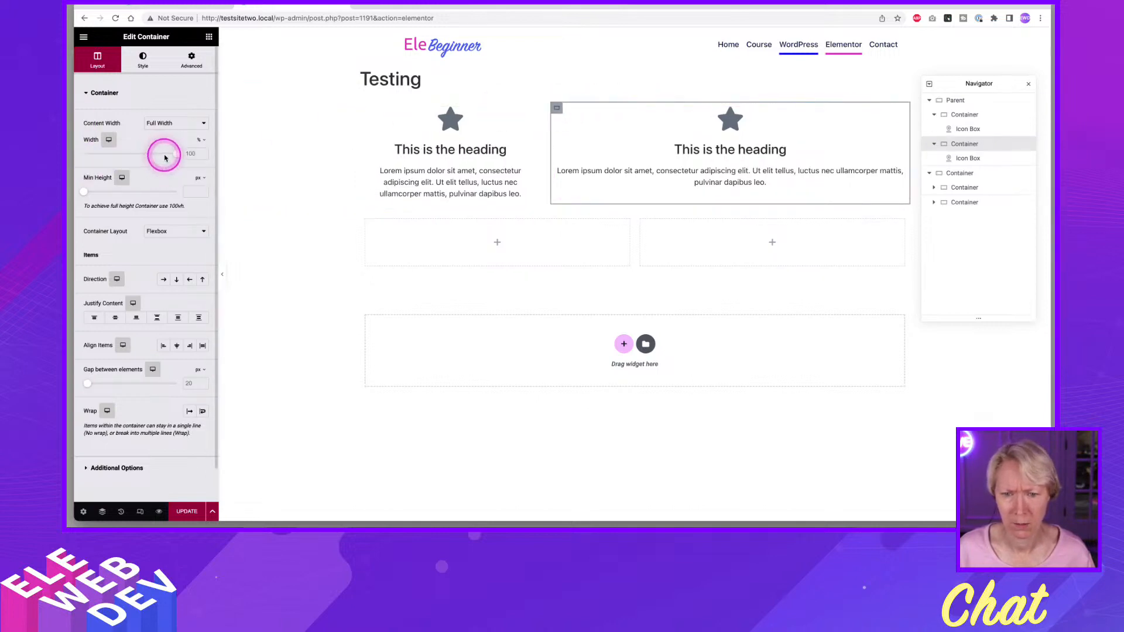
drag(165, 157, 133, 157)
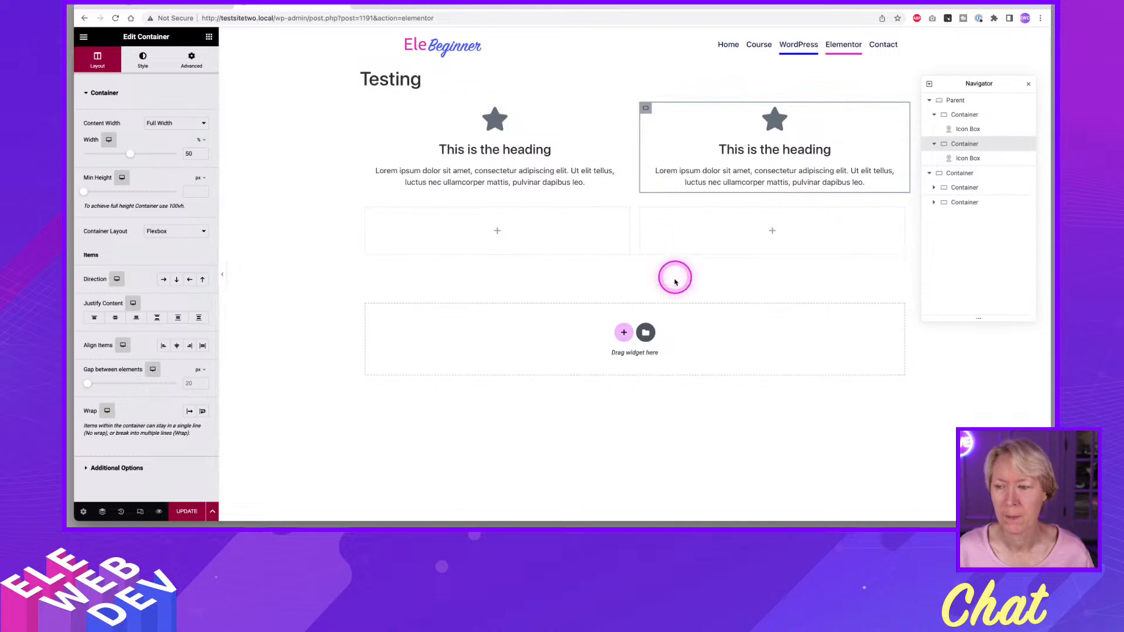
Try a 0 px gap between the Parent container's elements and set it back to 20 px.
mouse_move(664, 117)
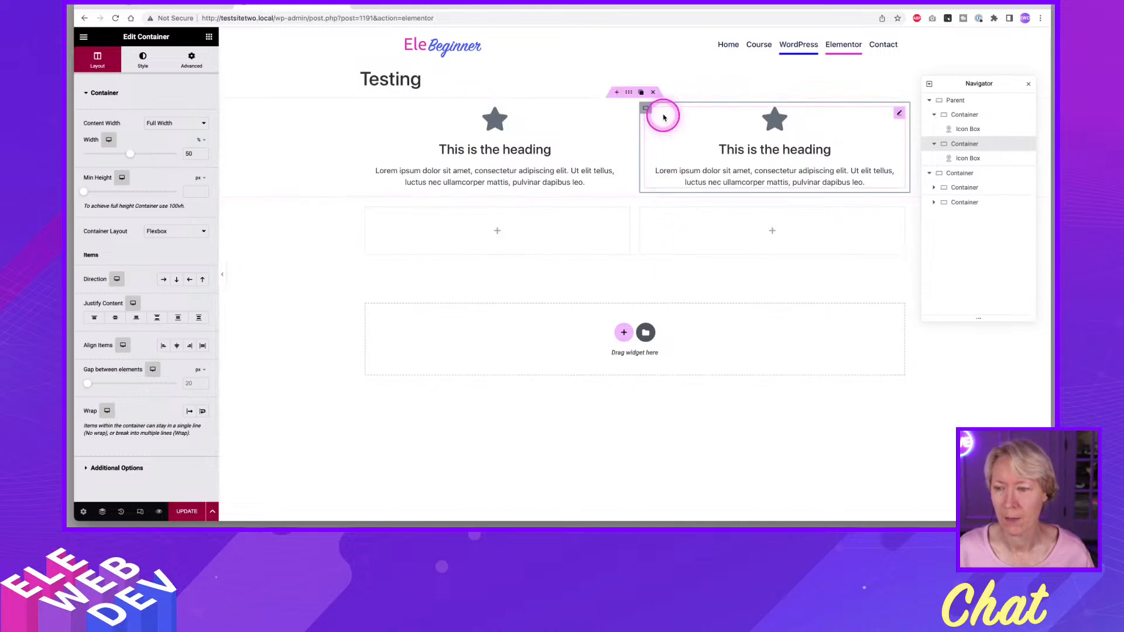
click(629, 94)
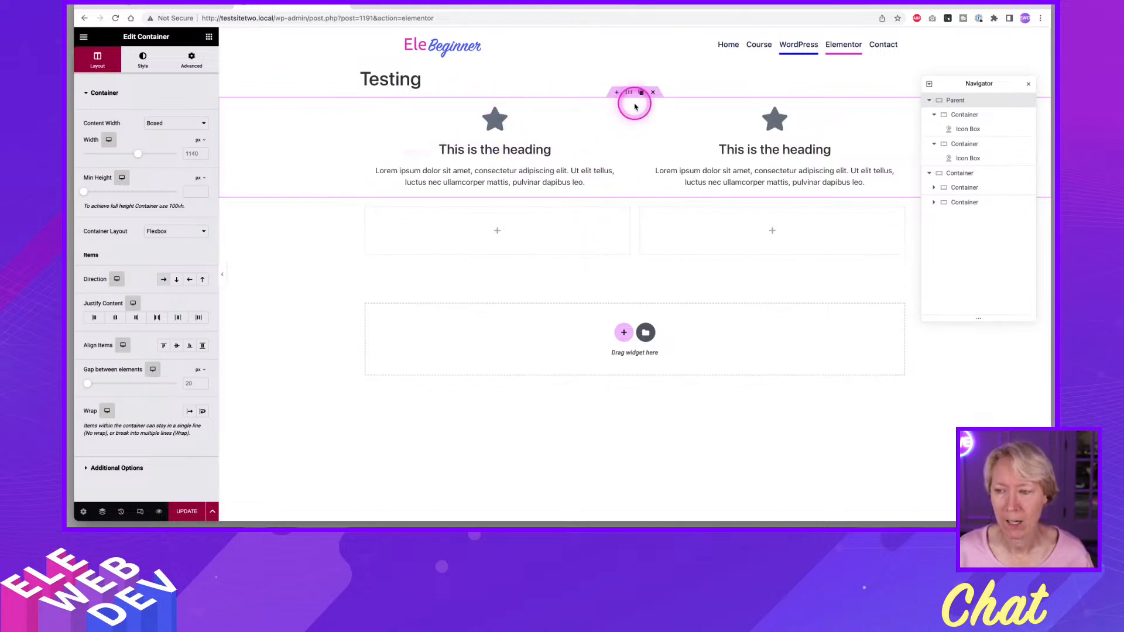
click(192, 384)
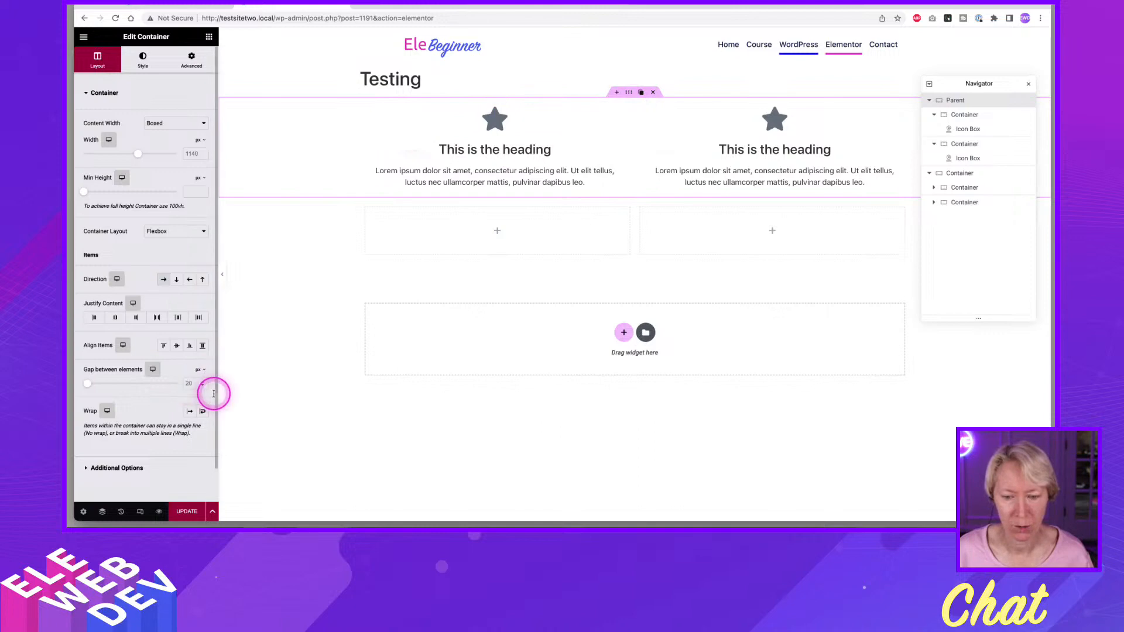
text(0)
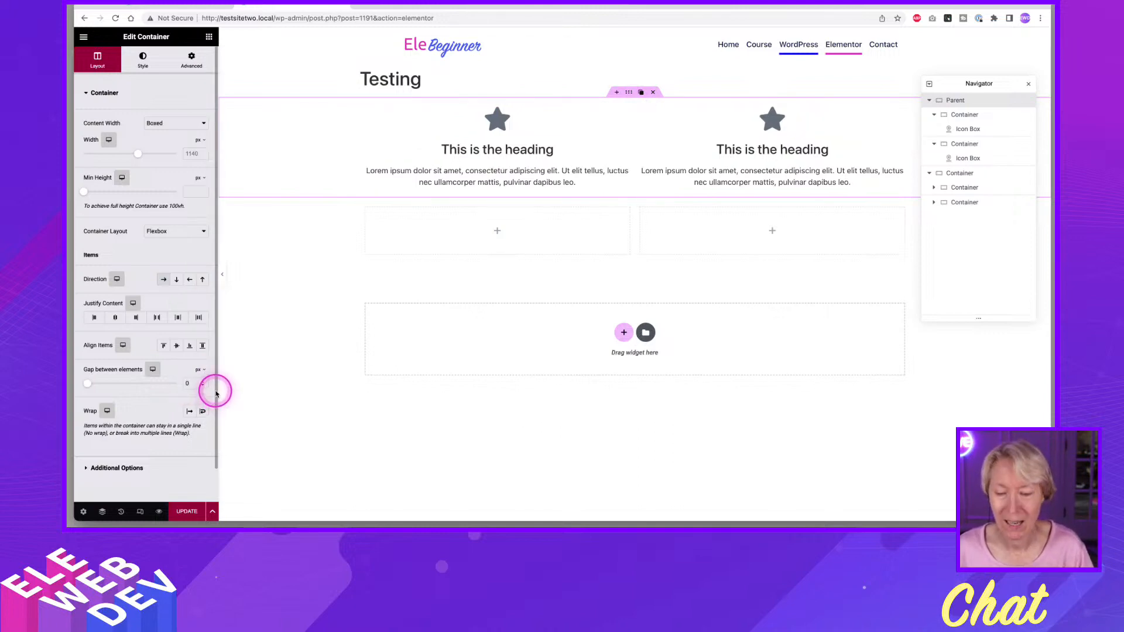
key(BackSpace)
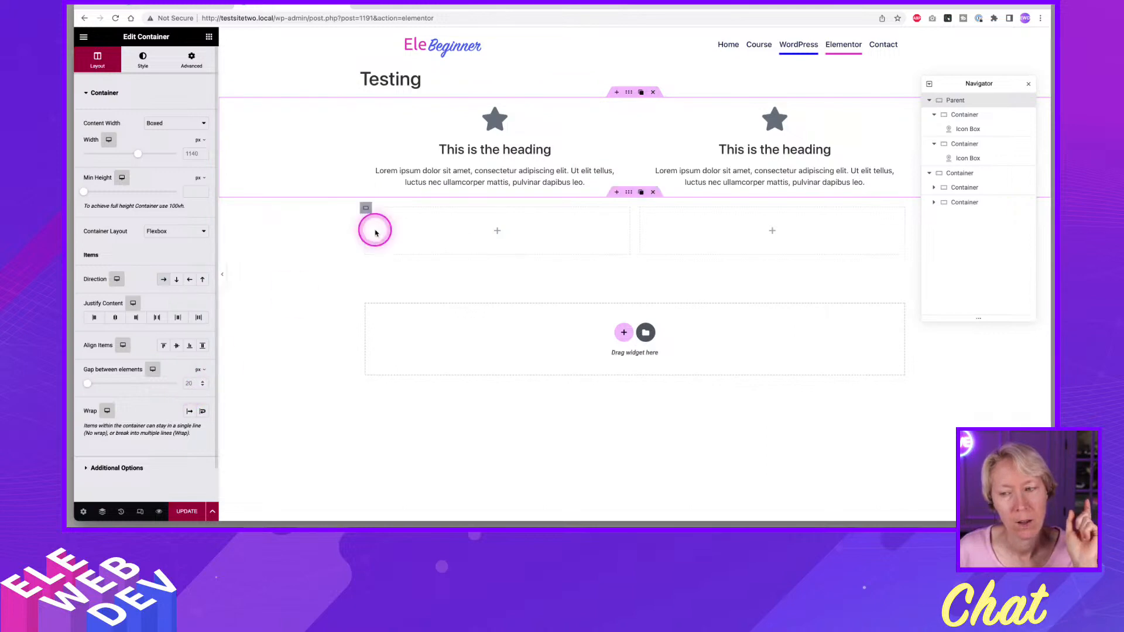
click(503, 139)
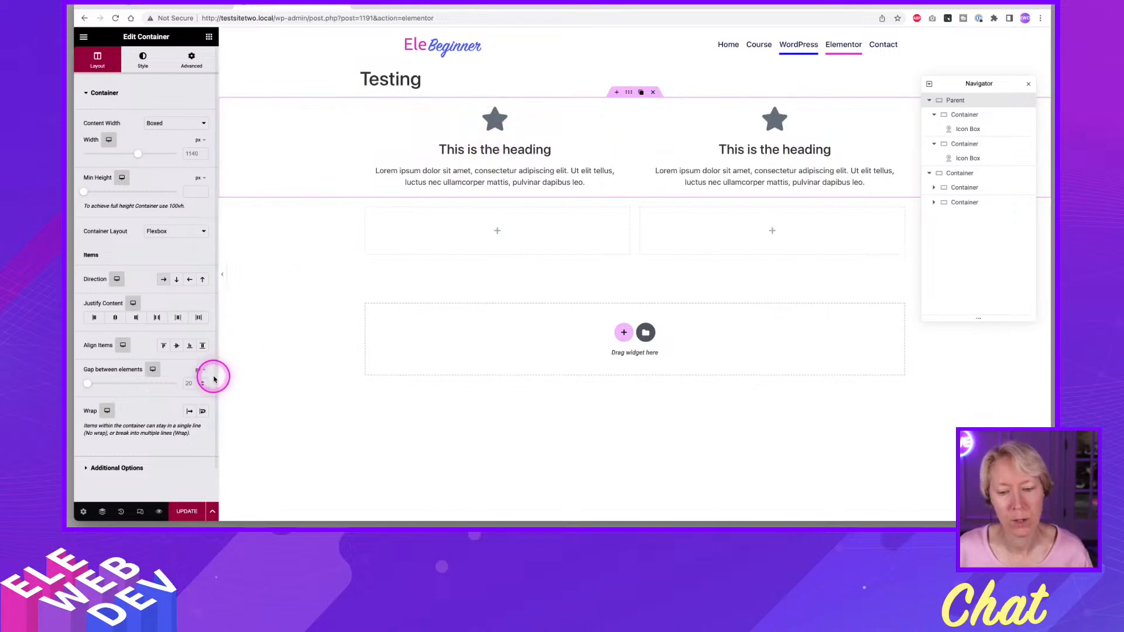
text(20)
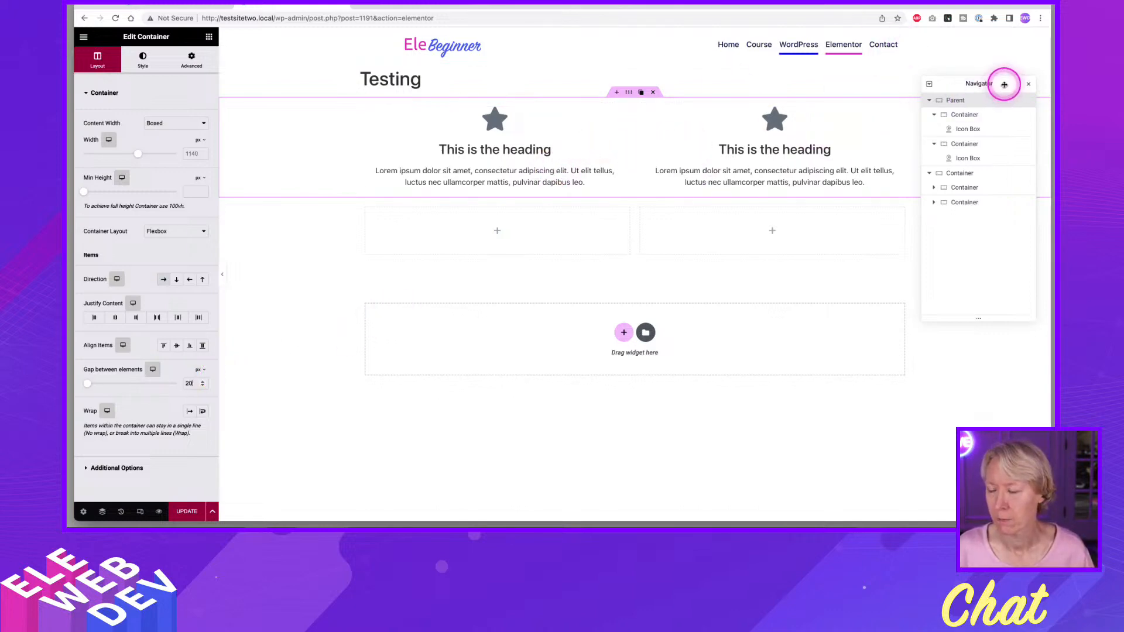
Move the Navigator lower on the page, try a 50 px gap between Parent's elements and set it to 30 px.
drag(1005, 84, 1003, 230)
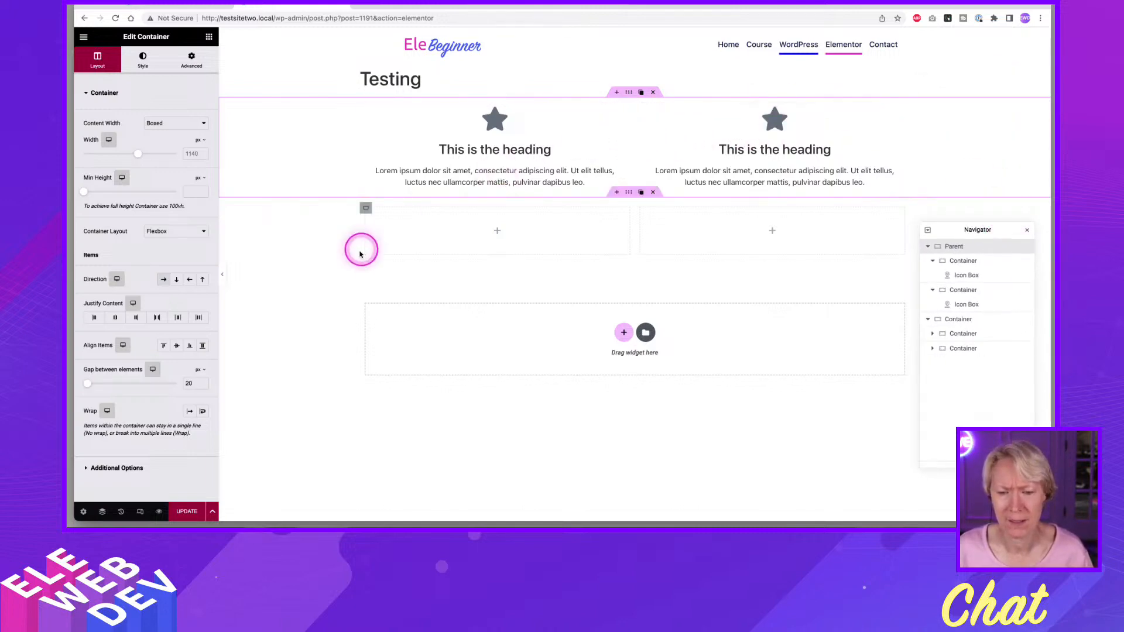
click(191, 384)
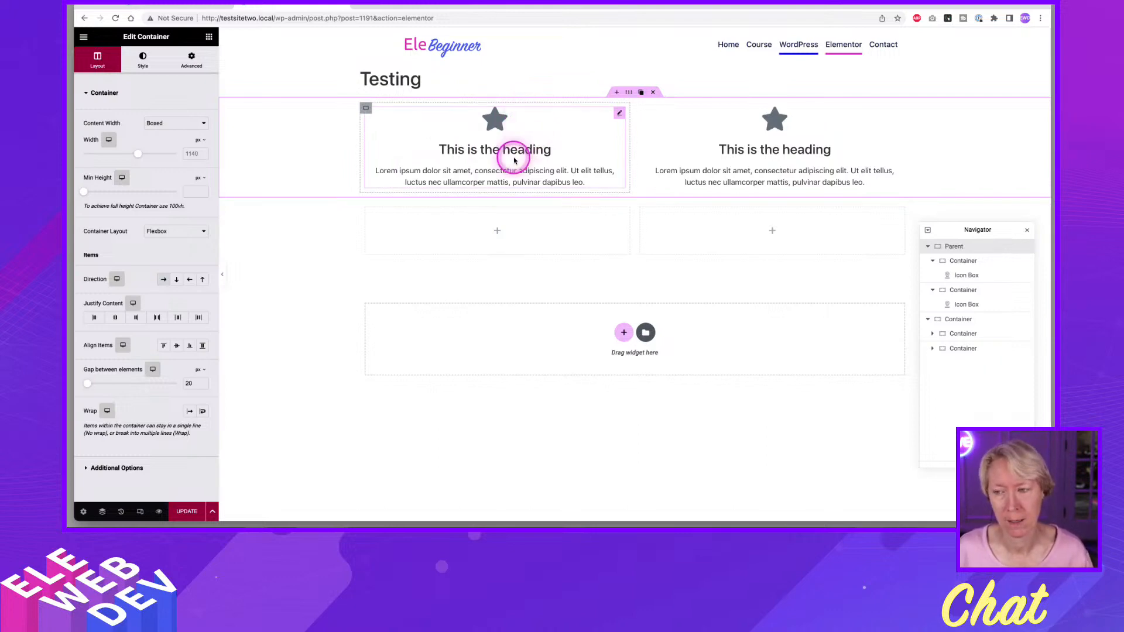
drag(193, 384, 181, 384)
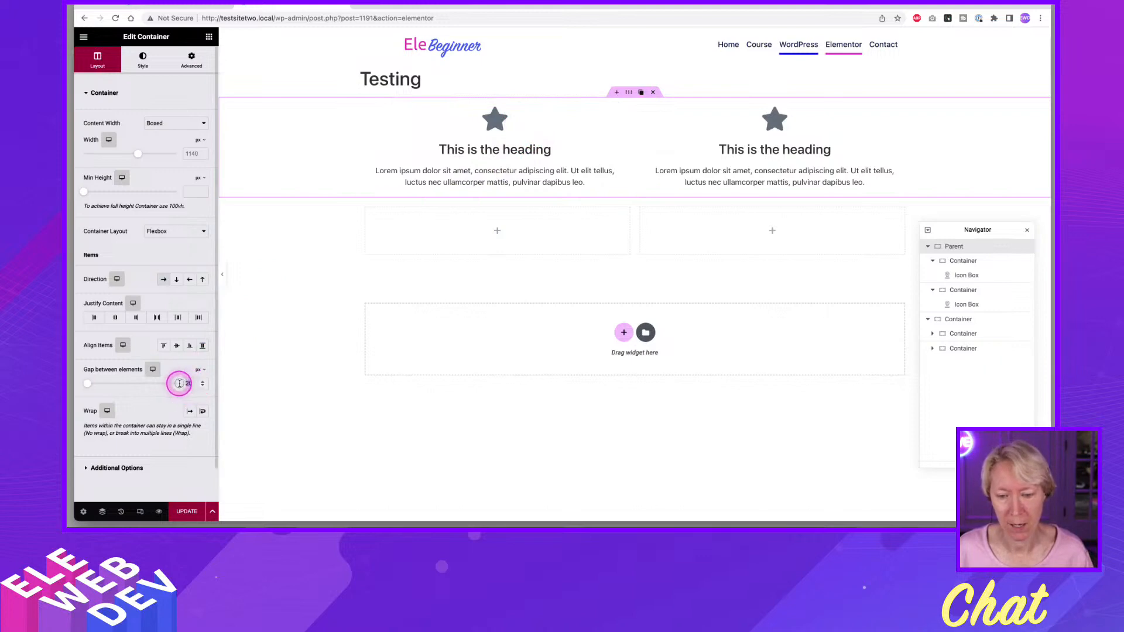
text(50)
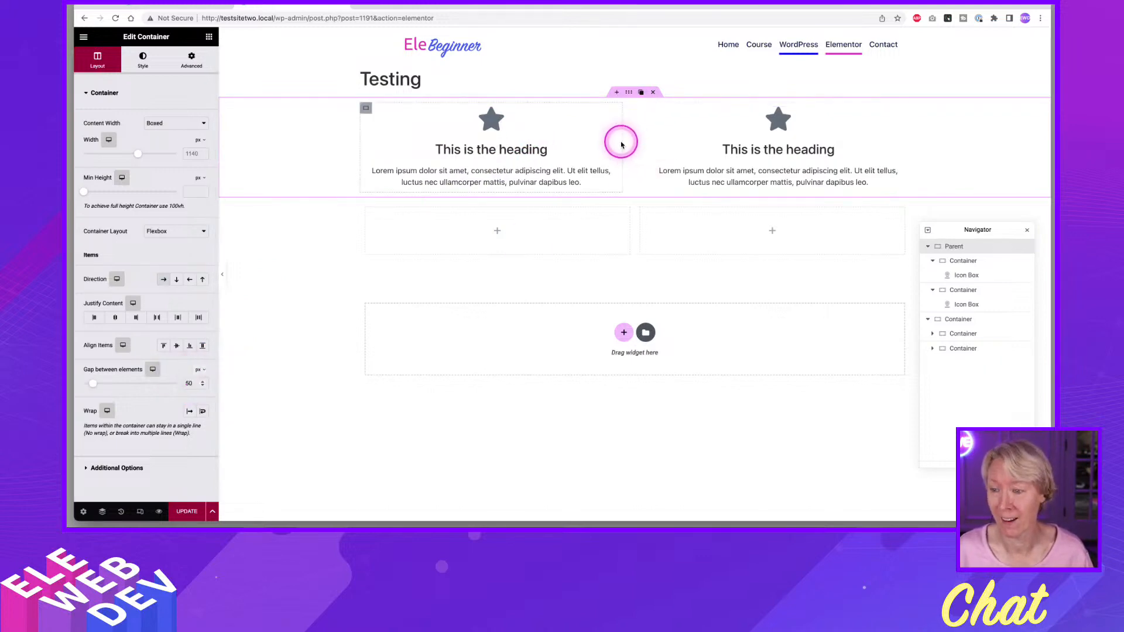
mouse_move(366, 117)
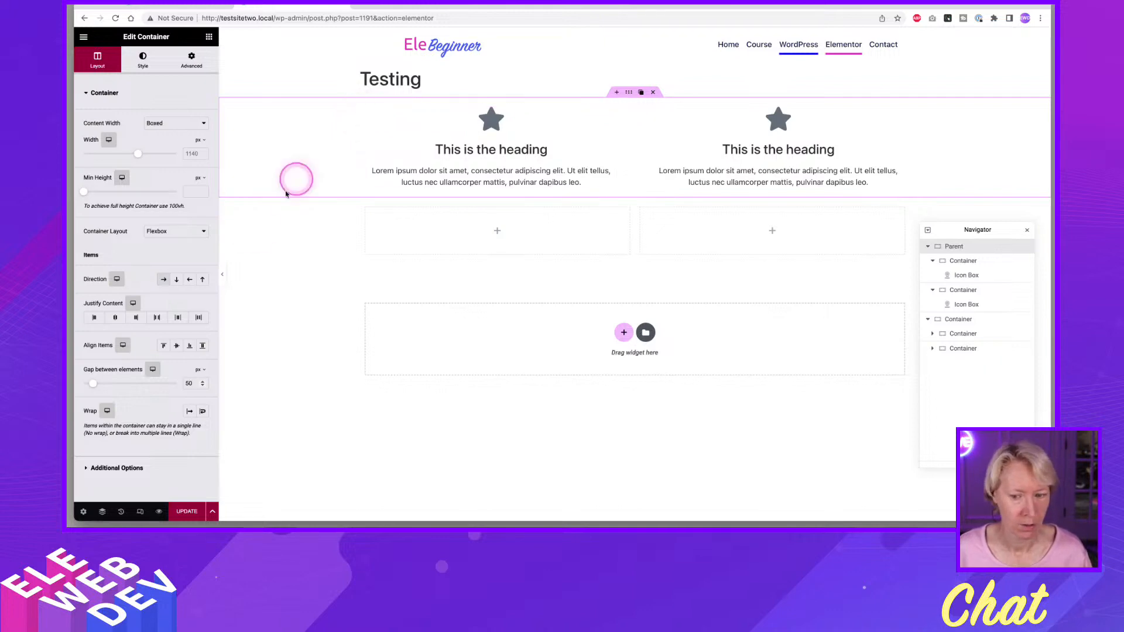
drag(192, 382, 182, 383)
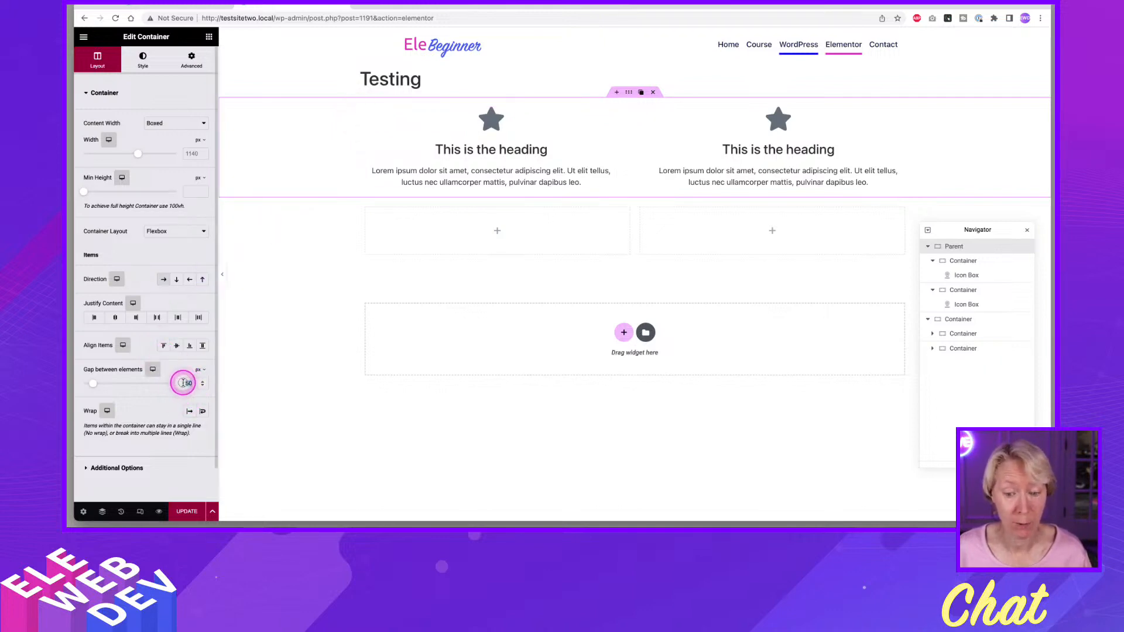
text(30)
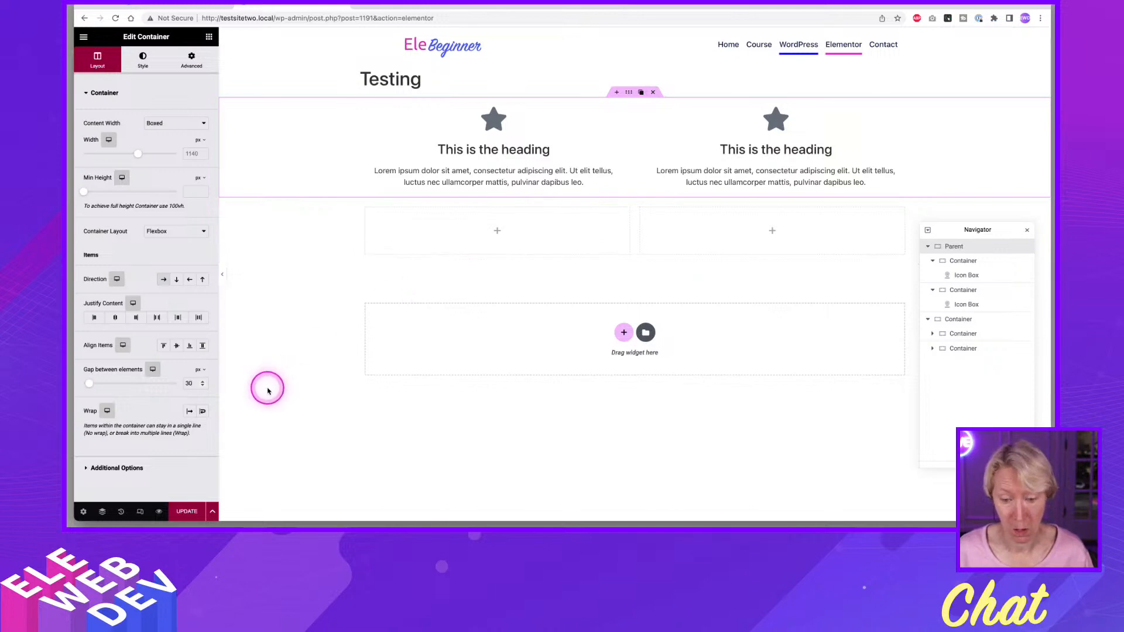
Try the Wrap option on the Parent container's elements and switch it off again.
click(203, 413)
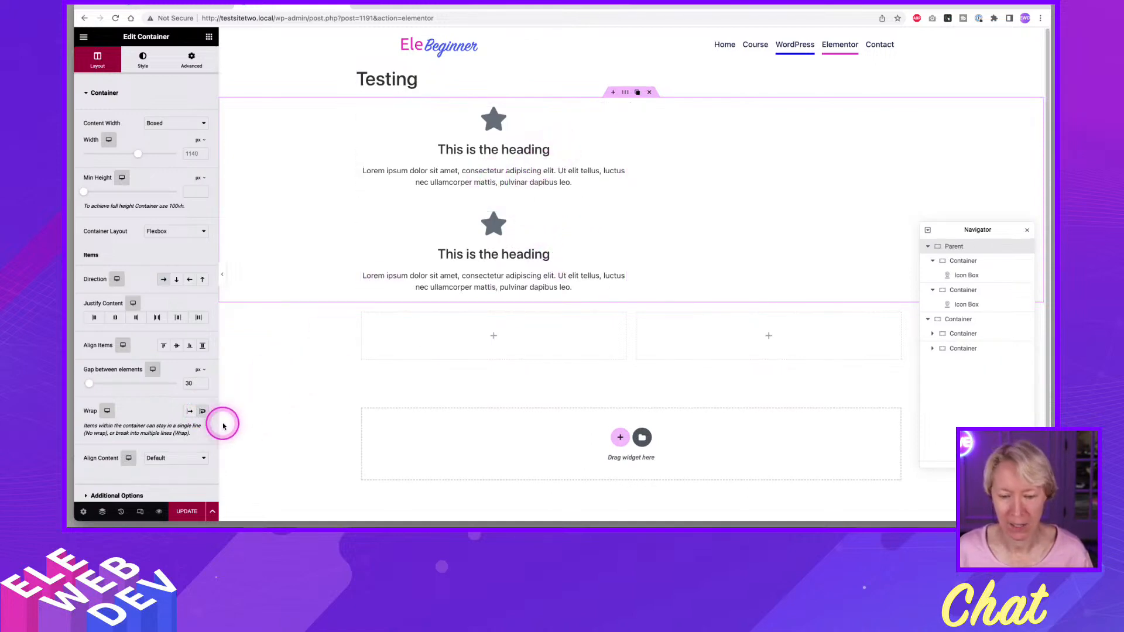
click(203, 414)
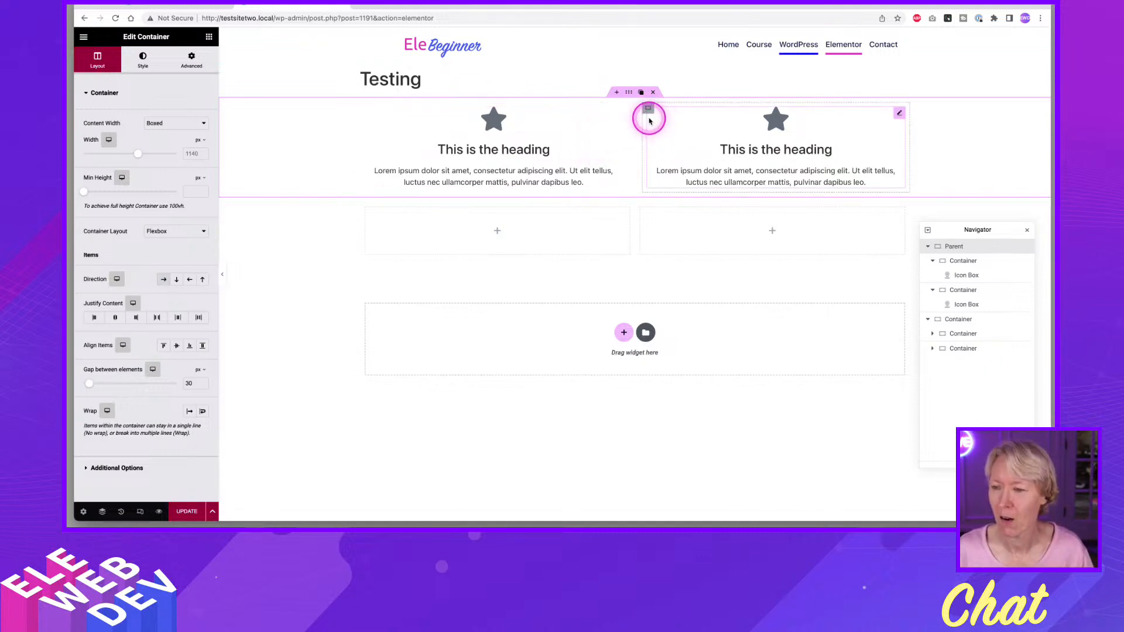
Duplicate the second nested icon box container so Parent holds three side by side.
click(659, 110)
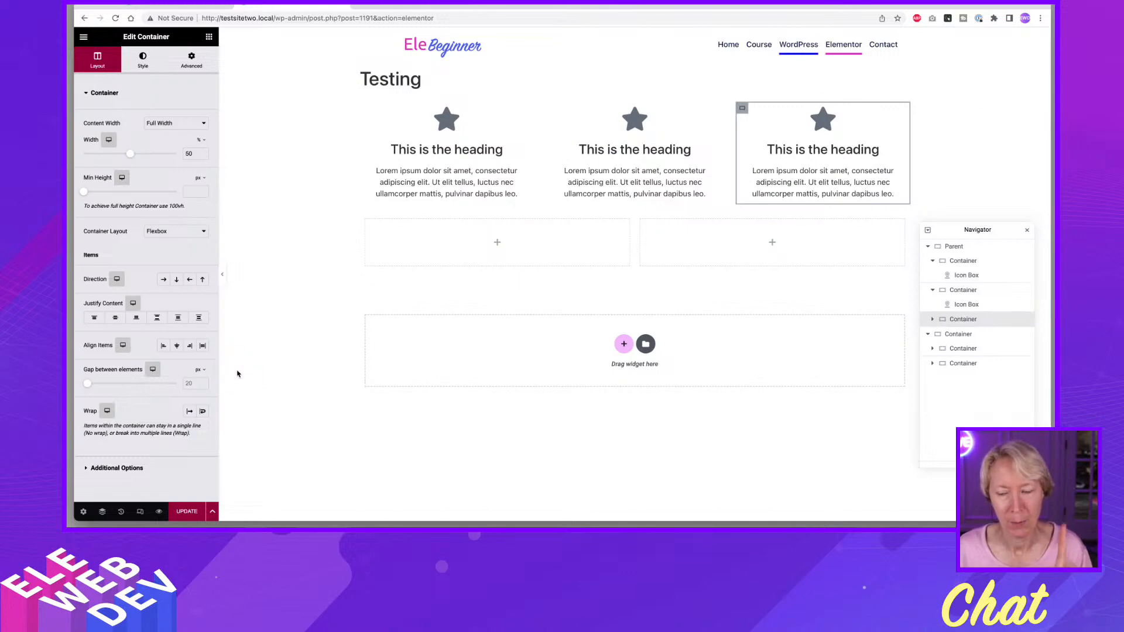
click(238, 373)
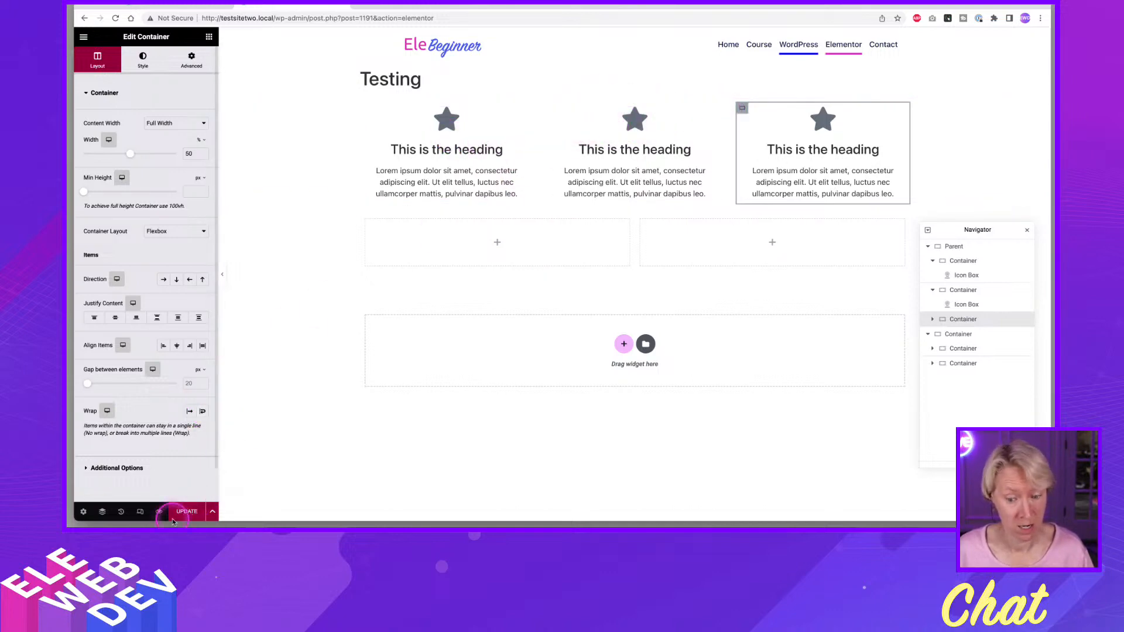
Update the Testing page and switch the editor to the tablet preview in responsive mode.
click(187, 511)
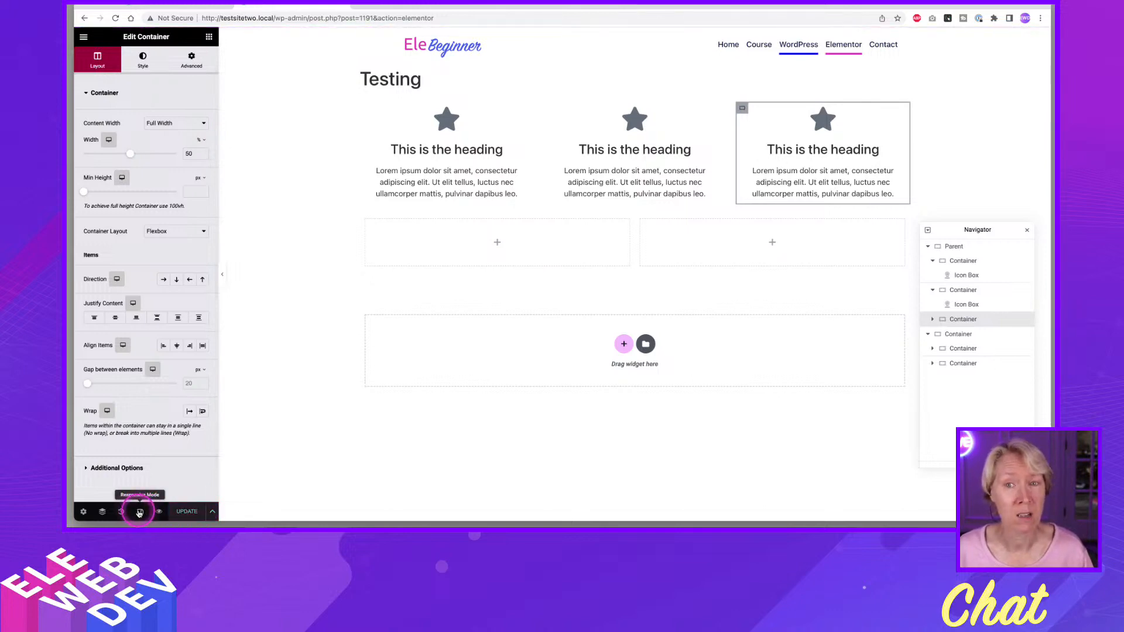
click(140, 513)
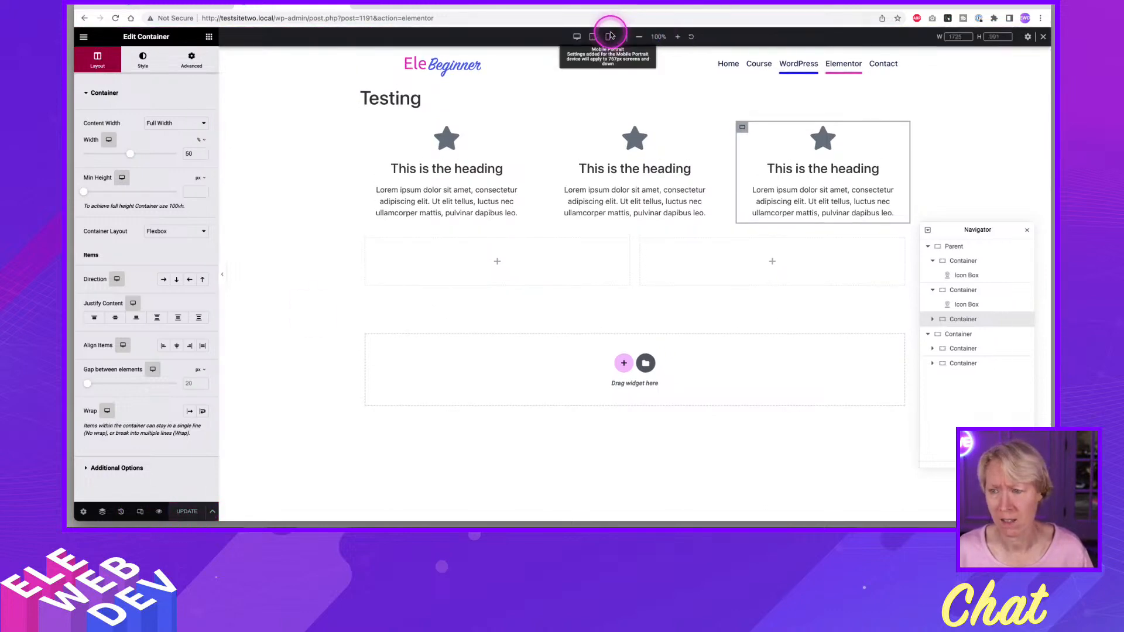
click(592, 37)
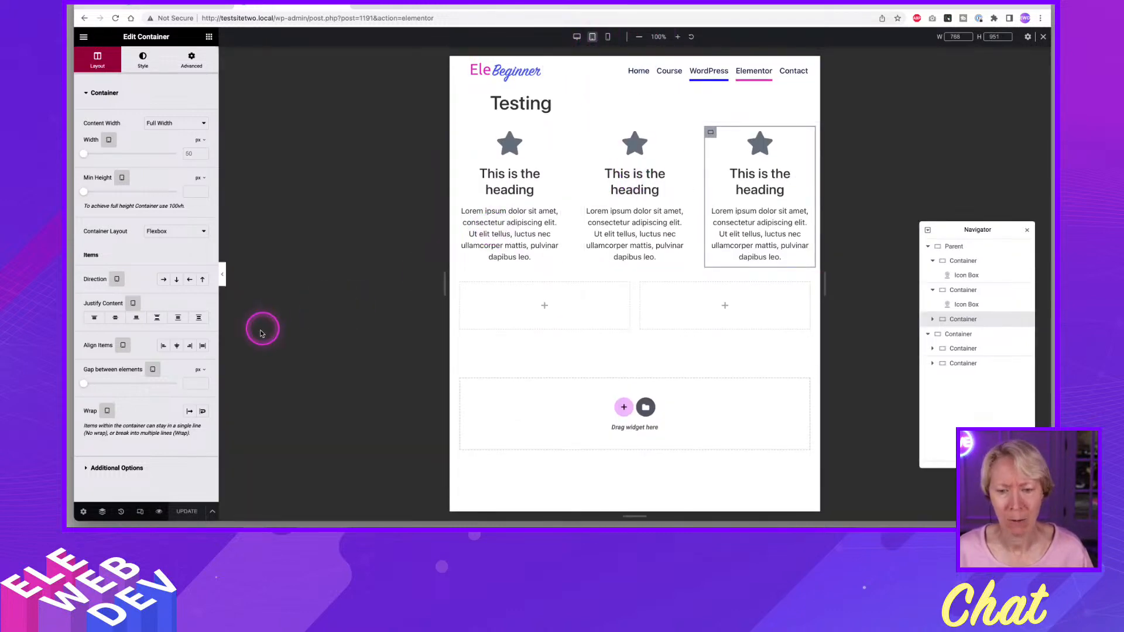
Try the Wrap option on the third nested icon box container in tablet view and switch it off again.
click(202, 413)
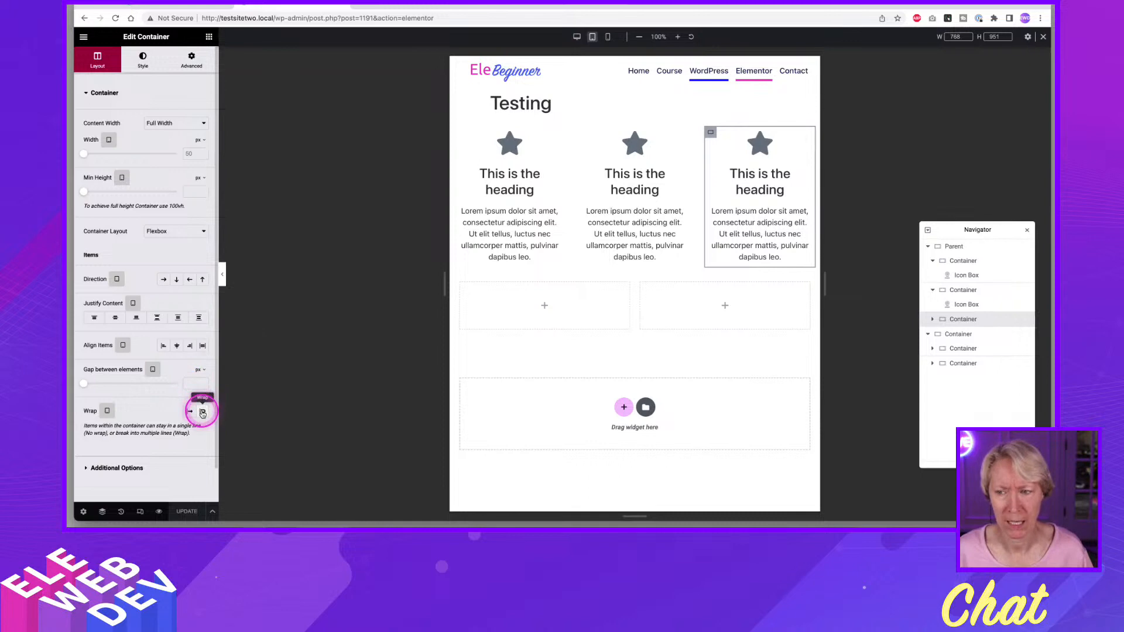
click(203, 413)
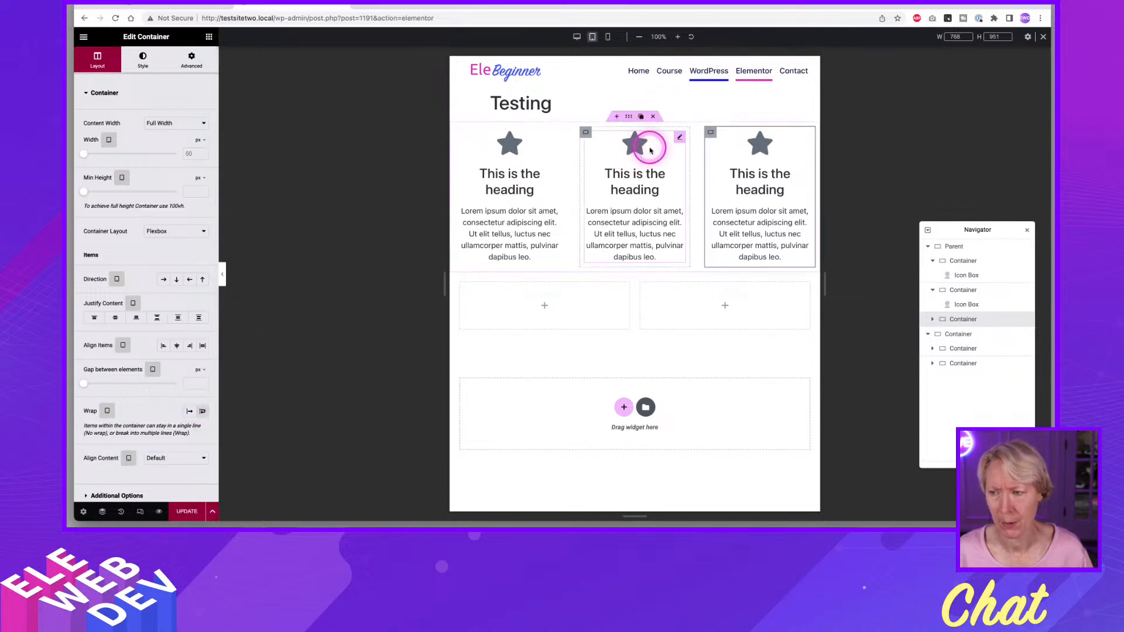
click(203, 412)
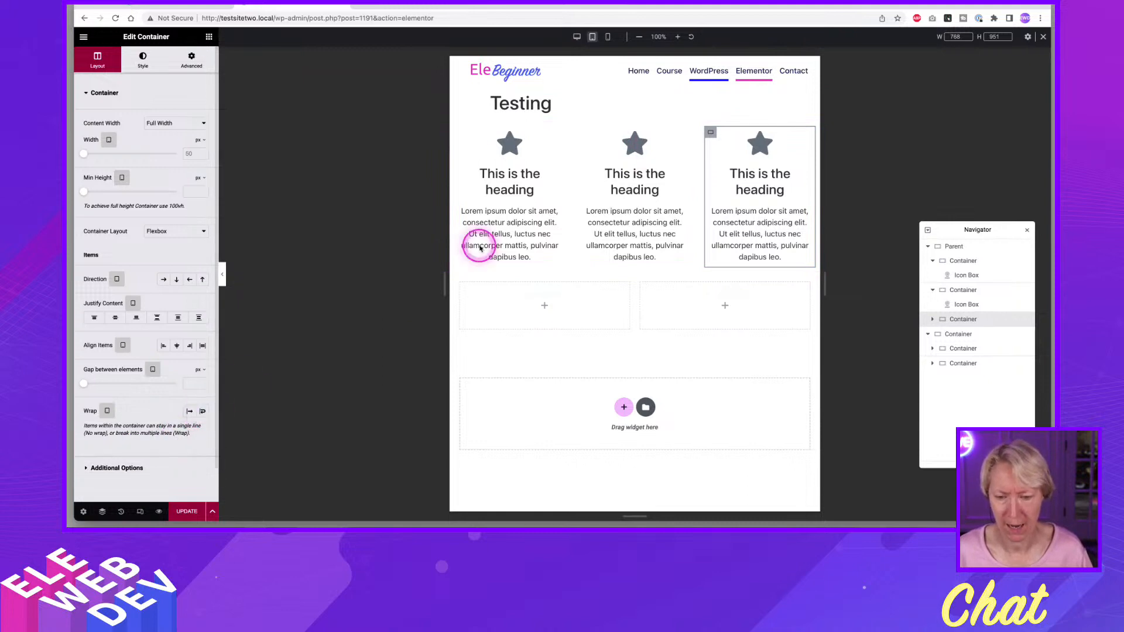
Set the Parent container's elements to Wrap for the tablet view.
click(670, 107)
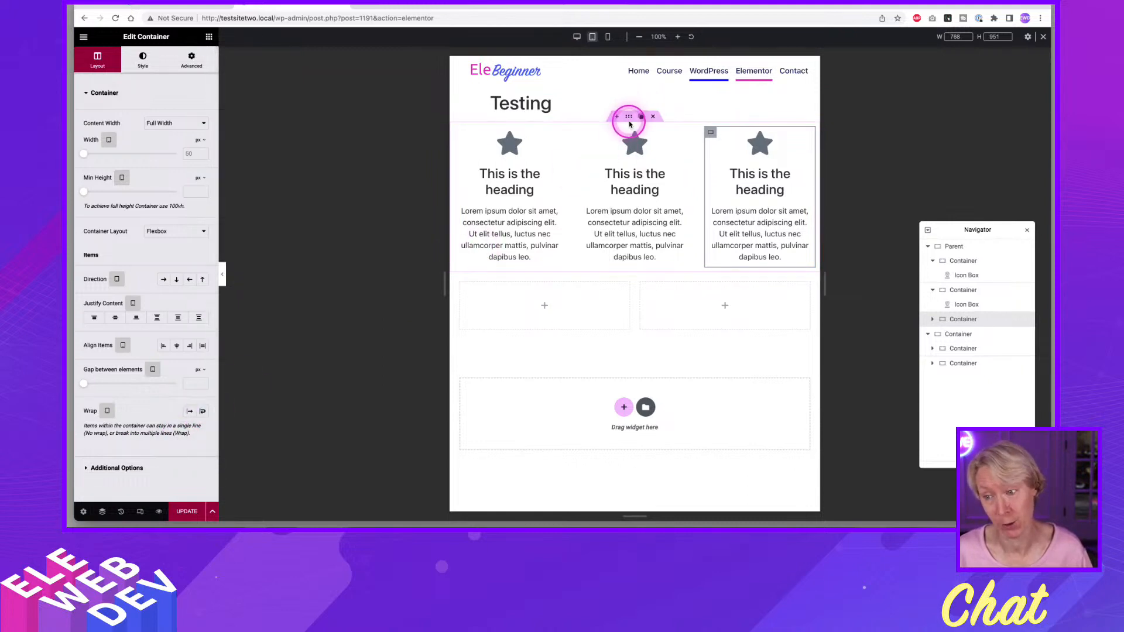
click(628, 119)
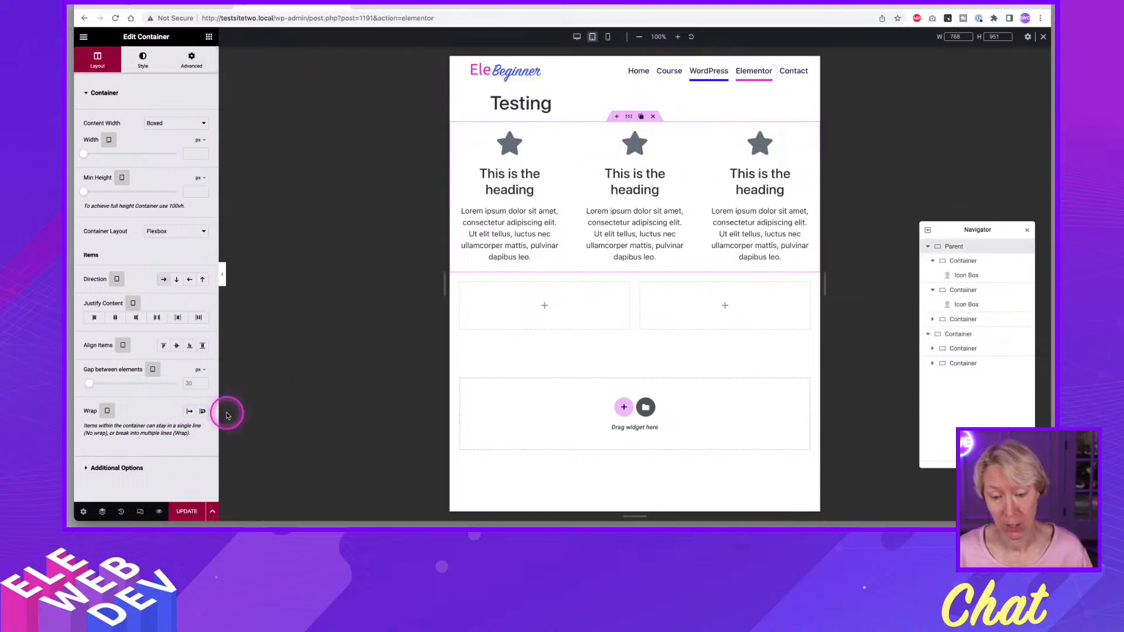
click(203, 411)
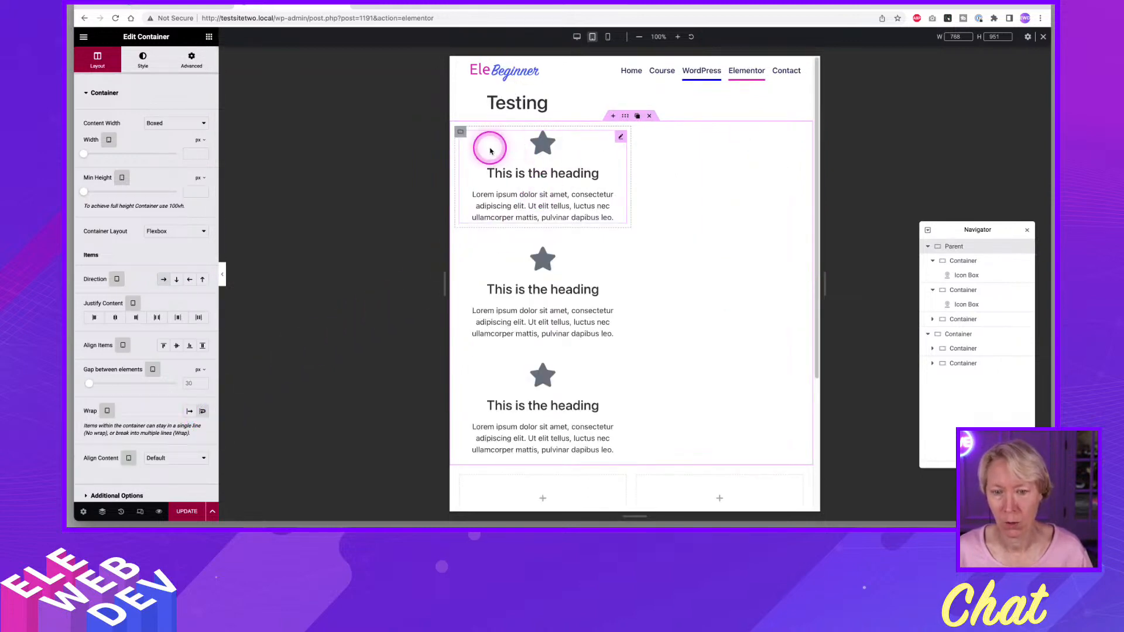
Open the first nested icon box container for editing and switch its tablet width unit to custom.
right_click(462, 134)
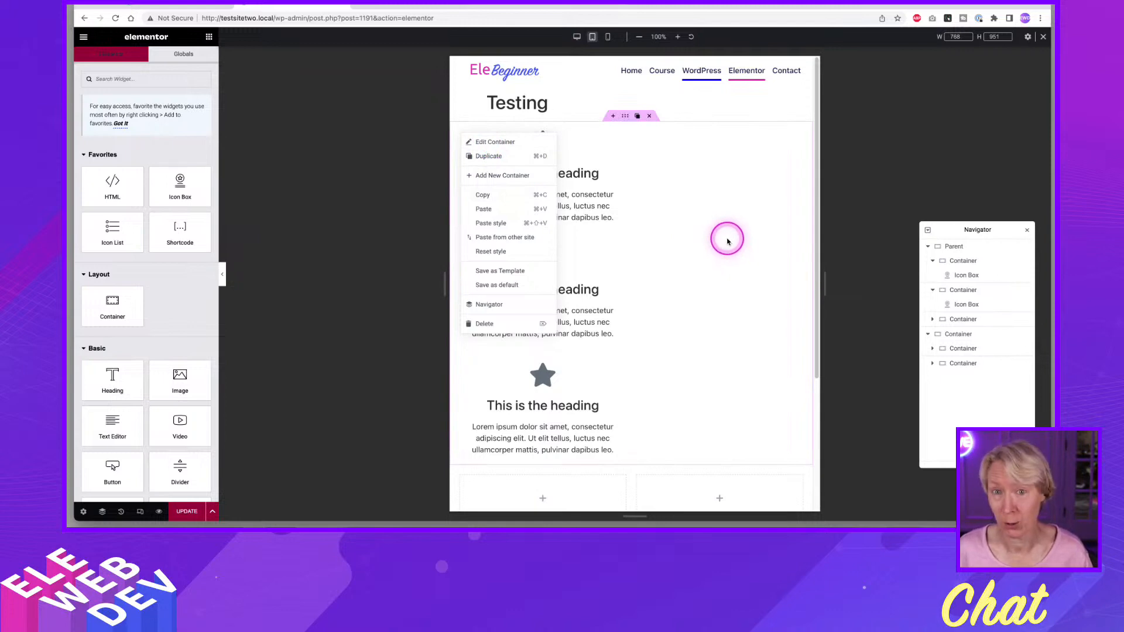
click(687, 181)
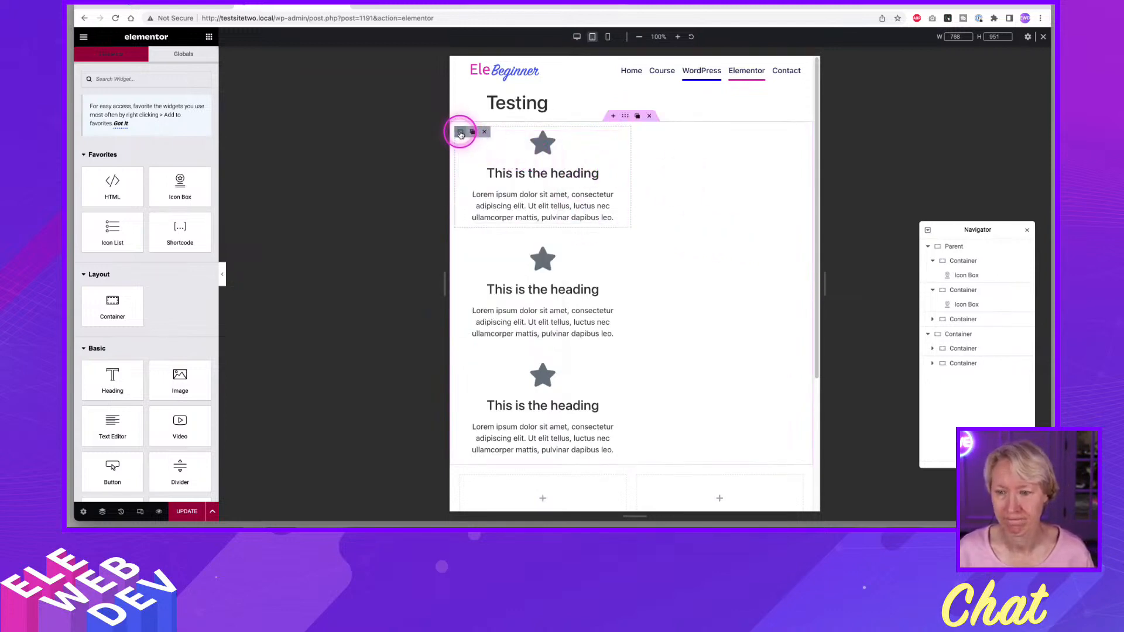
right_click(461, 134)
click(474, 140)
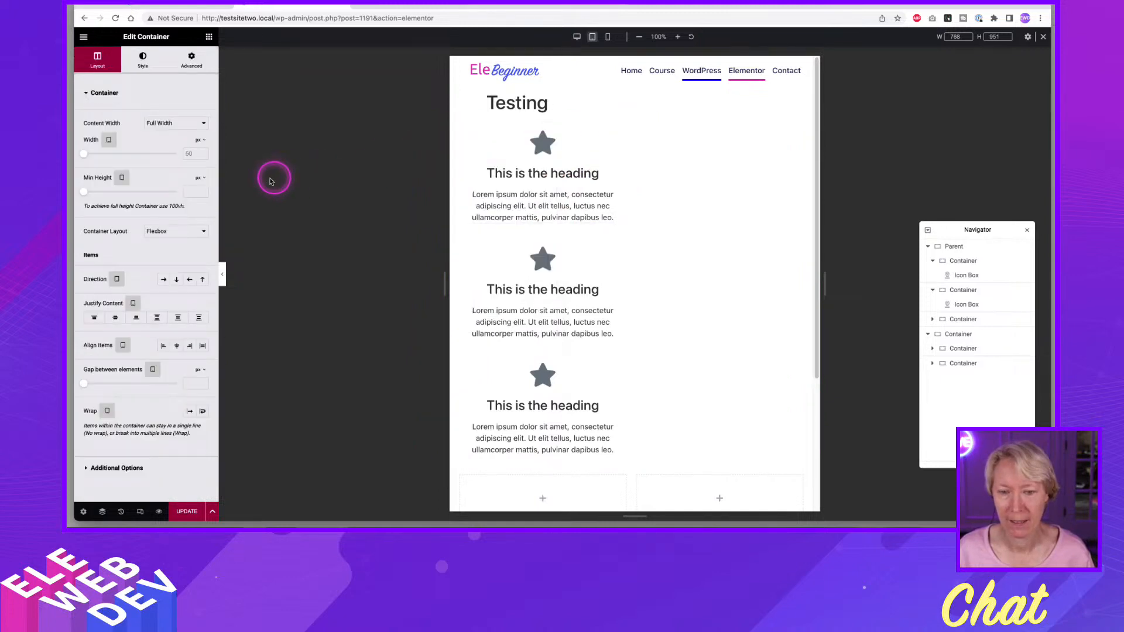
click(198, 142)
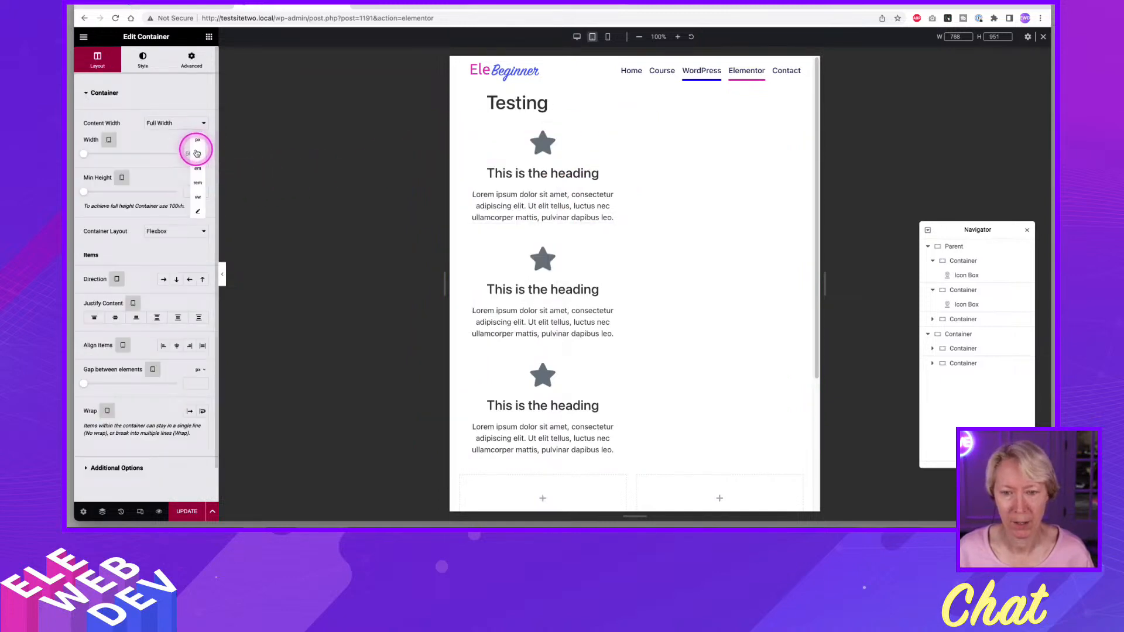
click(189, 154)
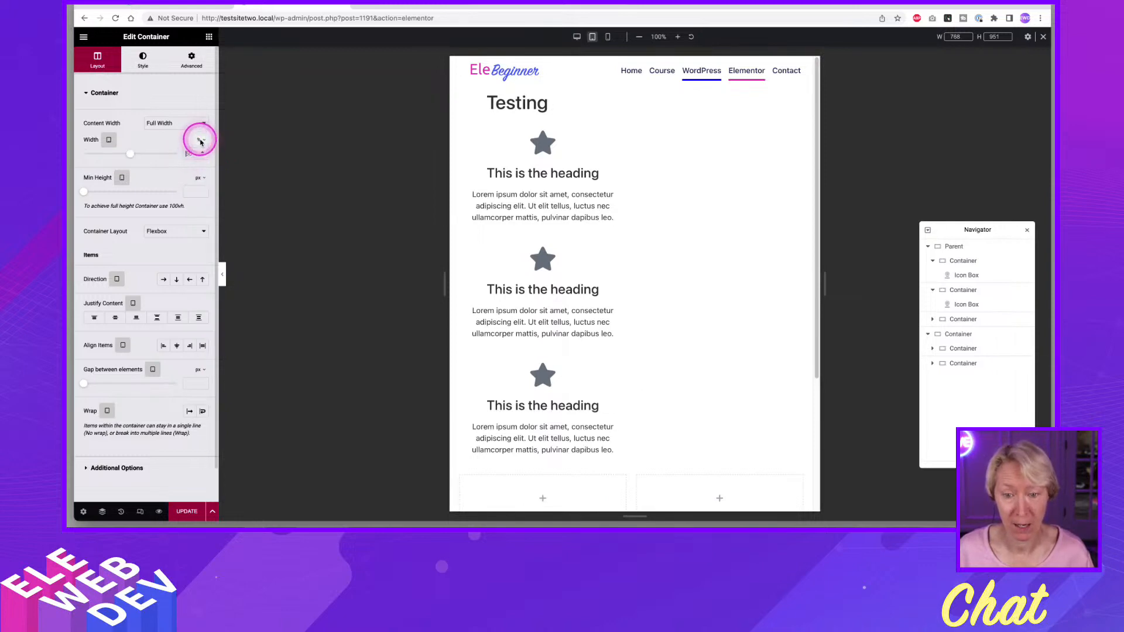
click(199, 139)
click(199, 212)
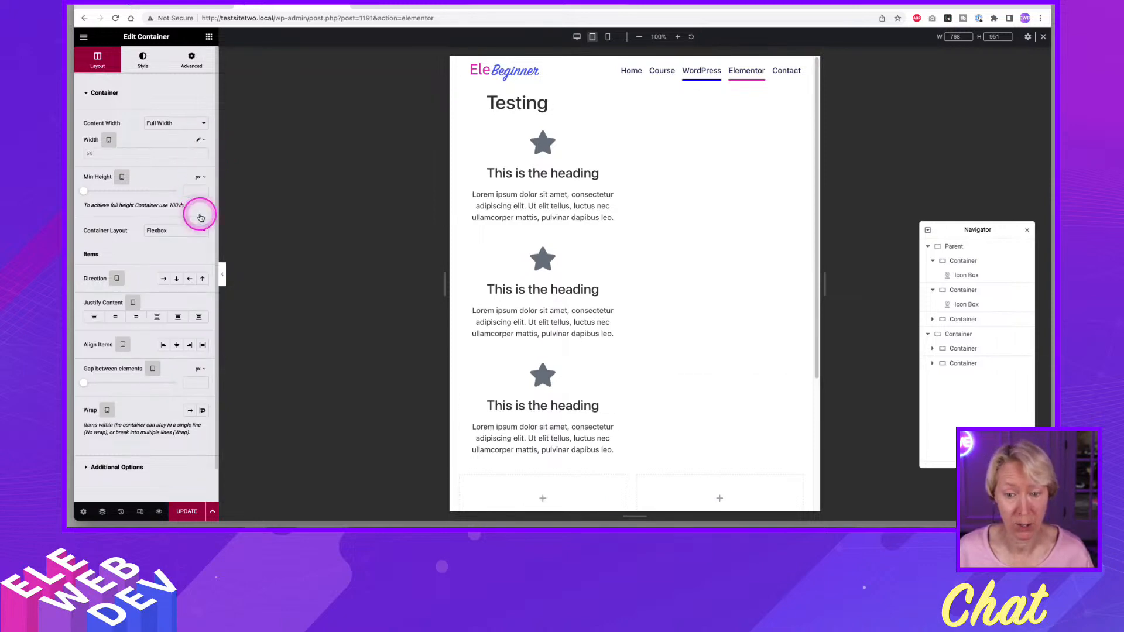
Set the first nested container's tablet width to calc(25% - 20px).
click(105, 152)
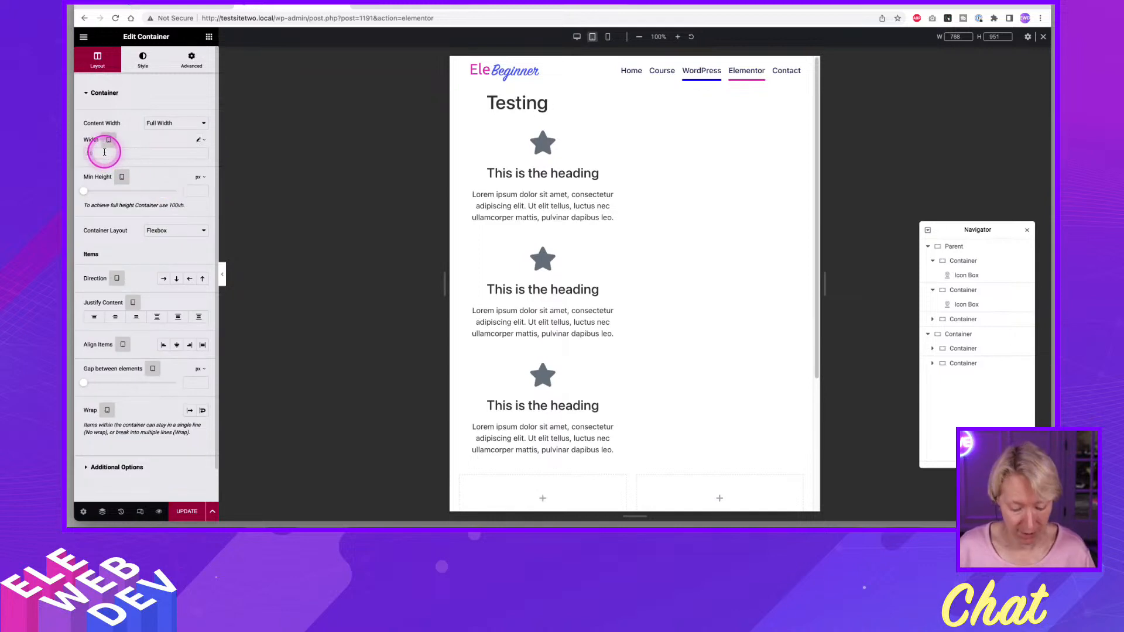
text(calc)
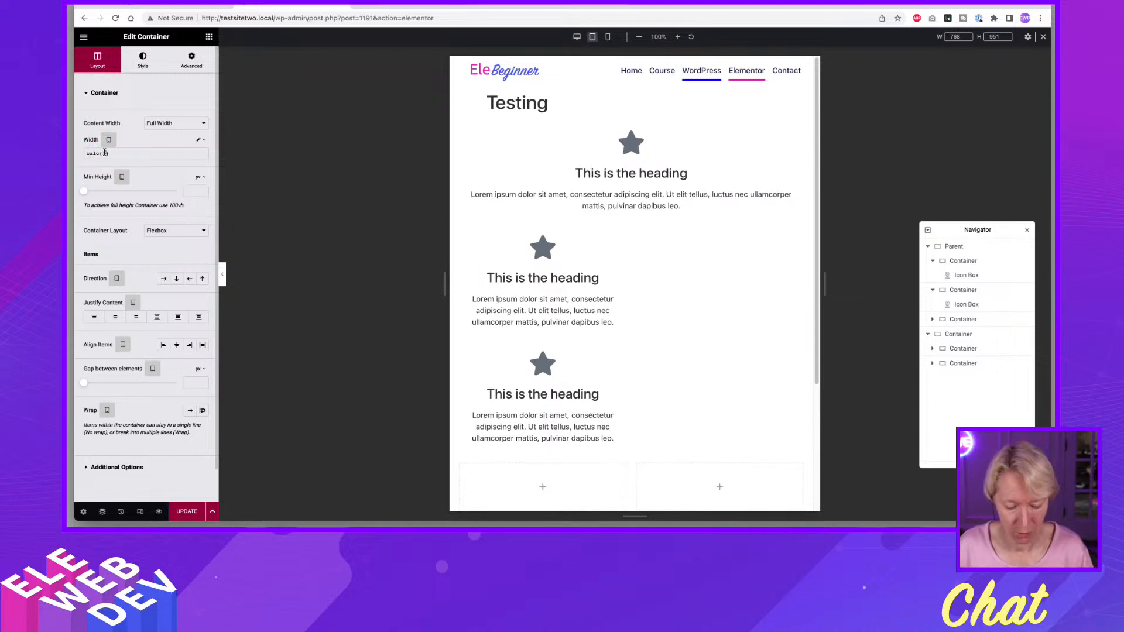
text((25%)
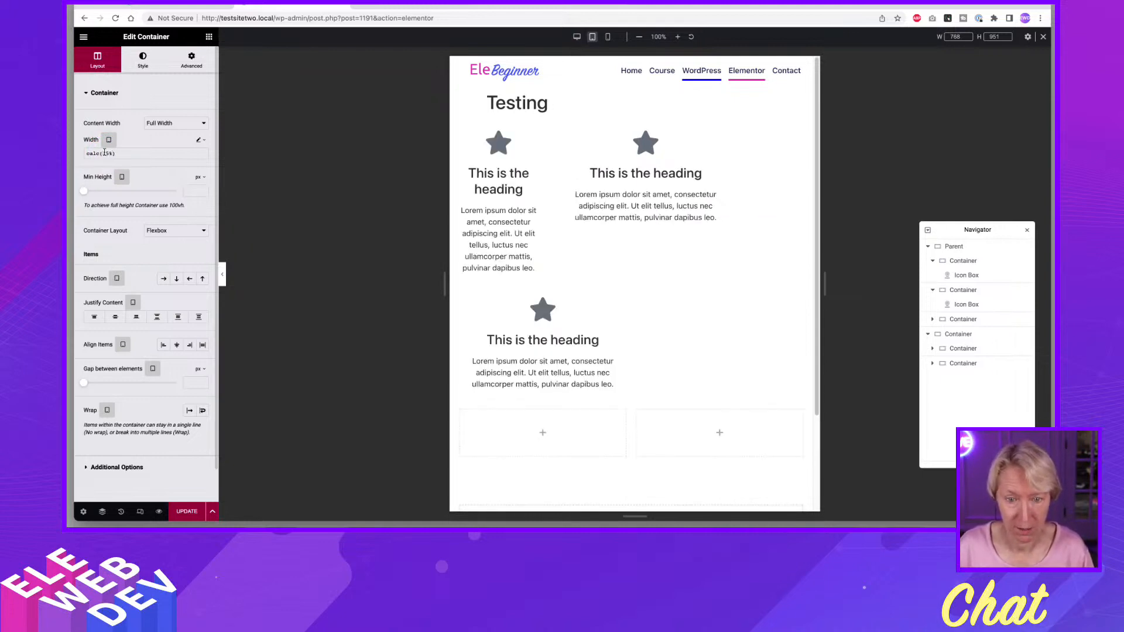
text( -)
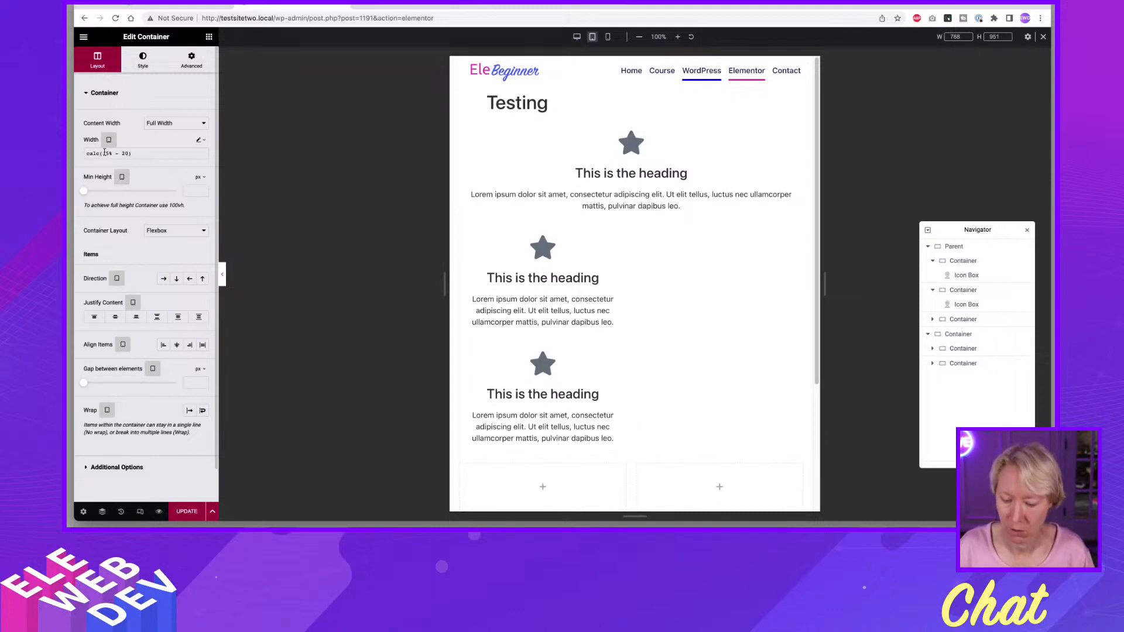
text(20px)
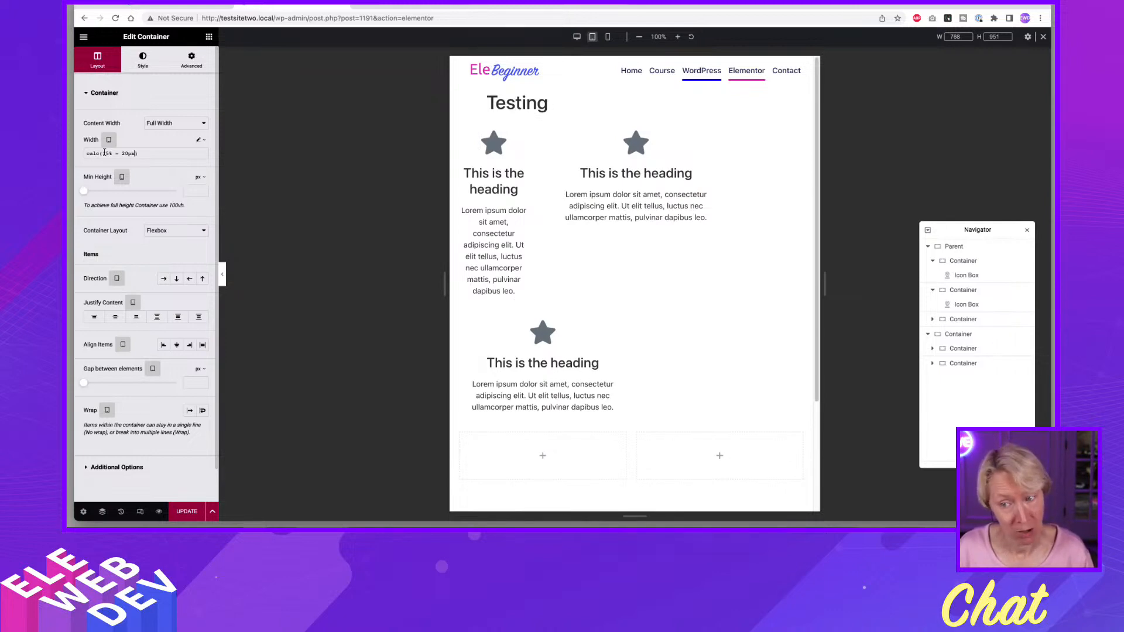
click(237, 158)
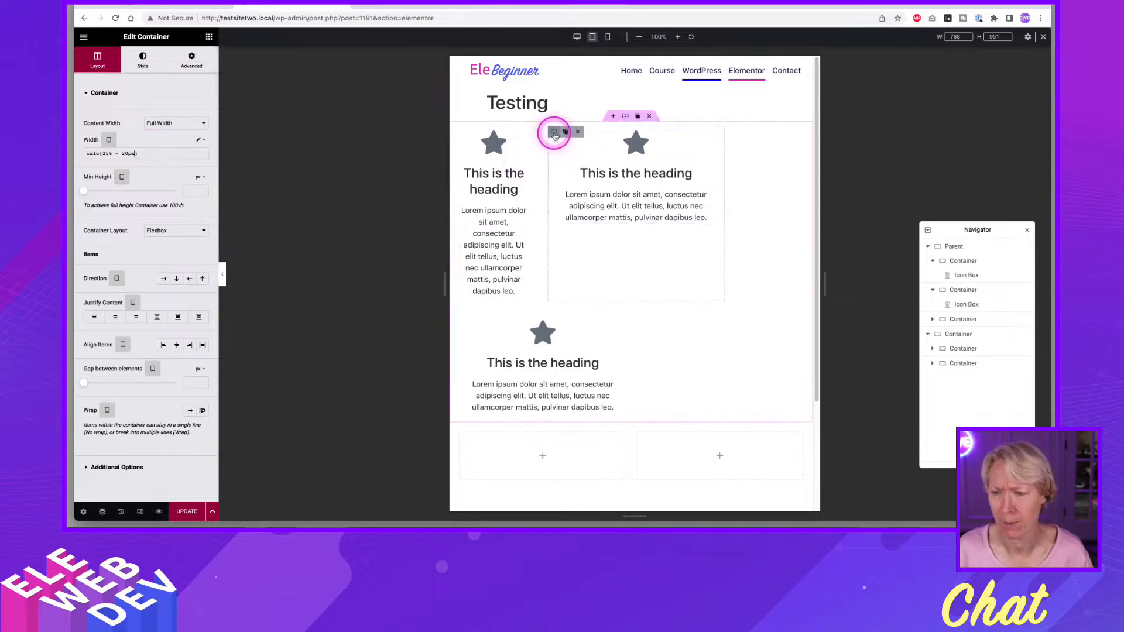
Copy the first nested container and paste its style onto the second nested container.
right_click(467, 138)
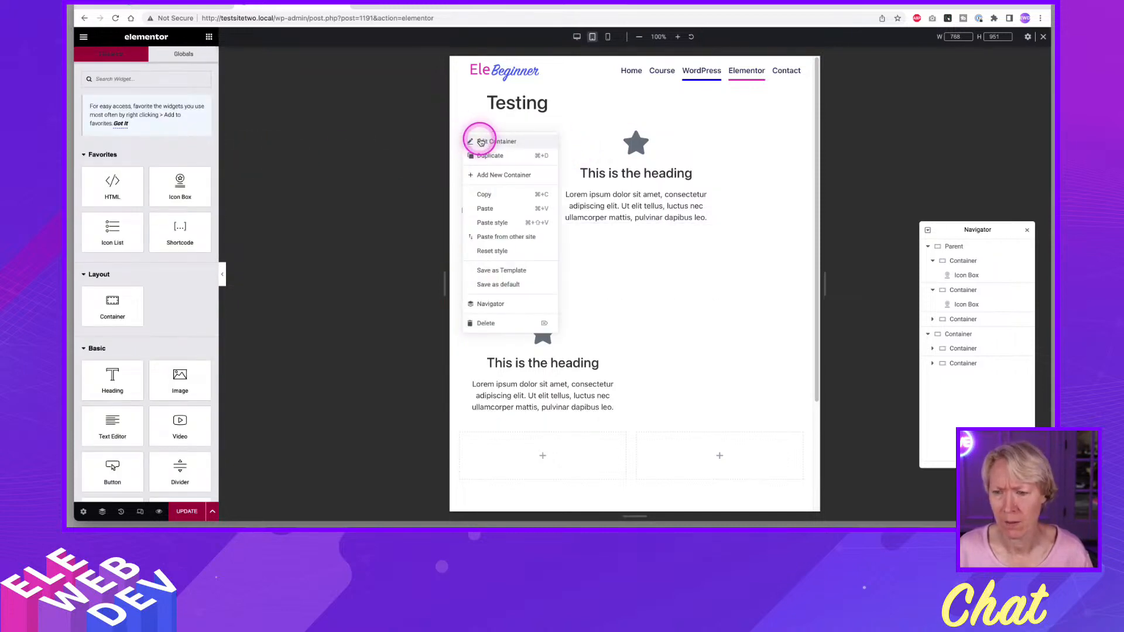
click(483, 195)
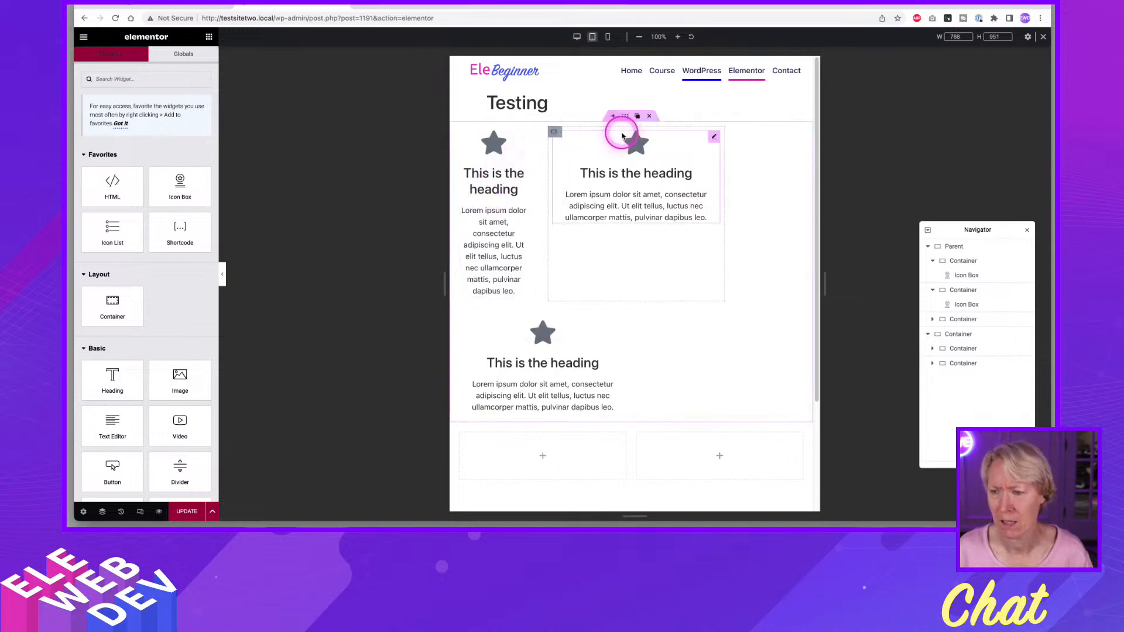
right_click(714, 136)
click(736, 206)
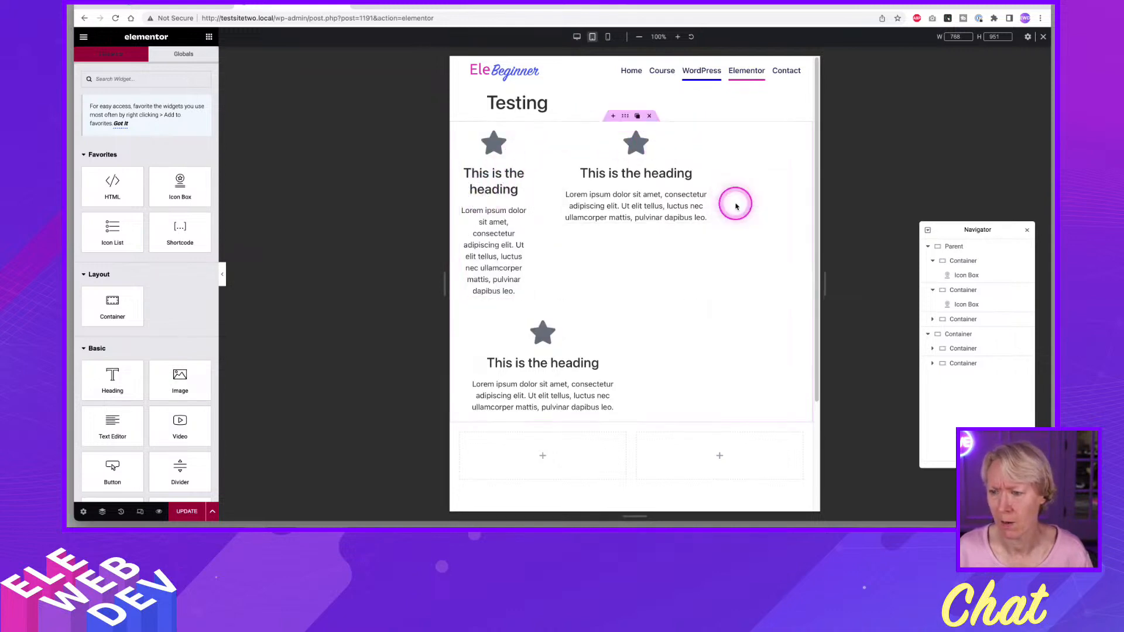
click(610, 156)
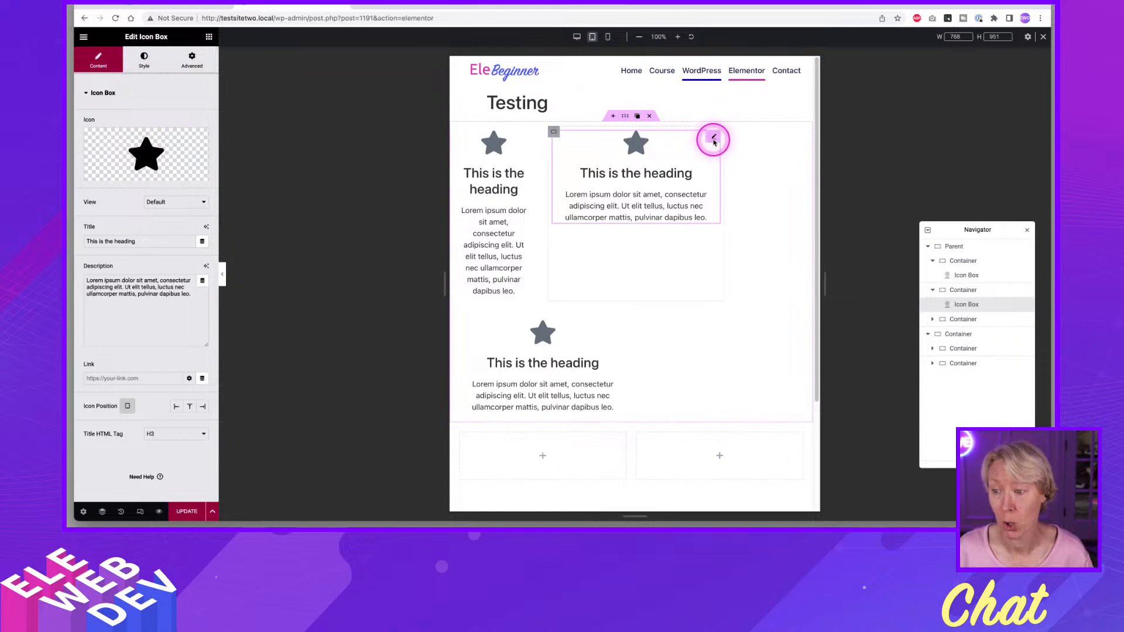
right_click(560, 137)
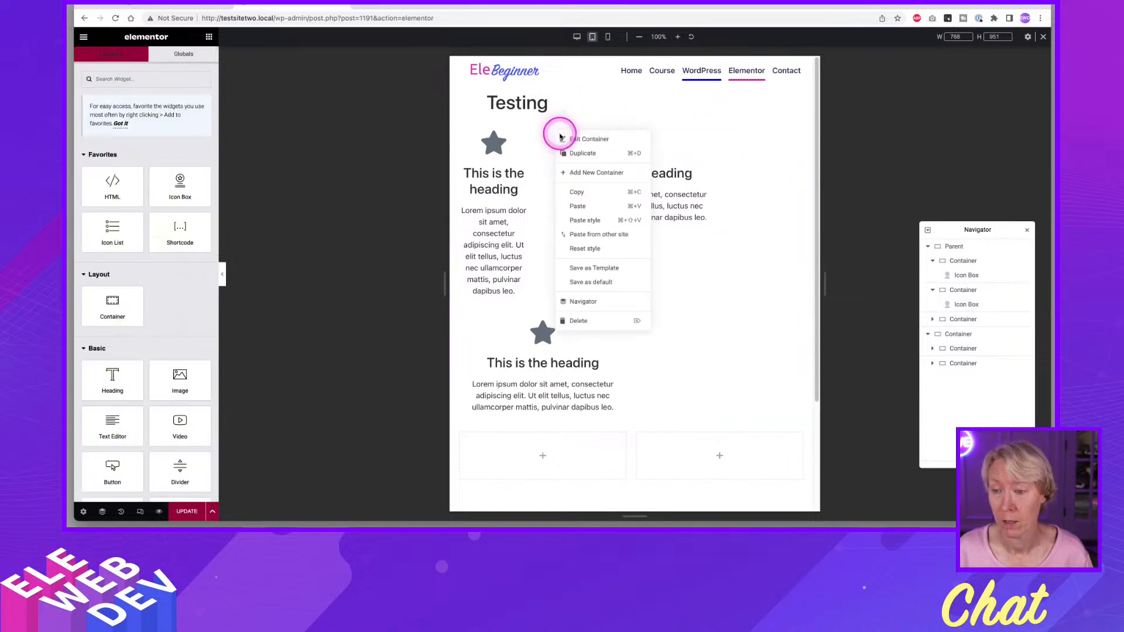
click(585, 220)
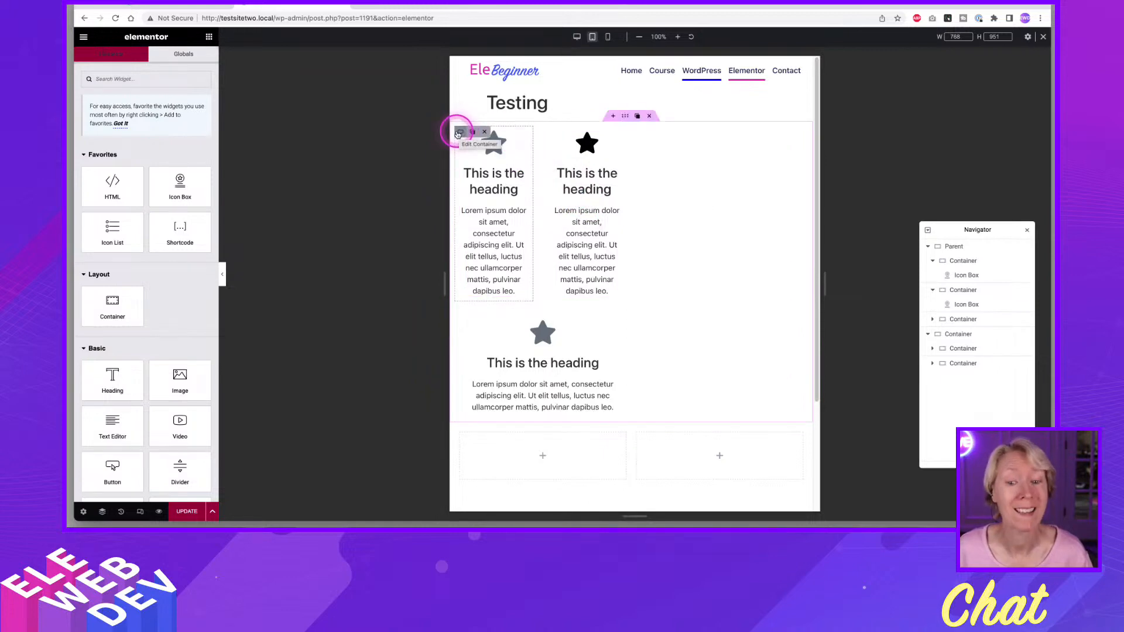
Change the first nested container's tablet width formula to calc(50% - 20px).
click(457, 133)
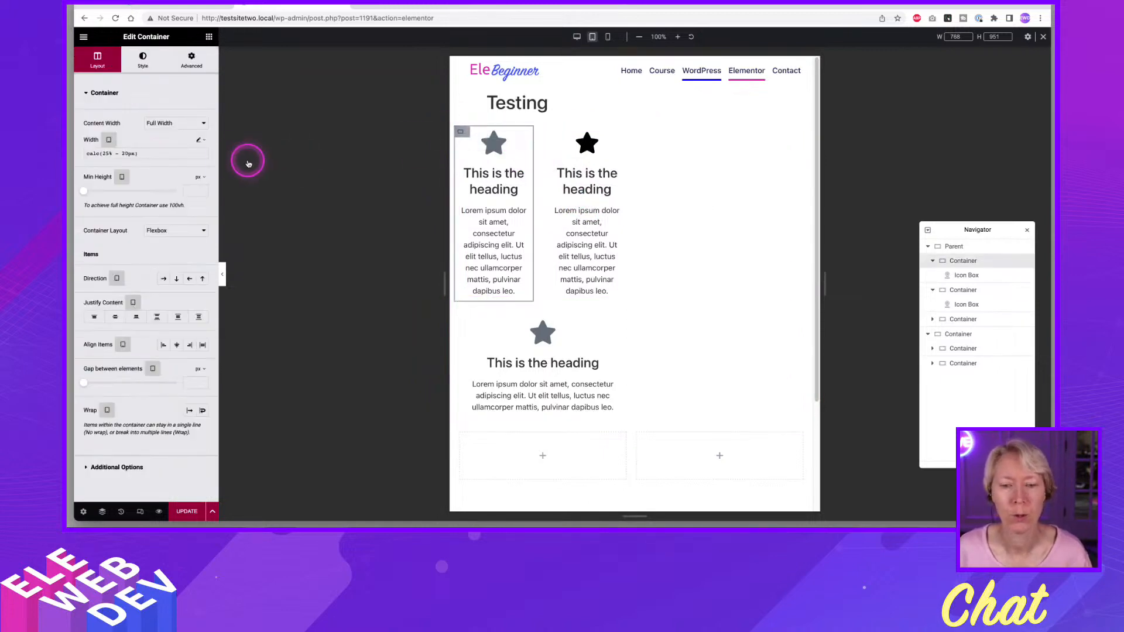
click(109, 164)
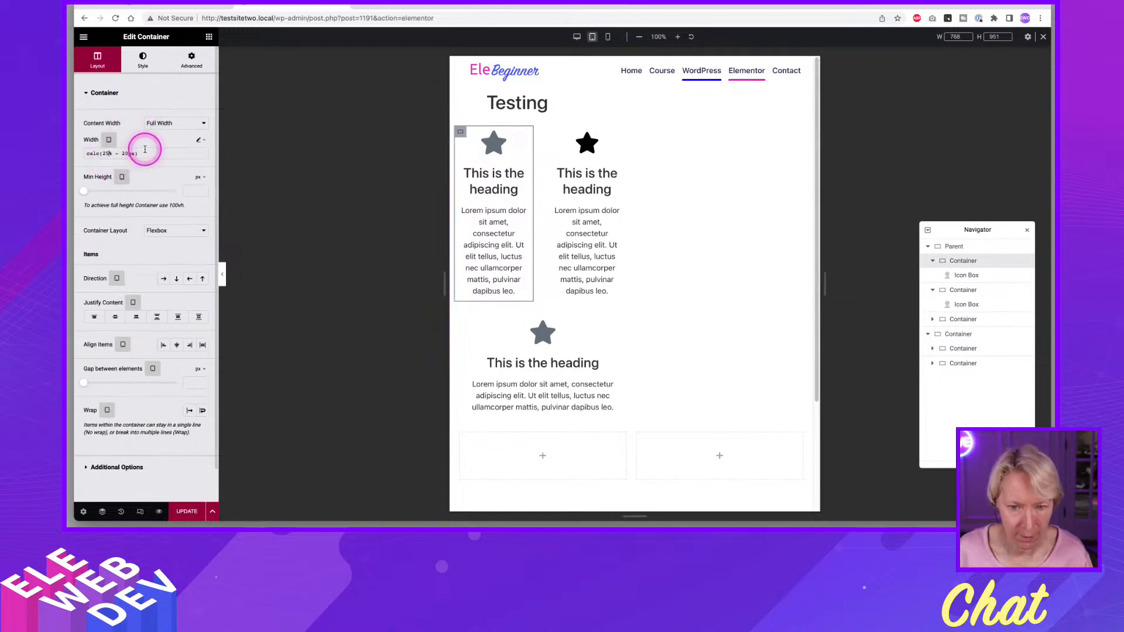
key(BackSpace)
key(BackSpace)
text(50)
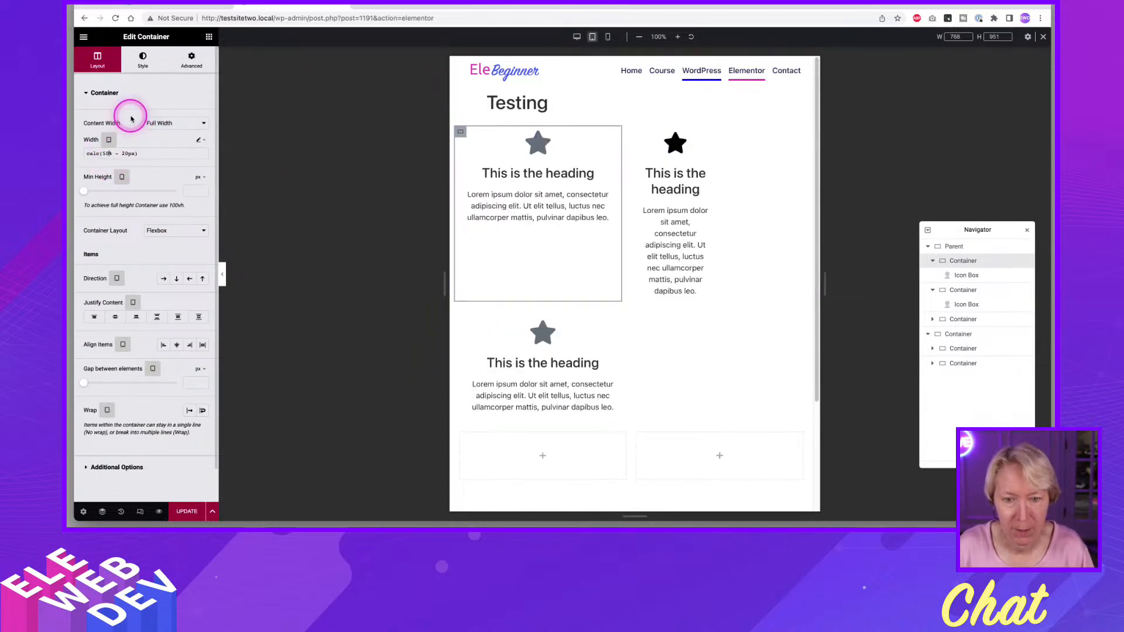
Copy the first nested container again and apply its calc(50% - 20px) width to the second container by pasting the style.
right_click(461, 136)
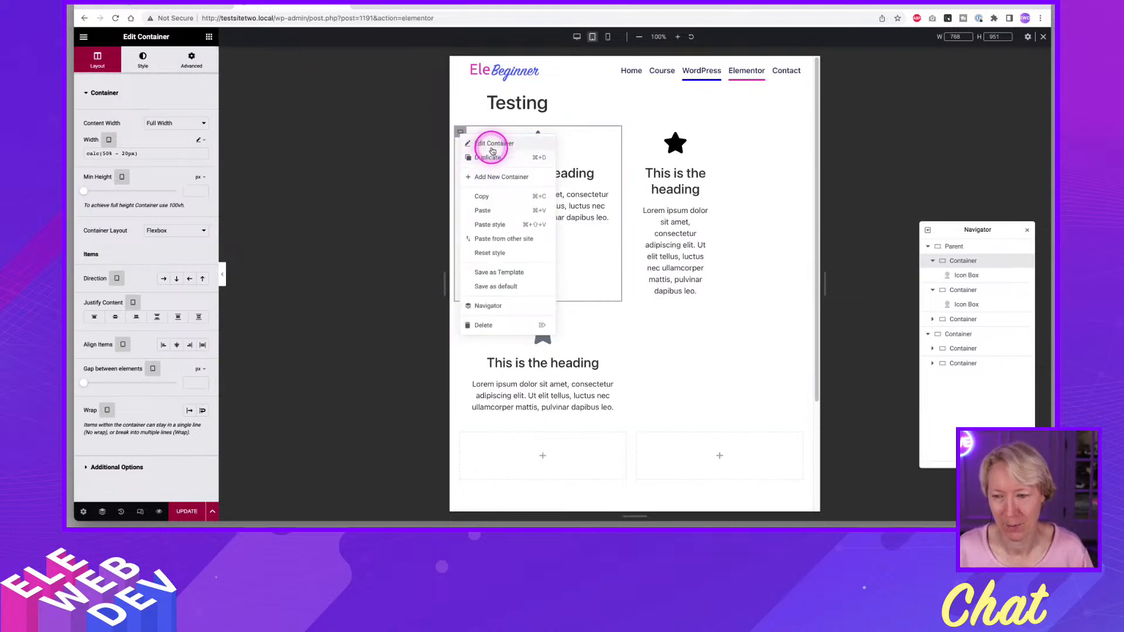
click(493, 201)
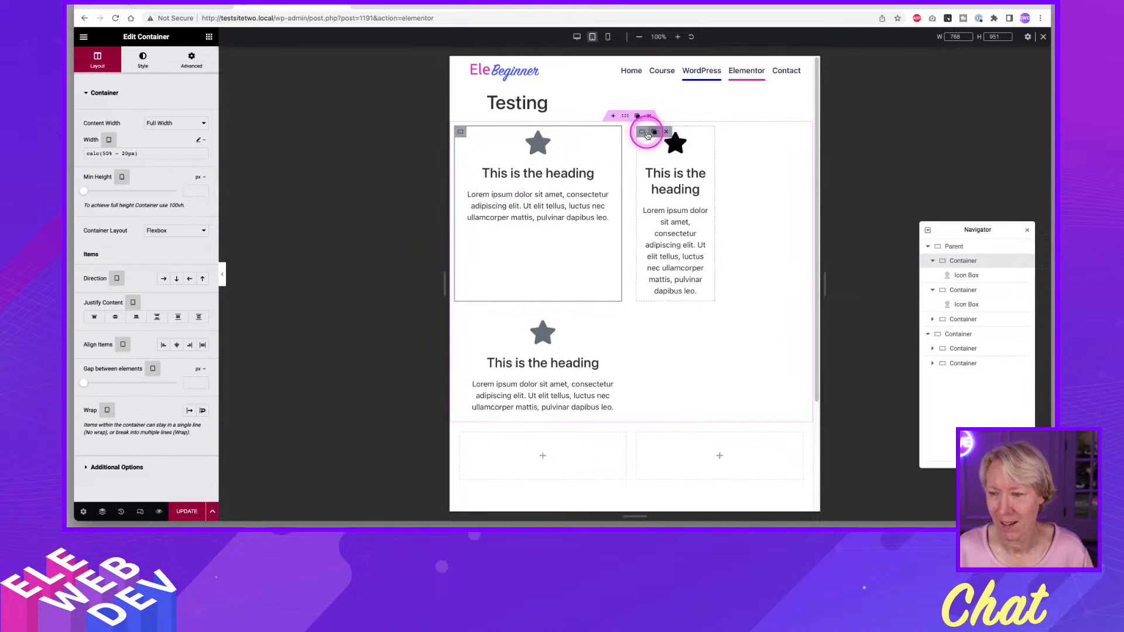
right_click(645, 129)
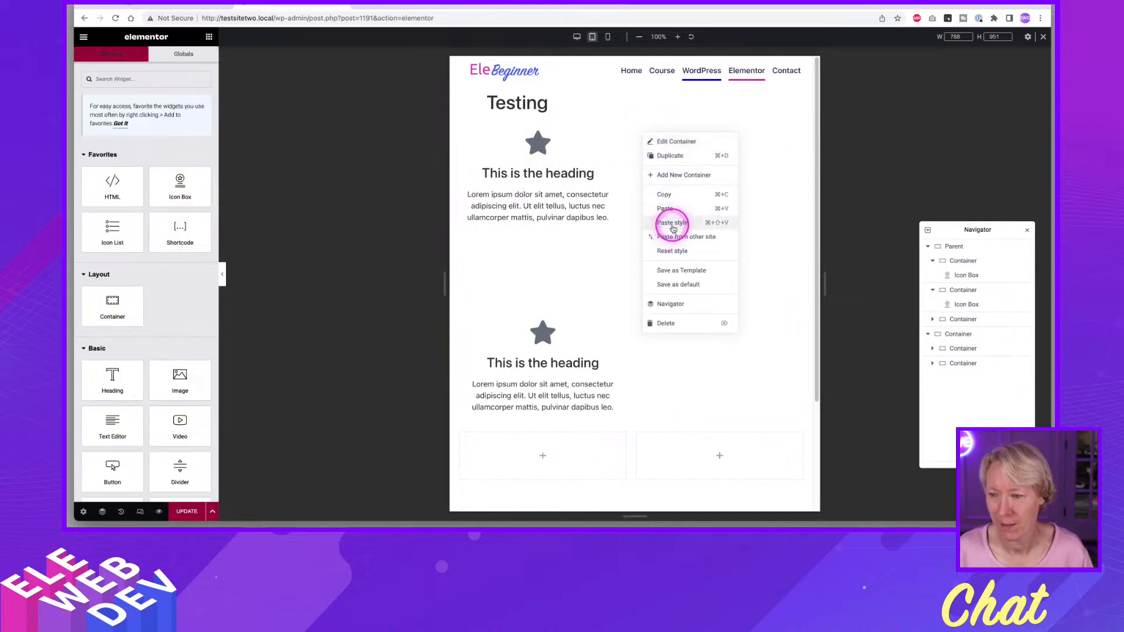
click(666, 210)
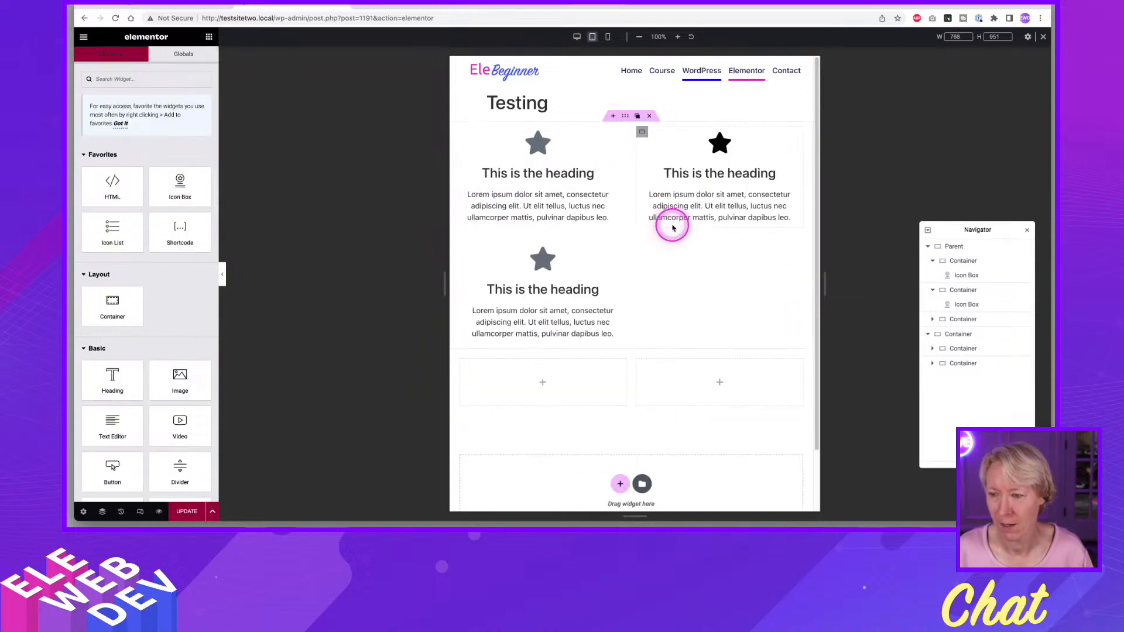
click(583, 205)
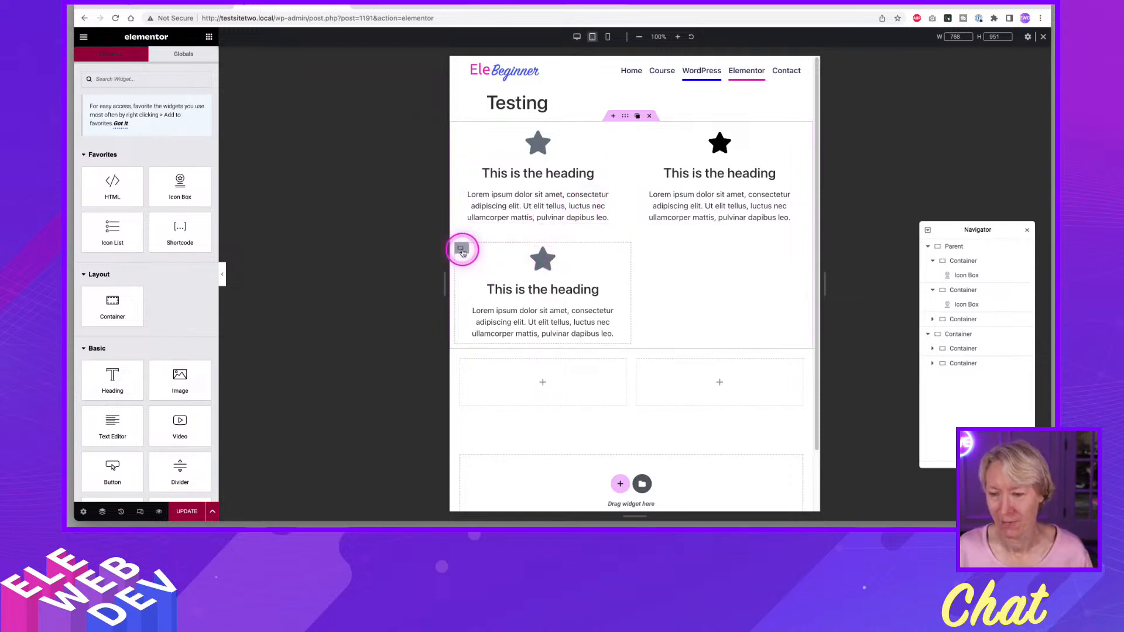
Paste the copied container style onto the third nested container and check the icon box layout in the mobile preview.
right_click(462, 252)
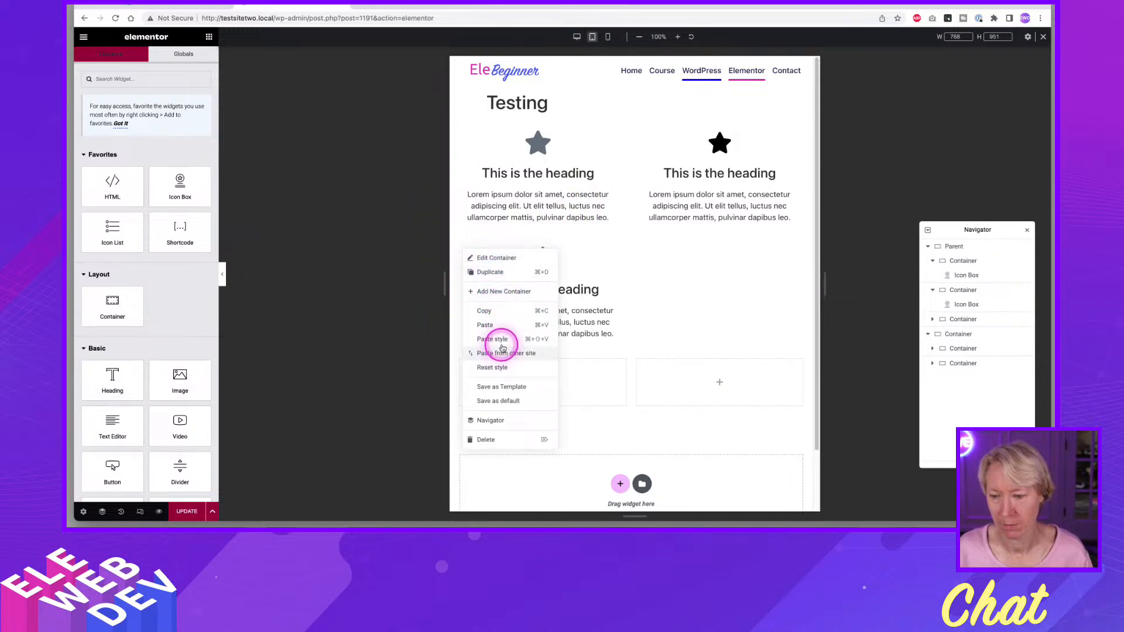
click(493, 339)
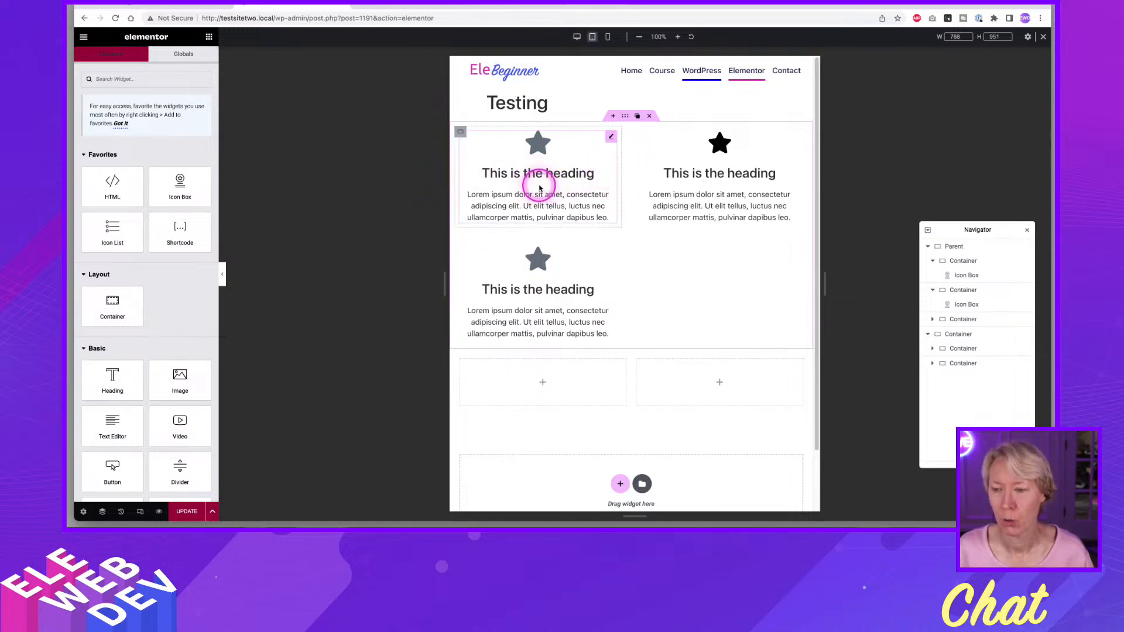
click(609, 39)
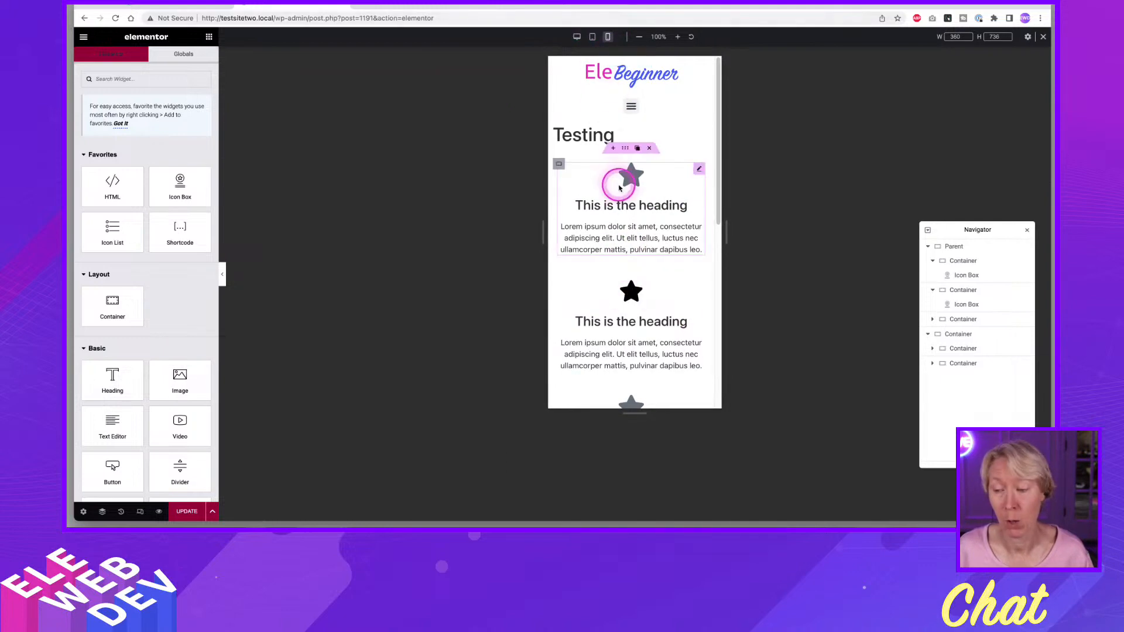
scroll(620, 164, down, 4)
scroll(620, 149, up, 3)
scroll(622, 151, up, 1)
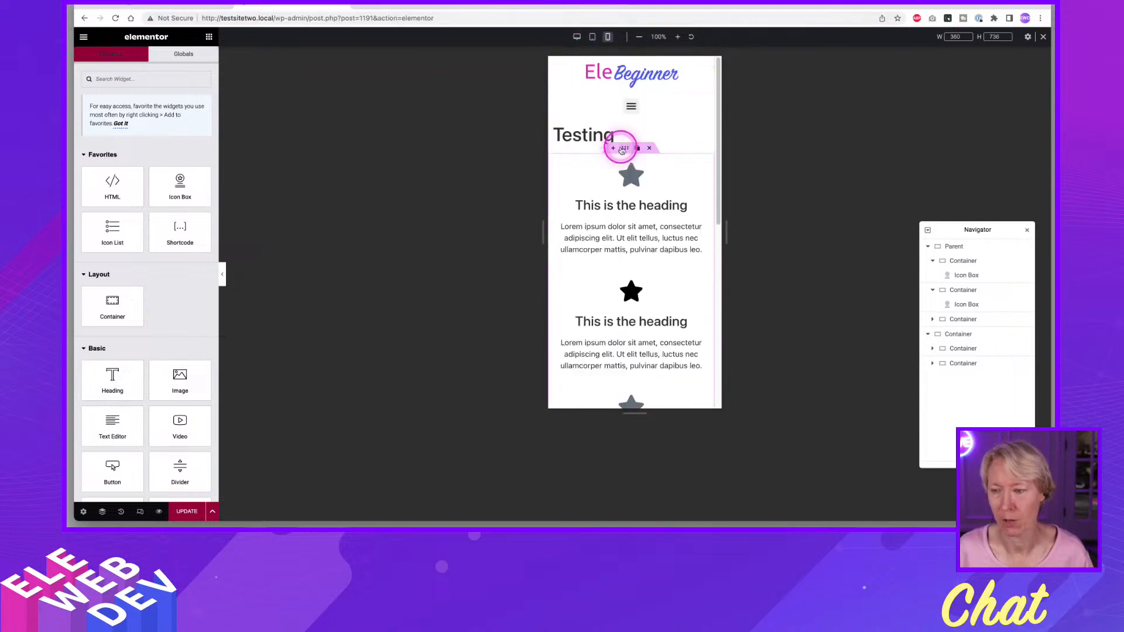
Update the page from the desktop preview and switch to the tablet portrait preview.
click(578, 38)
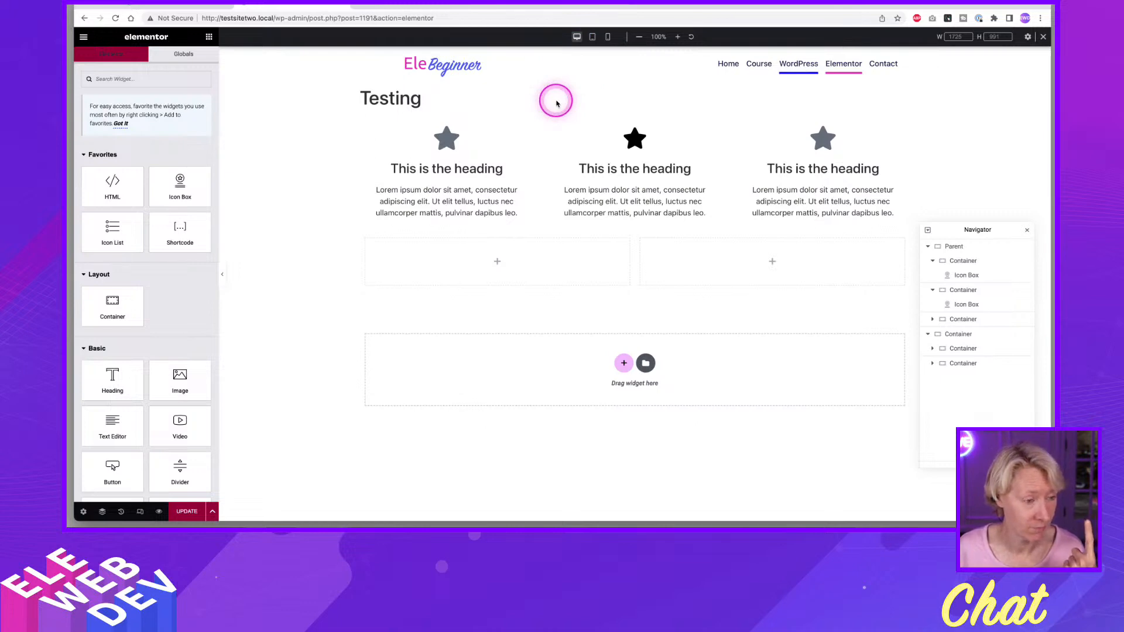
click(186, 511)
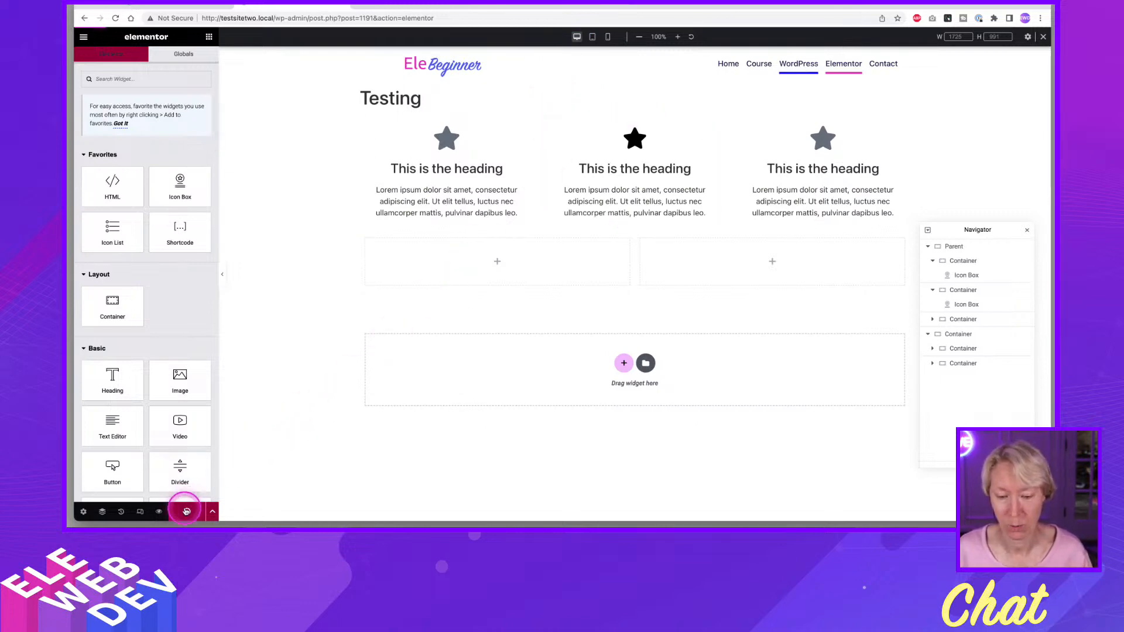
click(593, 39)
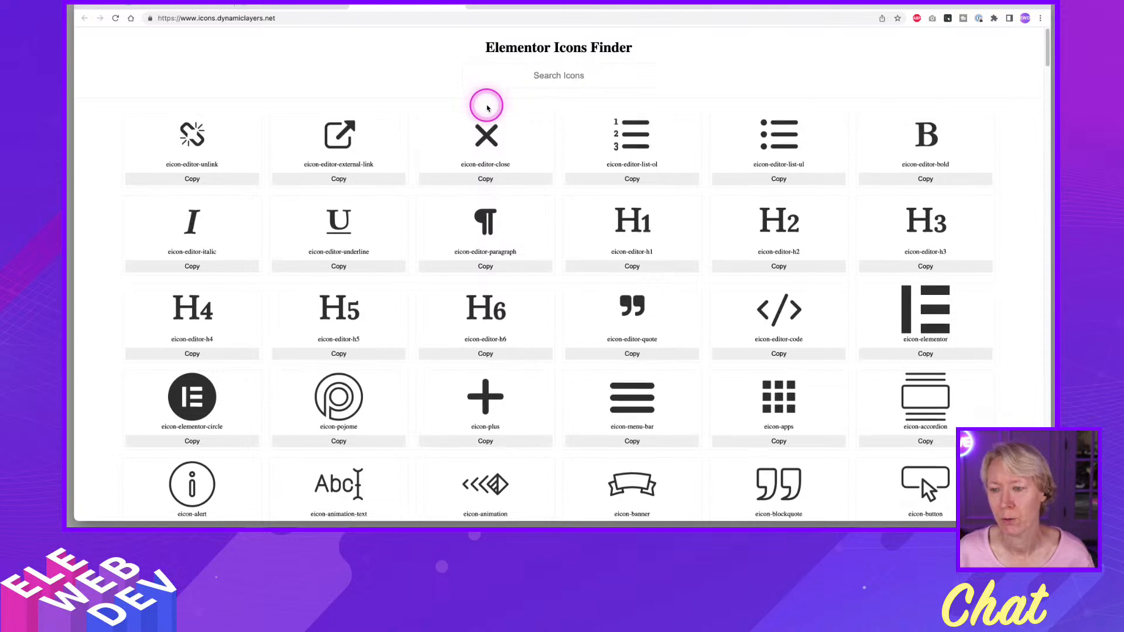
Browse the Elementor Icons Finder at icons.dynamiclayers.net, examining the available icons and their eicon class names.
scroll(486, 117, down, 6)
scroll(486, 153, down, 1)
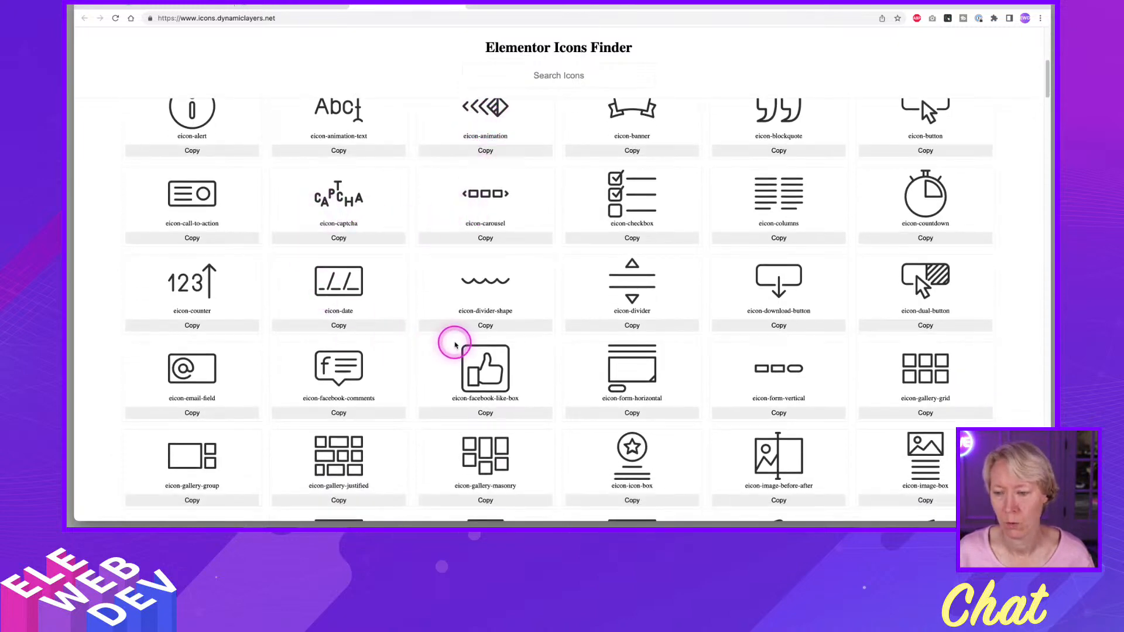
scroll(448, 350, down, 2)
scroll(456, 344, down, 5)
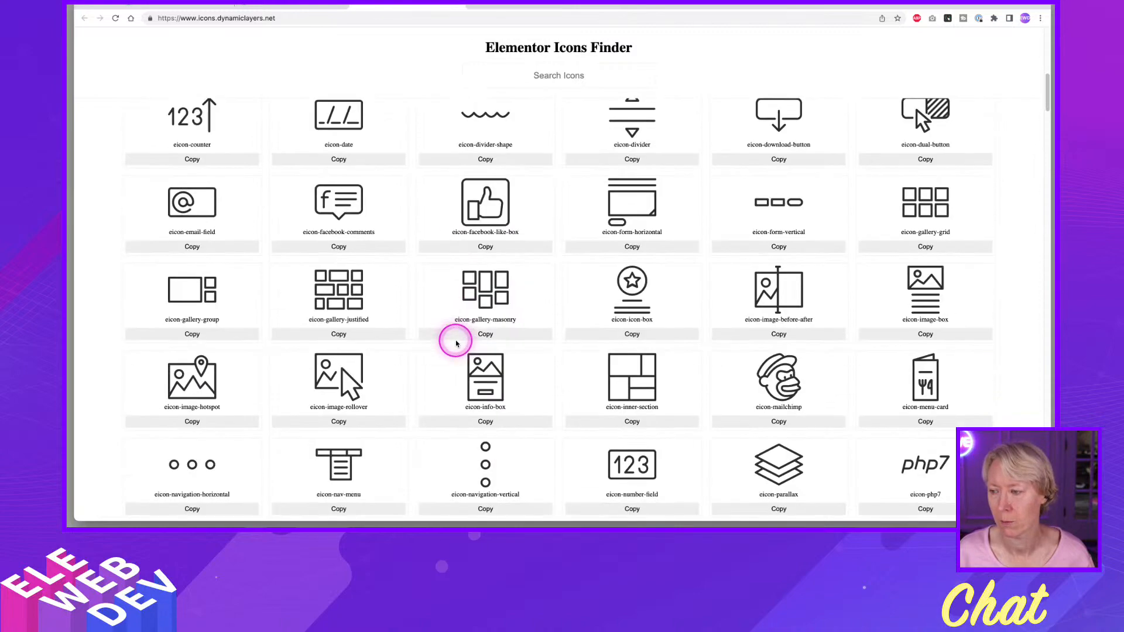
scroll(456, 344, down, 5)
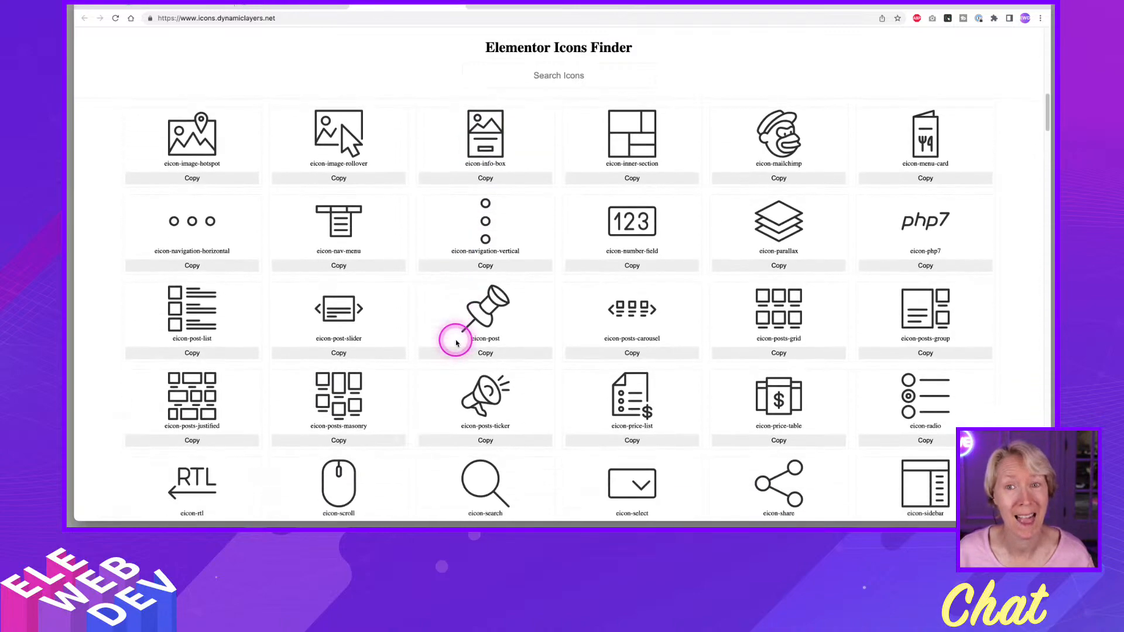
scroll(457, 344, down, 6)
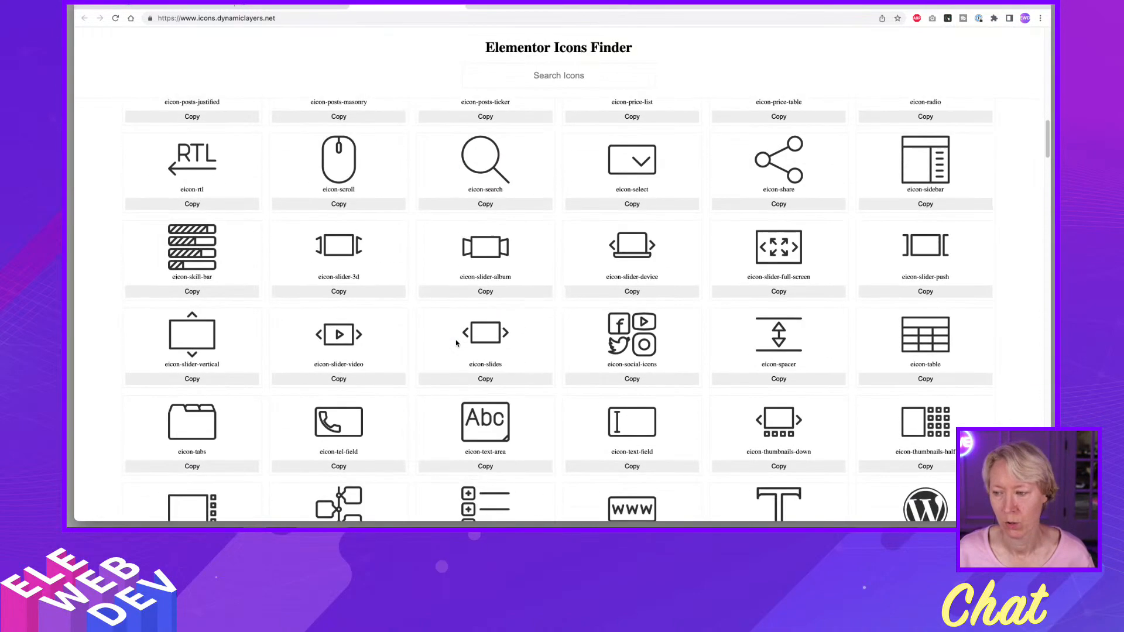
click(456, 342)
scroll(456, 341, down, 8)
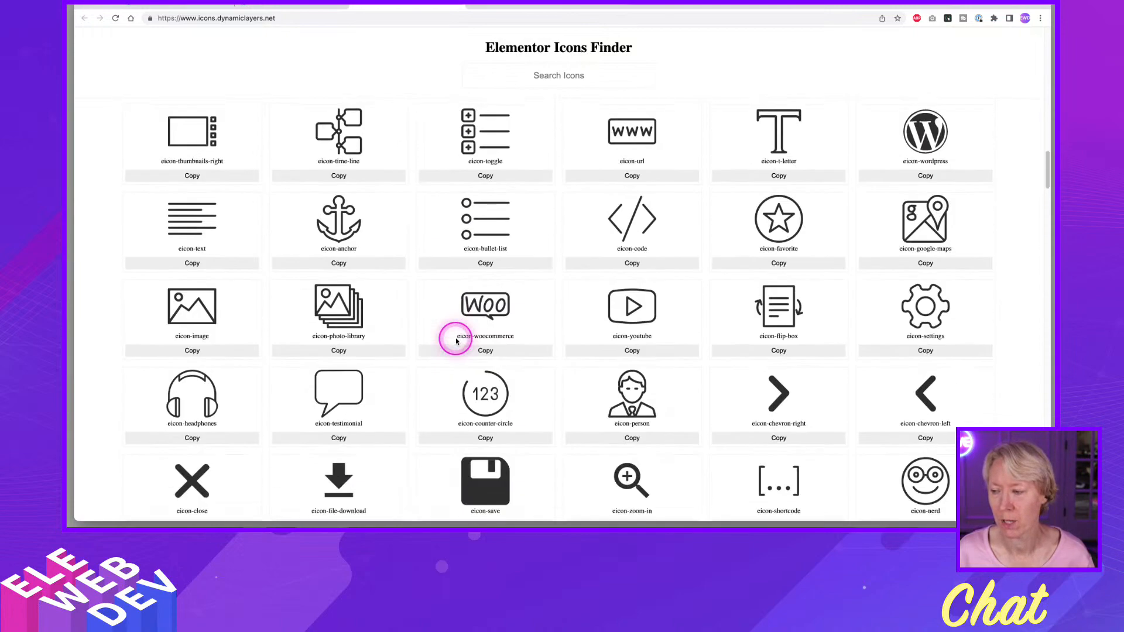
scroll(457, 341, down, 9)
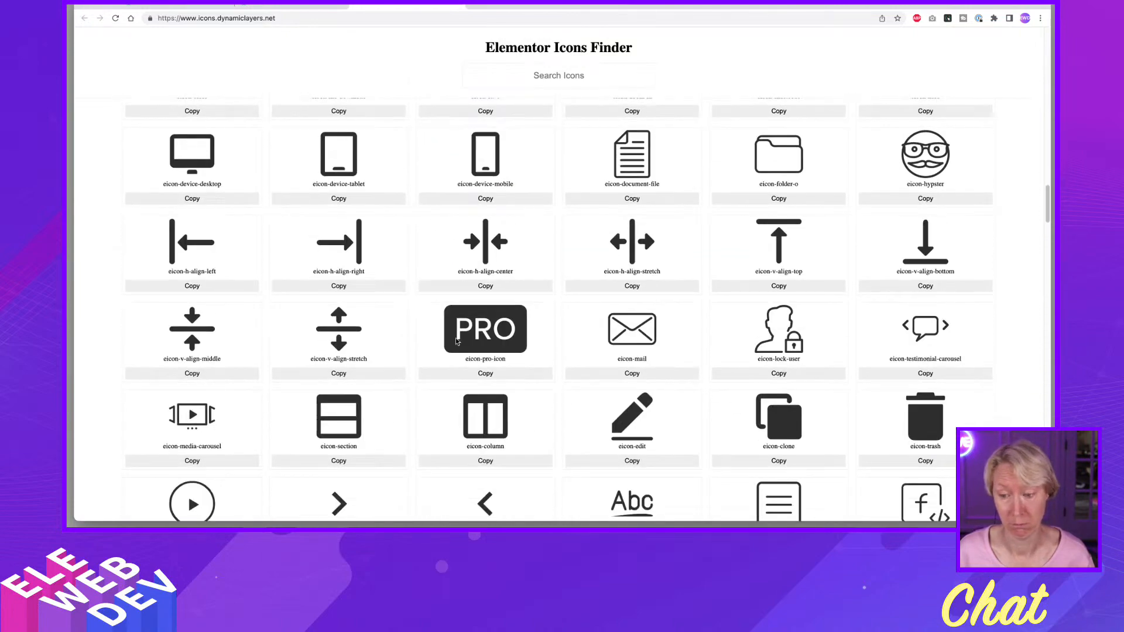
click(456, 341)
scroll(456, 341, down, 7)
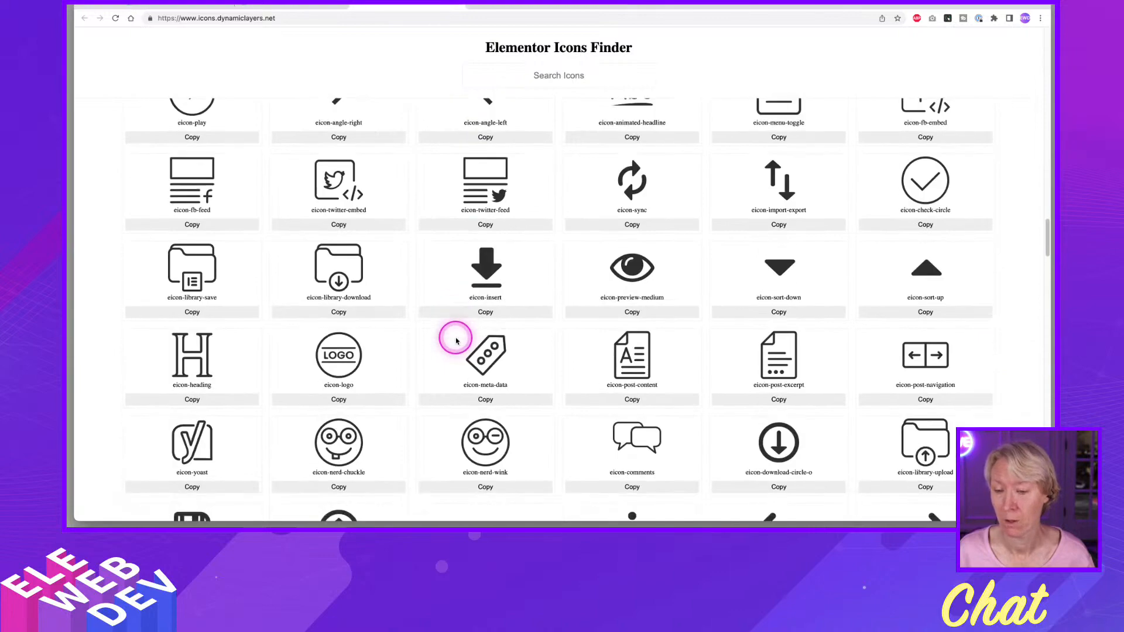
scroll(456, 341, down, 10)
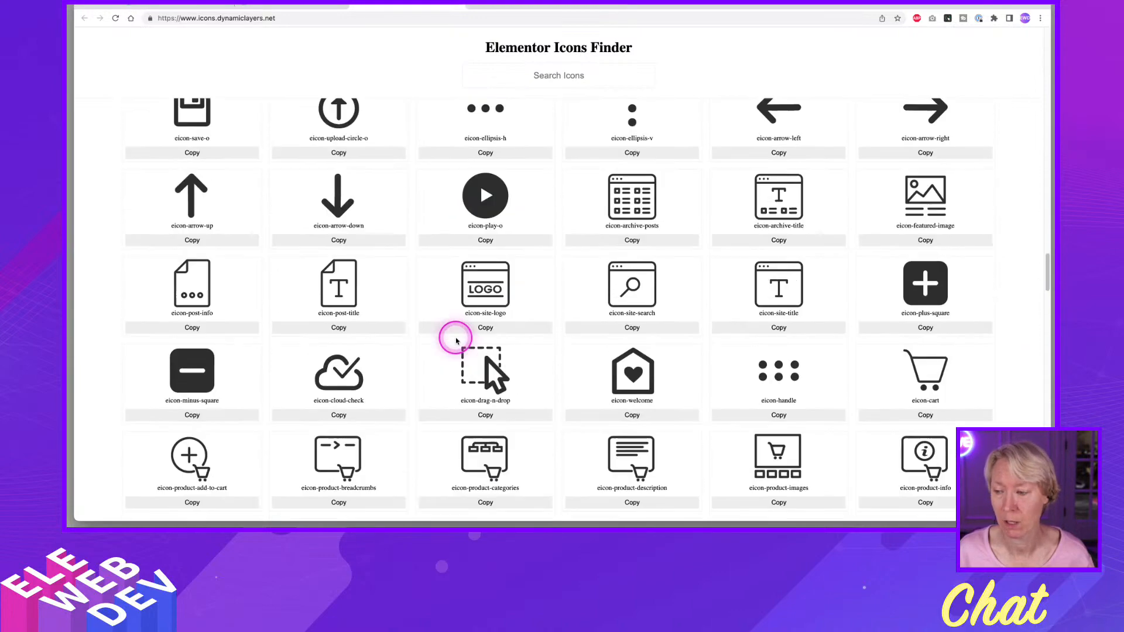
scroll(456, 341, down, 3)
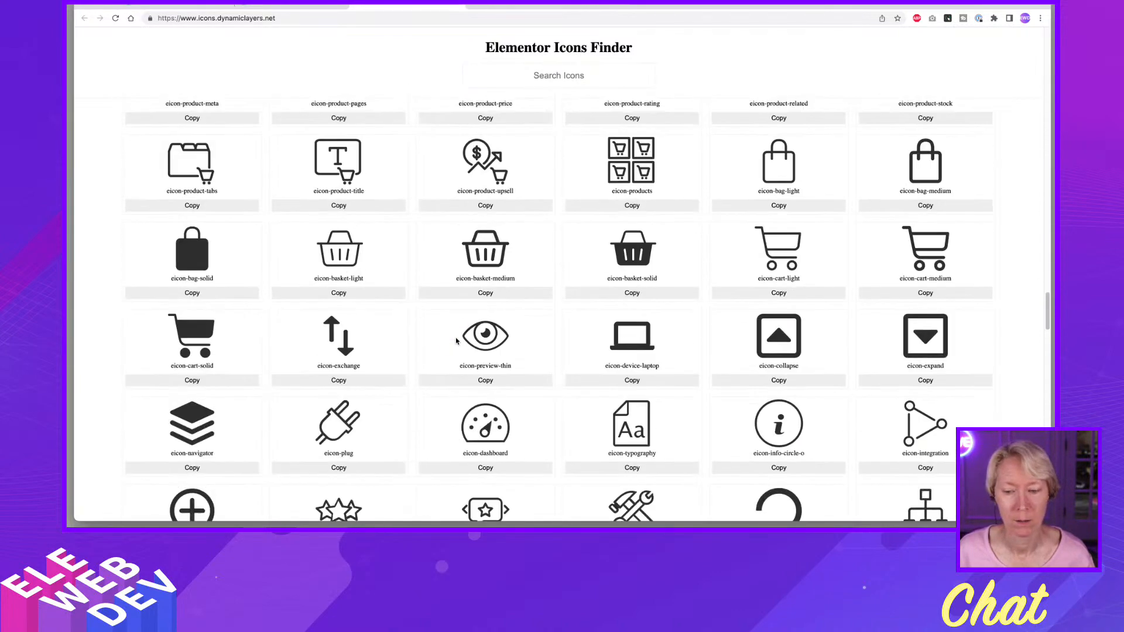
scroll(456, 342, down, 10)
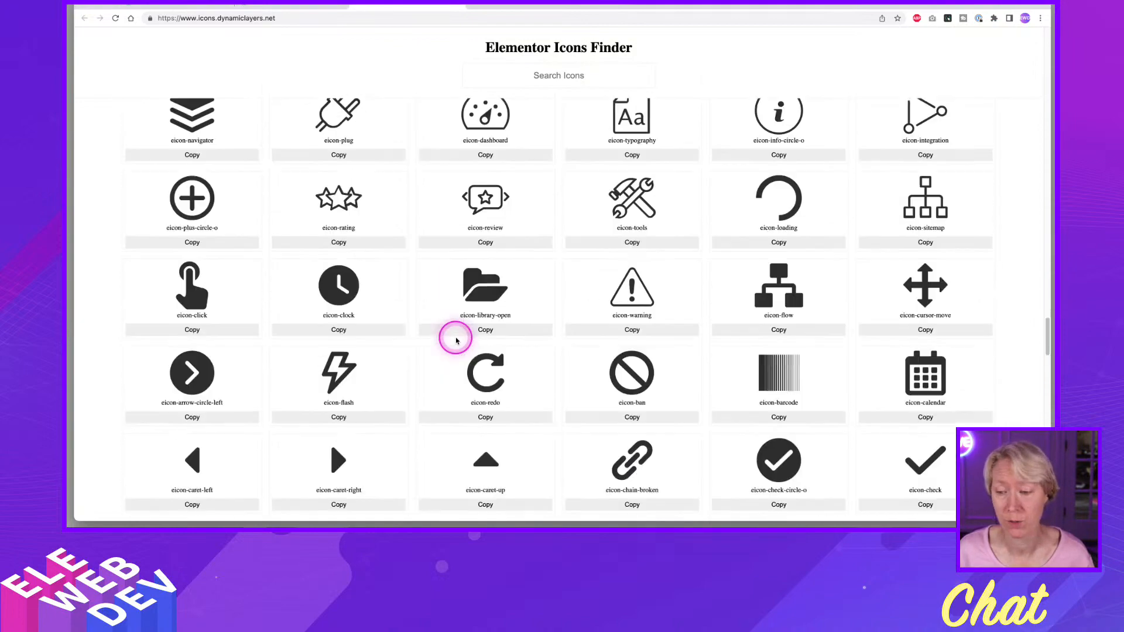
scroll(456, 341, down, 10)
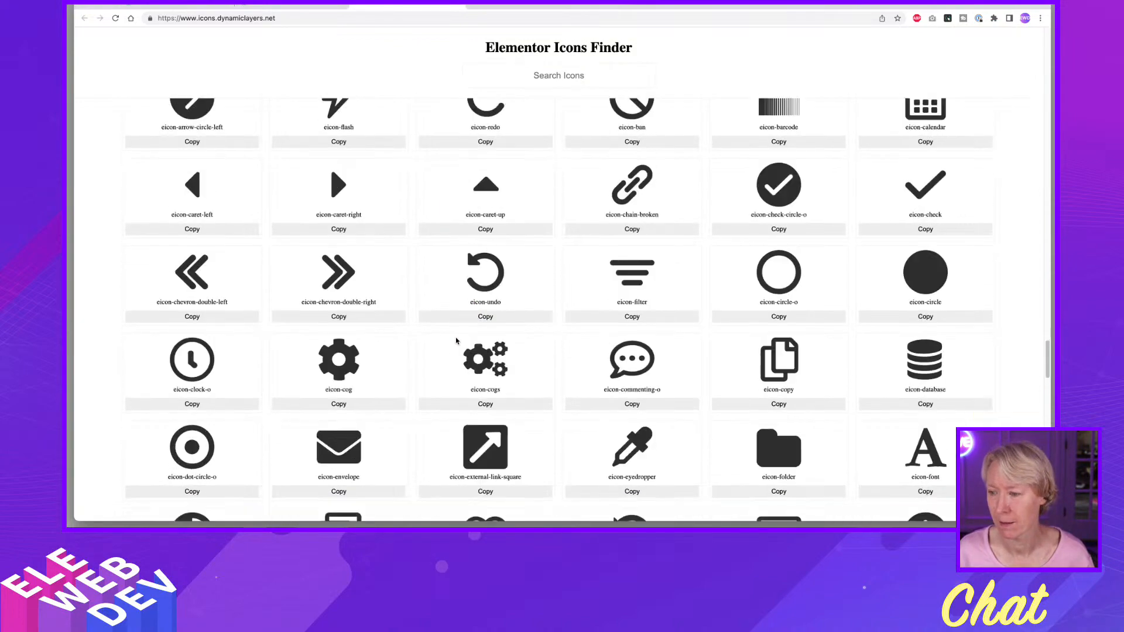
scroll(456, 340, down, 15)
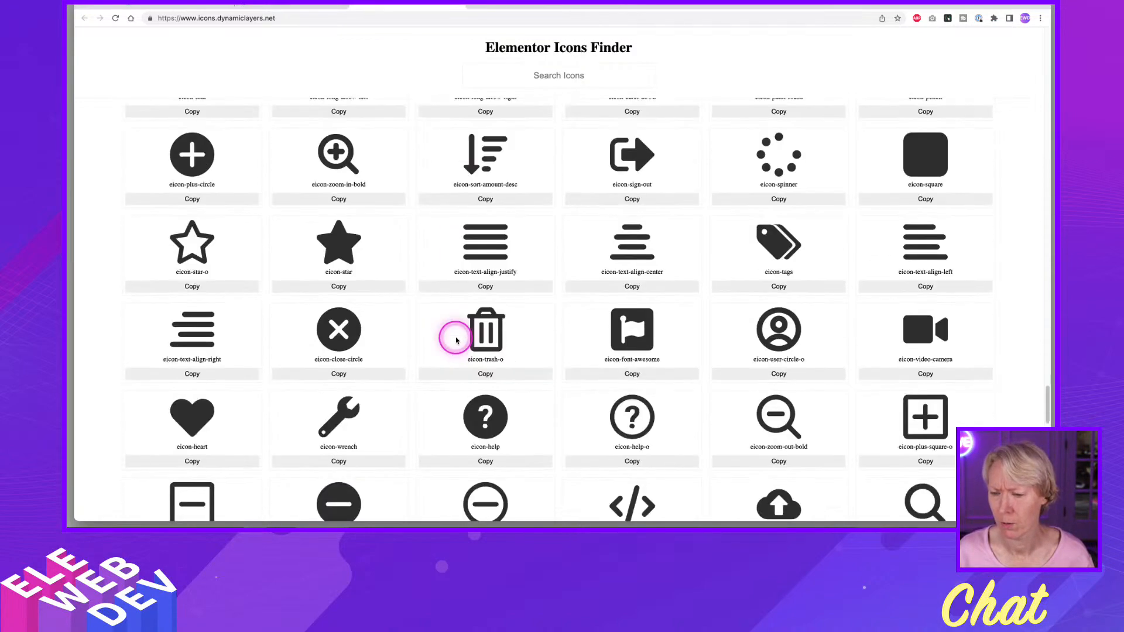
scroll(456, 340, down, 12)
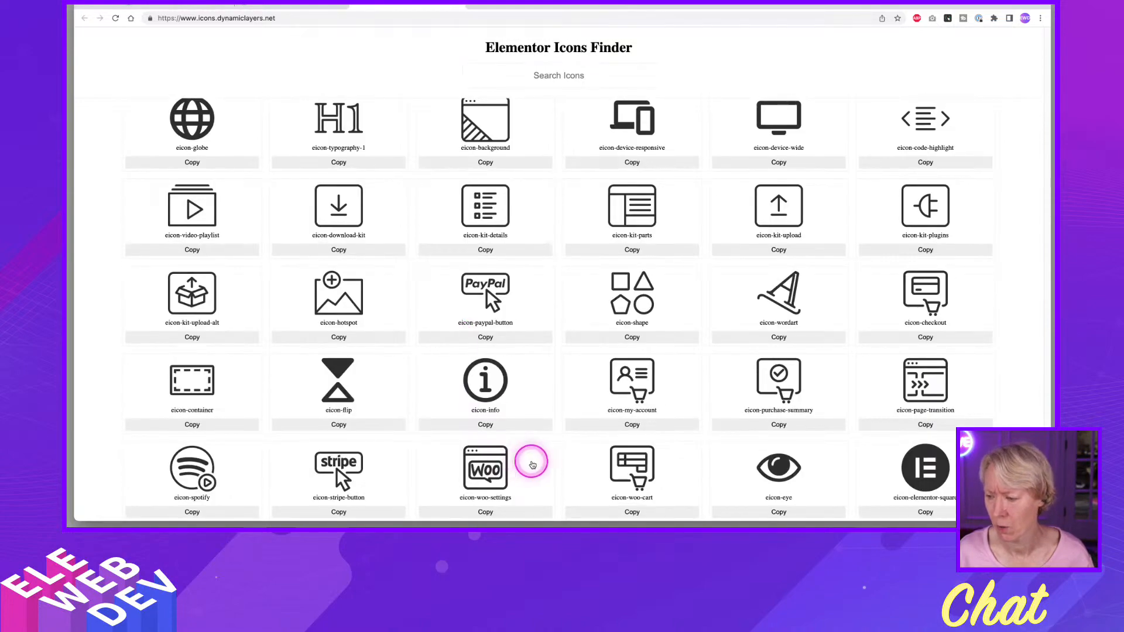
scroll(673, 416, up, 1)
scroll(645, 417, up, 3)
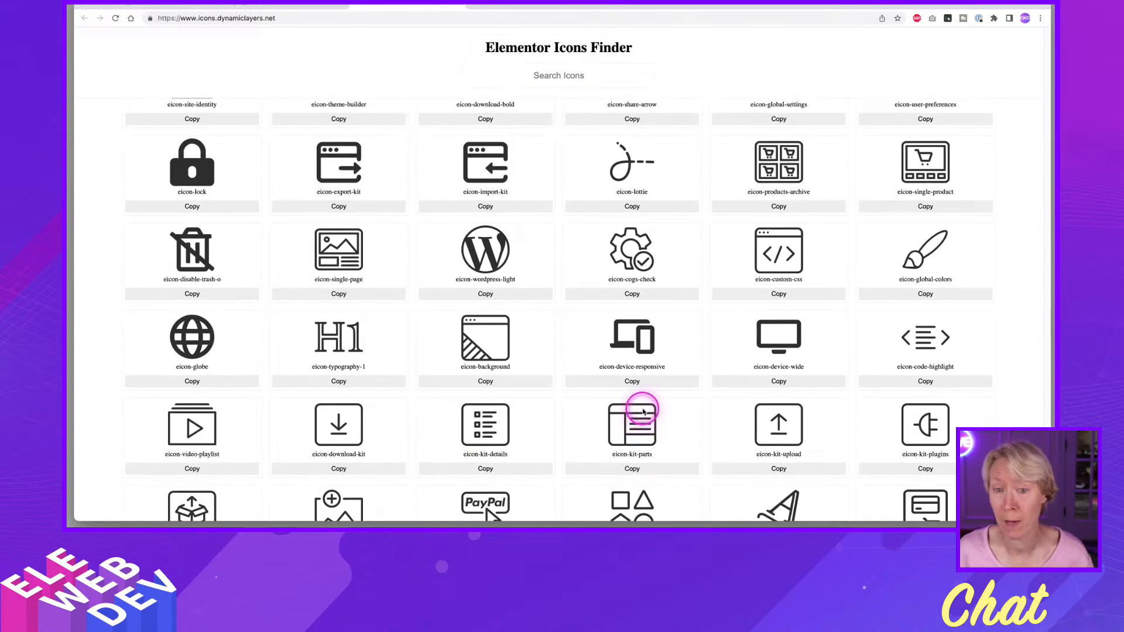
scroll(643, 412, down, 4)
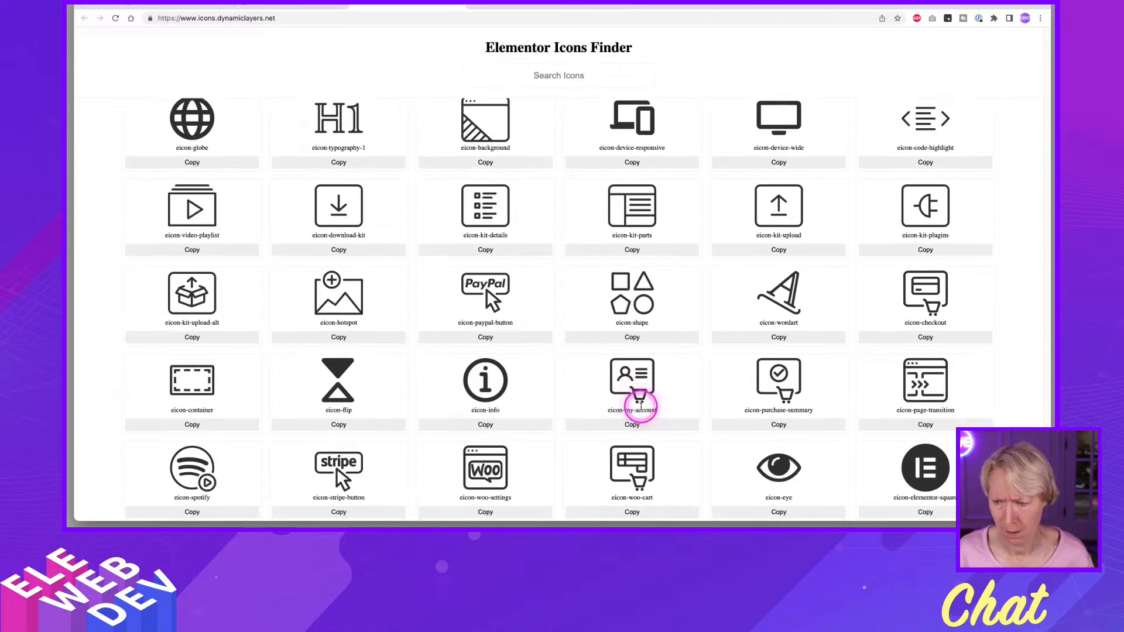
scroll(641, 406, up, 11)
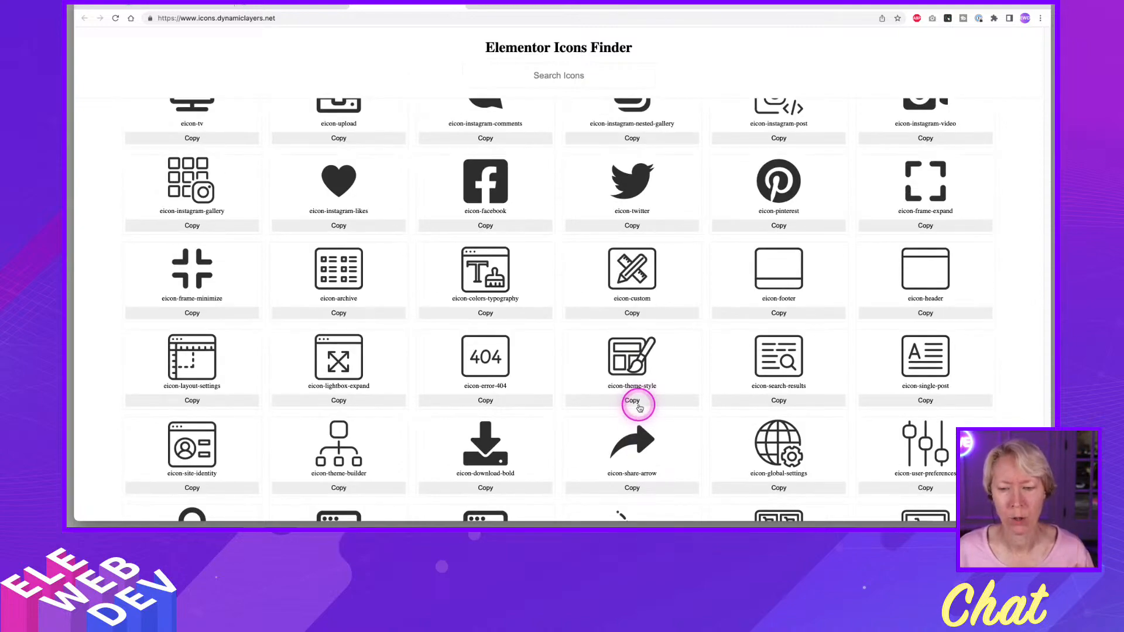
scroll(639, 408, up, 5)
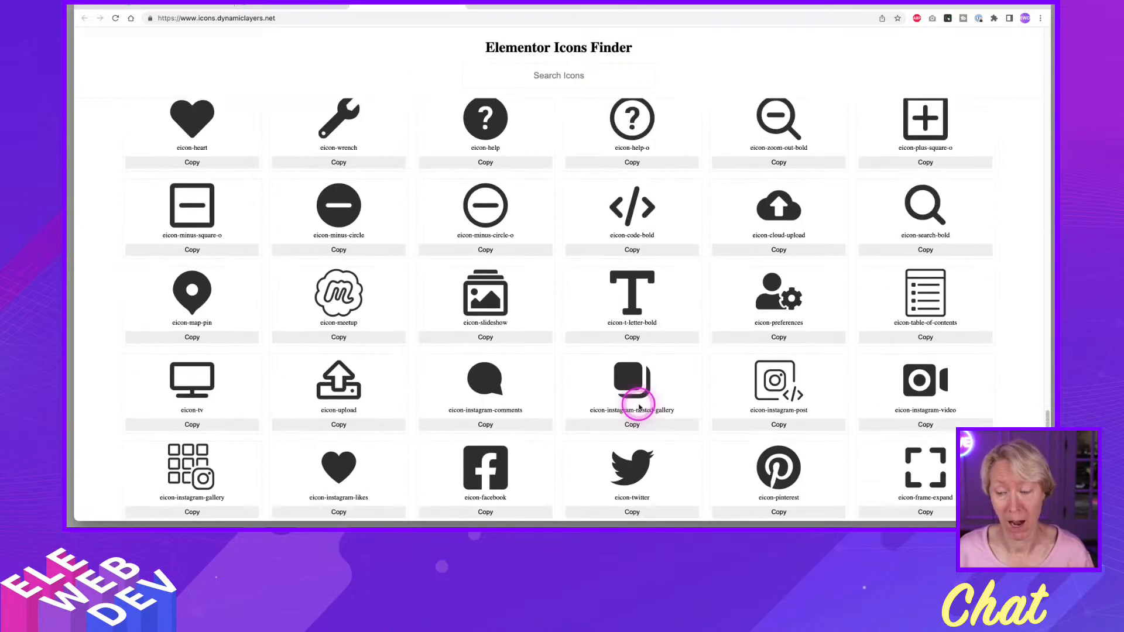
scroll(639, 407, up, 12)
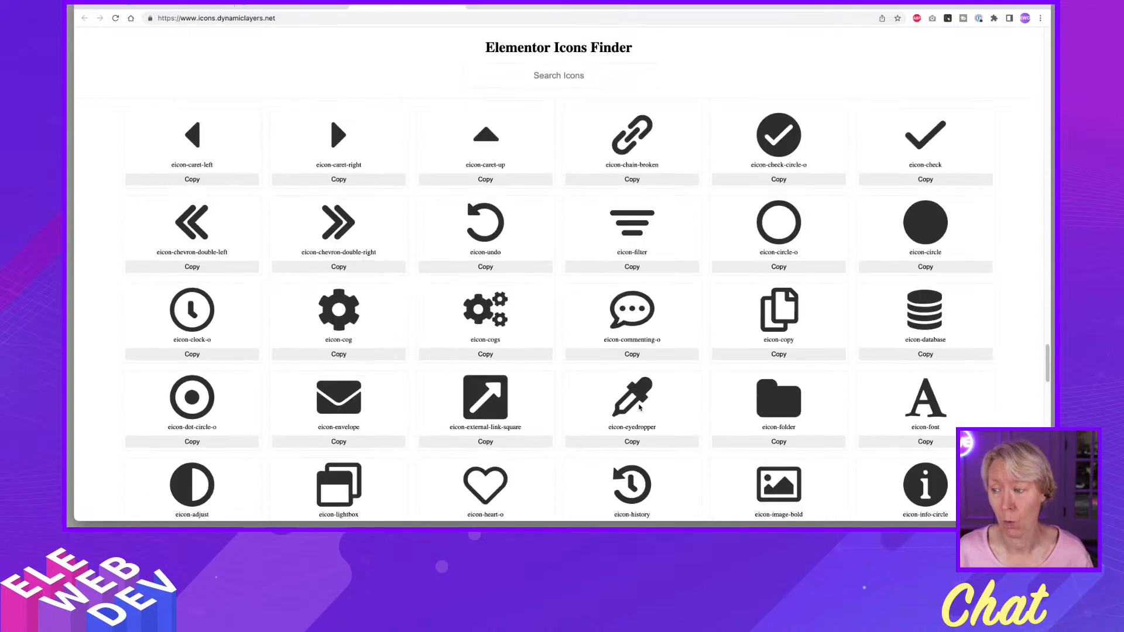
scroll(639, 407, up, 17)
click(639, 409)
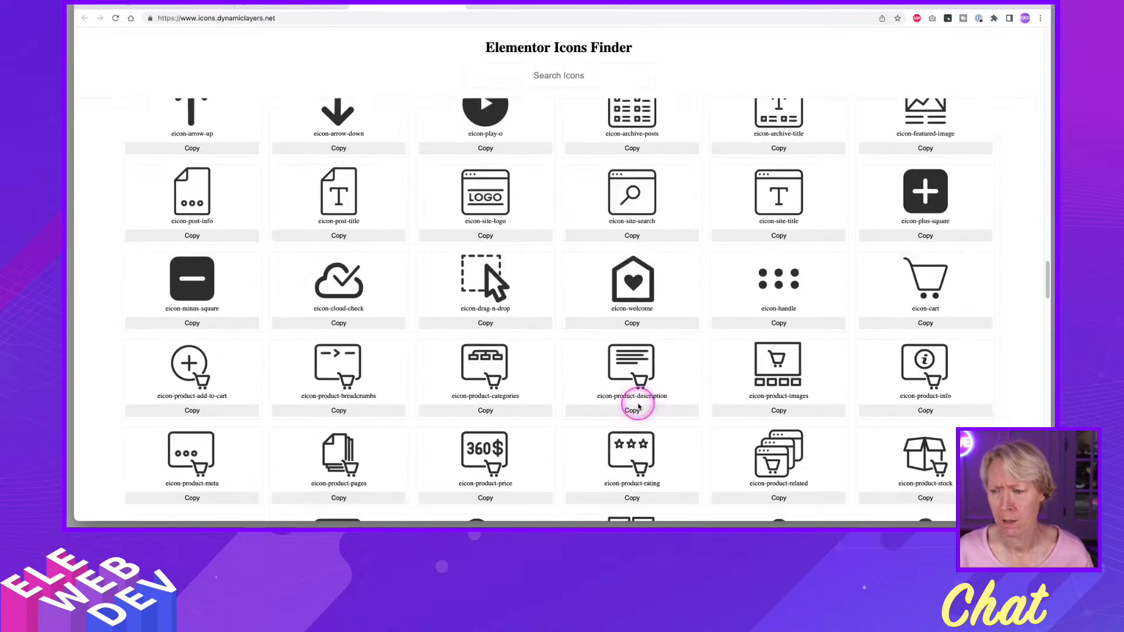
scroll(638, 407, up, 20)
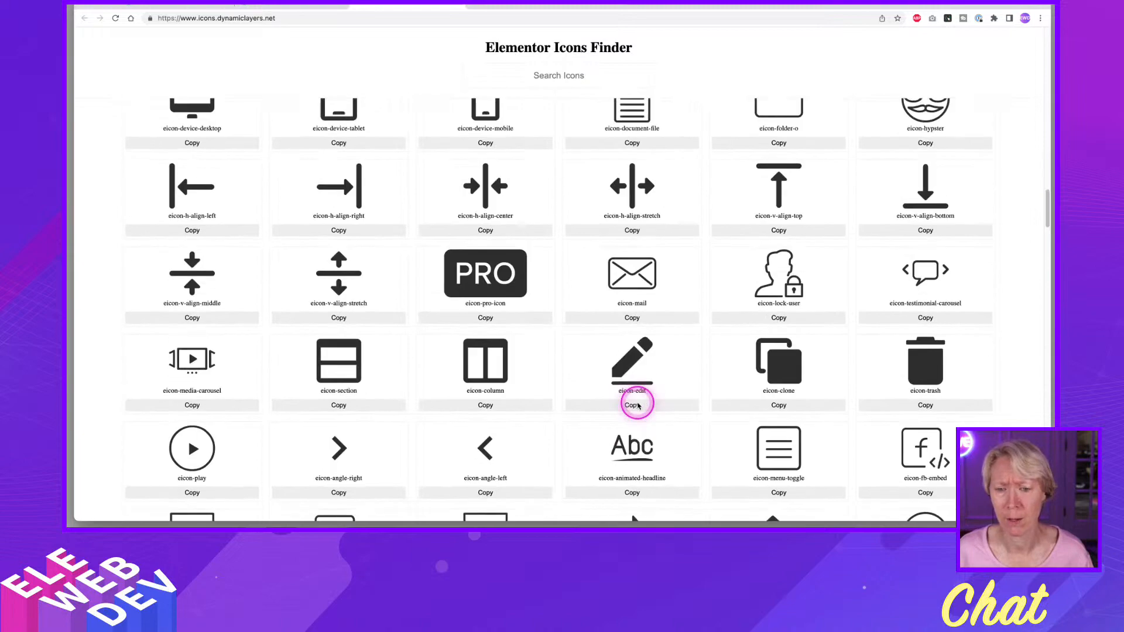
scroll(639, 406, up, 3)
scroll(638, 406, down, 3)
scroll(638, 406, up, 3)
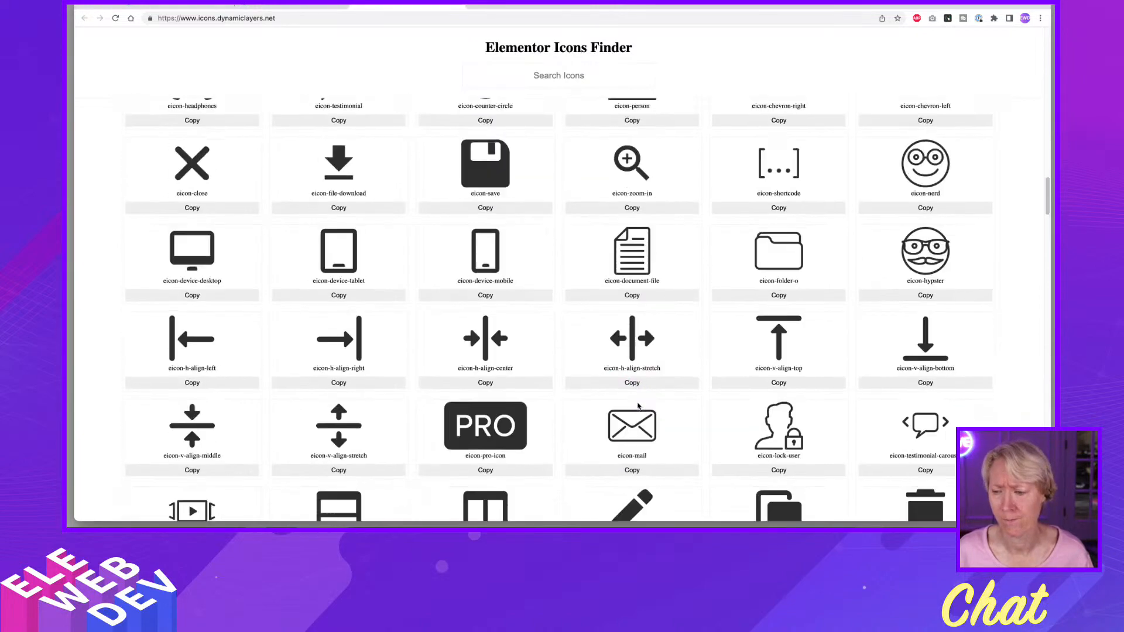
scroll(637, 404, up, 17)
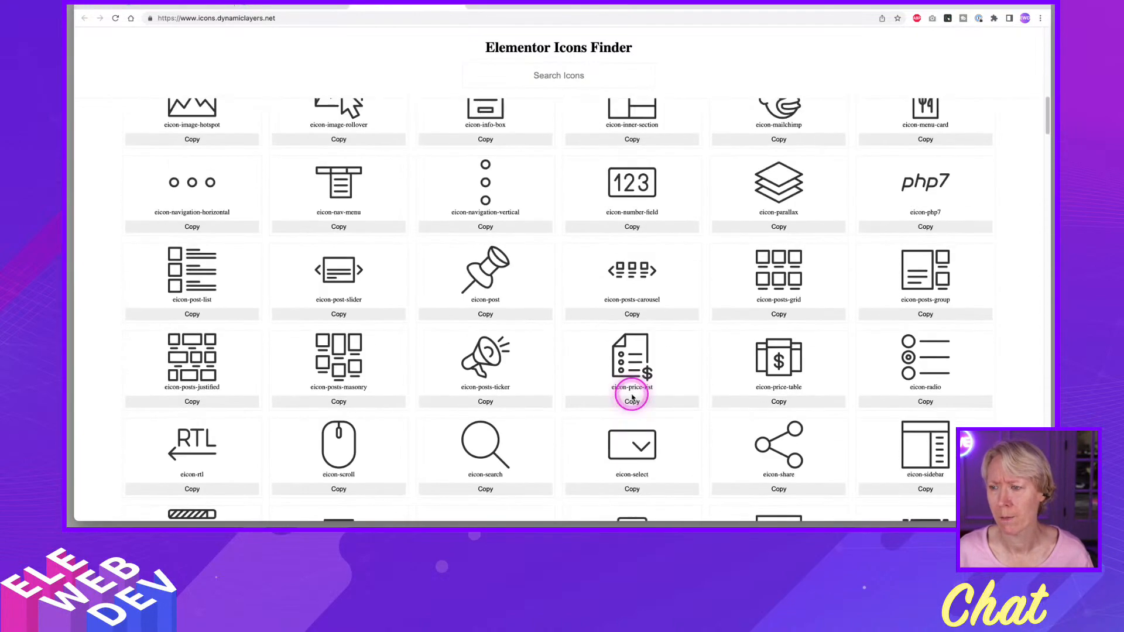
scroll(631, 398, up, 15)
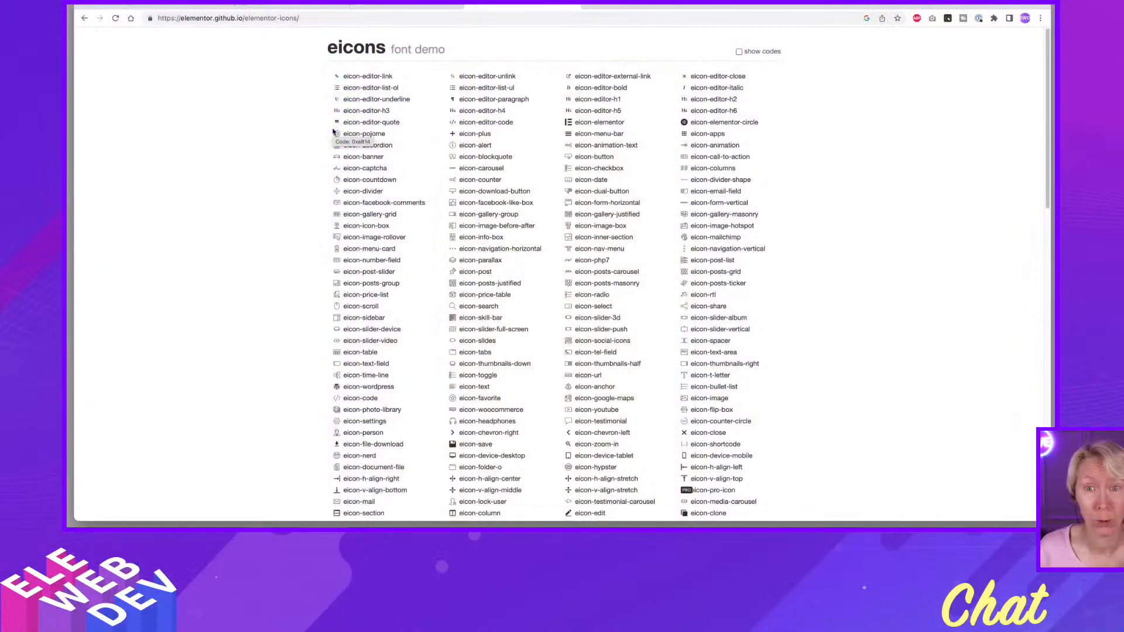
Examine the eicons font demo at elementor.github.io/elementor-icons, including its address and the full list of icon names.
click(327, 130)
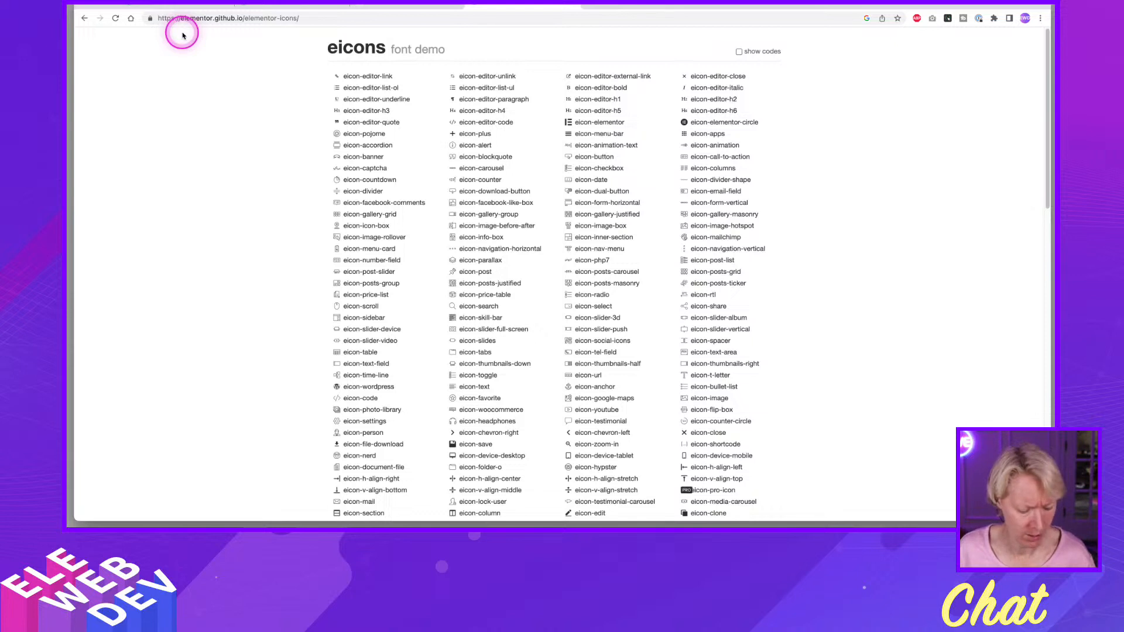
key(ctrl+alt+m)
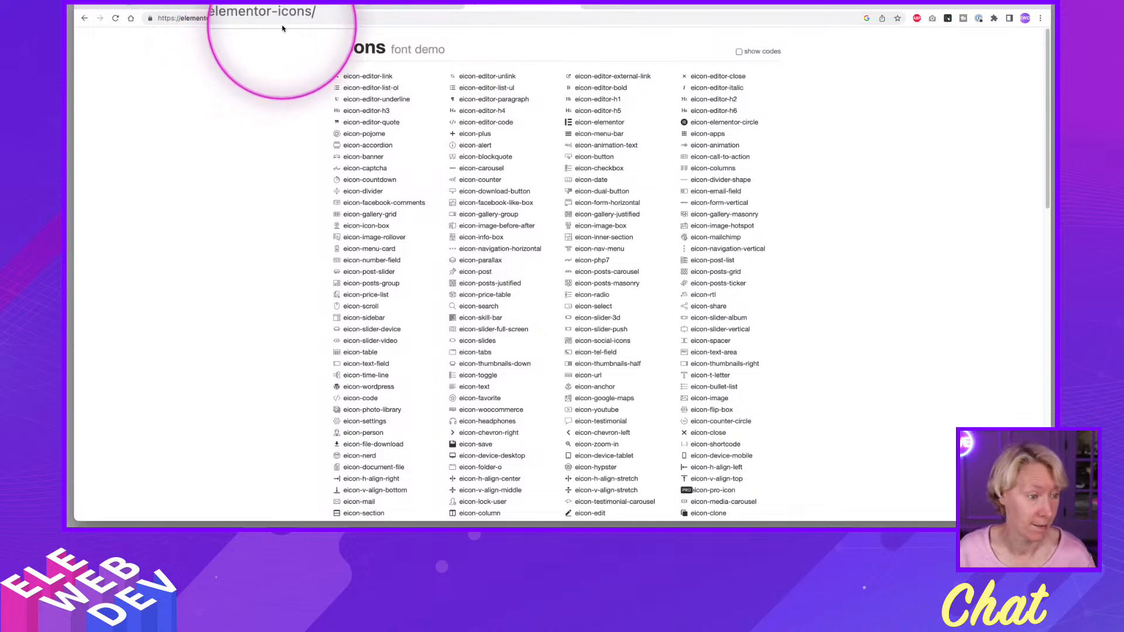
key(ctrl+alt+m)
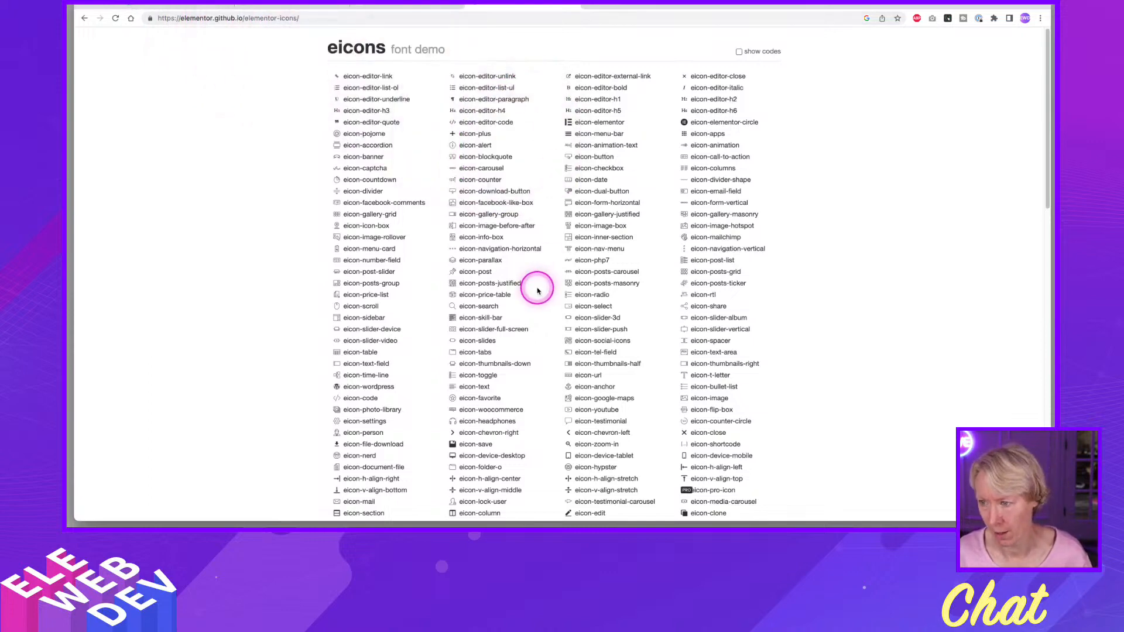
scroll(537, 291, down, 3)
scroll(538, 291, down, 15)
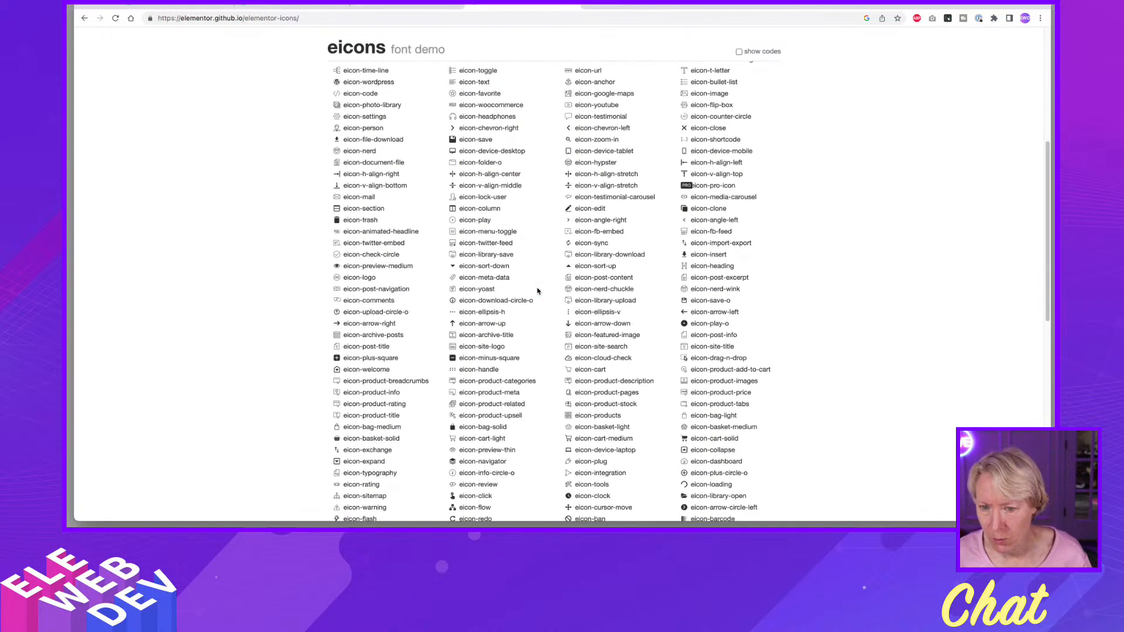
scroll(537, 291, down, 1)
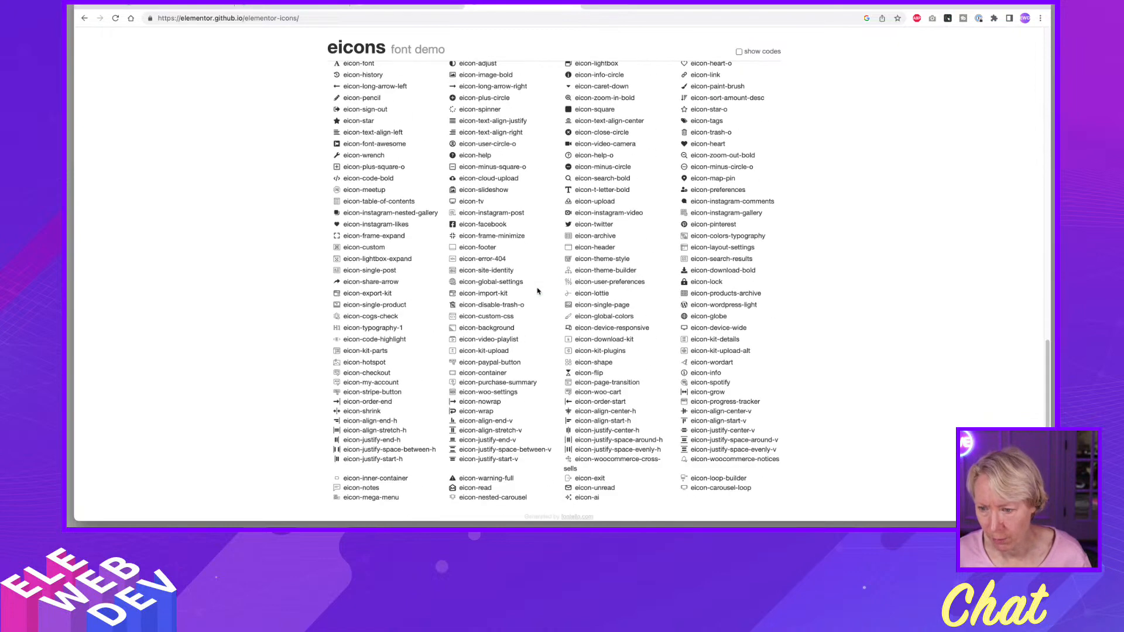
Toggle the eicons demo list between icon codes and class names, and examine the hexadecimal codes listed for the icons.
key(alt+s)
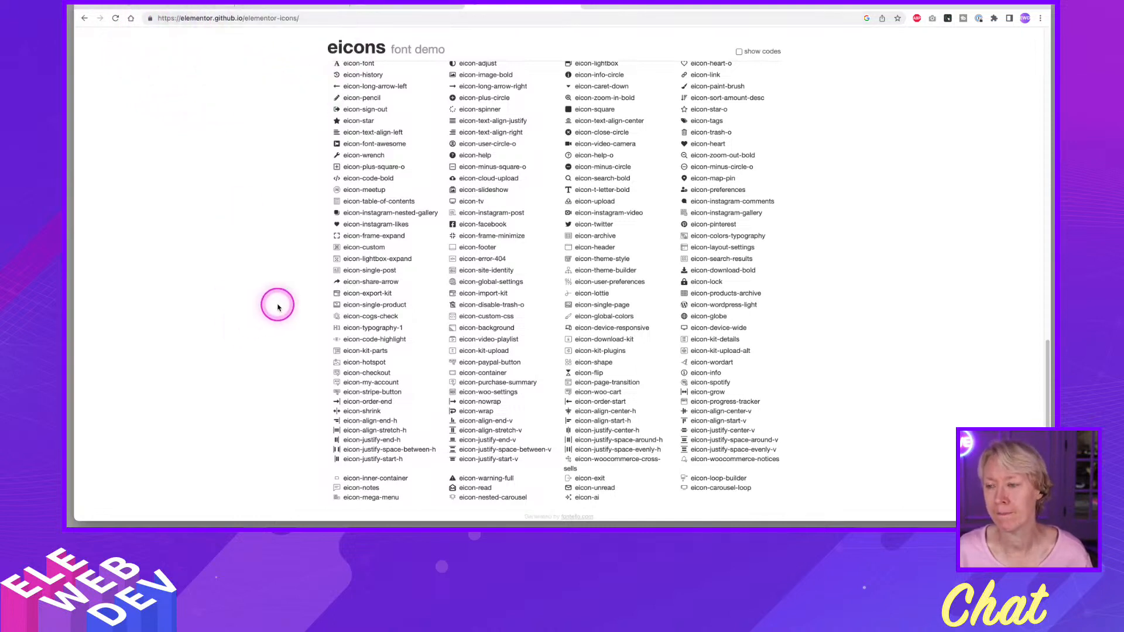
click(740, 52)
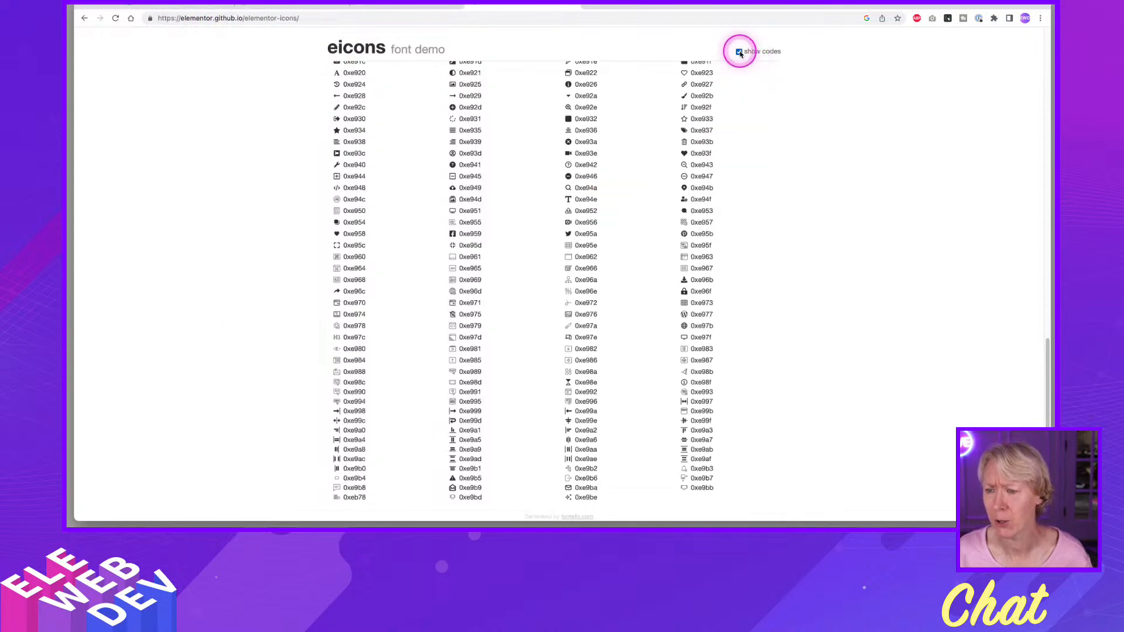
scroll(536, 248, up, 5)
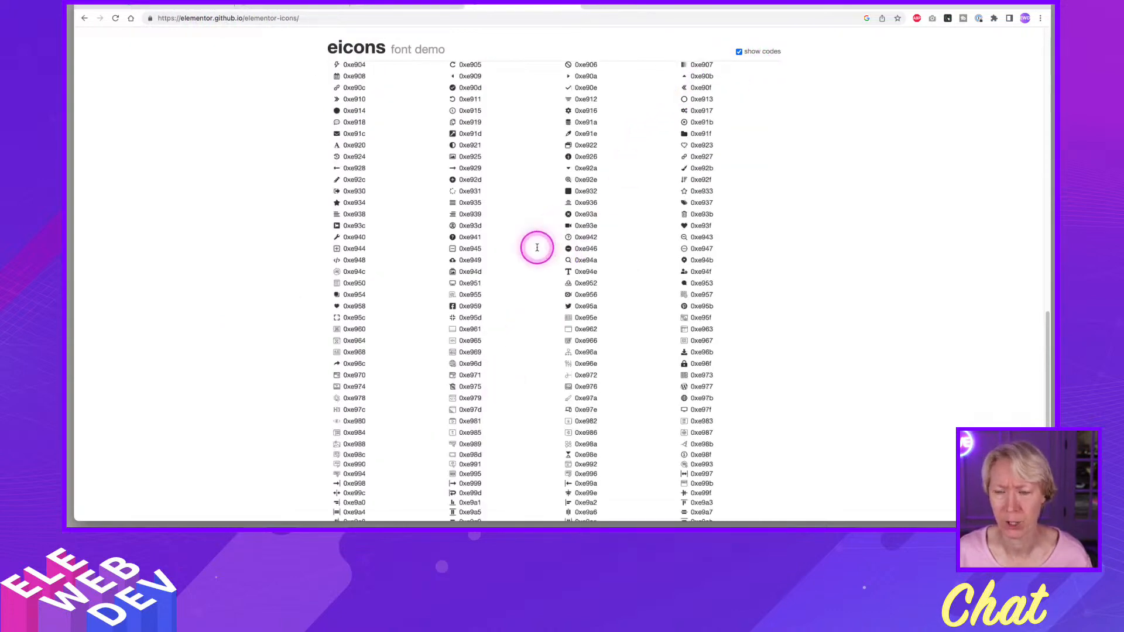
scroll(536, 251, up, 8)
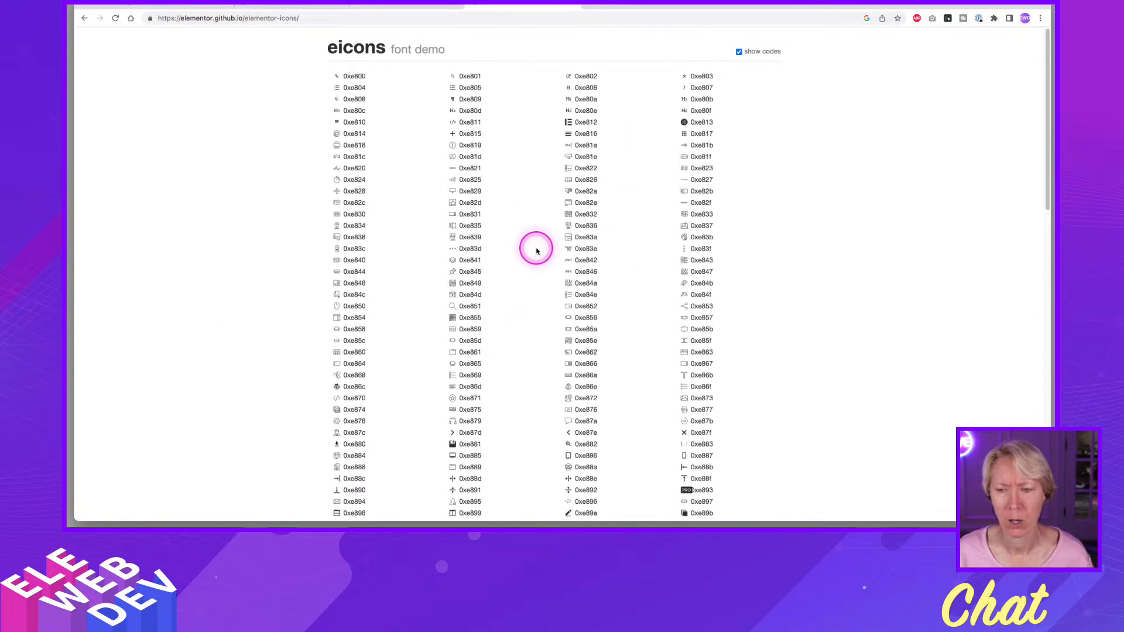
scroll(537, 251, down, 1)
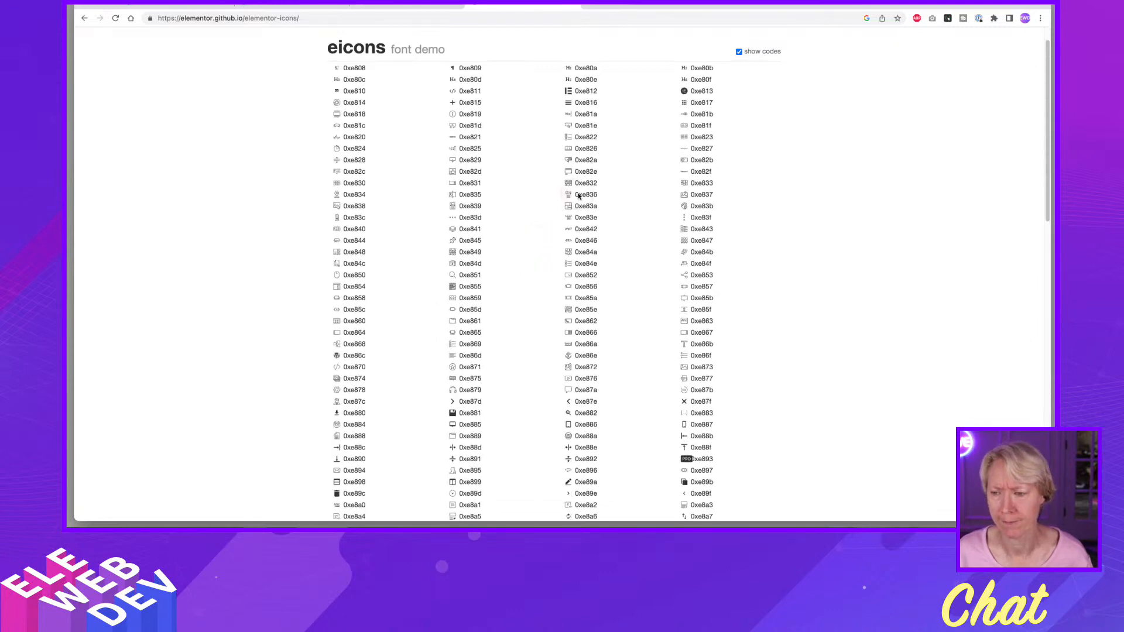
click(696, 74)
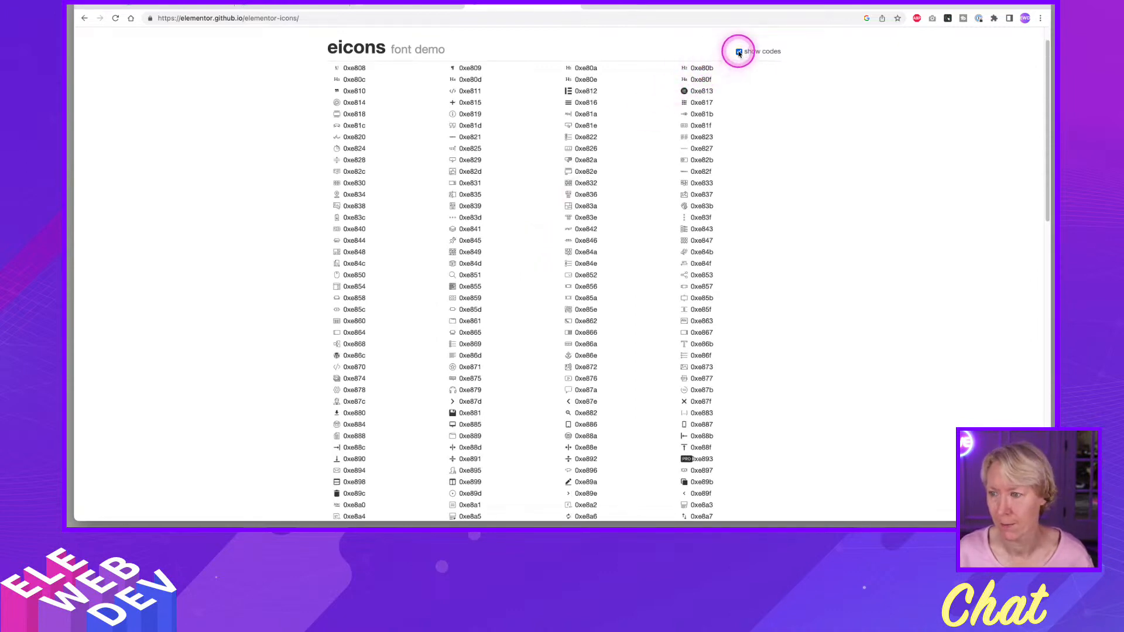
click(739, 52)
scroll(645, 235, down, 10)
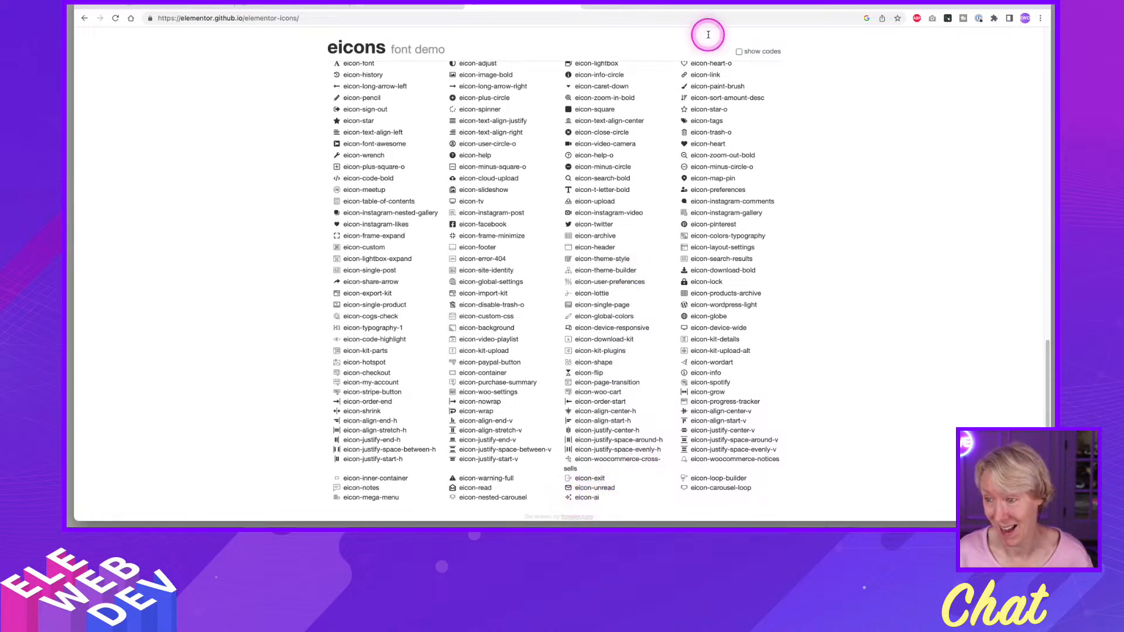
Show the icon codes, copy the eicon-ai icon's code 0xe9be, and return to the Elementor editor.
click(739, 52)
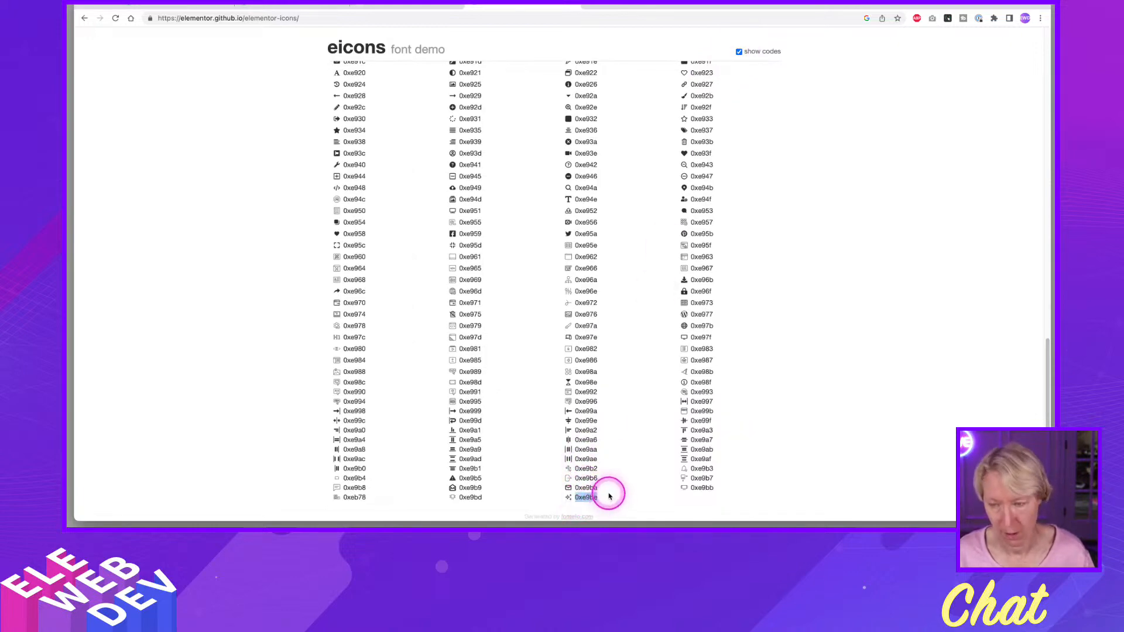
click(263, 7)
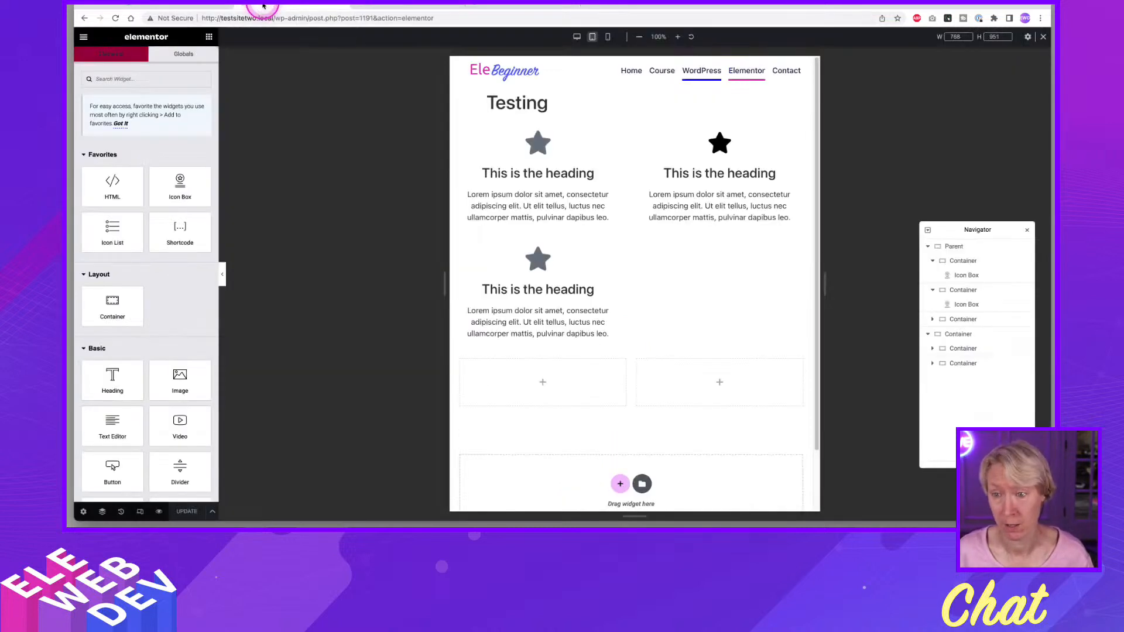
Switch to the desktop preview and place an HTML widget in the first empty container below the icon boxes.
click(577, 39)
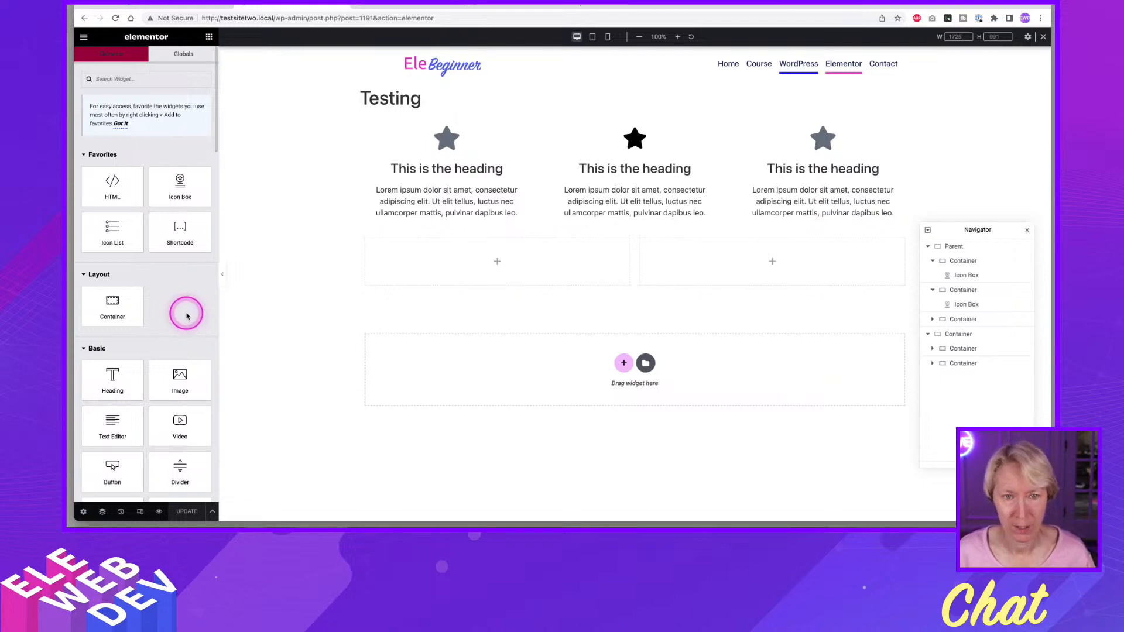
scroll(166, 369, down, 8)
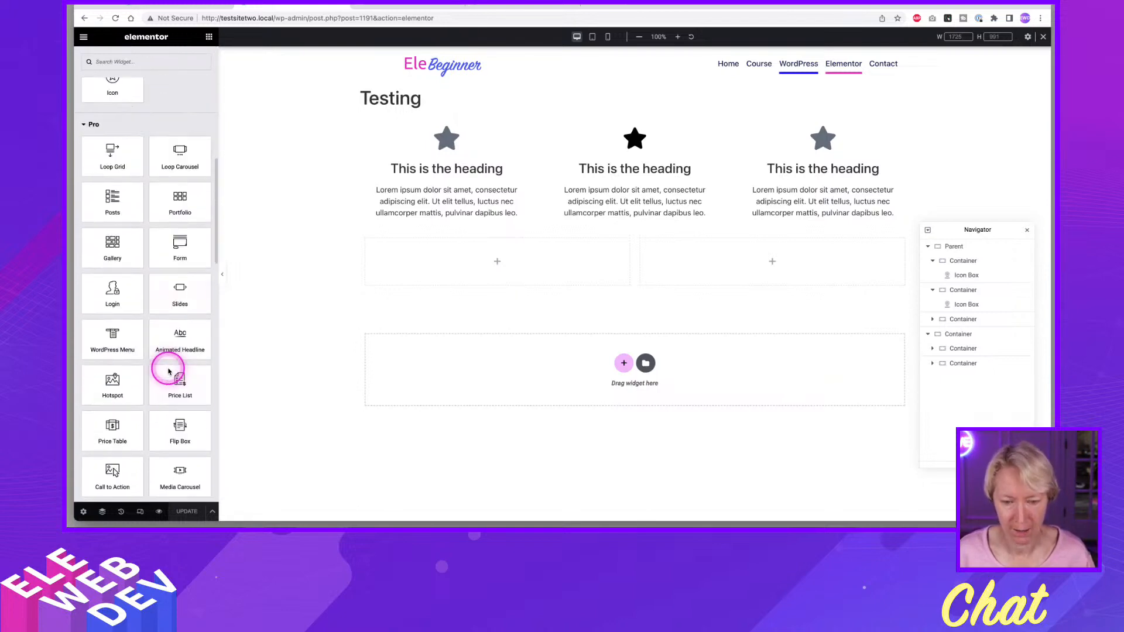
scroll(168, 371, up, 5)
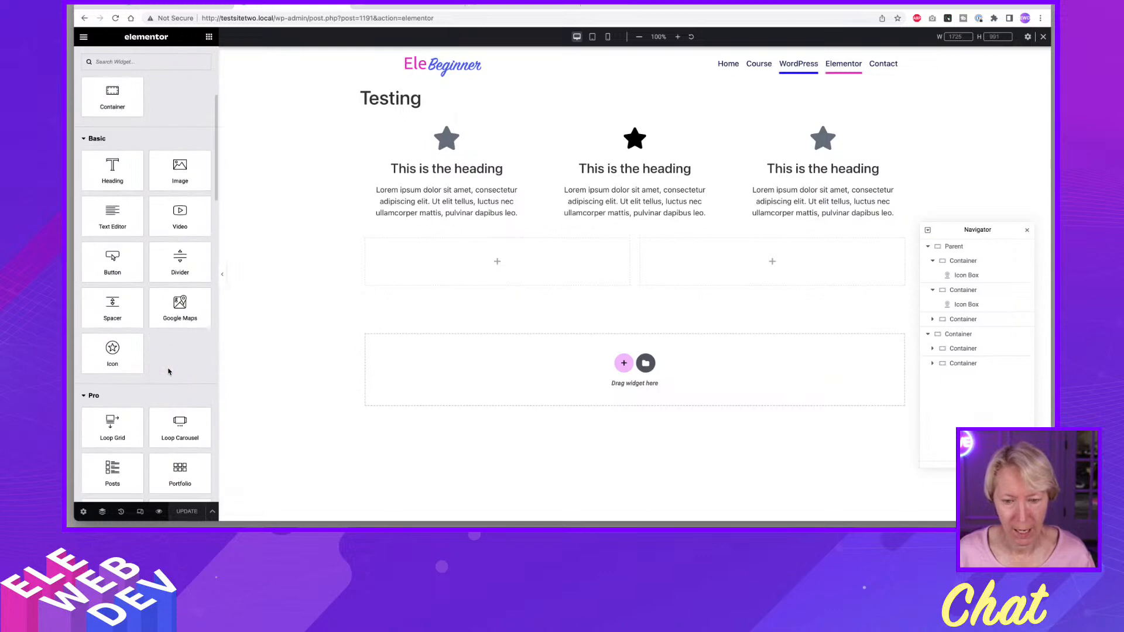
click(168, 364)
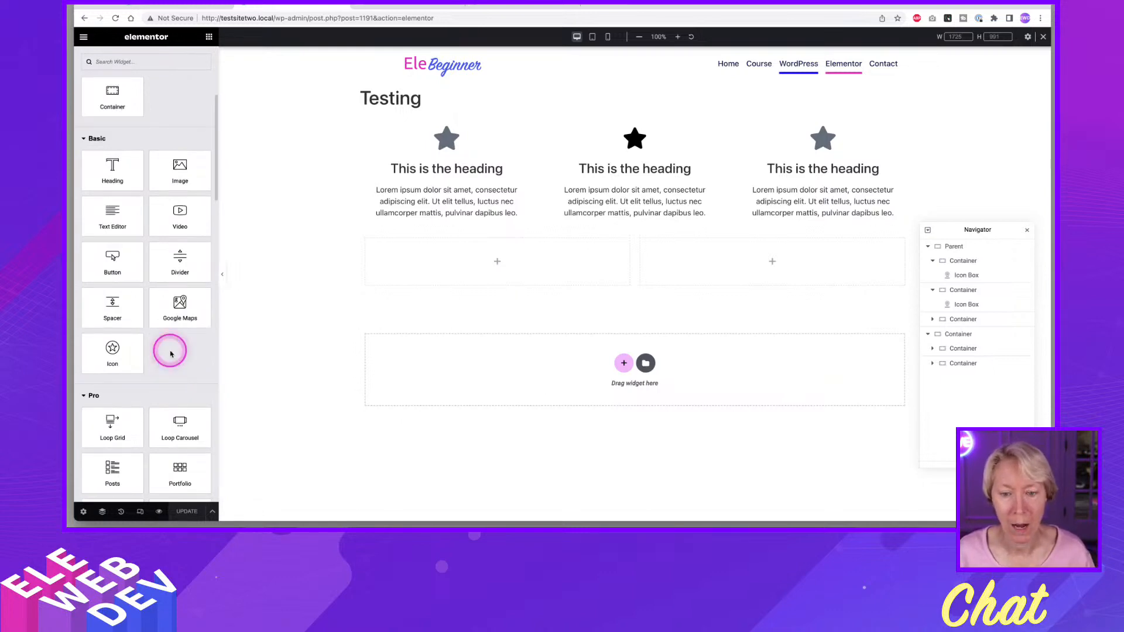
scroll(170, 352, up, 4)
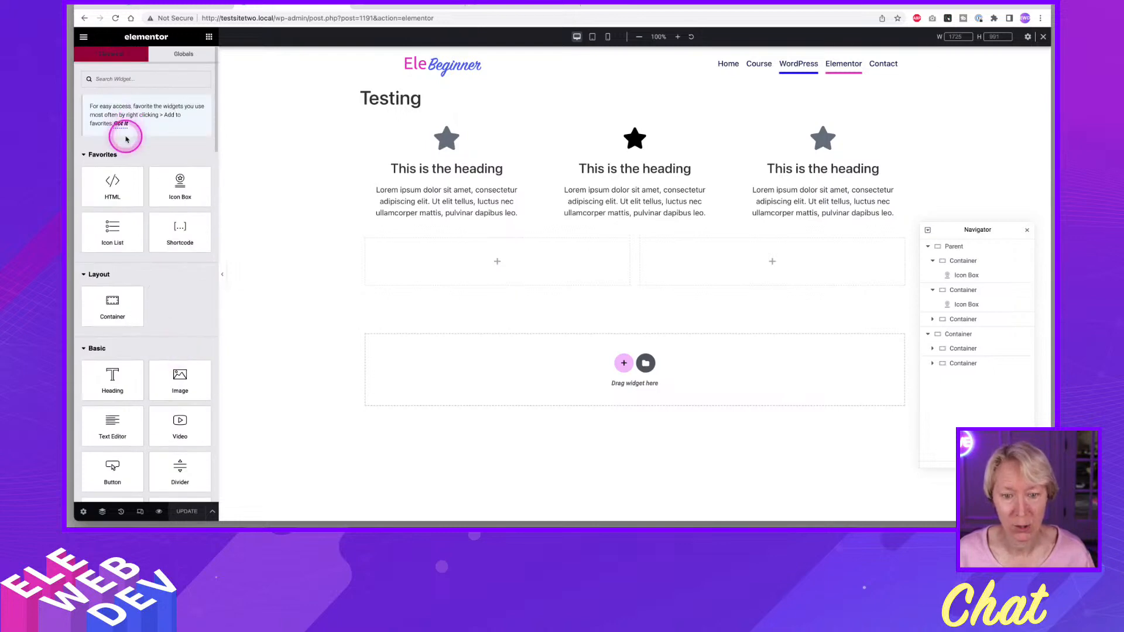
drag(111, 183, 477, 260)
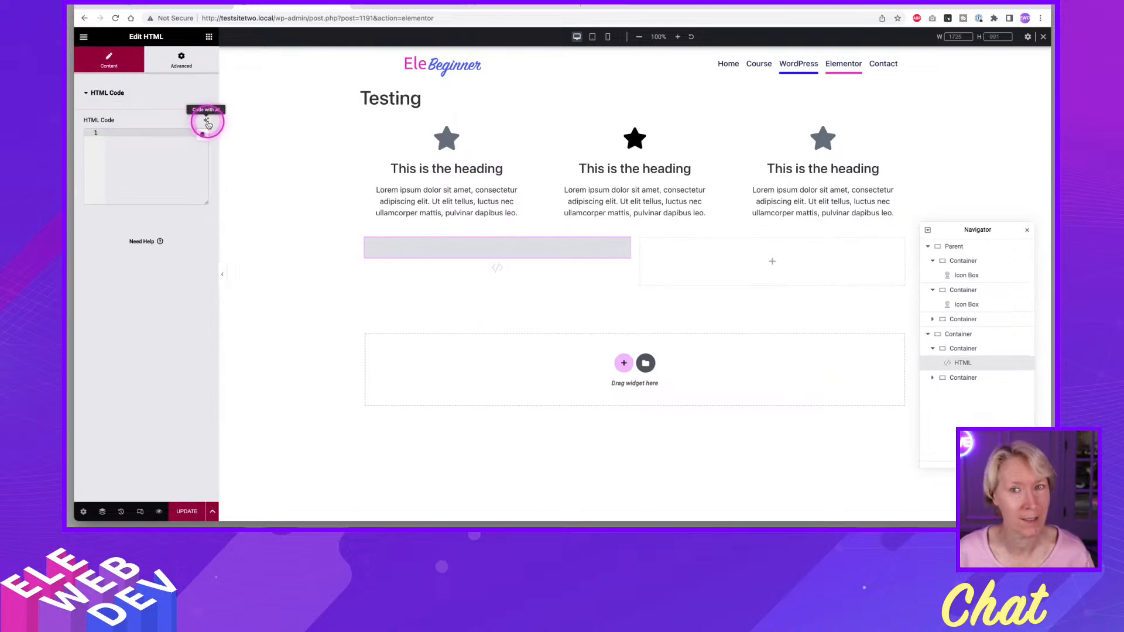
Open the AI code generator for the HTML widget and enter the prompt "create an icon from this code value and make it green".
click(207, 122)
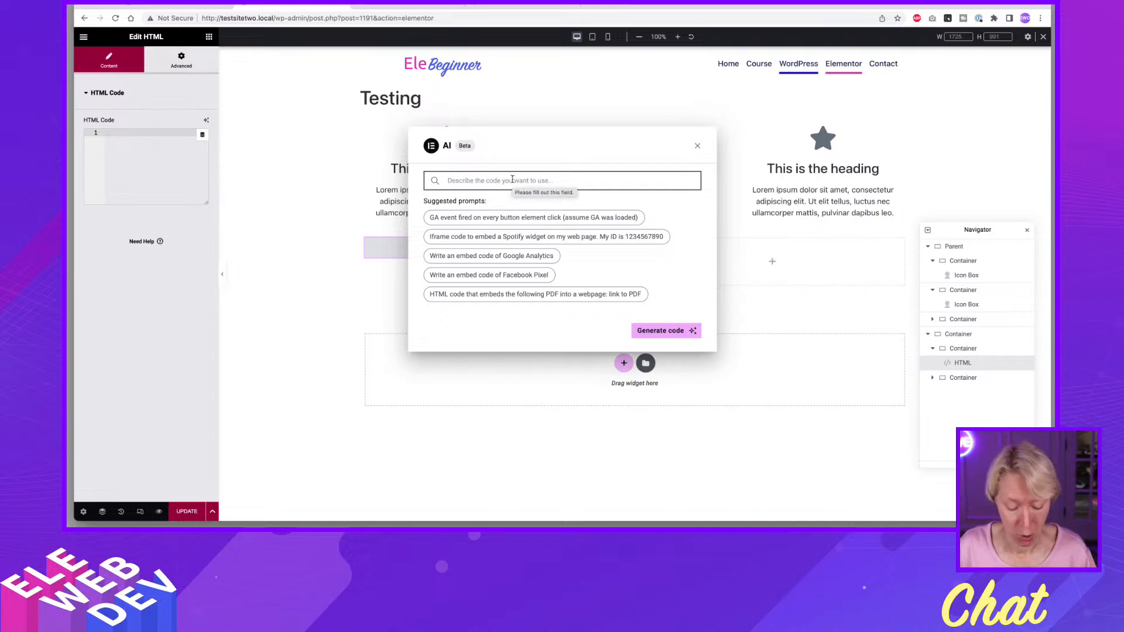
text(create an)
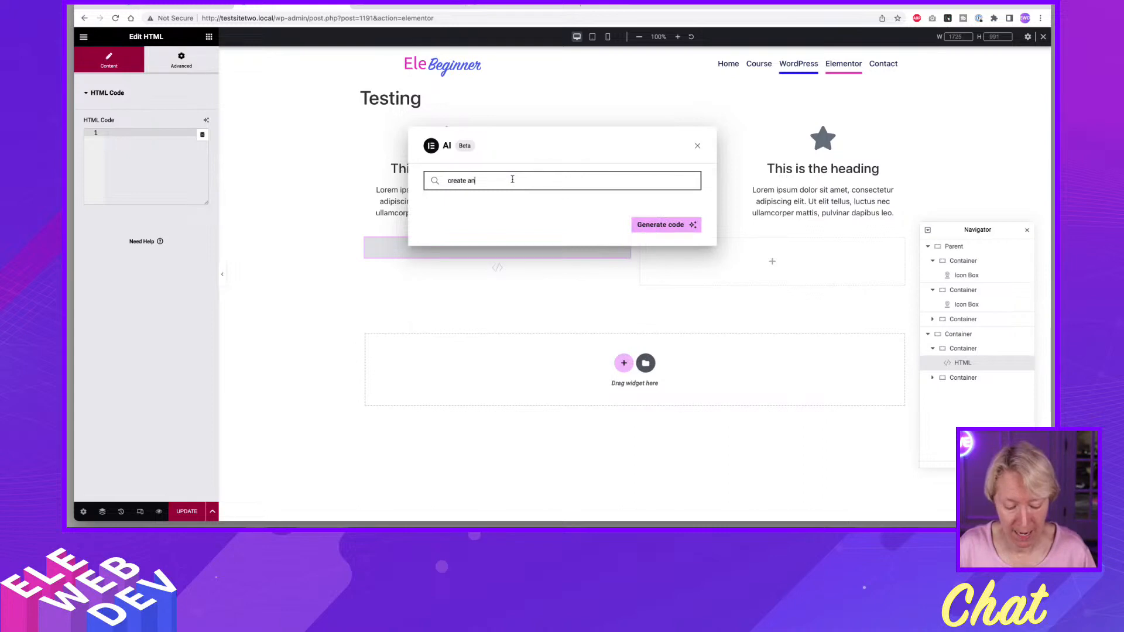
text( icon )
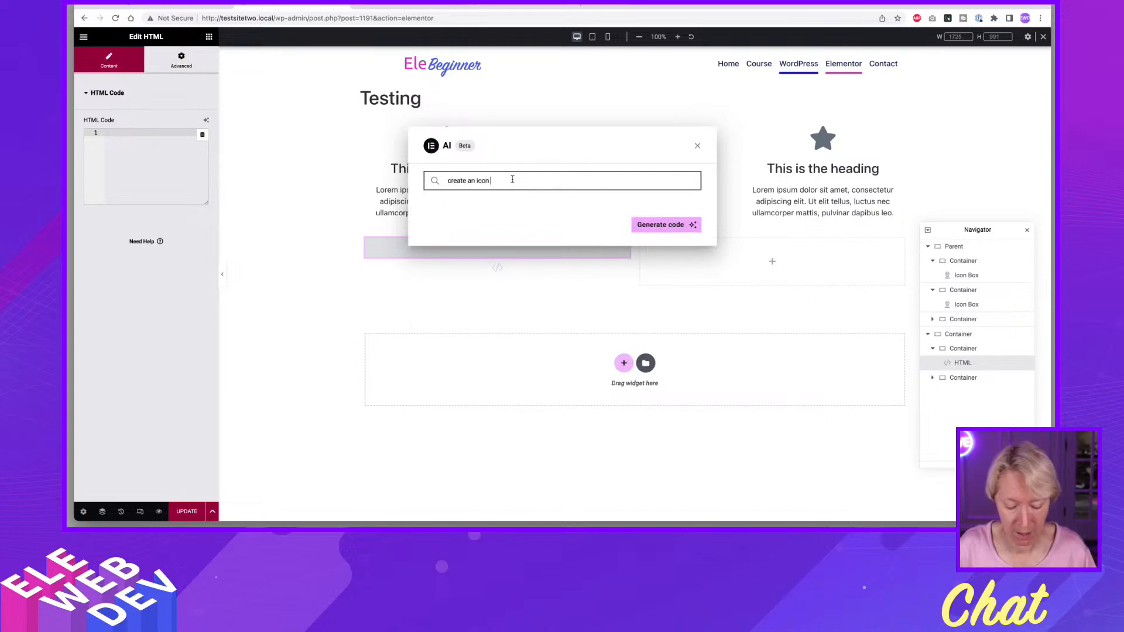
text(from)
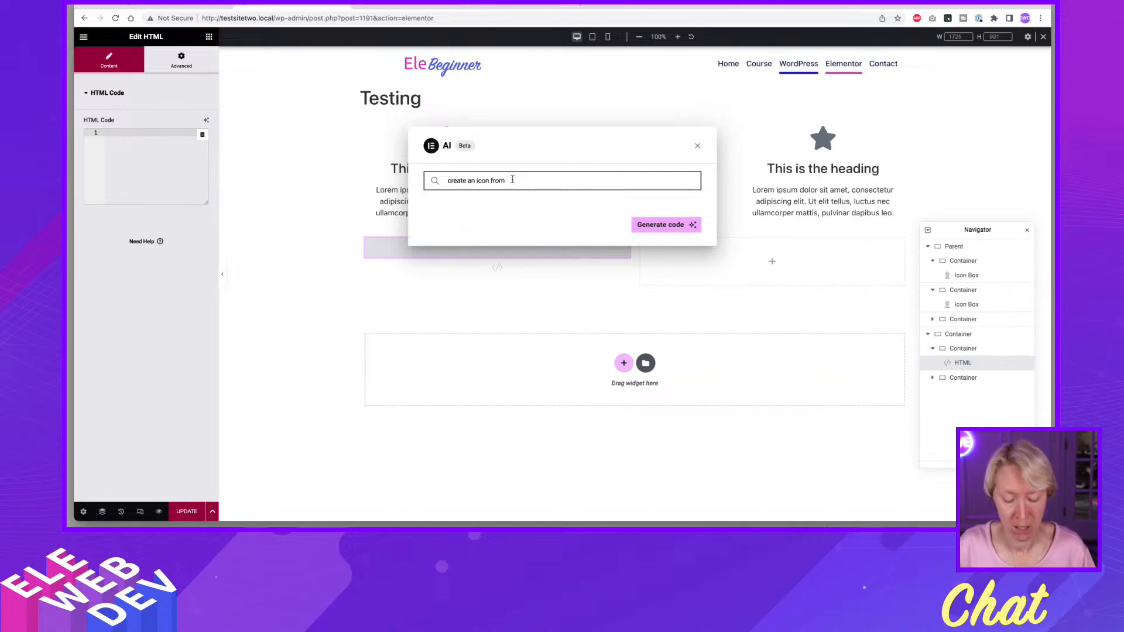
text(his)
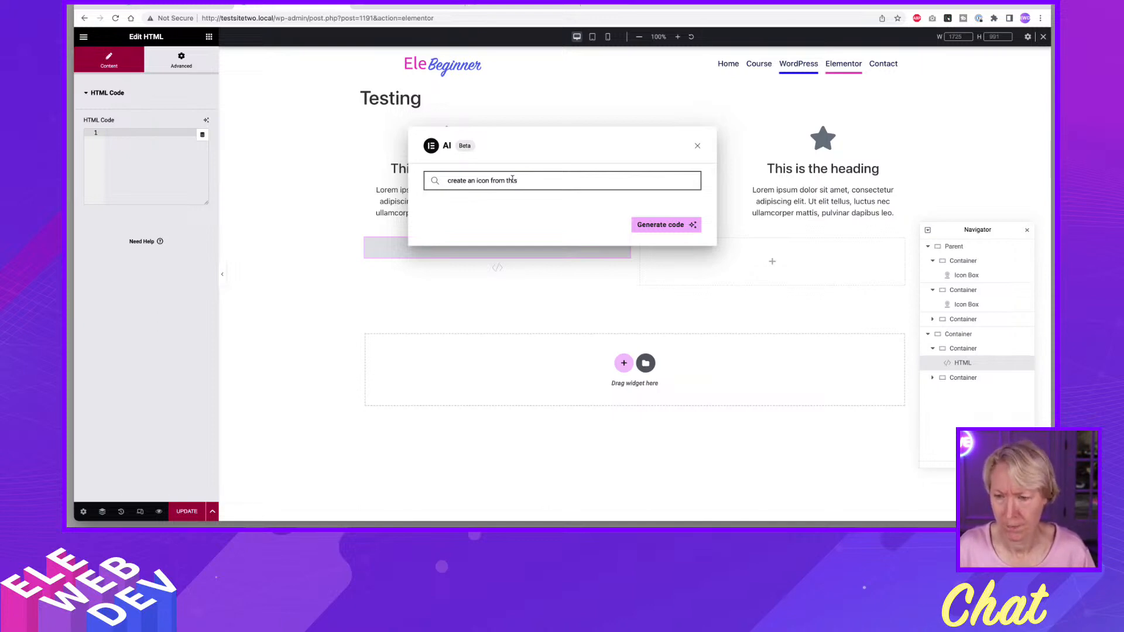
key(BackSpace)
text(m )
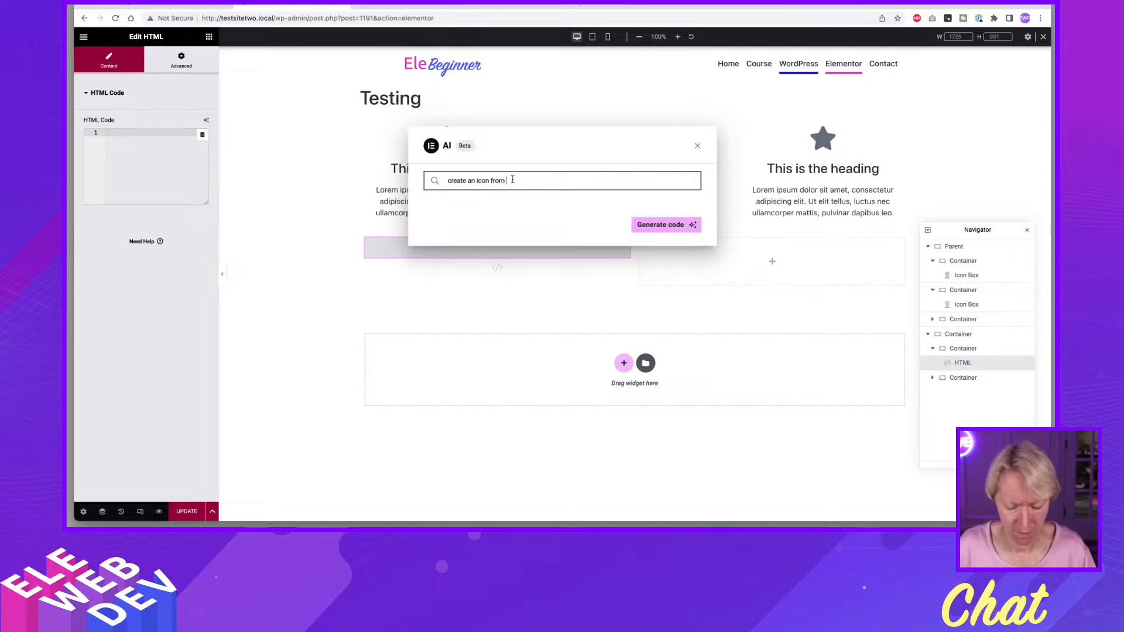
text(this code va)
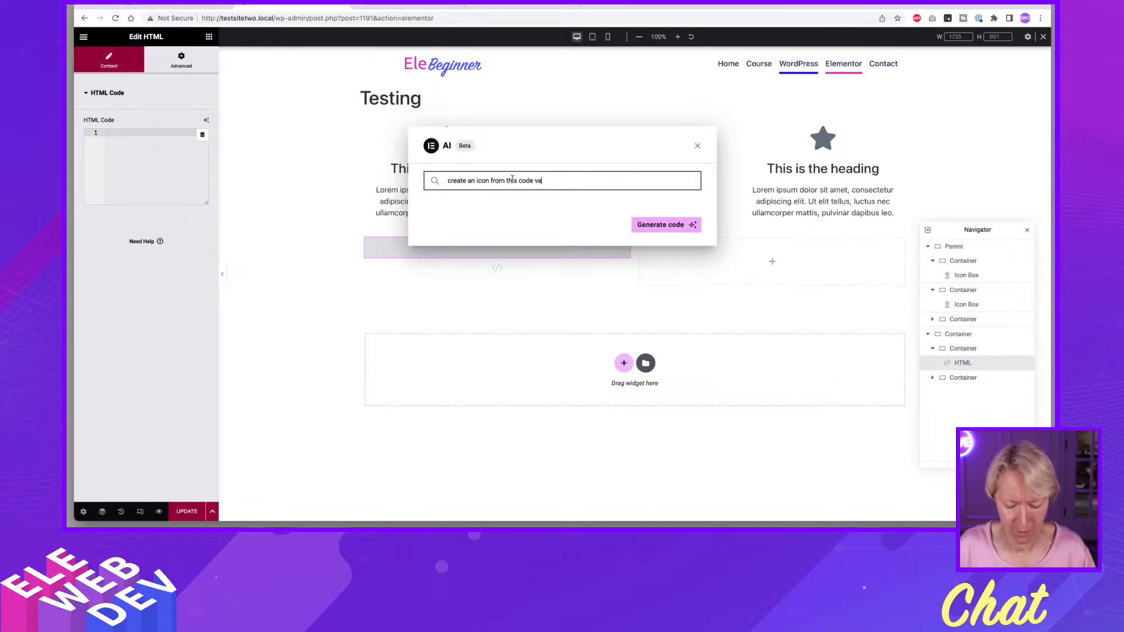
text(lue and )
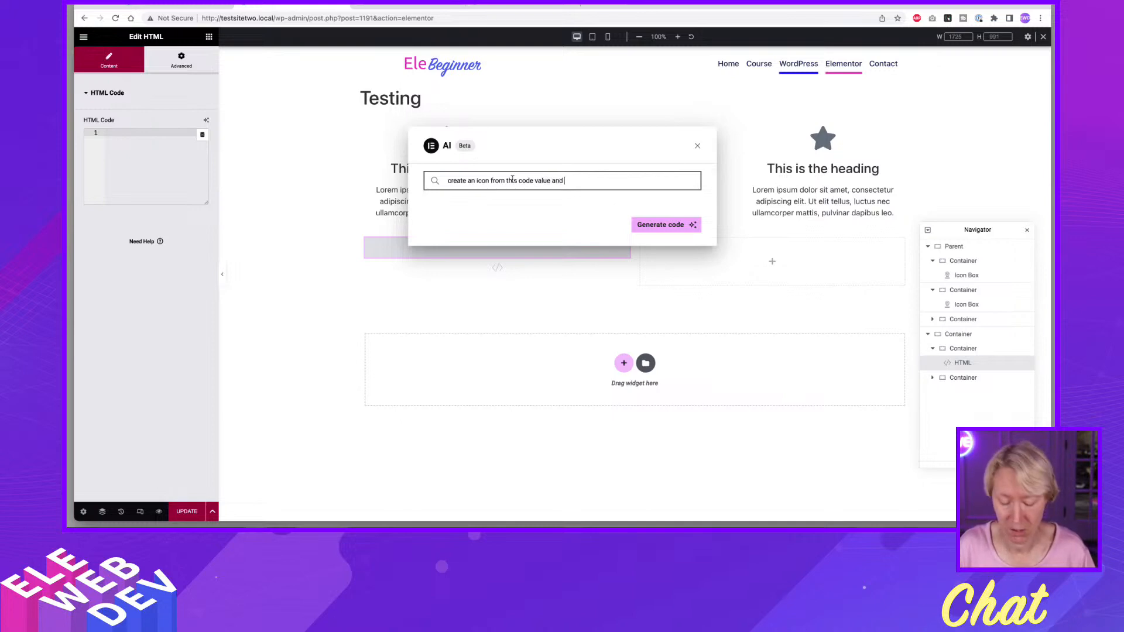
text(make it)
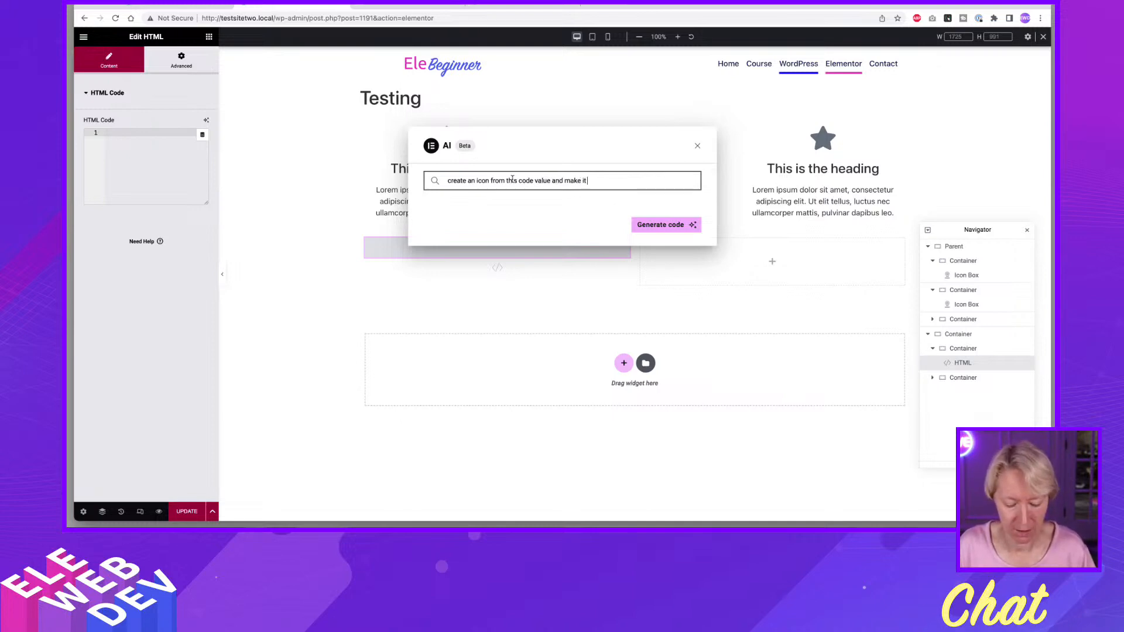
text( green)
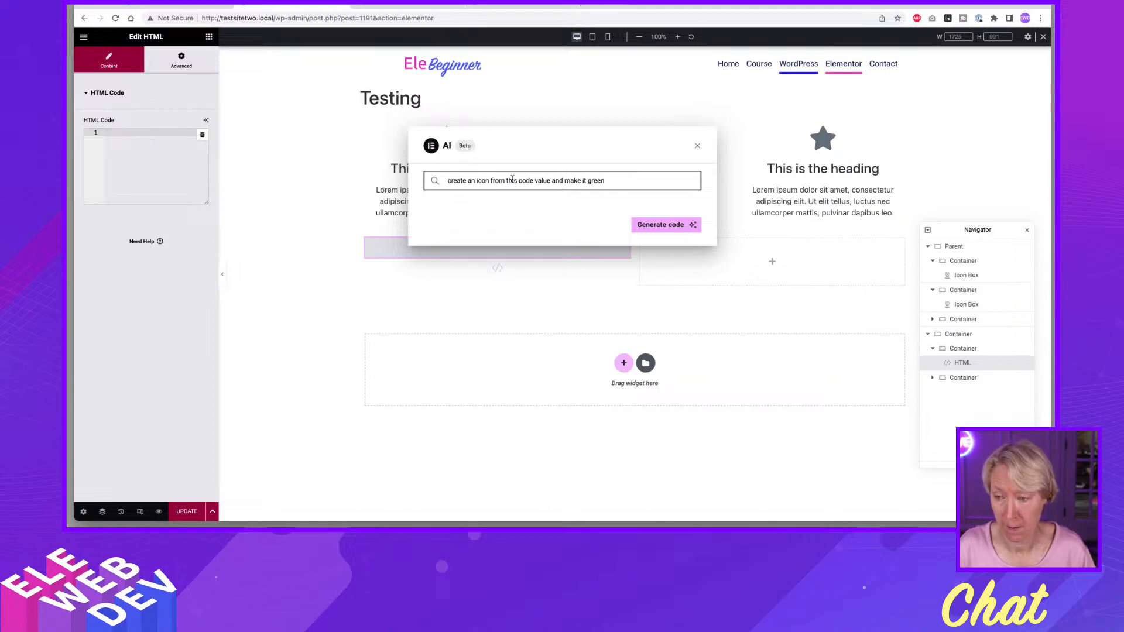
Replace "this" in the AI prompt with the copied code 0xe9be and generate the code.
key(Left)
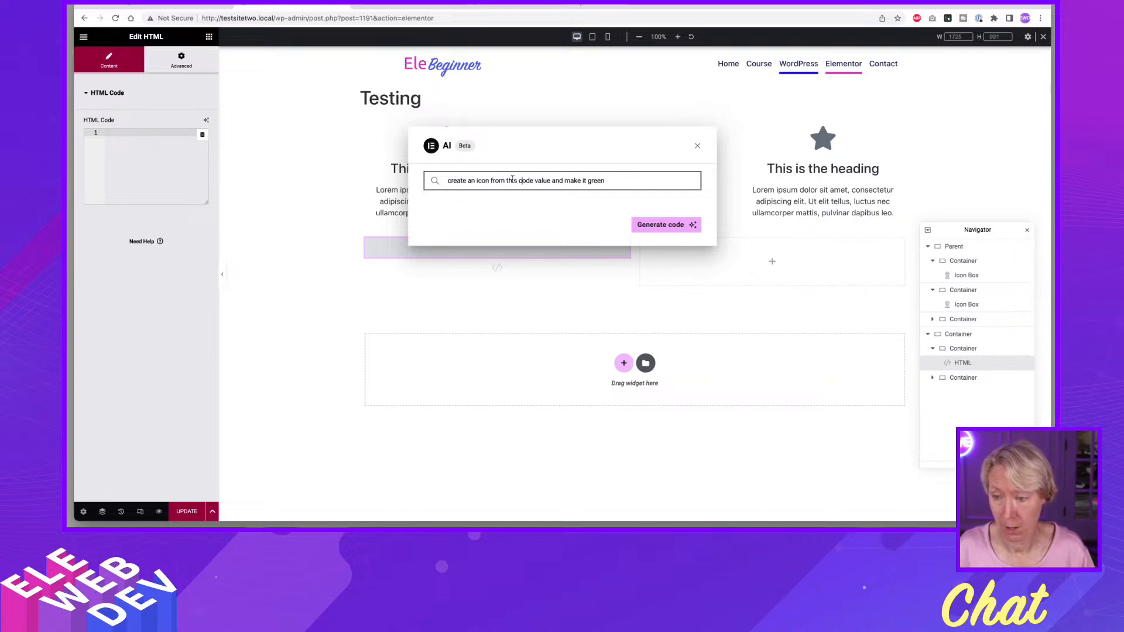
key(BackSpace)
key(BackSpace)
key(BackSpace)
key(BackSpace)
key(BackSpace)
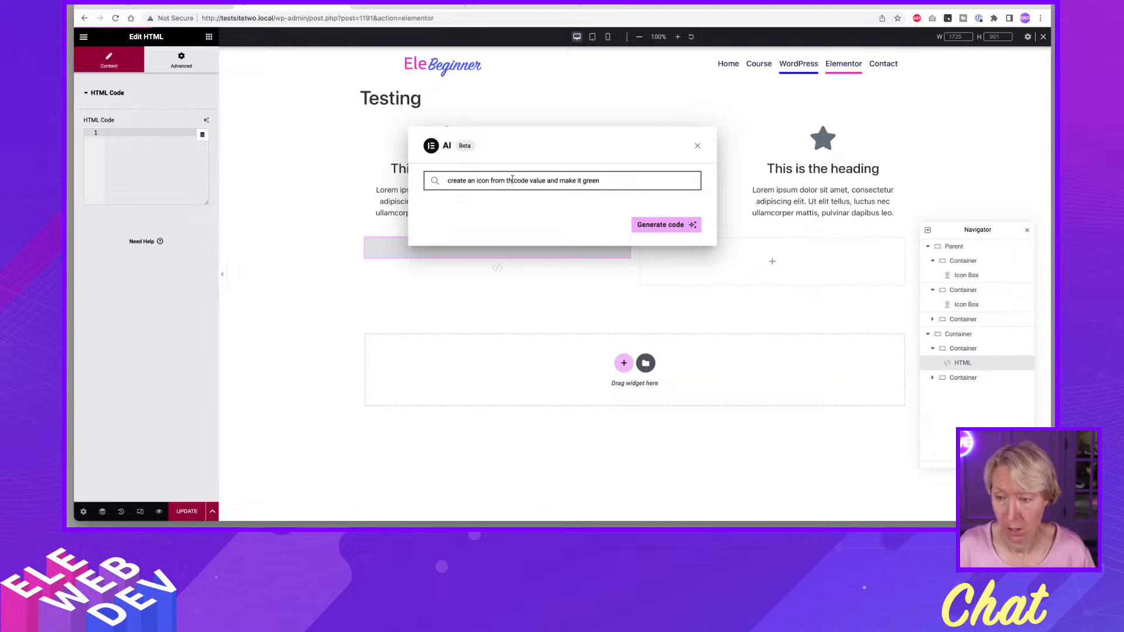
text(0xe9be)
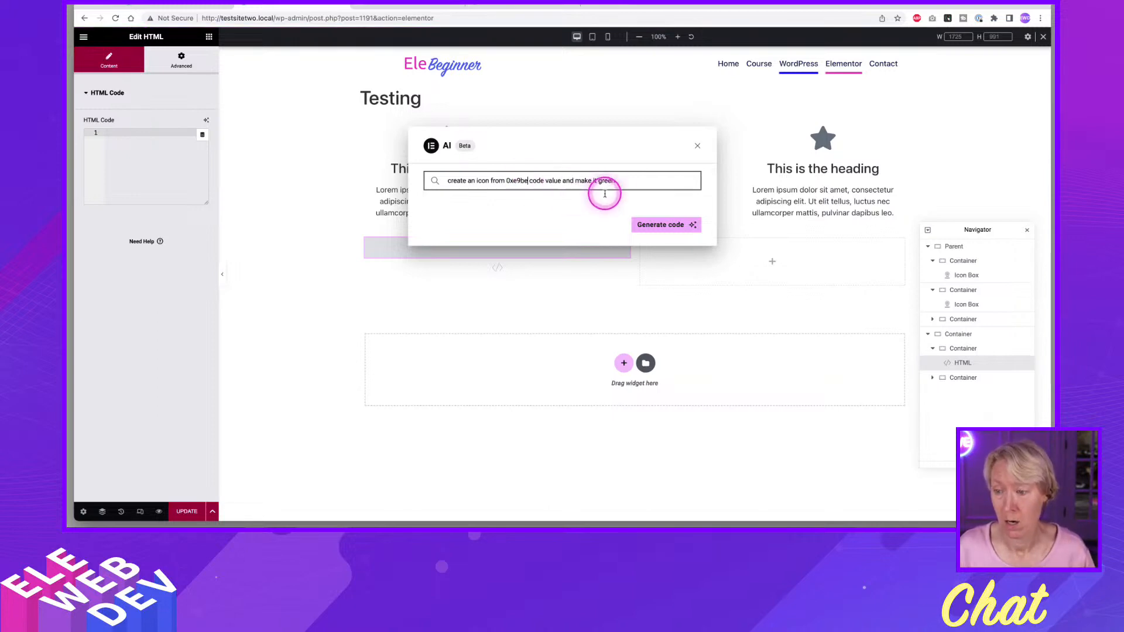
click(667, 228)
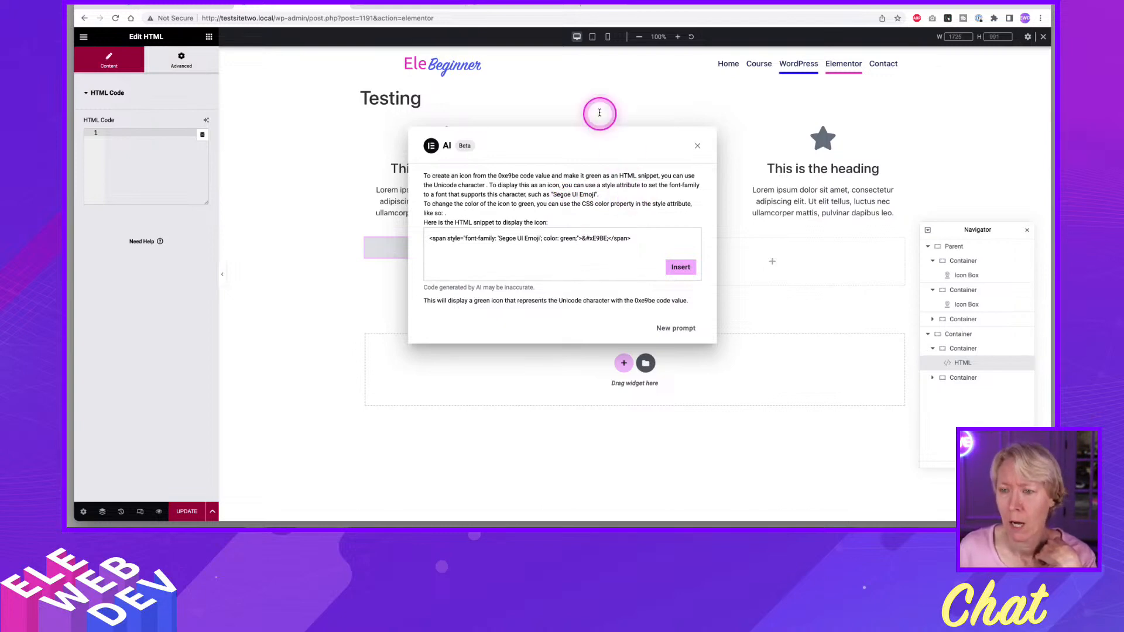
Show icon names in the eicons font demo, copy the class name eicon-ai, and return to the Elementor editor.
click(519, 9)
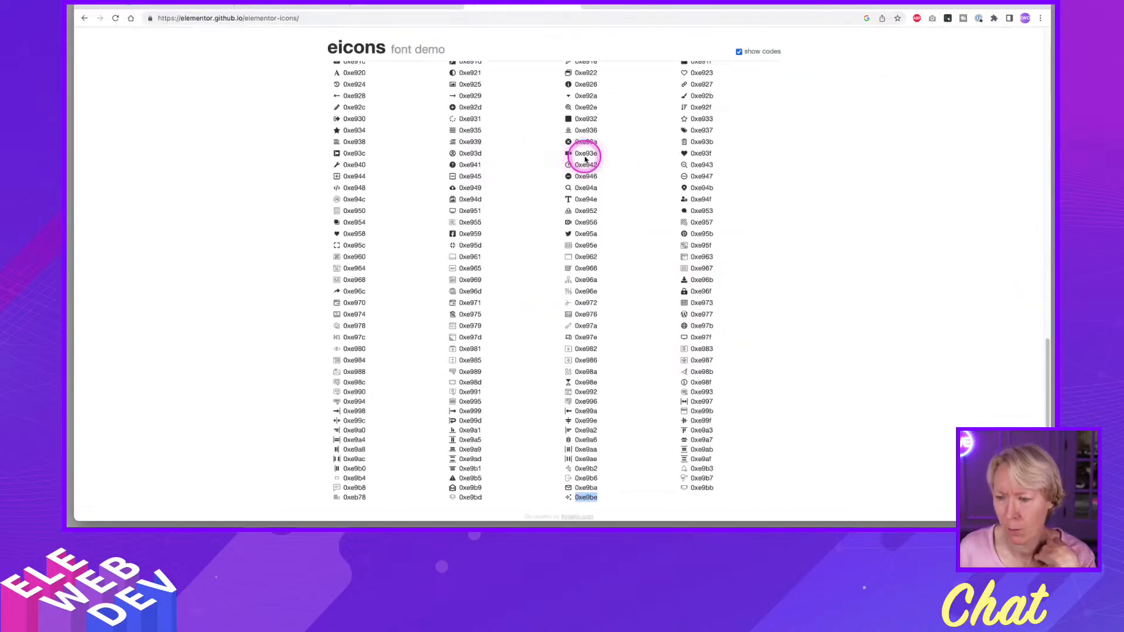
click(739, 52)
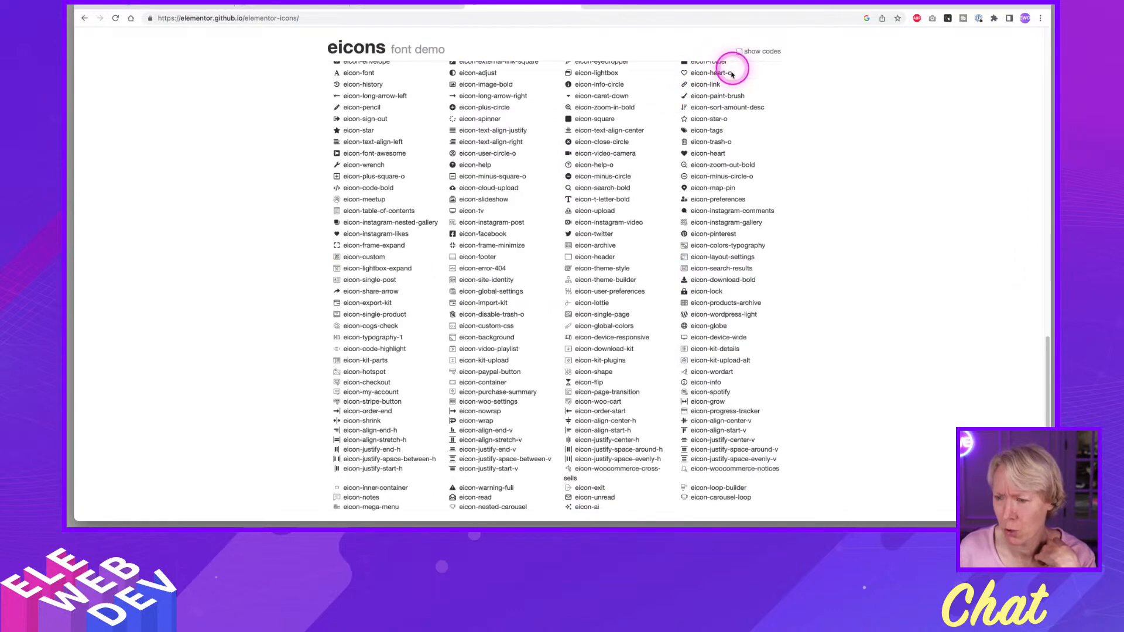
drag(577, 508, 608, 513)
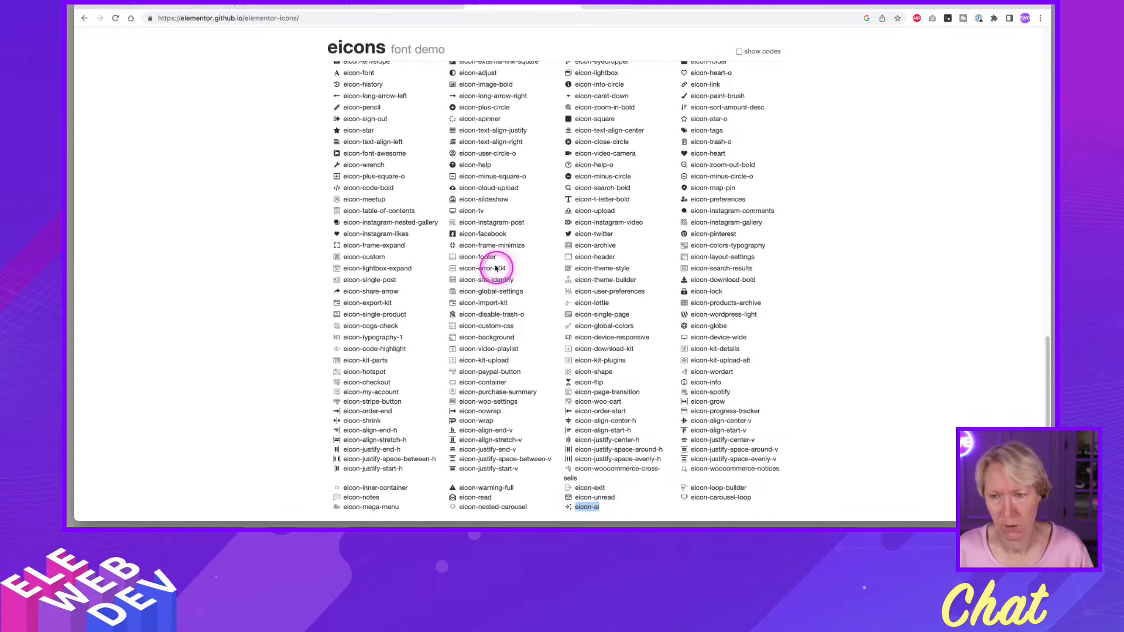
click(300, 10)
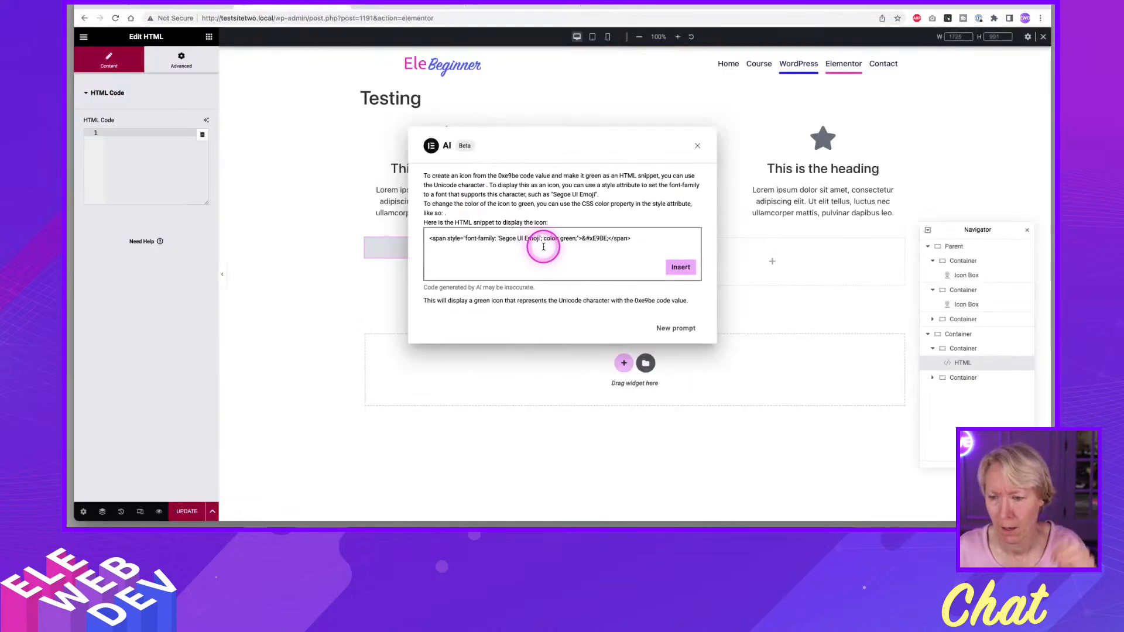
Rework the AI prompt to "create an icon from the elementor eicon eicon-ai and make it green" and generate the code.
click(671, 331)
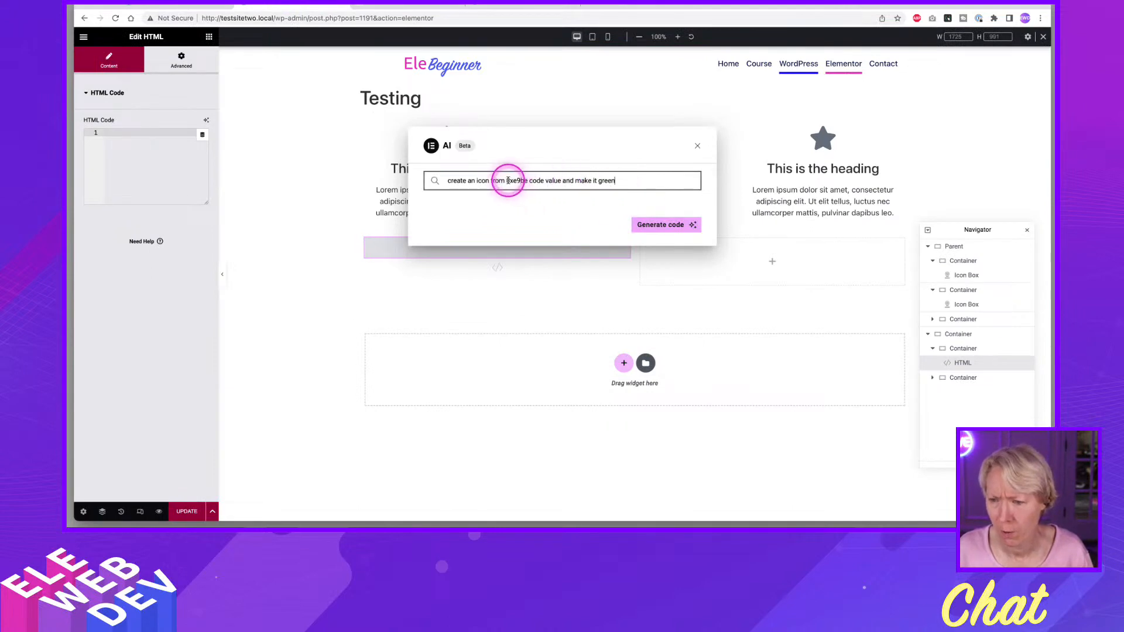
drag(507, 181, 524, 181)
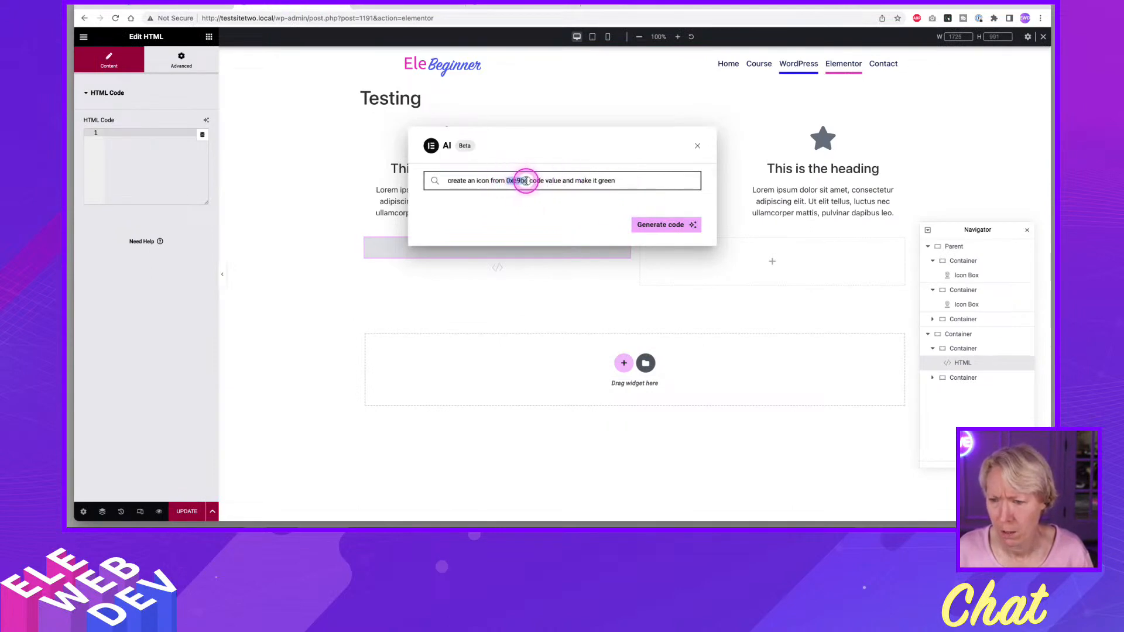
text(the e)
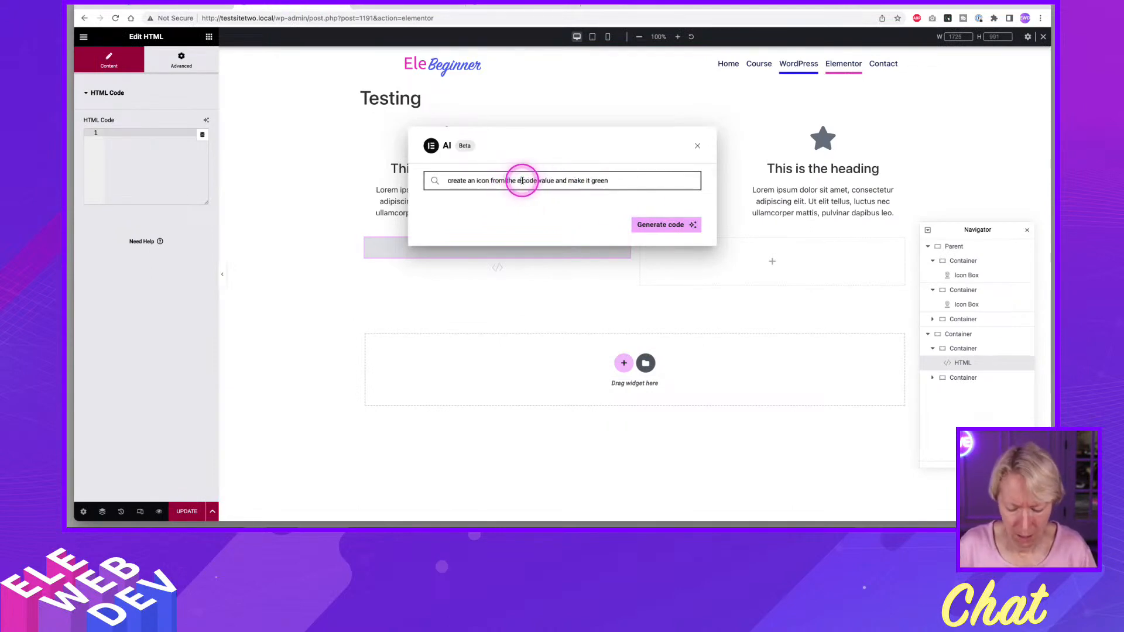
text(icon eicon-ai)
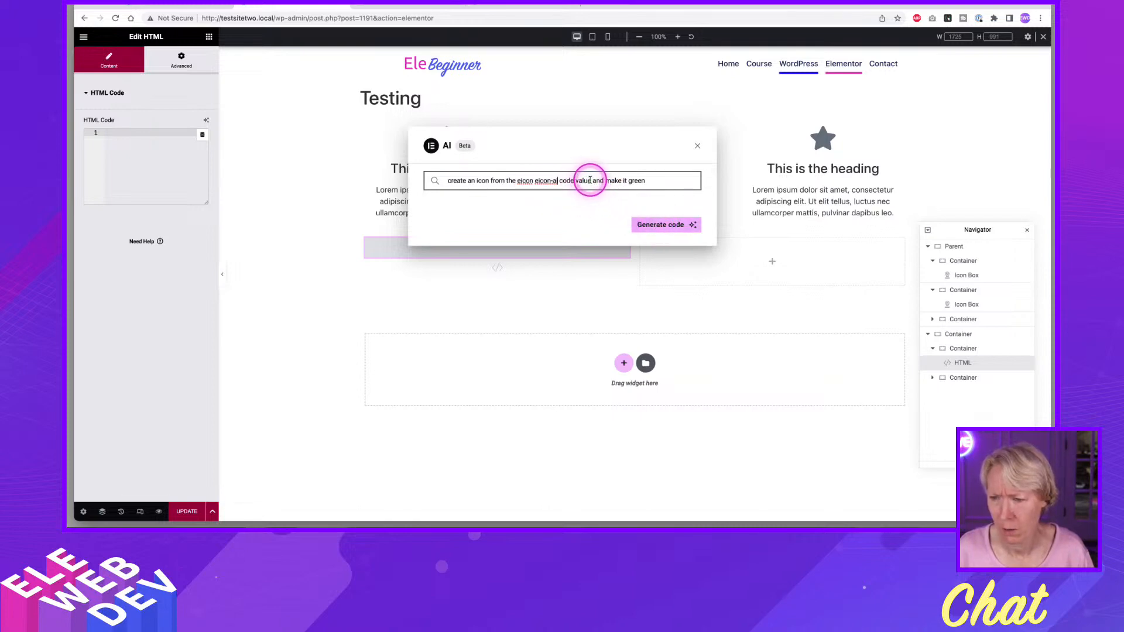
drag(591, 180, 564, 182)
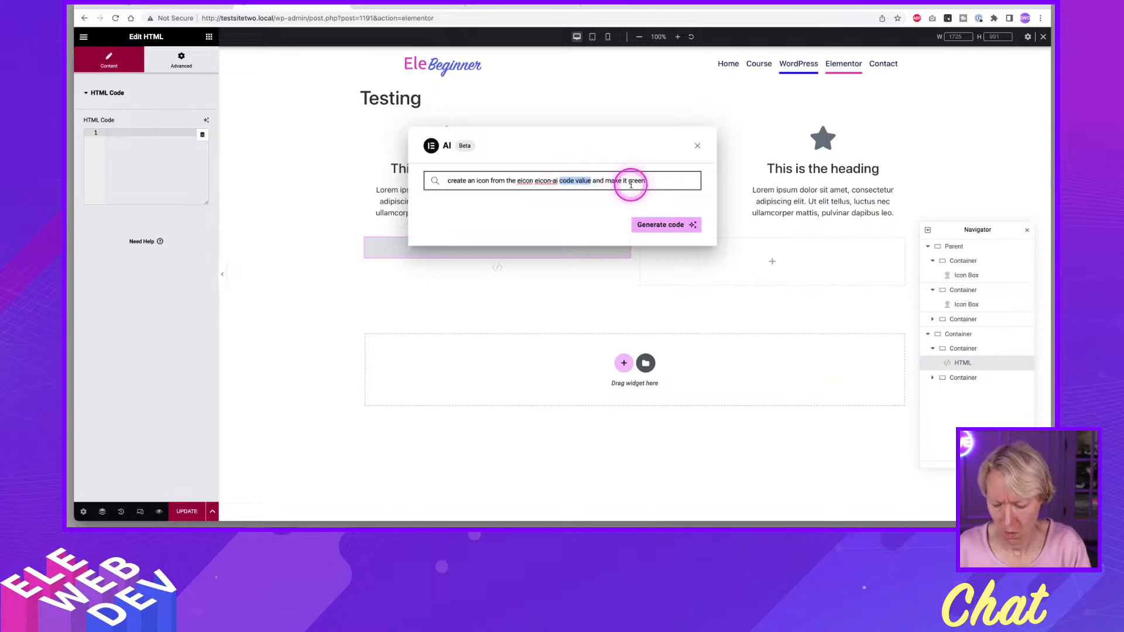
key(BackSpace)
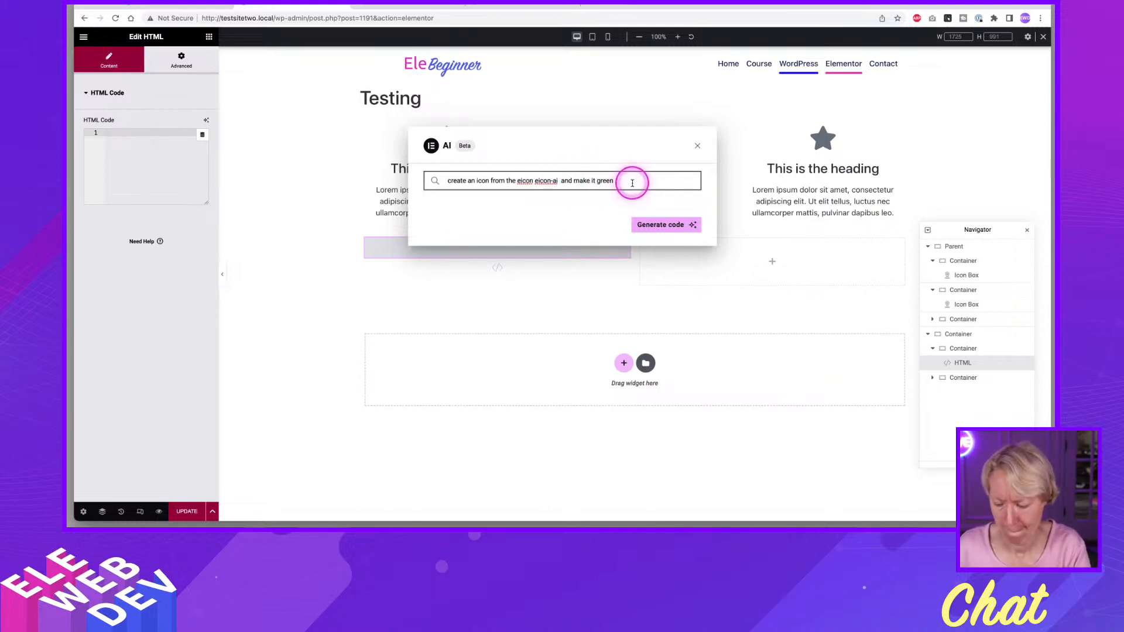
key(BackSpace)
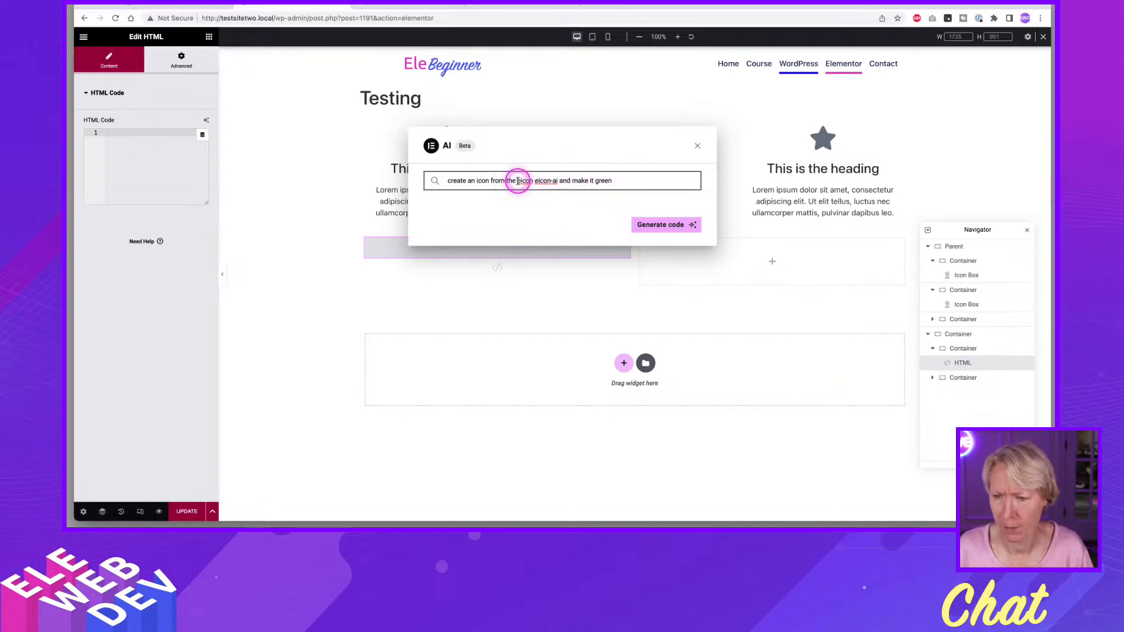
text(elementor)
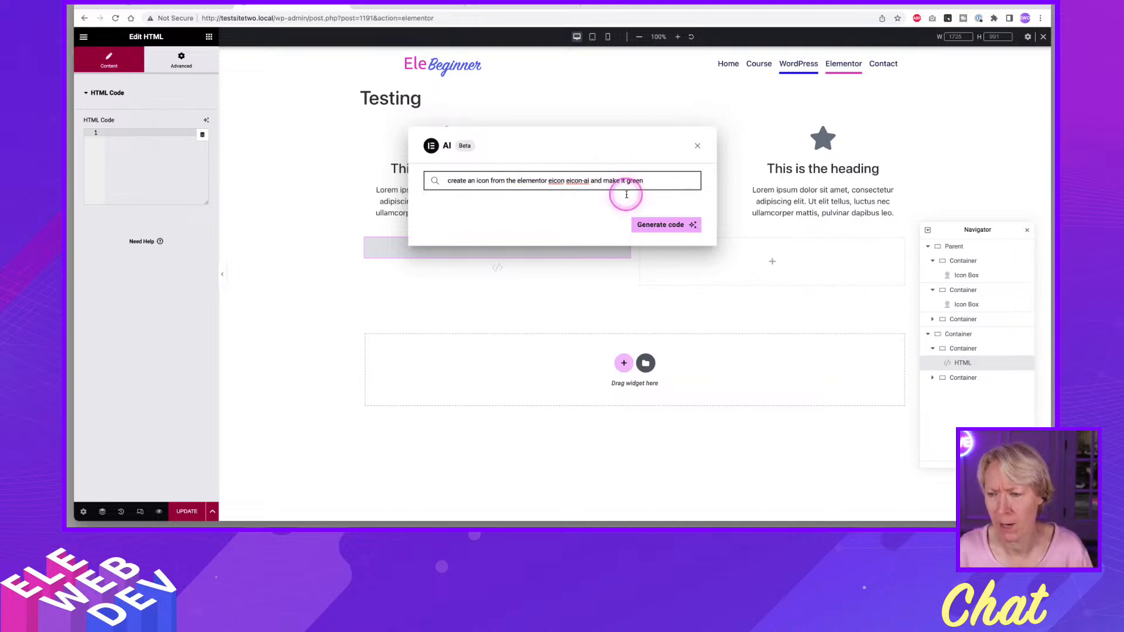
click(662, 226)
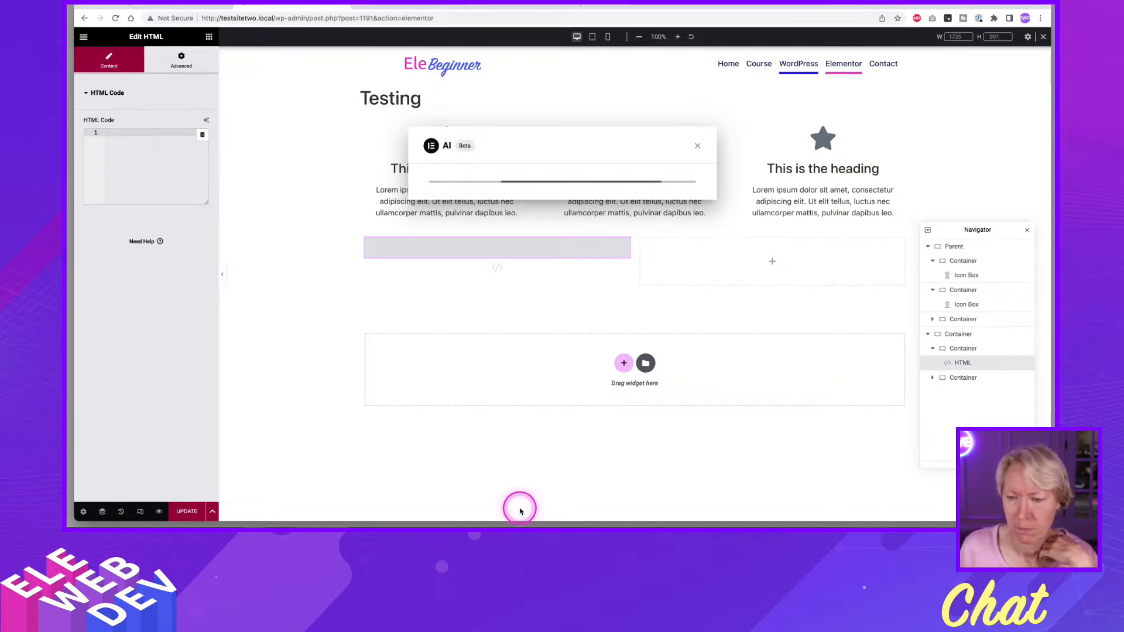
click(513, 500)
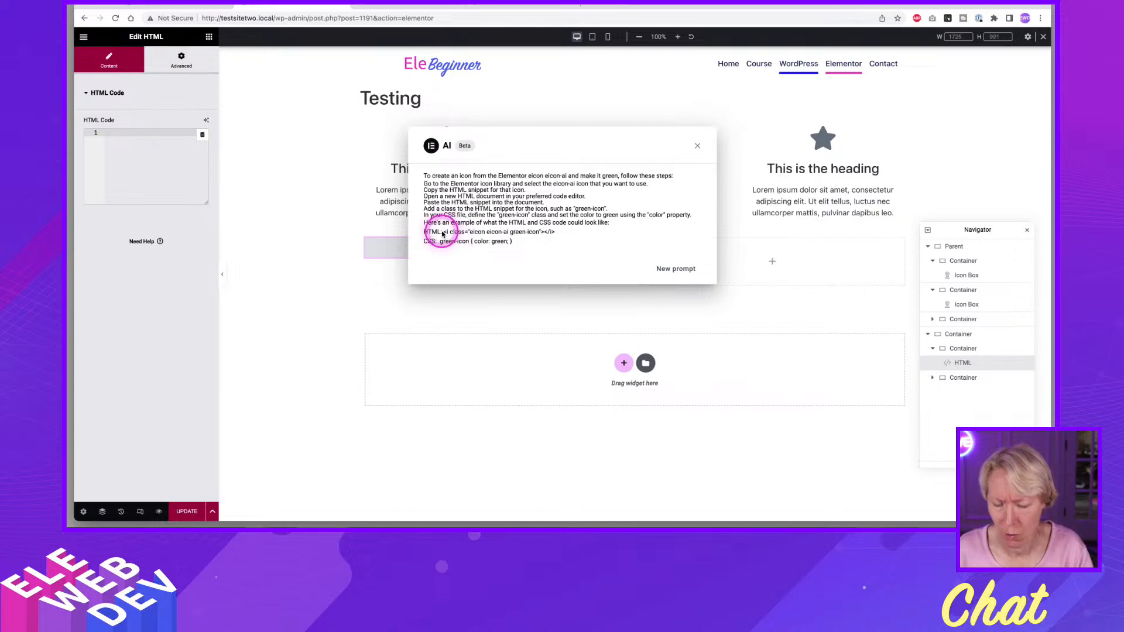
Copy the HTML snippet with classes "eicon eicon-ai green-icon" from the AI answer and paste it into the widget's HTML code.
drag(445, 234, 555, 237)
key(super+c)
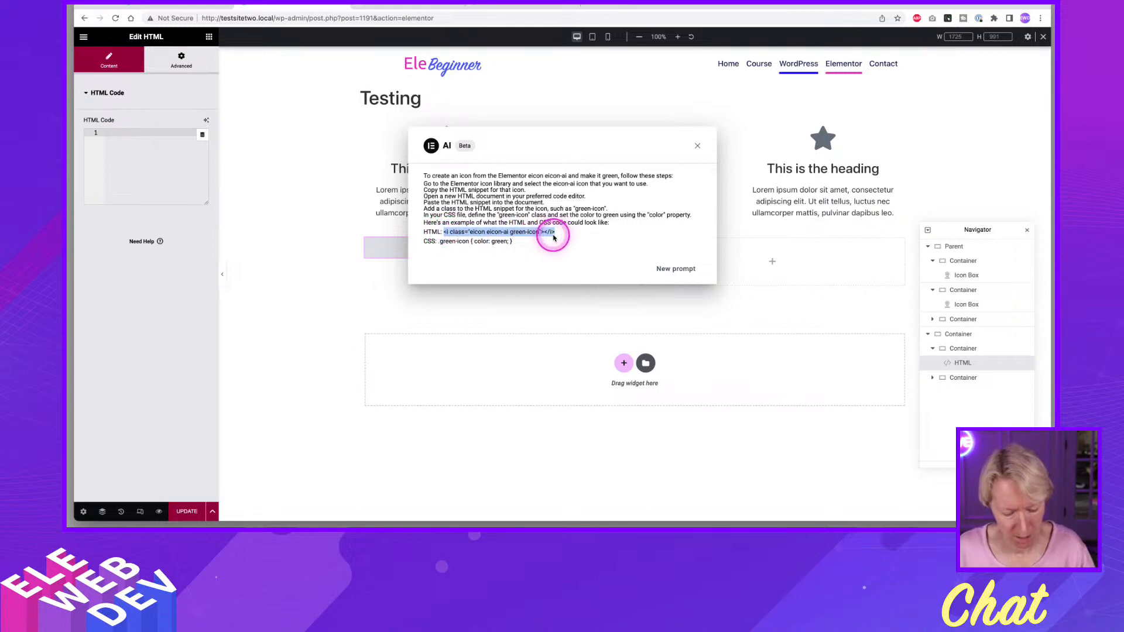
click(358, 272)
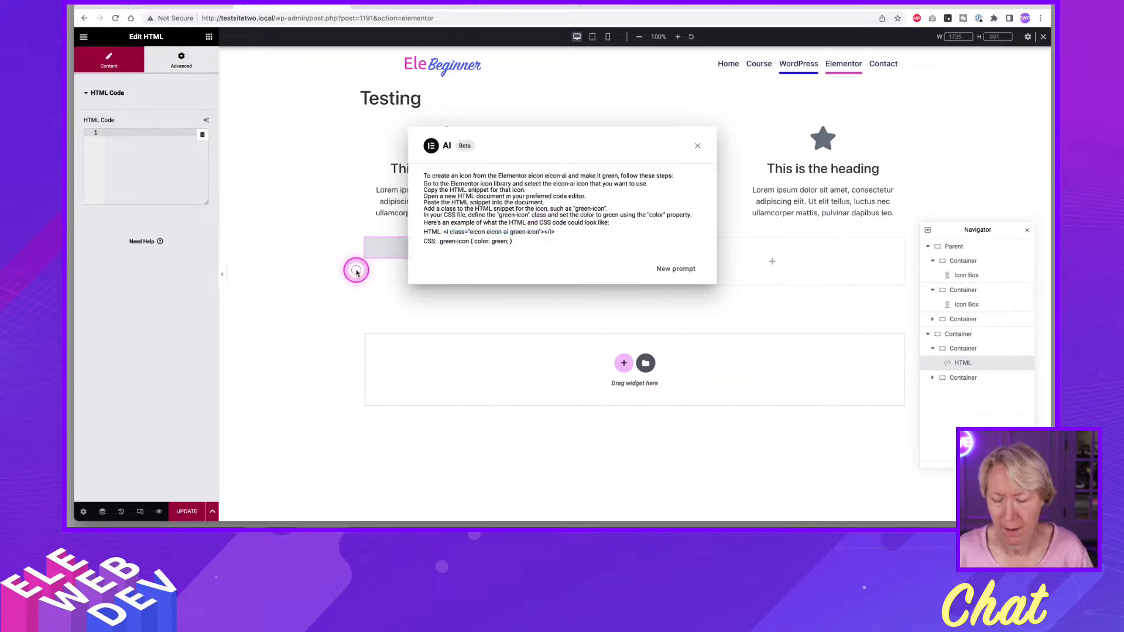
click(112, 147)
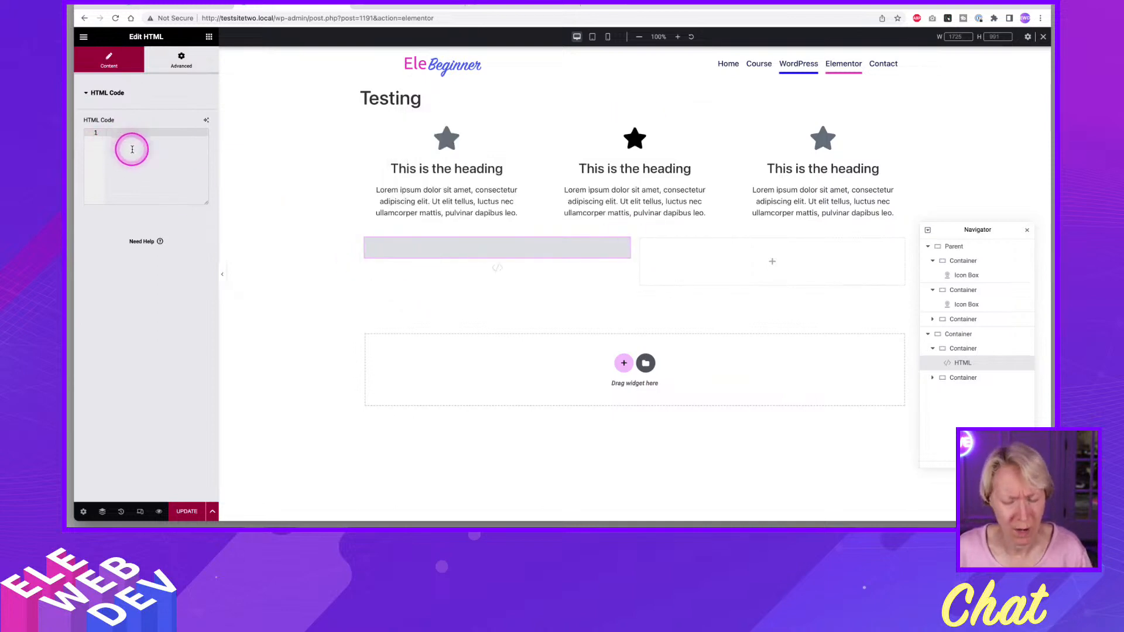
key(super+v)
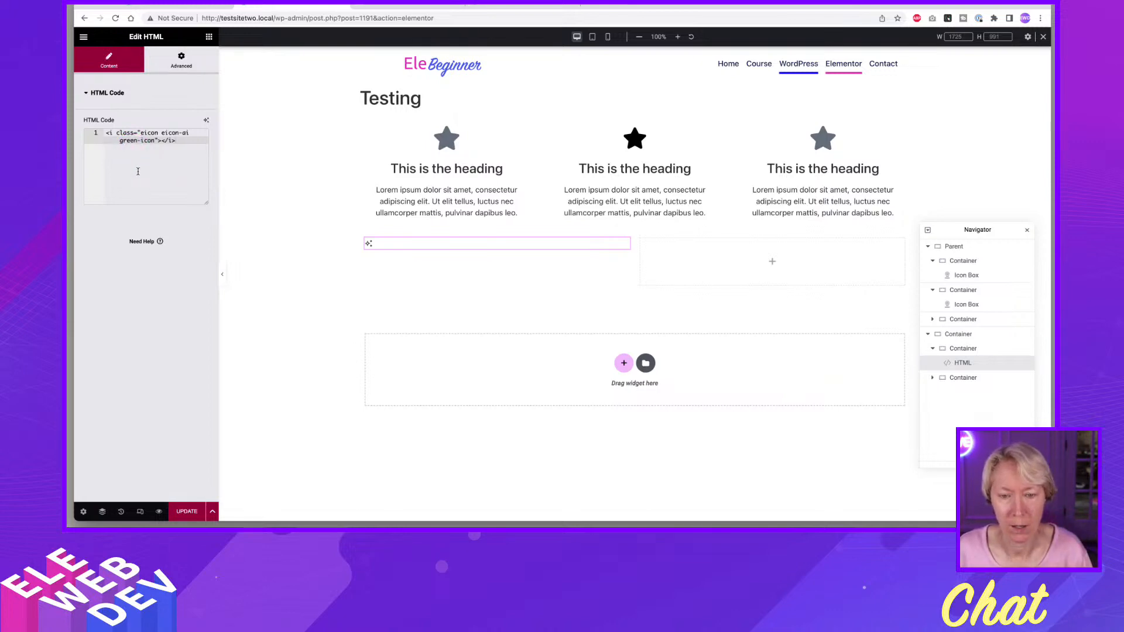
click(138, 171)
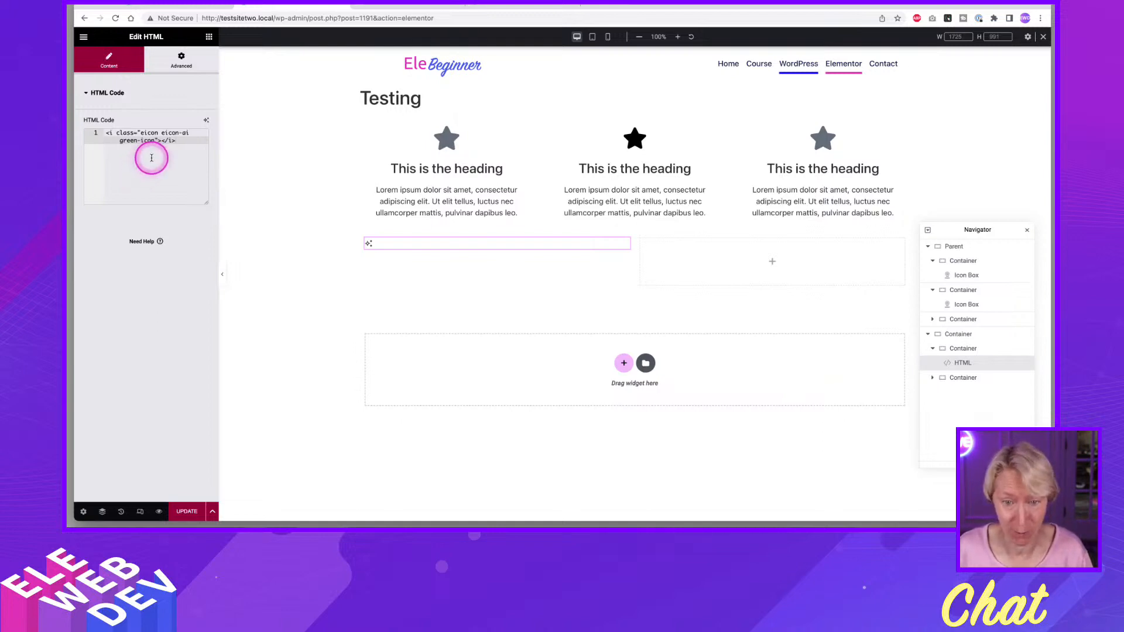
Add custom CSS to the HTML widget with a .green-icon rule that sets color:green.
click(176, 62)
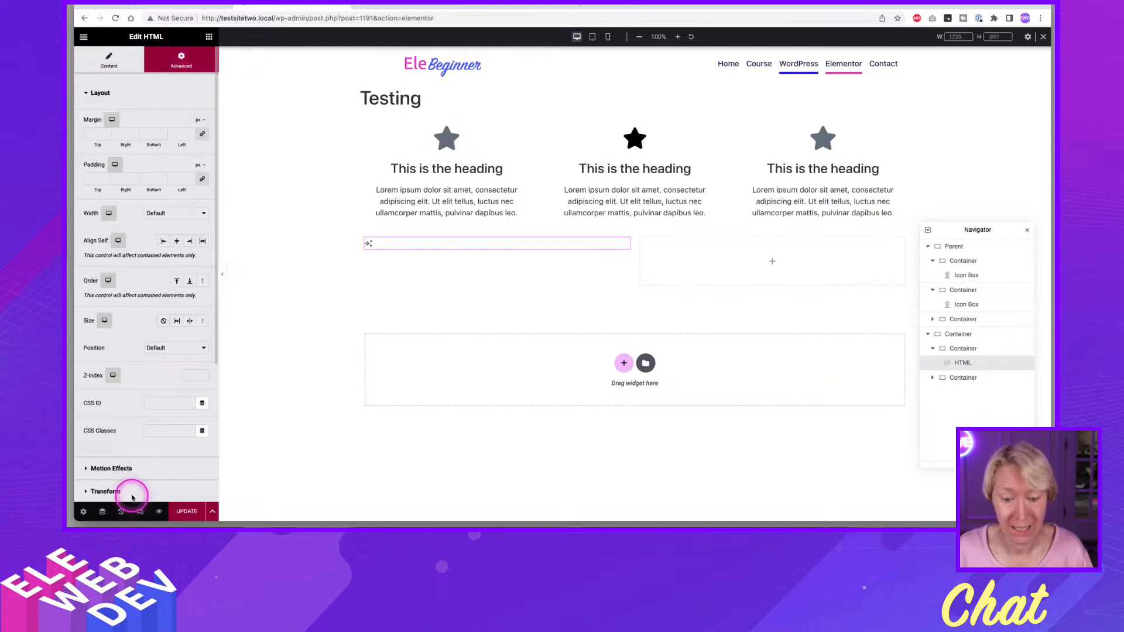
scroll(126, 469, down, 5)
click(115, 431)
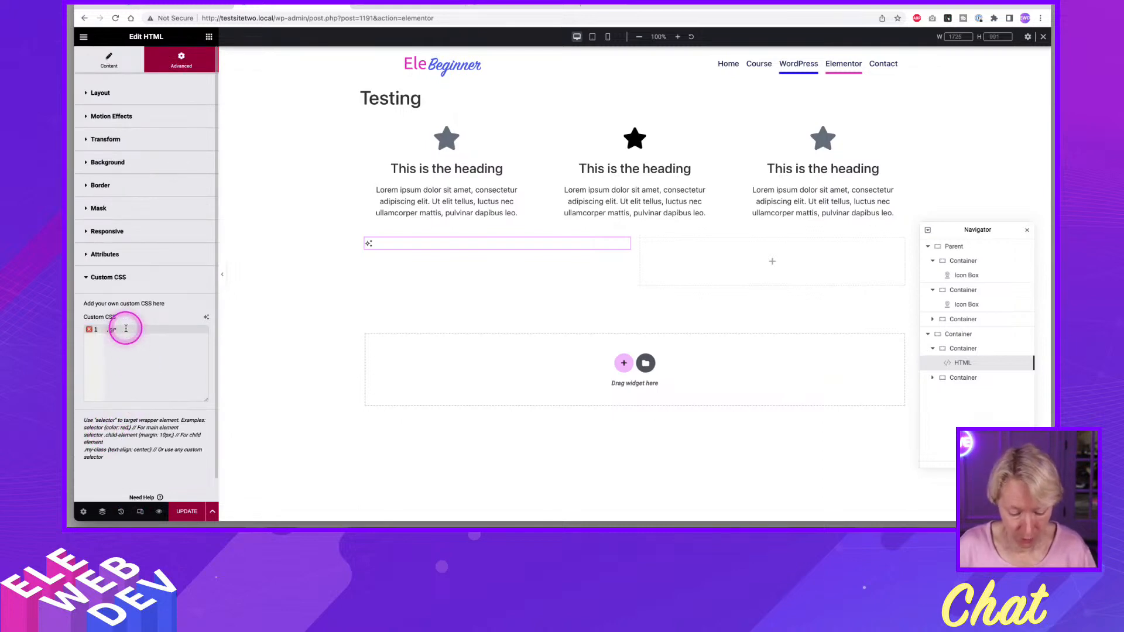
text(n-icon {)
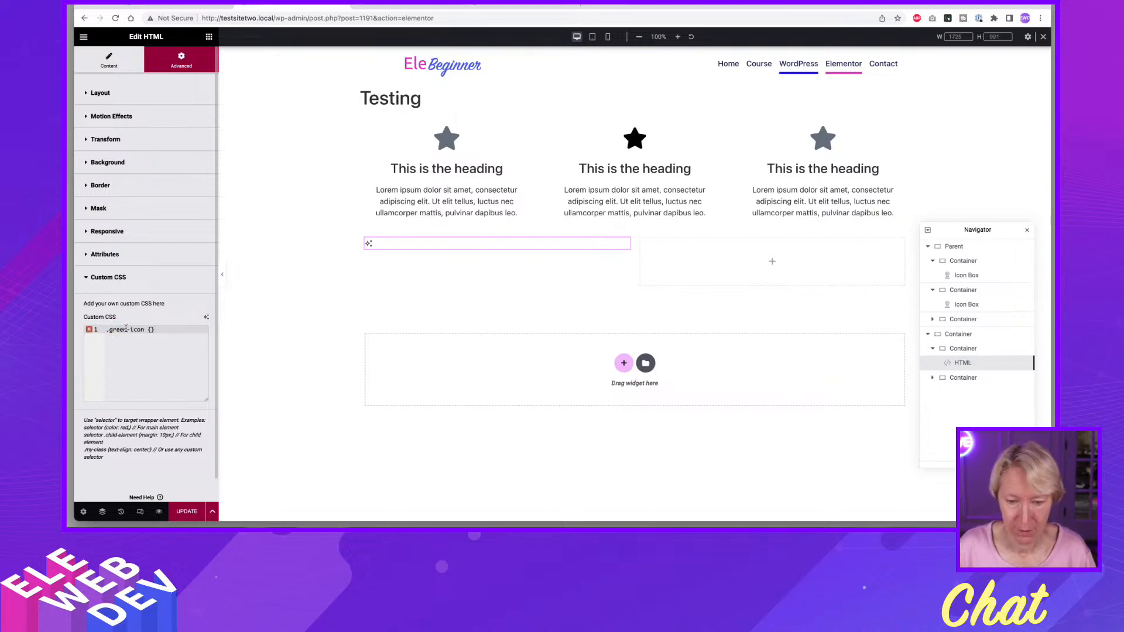
key(Return)
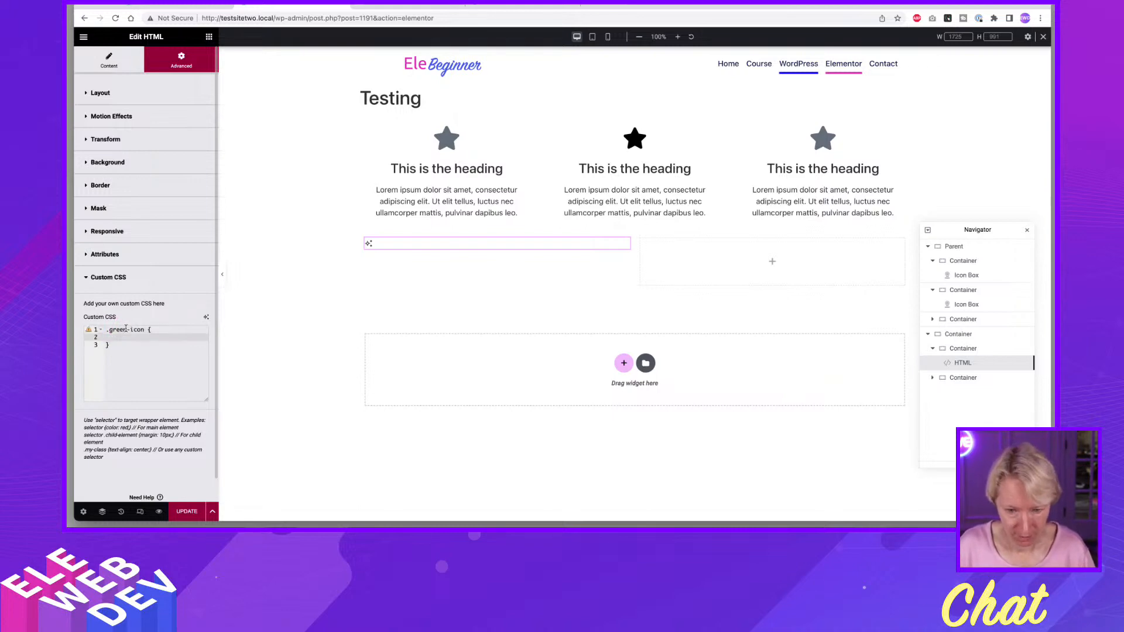
text(color:green;)
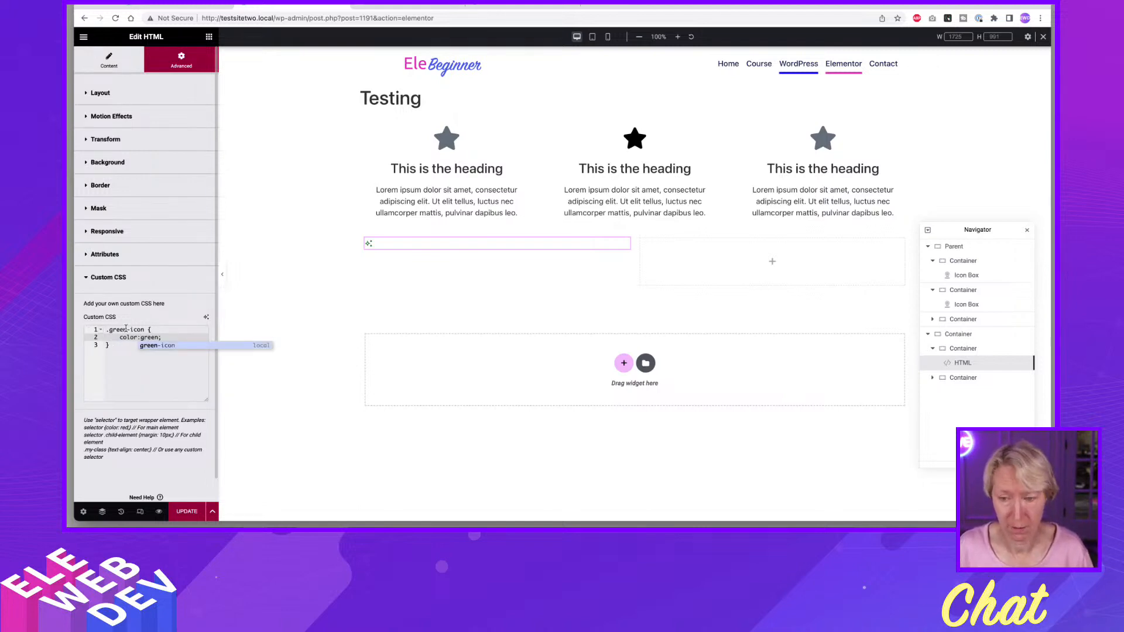
click(166, 334)
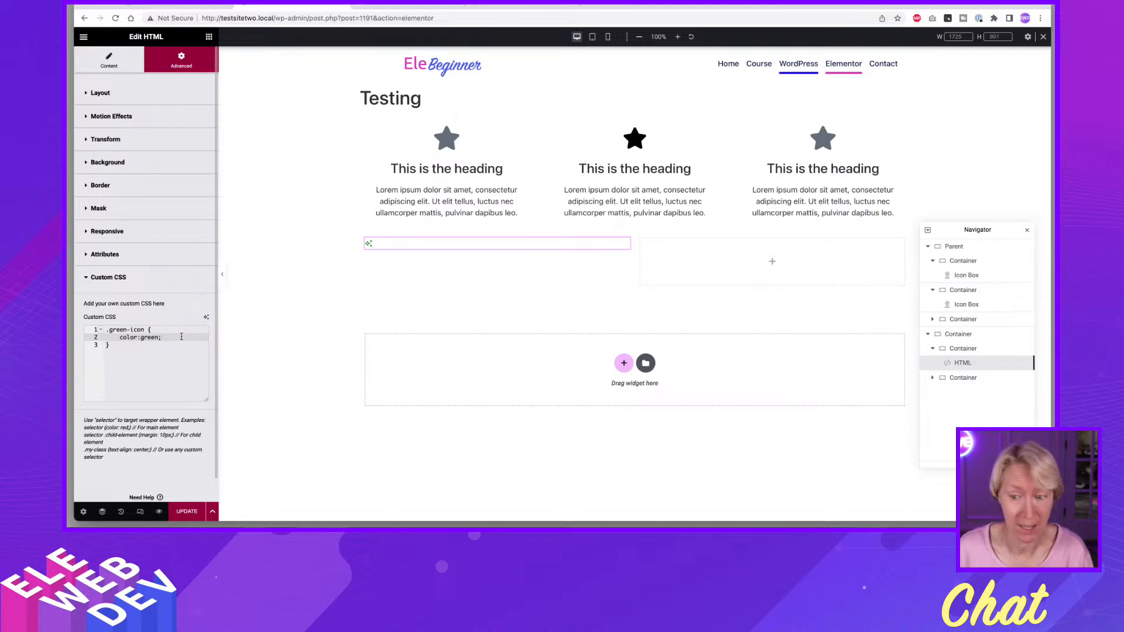
click(181, 335)
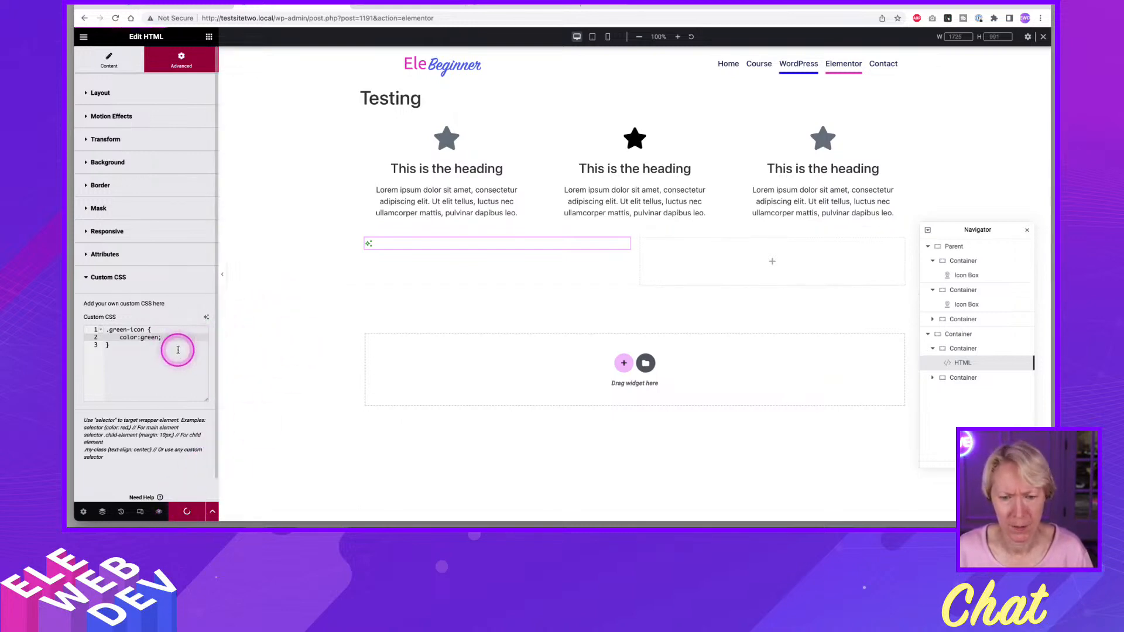
Add font-size:35px to the .green-icon rule in the HTML widget's custom CSS.
click(108, 59)
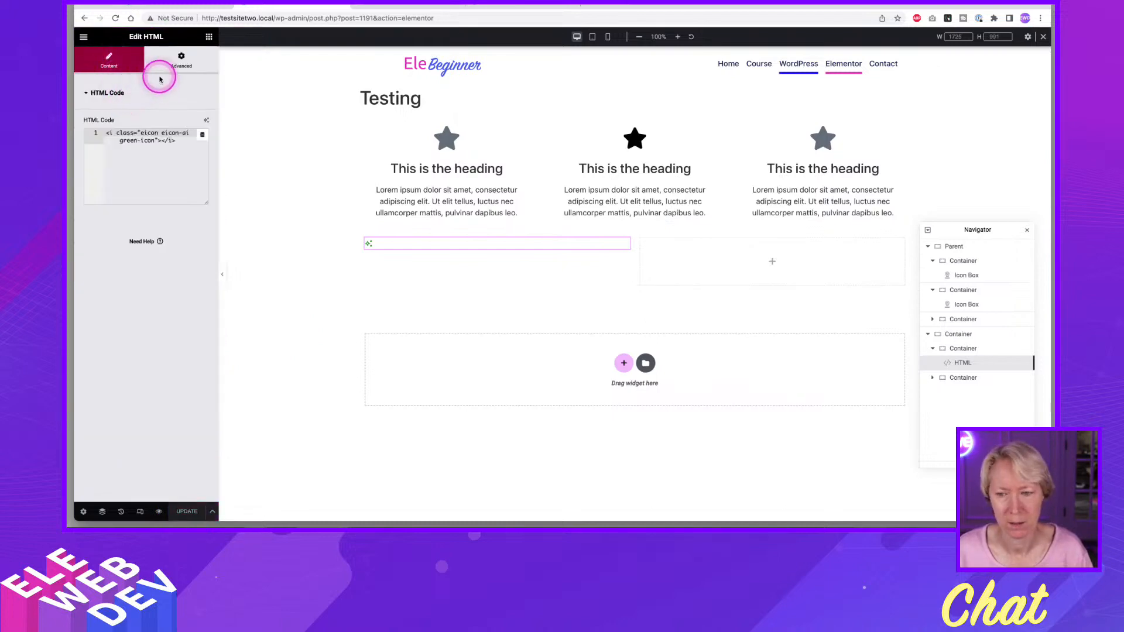
click(170, 61)
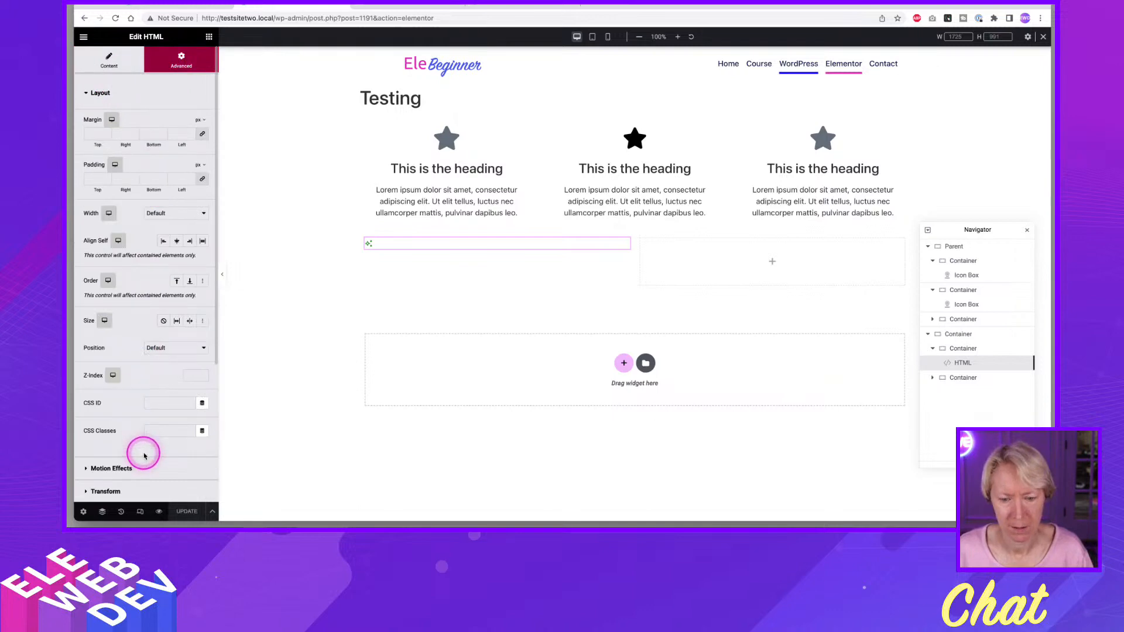
scroll(144, 456, down, 4)
click(138, 431)
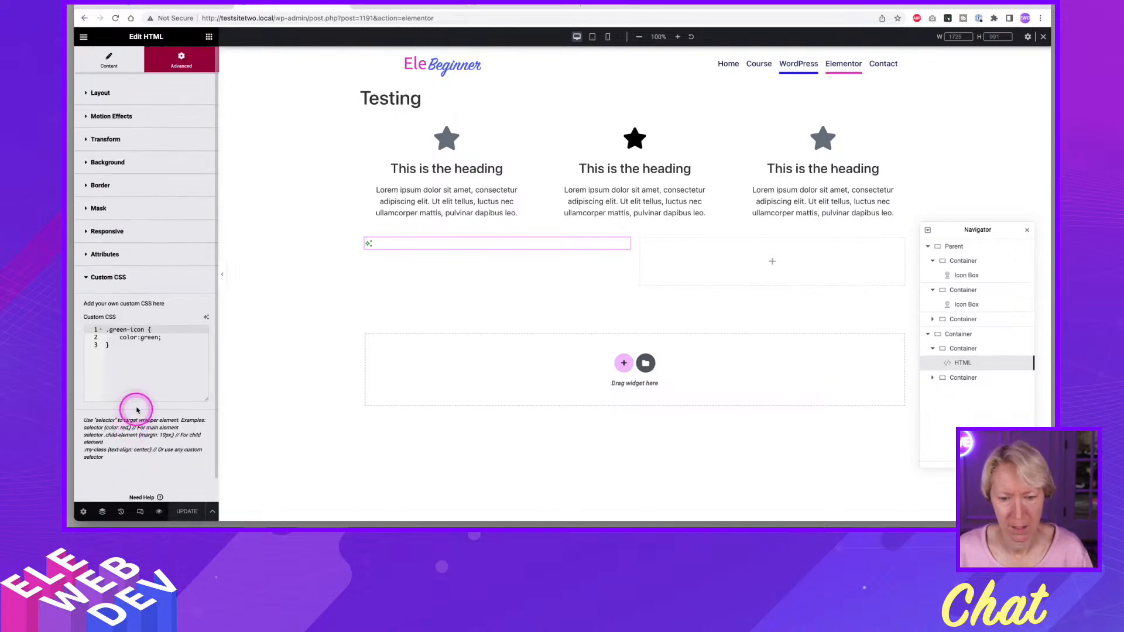
click(188, 338)
key(Return)
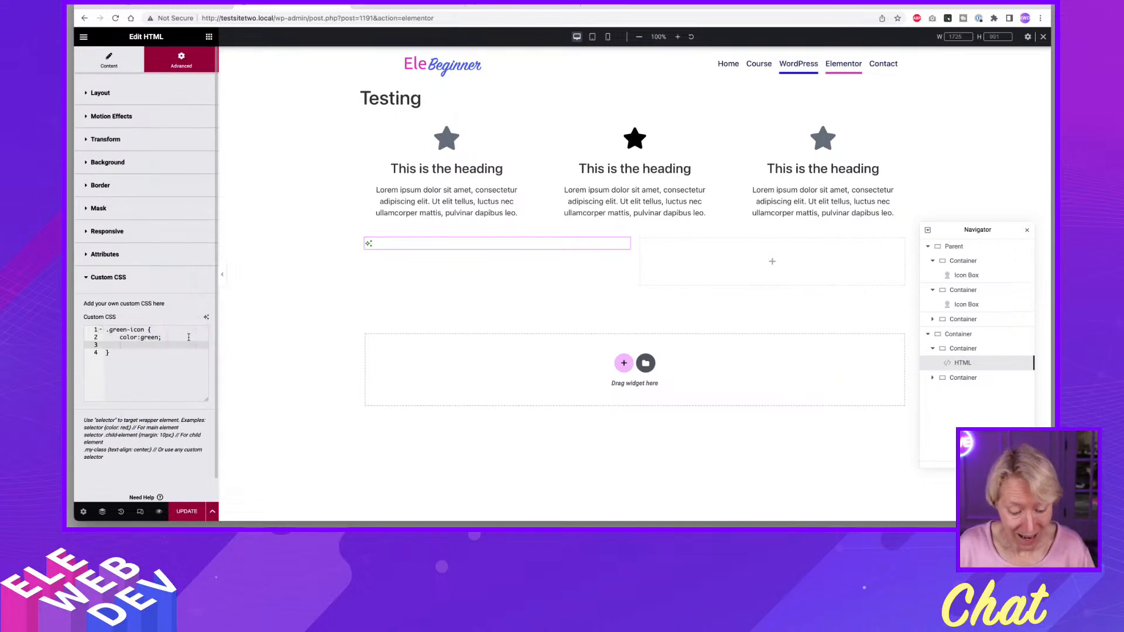
text(fon)
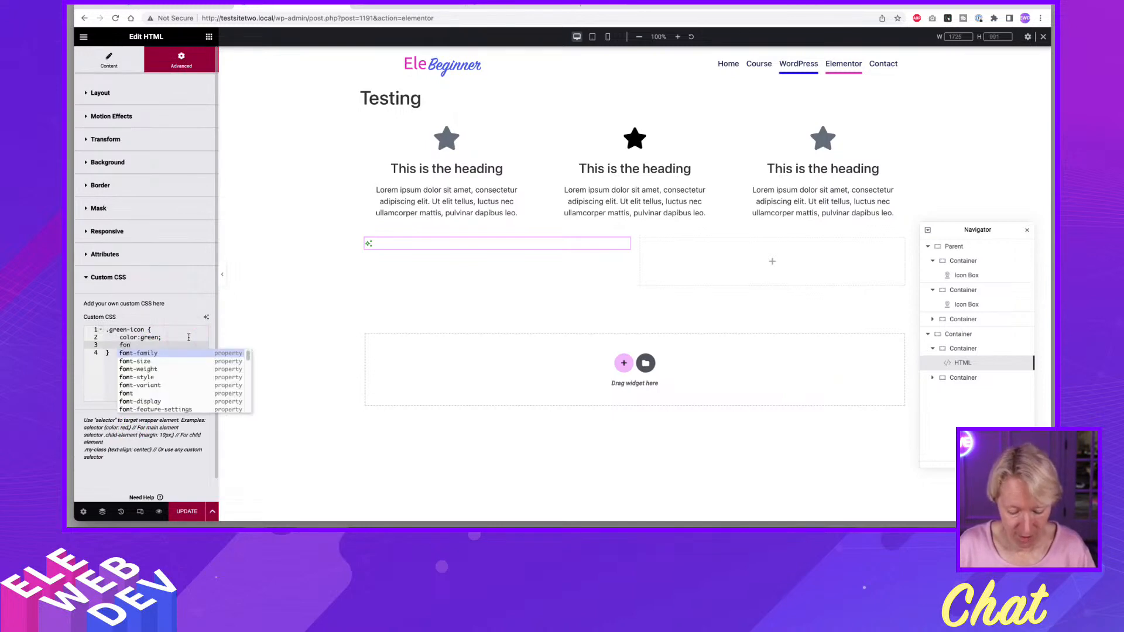
text(t-siz)
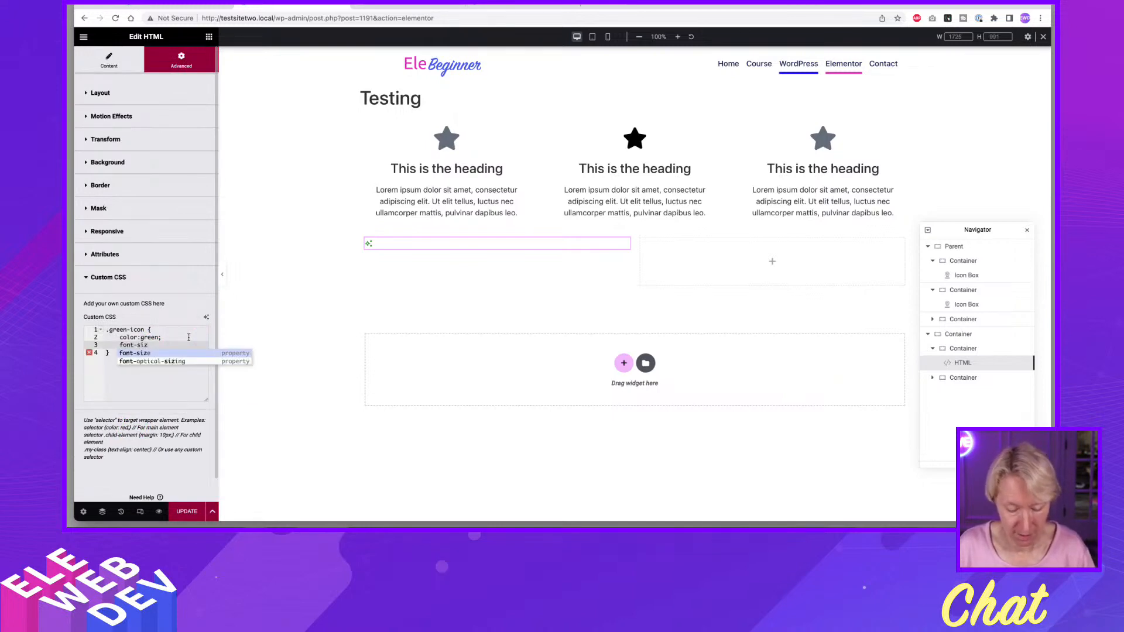
text(e:;)
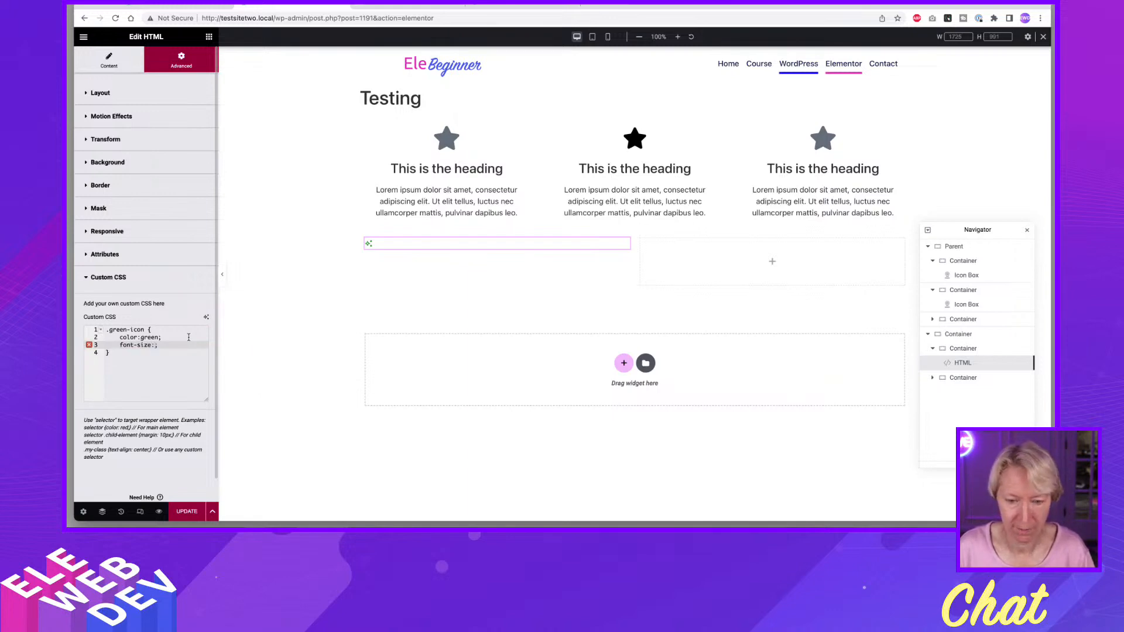
key(Return)
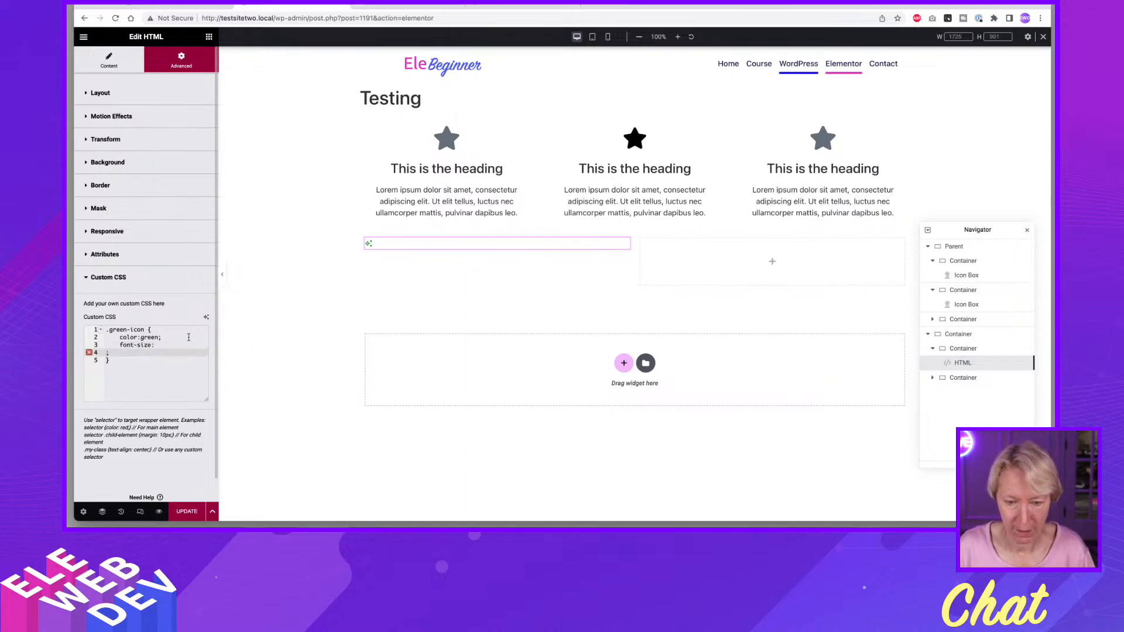
key(BackSpace)
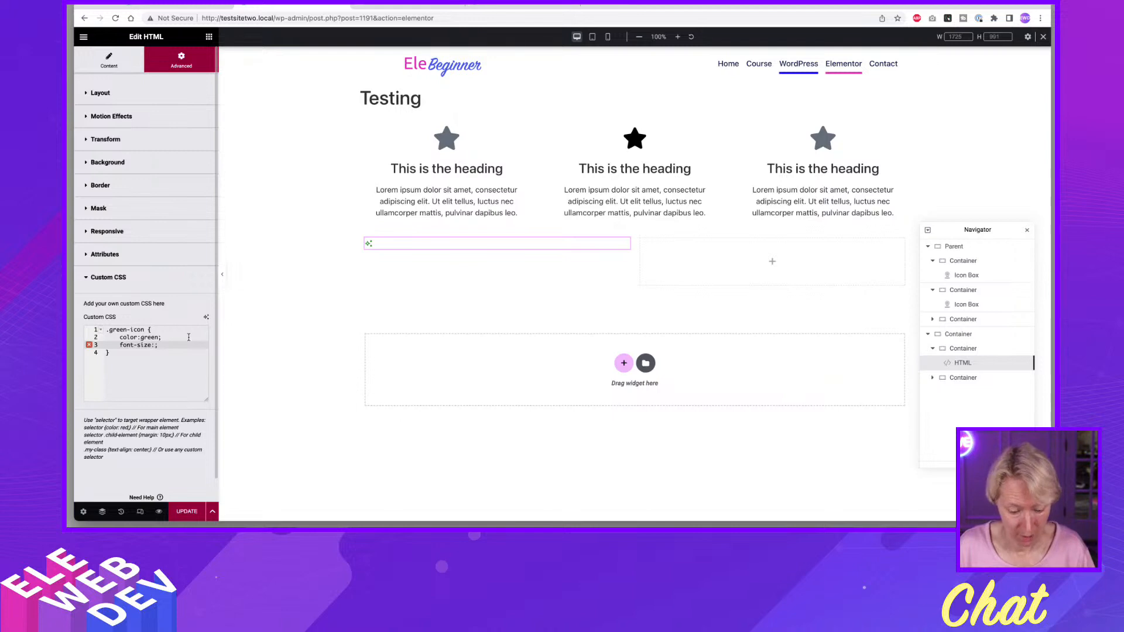
text(35px)
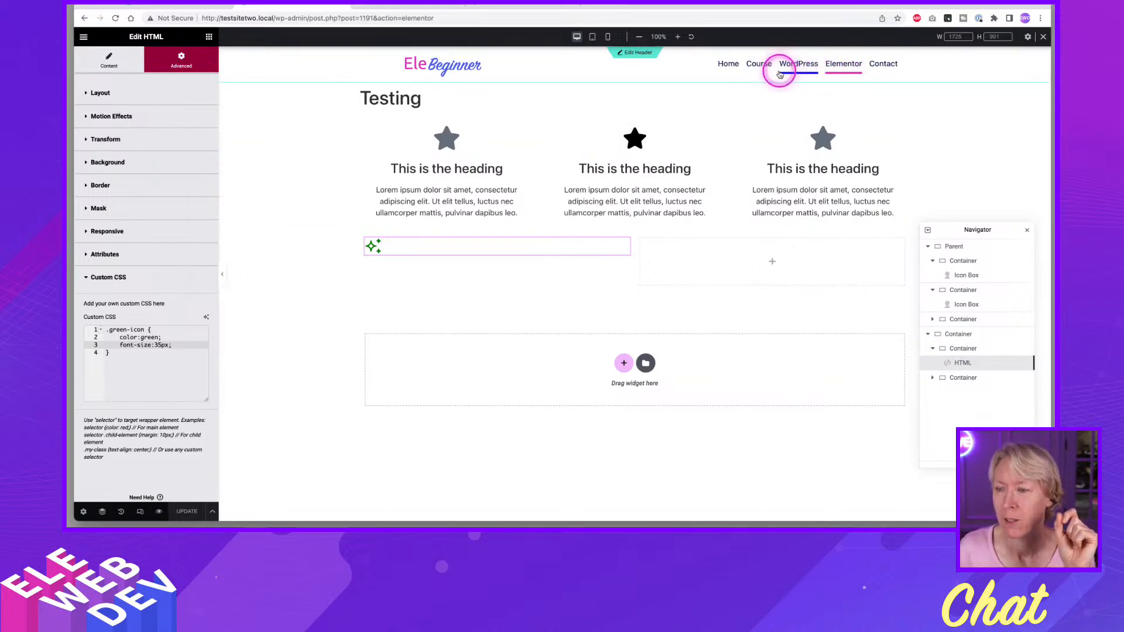
Switch to editing the site header and inspect the custom CSS of its WordPress Menu widget.
click(635, 54)
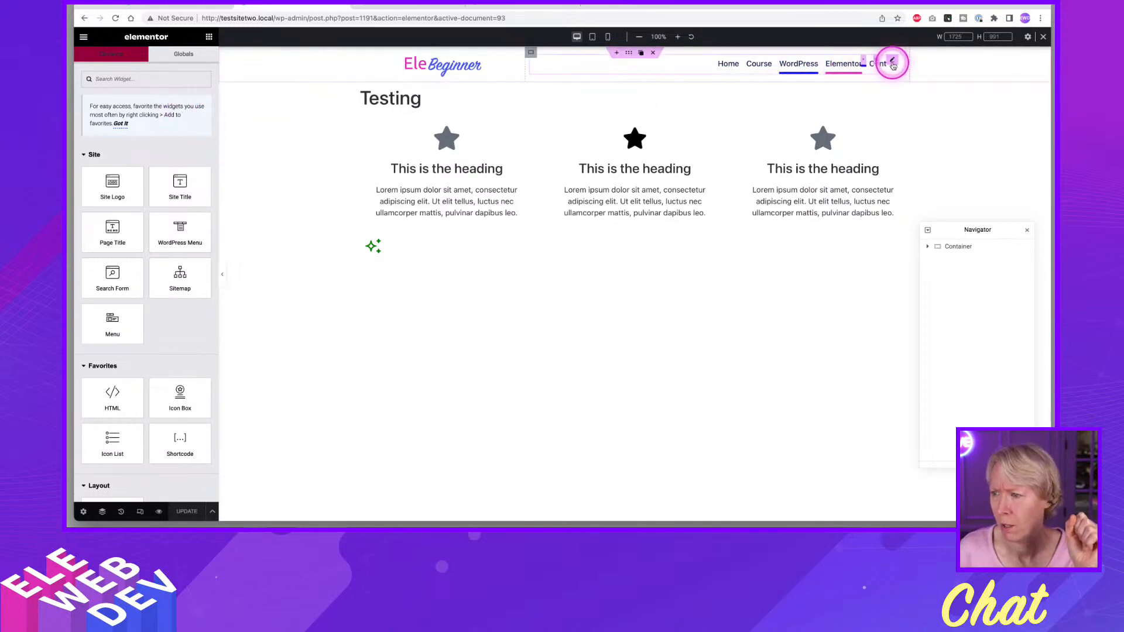
right_click(893, 61)
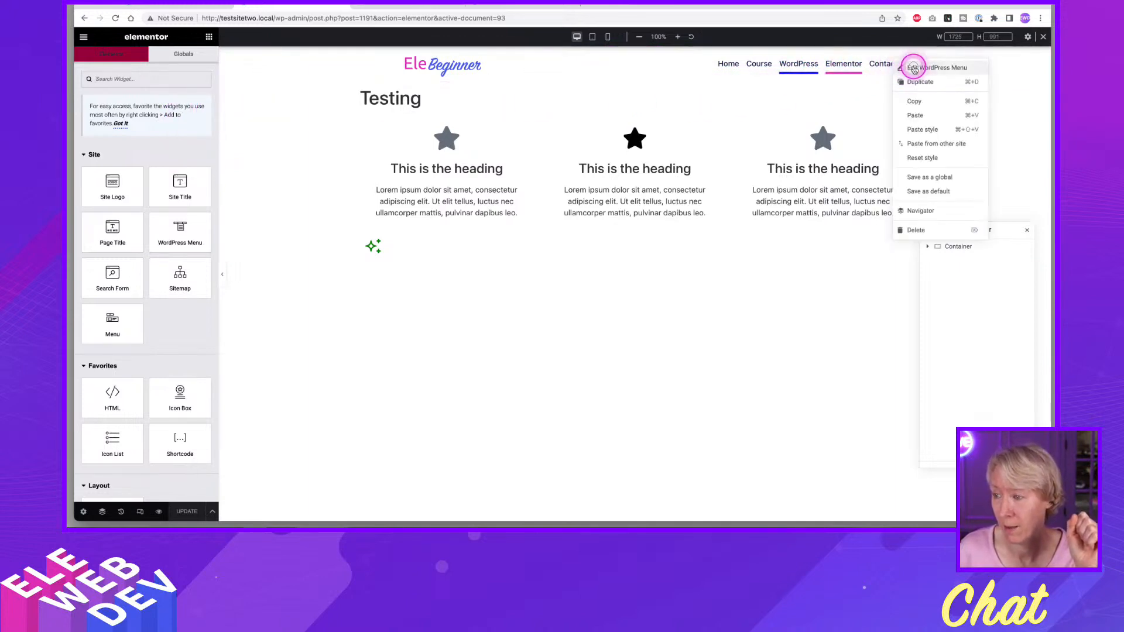
click(909, 68)
click(192, 60)
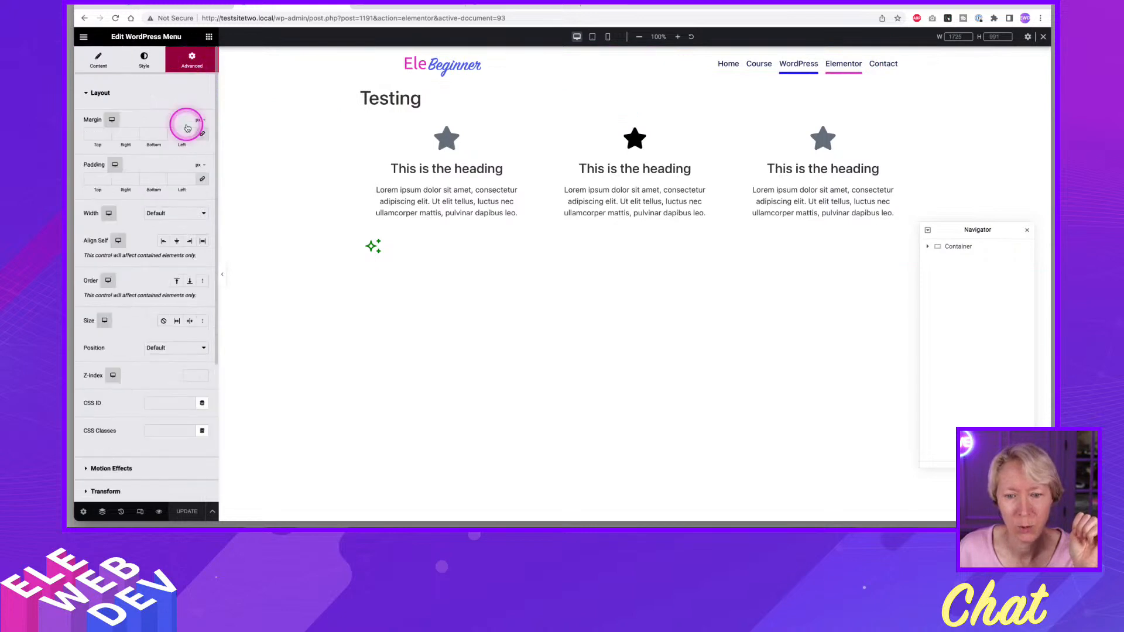
scroll(174, 322, down, 5)
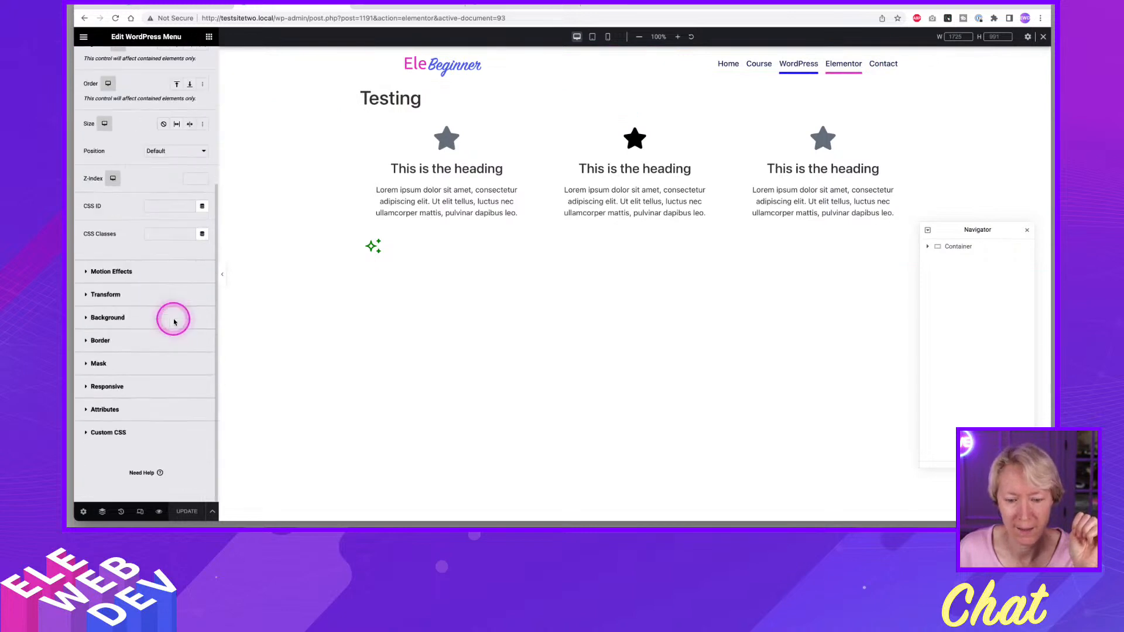
click(115, 438)
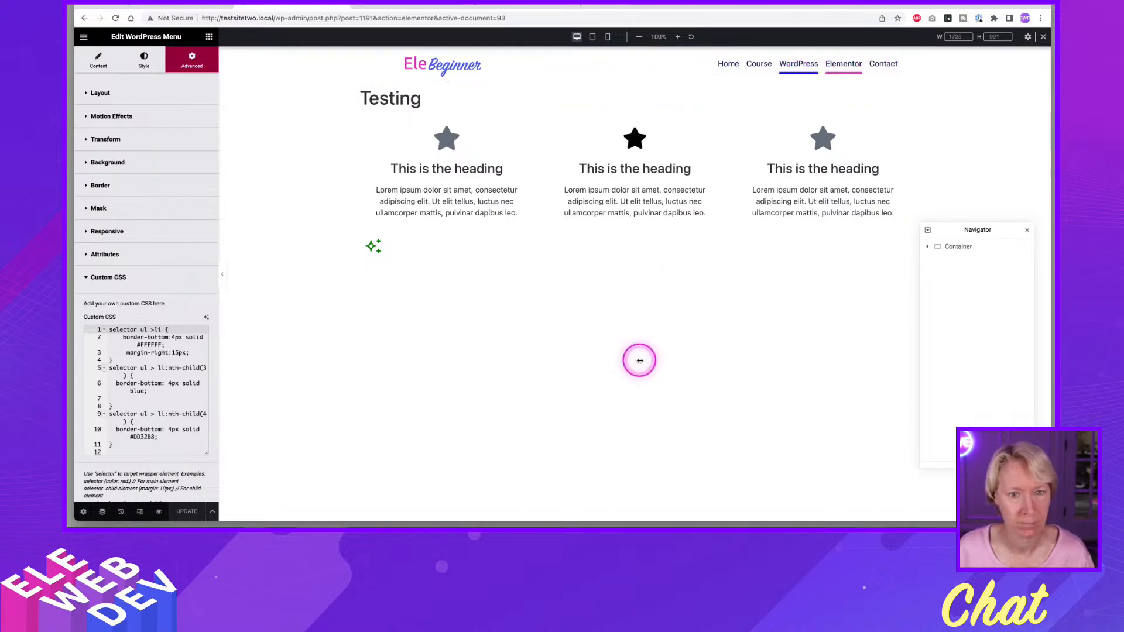
Leave the menu widget's settings, close the Navigator and return to editing the Testing page.
click(602, 381)
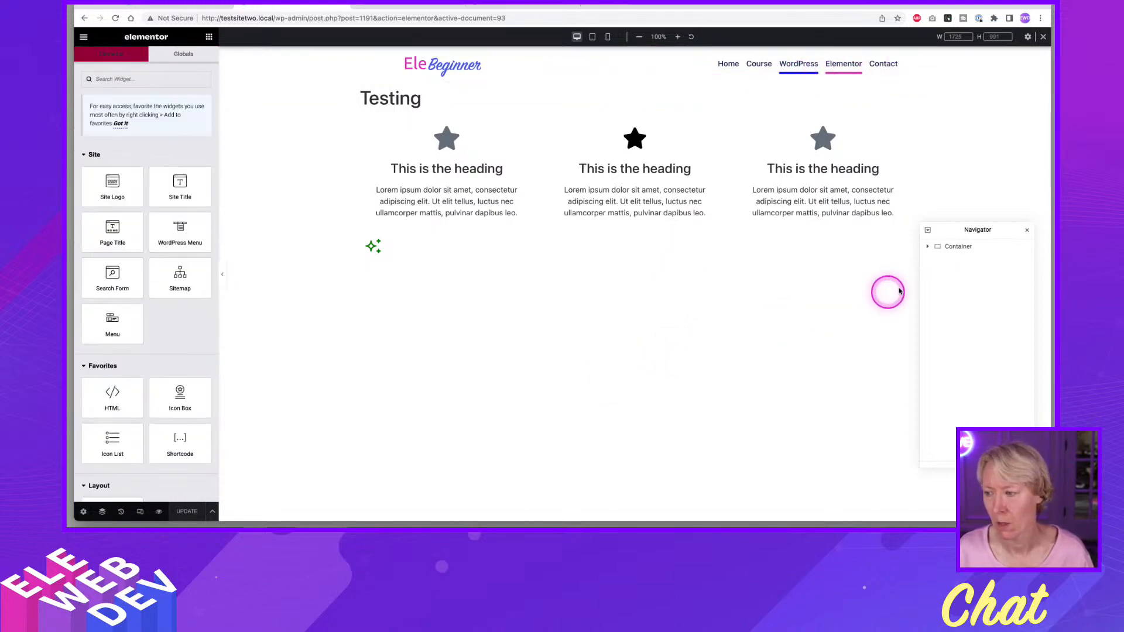
click(1027, 230)
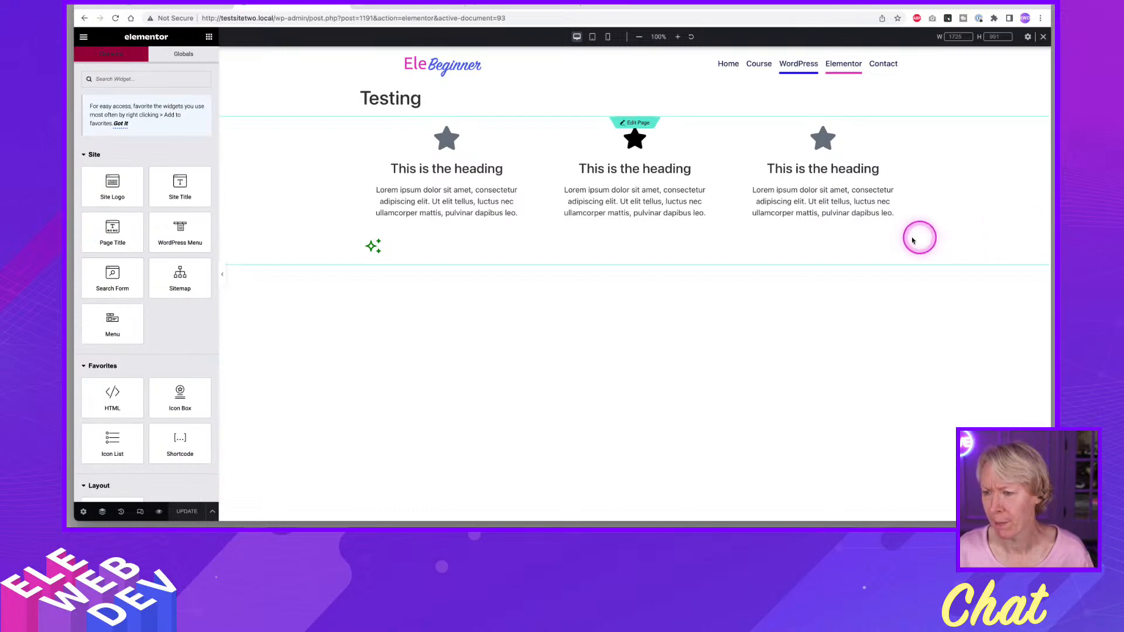
click(631, 126)
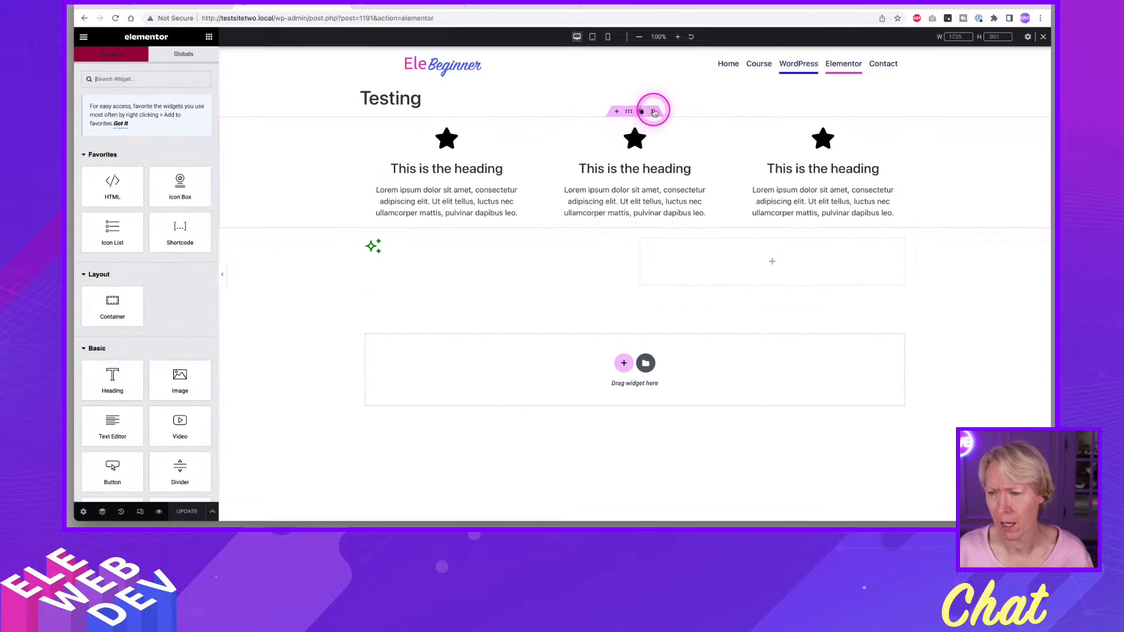
Delete the icon box container and the green icon container from the Testing page and update the page.
click(654, 112)
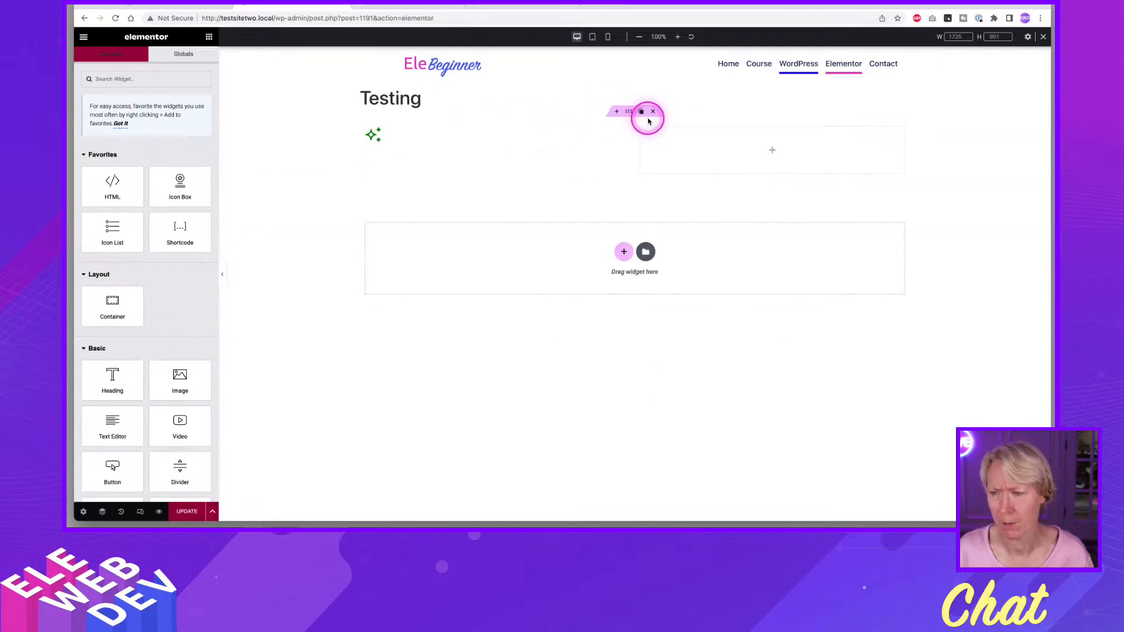
click(652, 113)
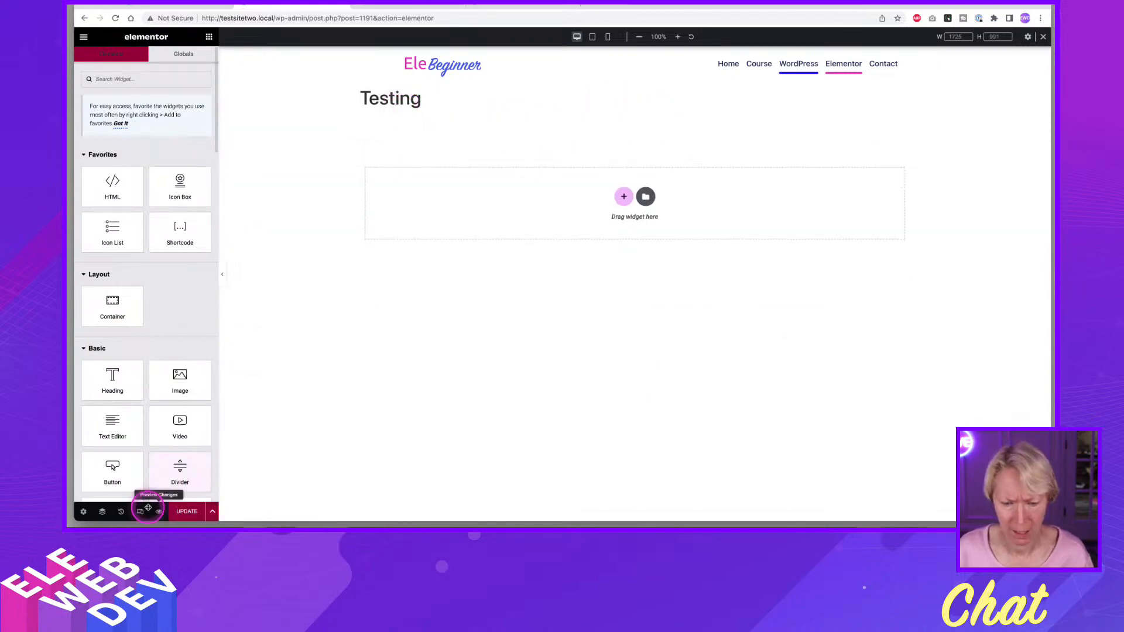
click(83, 512)
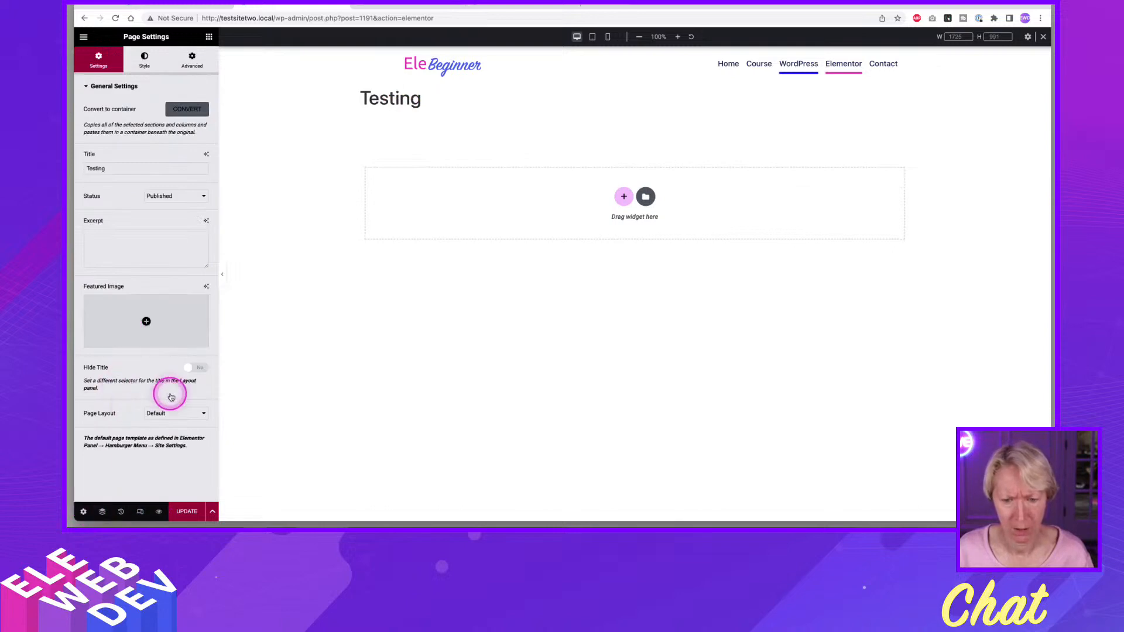
click(449, 363)
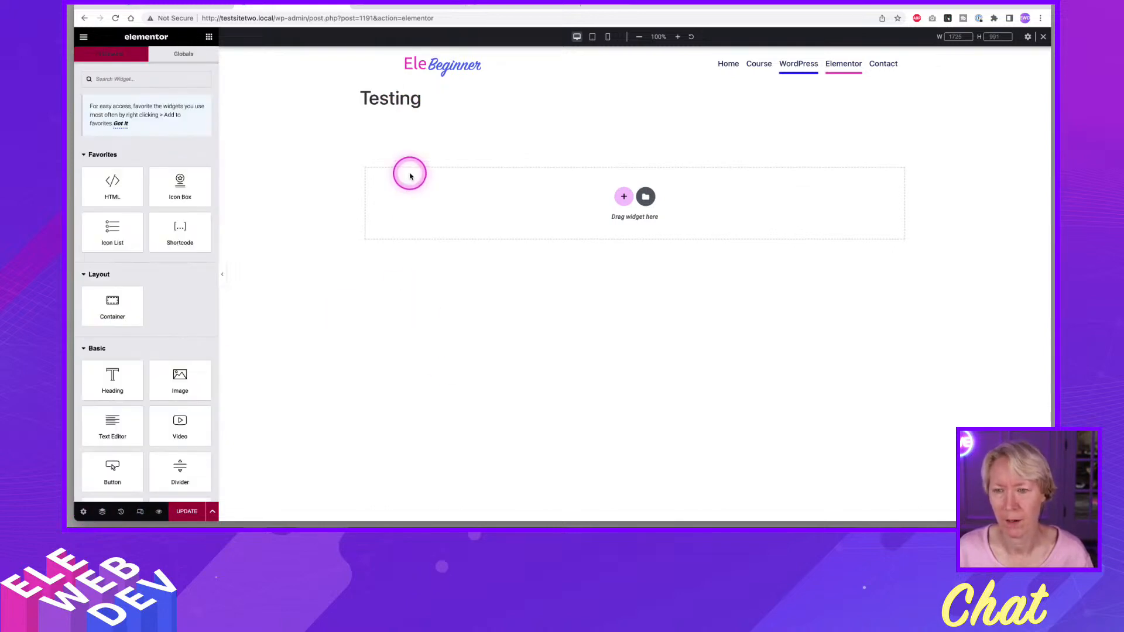
click(187, 511)
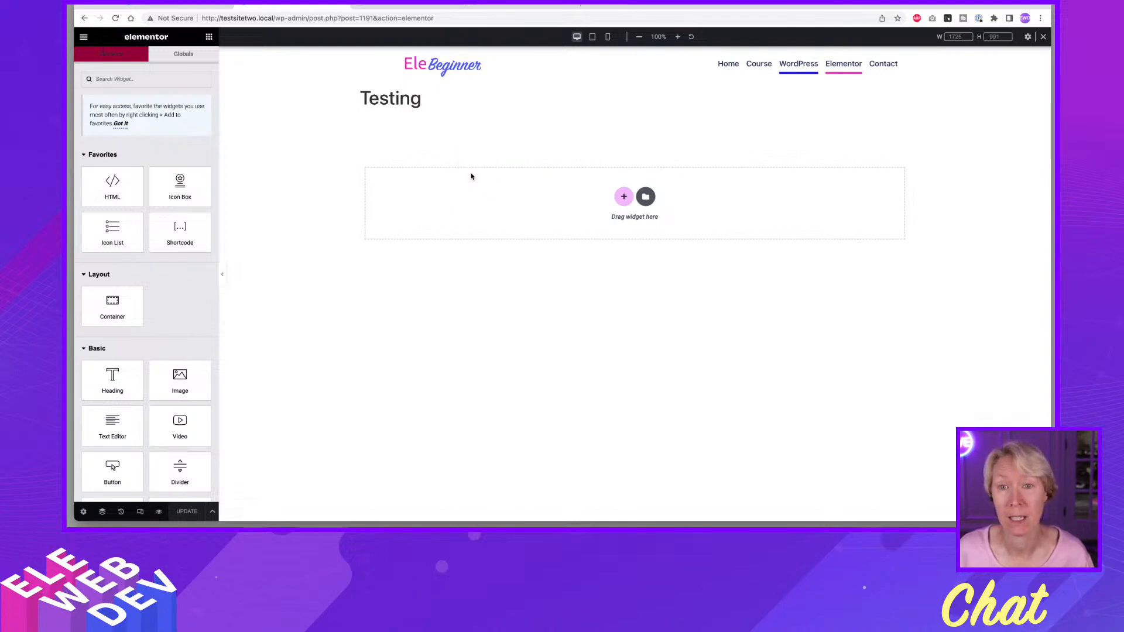
Search the Finder for "the" and open the Theme Builder in a new browser tab.
click(542, 120)
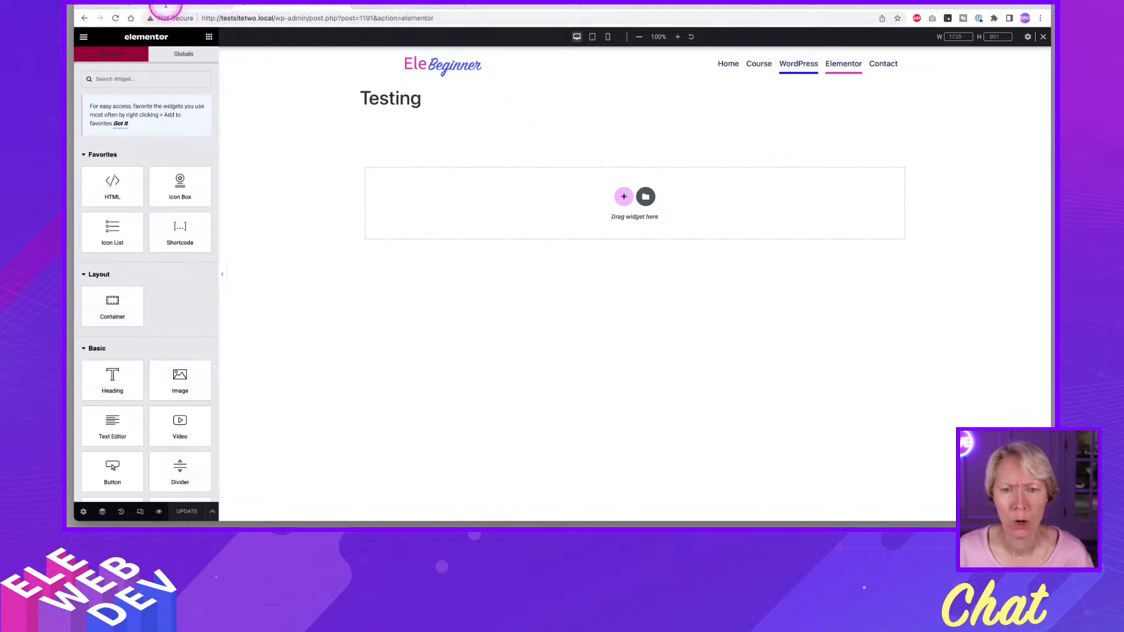
key(ctrl+e)
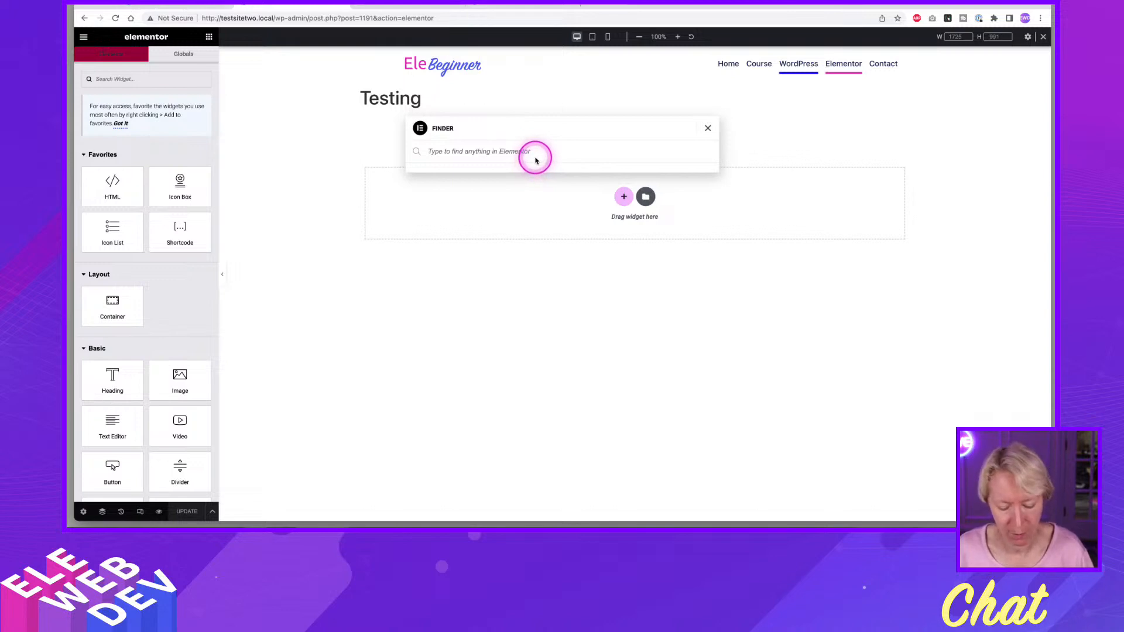
text(the)
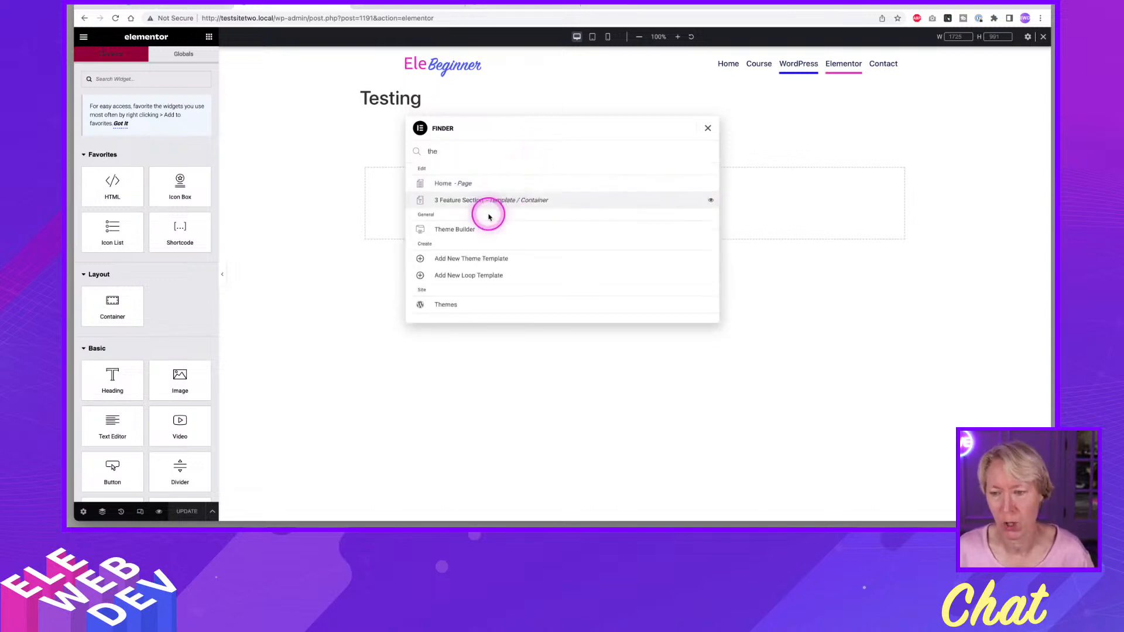
click(480, 231)
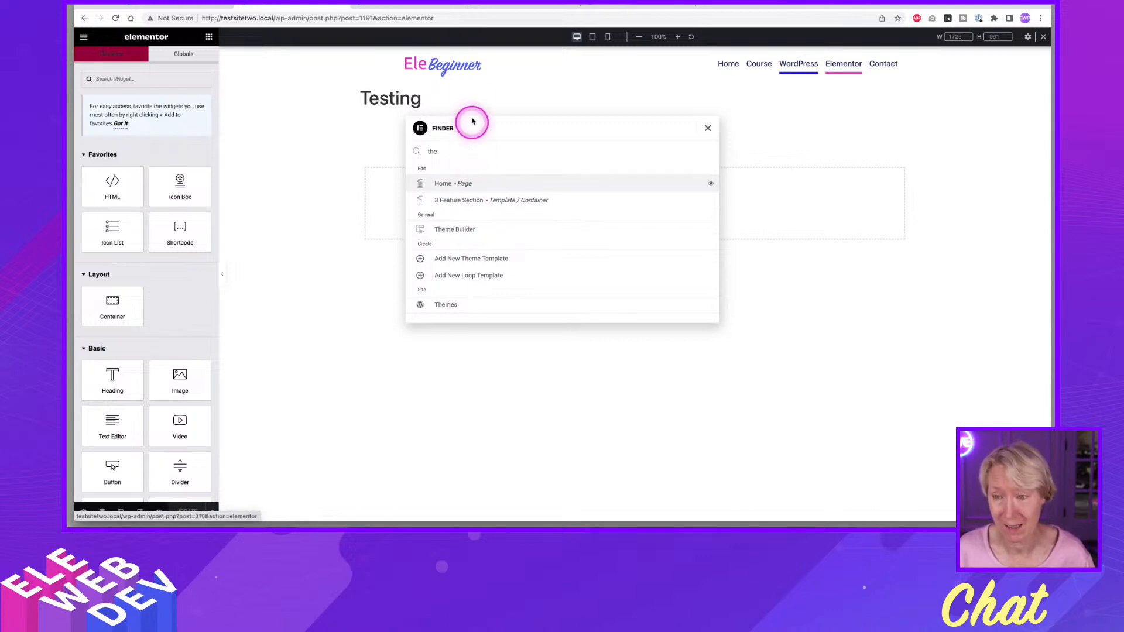
Add the Theme Builder browser tab to a new tab group and return to the page editor's tab.
right_click(413, 4)
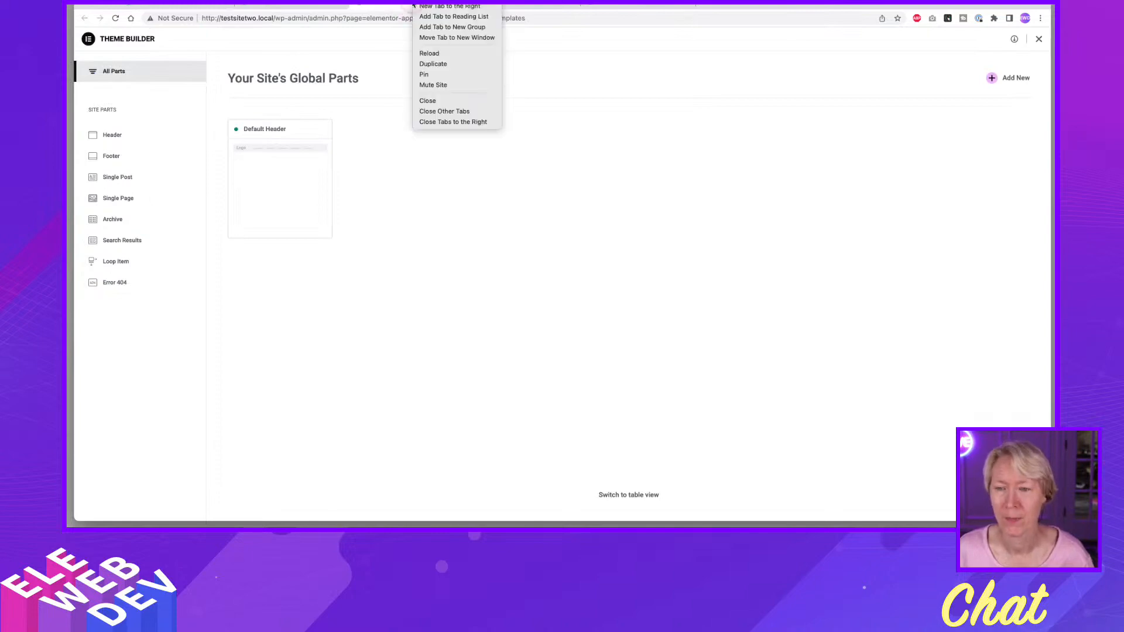
click(441, 32)
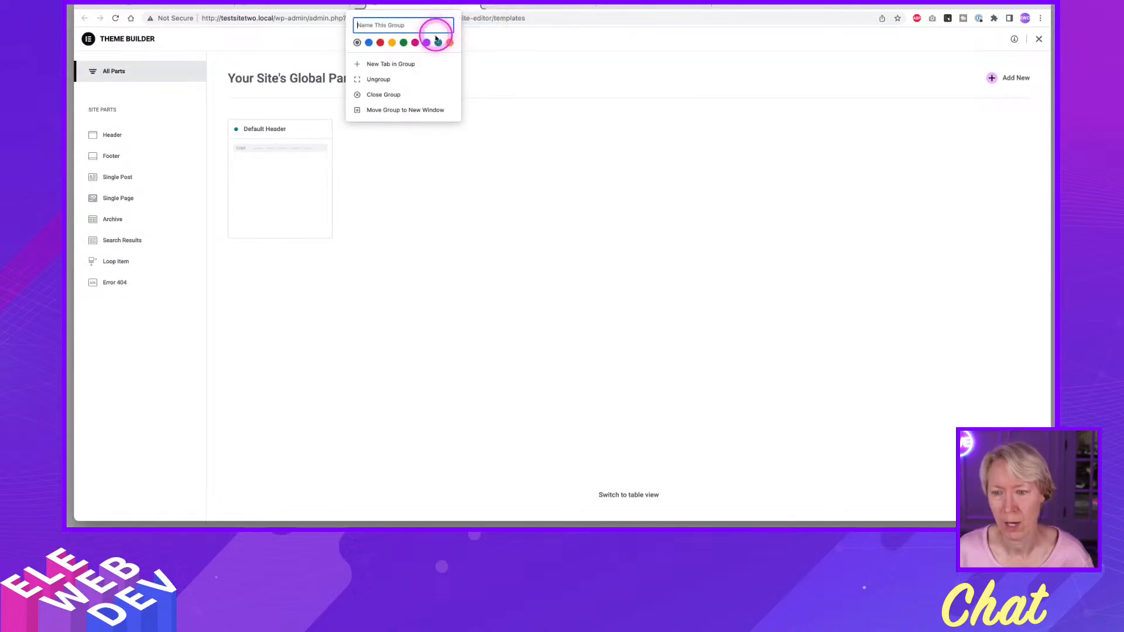
click(285, 6)
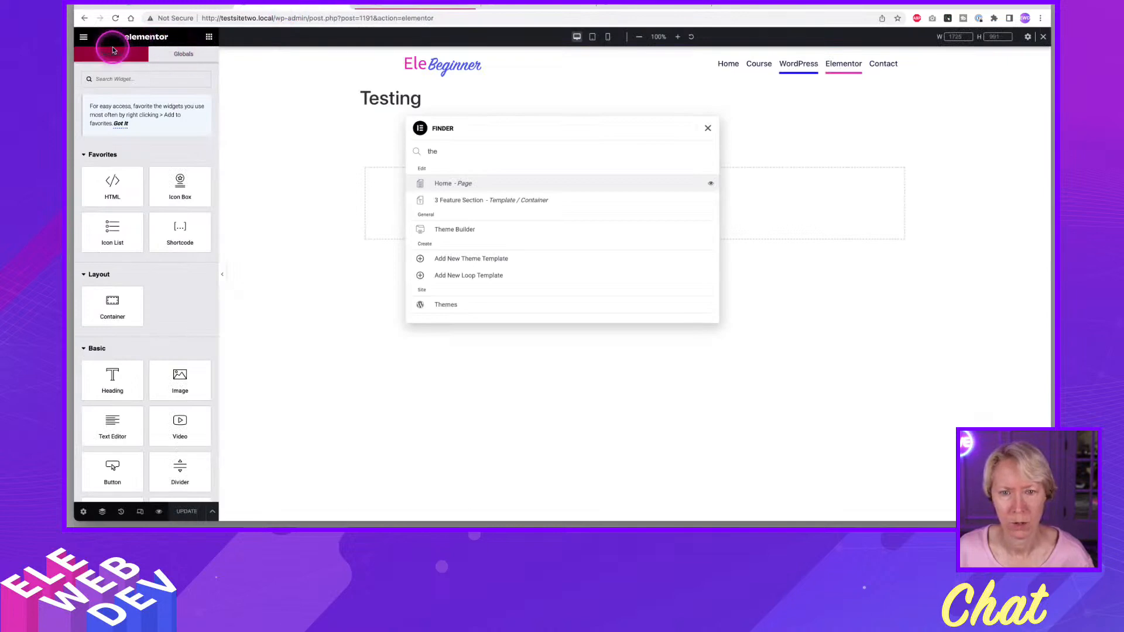
Close the Finder and exit the page editor to the WordPress Pages list.
click(98, 94)
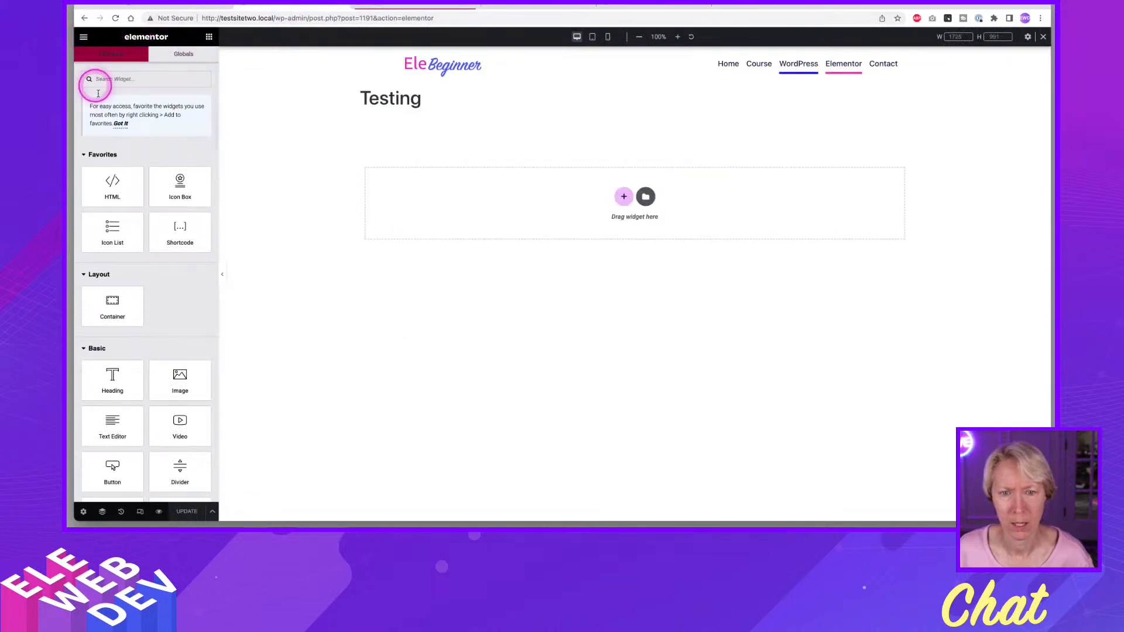
click(83, 38)
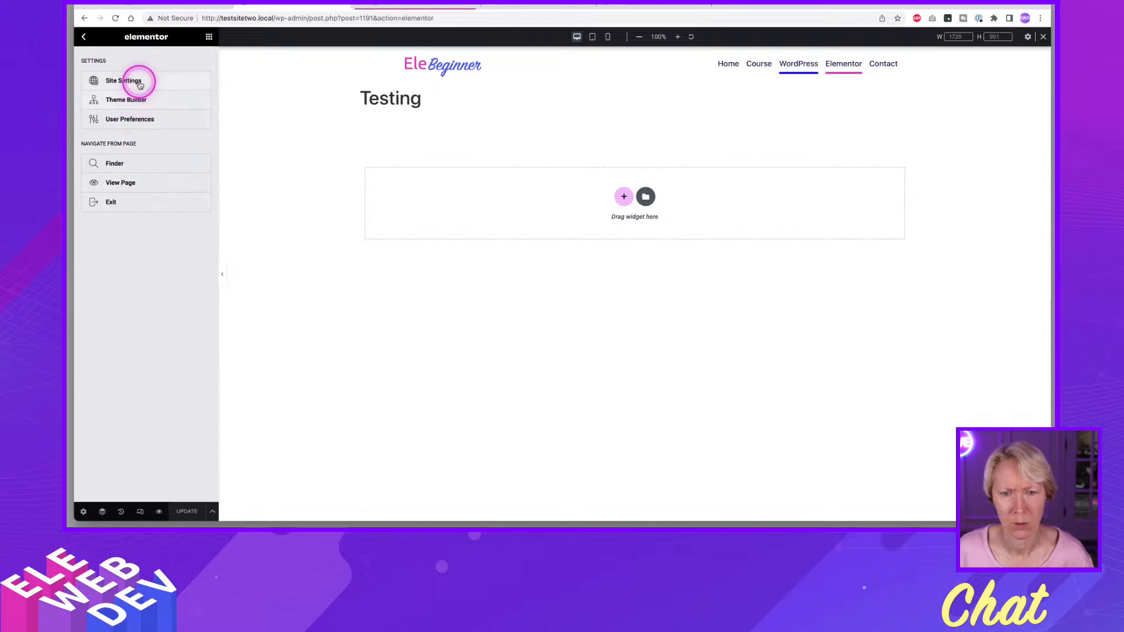
click(124, 203)
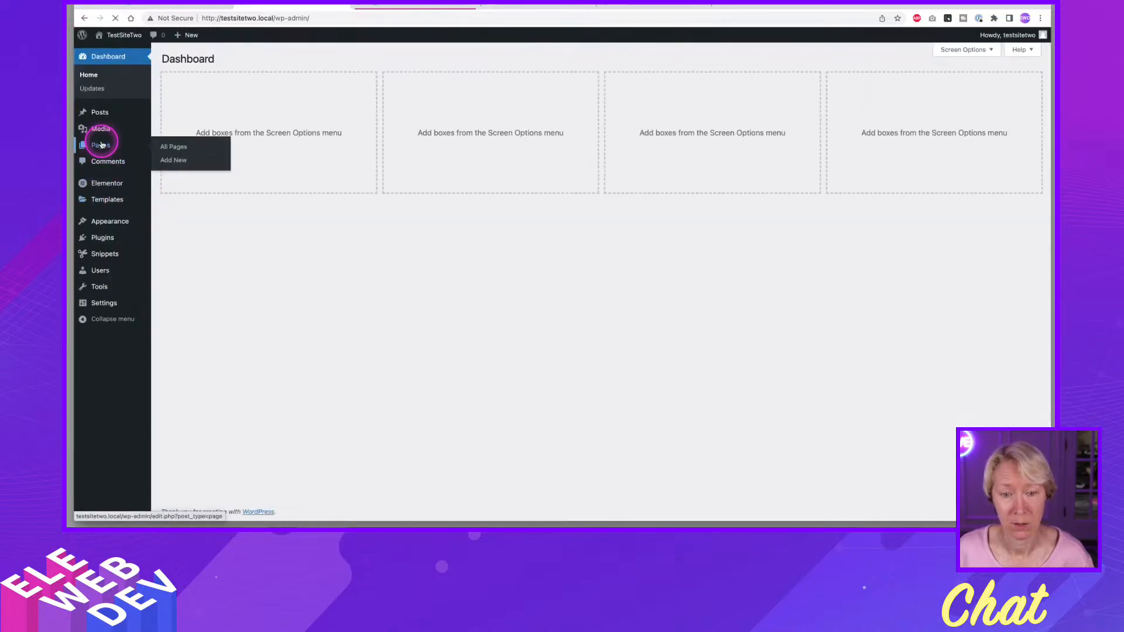
click(106, 143)
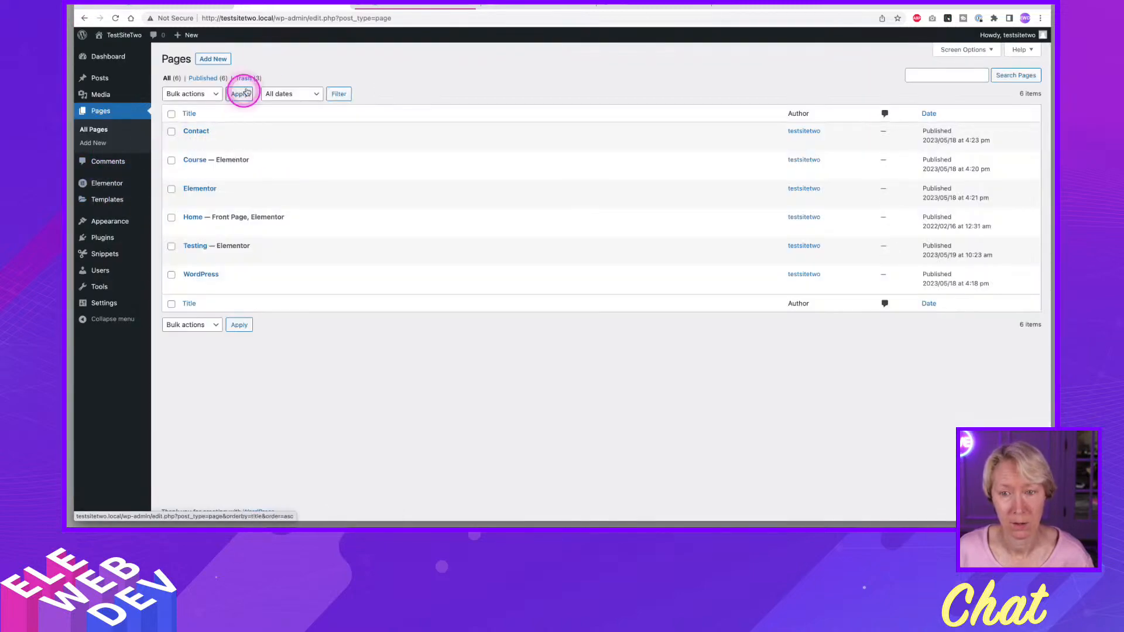
Add the WordPress Pages browser tab to a new unnamed tab group coloured blue.
right_click(284, 7)
mouse_move(340, 26)
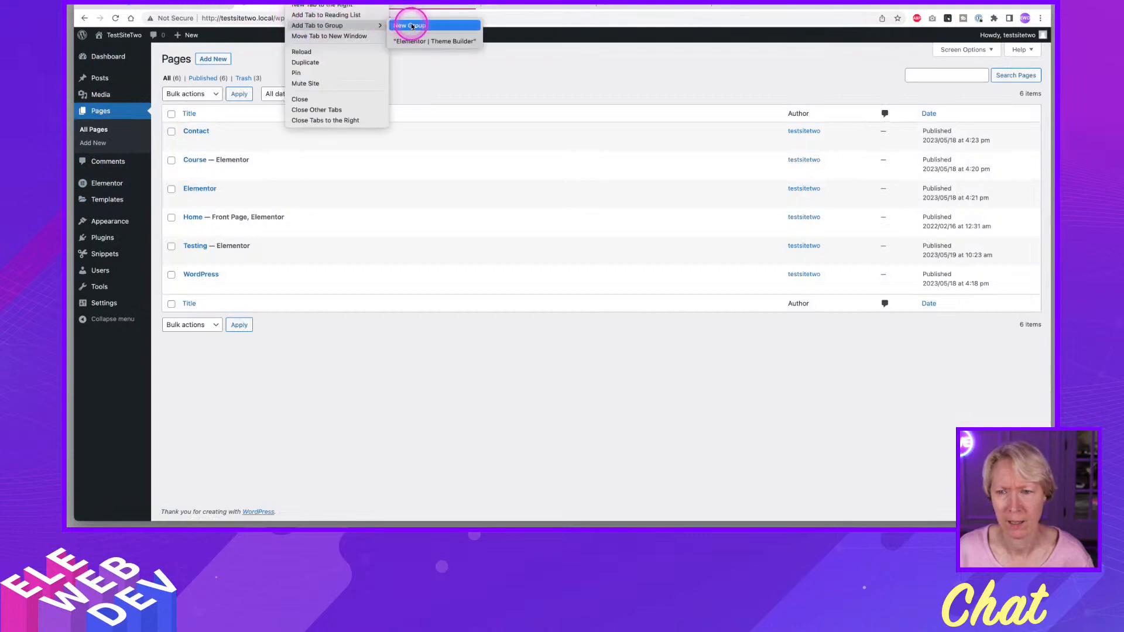
click(413, 26)
click(253, 43)
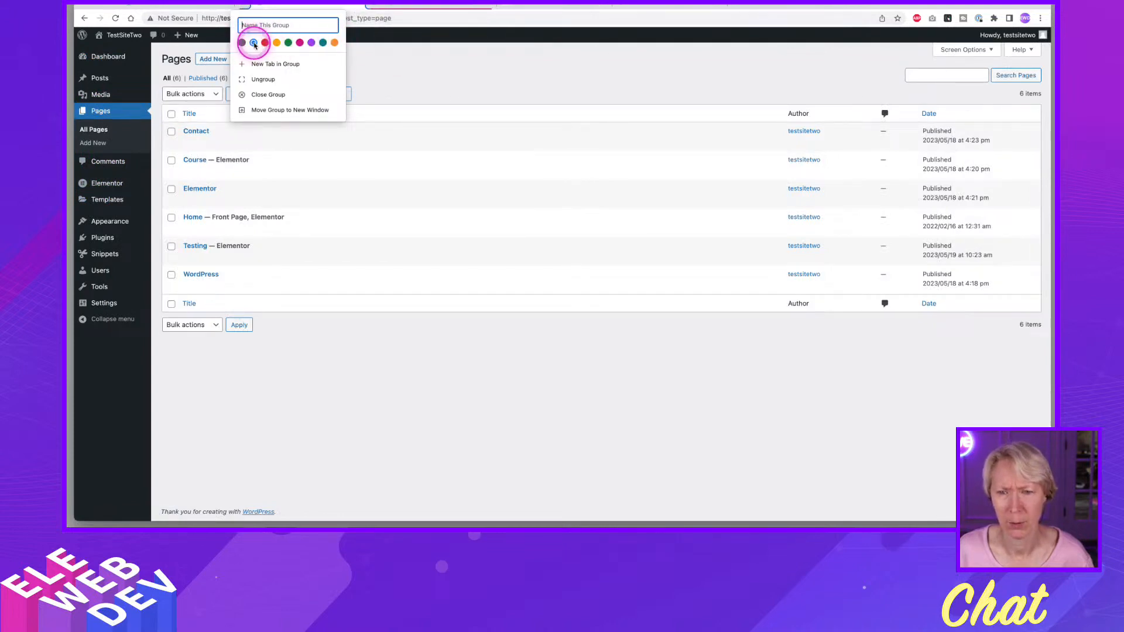
click(604, 5)
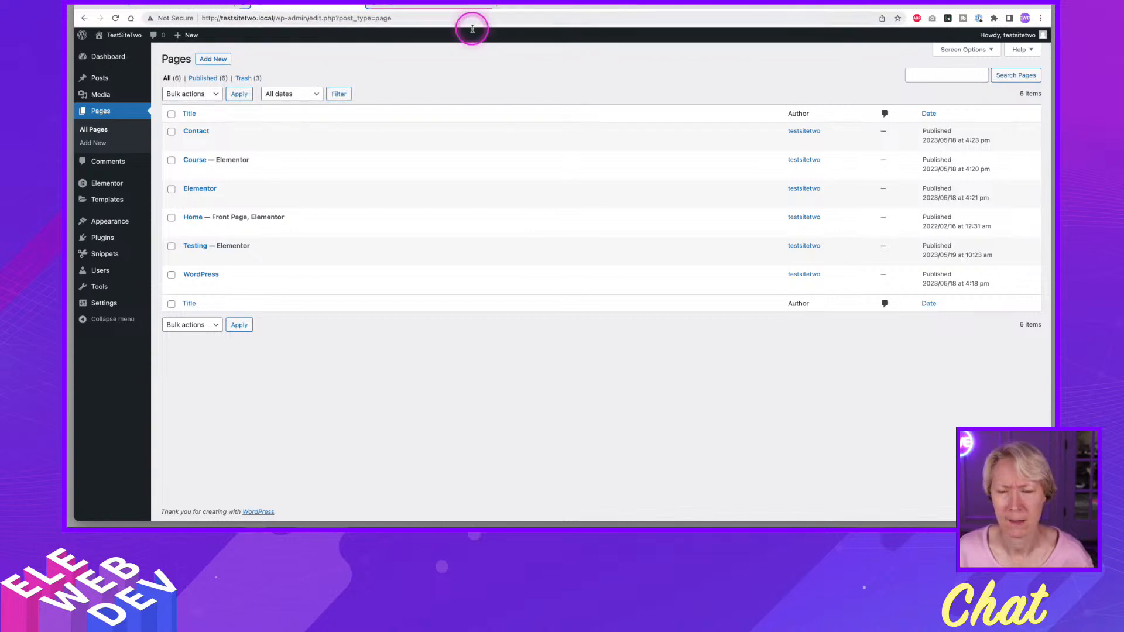
mouse_move(323, 279)
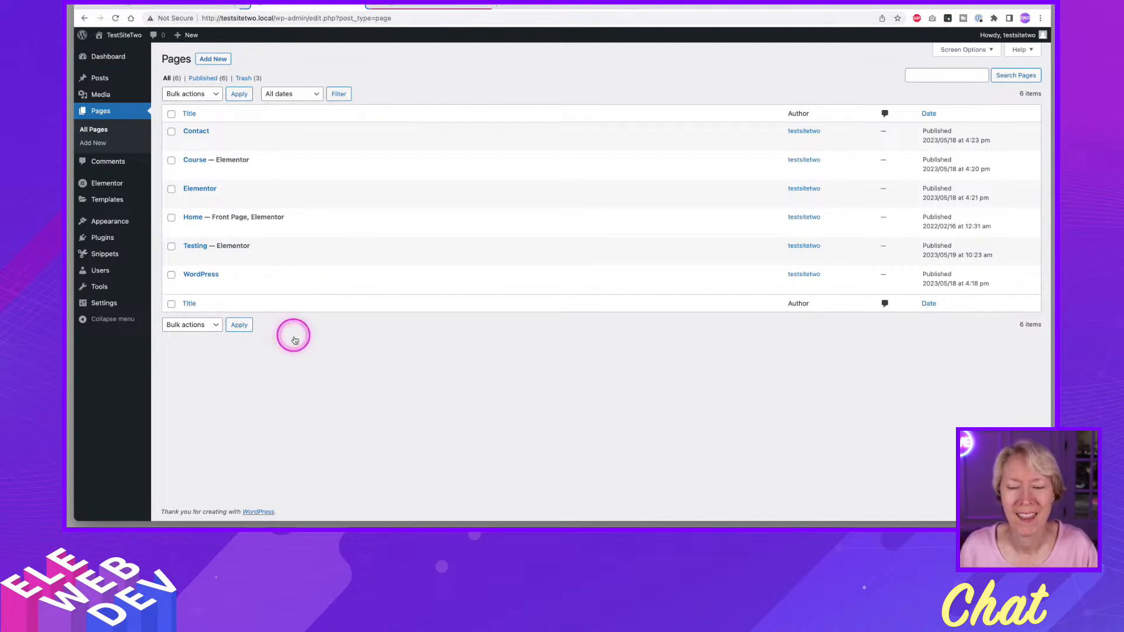
mouse_move(303, 160)
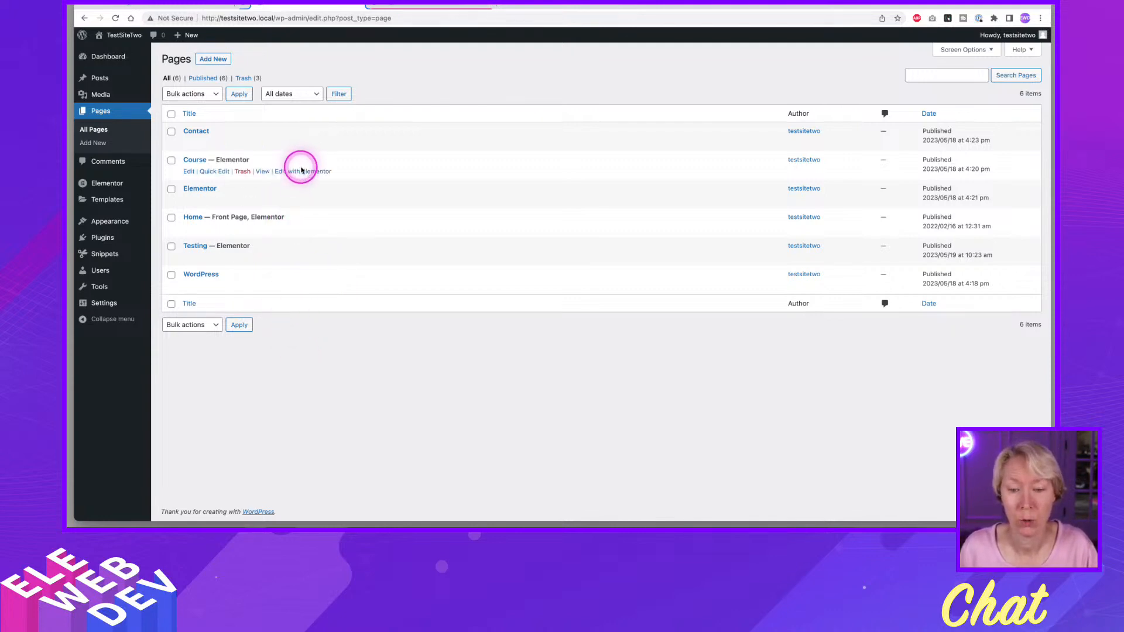
mouse_move(326, 214)
mouse_move(394, 204)
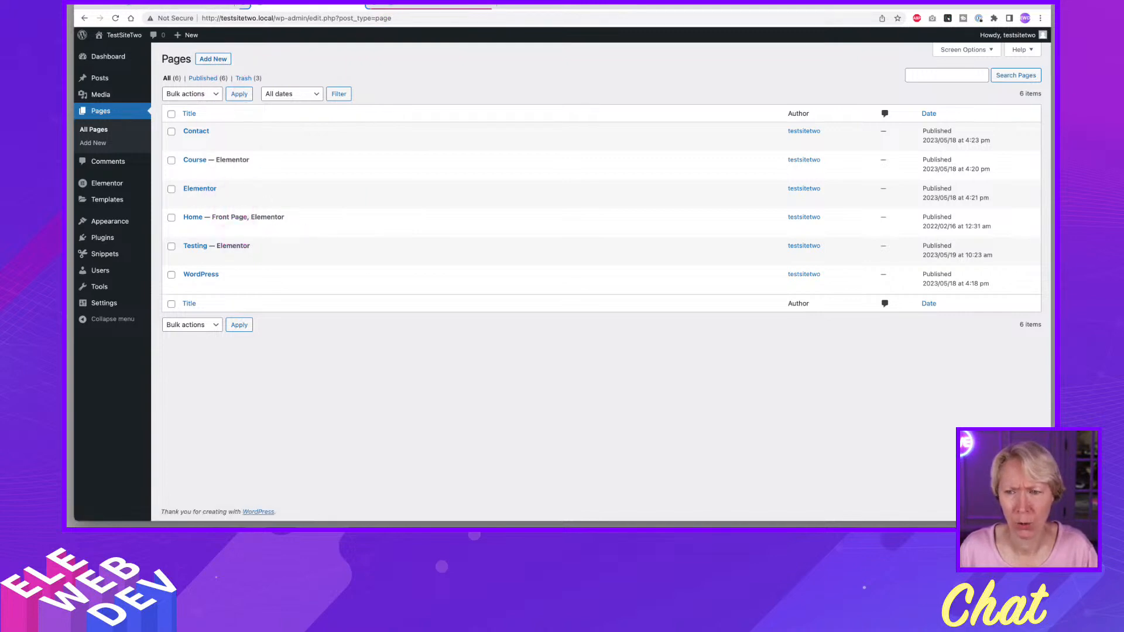
From the Theme Builder, open the Default Header for editing in a new browser tab and switch to that tab.
click(457, 5)
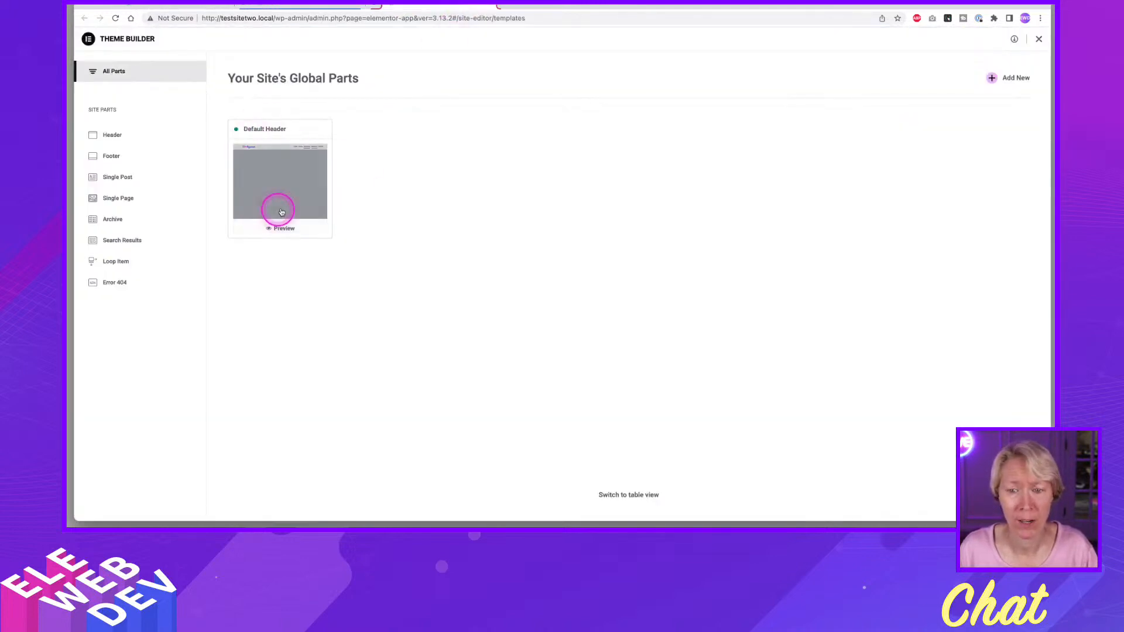
click(290, 171)
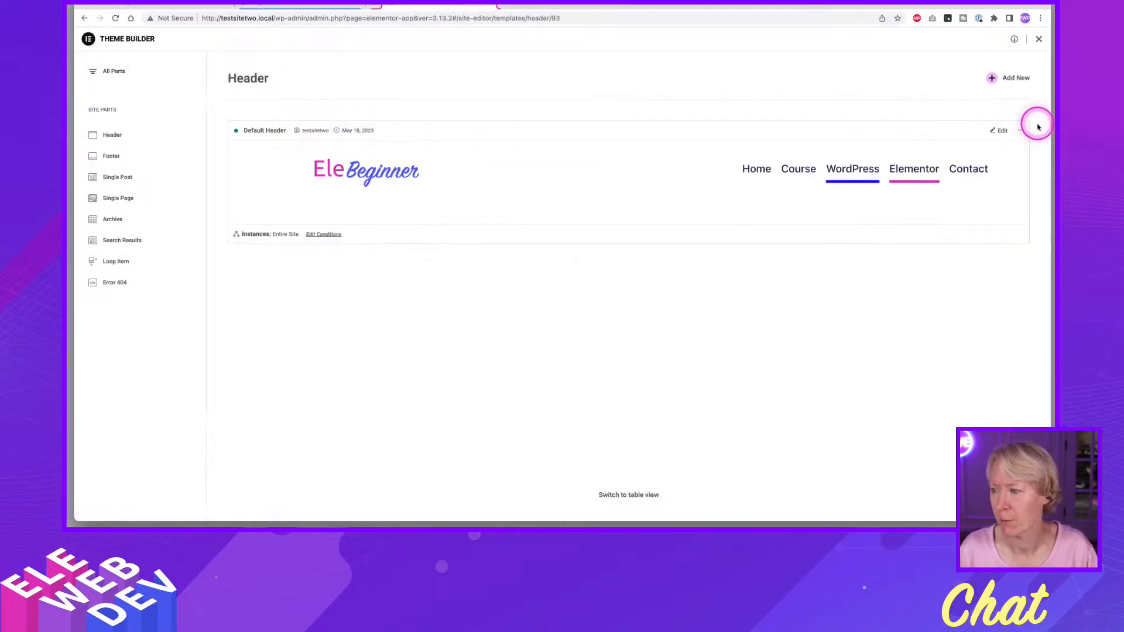
right_click(1002, 132)
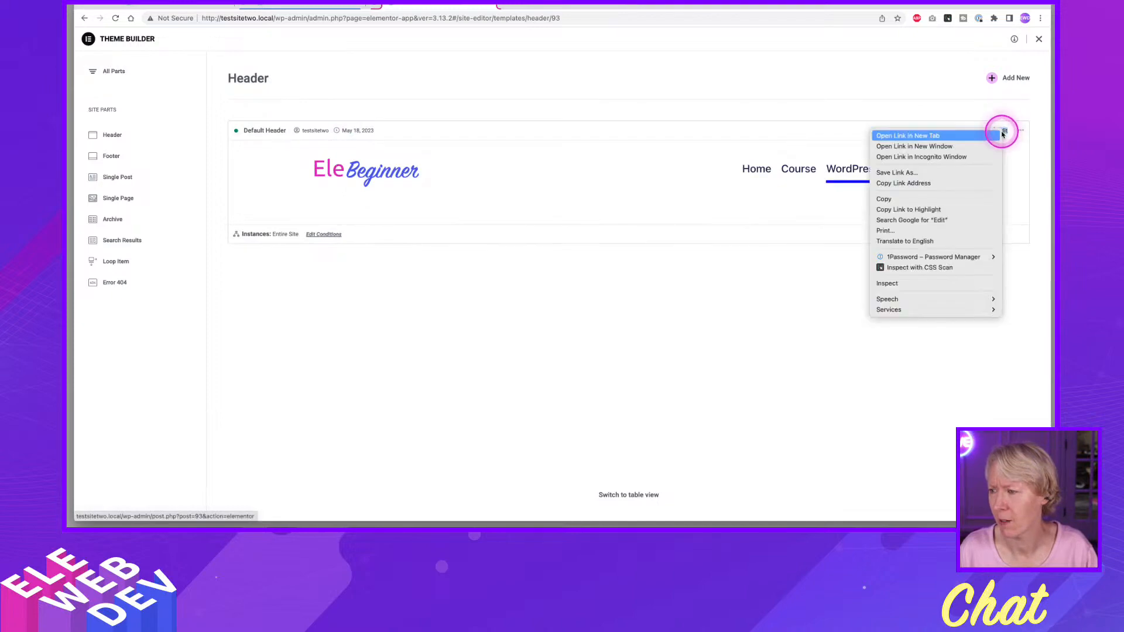
click(961, 137)
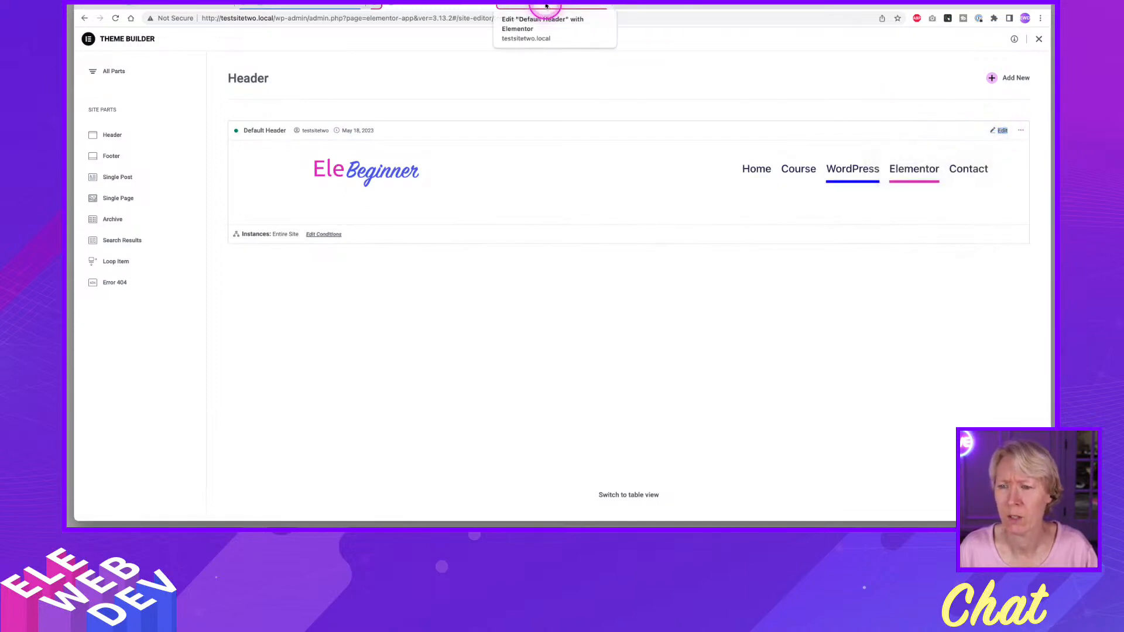
click(546, 5)
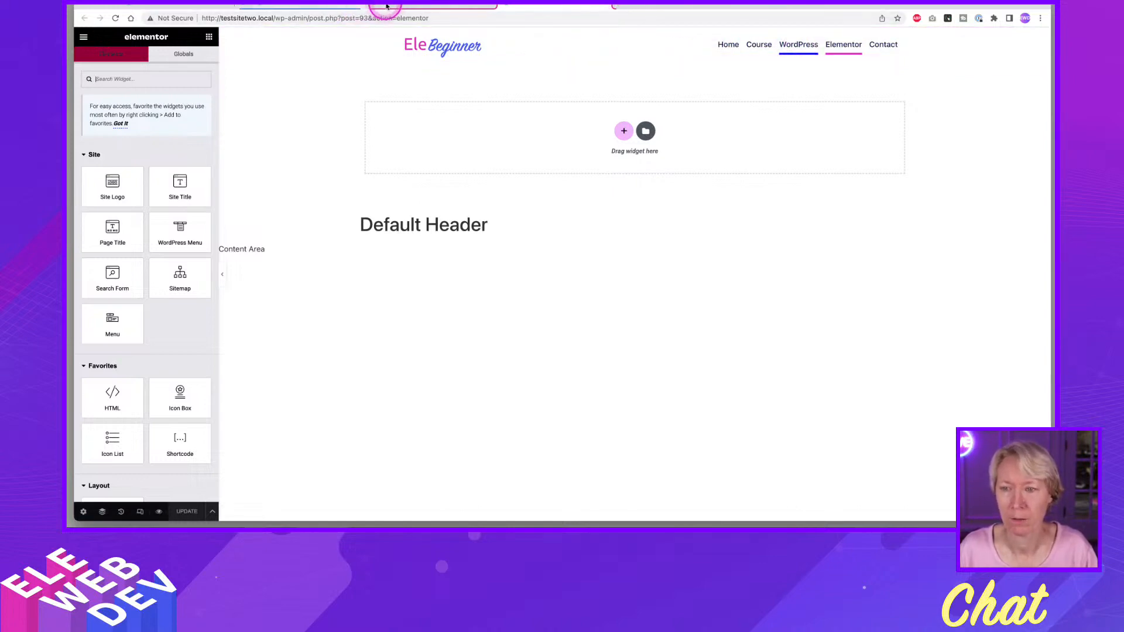
Create a new header template from the Theme Builder and dismiss the template library.
click(438, 4)
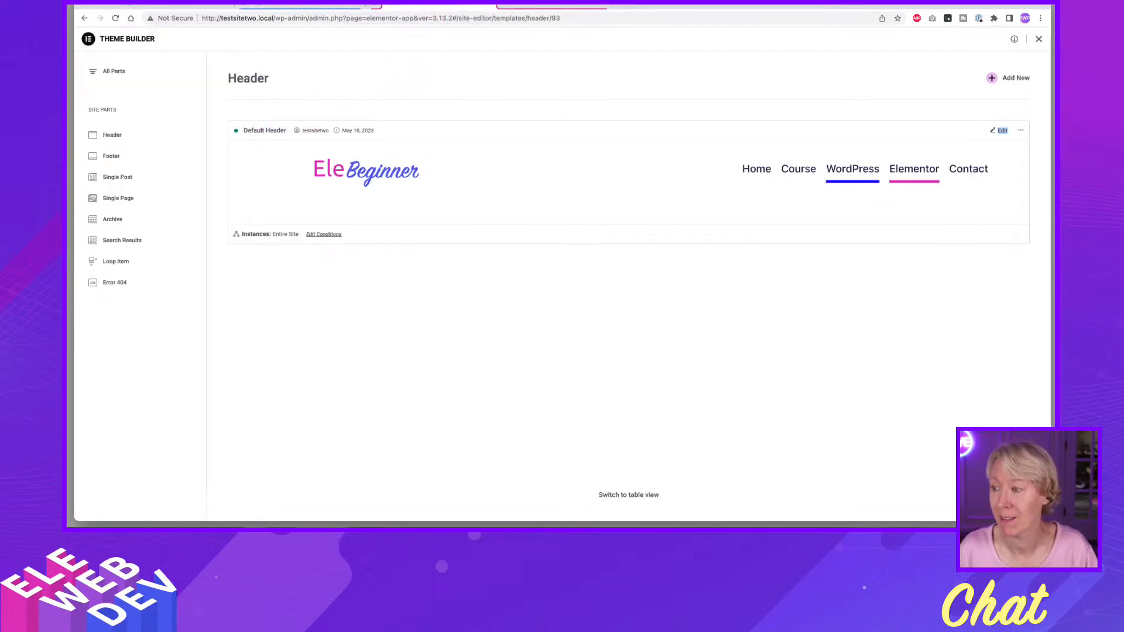
click(994, 79)
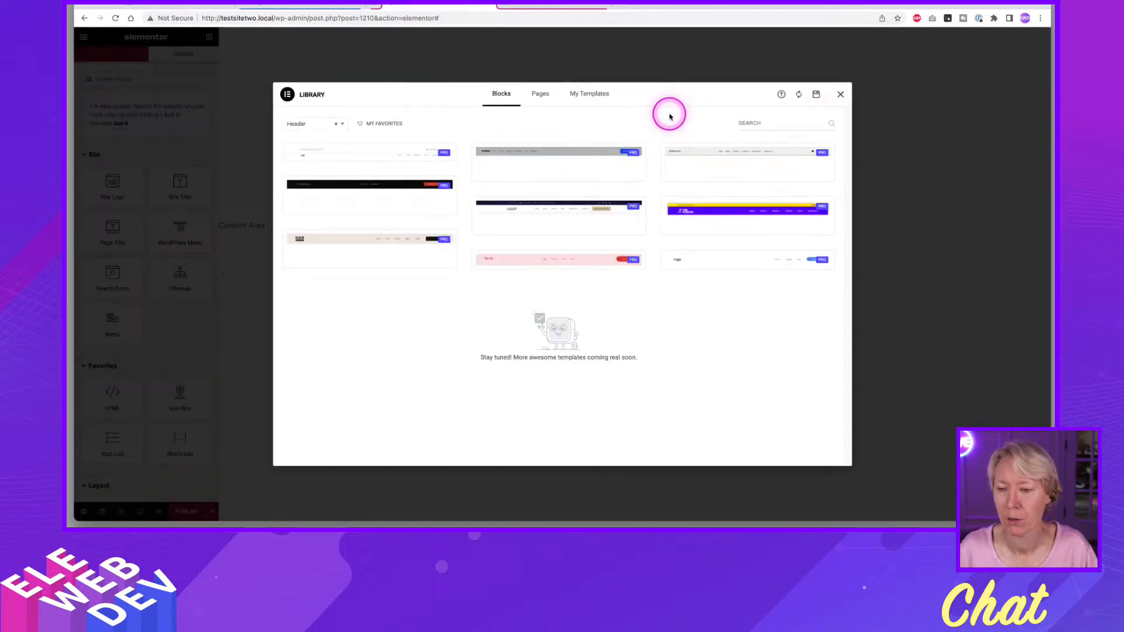
click(840, 95)
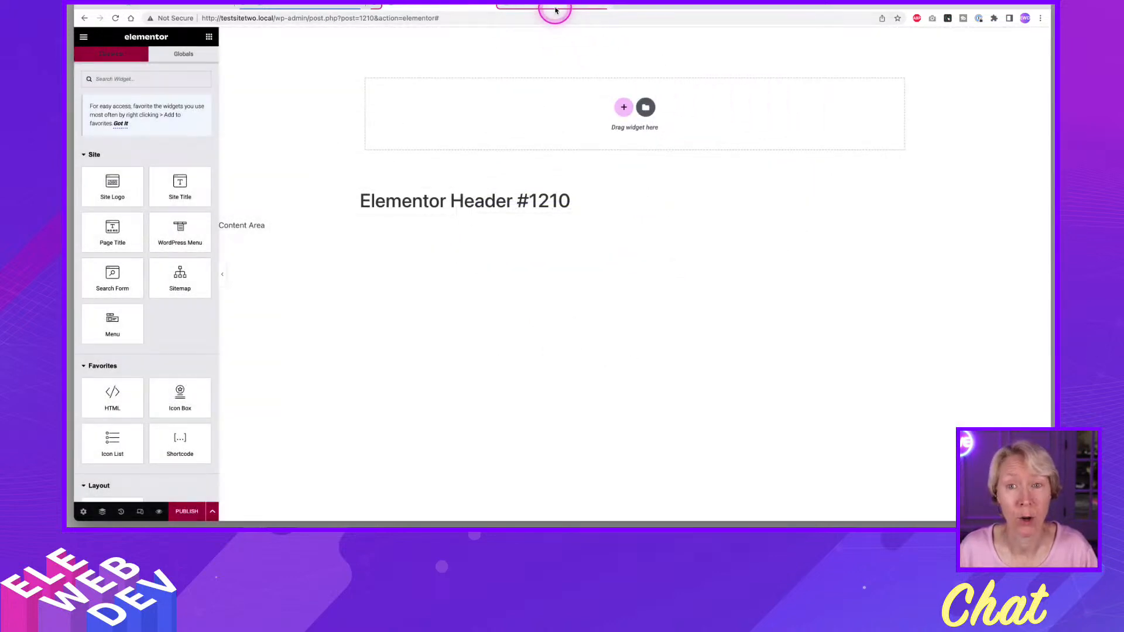
Copy the logo and menu container from the Default Header and paste it into the new header template.
click(557, 7)
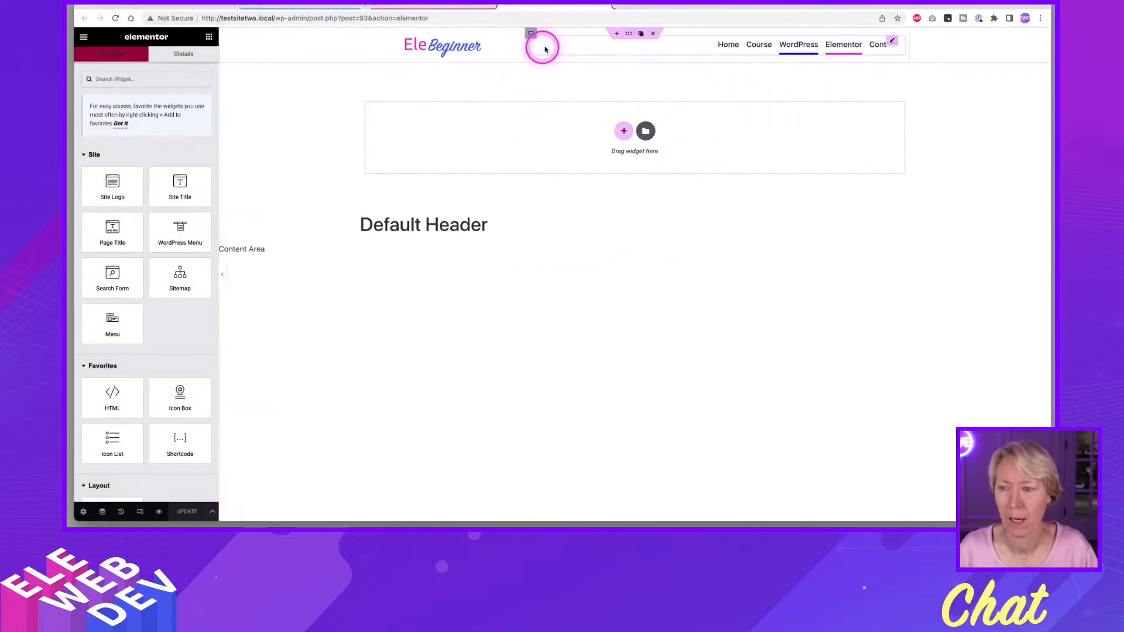
click(630, 36)
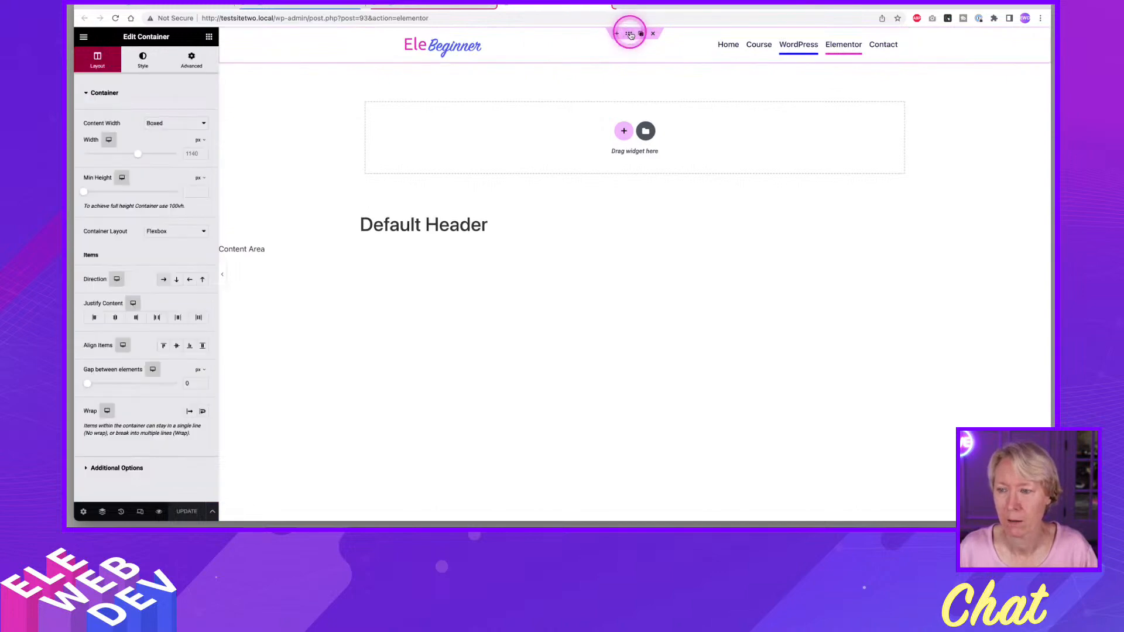
right_click(629, 35)
click(658, 100)
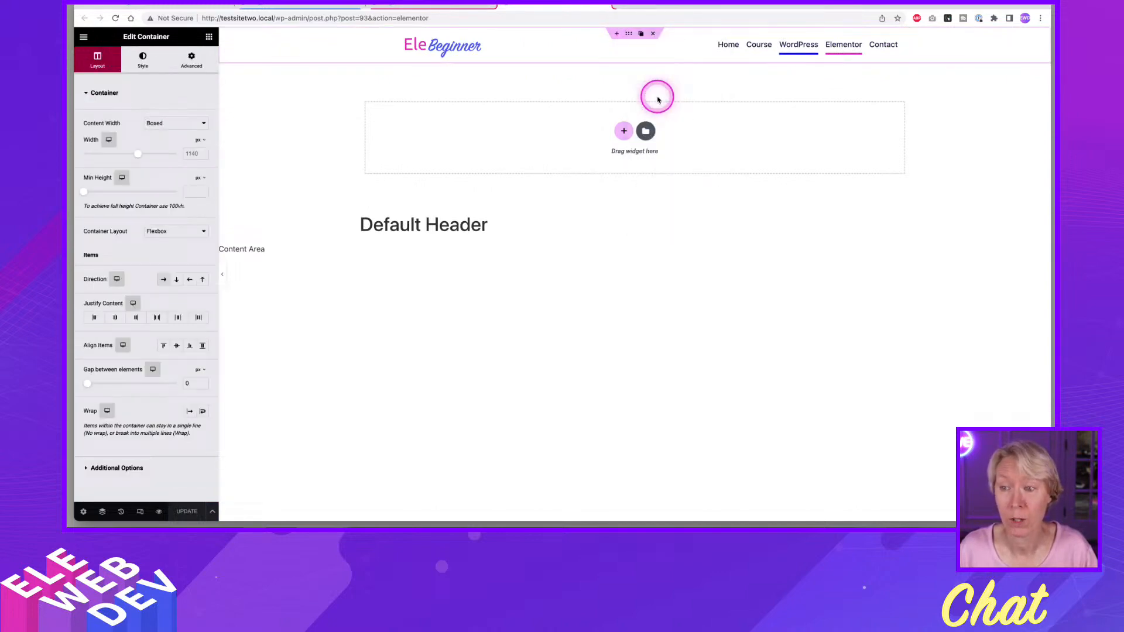
click(442, 8)
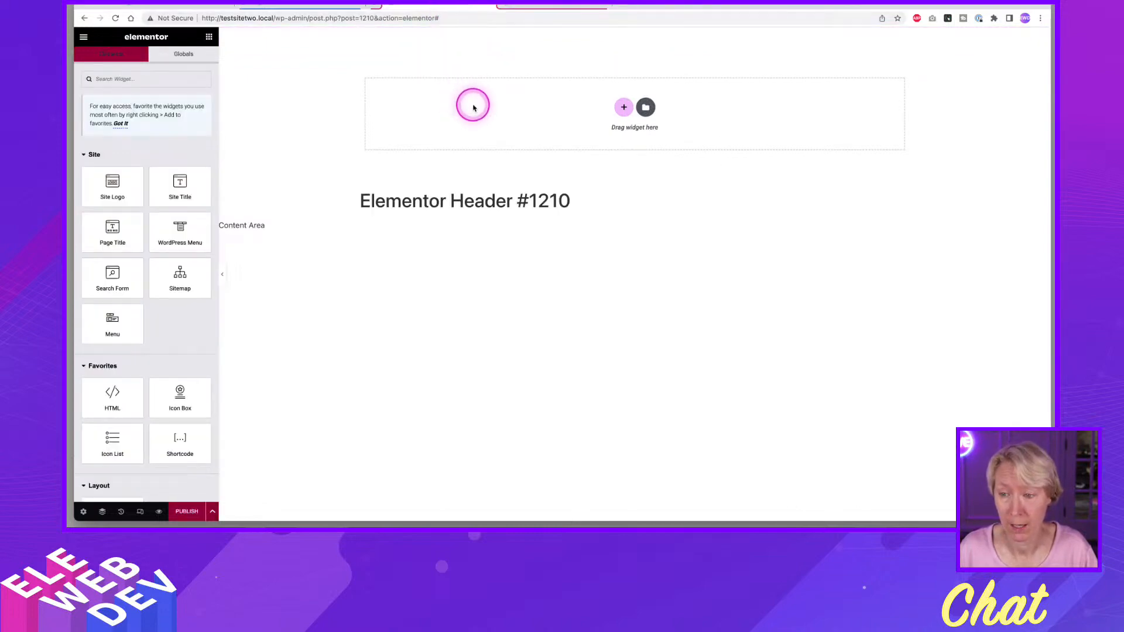
right_click(475, 107)
click(495, 115)
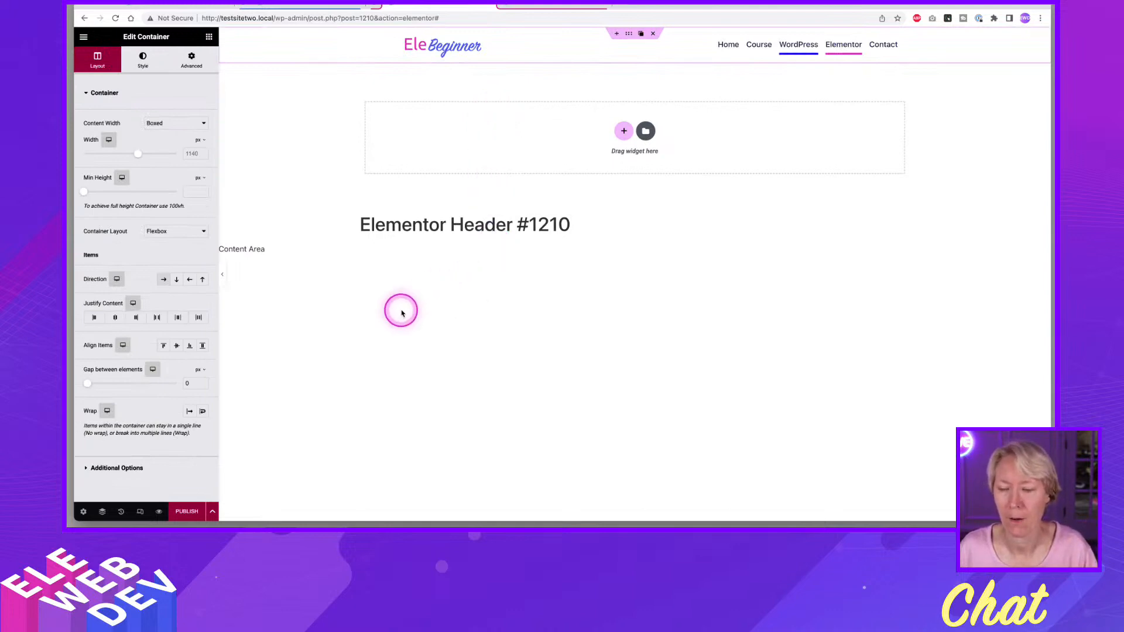
Set the new header template's title to "Wordpress Header" in its settings.
click(83, 513)
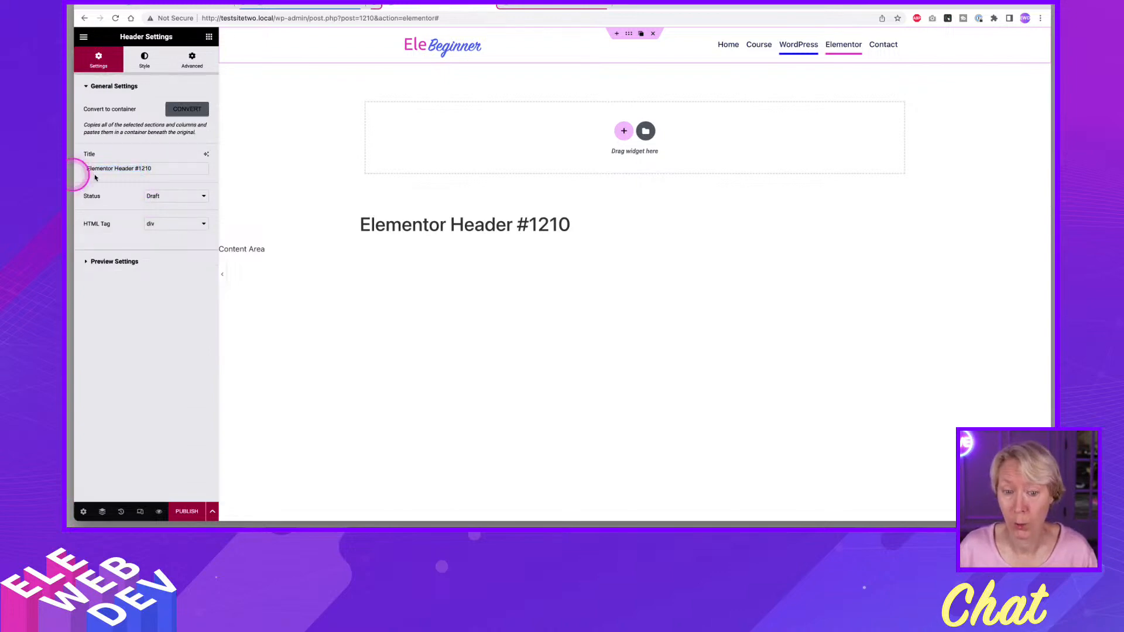
drag(156, 168, 79, 162)
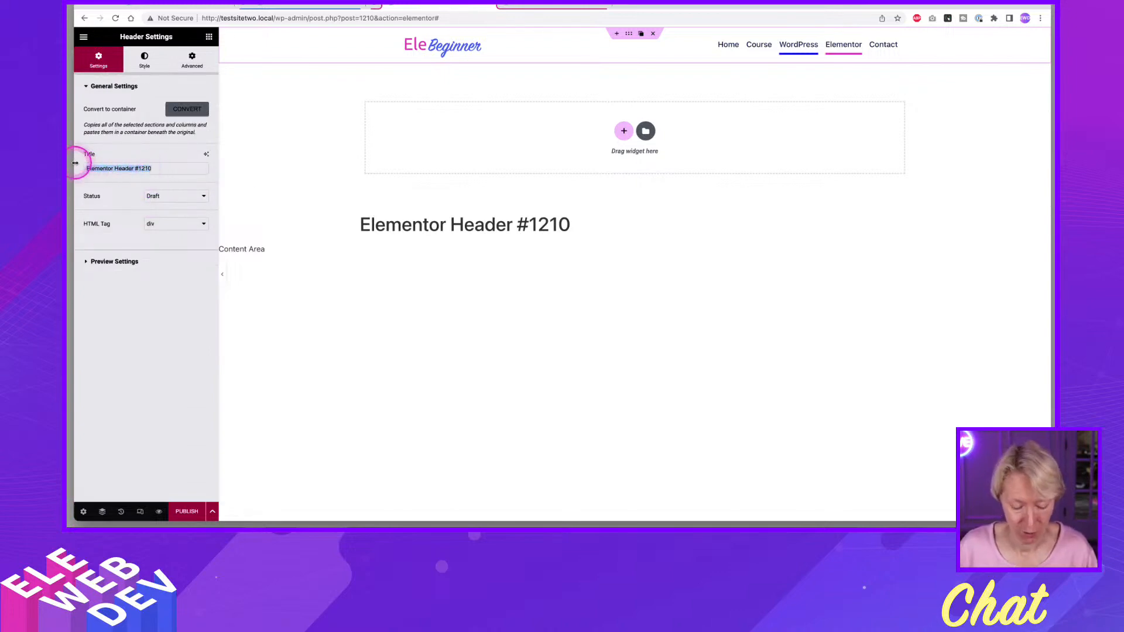
text(Wordpress Header)
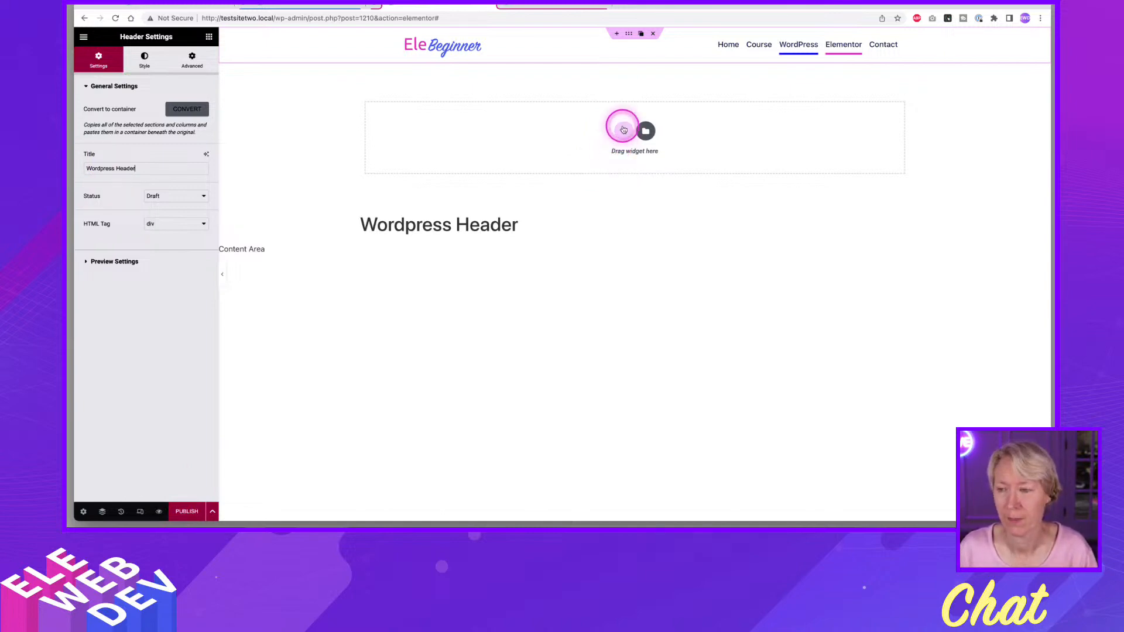
Add a Flexbox container with the single horizontal-row structure below the pasted menu container.
click(622, 129)
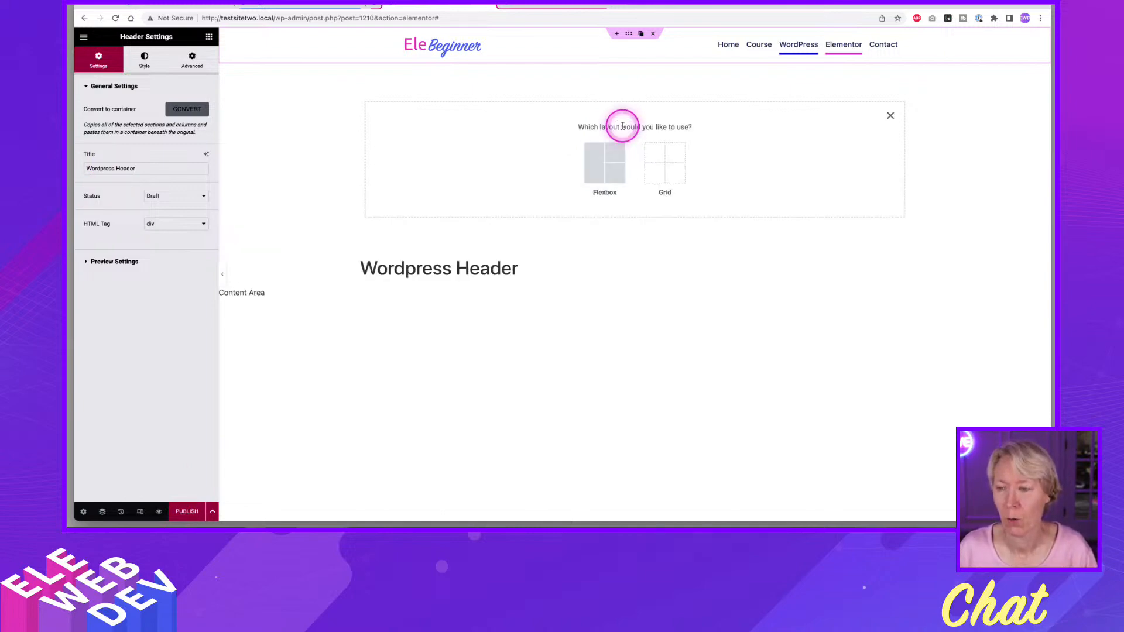
click(603, 161)
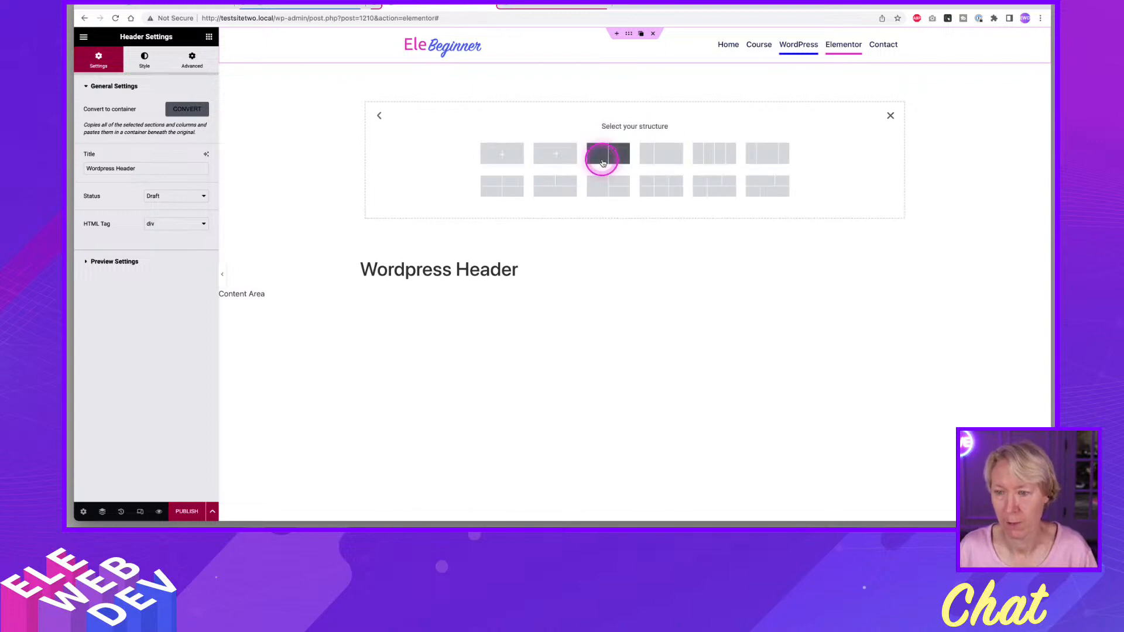
click(549, 153)
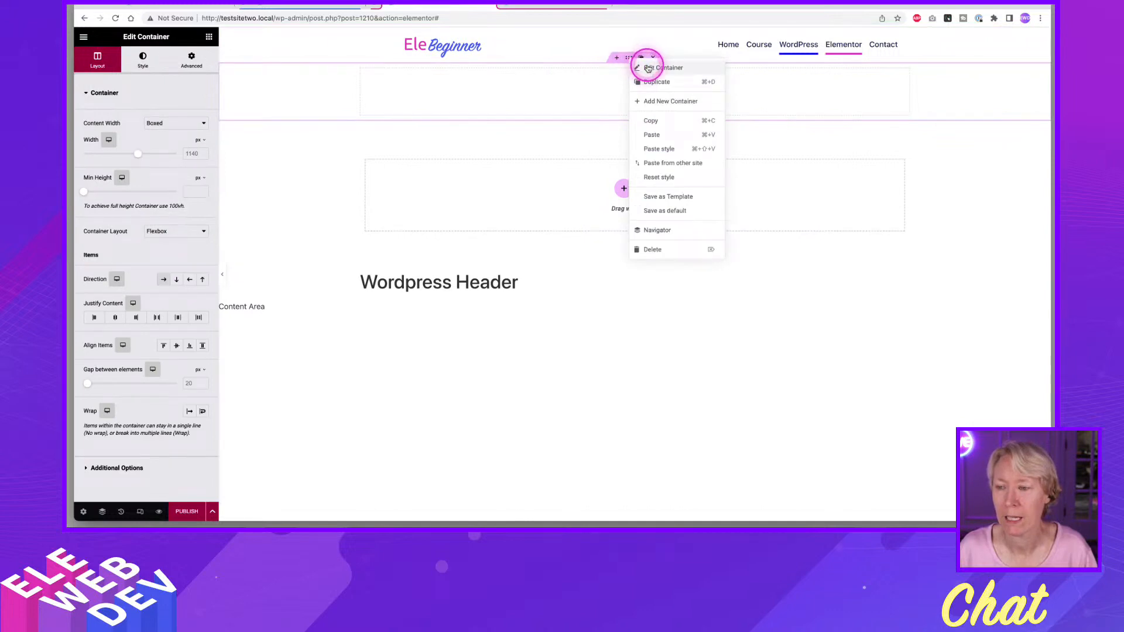
Give the new empty container a classic background in the global Accent colour.
click(648, 68)
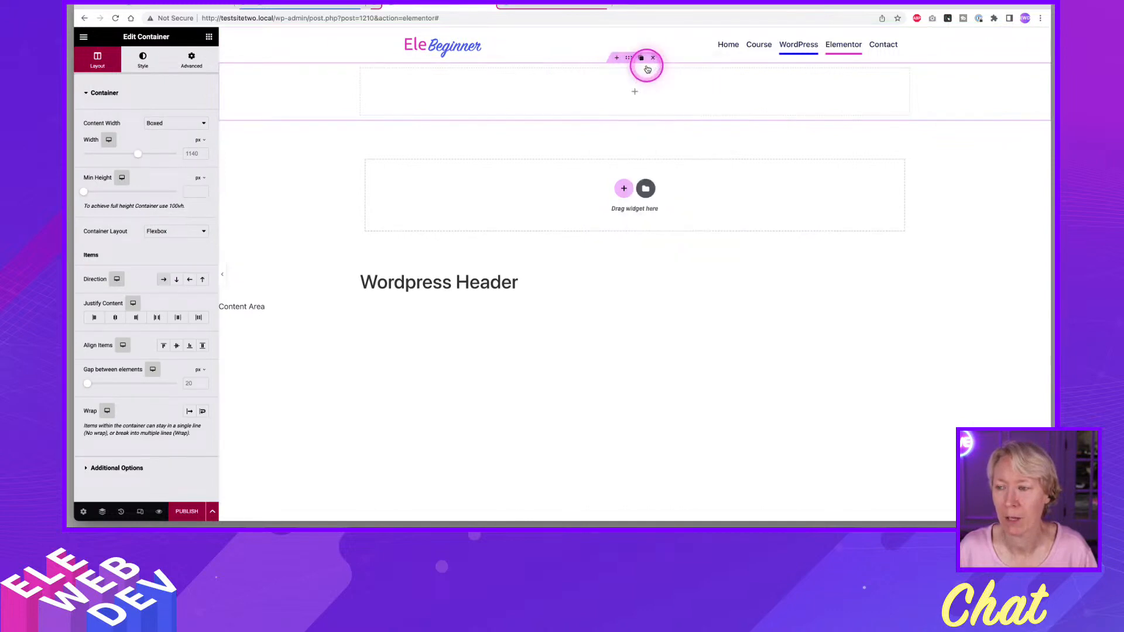
click(143, 60)
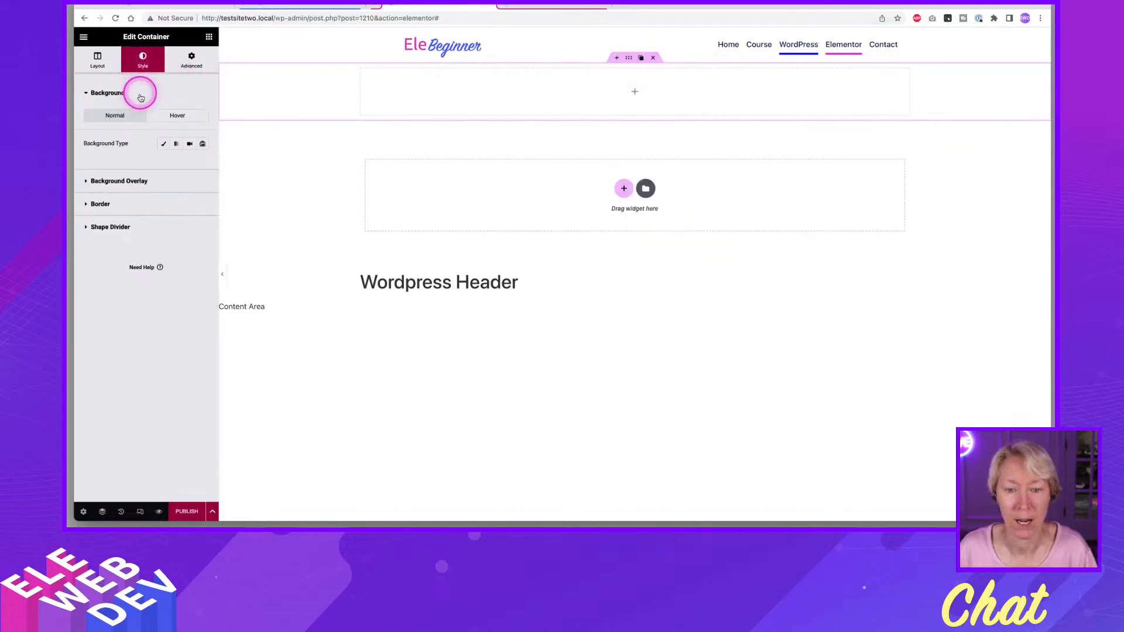
click(164, 144)
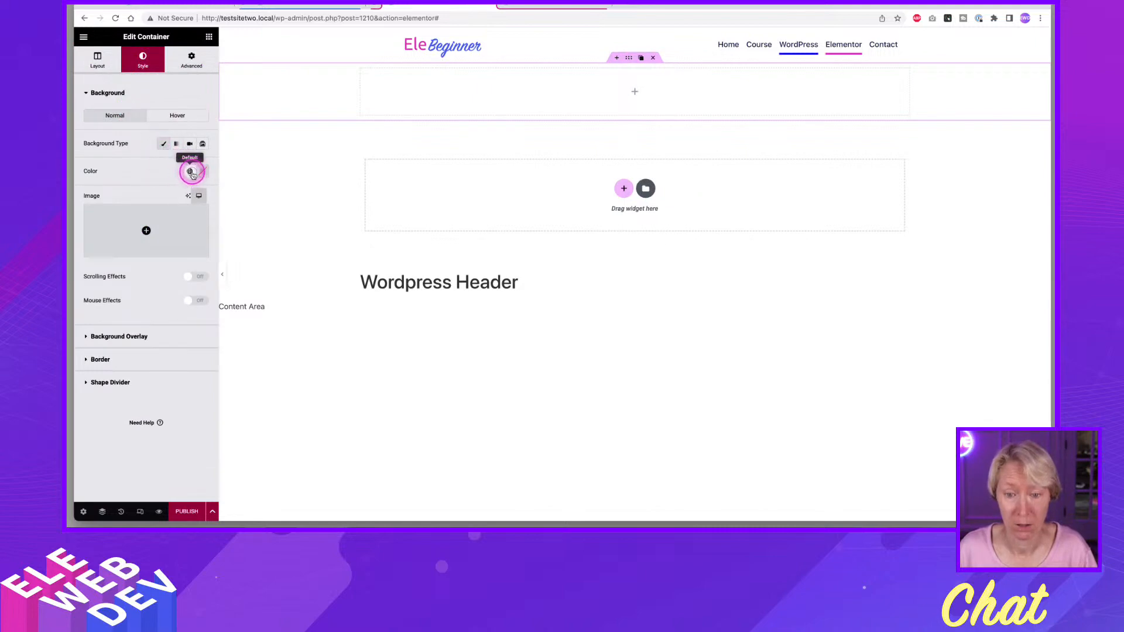
click(190, 172)
click(114, 266)
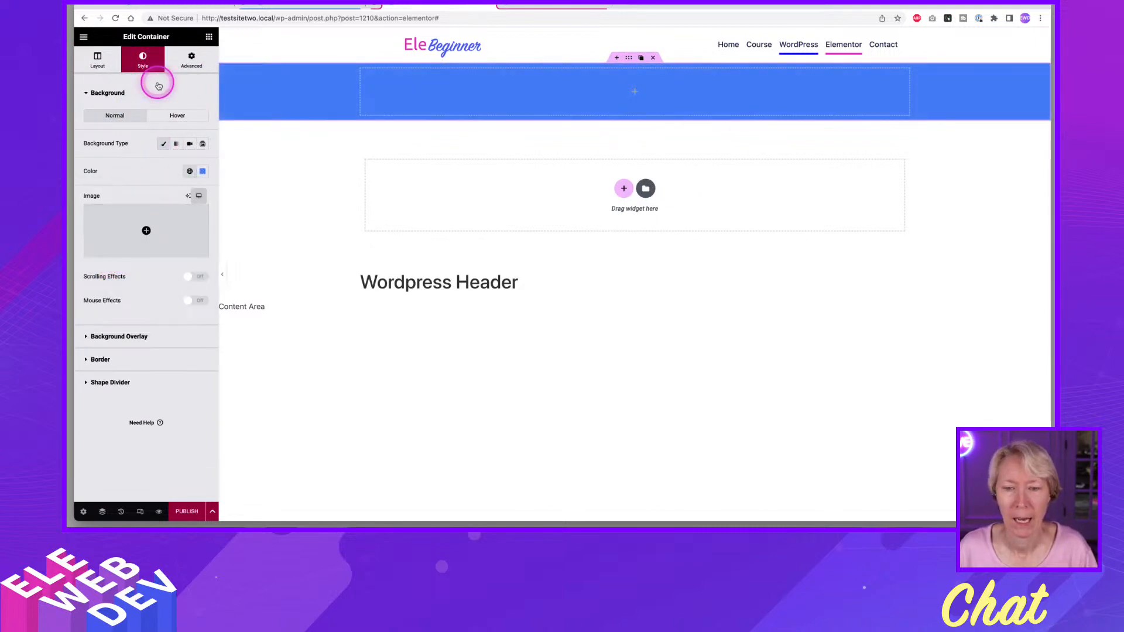
Add a Page Title widget to the blue container and check its dynamic title settings.
click(209, 37)
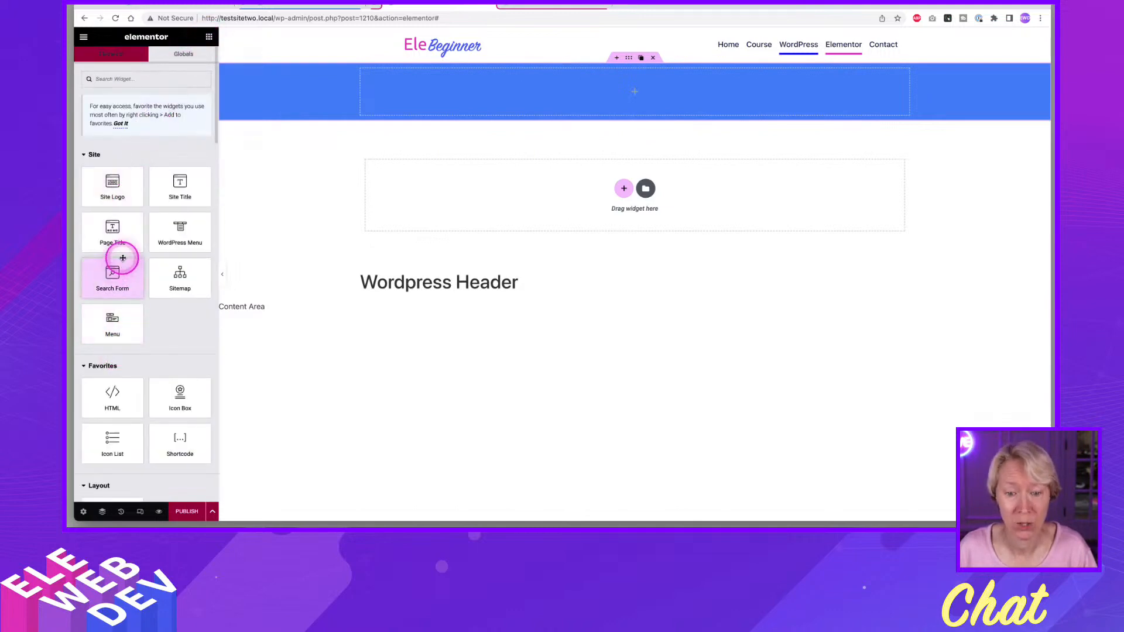
drag(115, 237, 408, 98)
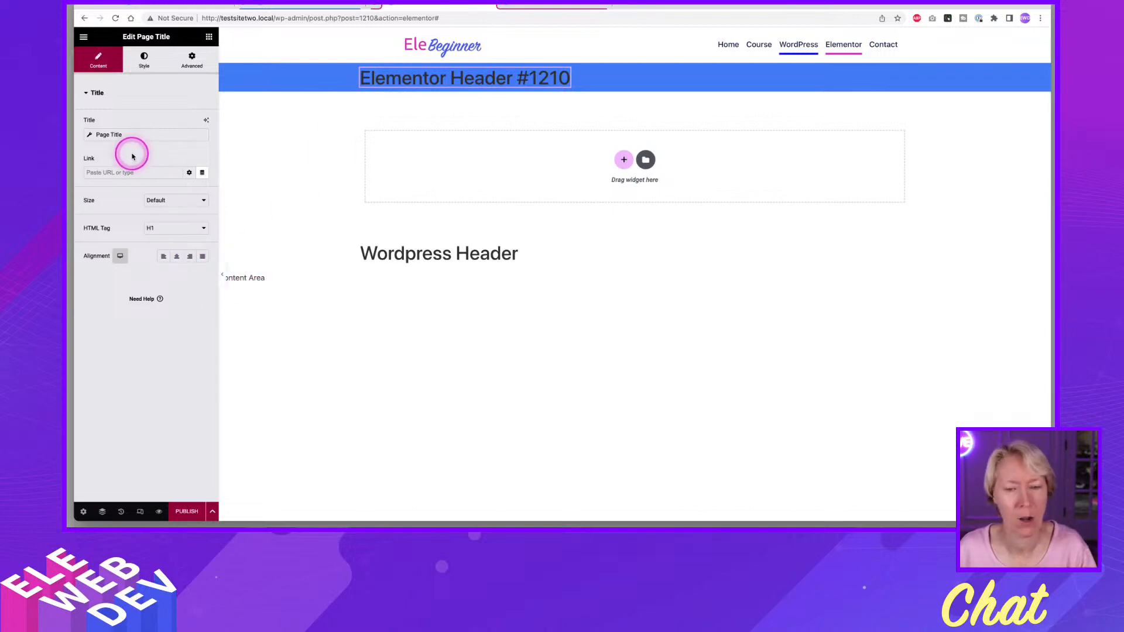
click(89, 136)
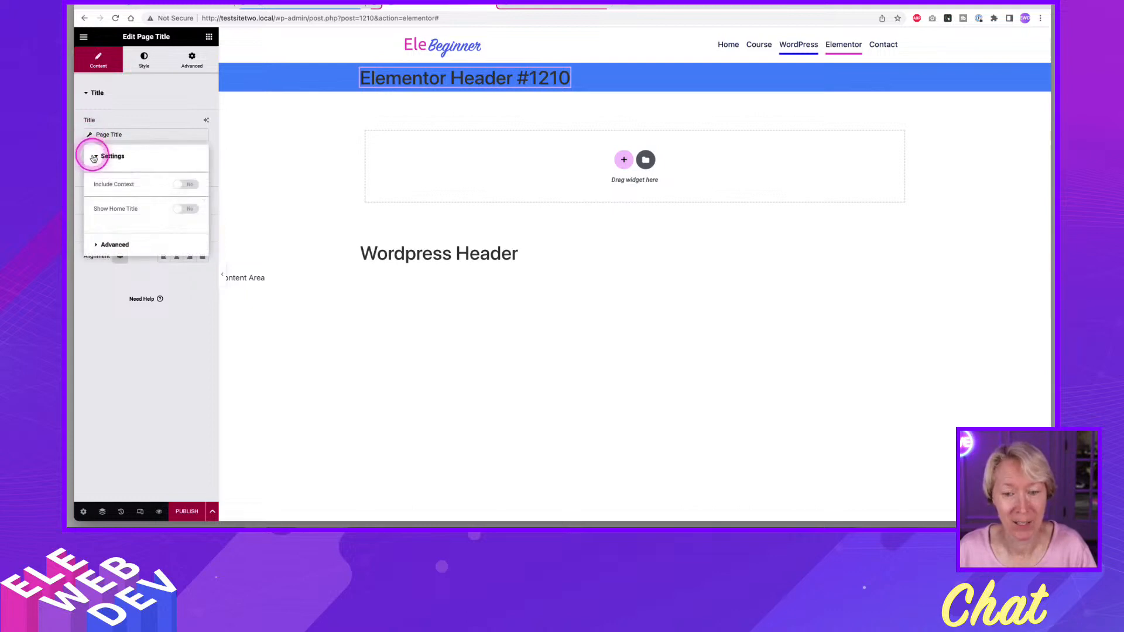
click(145, 124)
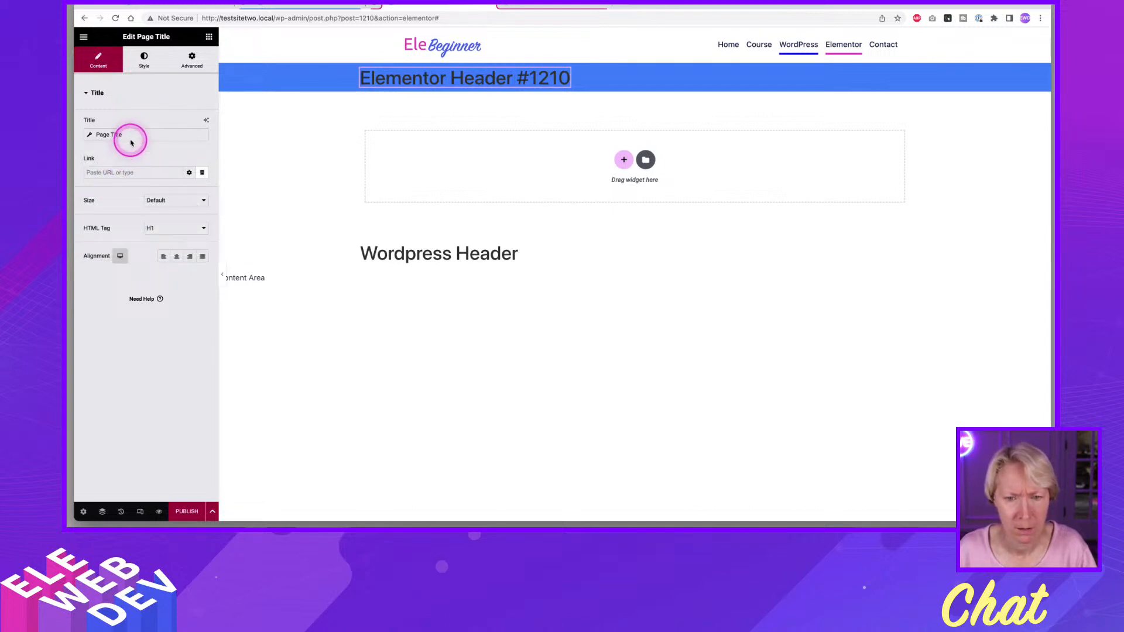
click(132, 140)
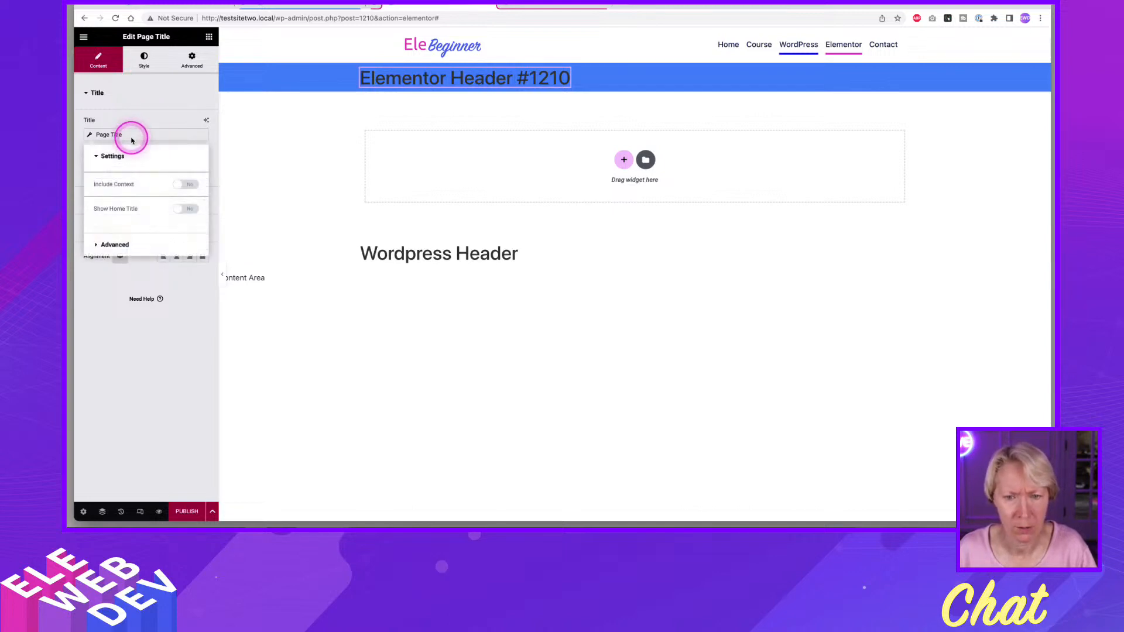
click(146, 96)
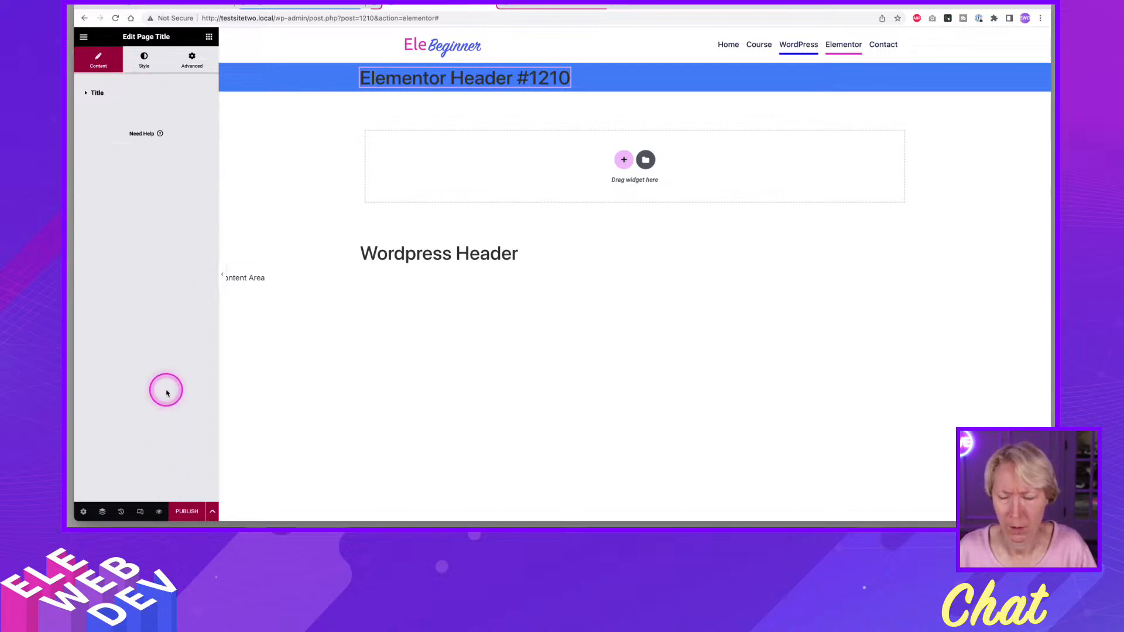
Apply the header's preview settings with no dynamic content type chosen to refresh the page title.
click(83, 512)
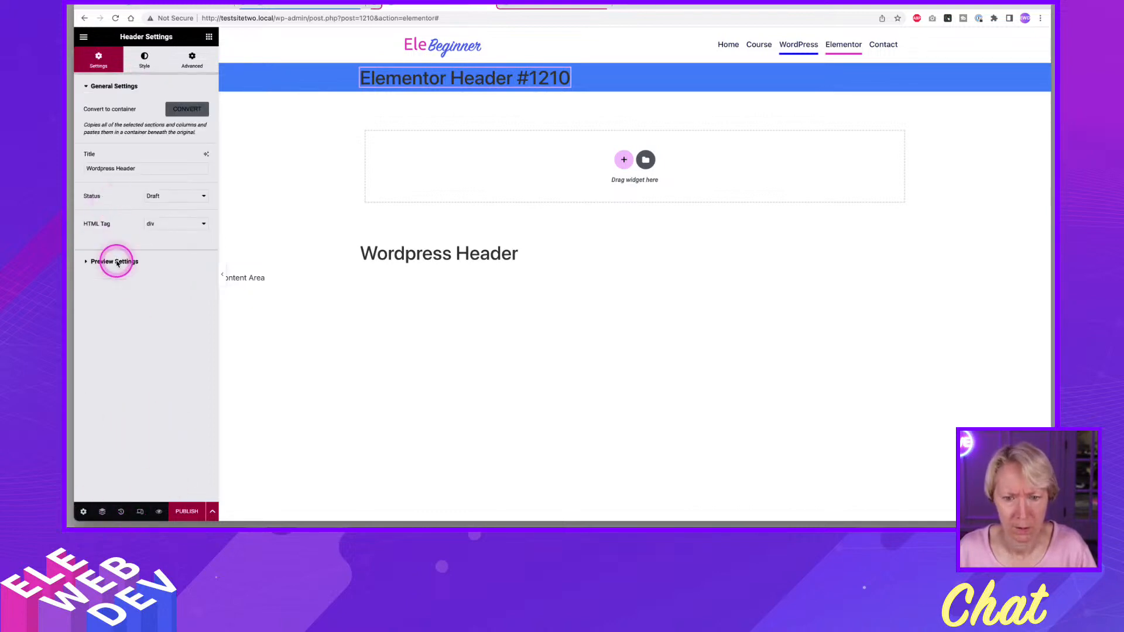
click(117, 263)
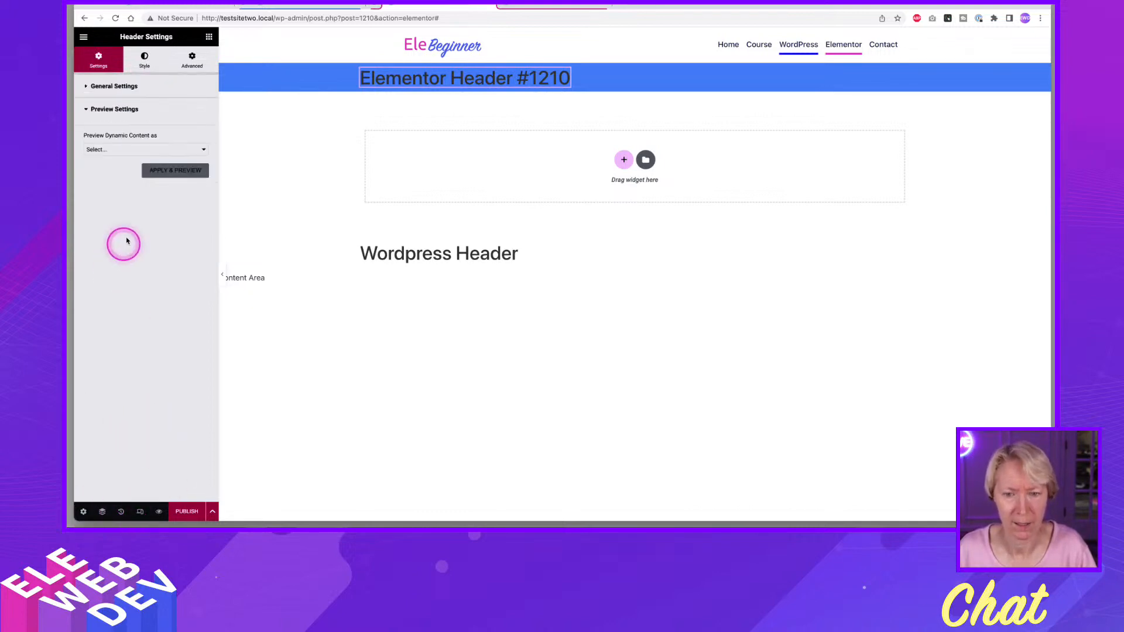
click(157, 170)
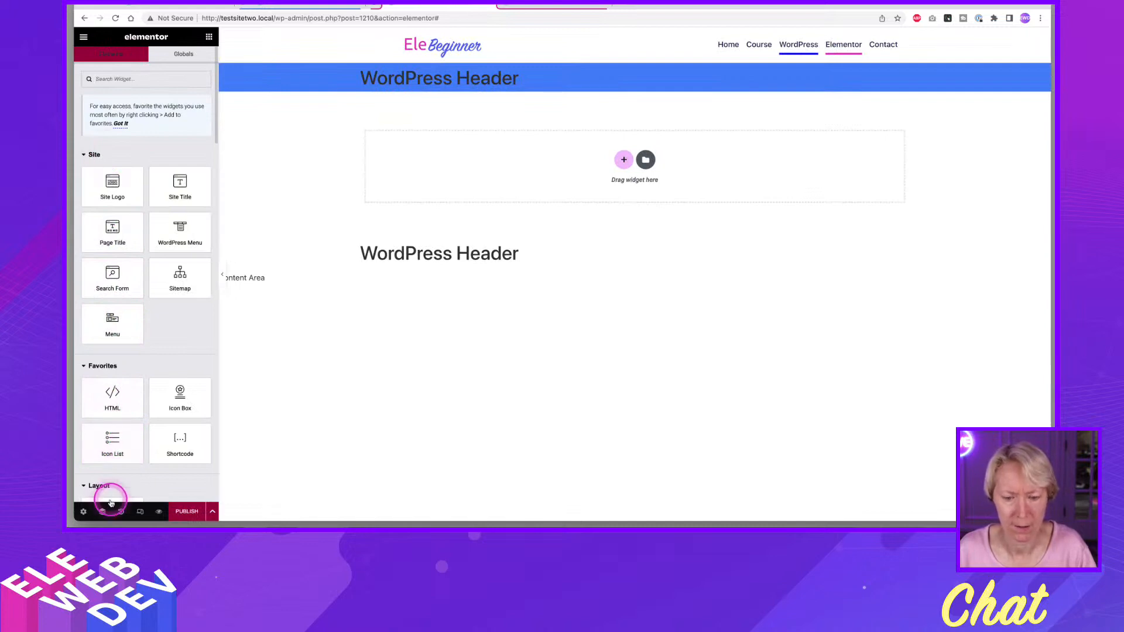
Set the header's dynamic content preview to the Page "WordPress" and apply the preview.
click(83, 513)
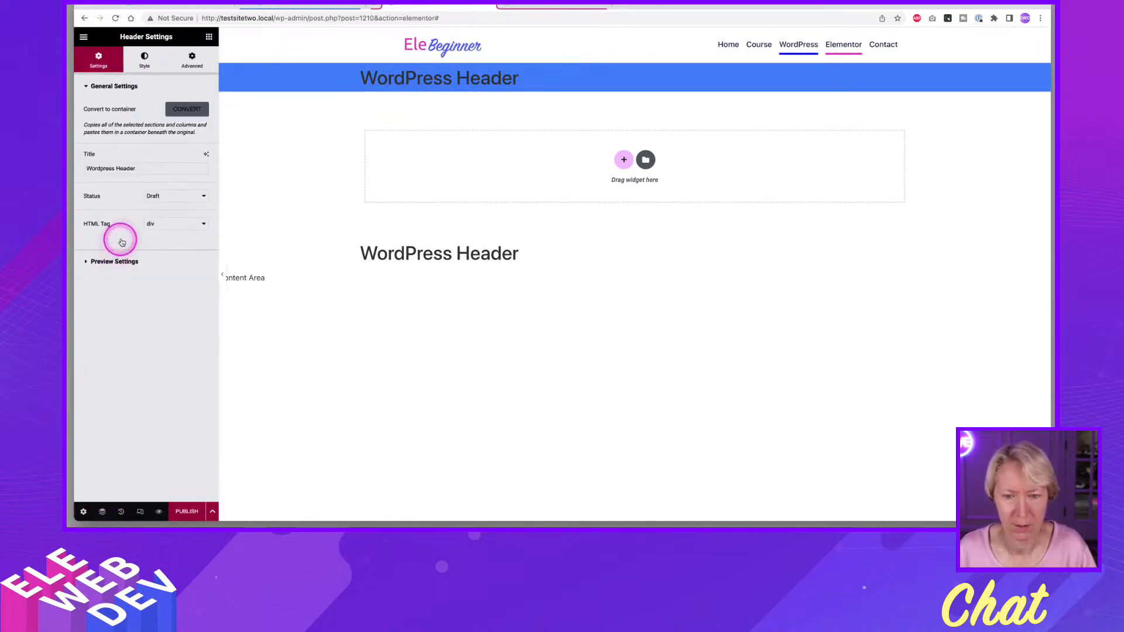
click(117, 258)
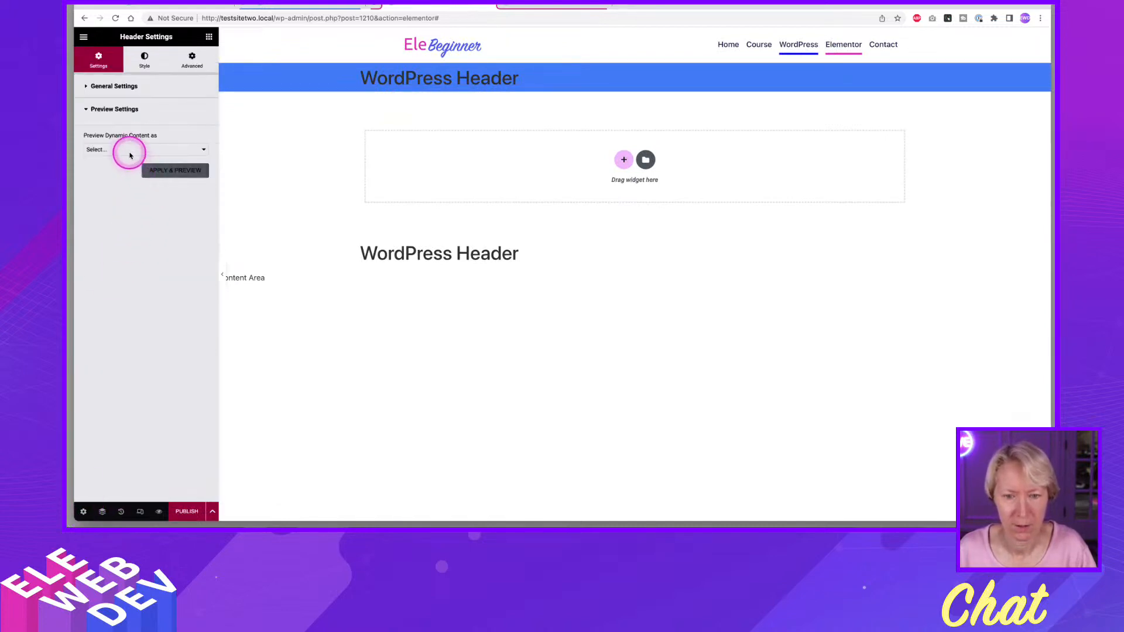
click(125, 150)
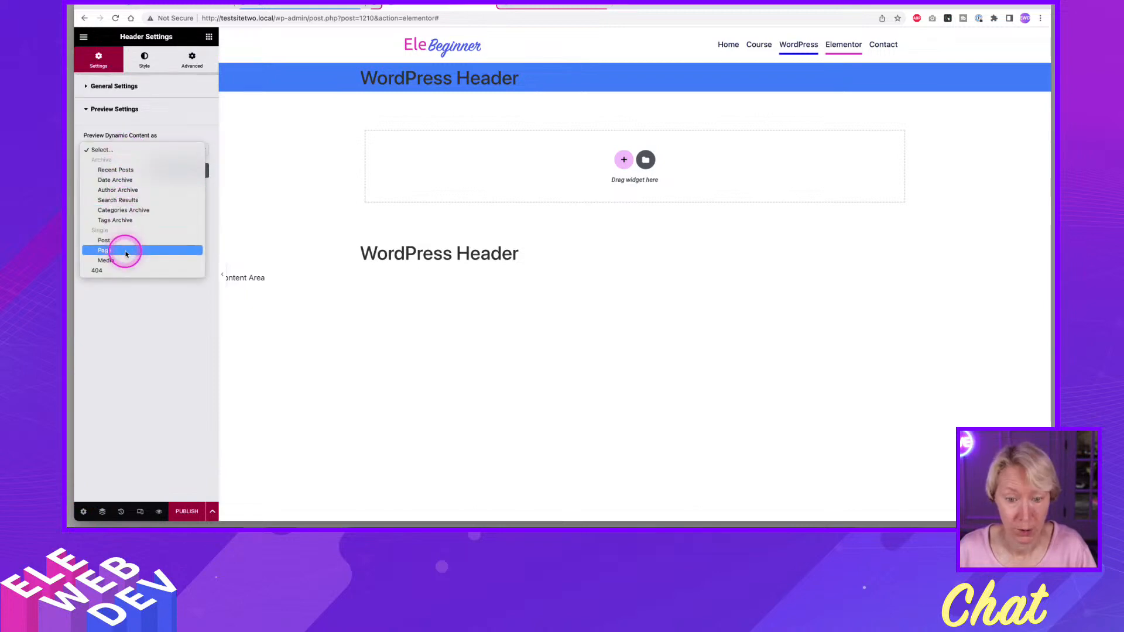
click(132, 253)
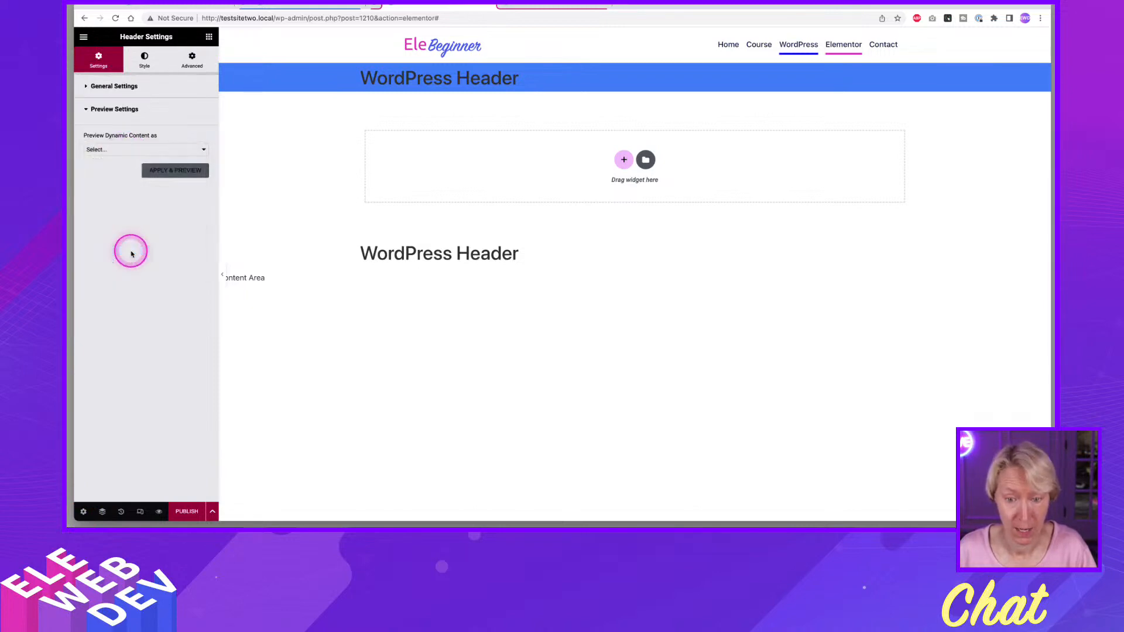
click(125, 175)
click(115, 190)
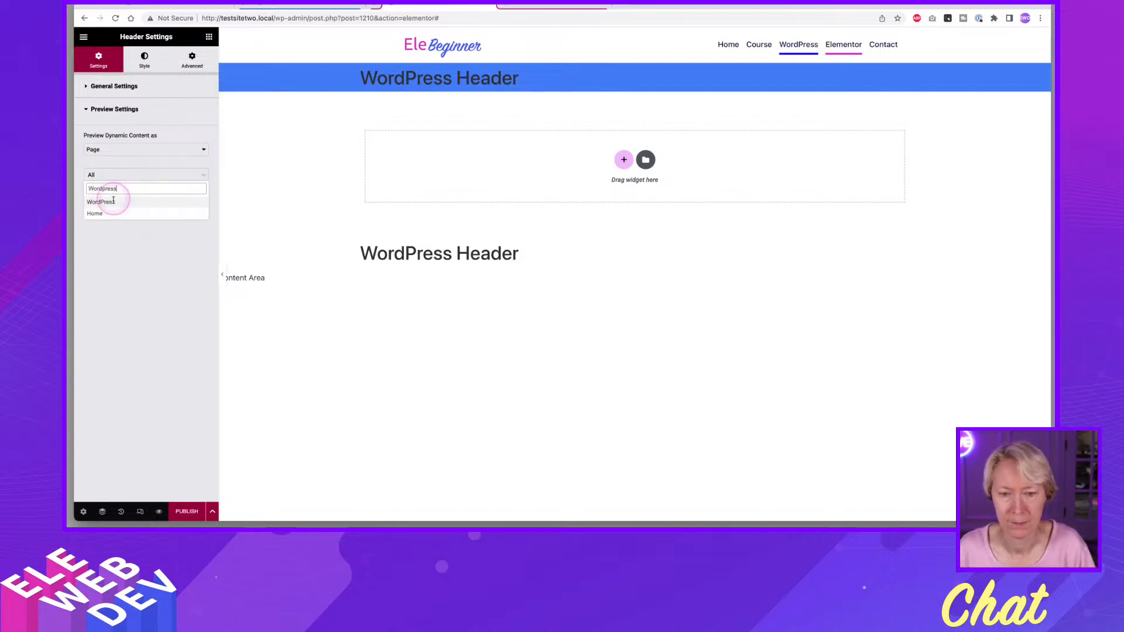
click(113, 201)
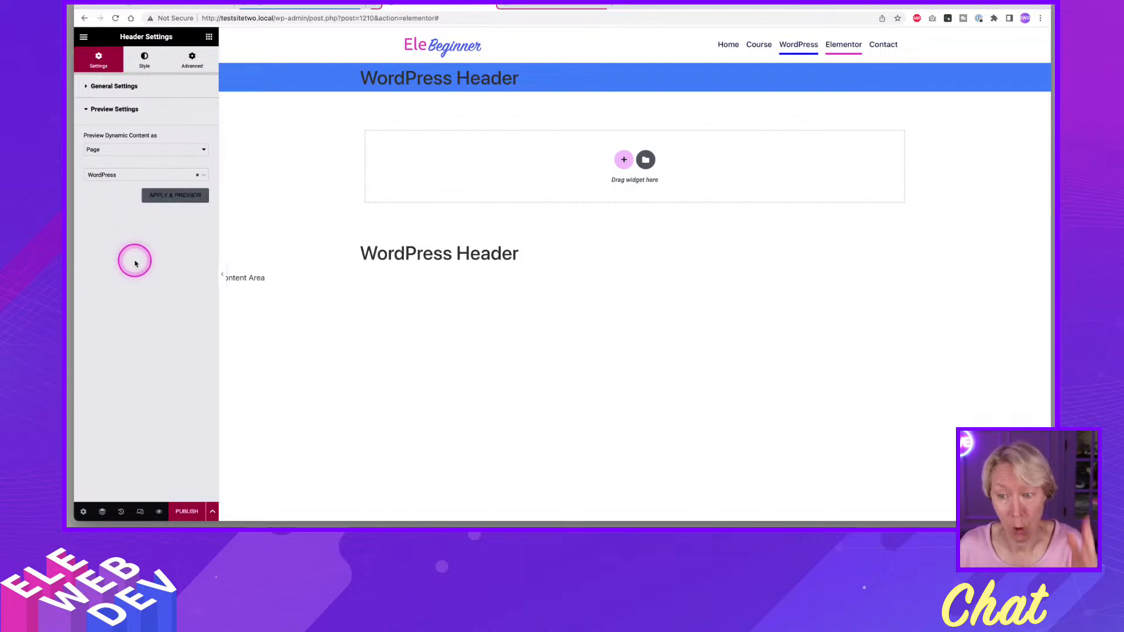
click(166, 197)
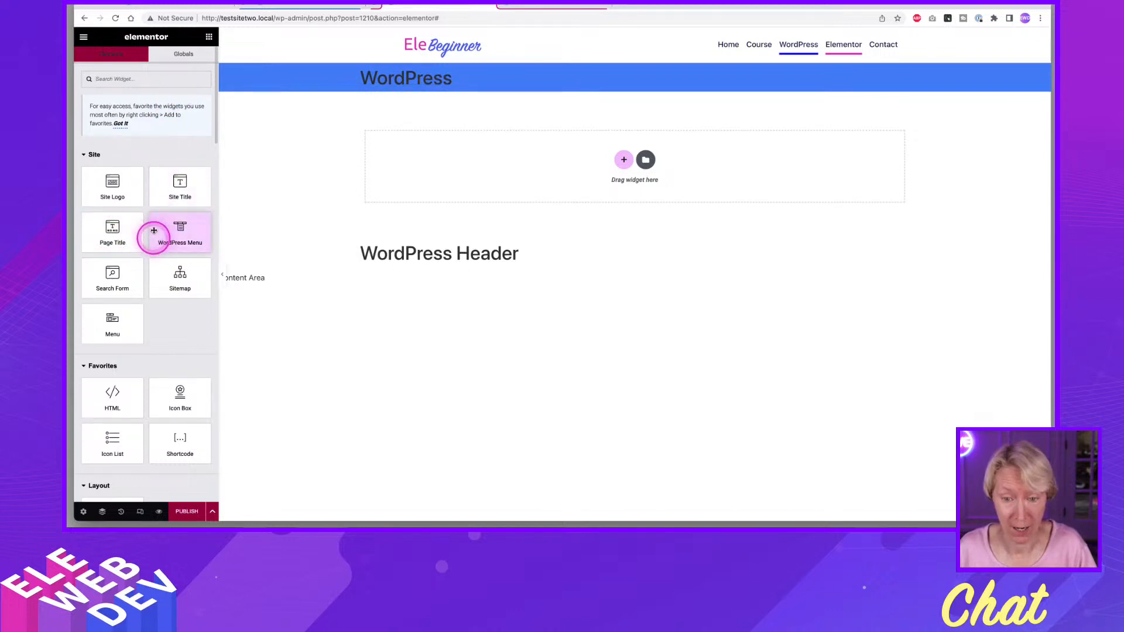
Set the Page Title widget's text colour to the global White.
right_click(406, 78)
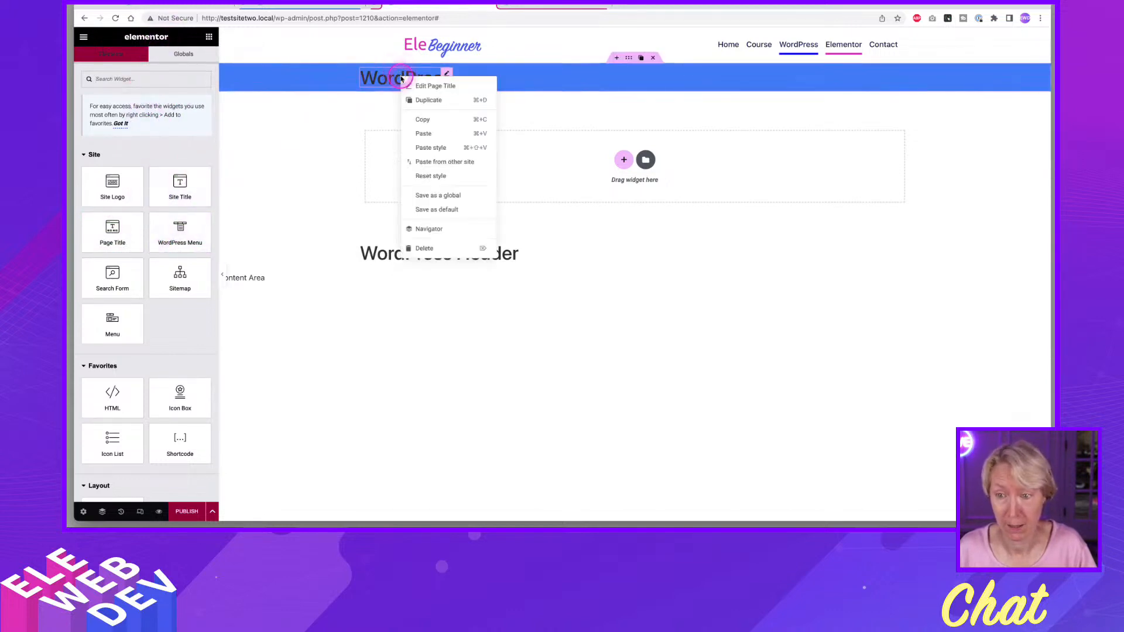
click(421, 85)
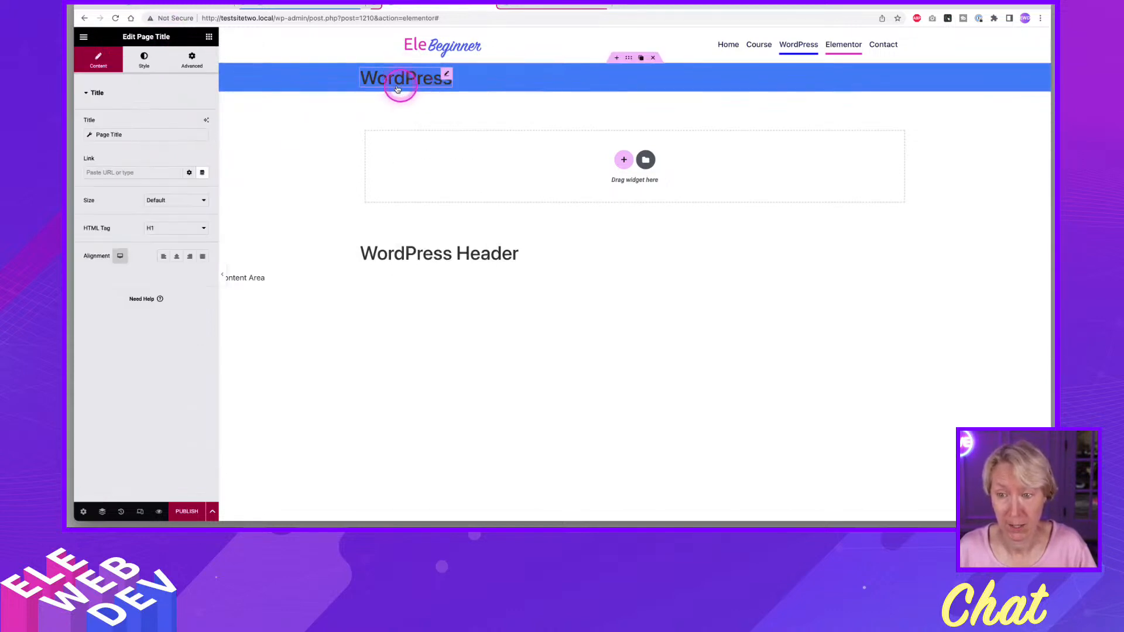
click(143, 59)
click(188, 122)
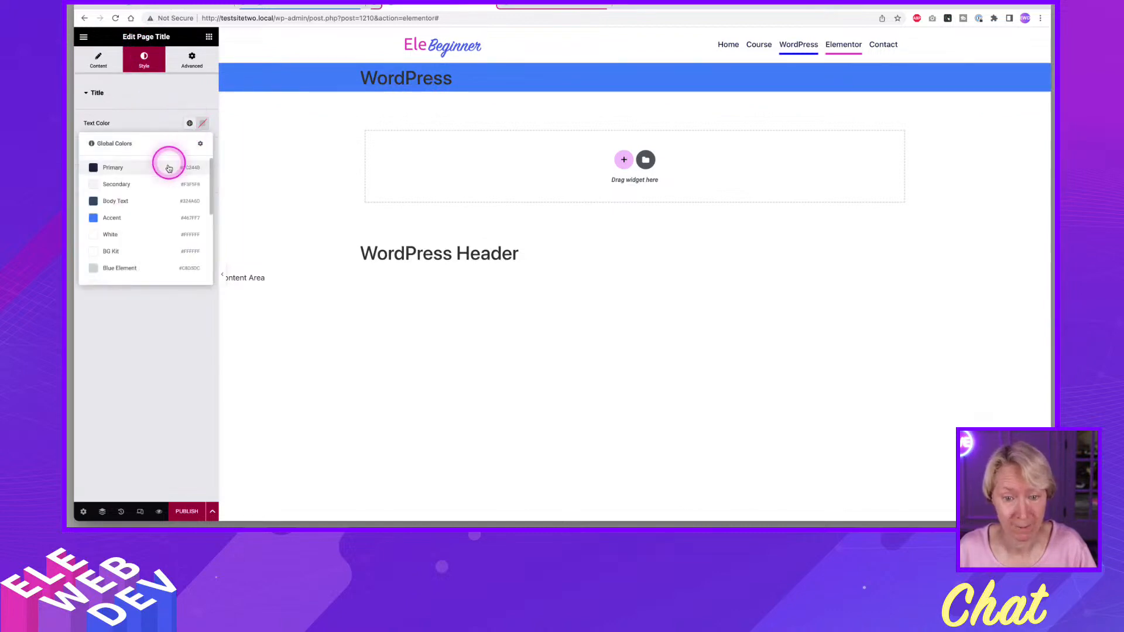
click(123, 236)
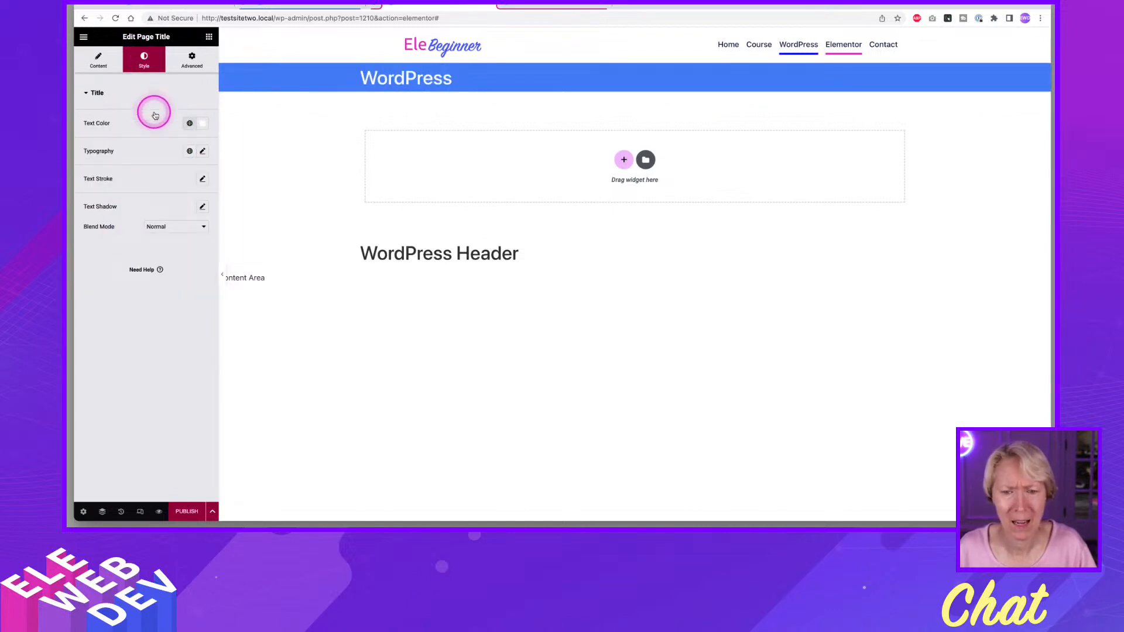
Open the font family choices in the Page Title widget's typography settings.
click(202, 150)
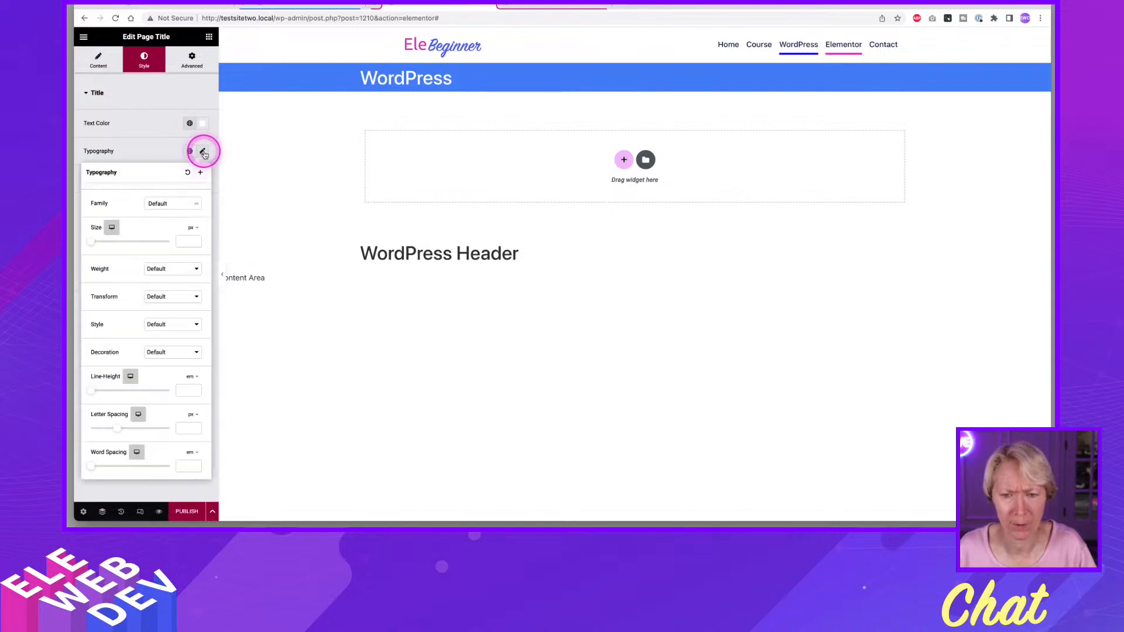
click(171, 212)
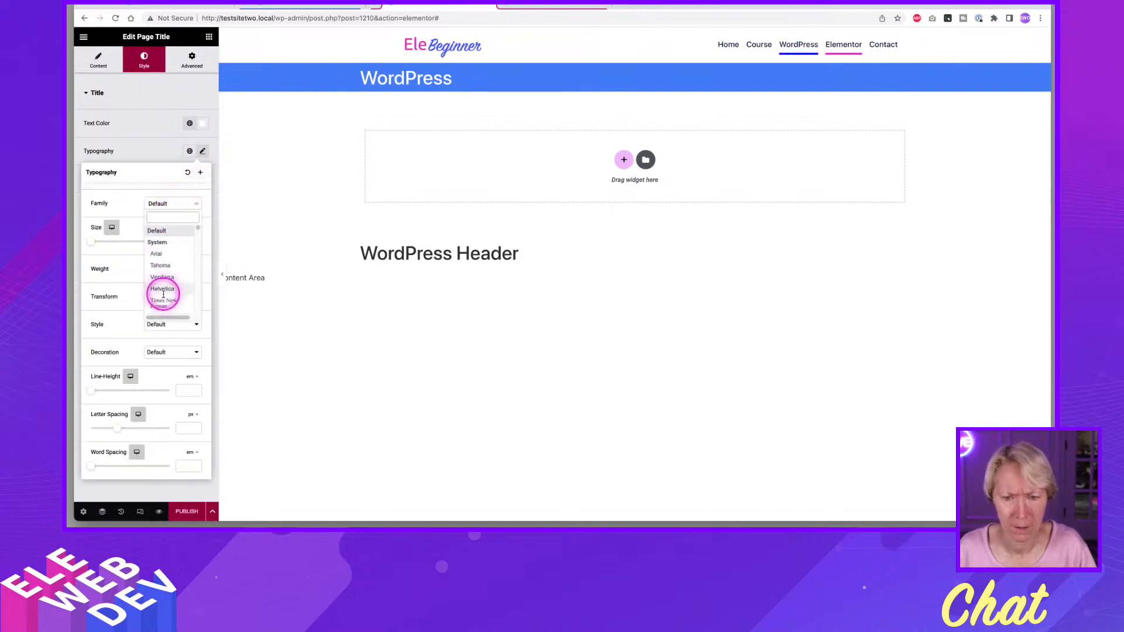
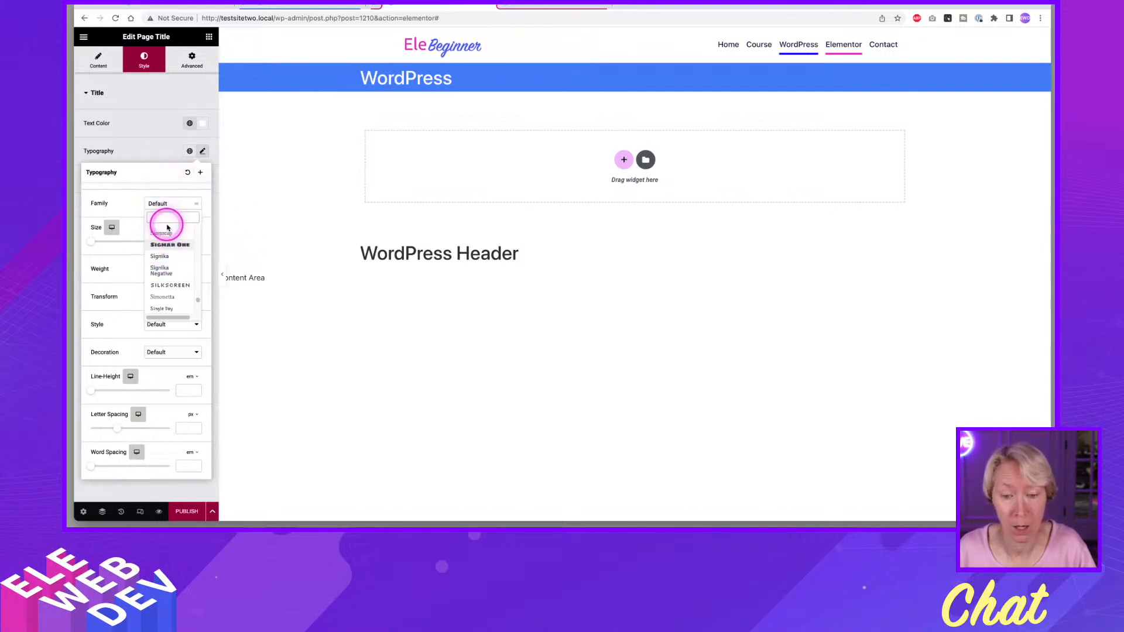
Find Ubuntu among the font families and set it as the Page Title widget's font.
text(Ub)
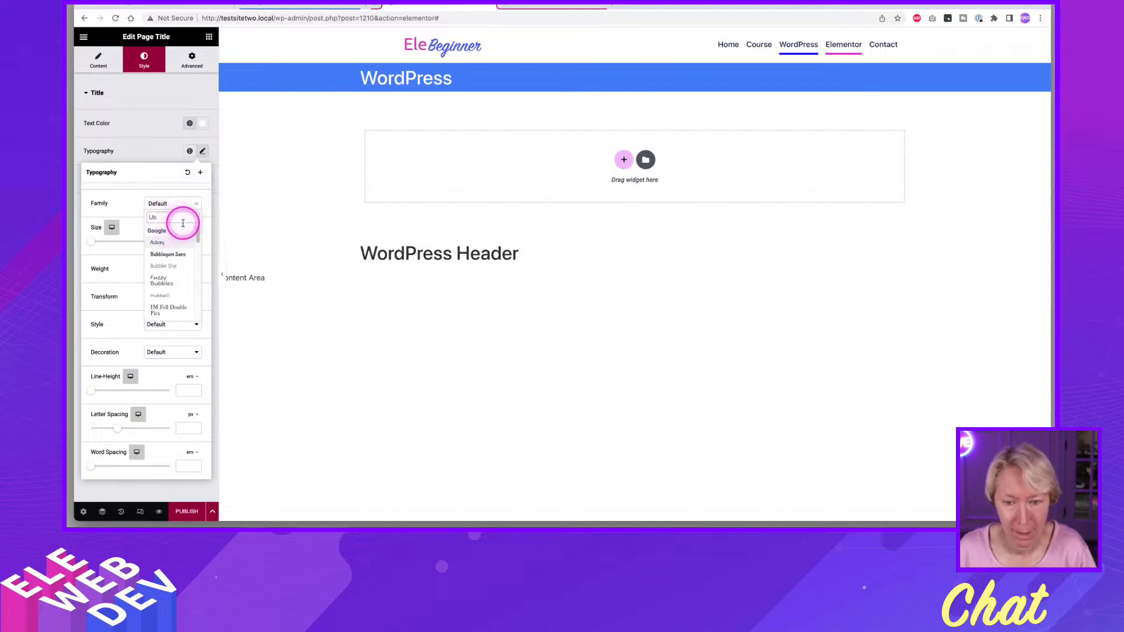
text(u)
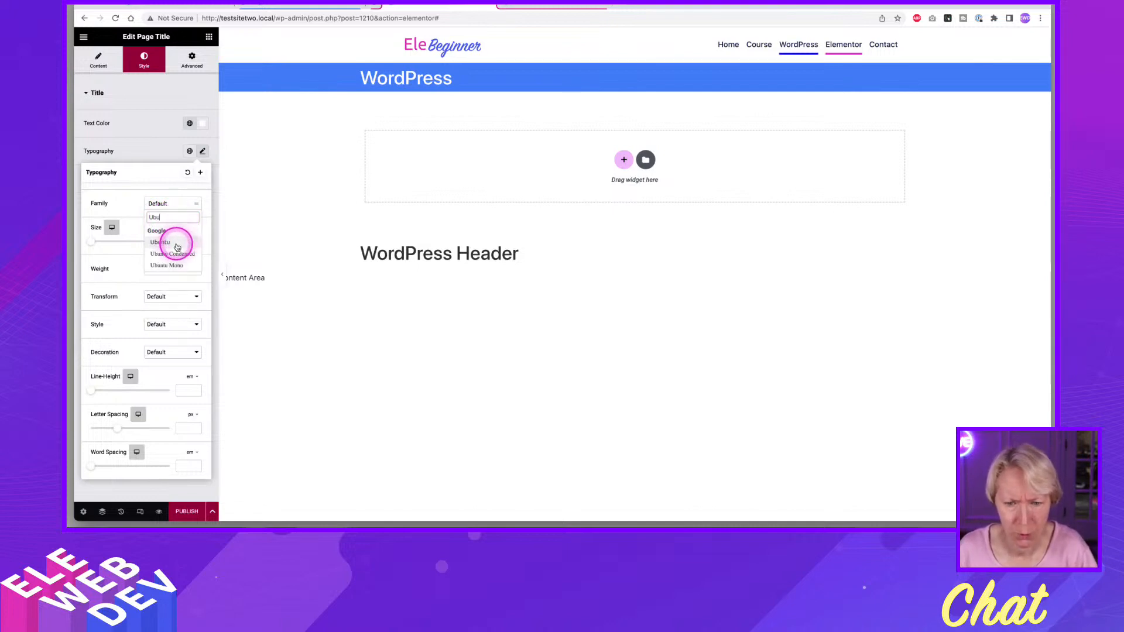
click(176, 243)
click(195, 245)
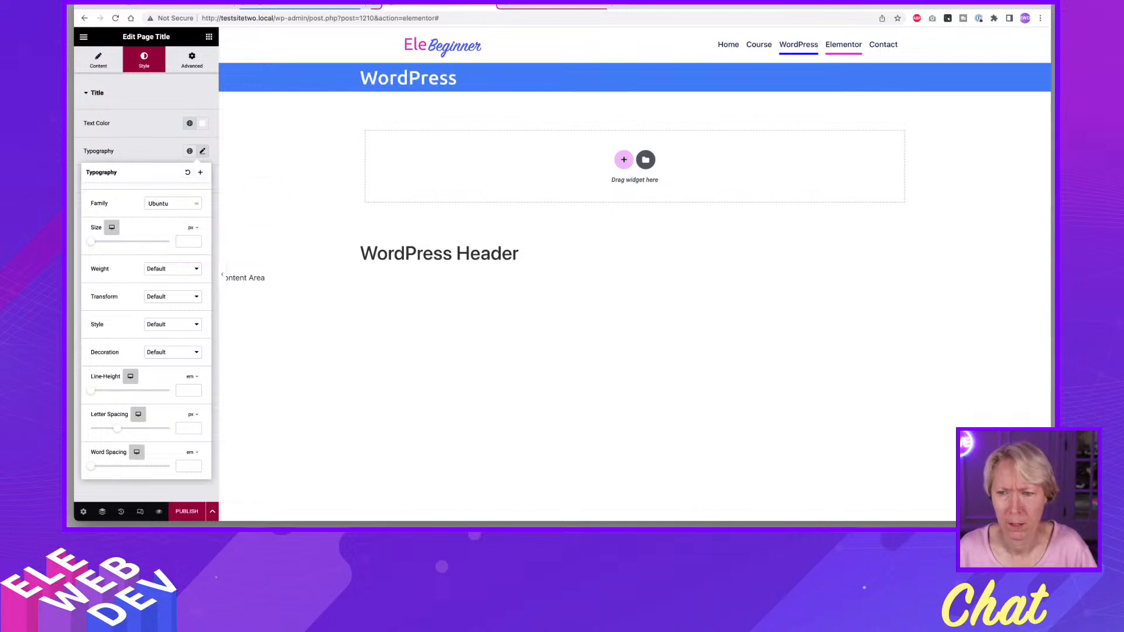
Open the EleBeginner logo image for editing in the WordPress header and align it left.
mouse_move(427, 53)
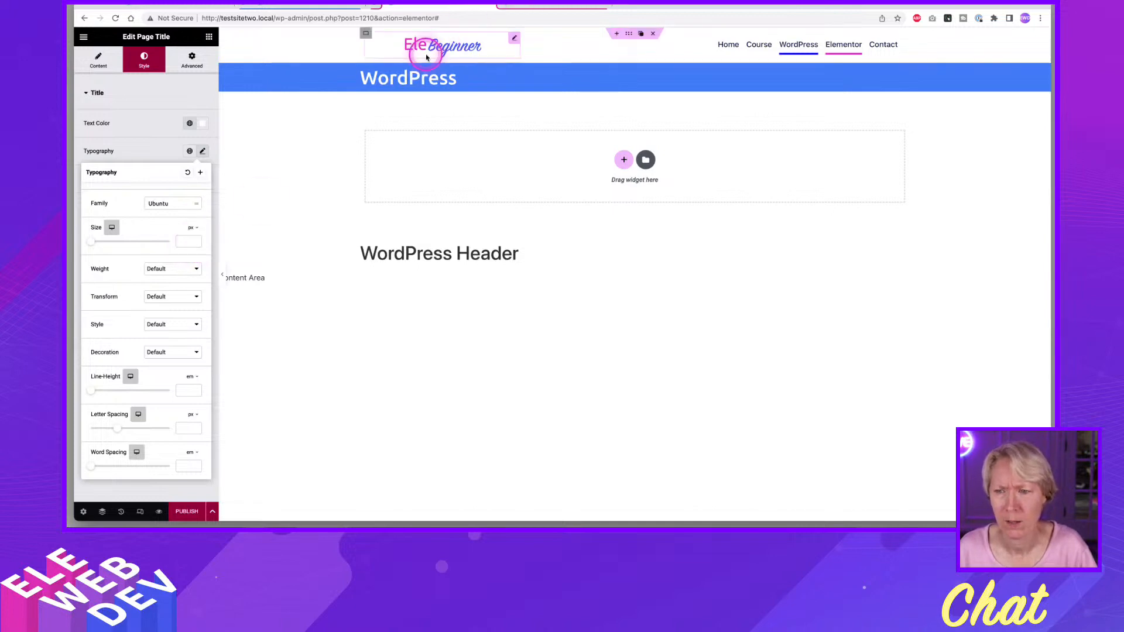
right_click(515, 39)
click(534, 44)
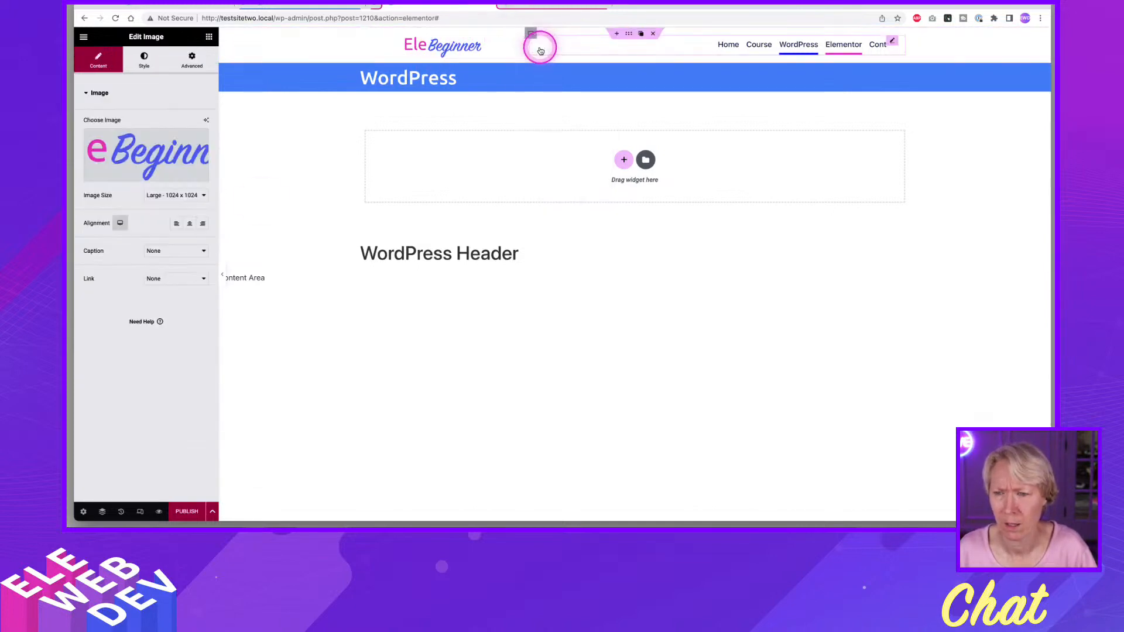
click(176, 223)
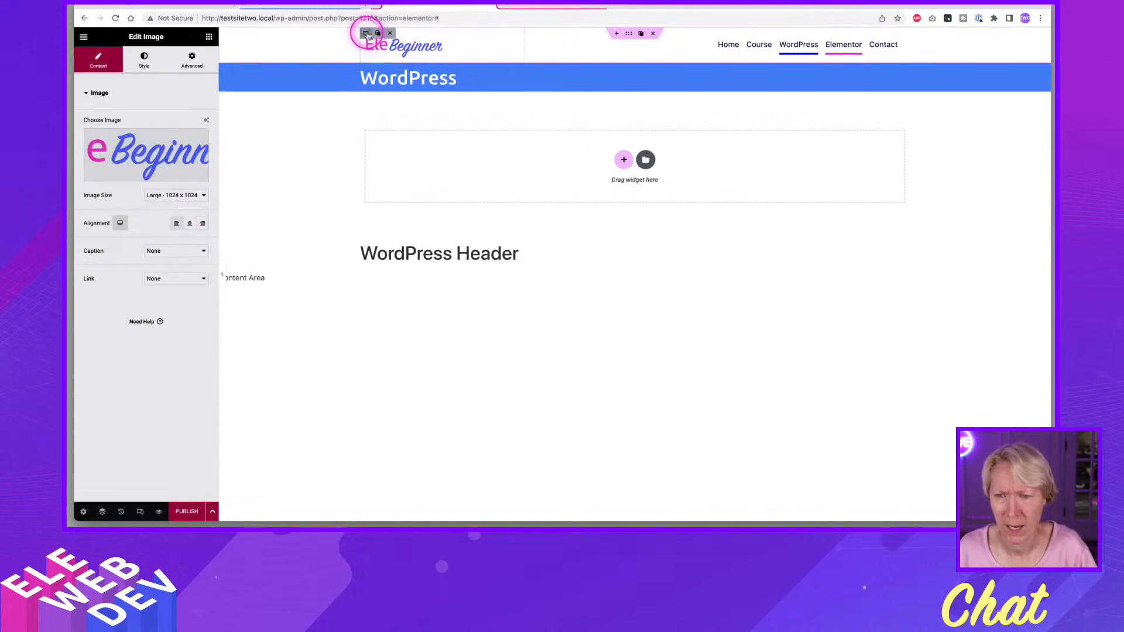
Set the logo container's padding to 0 px on all sides and publish the WordPress header without adding display conditions.
right_click(367, 34)
click(388, 42)
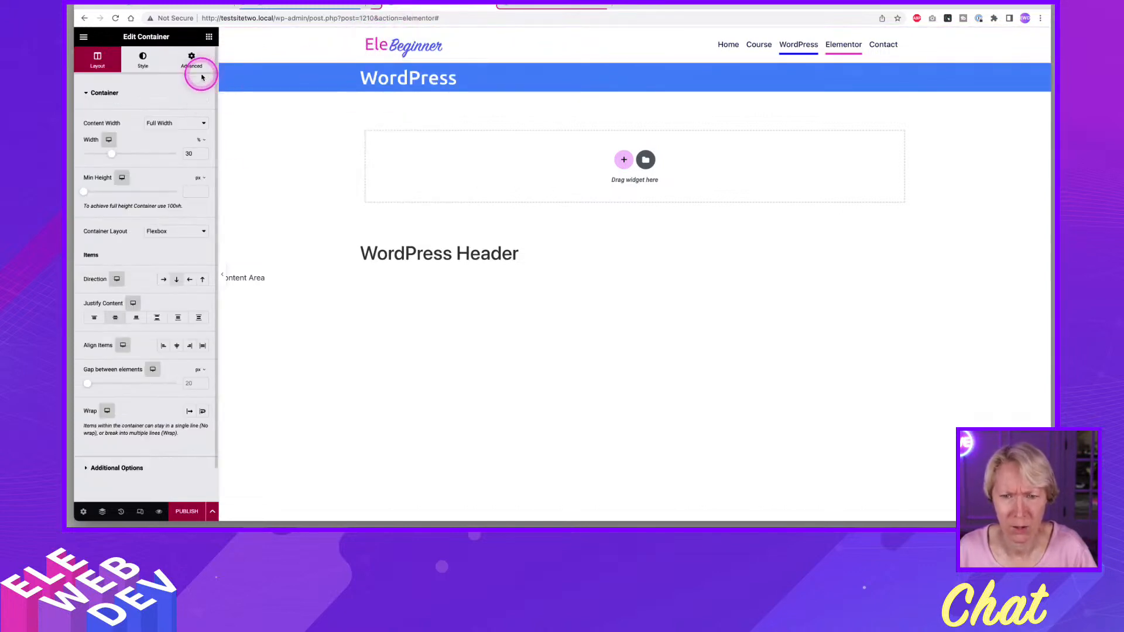
click(199, 70)
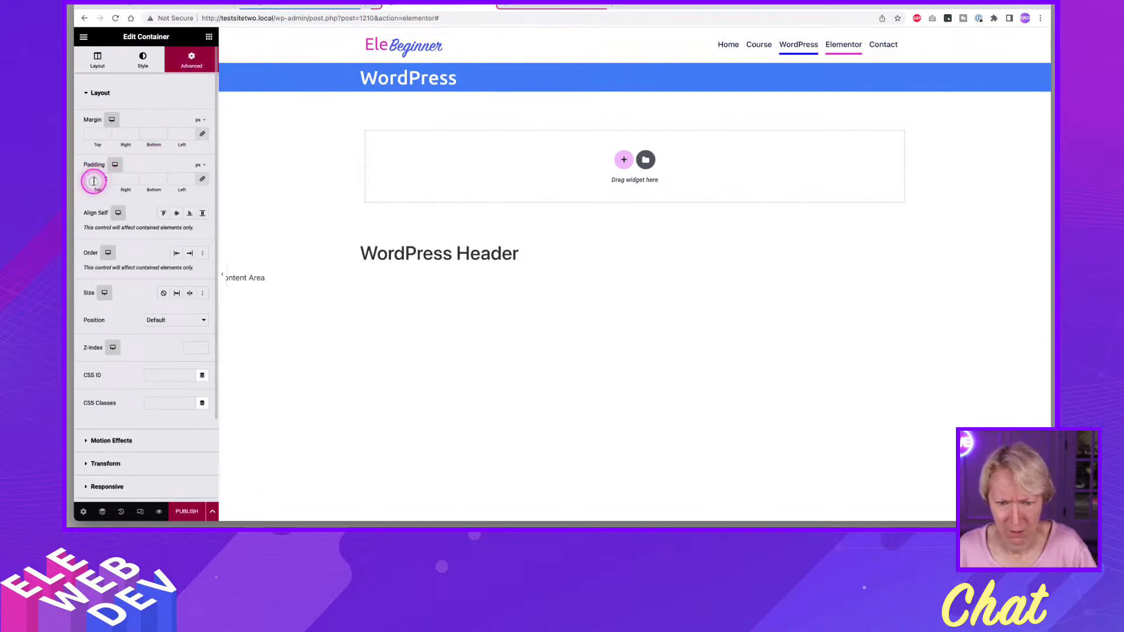
click(93, 181)
text(0)
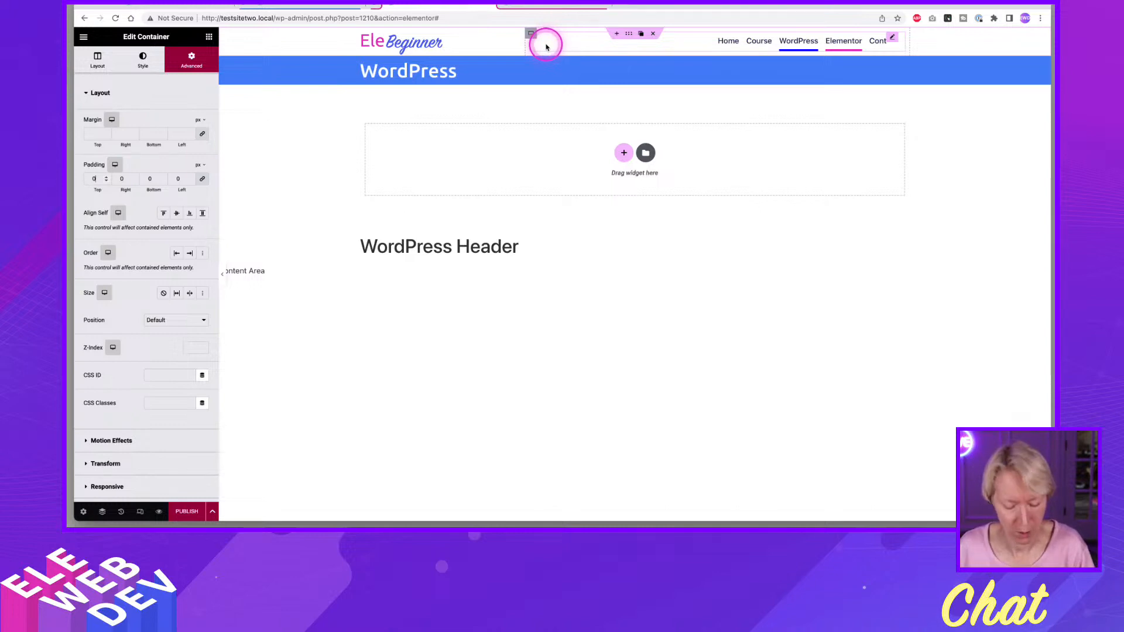
click(185, 511)
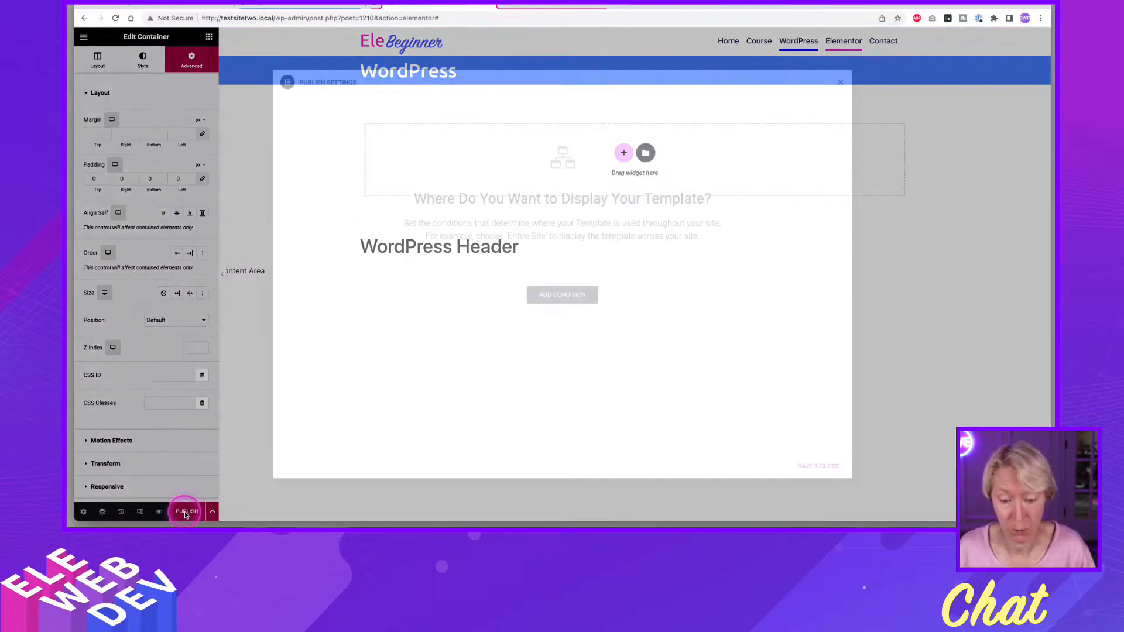
click(820, 466)
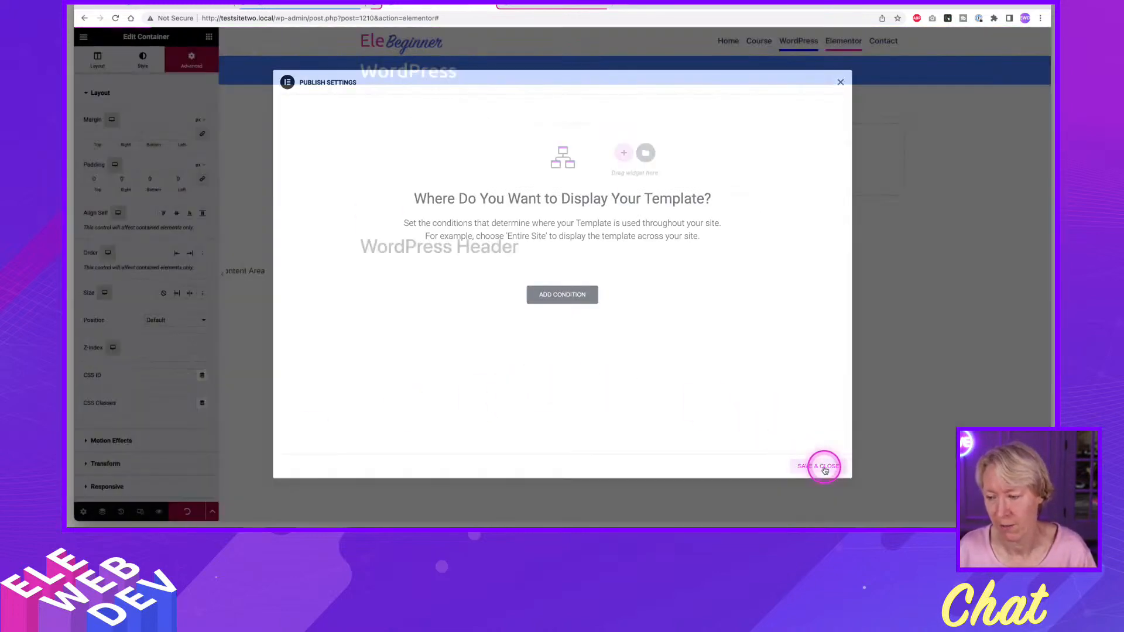
Switch to the Default Header template and align its EleBeginner logo image left.
click(534, 7)
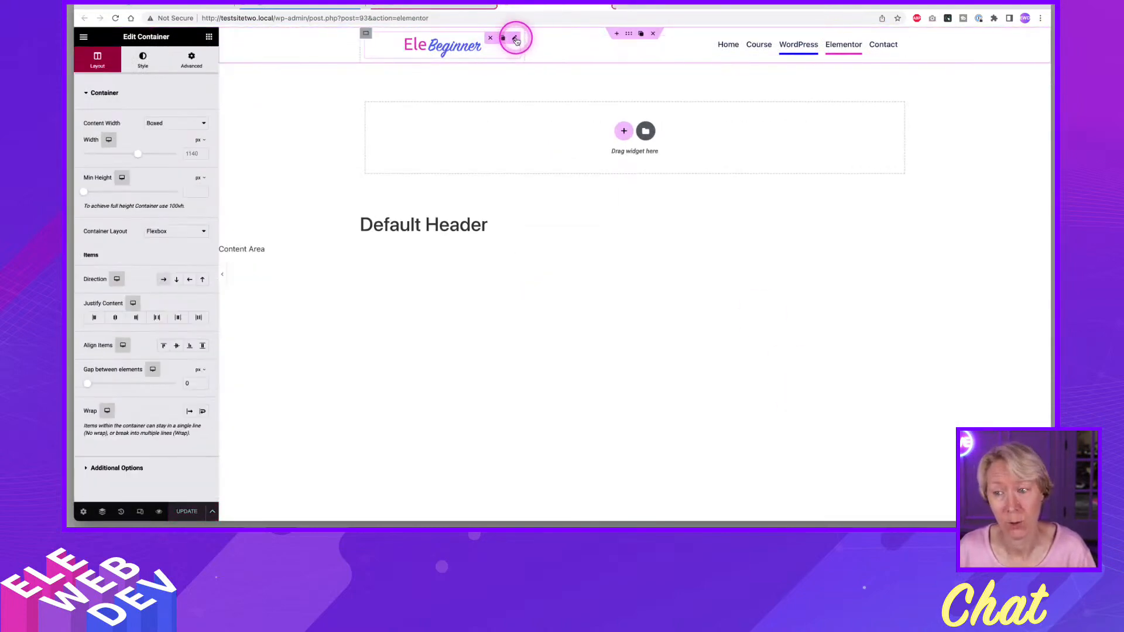
right_click(518, 39)
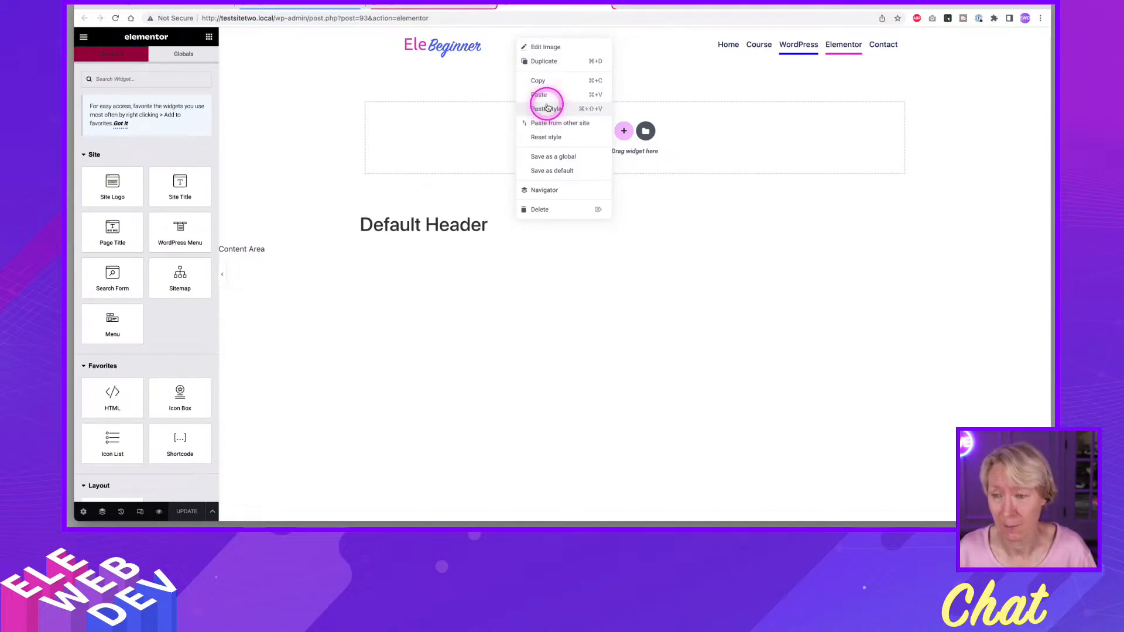
click(544, 47)
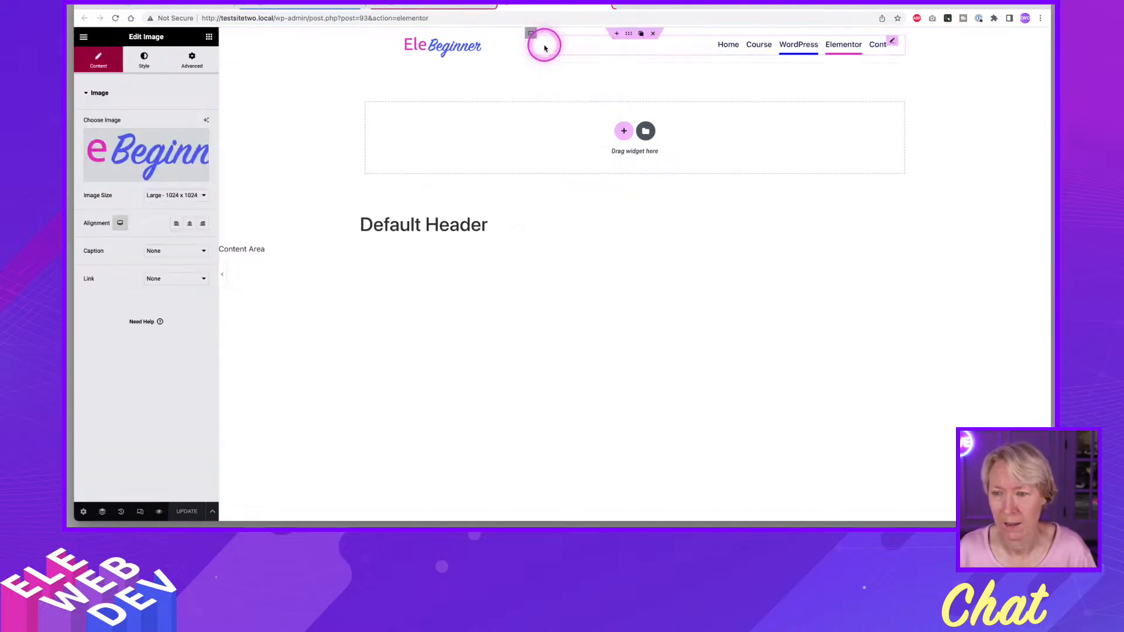
click(176, 225)
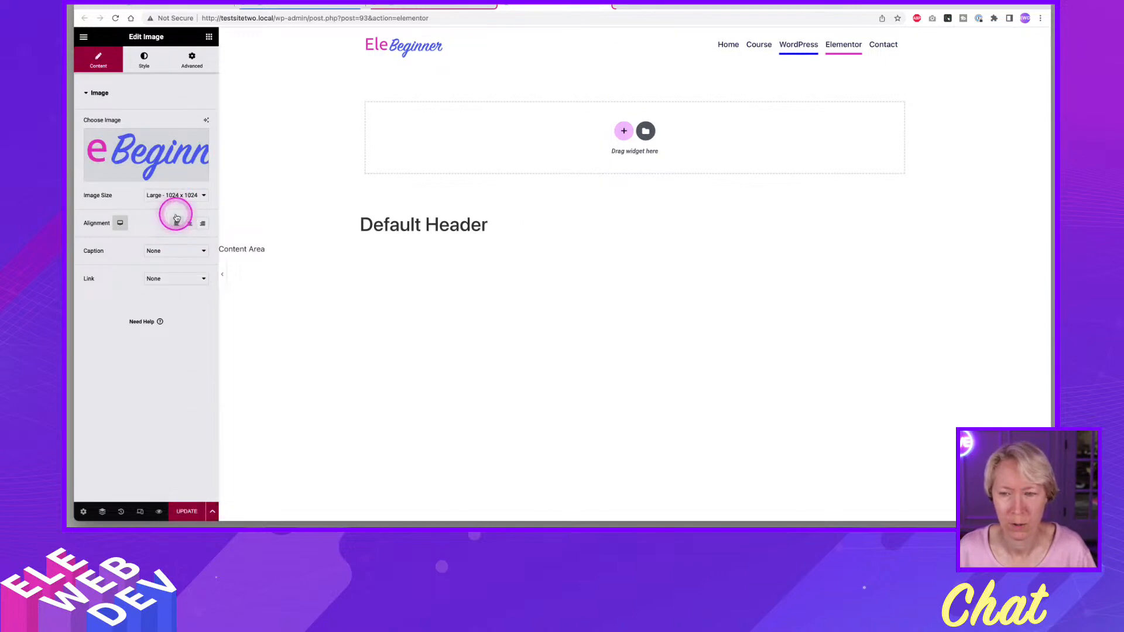
Set the padding of the Default Header's logo container to 0 px on all sides.
right_click(364, 38)
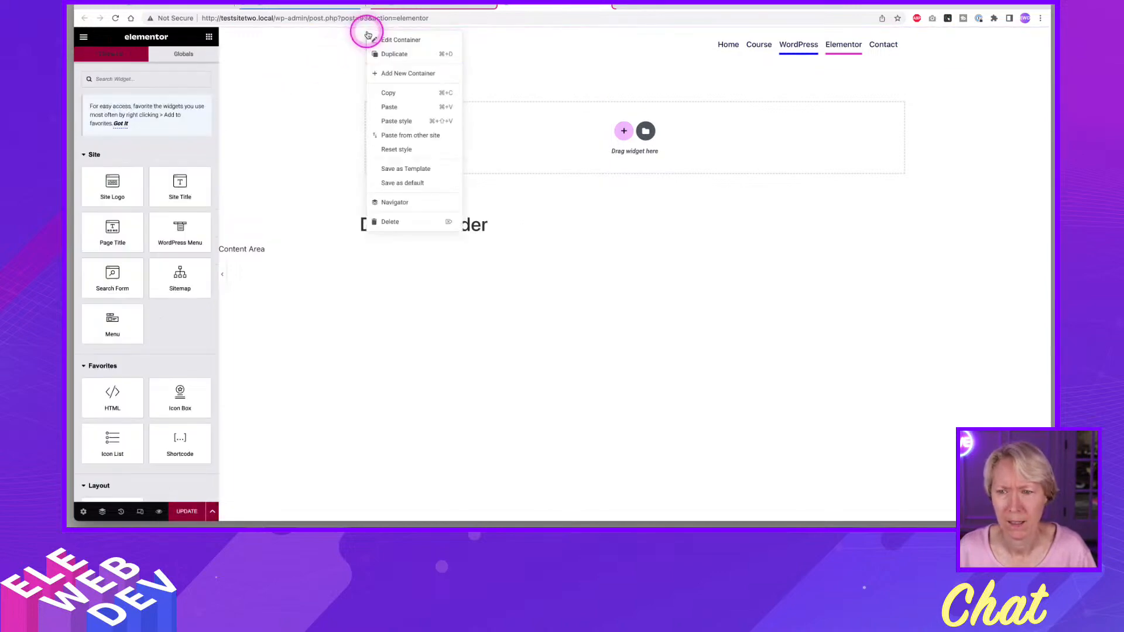
click(380, 40)
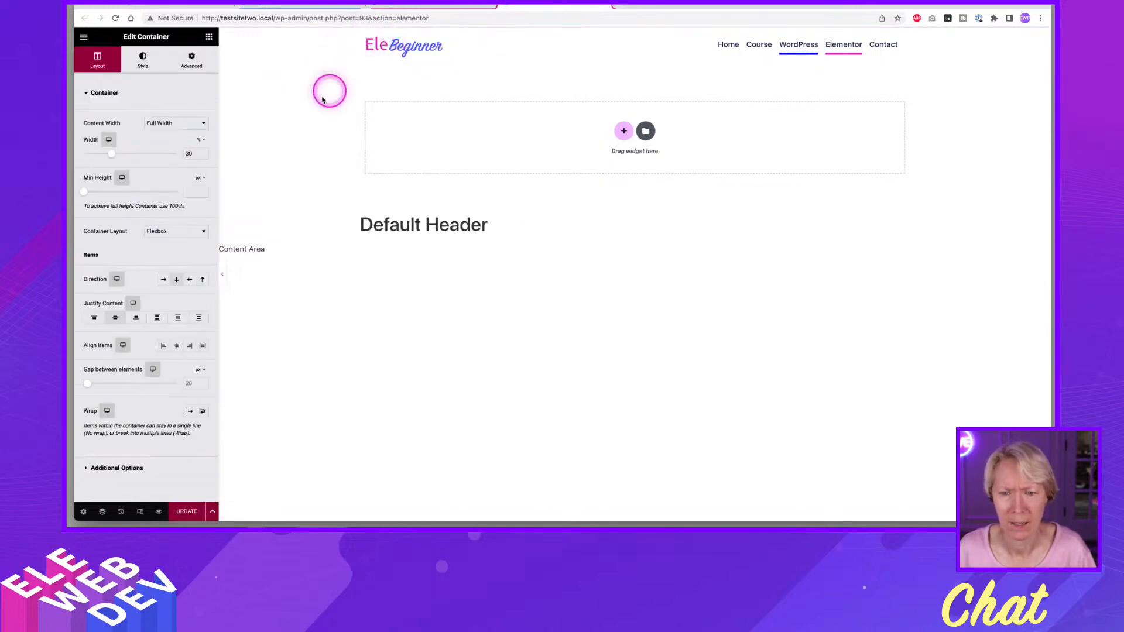
click(192, 59)
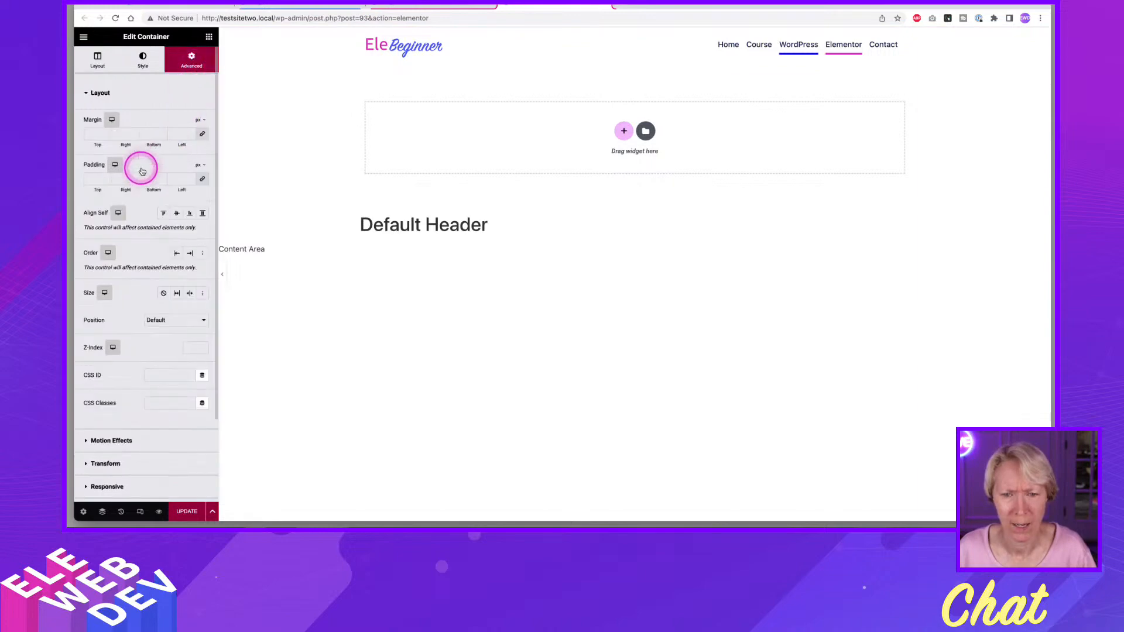
click(89, 178)
text(0)
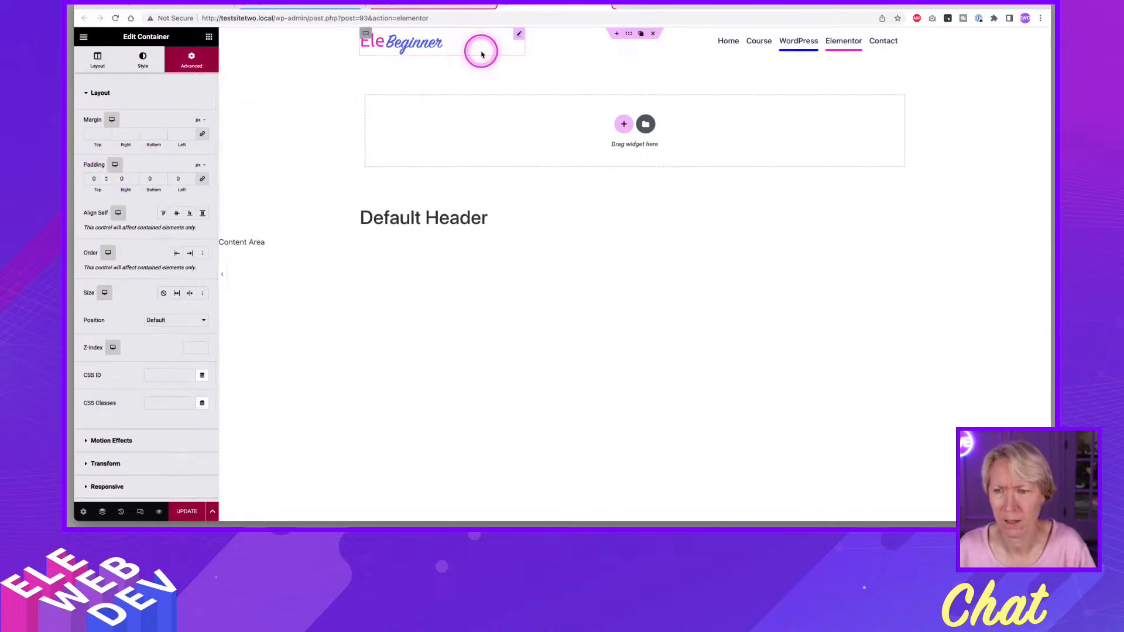
Give the Default Header's outer container unlinked padding of 10 px top and bottom and 0 px left and right, and update the template.
right_click(629, 35)
click(640, 41)
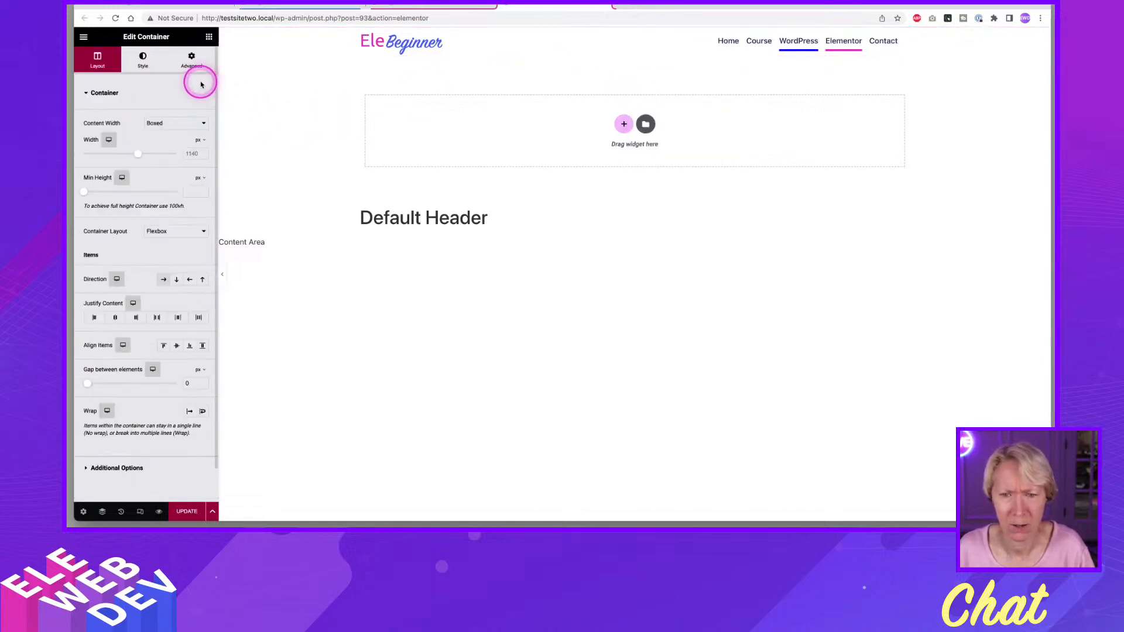
click(192, 59)
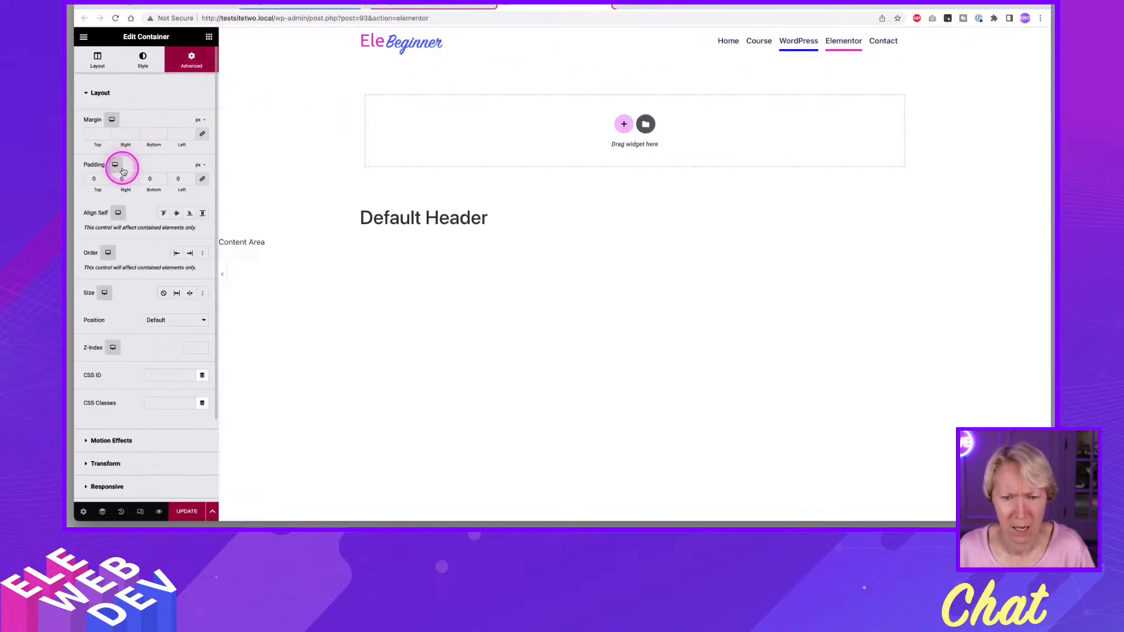
click(93, 180)
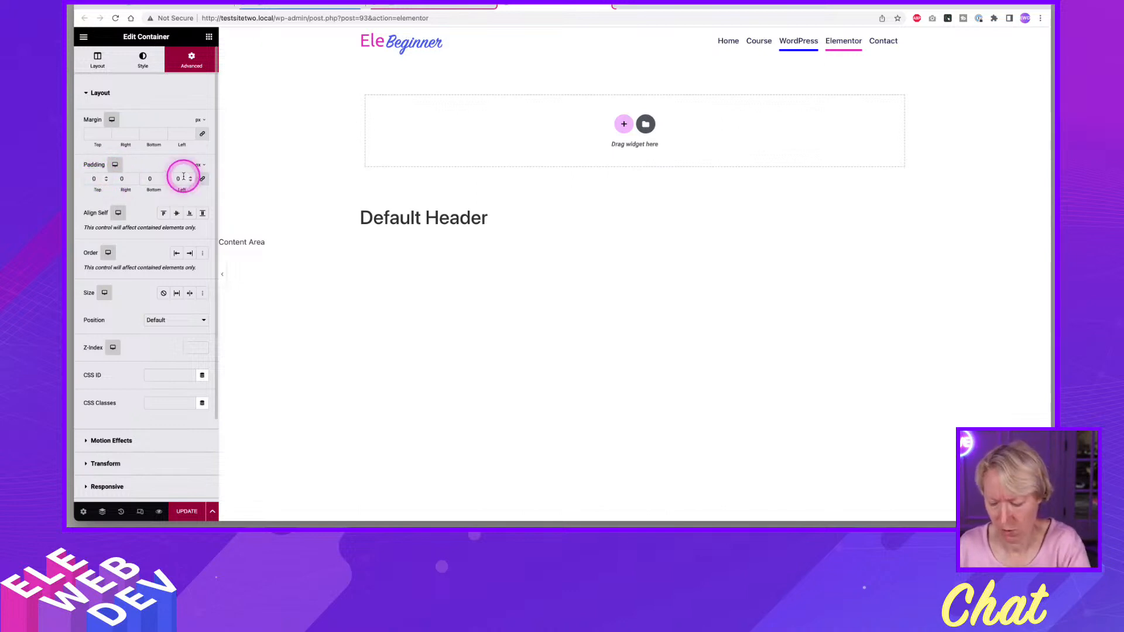
text(1)
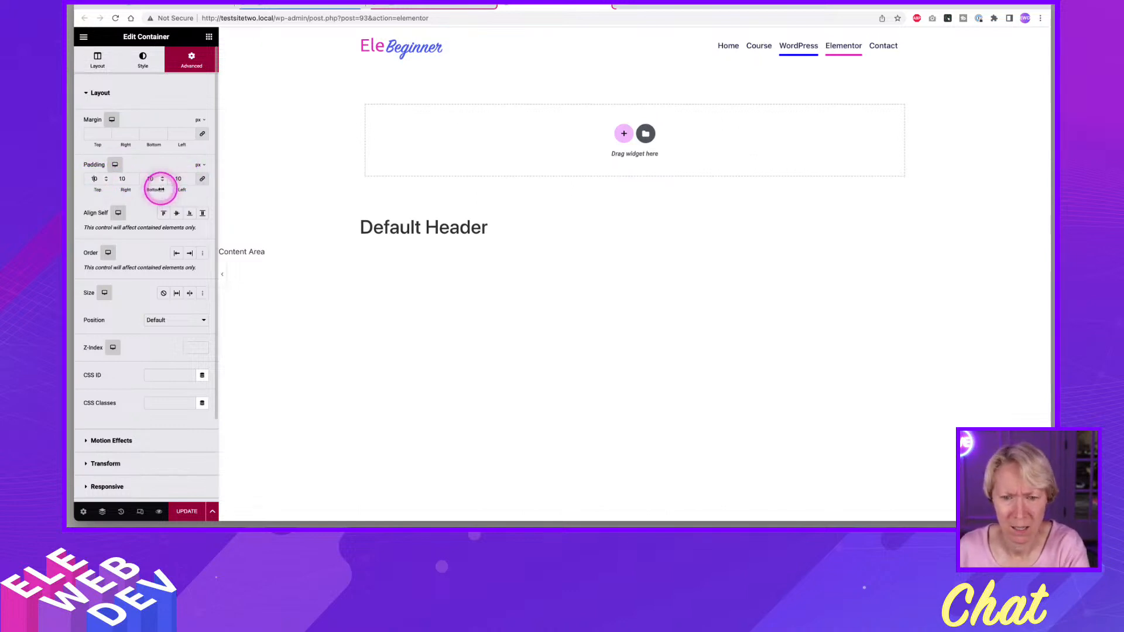
click(202, 179)
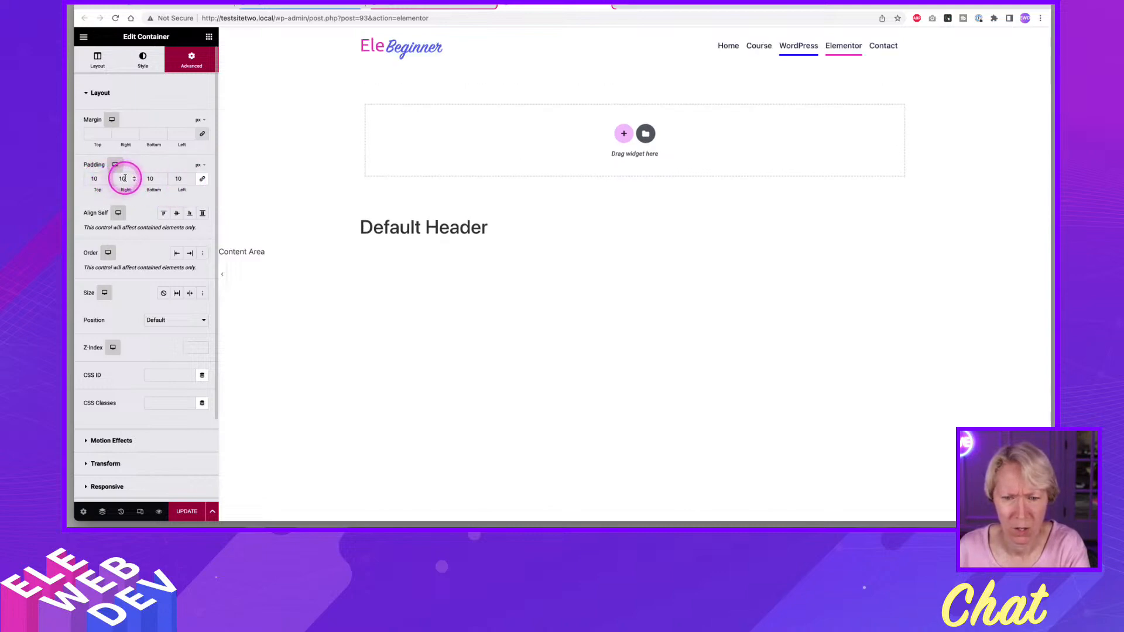
drag(126, 178, 105, 176)
text(0)
drag(181, 178, 171, 176)
text(0)
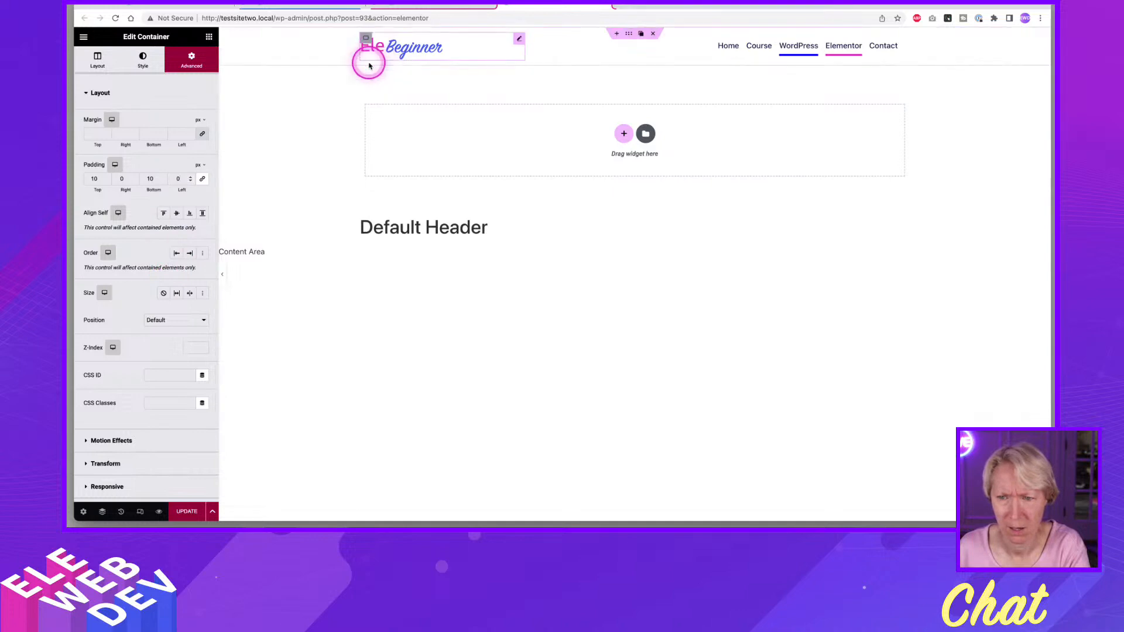
click(187, 513)
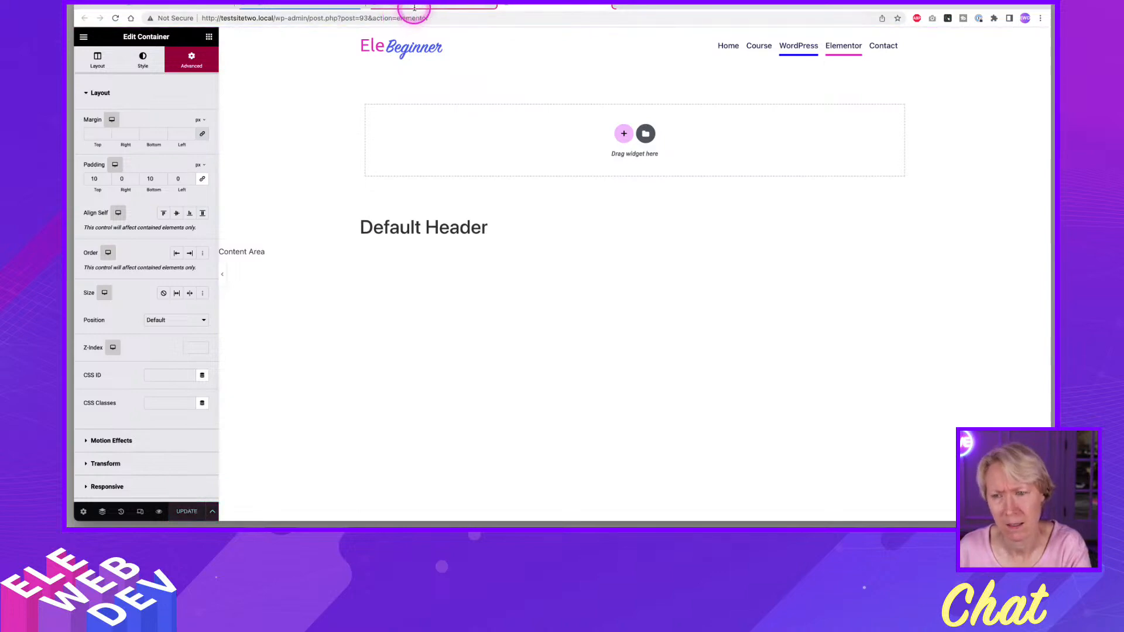
In the WordPress header, give the logo-and-menu outer container unlinked padding of 10 px top and bottom and 0 px left and right, and update it.
click(415, 7)
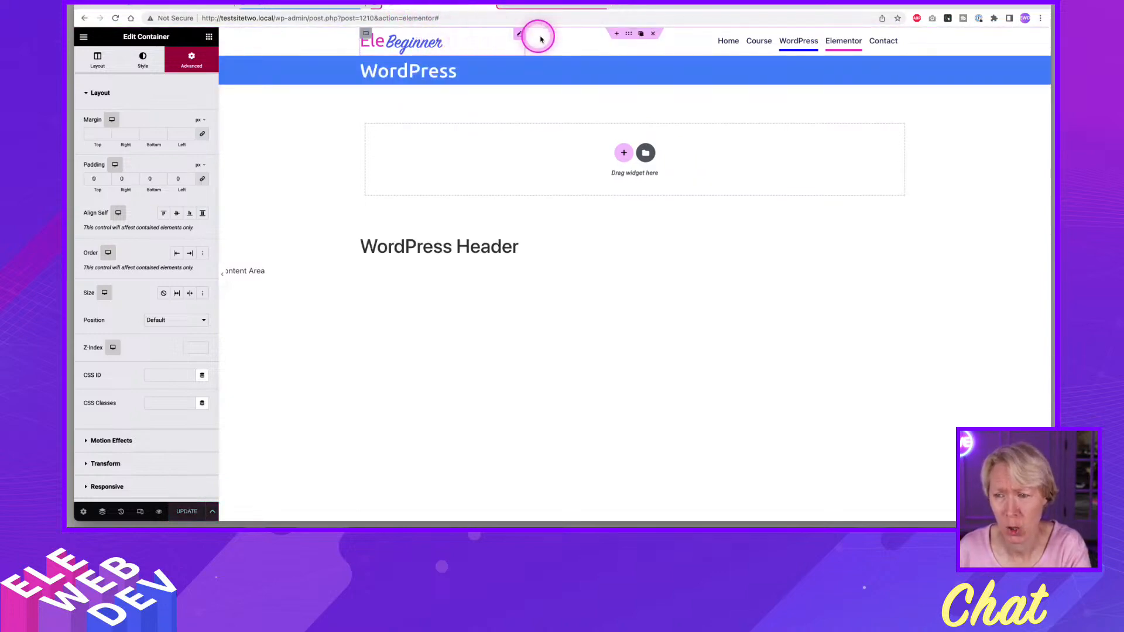
right_click(629, 33)
click(657, 43)
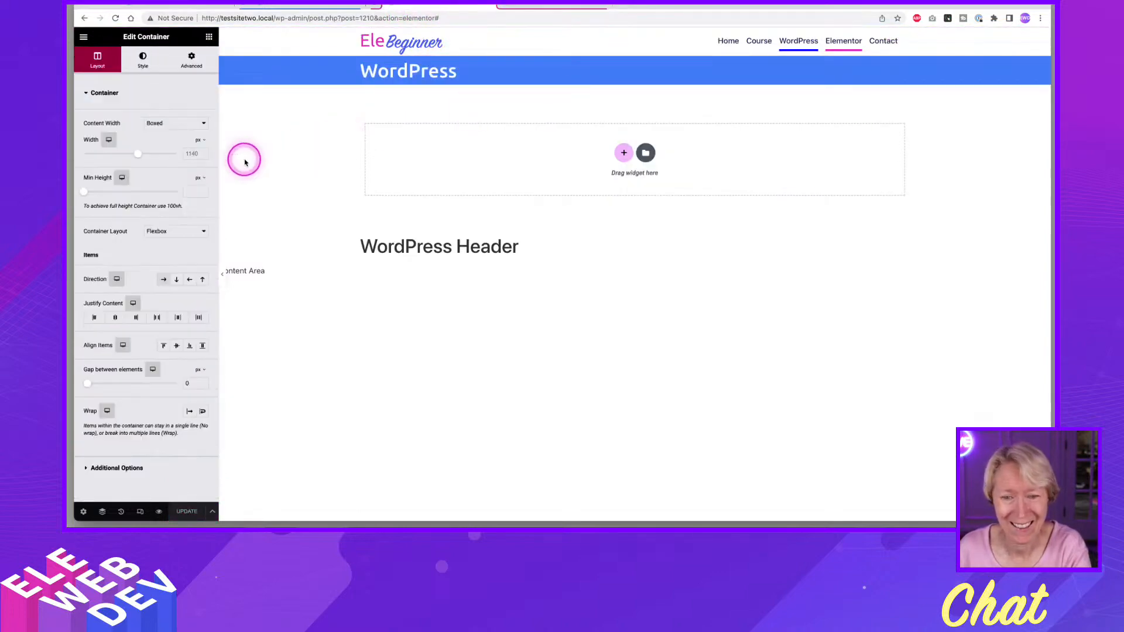
click(192, 59)
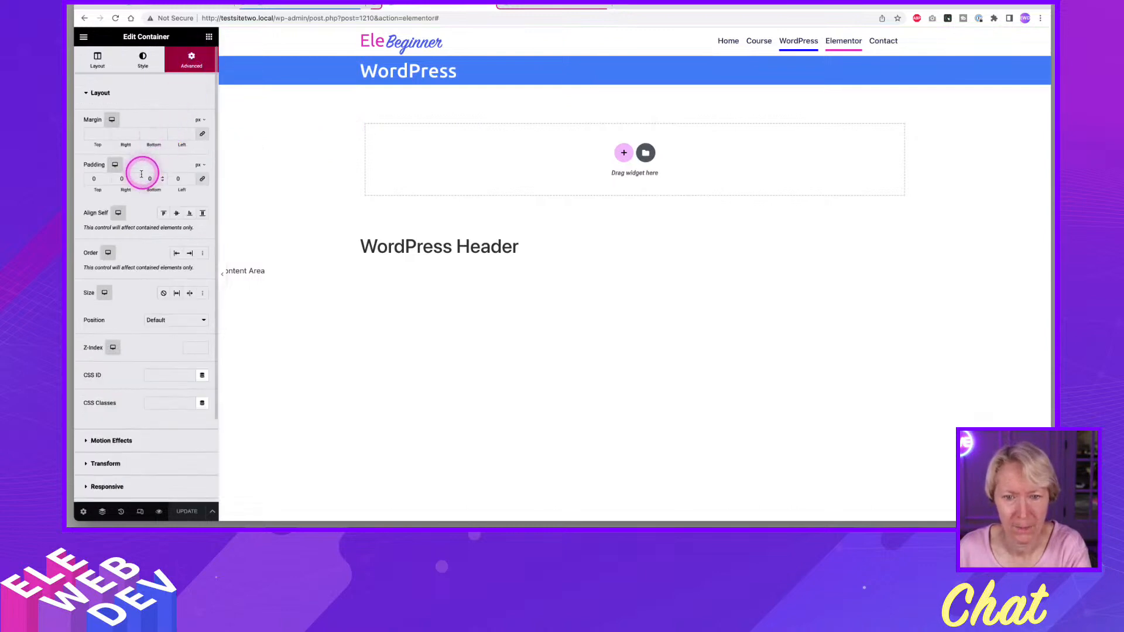
click(202, 180)
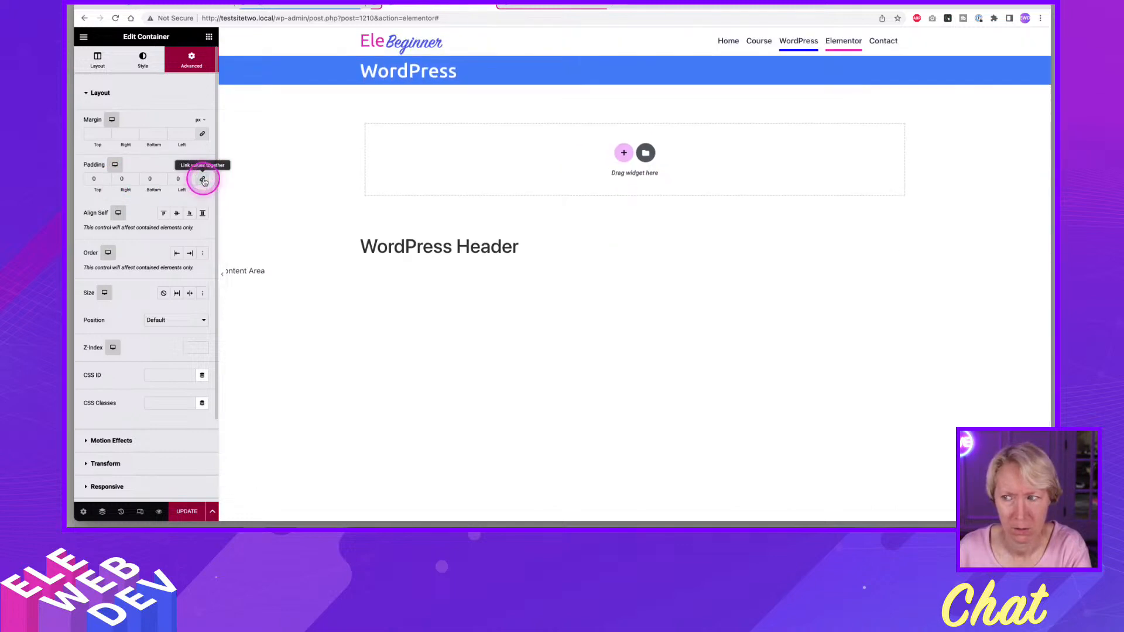
click(90, 178)
text(10)
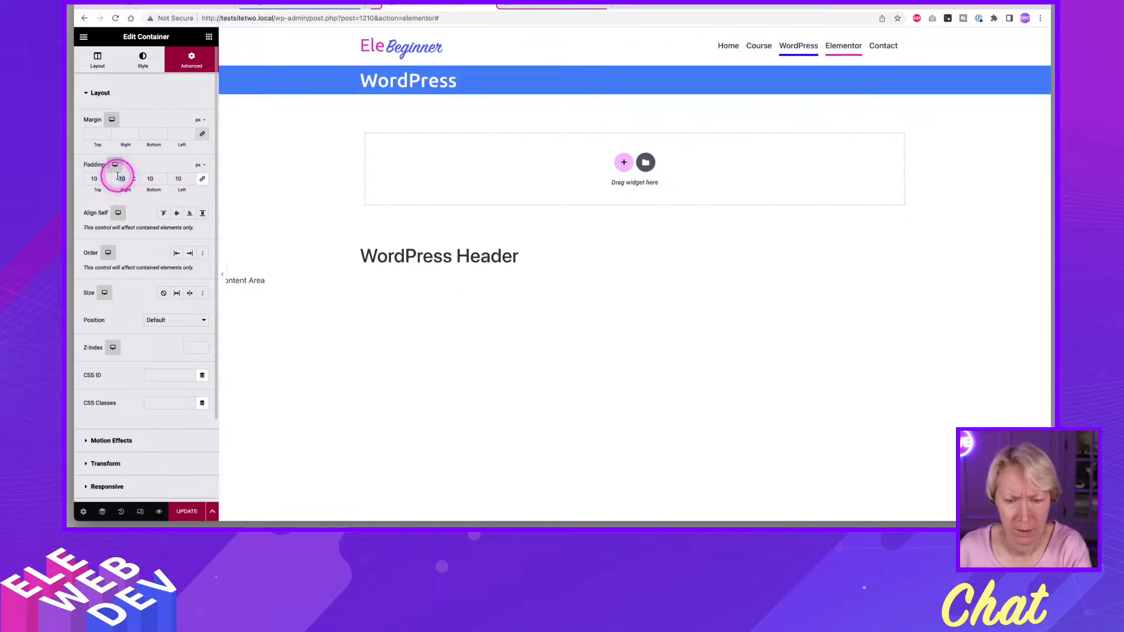
text(0)
drag(183, 178, 165, 177)
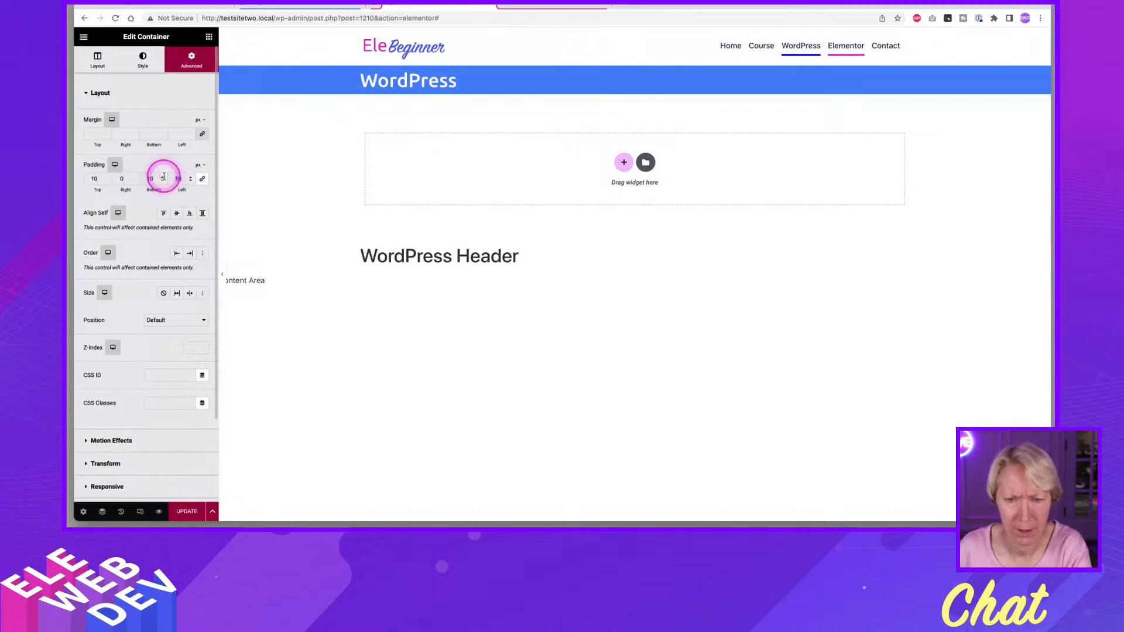
text(0)
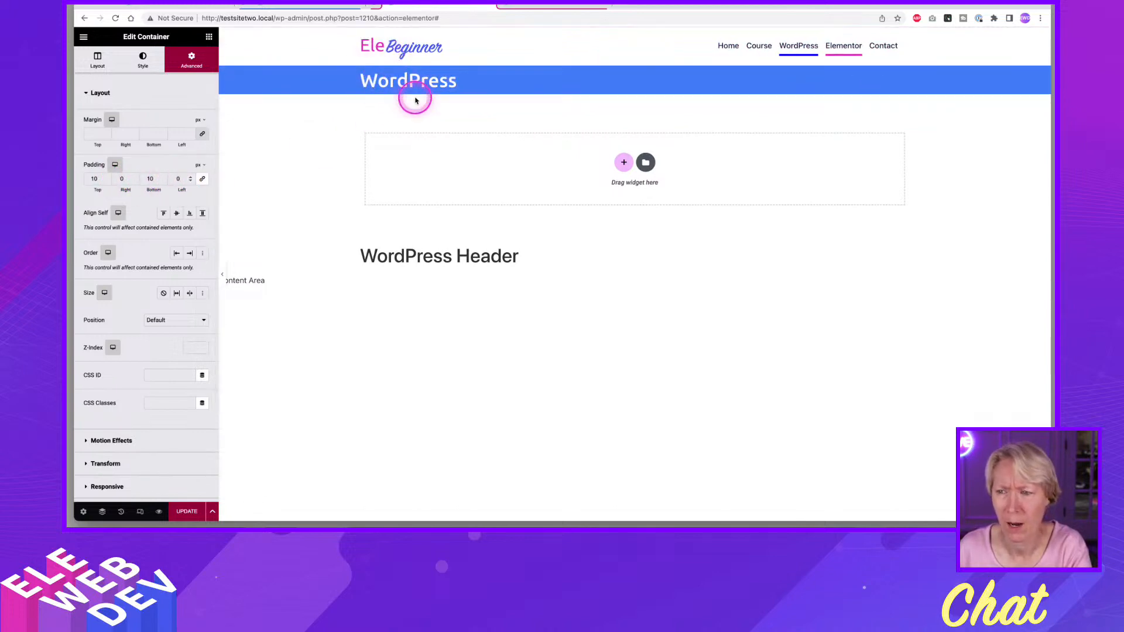
click(192, 513)
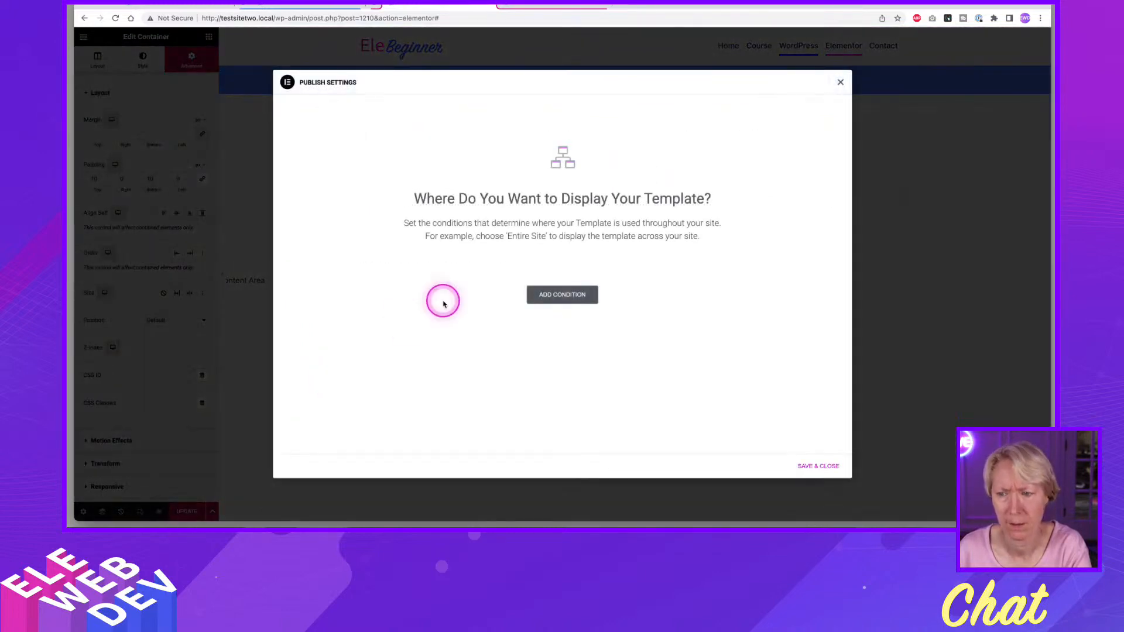
Add a display condition that includes the header on Singular > Pages > WordPress, and save the publish settings.
click(568, 294)
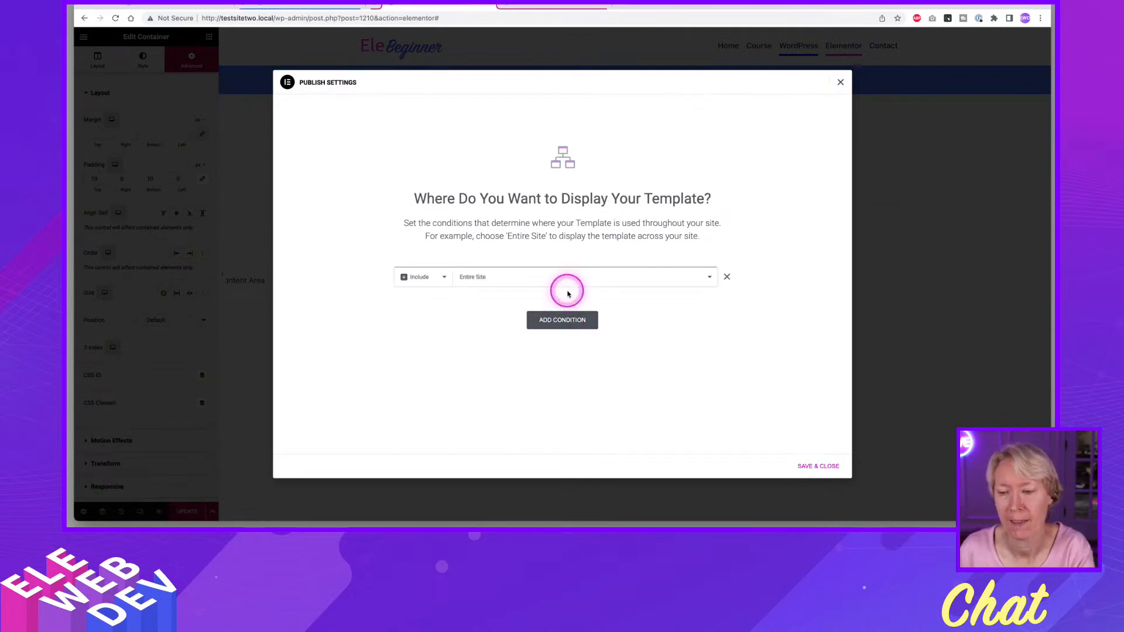
click(708, 277)
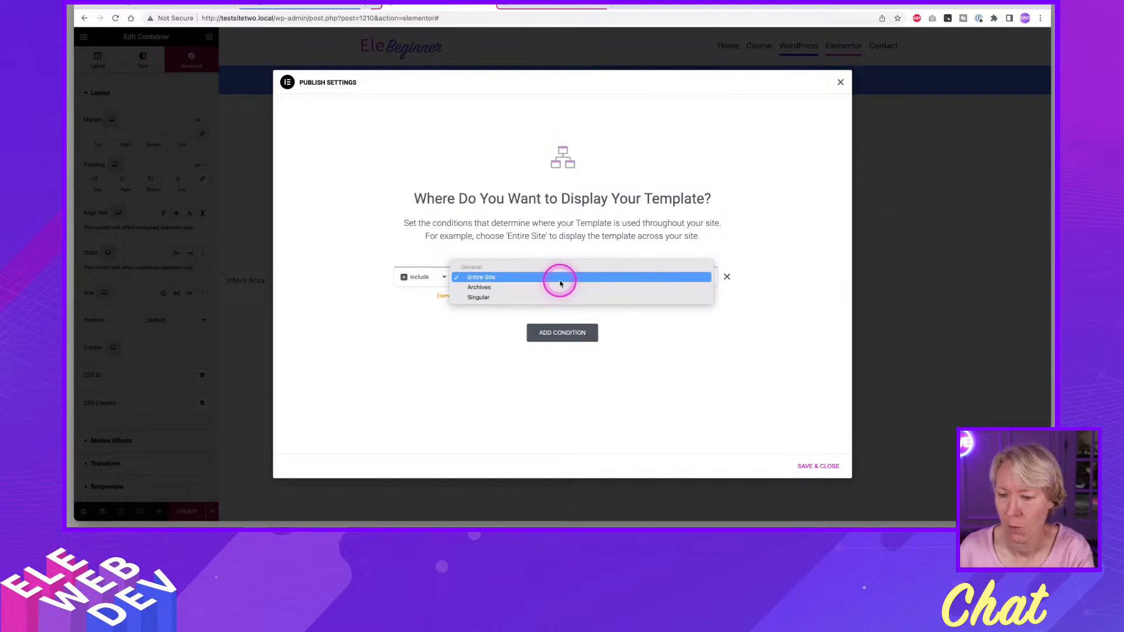
click(491, 297)
click(585, 278)
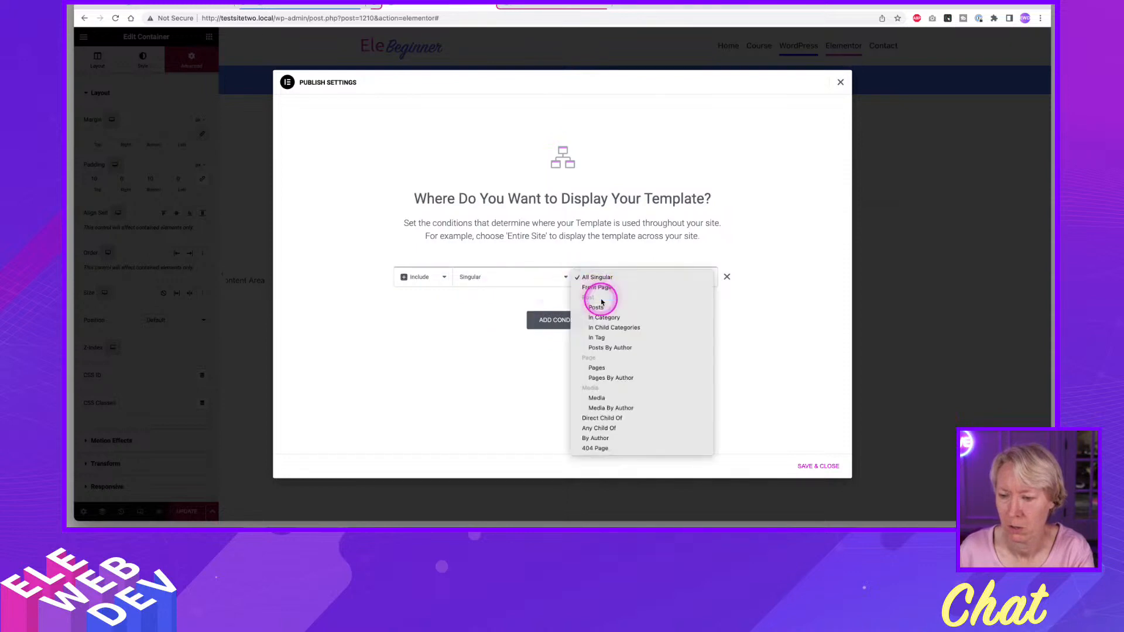
click(618, 367)
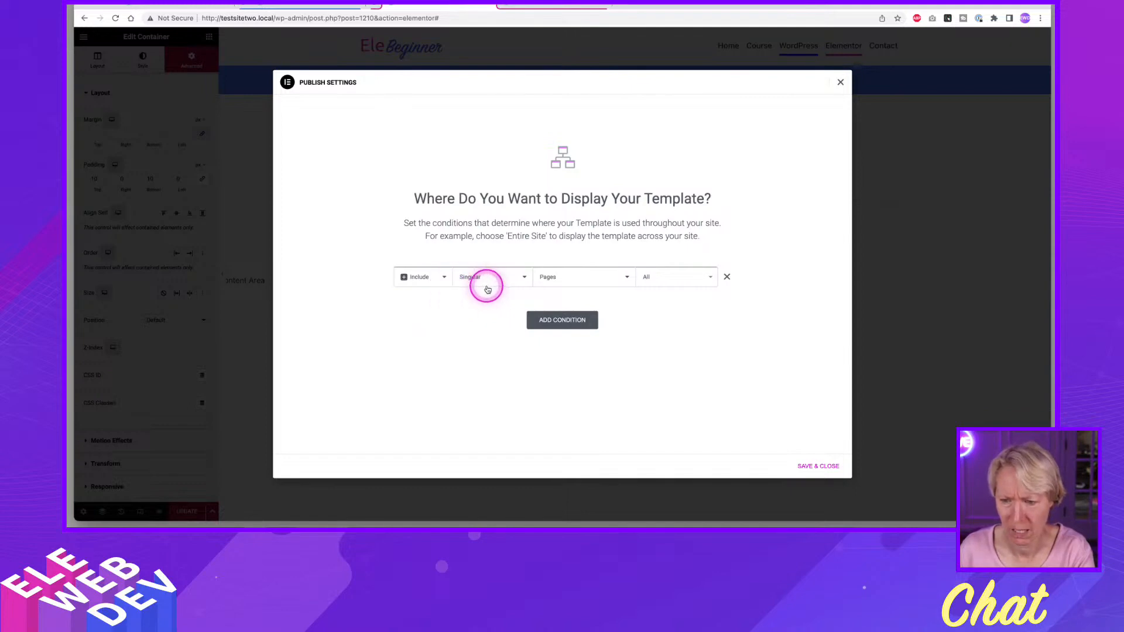
click(650, 277)
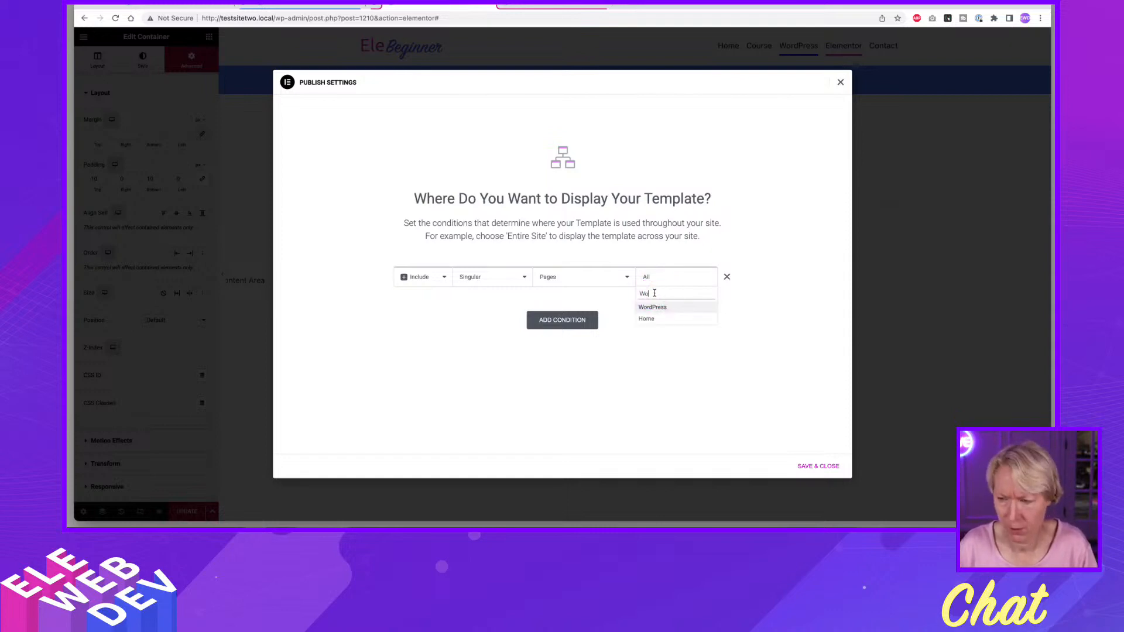
double_click(655, 293)
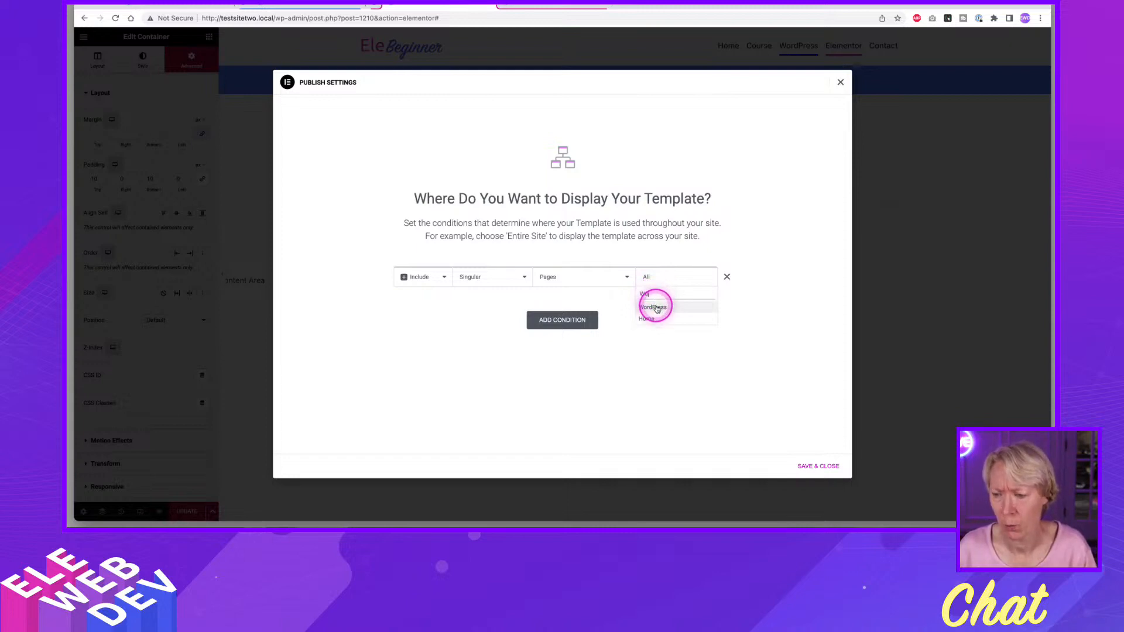
click(651, 307)
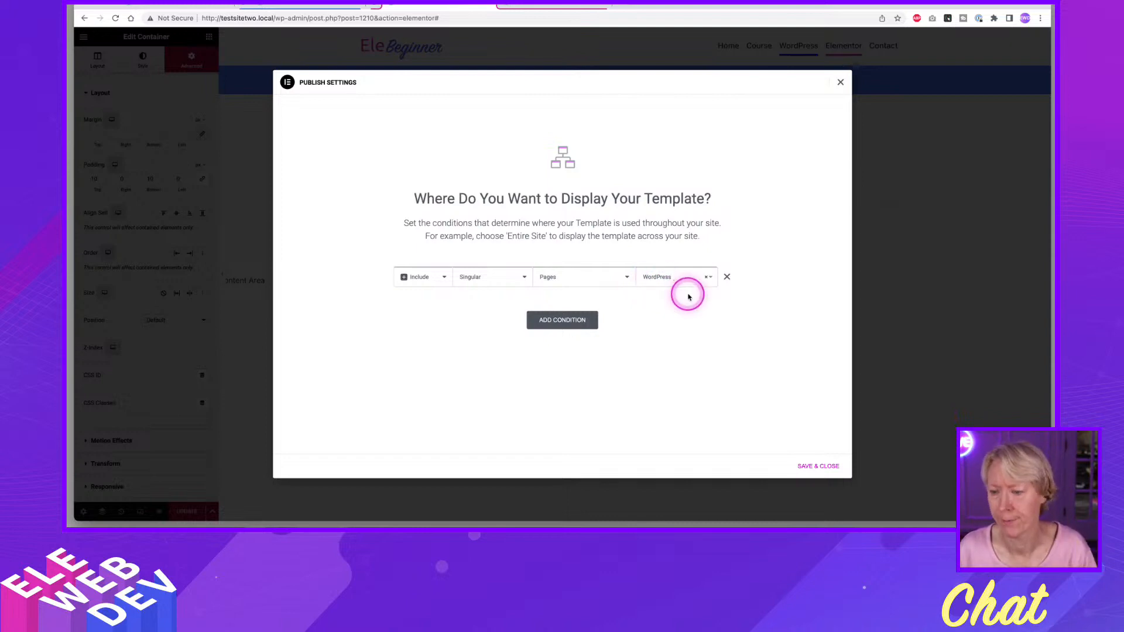
click(814, 465)
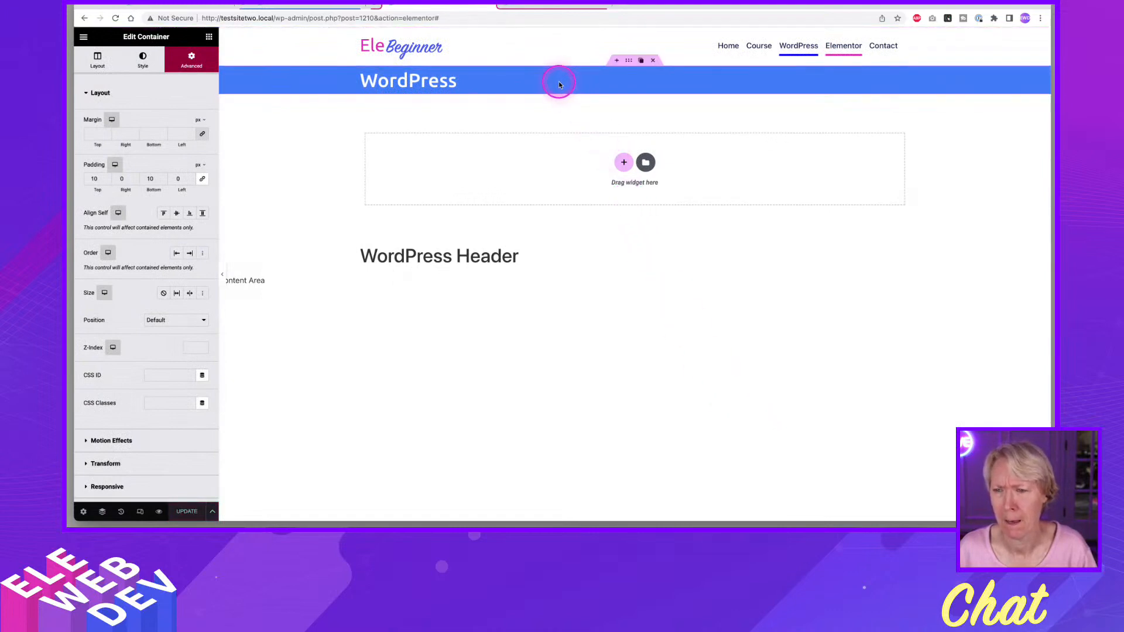
Give the blue WordPress title bar container unlinked padding of 20 px top and bottom and 0 px left and right, and update the template.
right_click(629, 62)
click(647, 72)
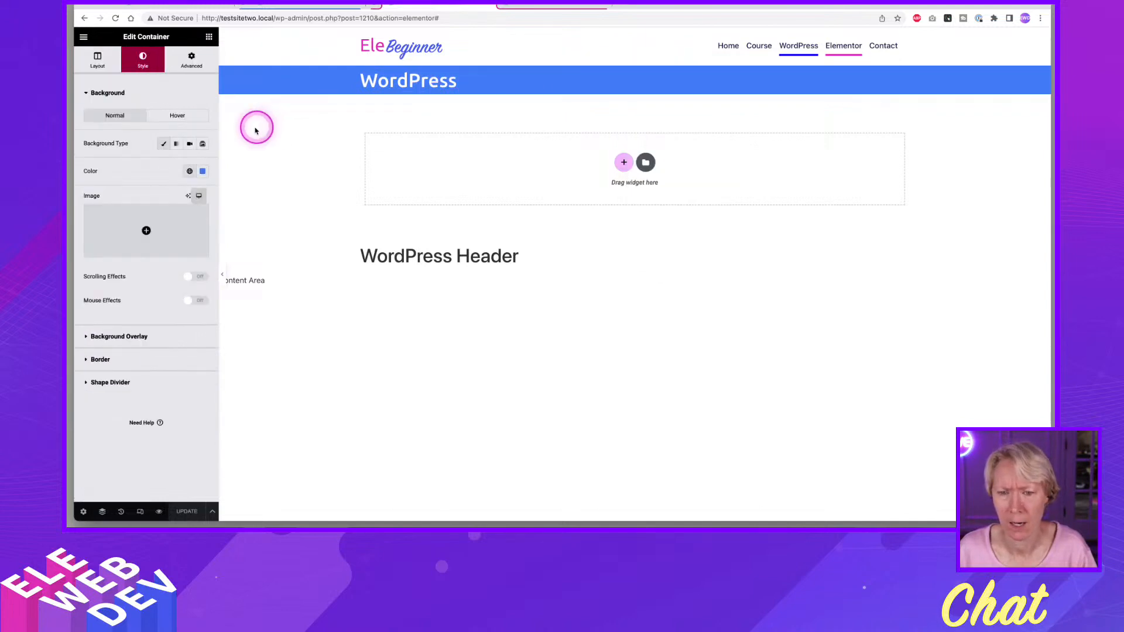
click(189, 63)
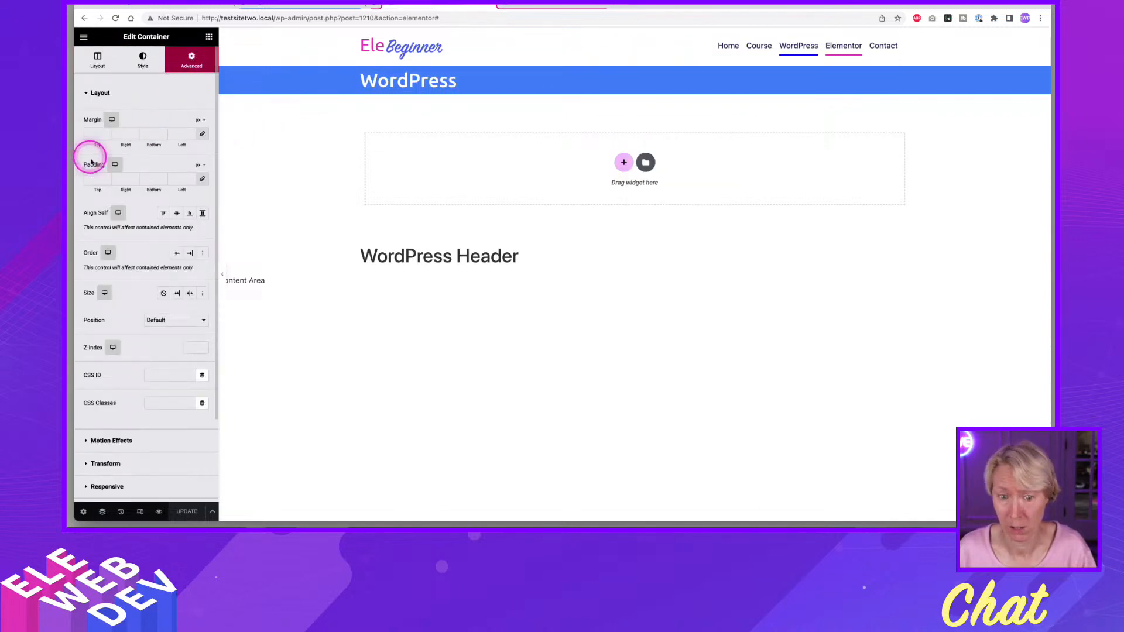
click(203, 181)
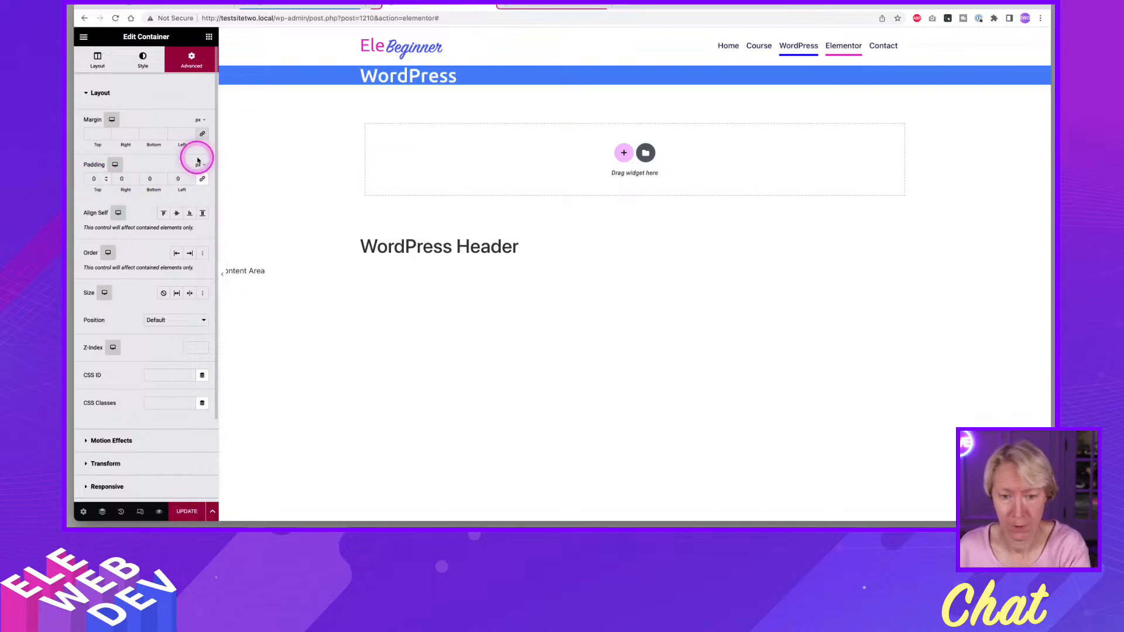
text(150)
key(BackSpace)
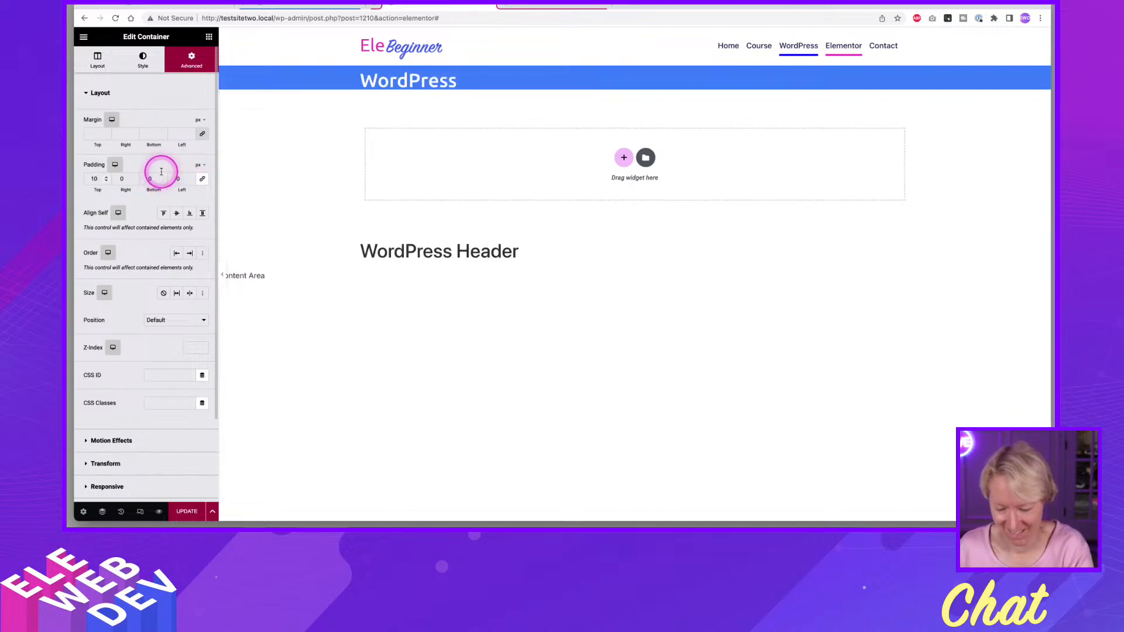
key(BackSpace)
text(5)
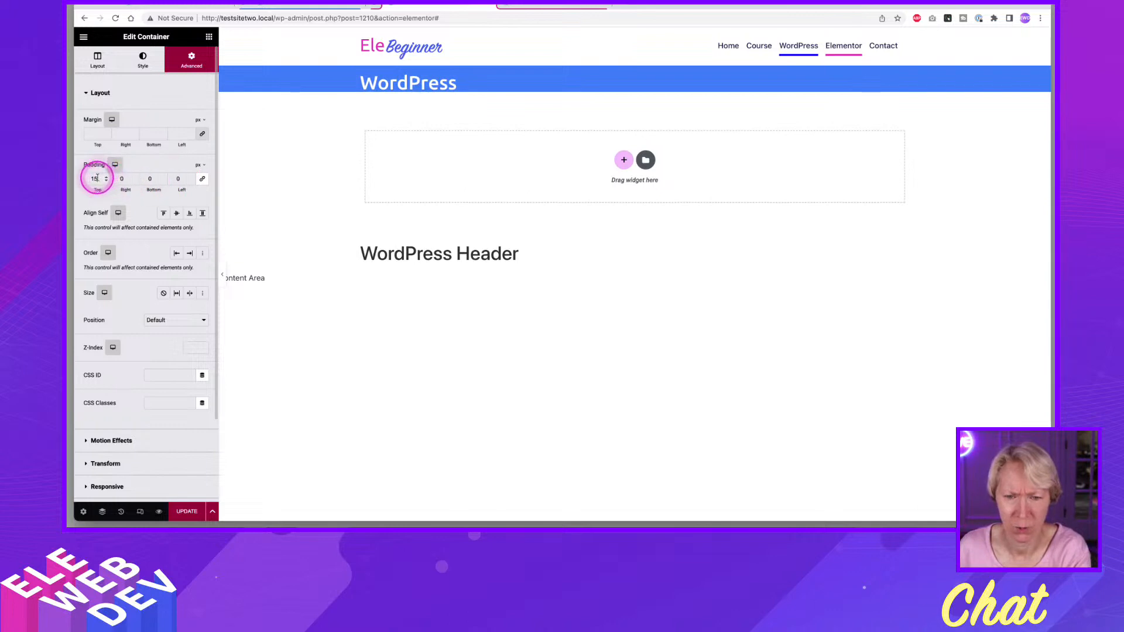
drag(98, 179, 76, 179)
text(20)
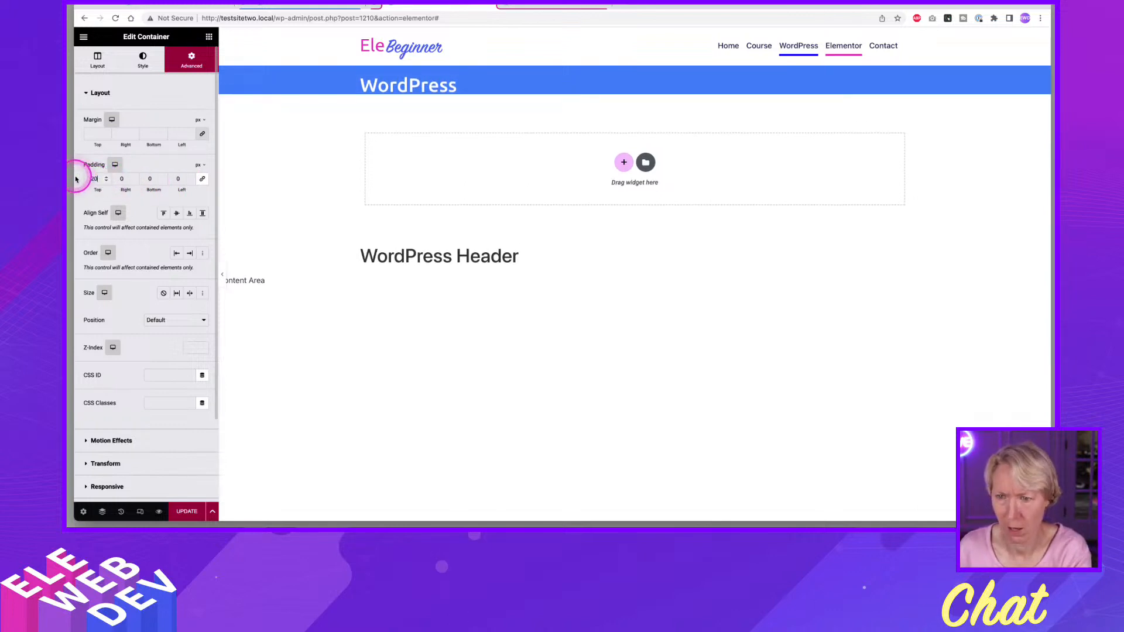
click(147, 179)
text(0)
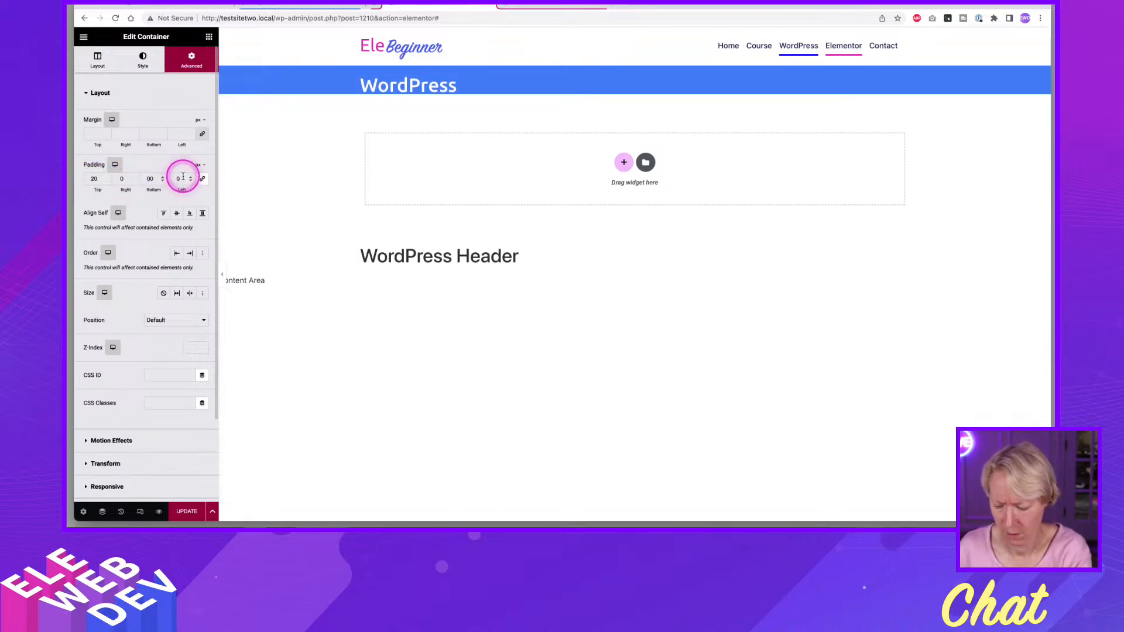
text(2)
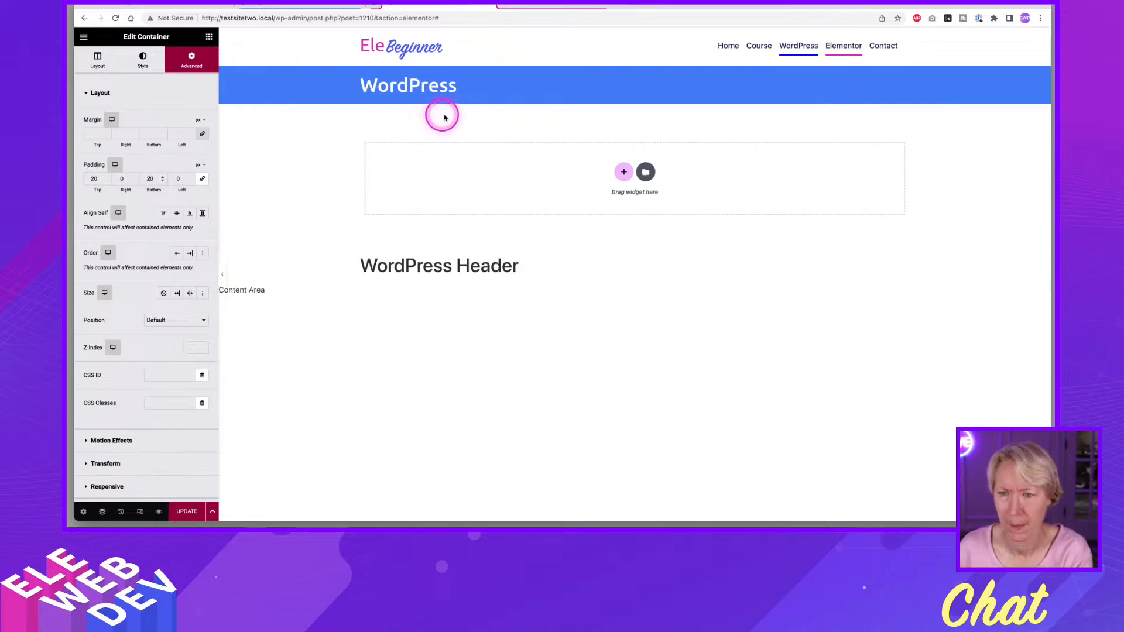
click(187, 511)
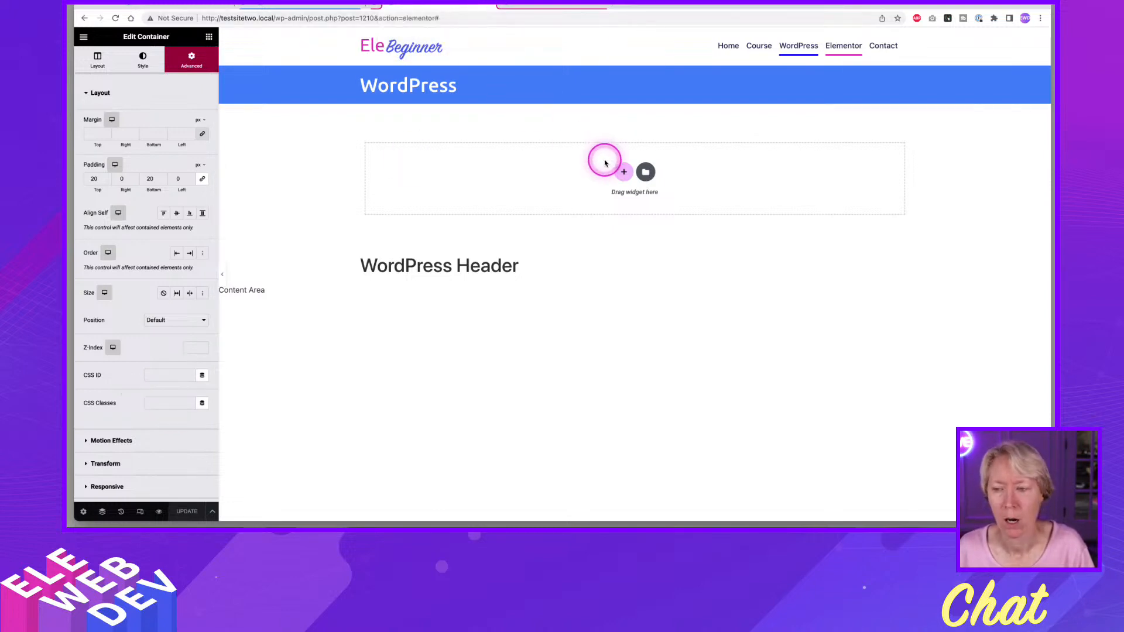
click(625, 176)
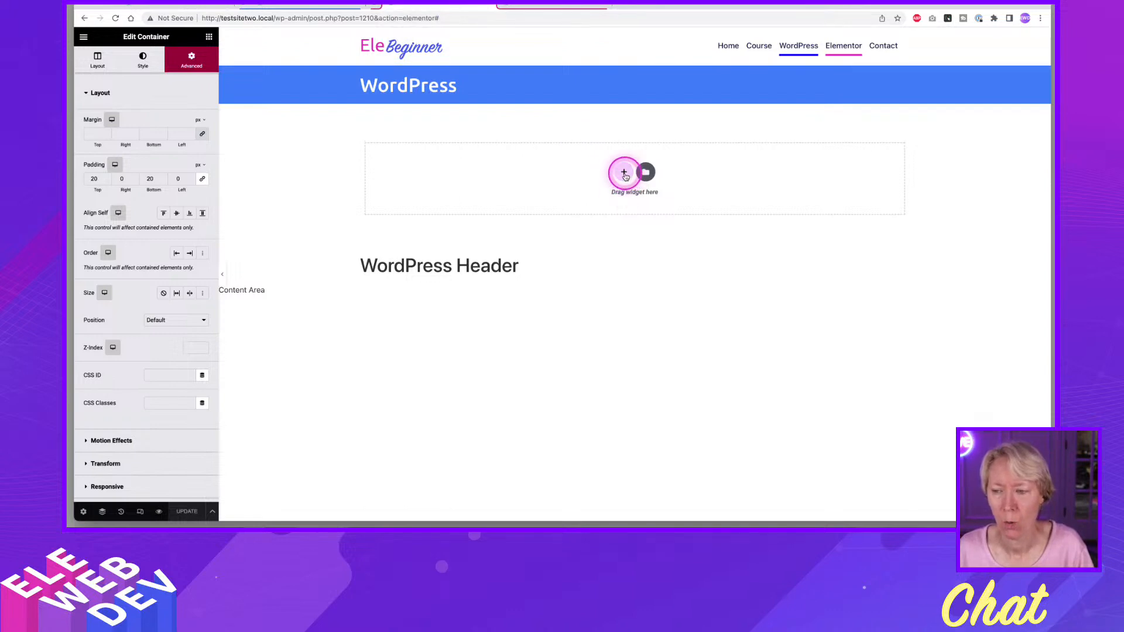
click(601, 208)
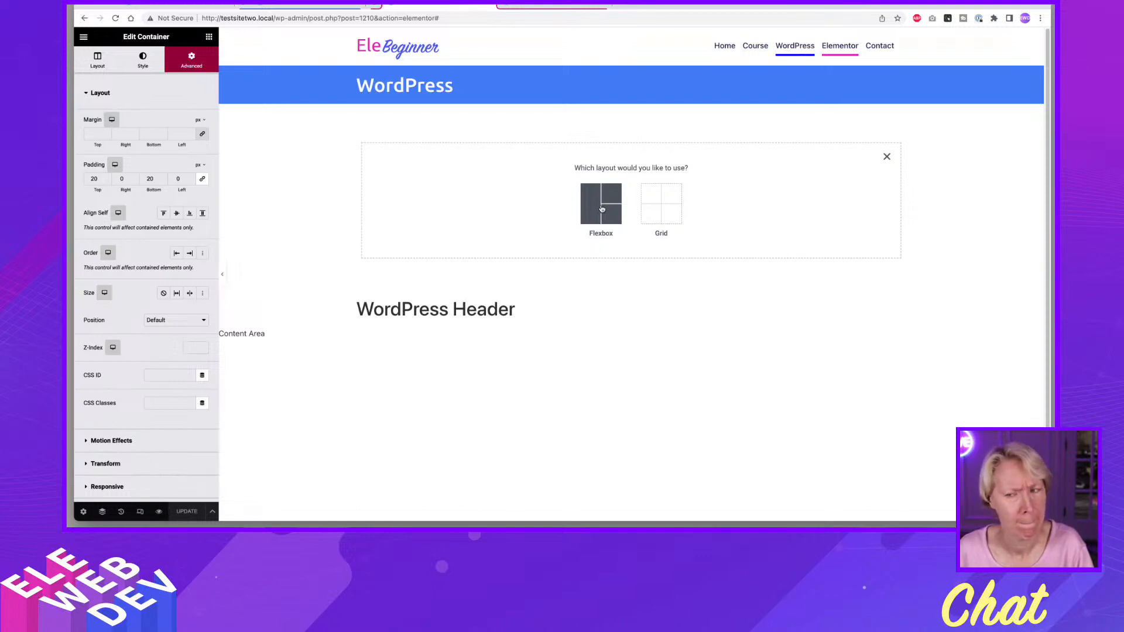
click(887, 157)
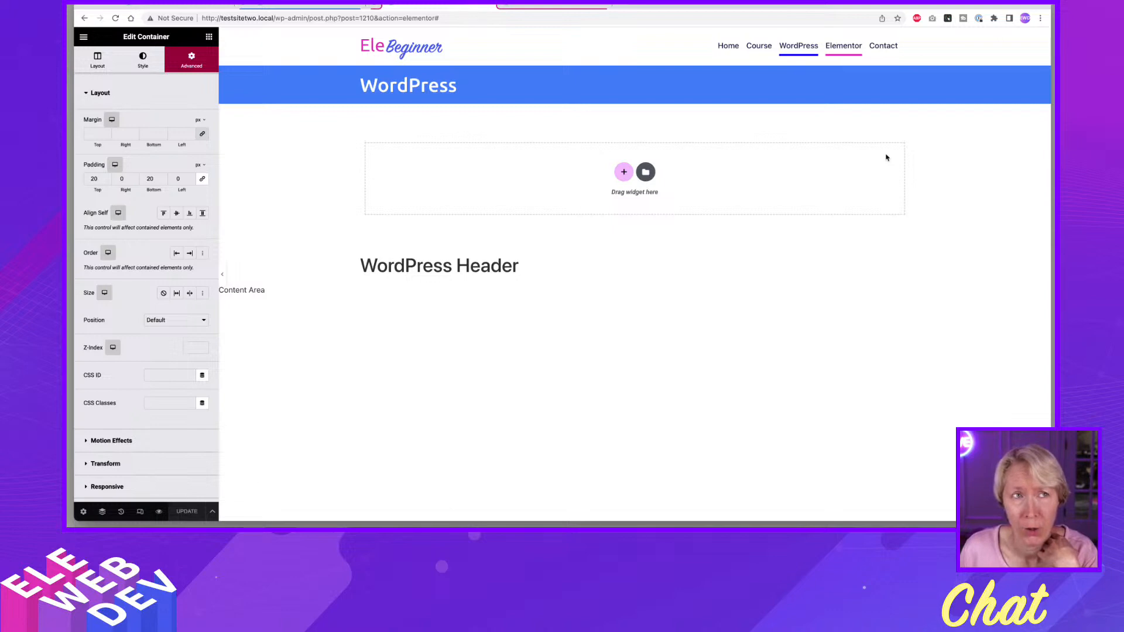
click(886, 157)
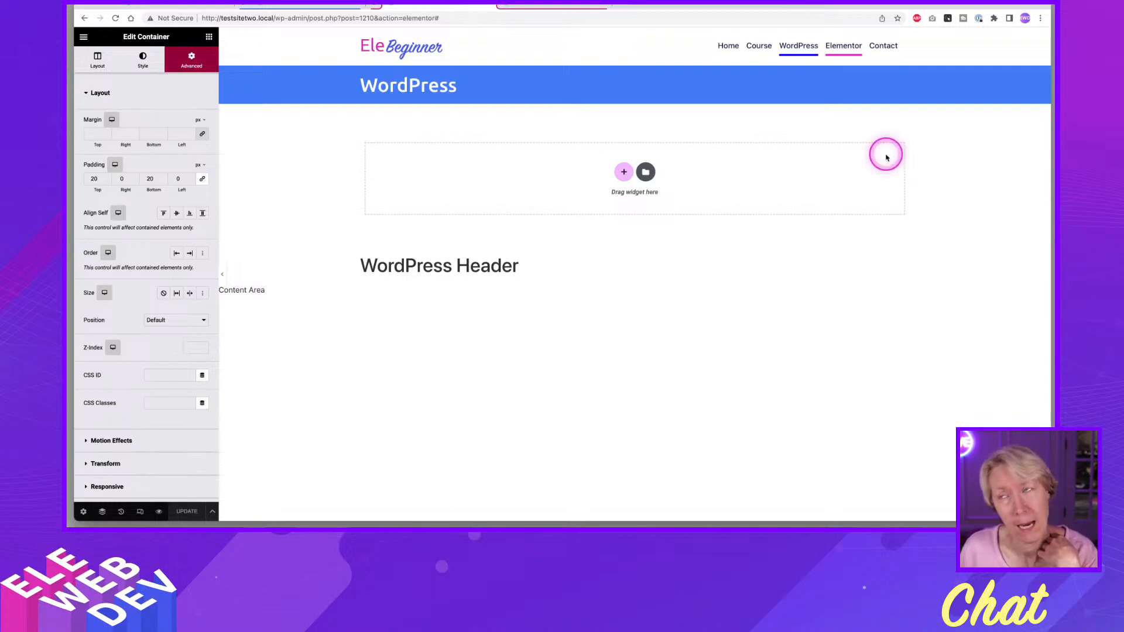
Delete the blue WordPress title bar container from the header and update the template.
click(498, 81)
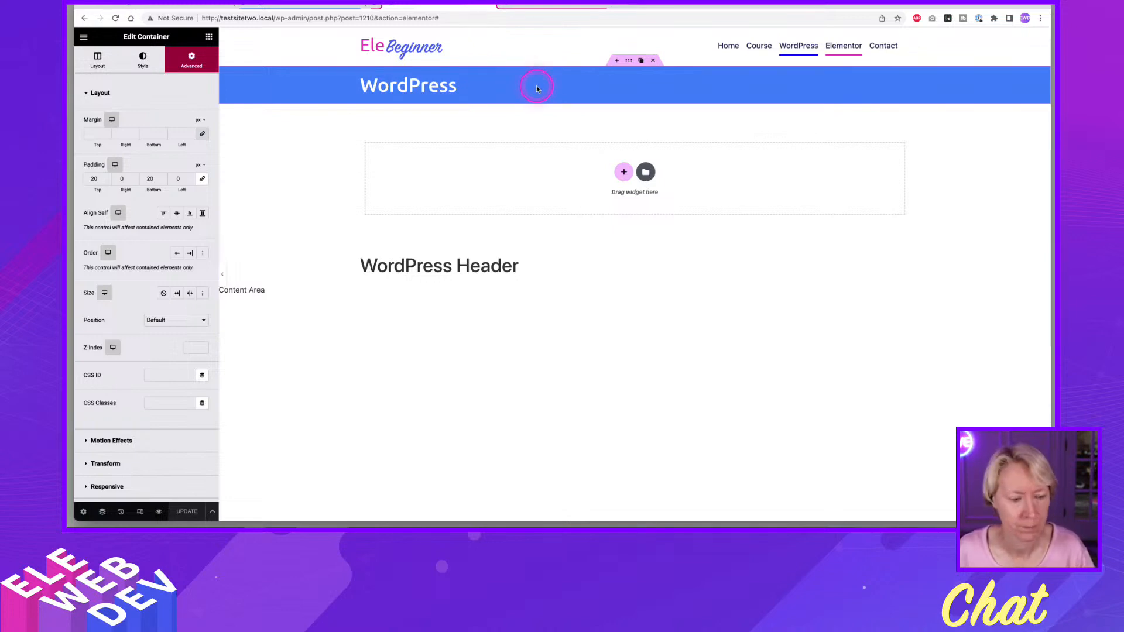
click(654, 61)
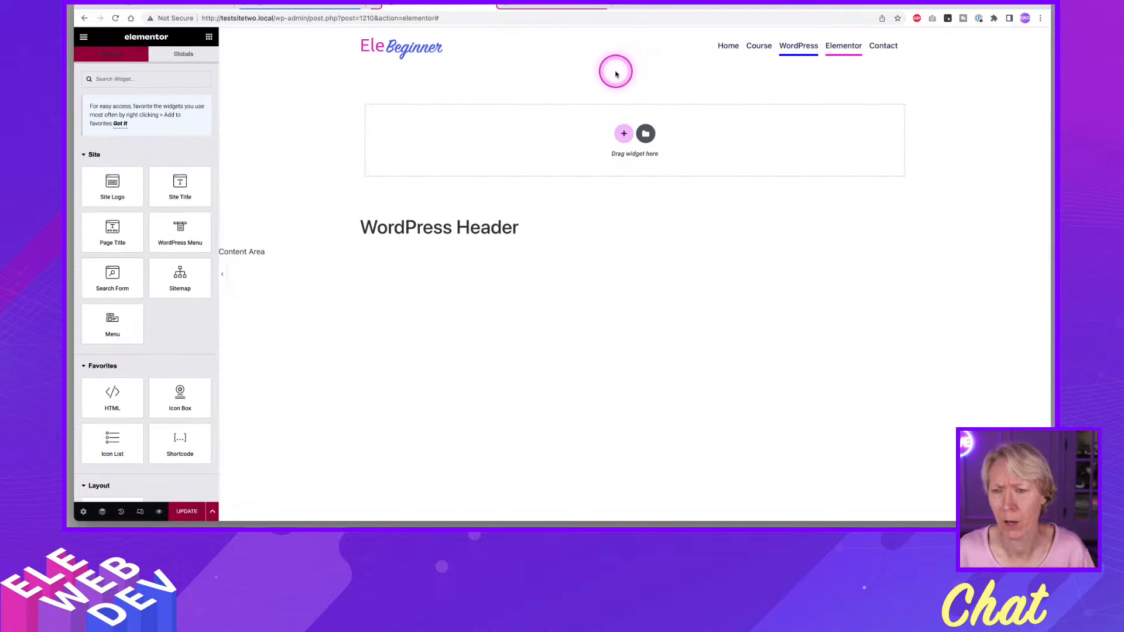
click(187, 511)
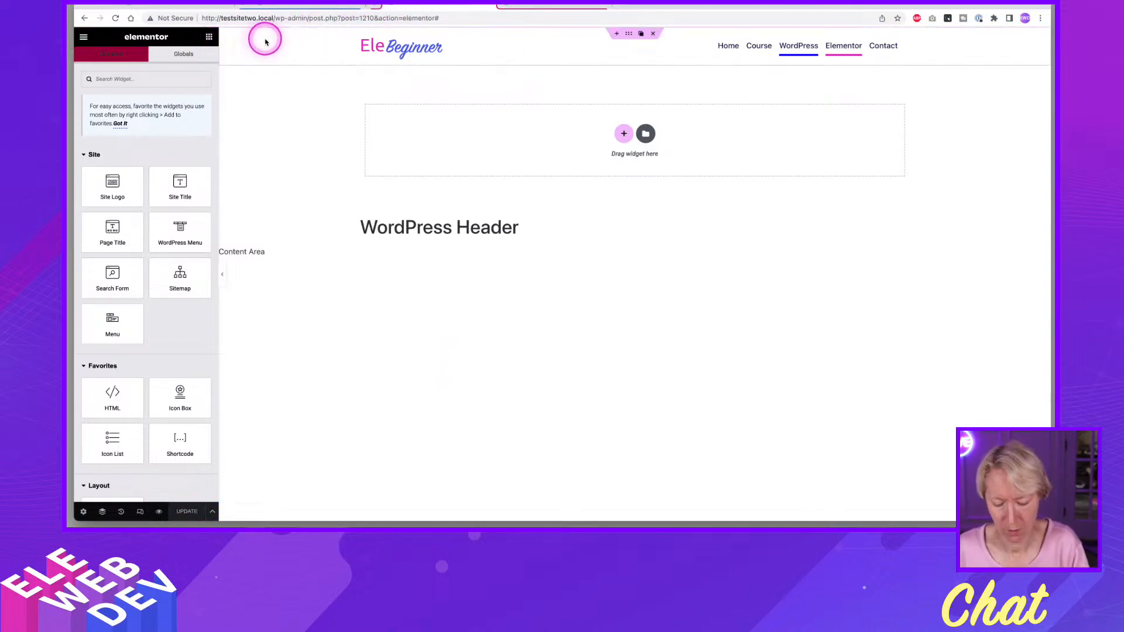
Search the Elementor Finder for "the", open the Theme Builder in a separate browser tab and switch to it.
key(super+e)
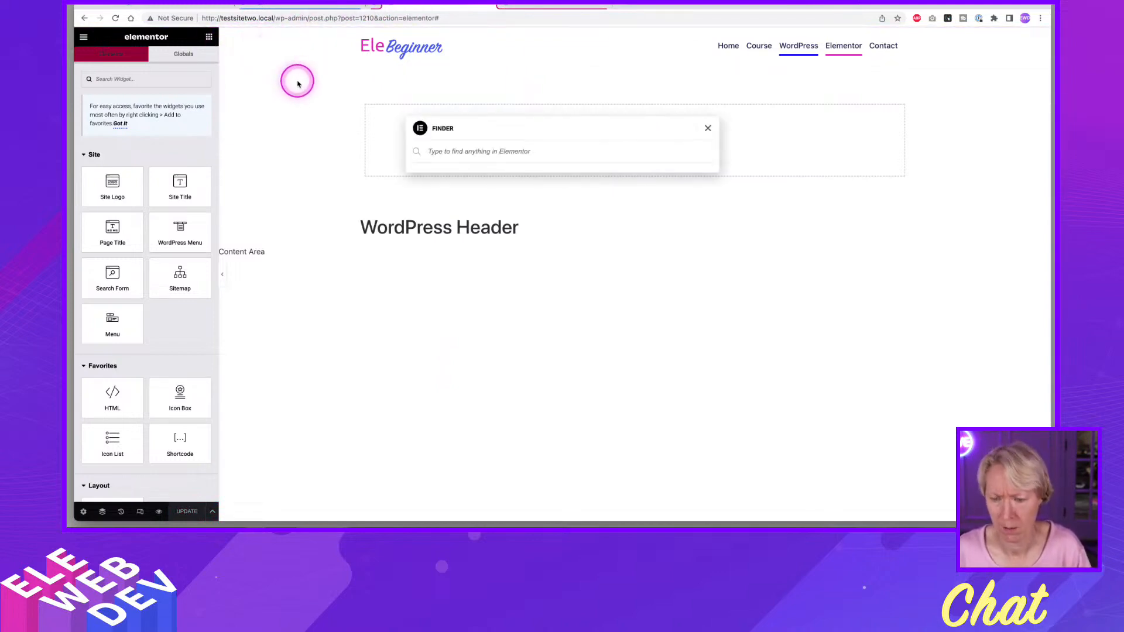
text(the)
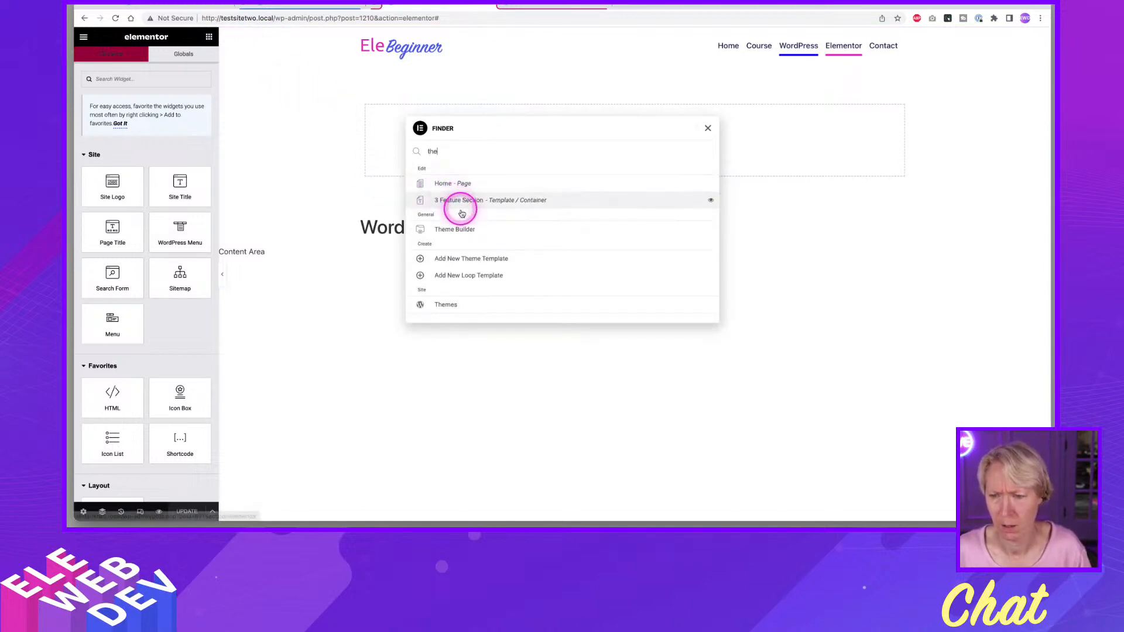
click(463, 231)
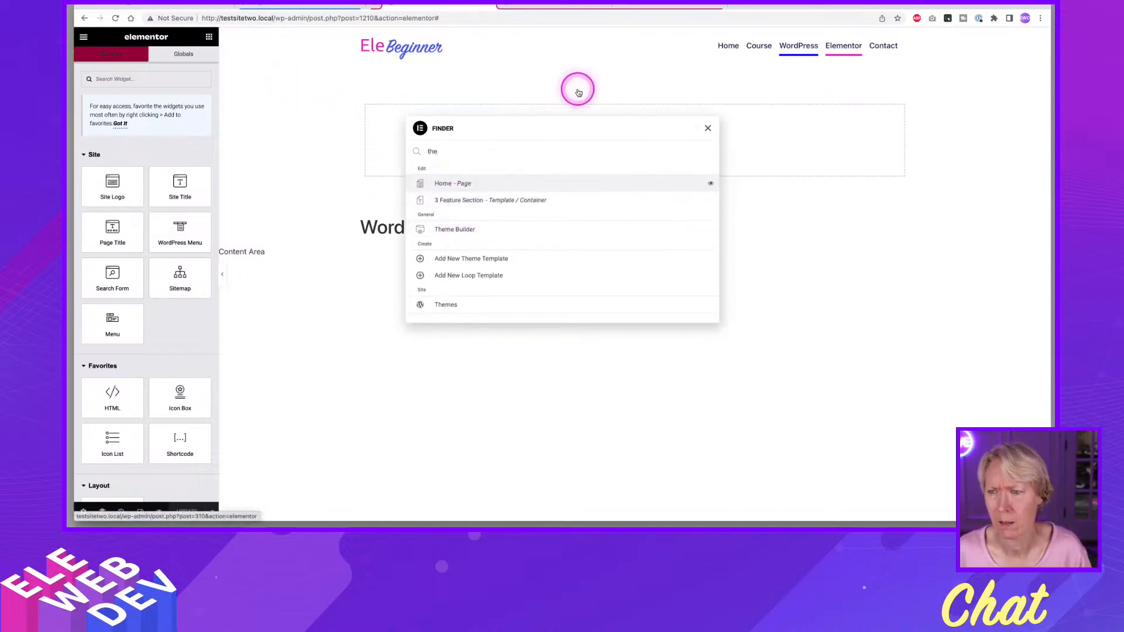
click(650, 6)
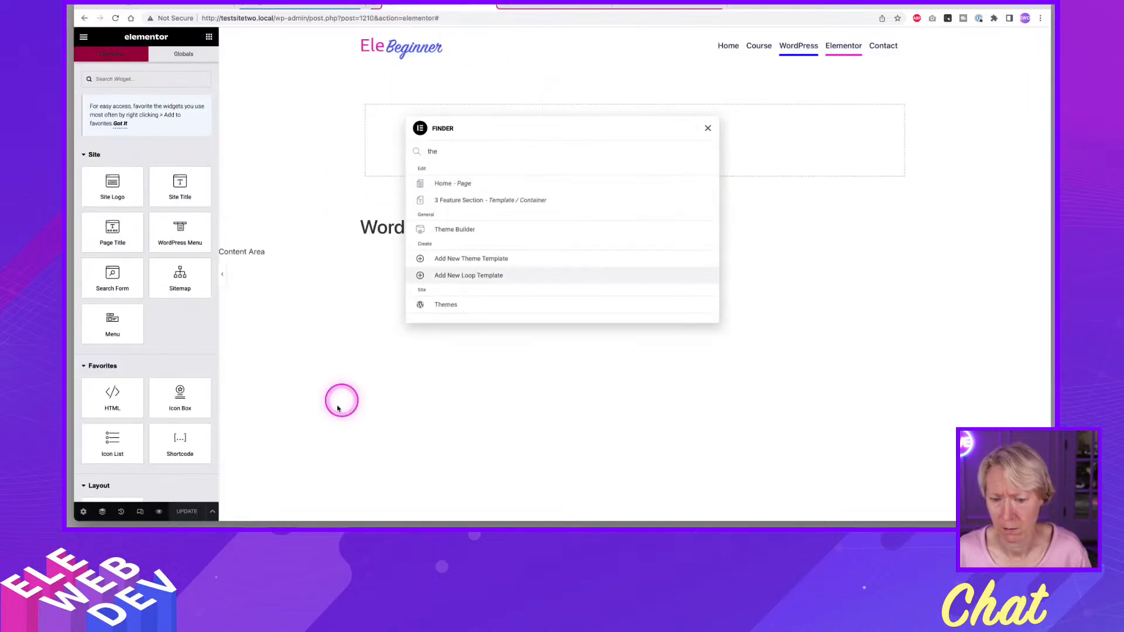
click(301, 458)
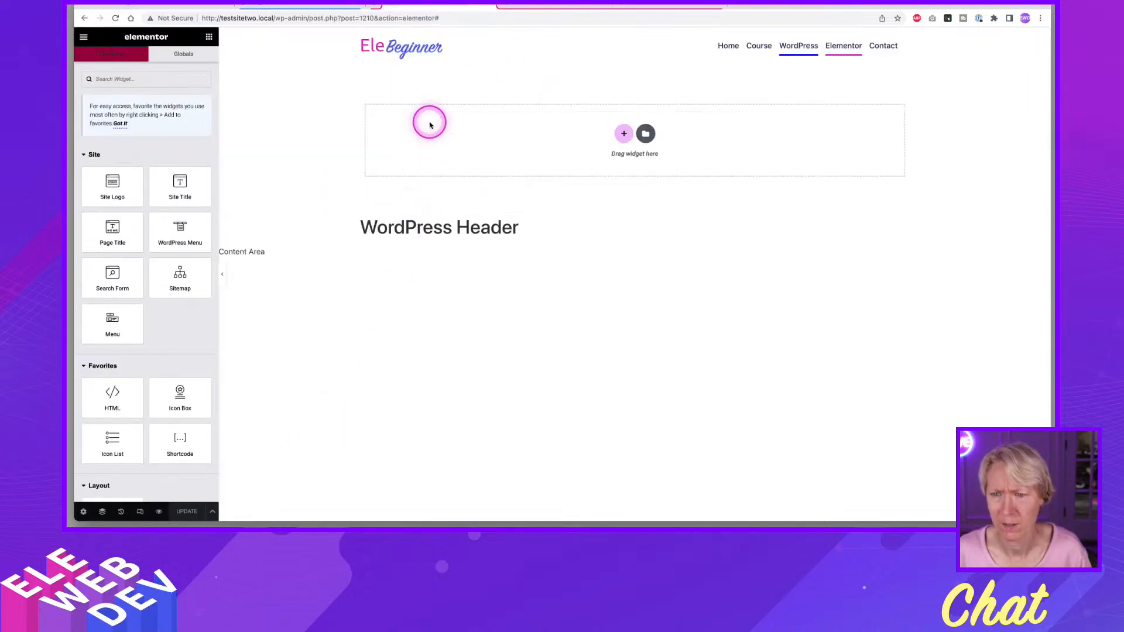
click(492, 5)
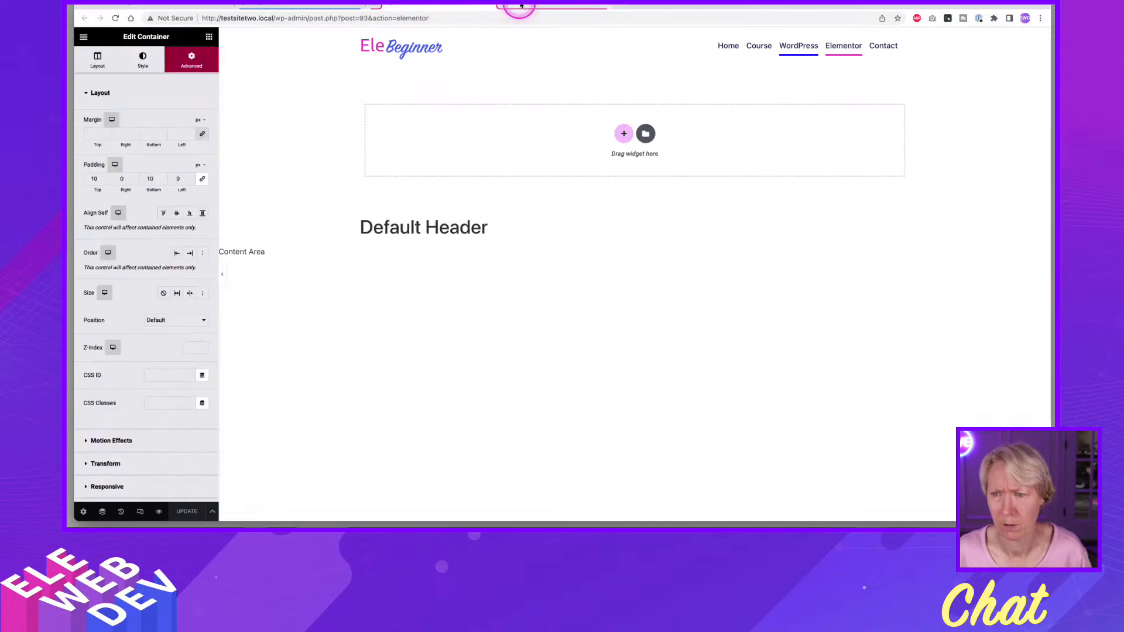
click(521, 6)
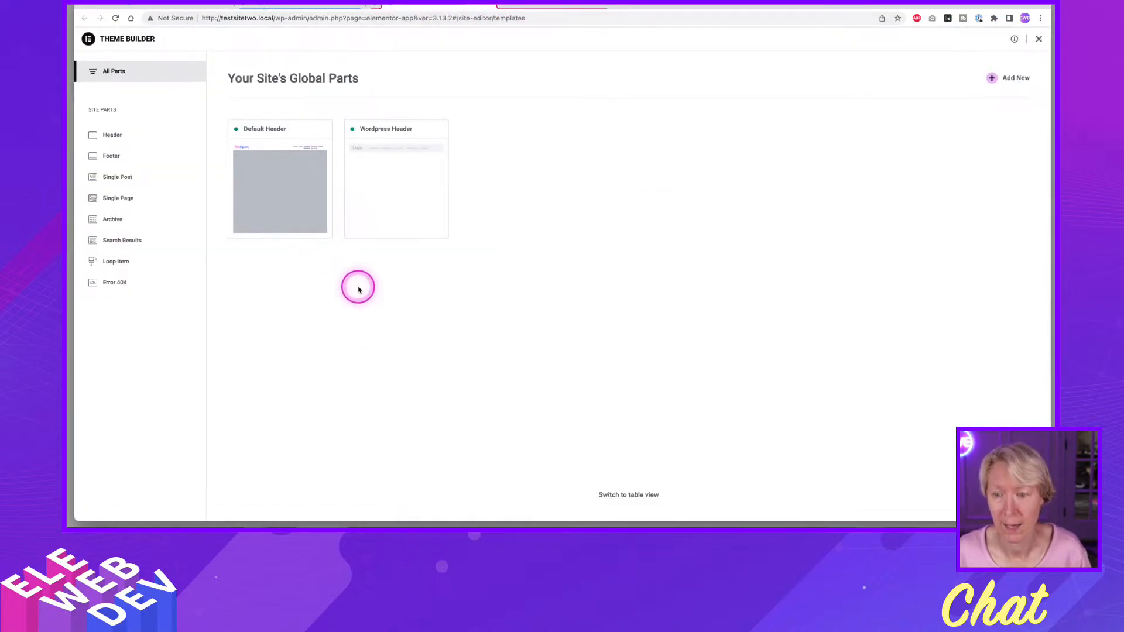
Open the Wordpress Header in the Theme Builder's header list and move that template to the trash.
click(395, 182)
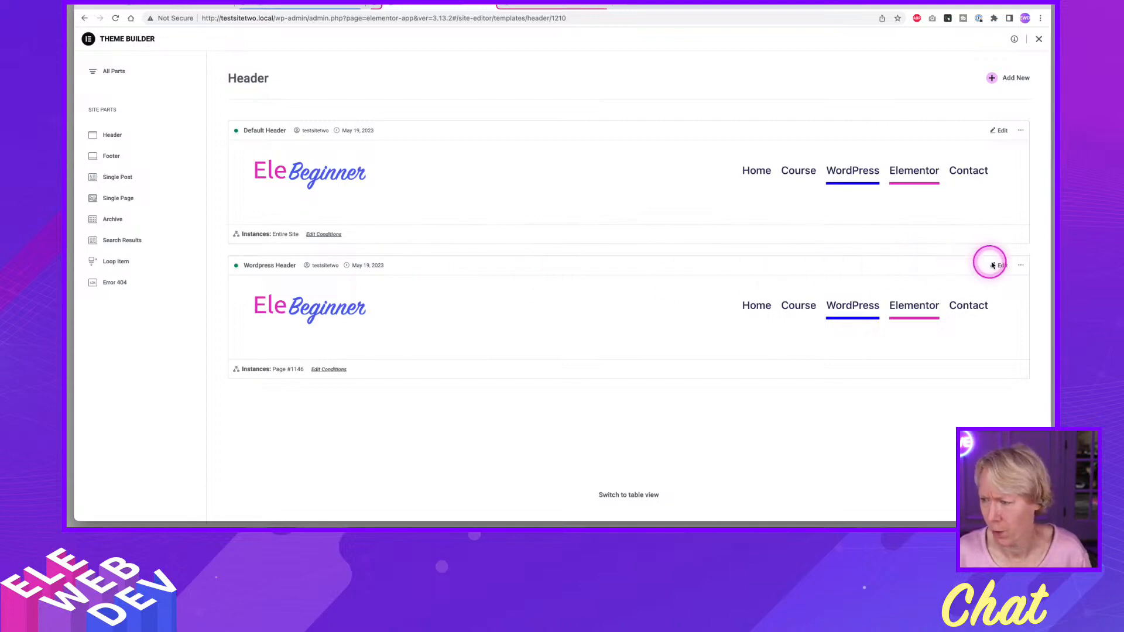
click(1022, 266)
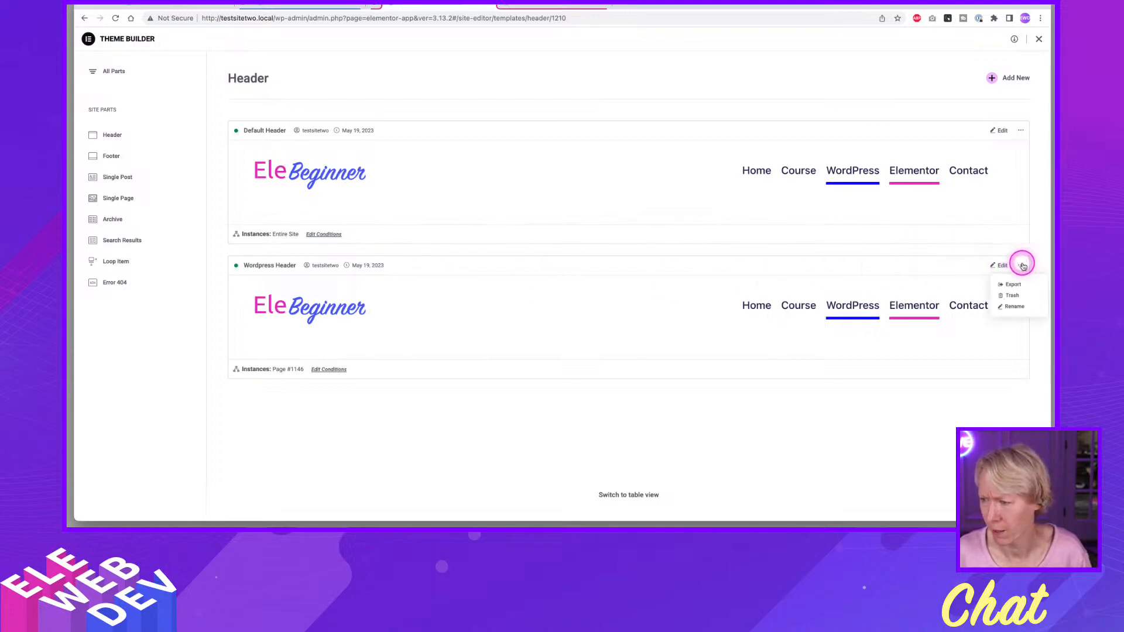
click(1018, 296)
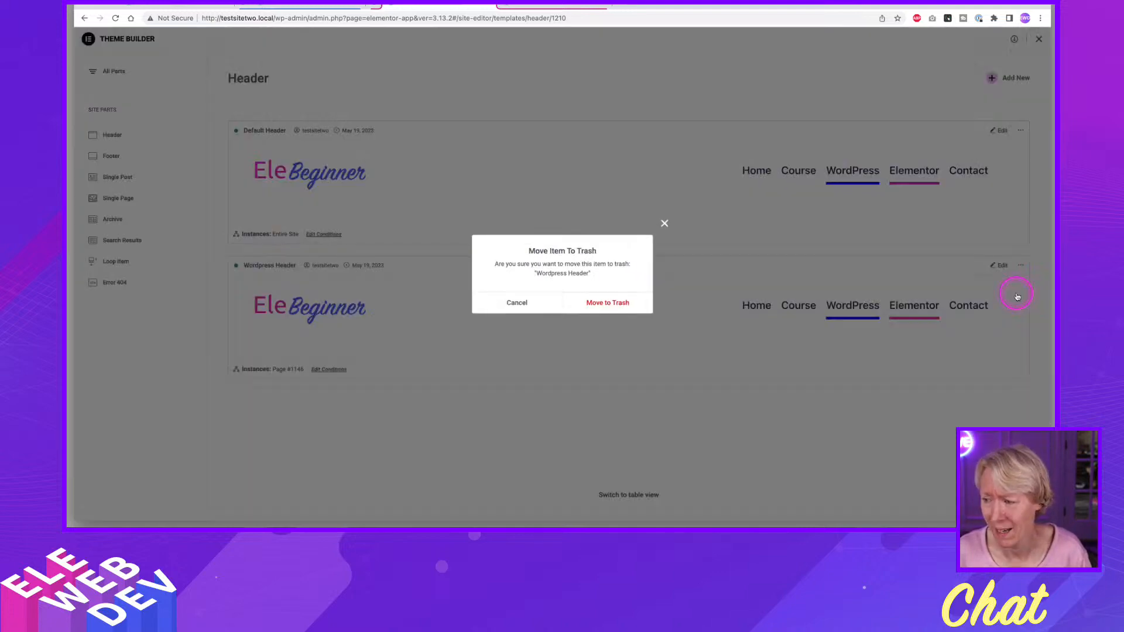
click(616, 304)
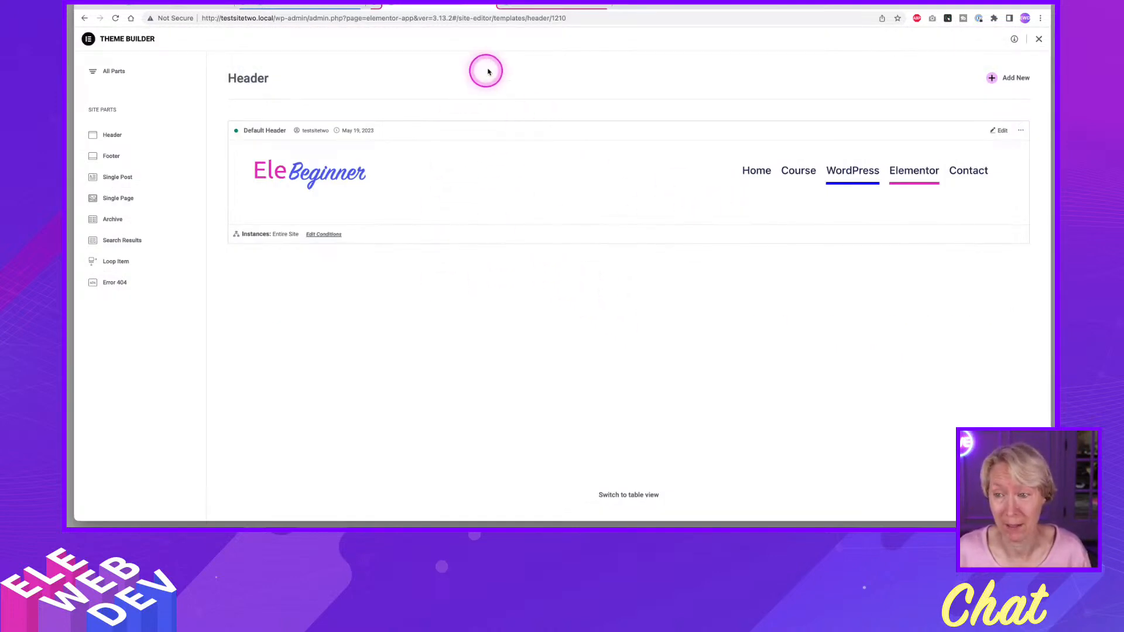
Create a new Single Page template from the Theme Builder's Single Page part and dismiss the template library.
click(525, 6)
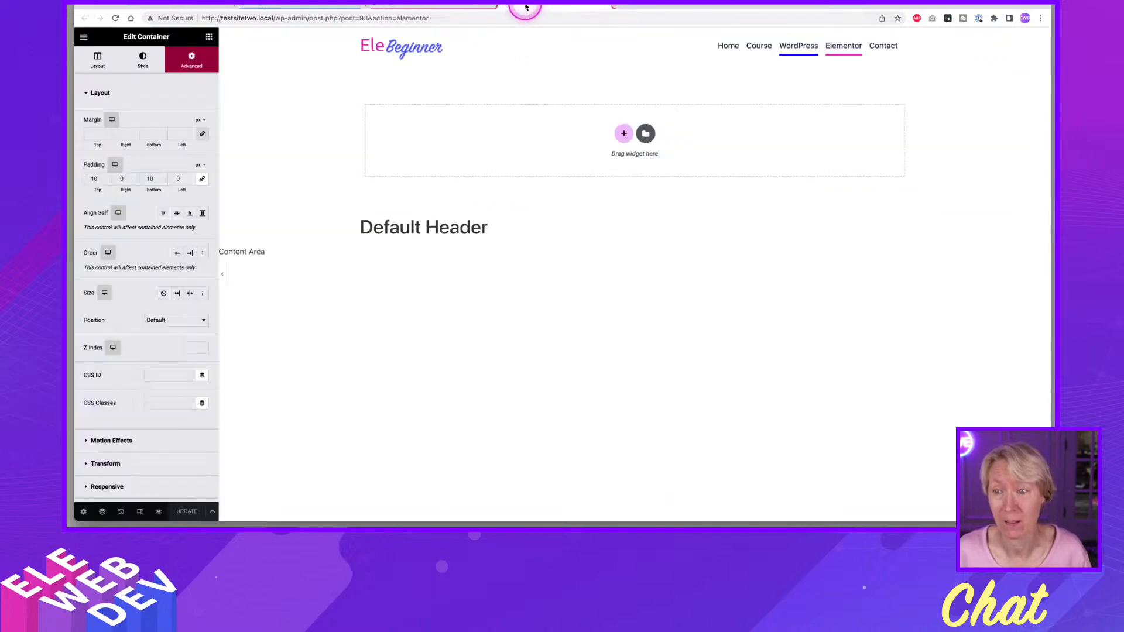
click(459, 6)
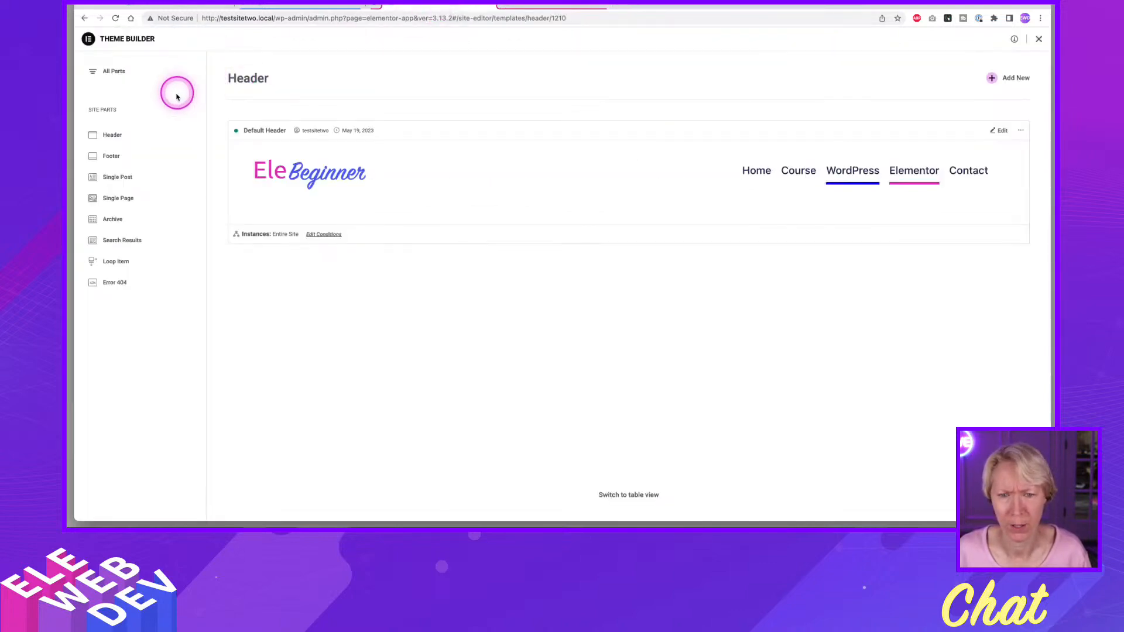
click(102, 71)
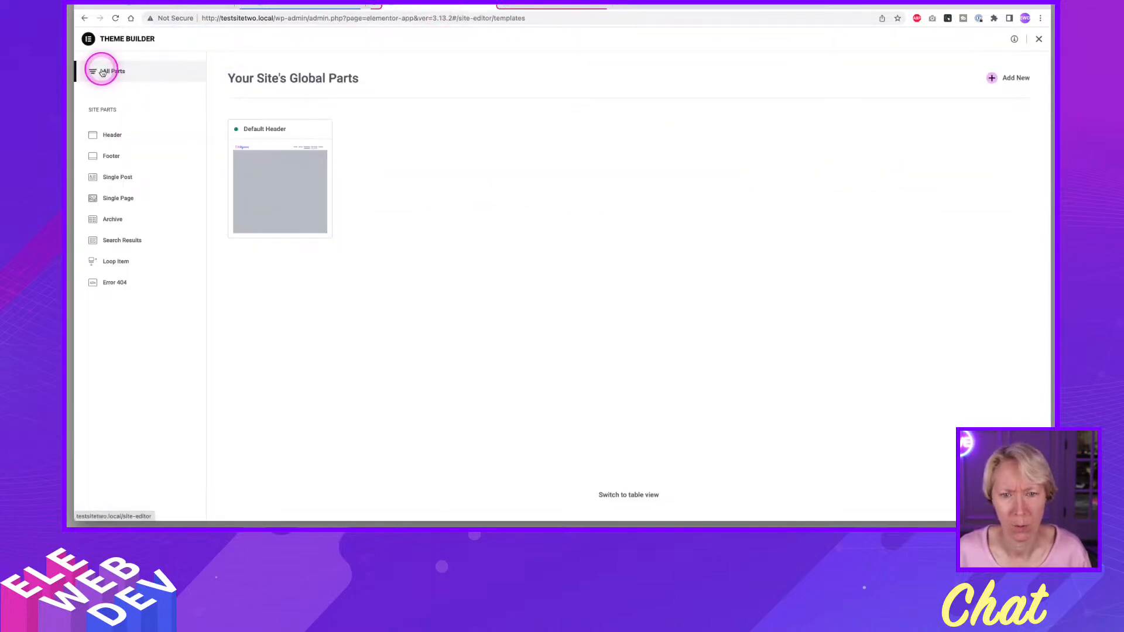
click(116, 200)
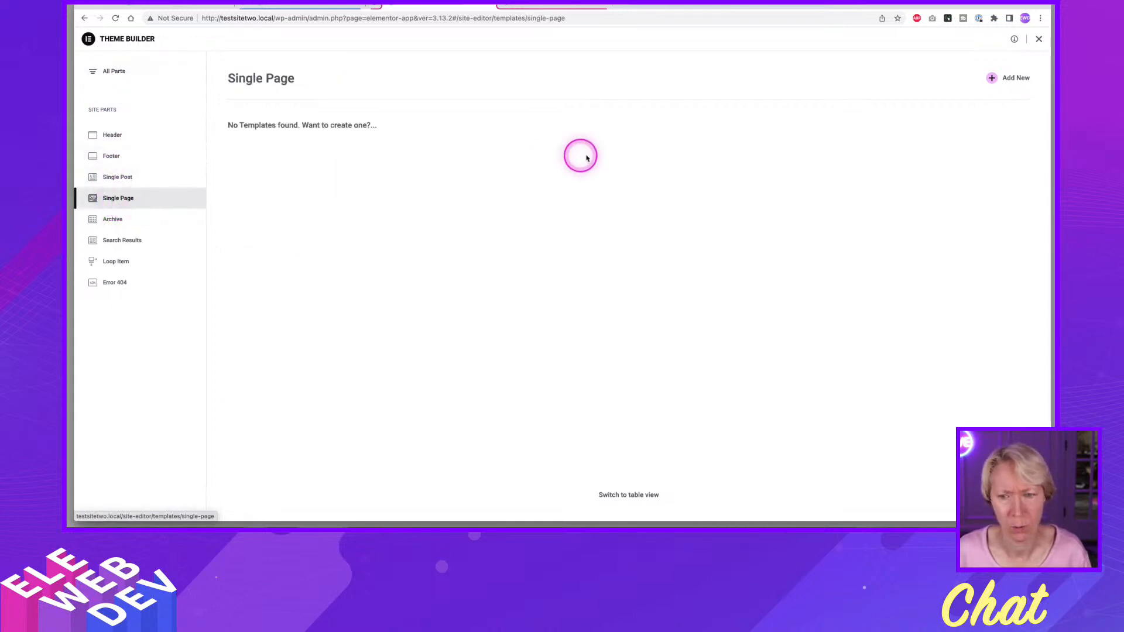
click(1017, 79)
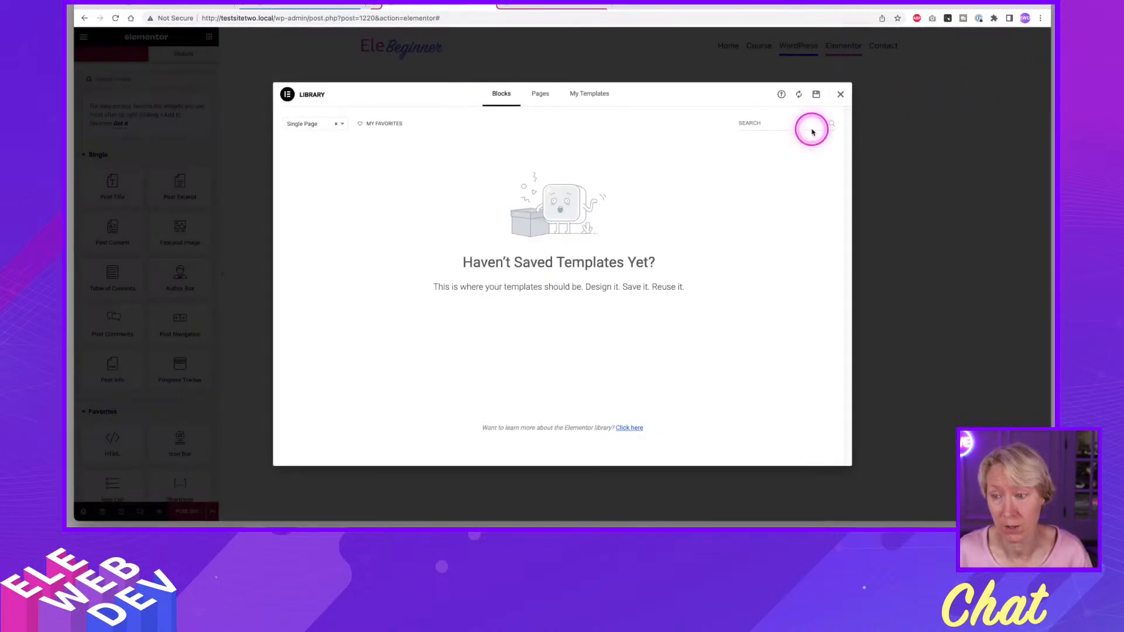
click(841, 94)
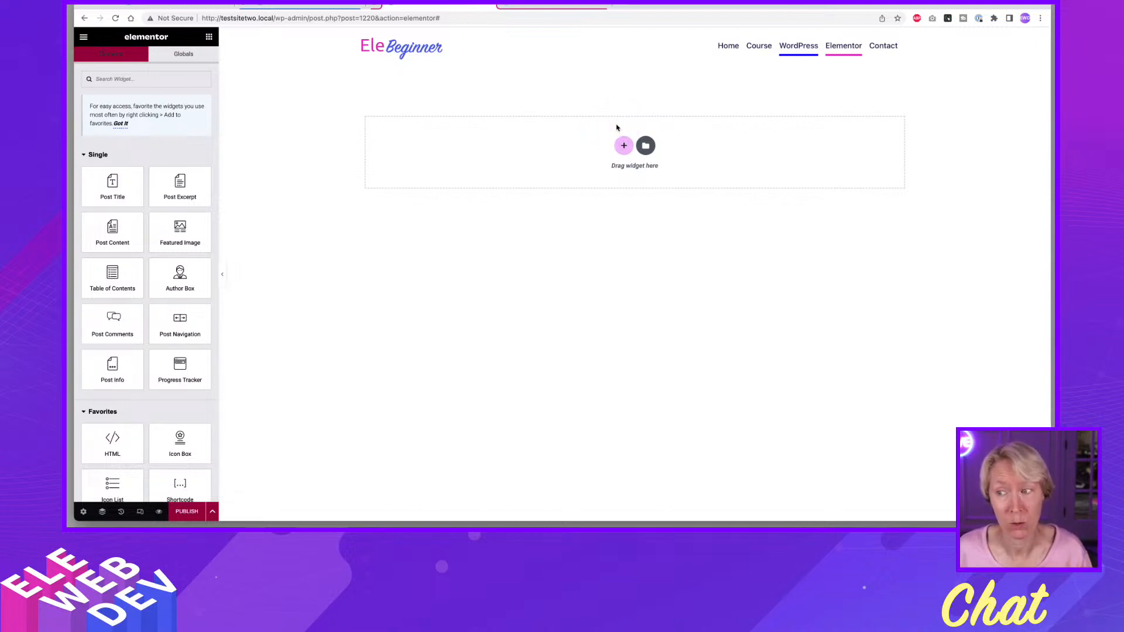
Add a Flexbox container with the single-container structure to the Single Page template.
click(624, 147)
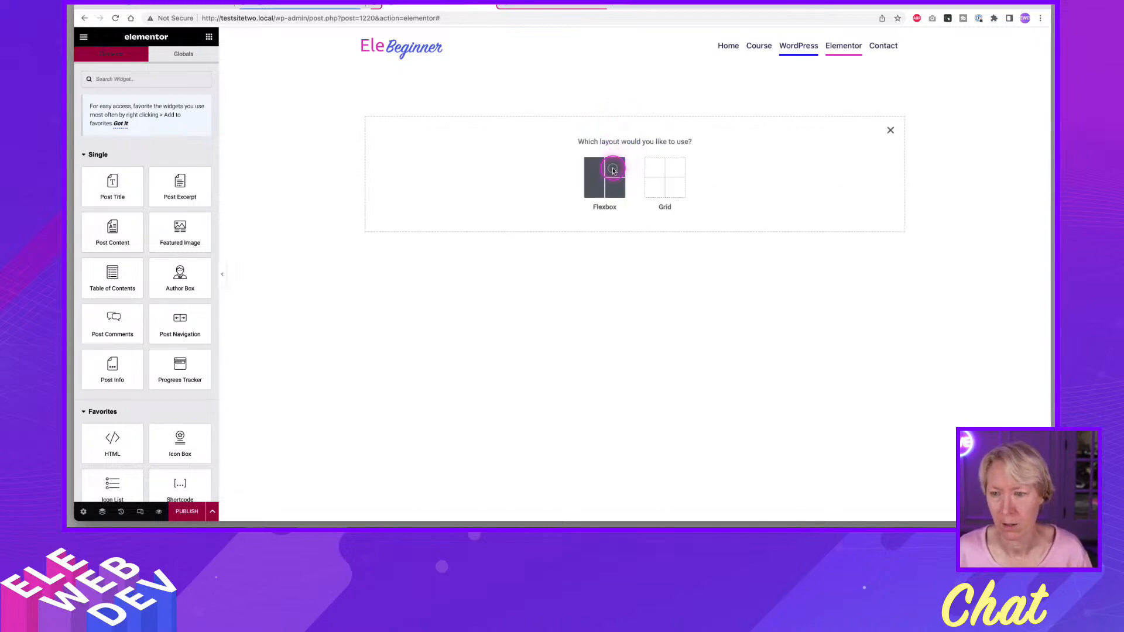
click(608, 173)
click(499, 175)
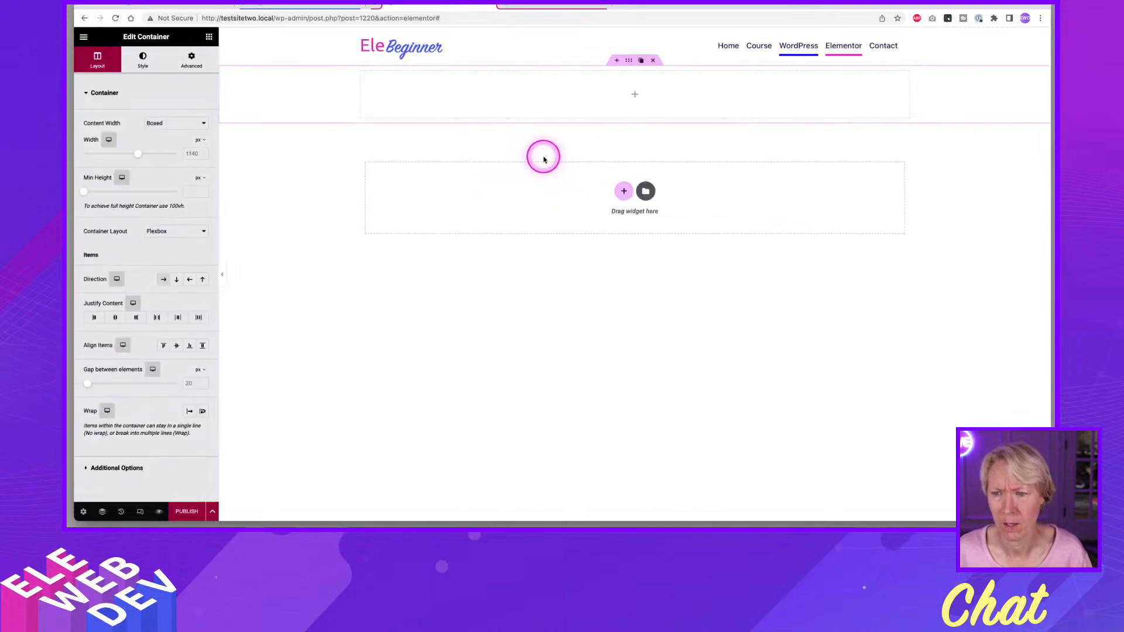
Give the new container a classic background in the global Accent color.
right_click(637, 67)
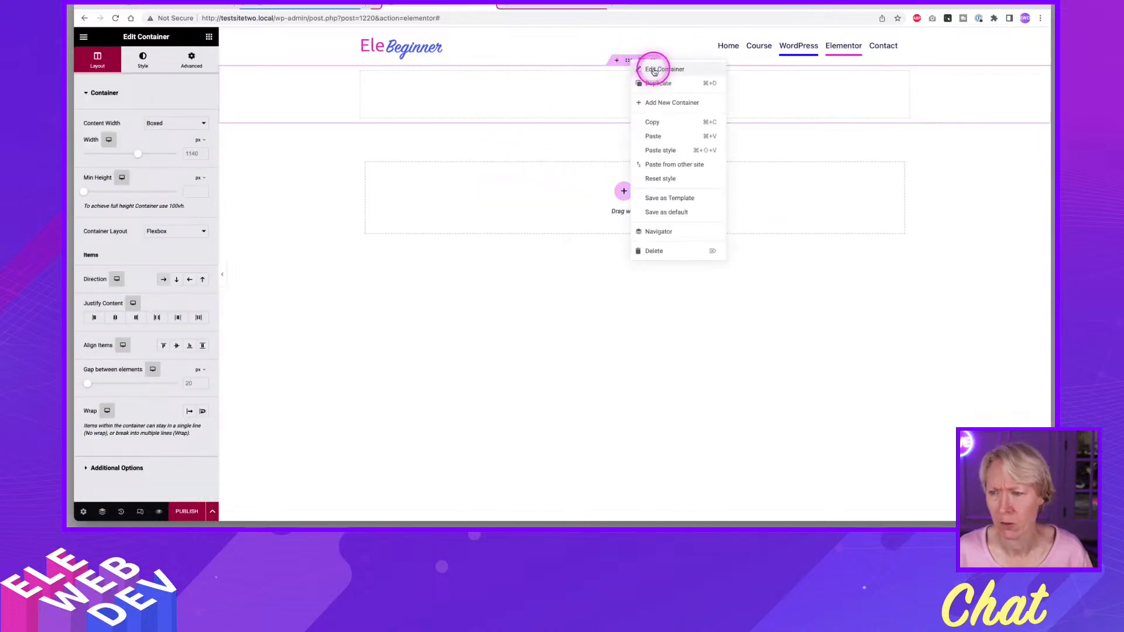
click(251, 80)
click(144, 66)
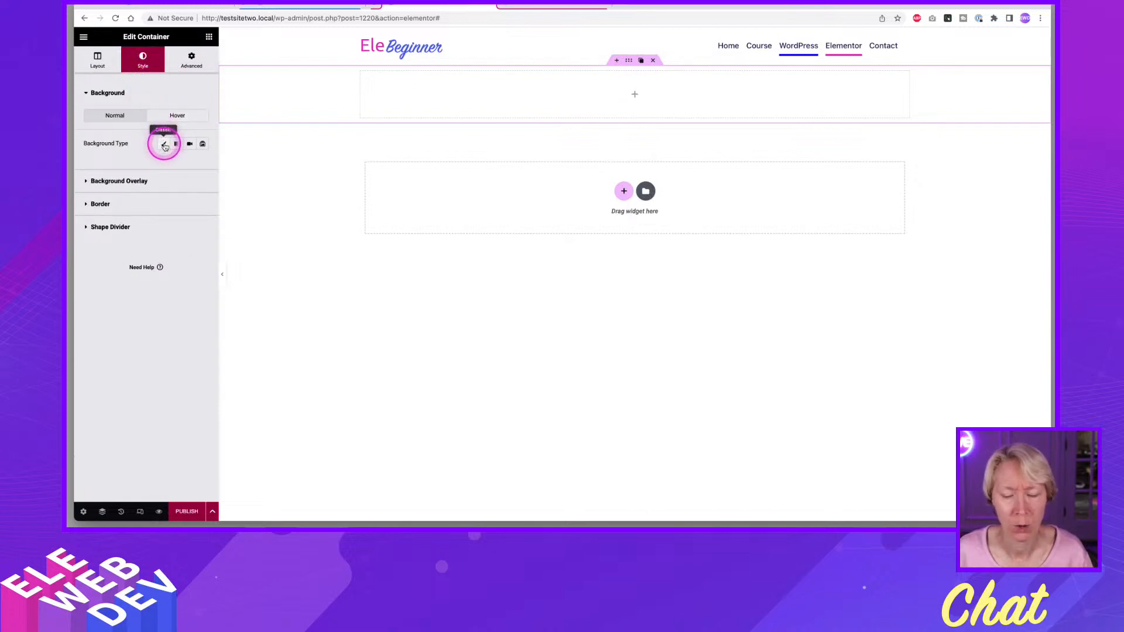
click(164, 144)
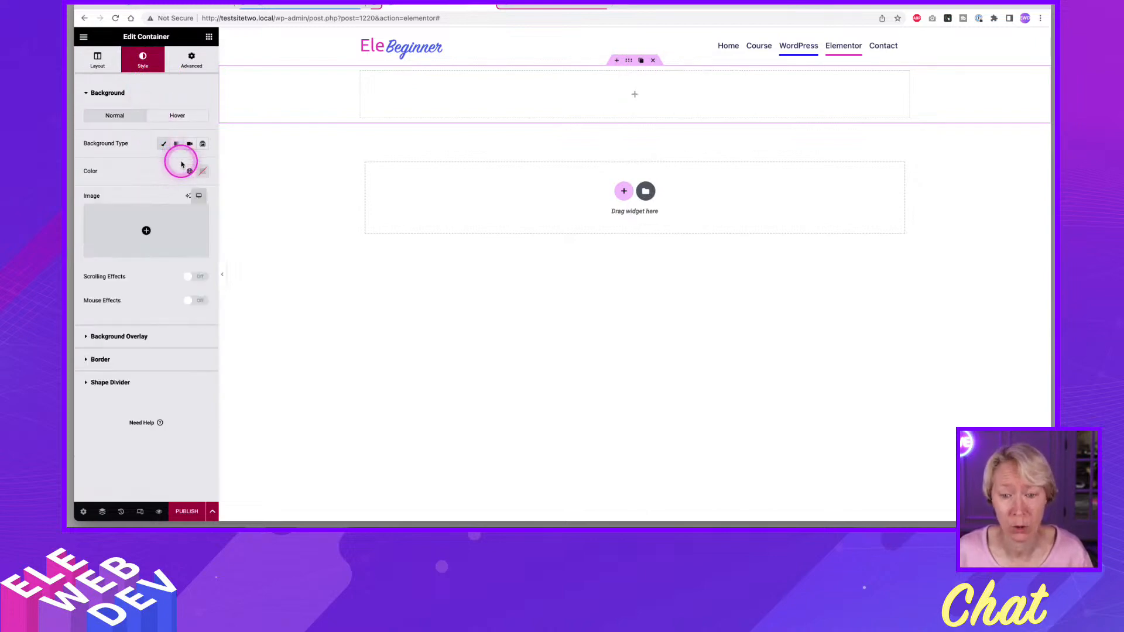
click(189, 171)
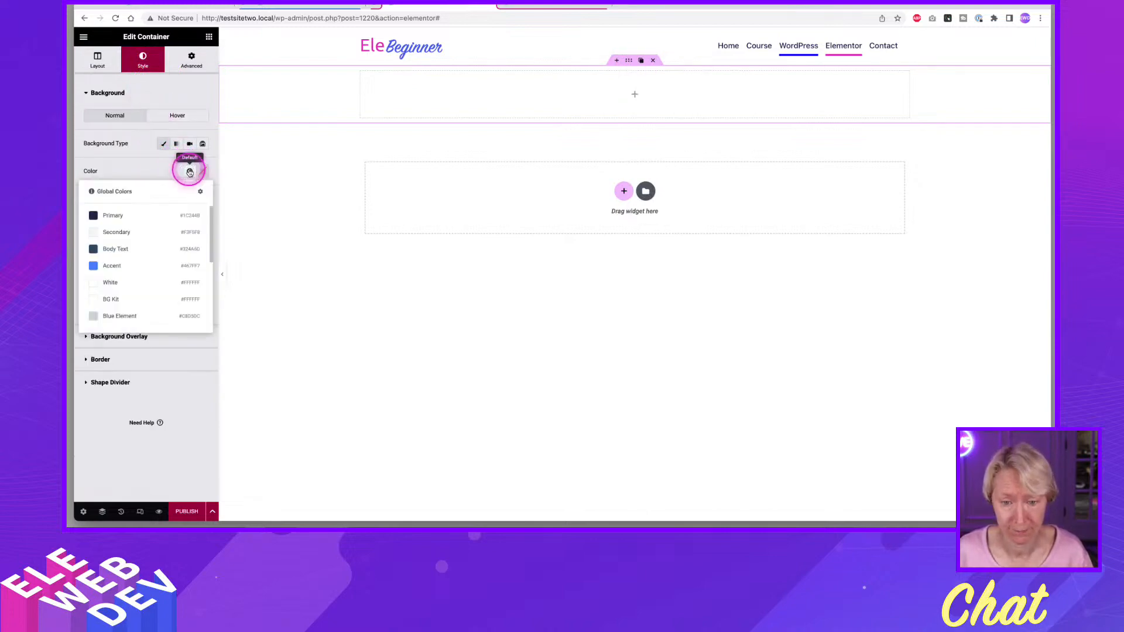
click(111, 267)
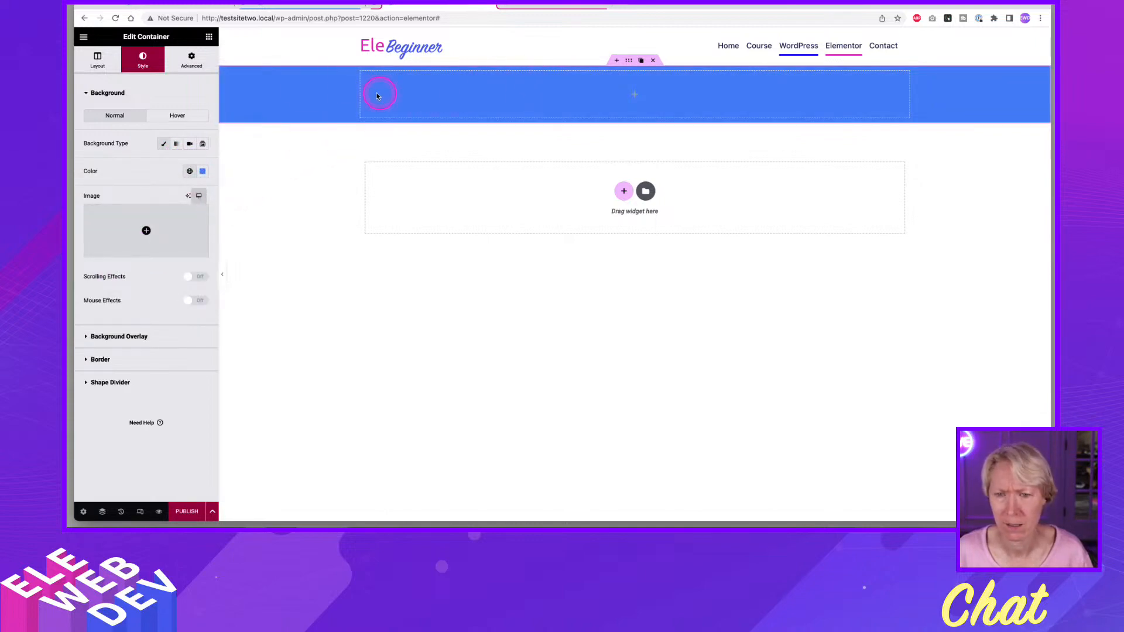
Browse the available widgets and place a Heading widget inside the blue container.
click(209, 36)
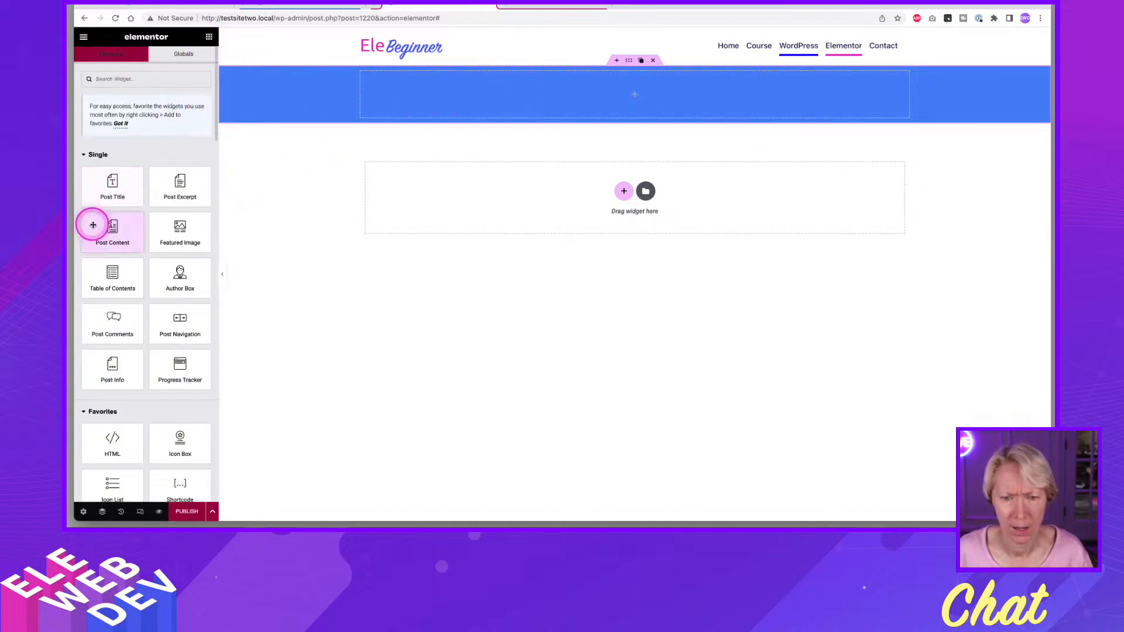
click(111, 191)
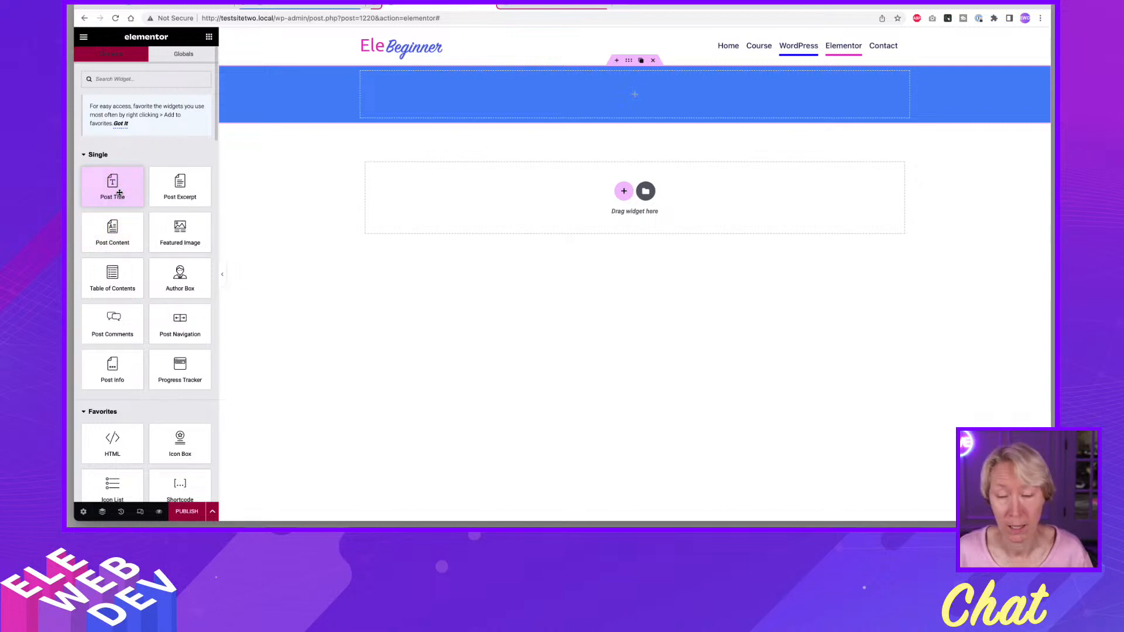
scroll(120, 193, down, 5)
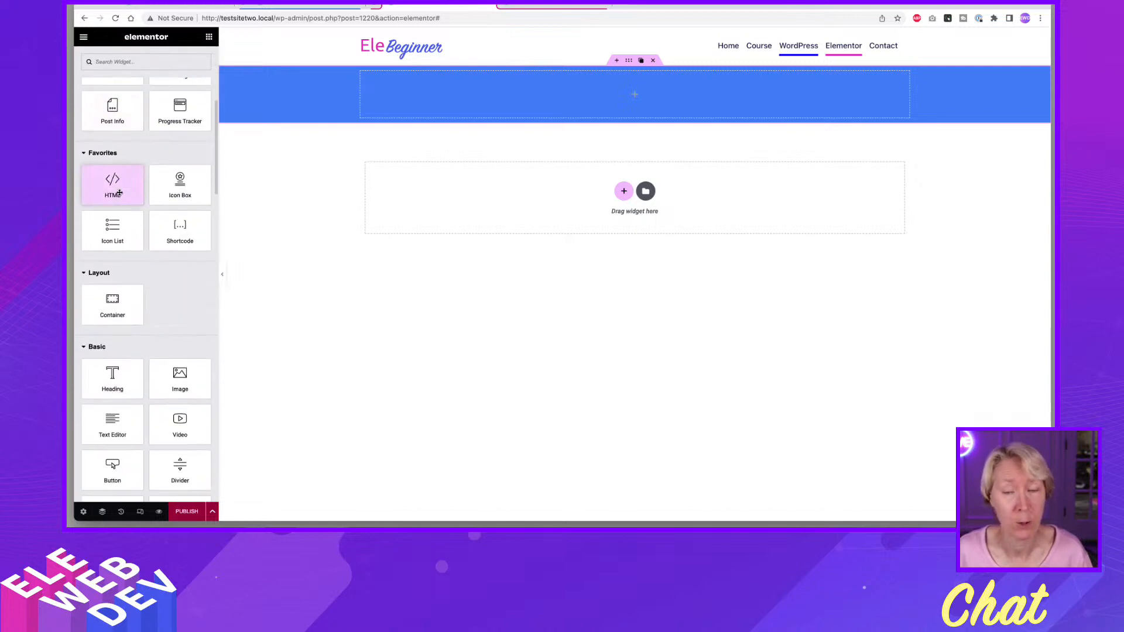
scroll(117, 187, up, 5)
click(115, 183)
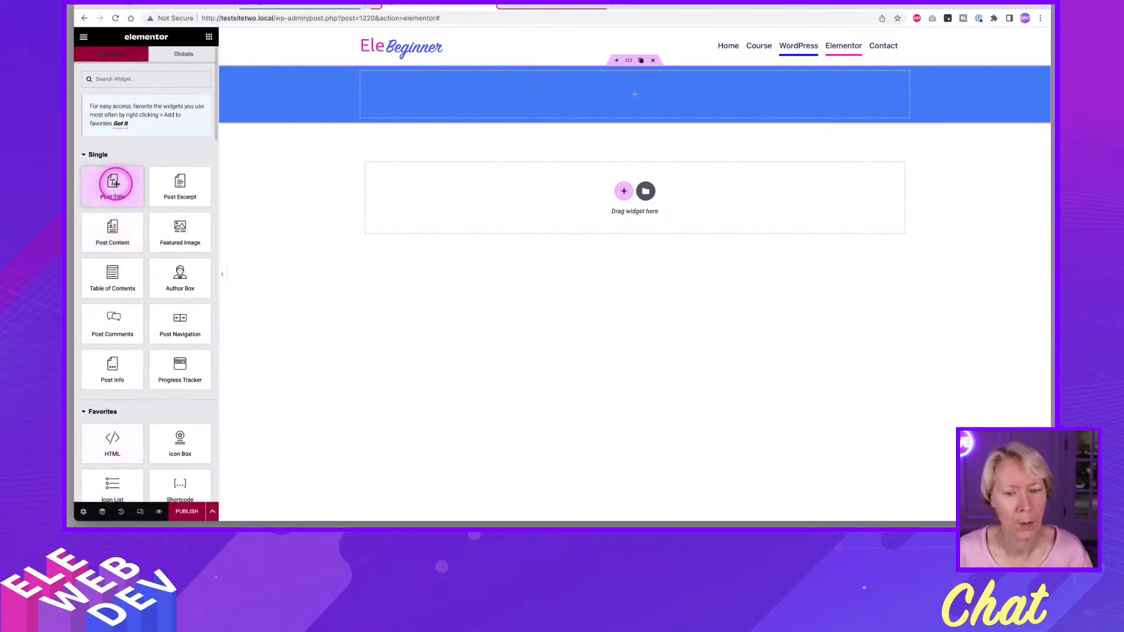
scroll(114, 185, down, 8)
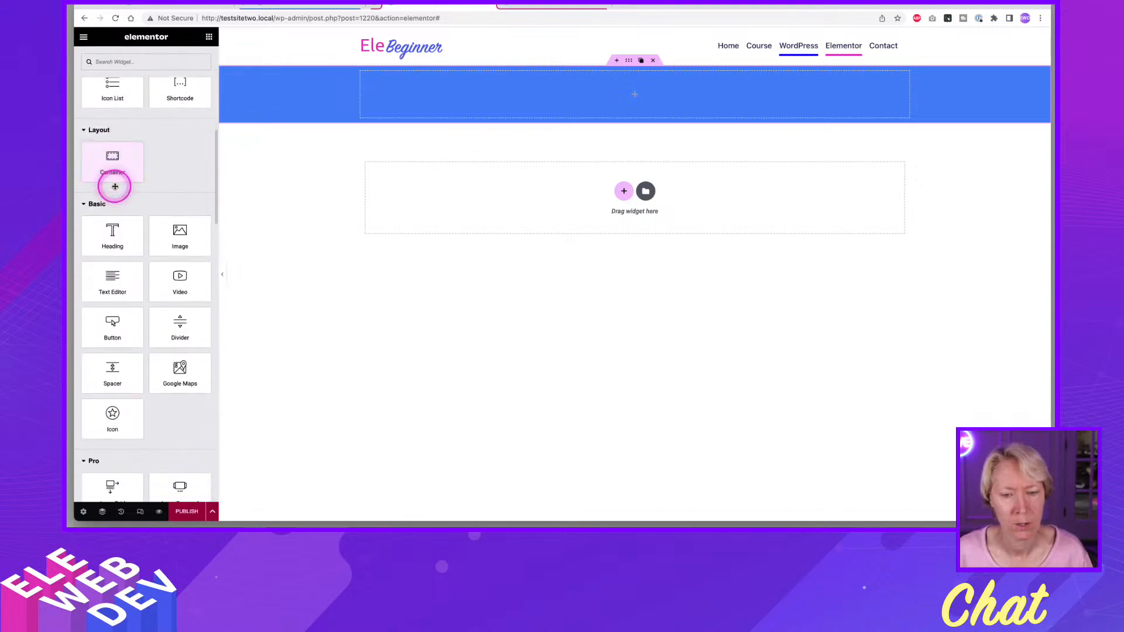
drag(111, 231, 451, 100)
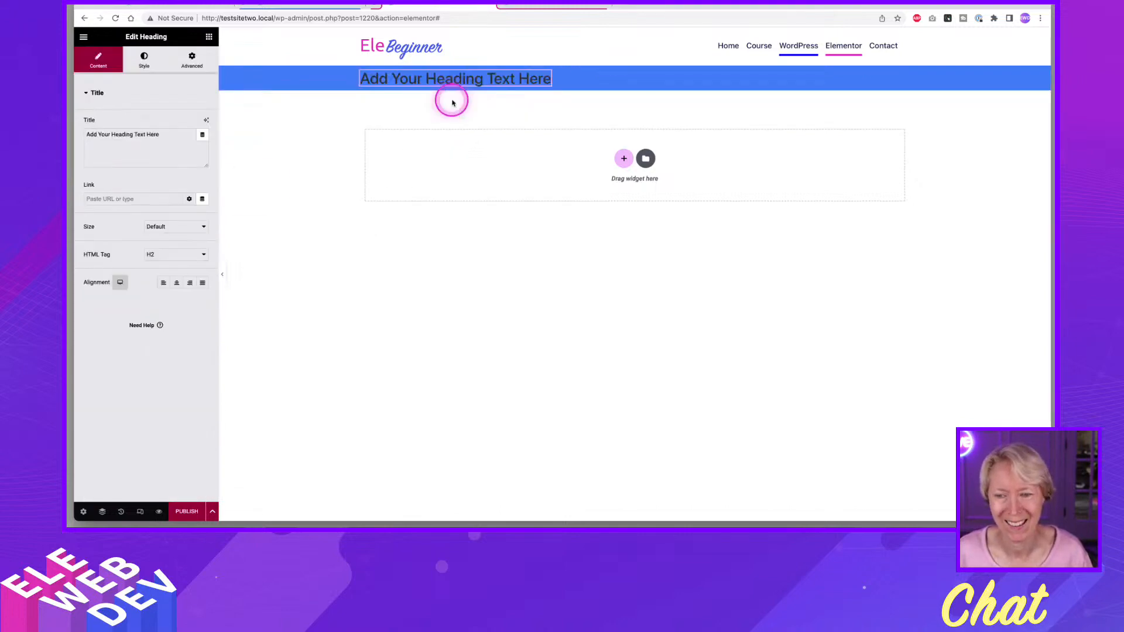
Make the heading's title dynamic by linking it to the site's Page Title tag.
click(201, 135)
scroll(110, 205, down, 3)
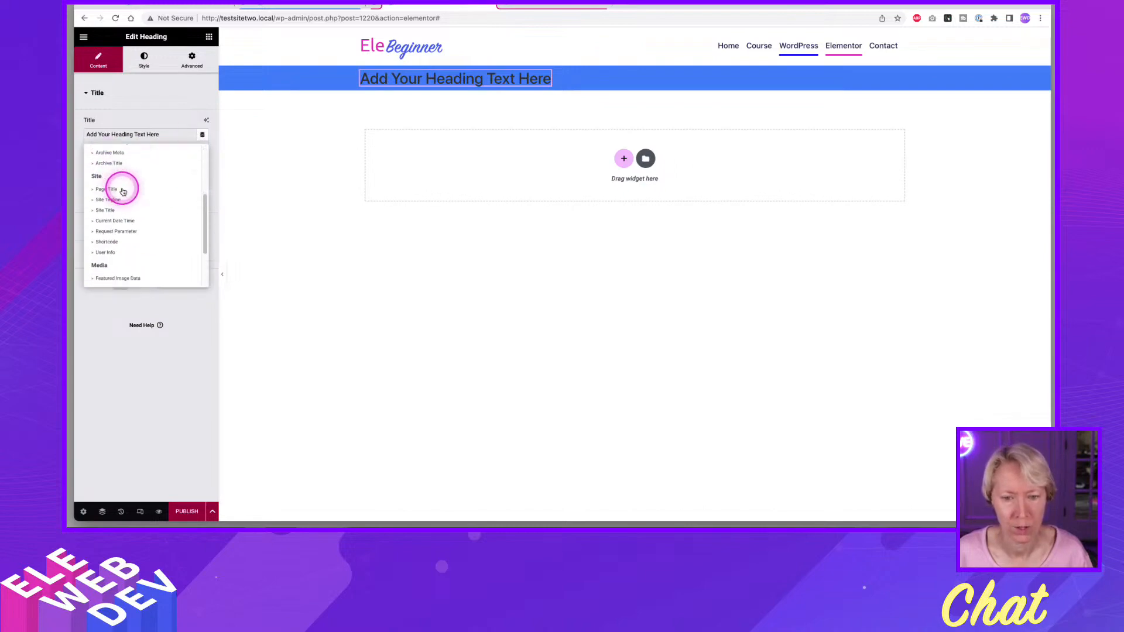
click(113, 190)
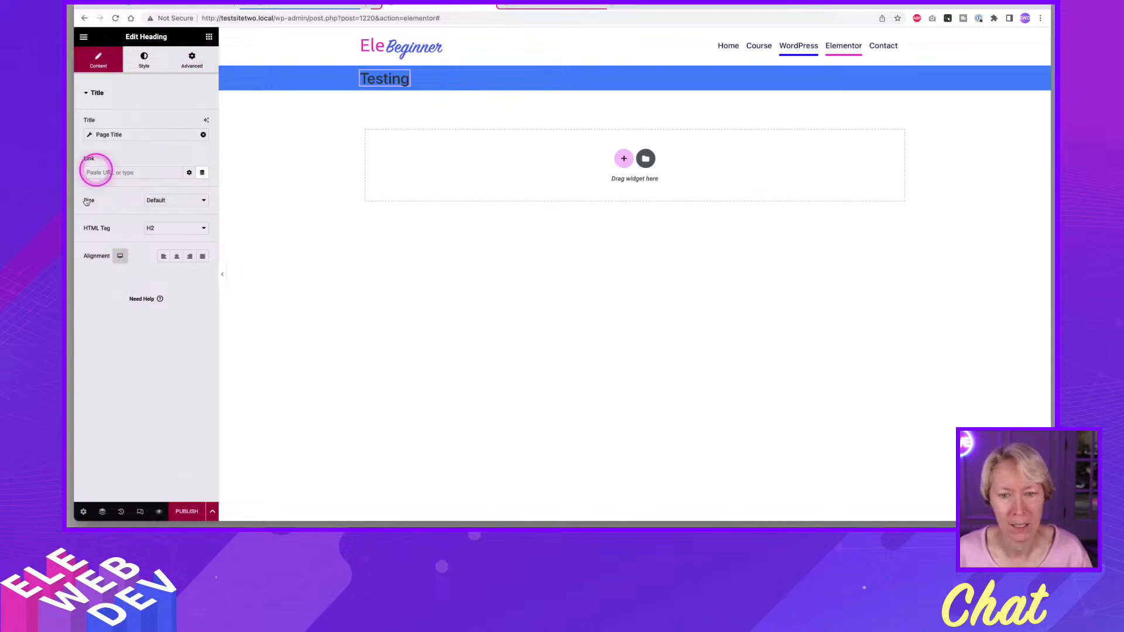
Set the template's dynamic content preview to the WordPress page and apply the preview.
click(83, 513)
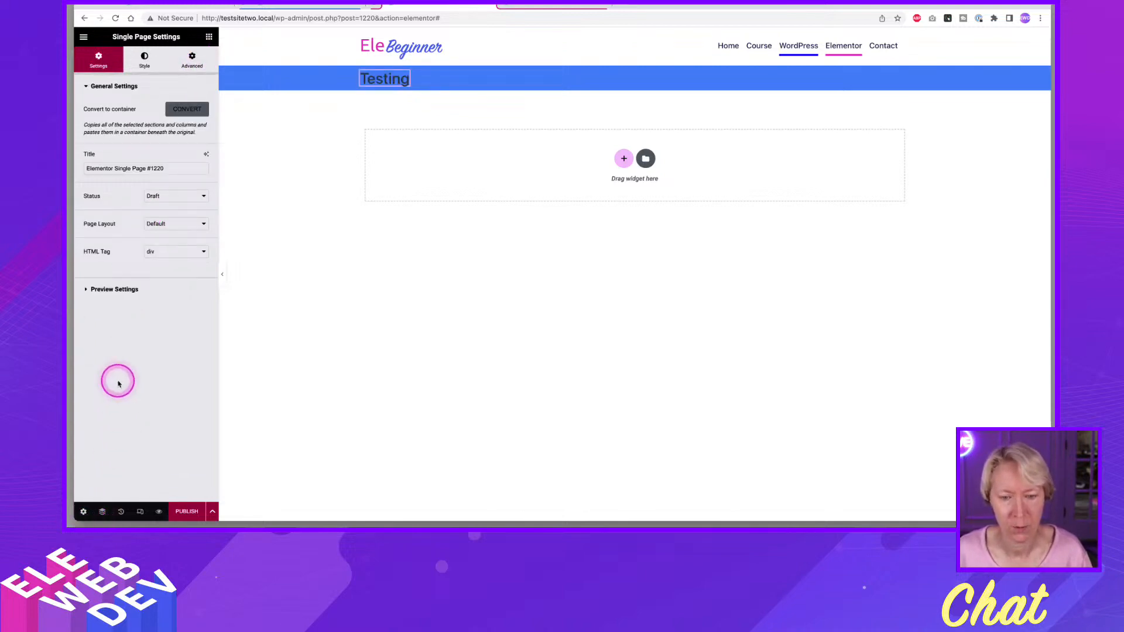
click(111, 291)
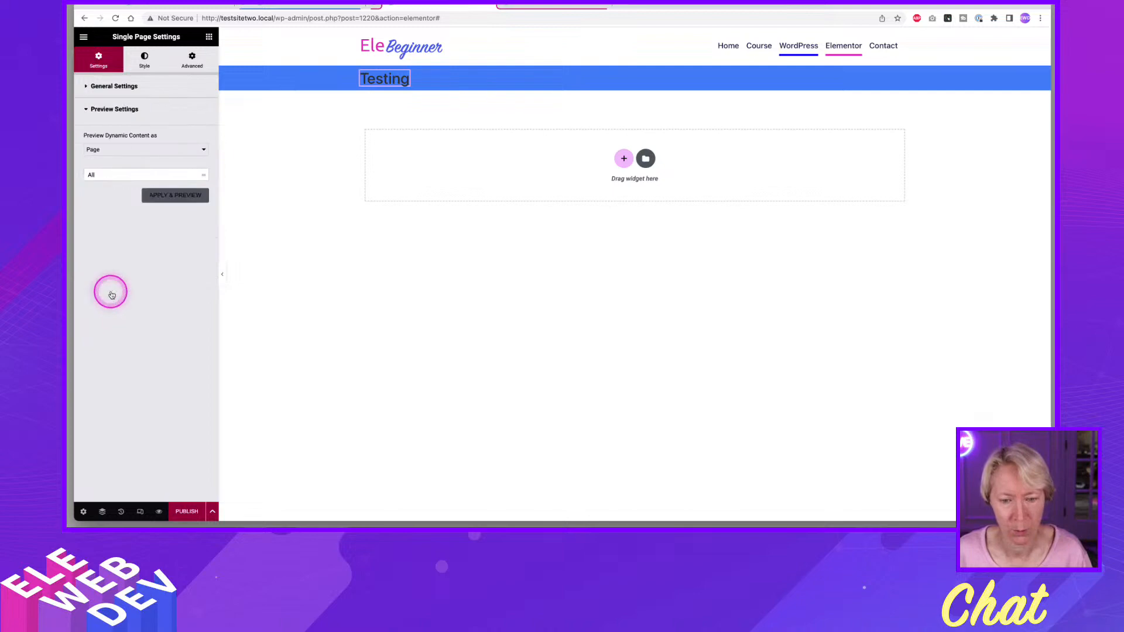
click(119, 177)
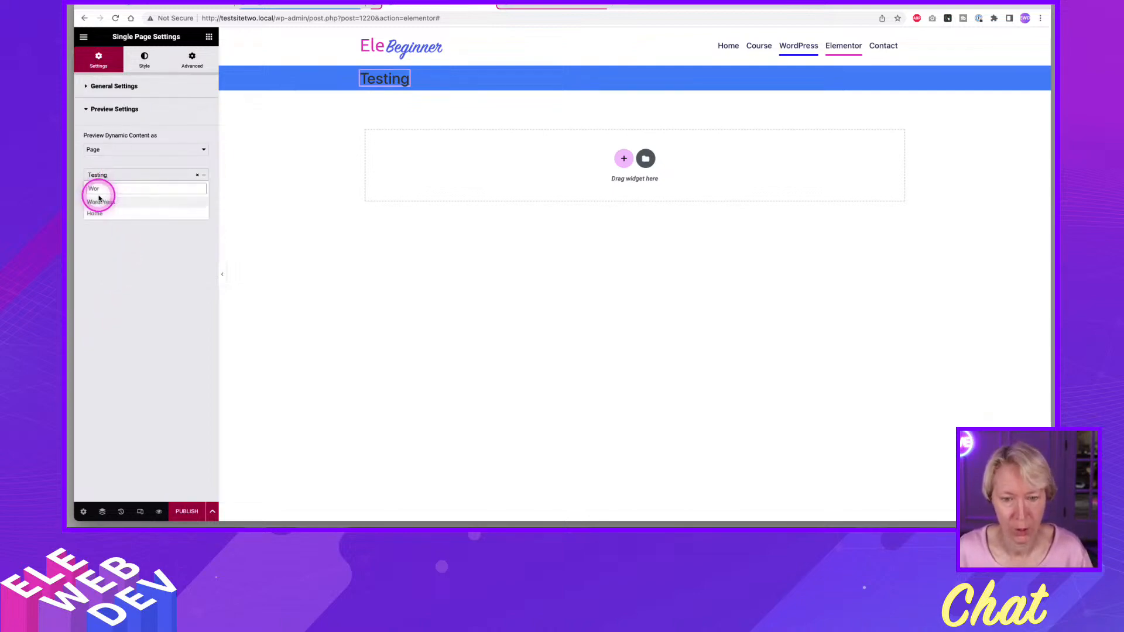
click(100, 201)
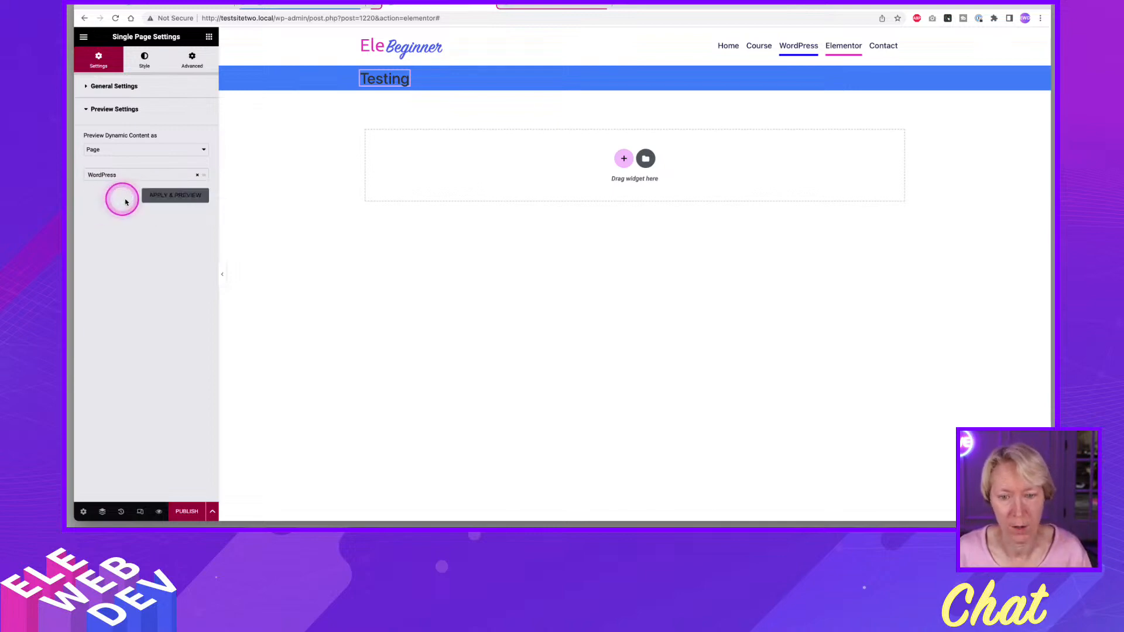
click(153, 200)
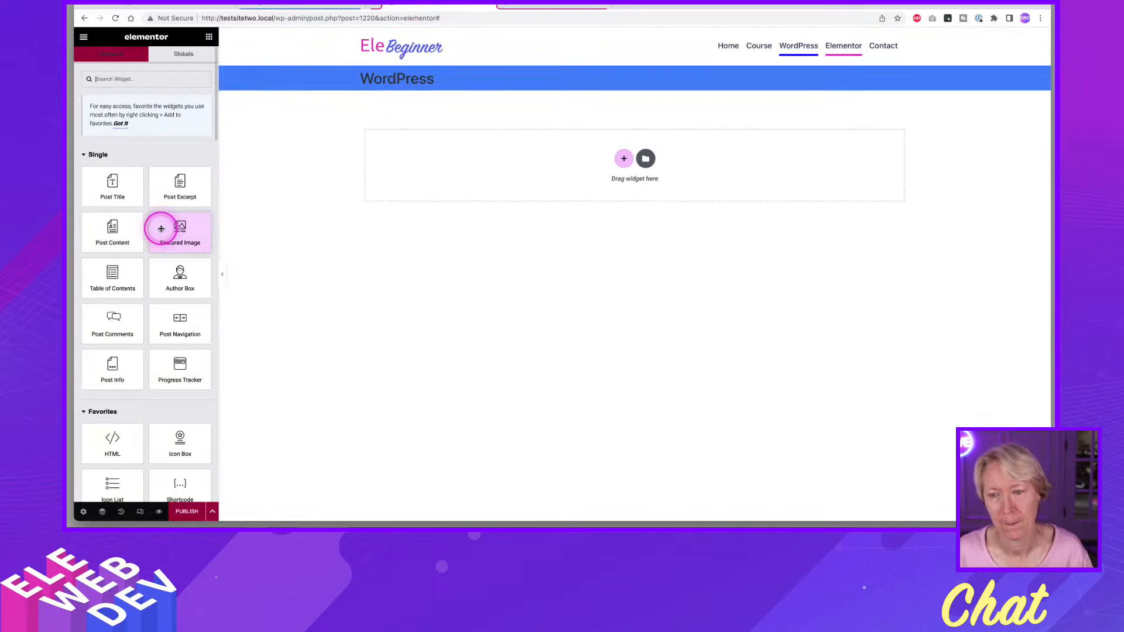
Set the page title heading's text color to a white global color.
right_click(390, 82)
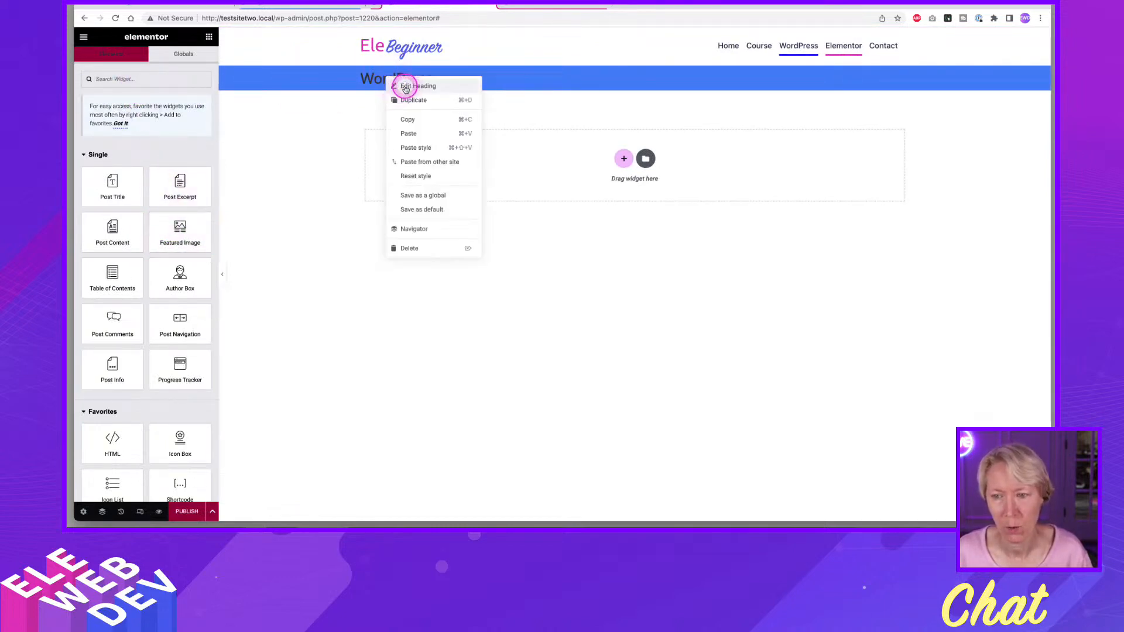
click(405, 88)
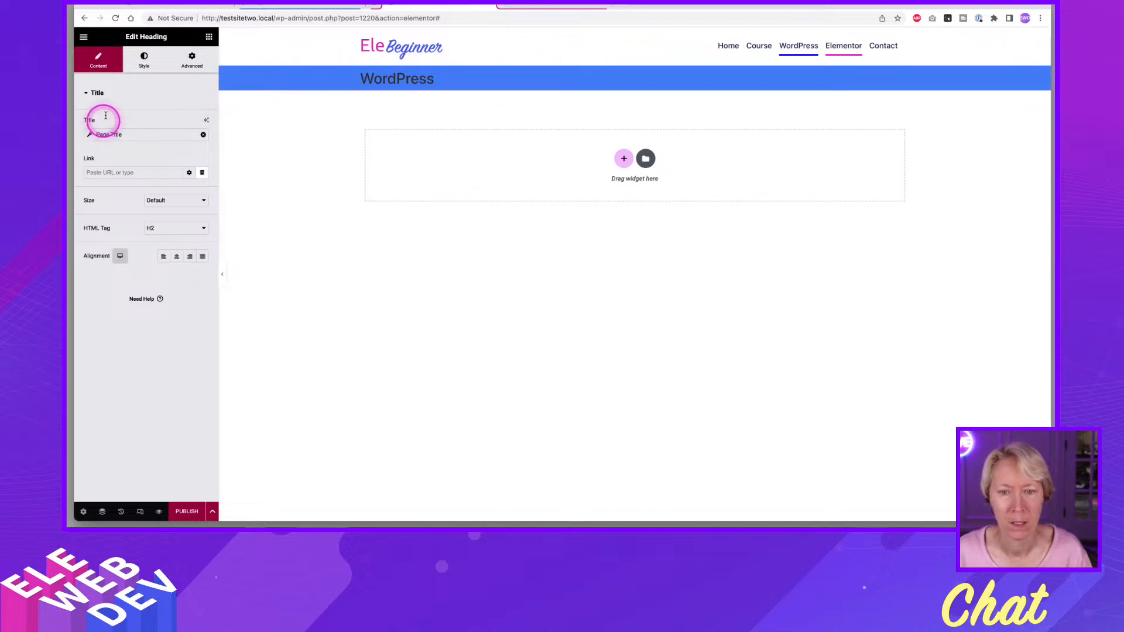
click(144, 57)
click(189, 123)
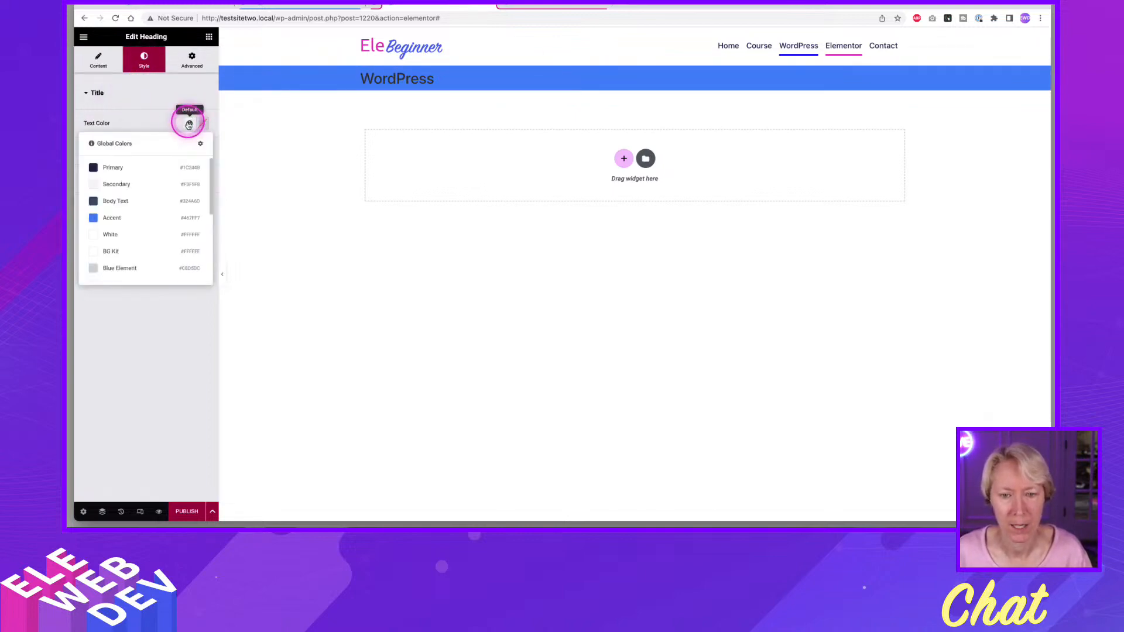
click(129, 246)
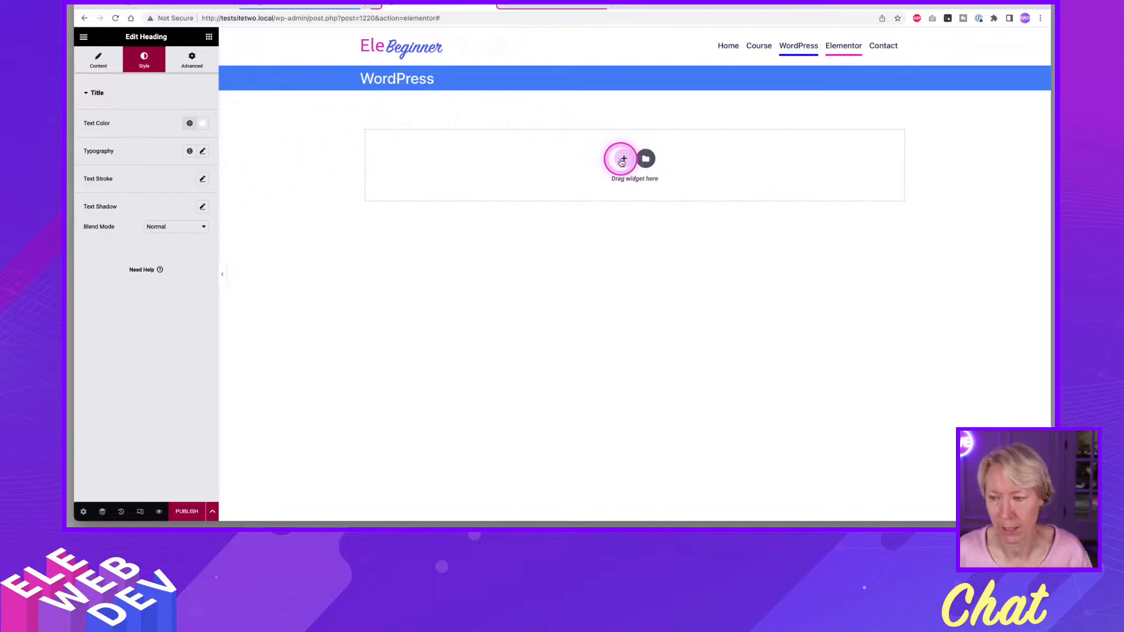
Add a second single-structure Flexbox container below the blue title bar.
click(623, 160)
click(605, 186)
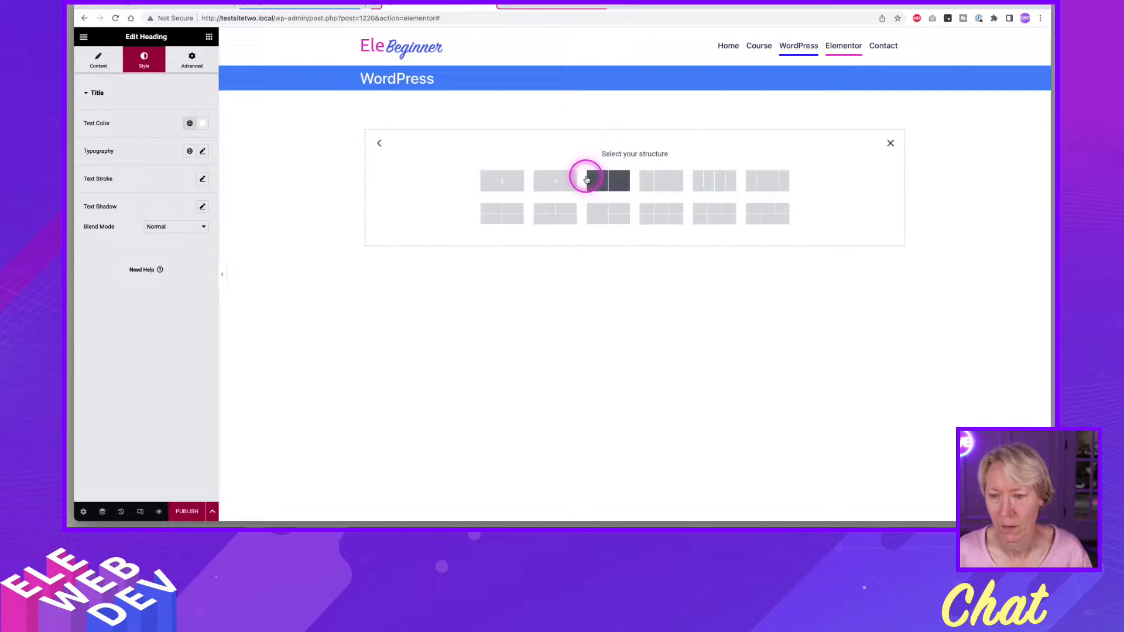
click(501, 179)
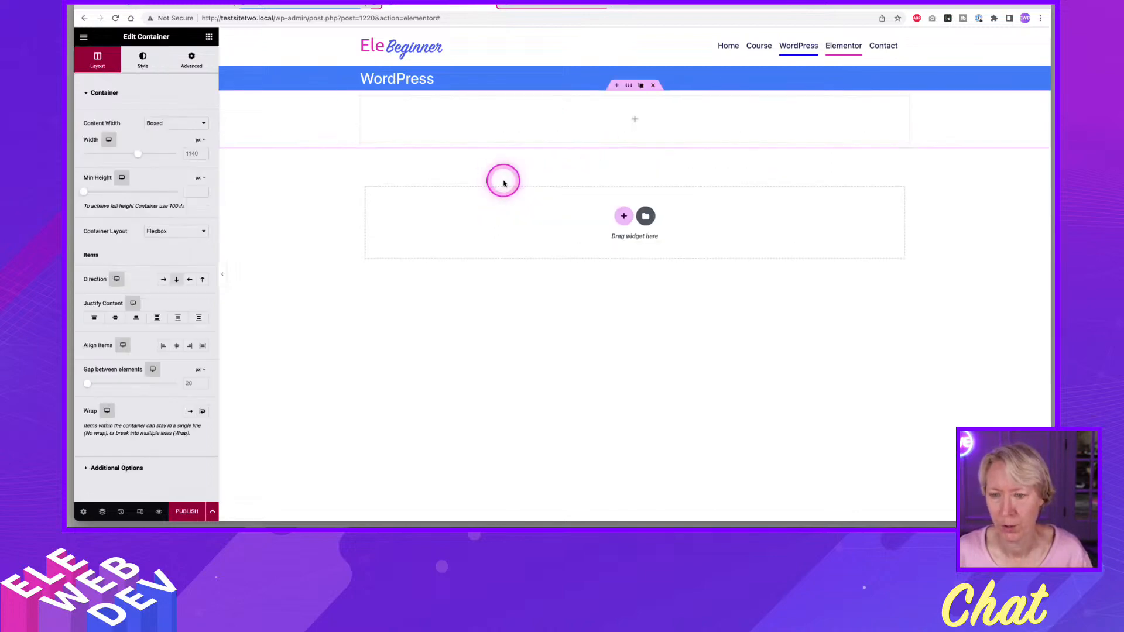
Give the empty container below the title bar a classic background in the Accent global color.
right_click(627, 90)
click(287, 175)
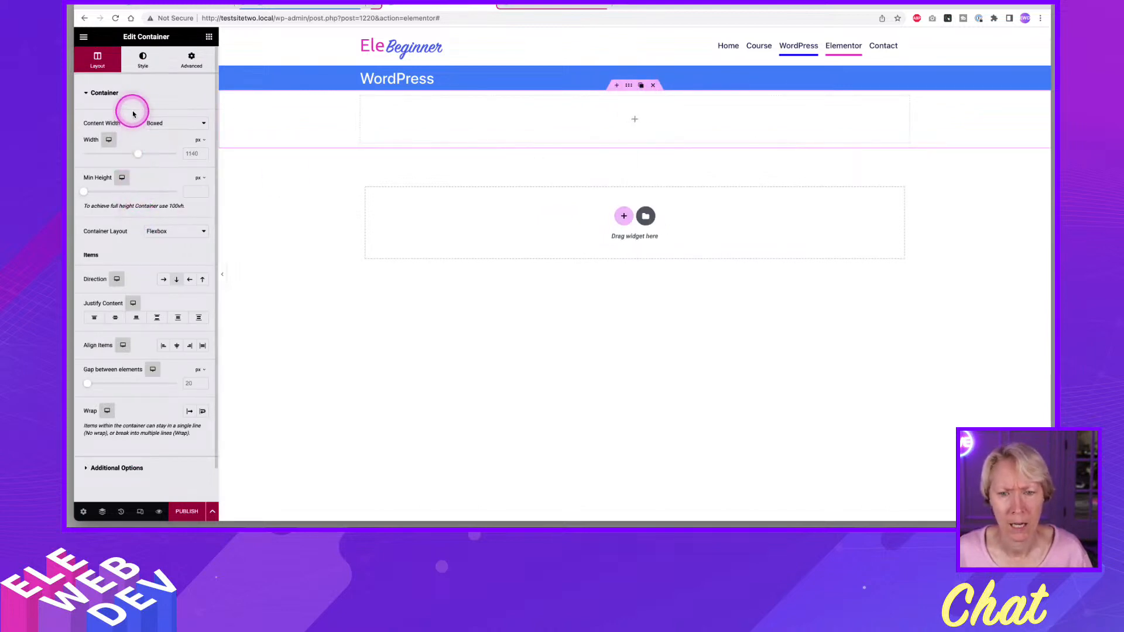
click(142, 68)
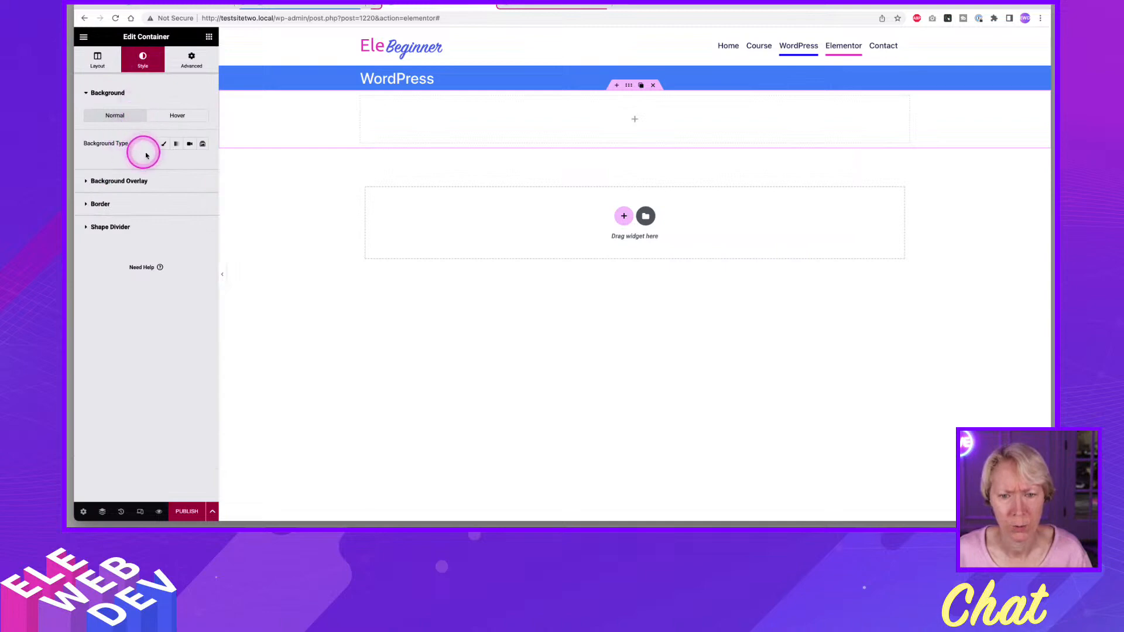
click(164, 146)
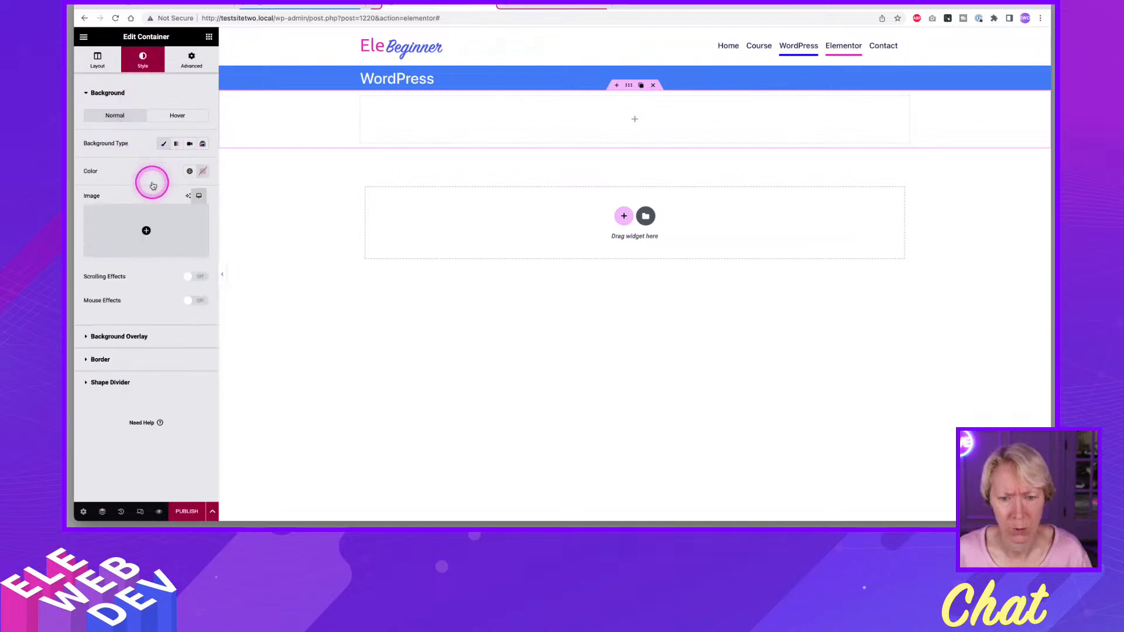
click(188, 171)
scroll(155, 253, down, 2)
scroll(155, 252, down, 1)
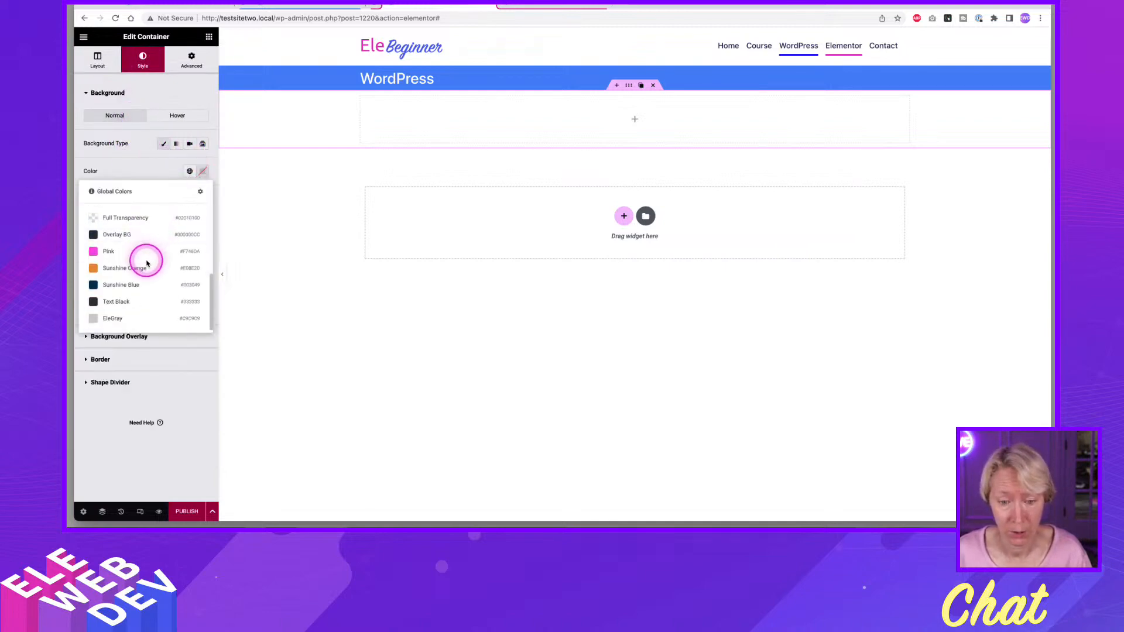
scroll(143, 261, up, 5)
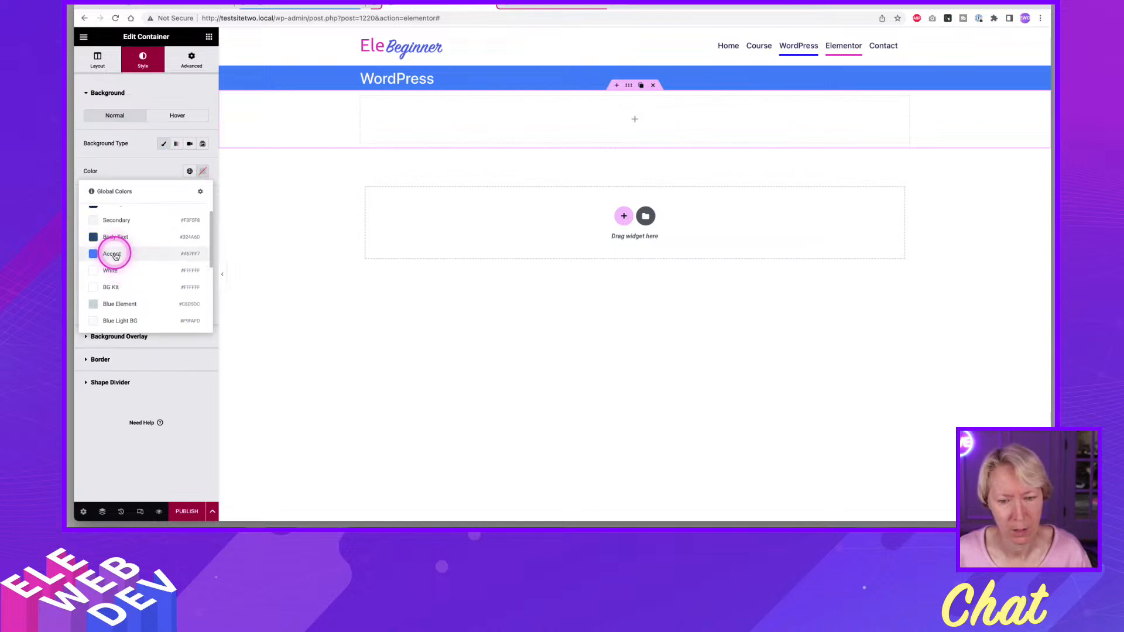
click(115, 256)
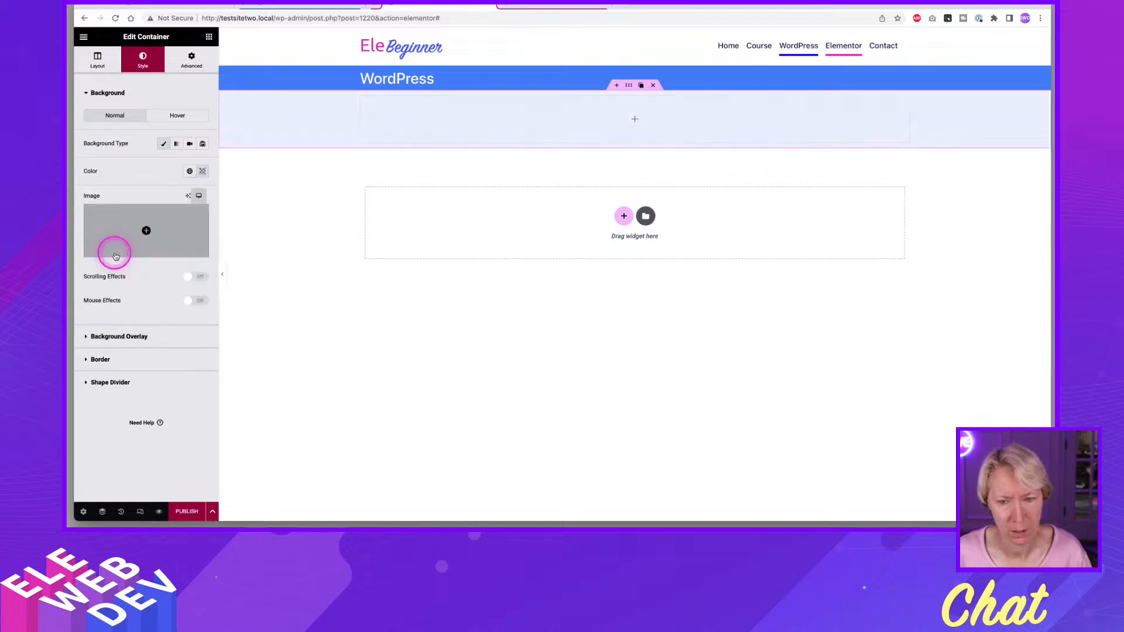
Lighten the container's background to a pale blue and save it as a new global color named Light Blue.
click(203, 171)
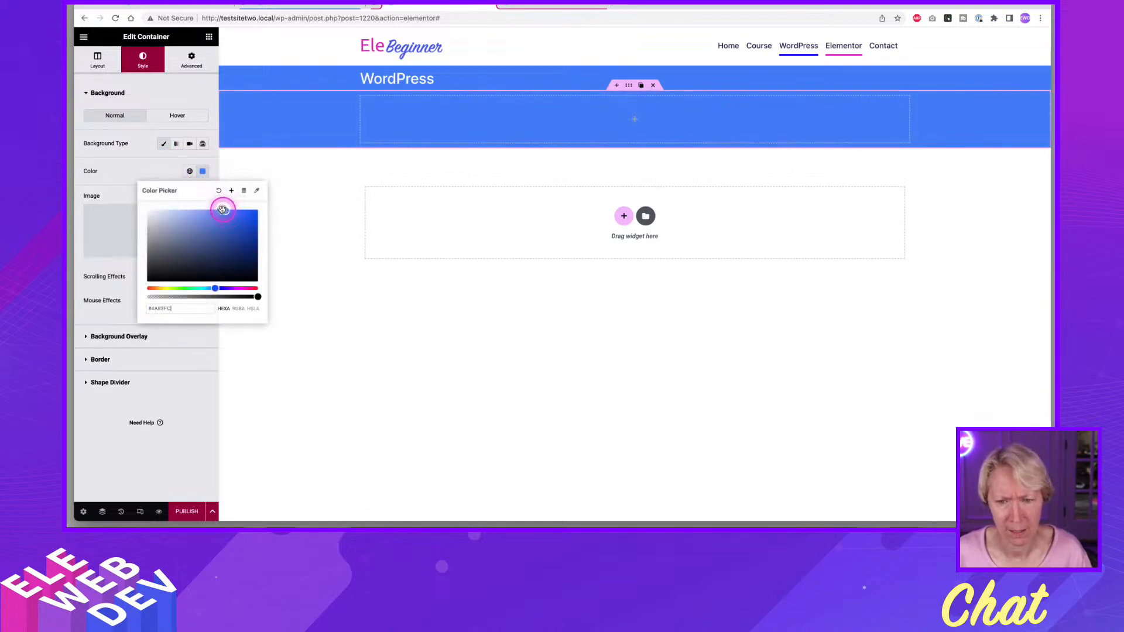
drag(223, 209, 173, 210)
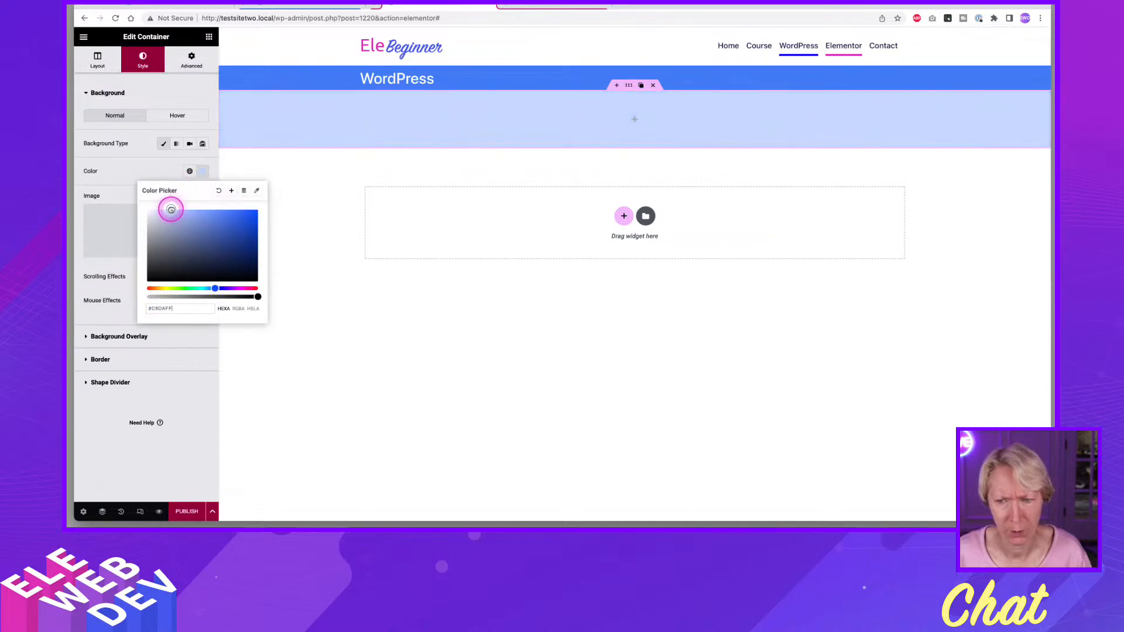
click(232, 190)
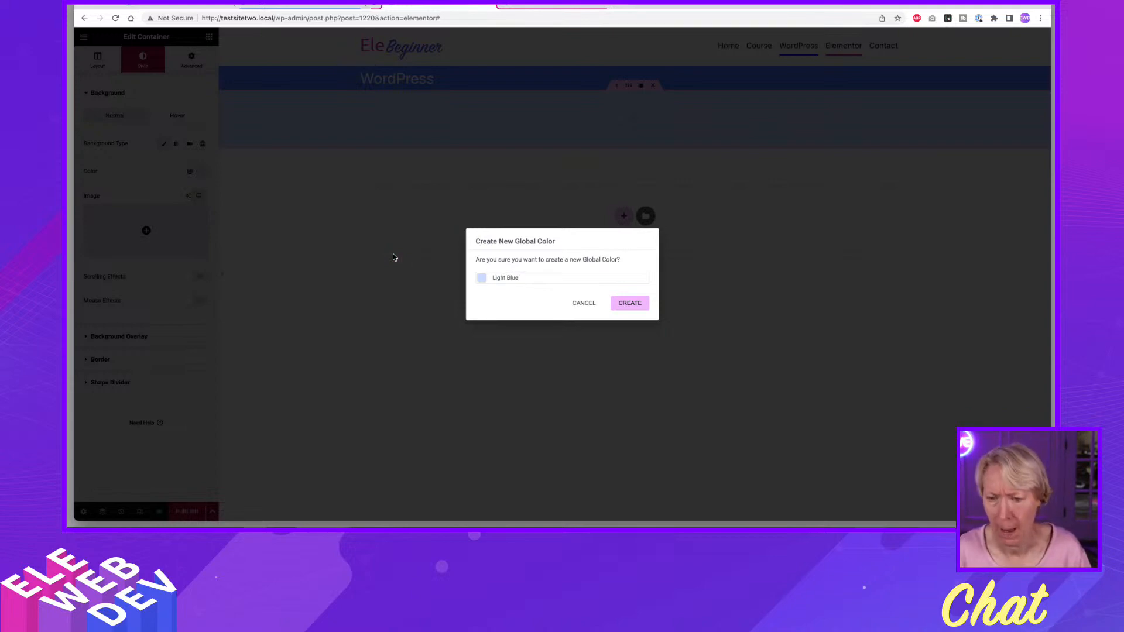
click(630, 303)
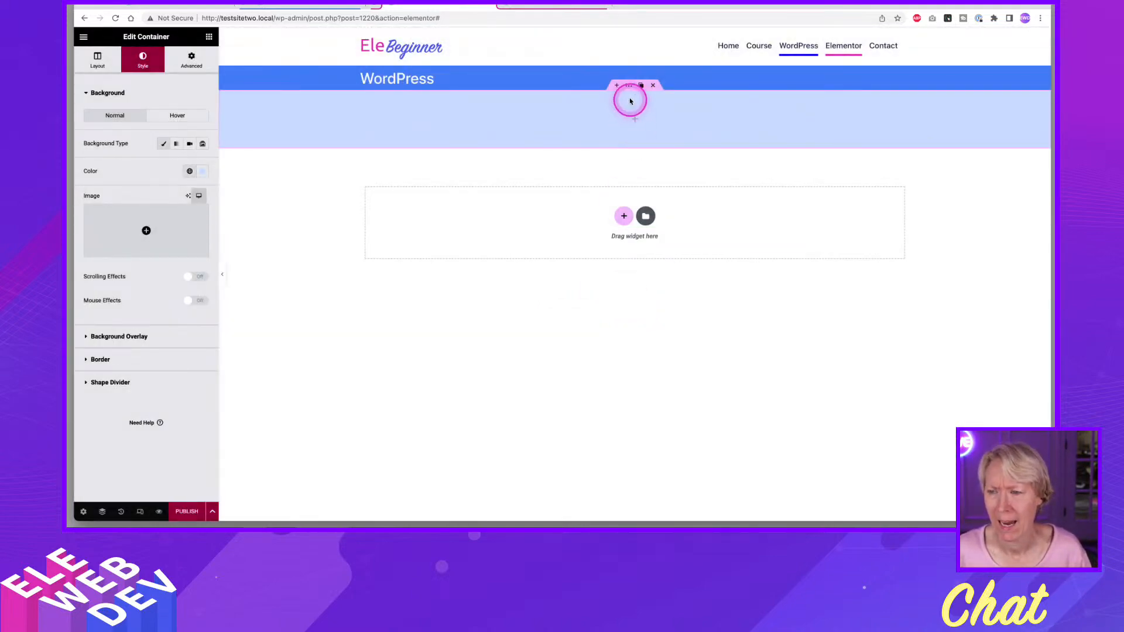
Set the light blue container's content width to Full Width.
right_click(629, 88)
click(647, 100)
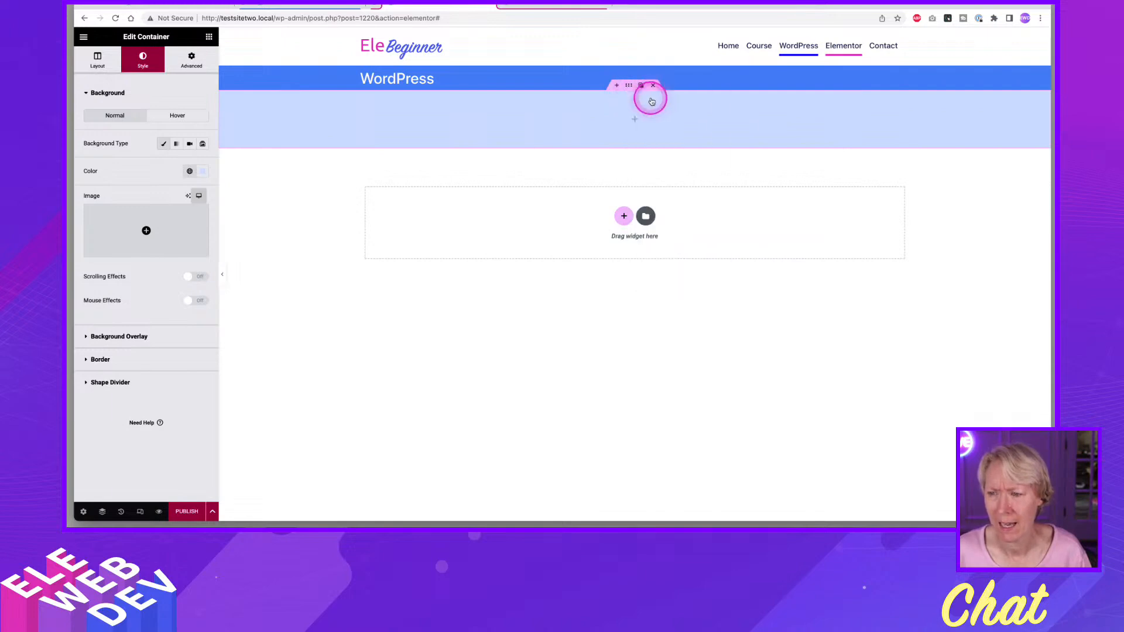
click(187, 61)
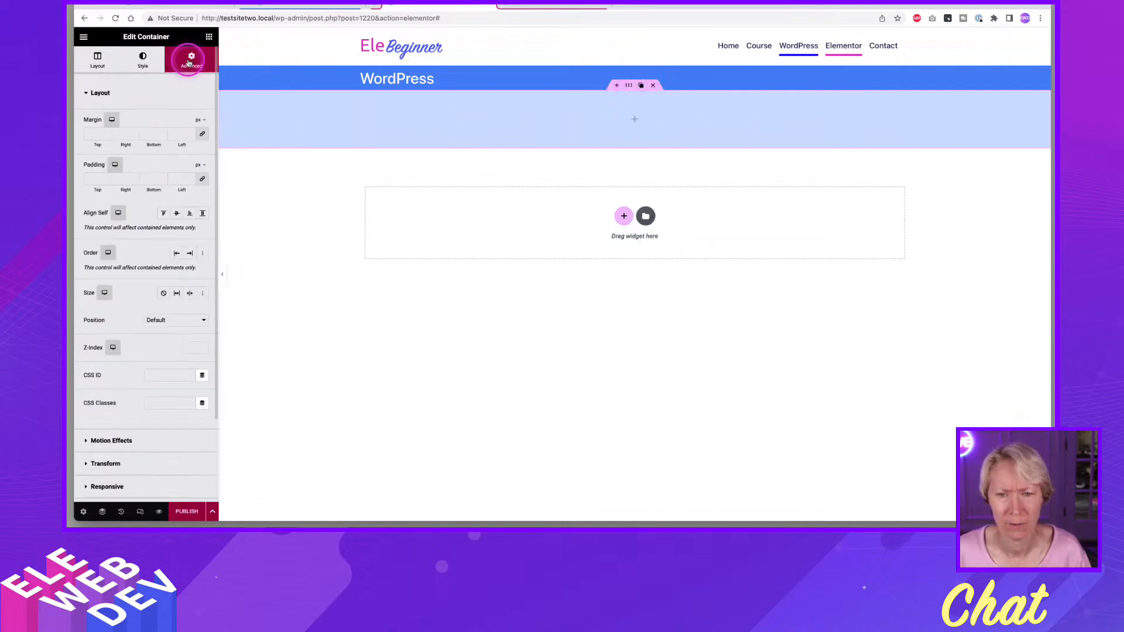
click(96, 57)
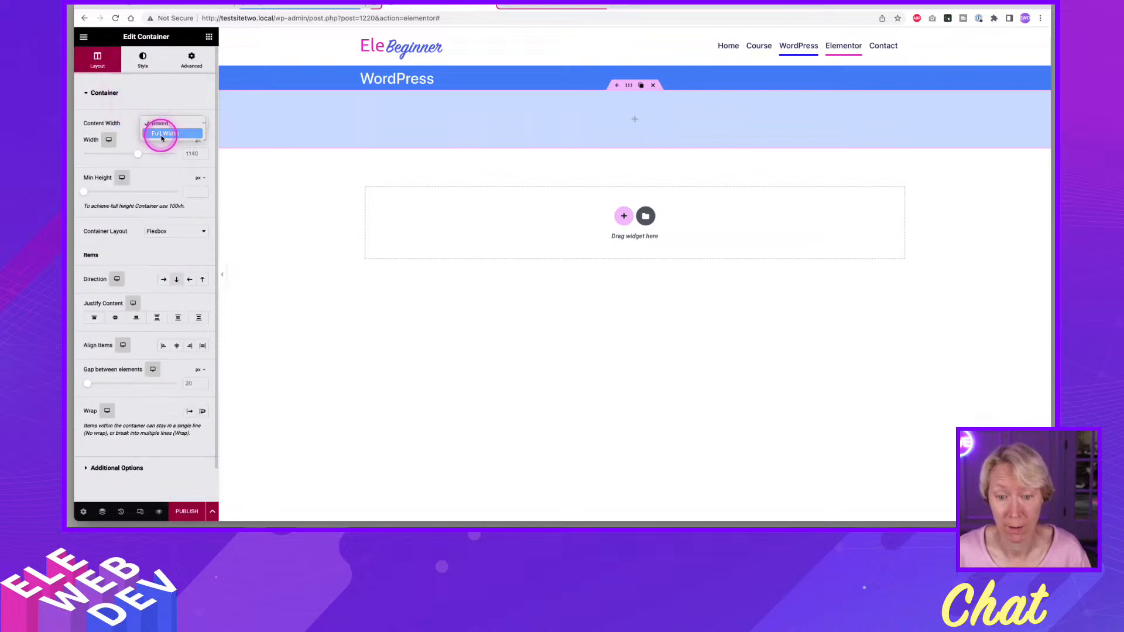
click(162, 134)
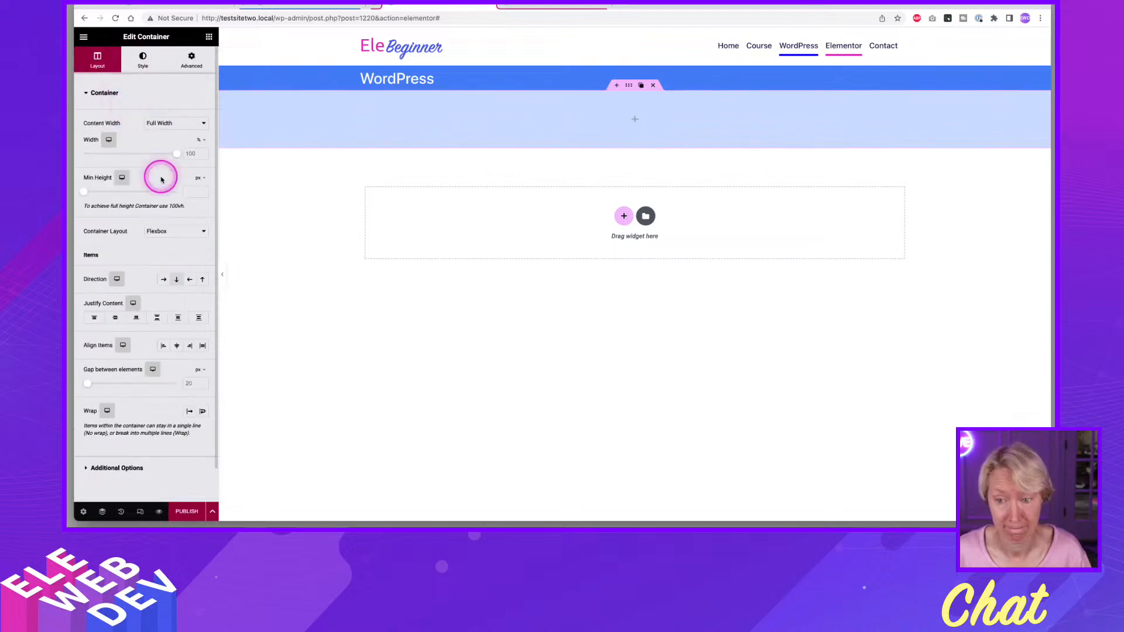
Set the light blue container's padding to 0 px on all sides.
right_click(630, 86)
click(648, 95)
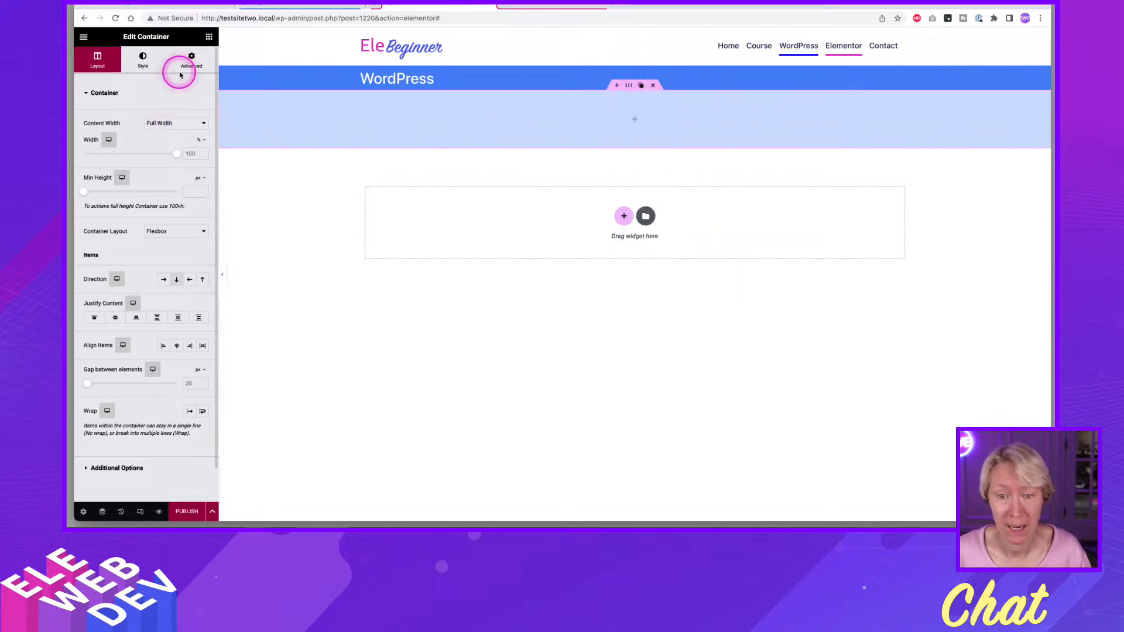
click(181, 73)
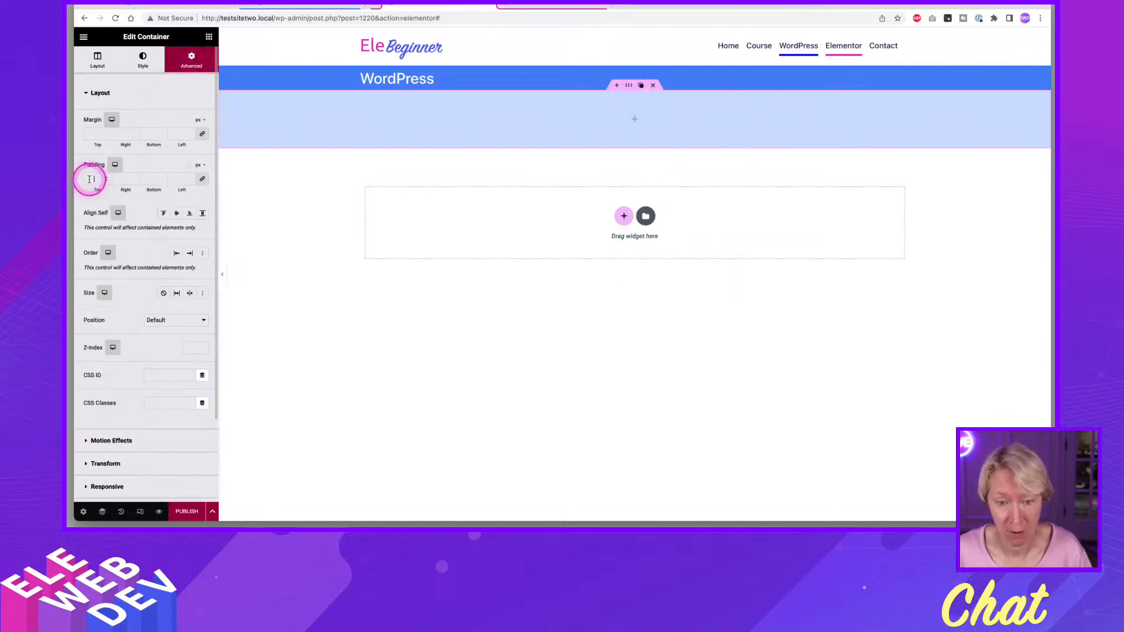
click(89, 179)
text(0)
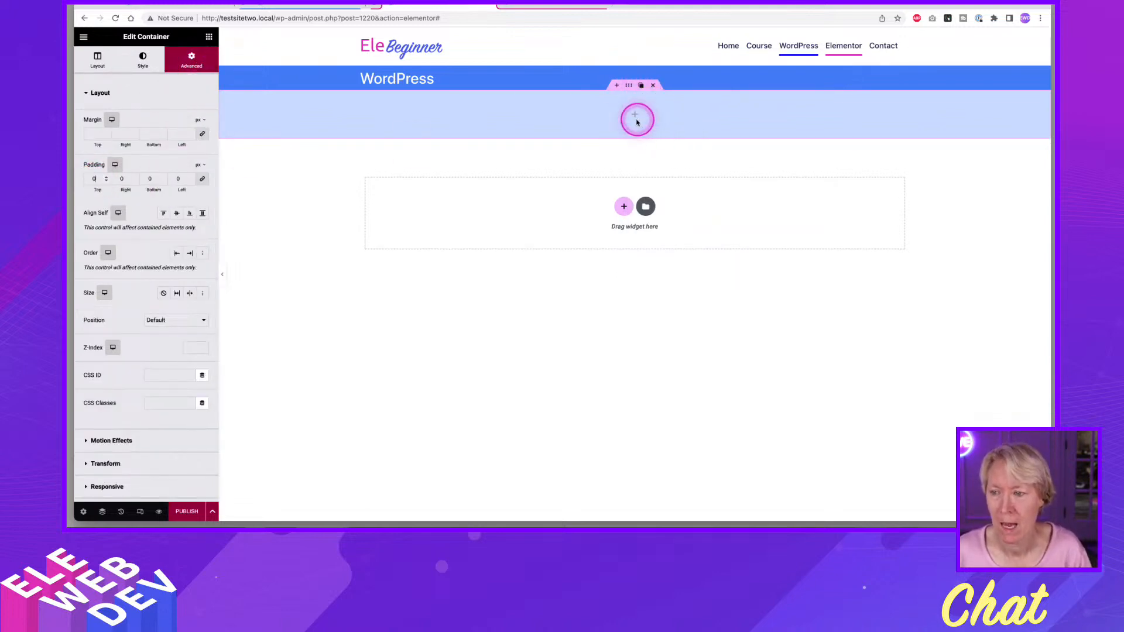
Add a boxed Flexbox container inside the light blue container.
click(209, 38)
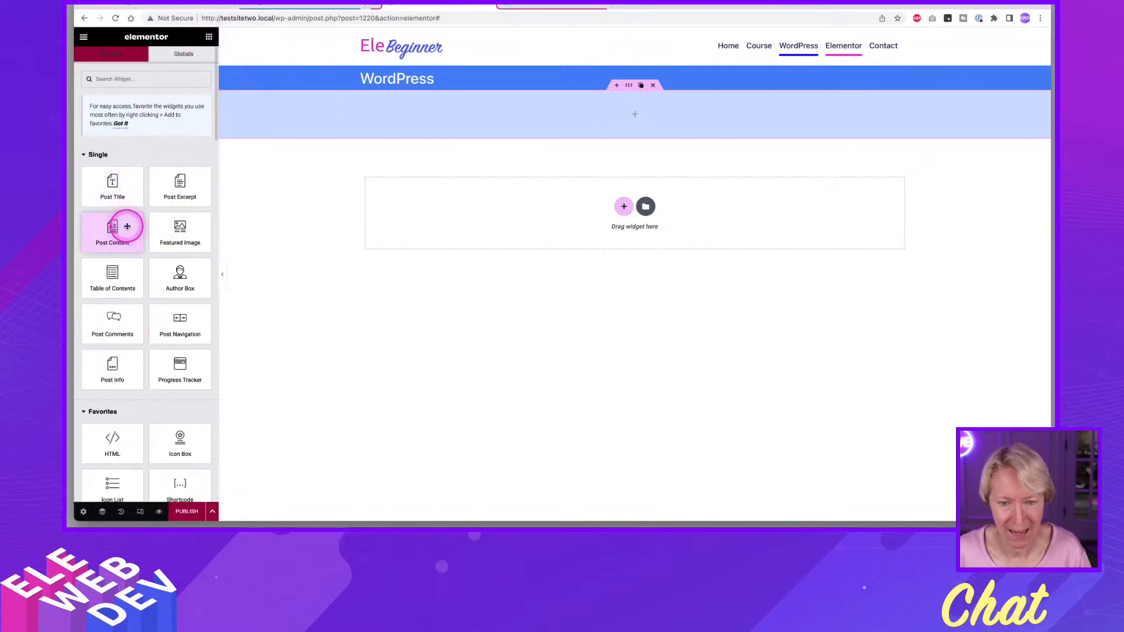
scroll(127, 259, down, 6)
drag(112, 224, 660, 105)
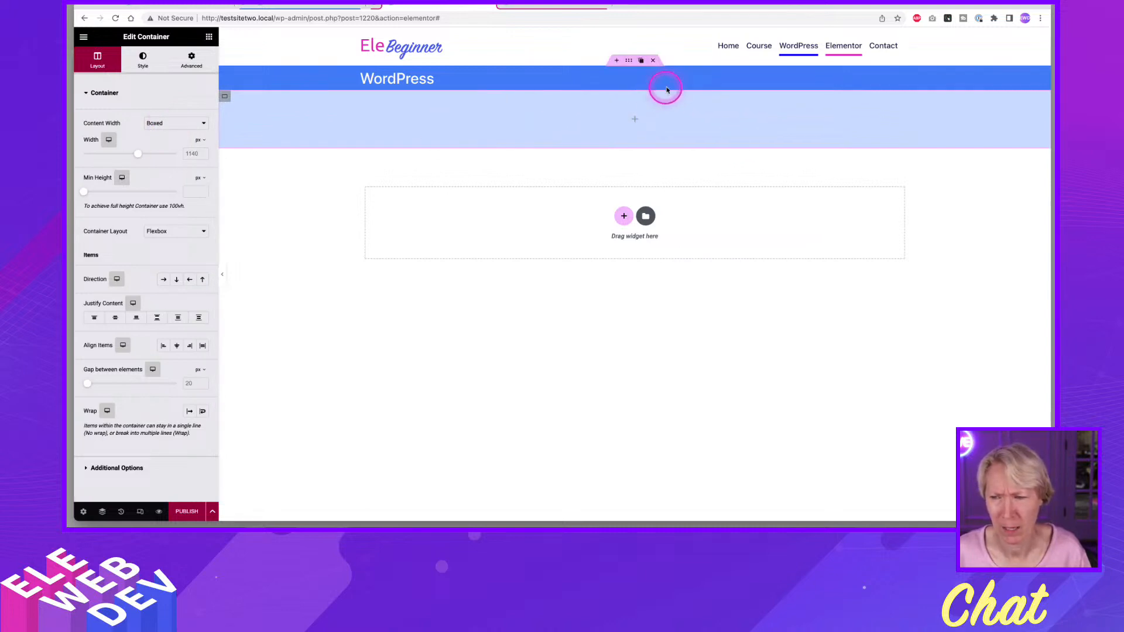
Locate the nested container in the page structure, delete it, and close the Navigator.
key(super+i)
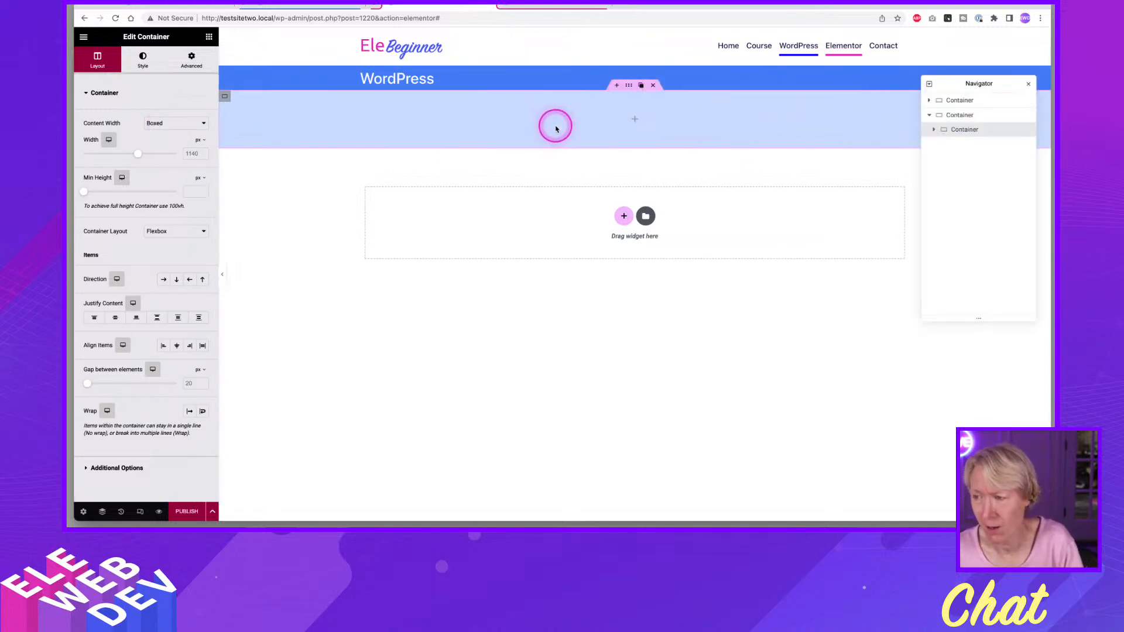
click(955, 131)
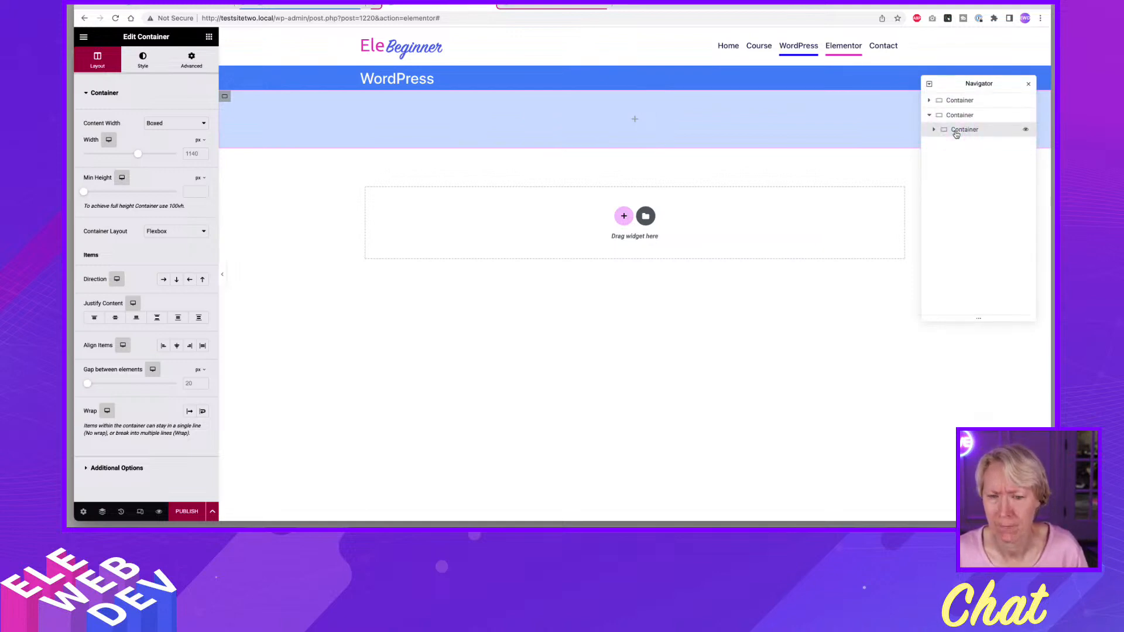
click(957, 134)
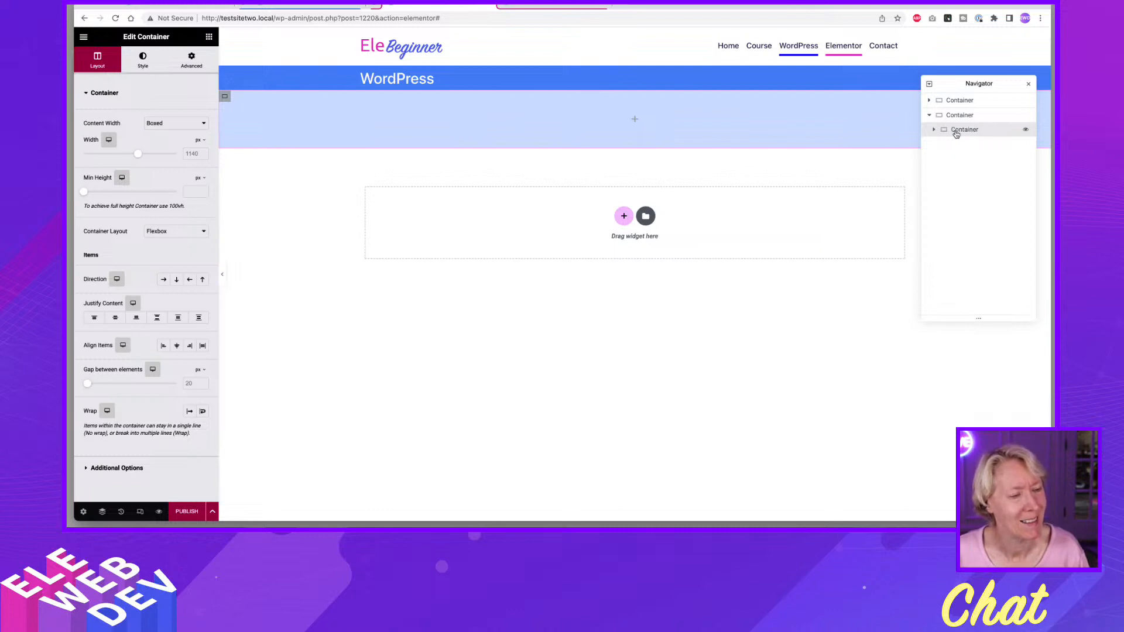
click(956, 134)
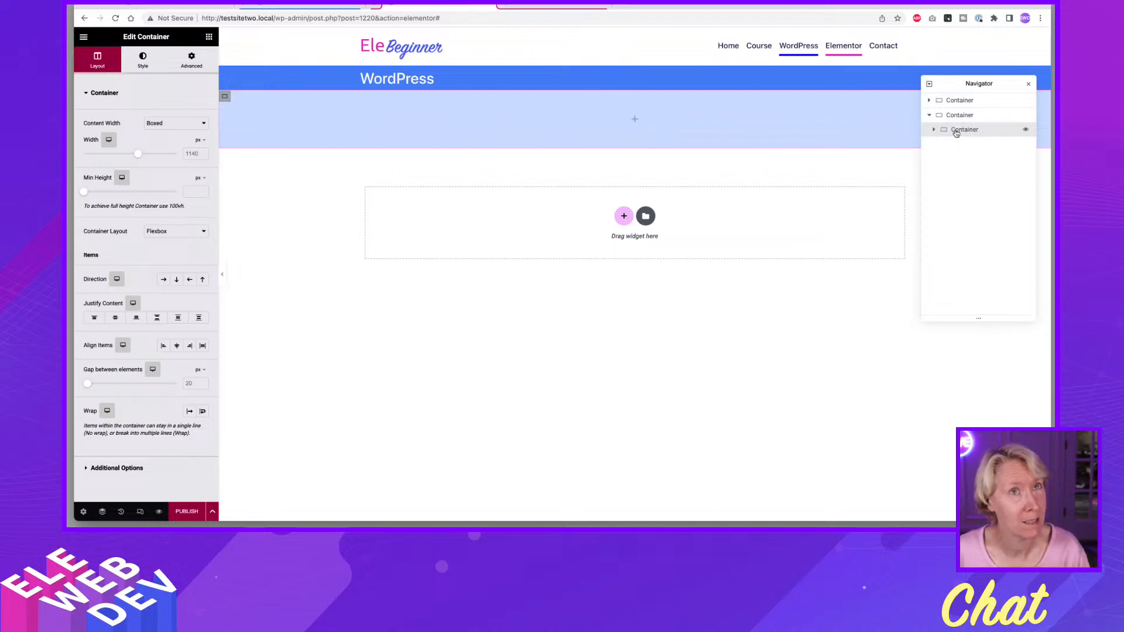
click(956, 133)
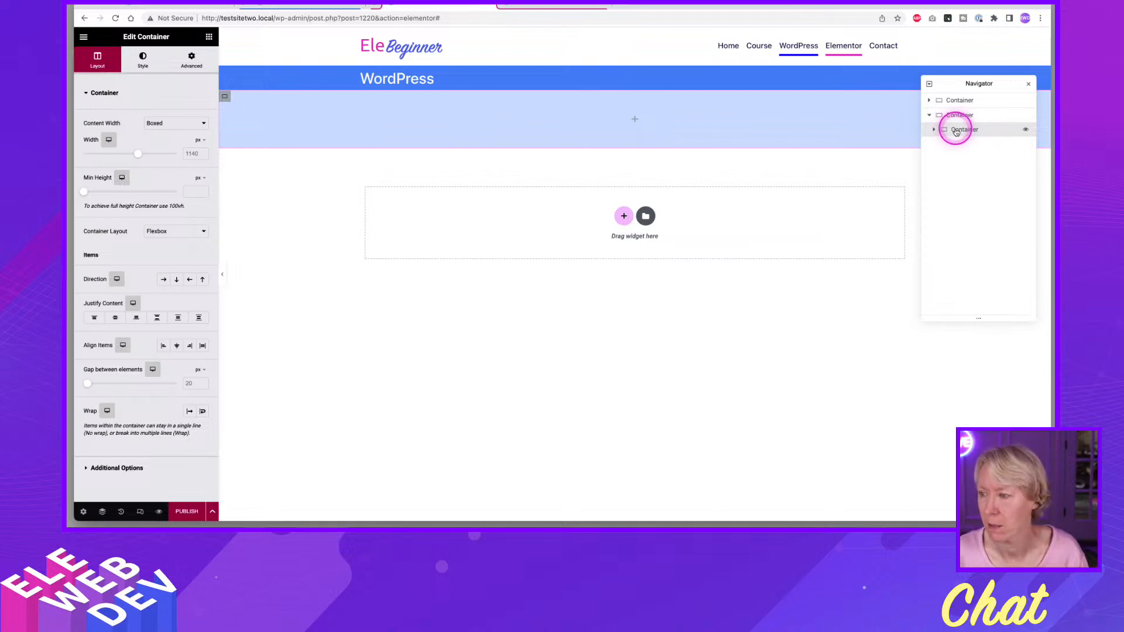
click(947, 105)
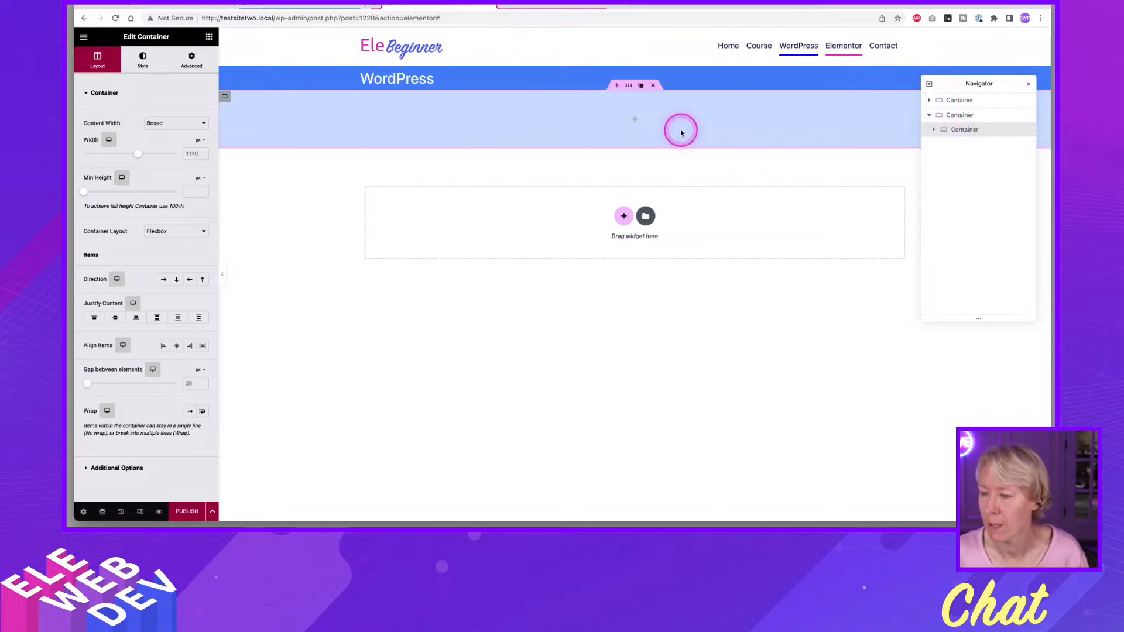
click(961, 130)
right_click(962, 131)
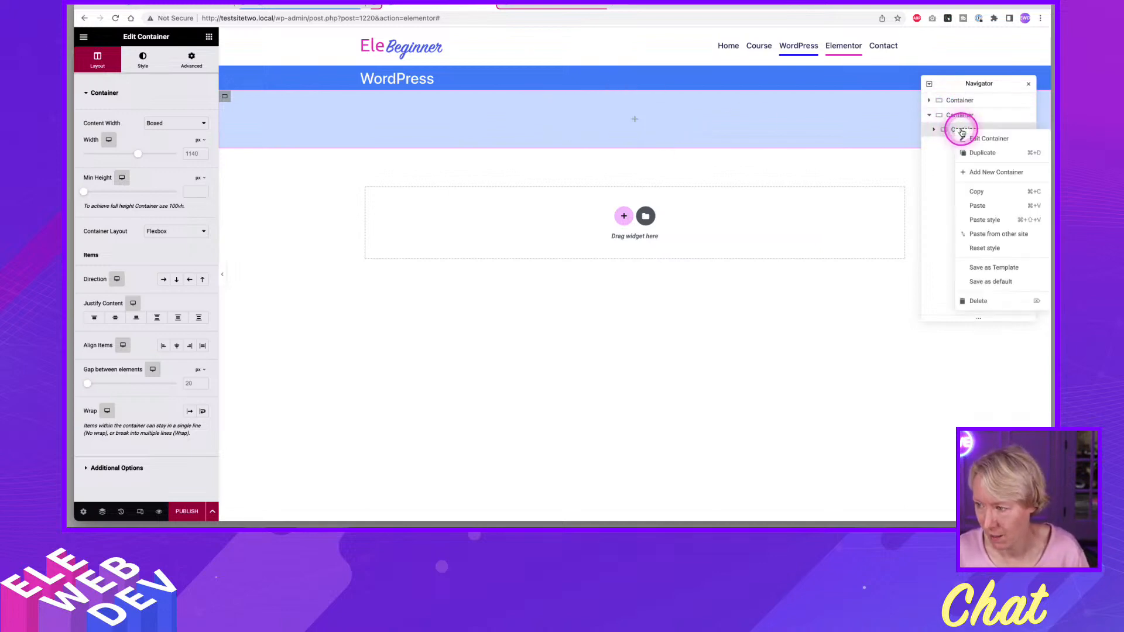
click(975, 302)
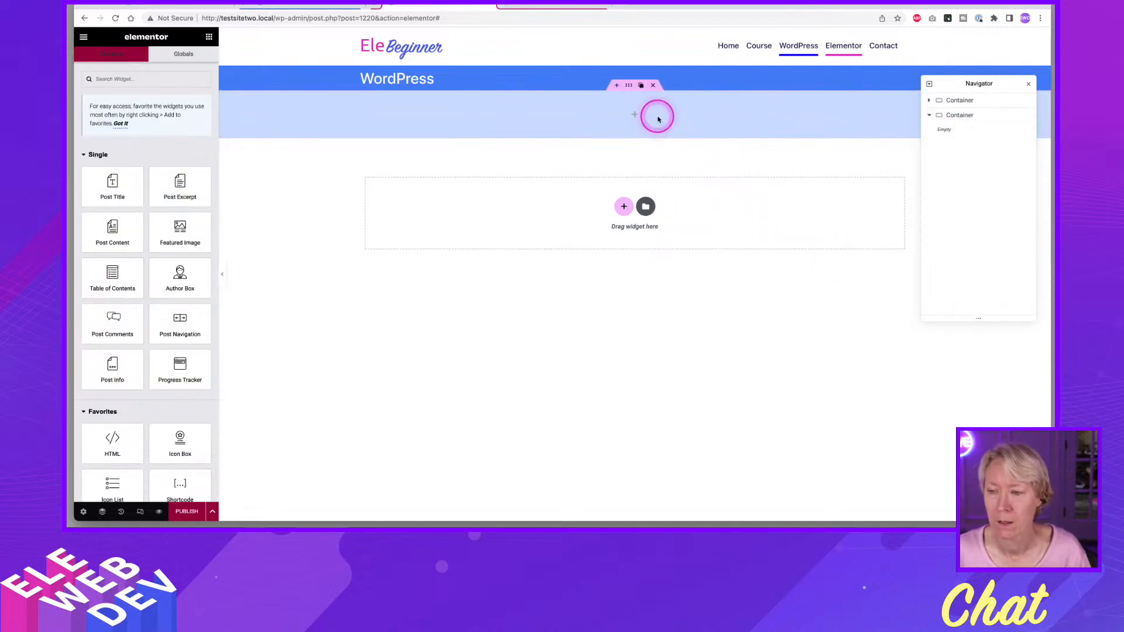
click(1029, 83)
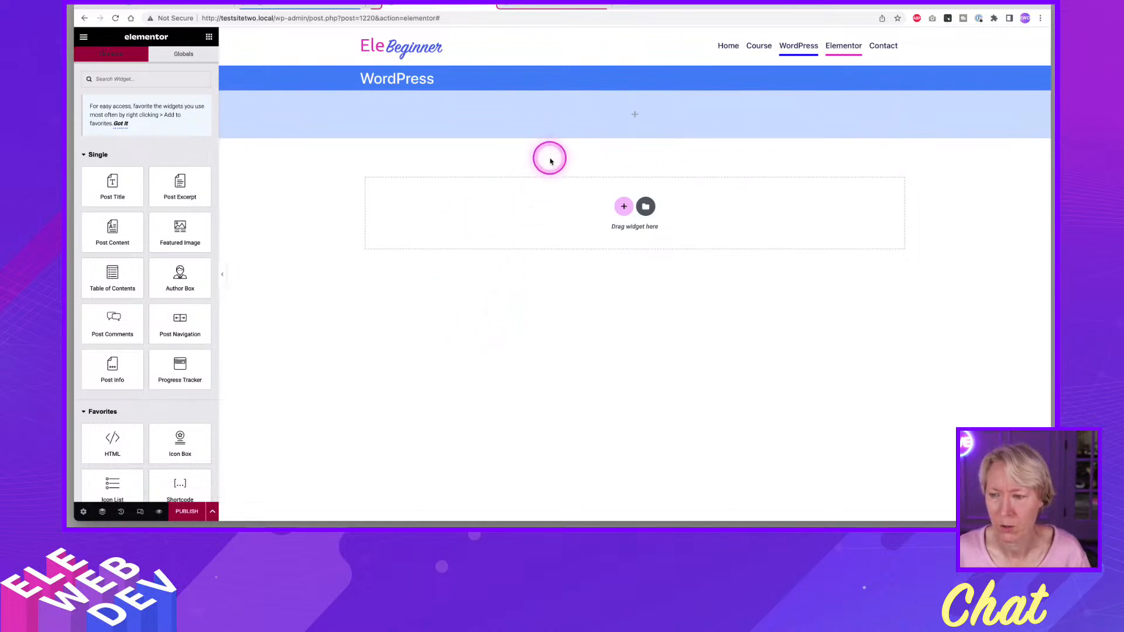
Publish the template with a display condition that includes only the WordPress page.
click(186, 511)
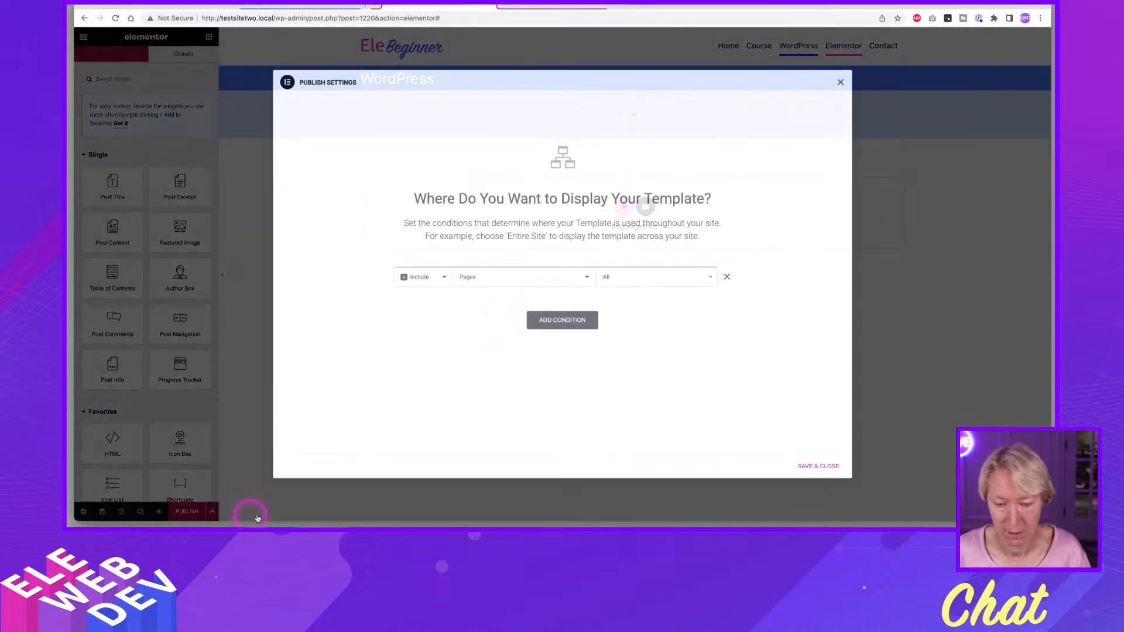
click(637, 283)
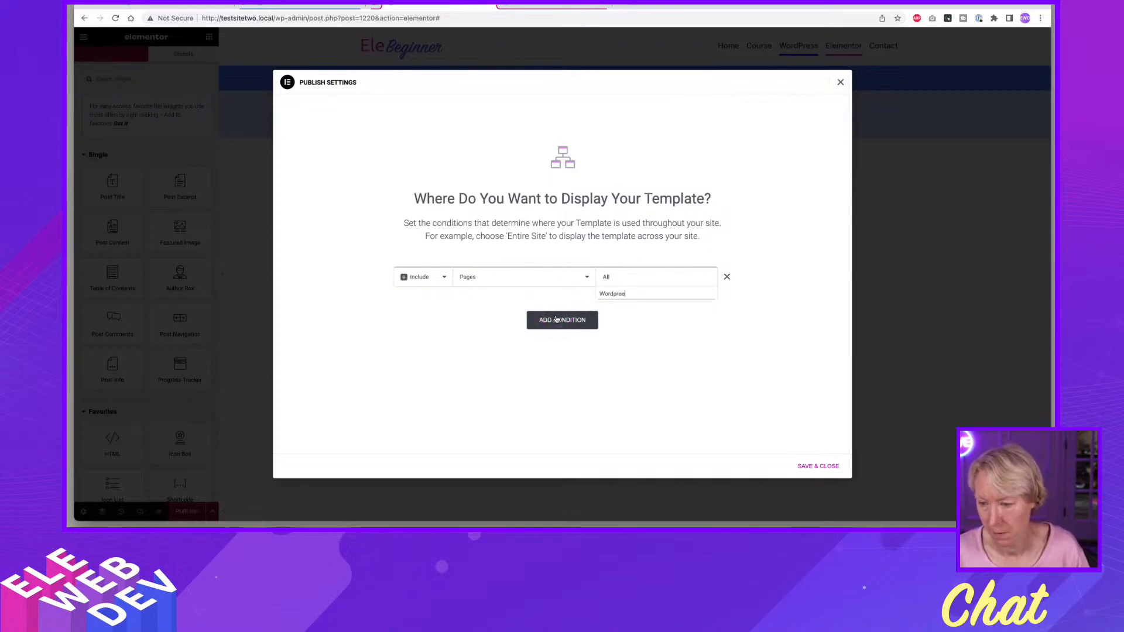
click(603, 306)
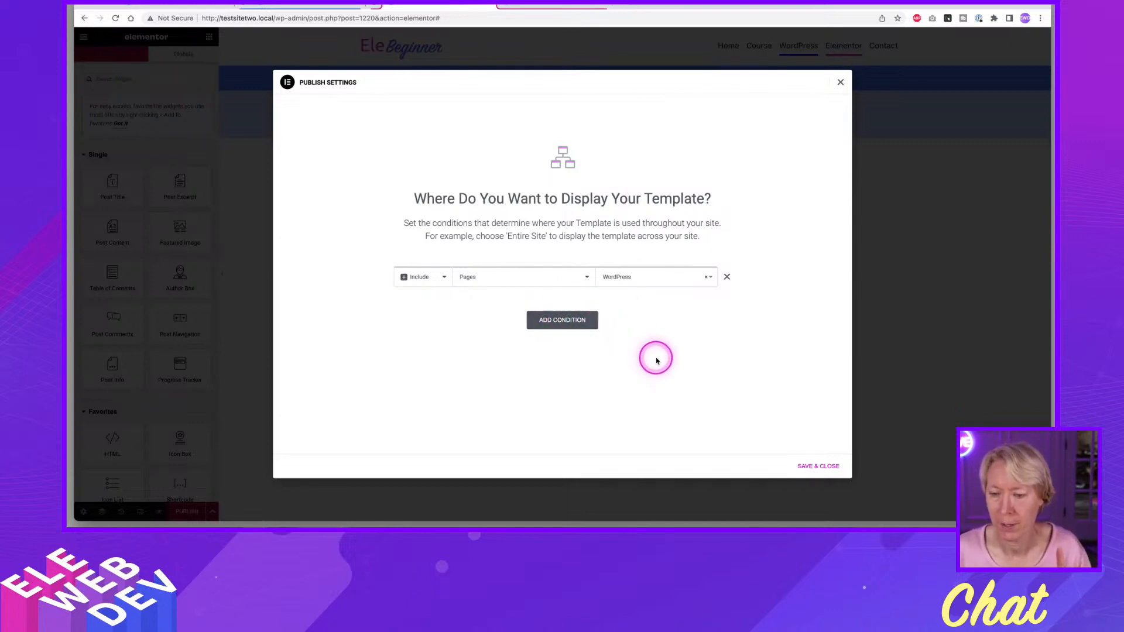
click(819, 467)
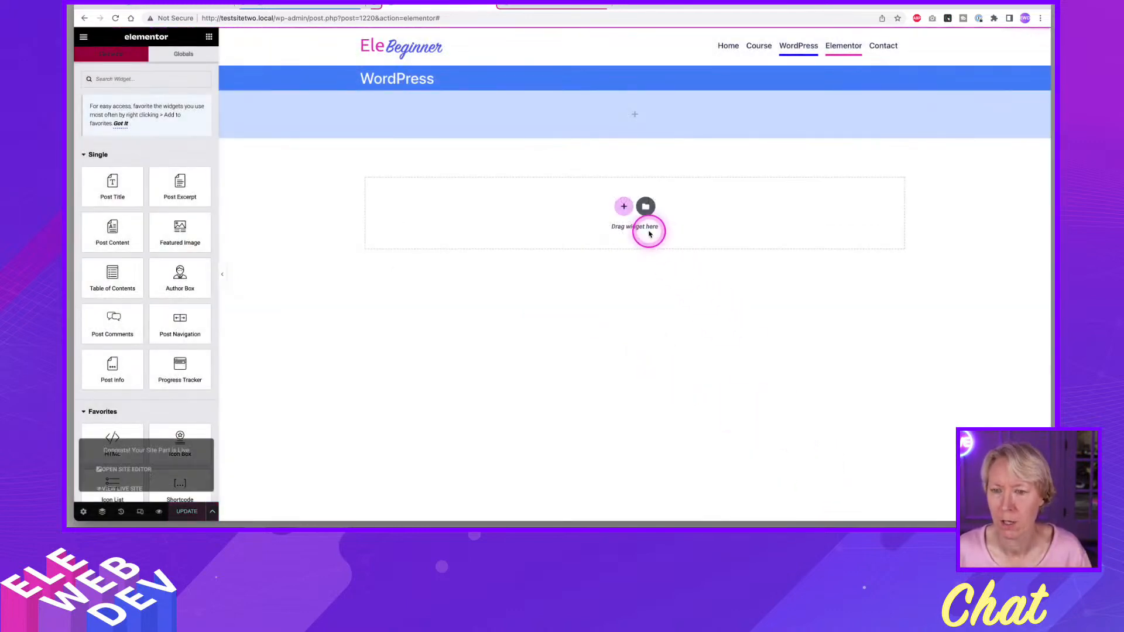
Switch to the site's page list and open the WordPress page for editing with Elementor.
click(287, 4)
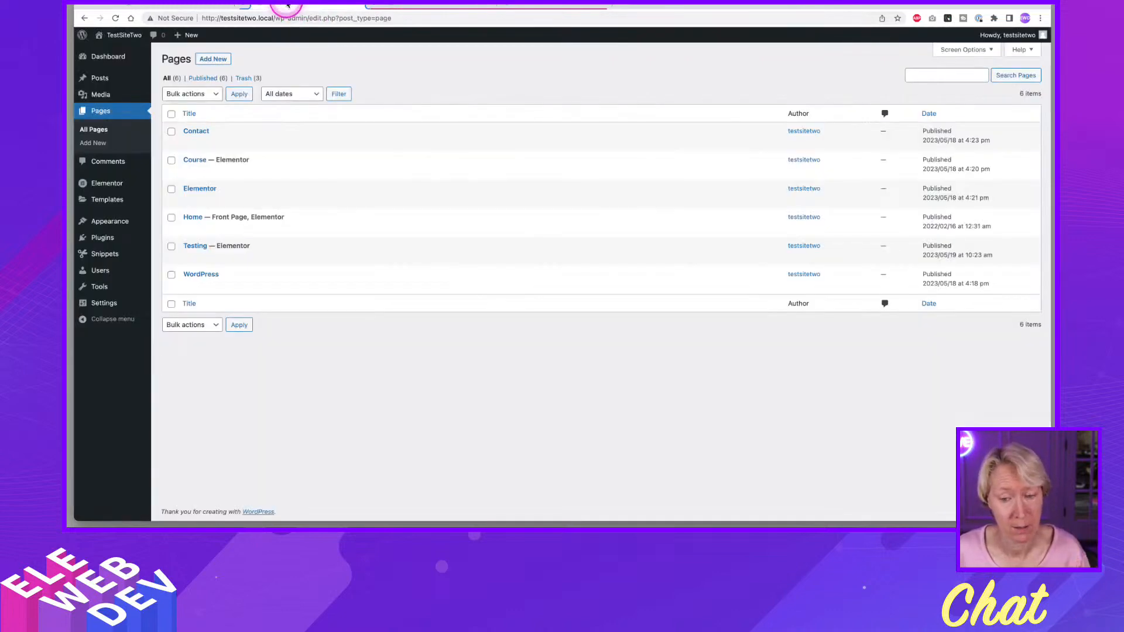
click(199, 275)
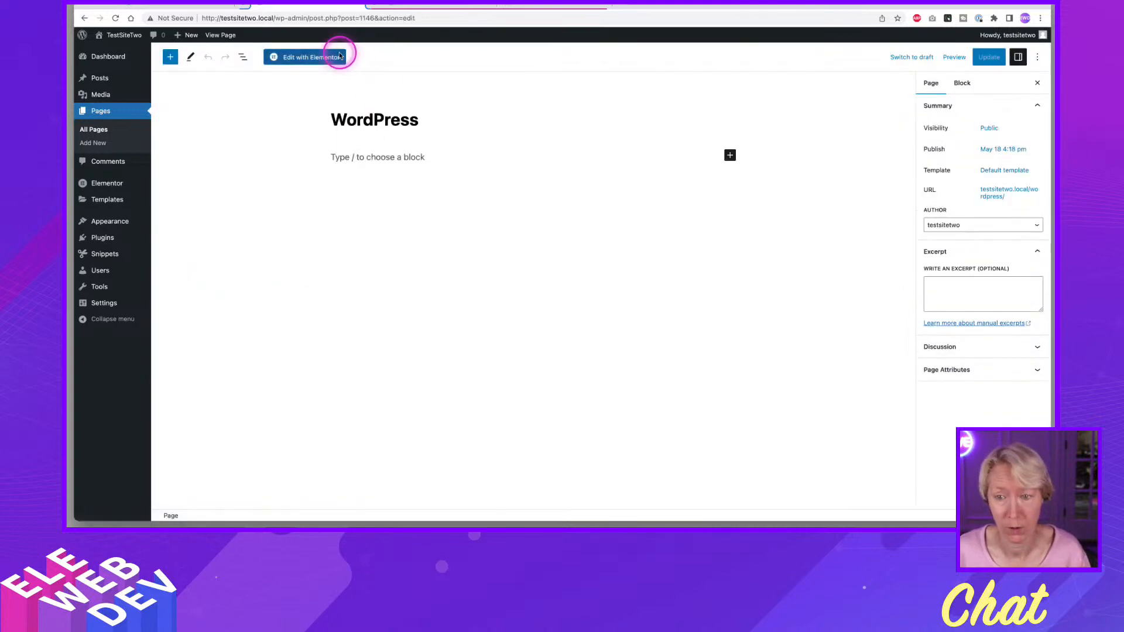
click(340, 55)
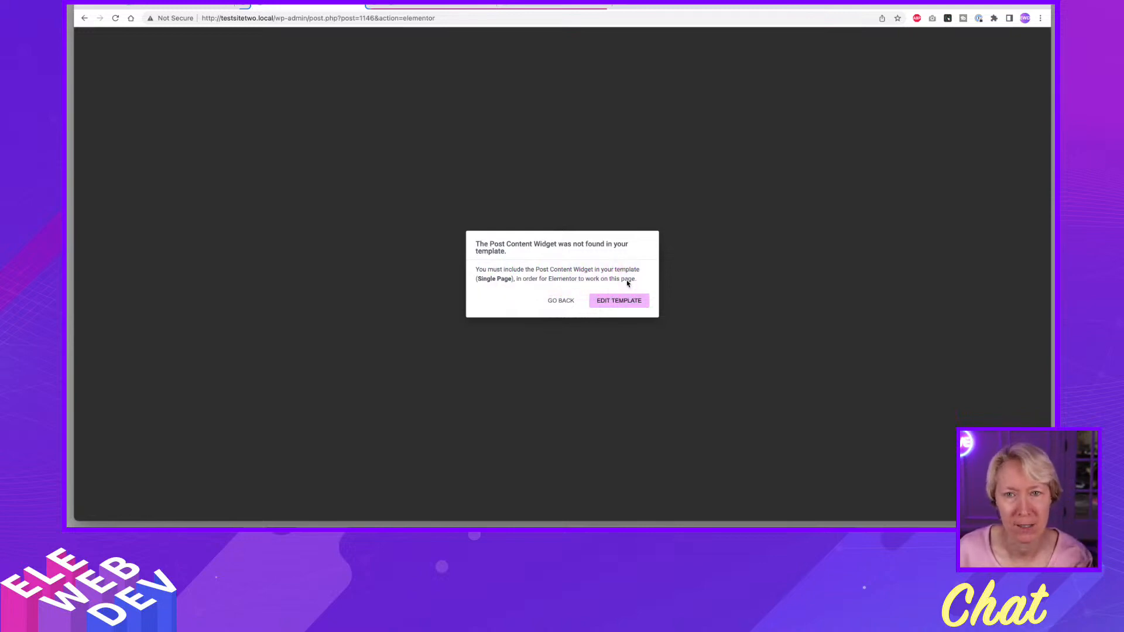
Go back from the missing Post Content widget notice and switch to the Single Page template editor.
click(616, 301)
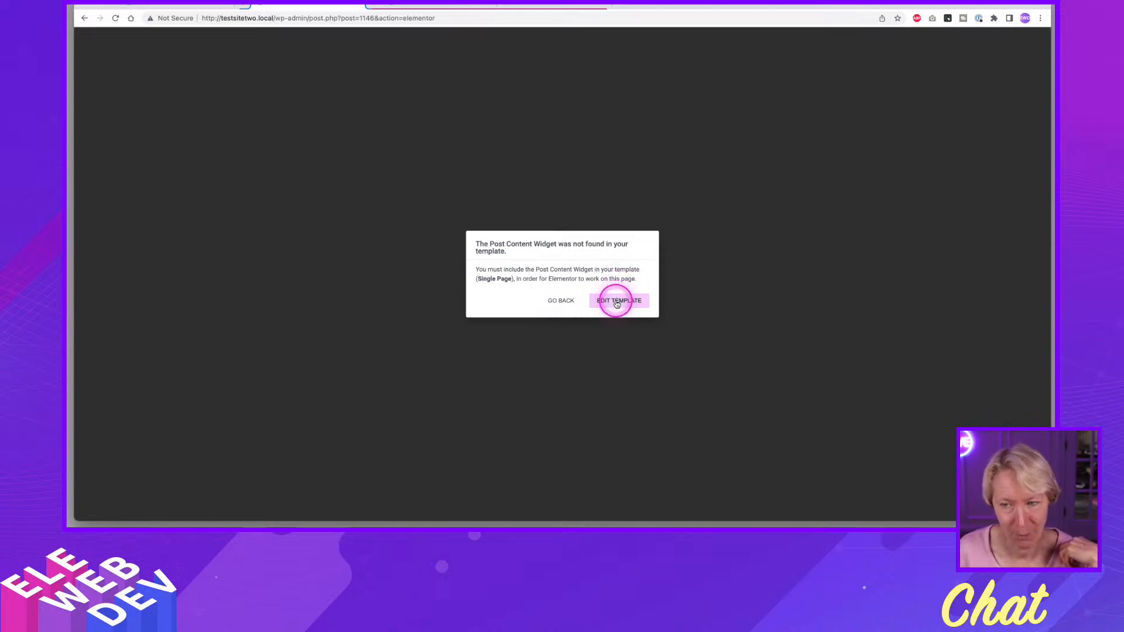
click(556, 303)
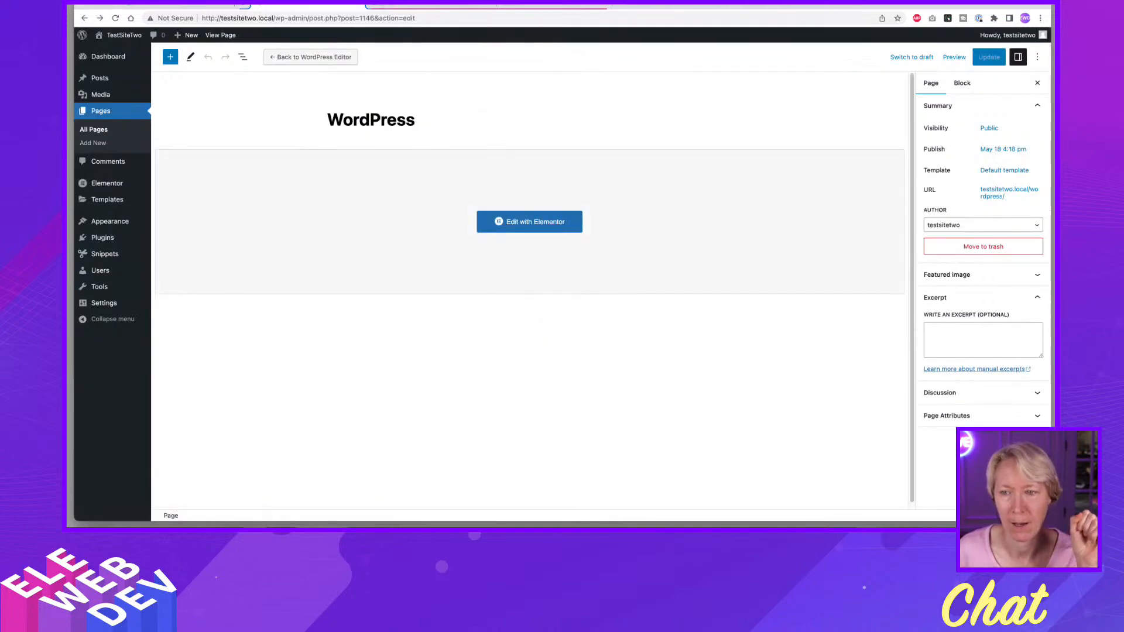
click(399, 135)
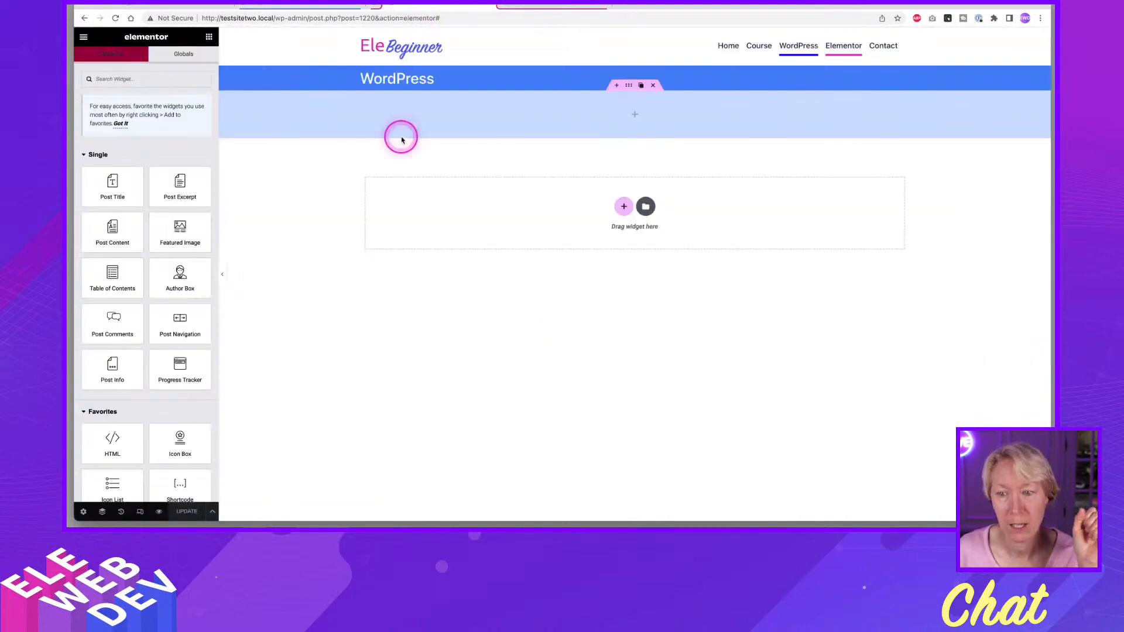
Add a Post Content widget inside the light blue container of the Single Page template and update the template.
click(530, 157)
click(612, 95)
click(663, 152)
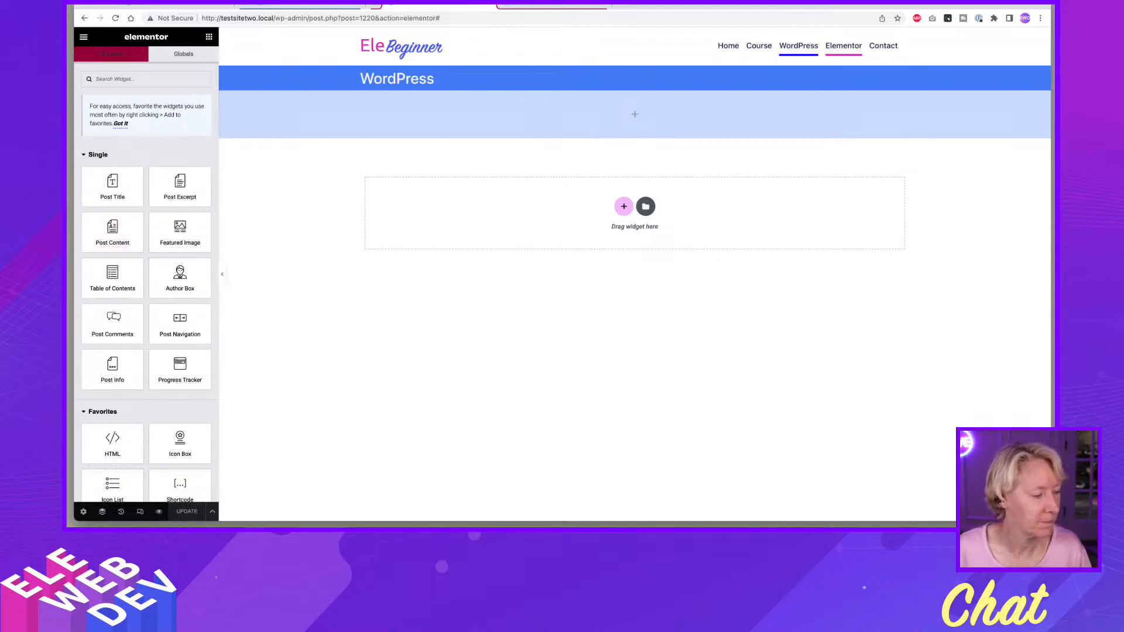
drag(100, 226, 604, 128)
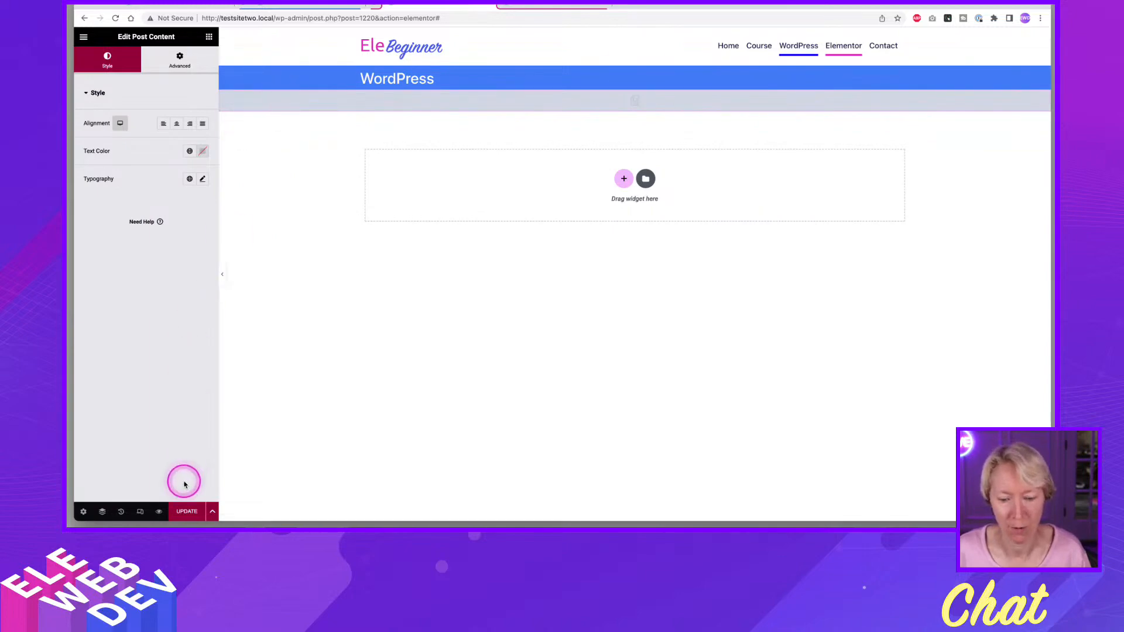
click(184, 512)
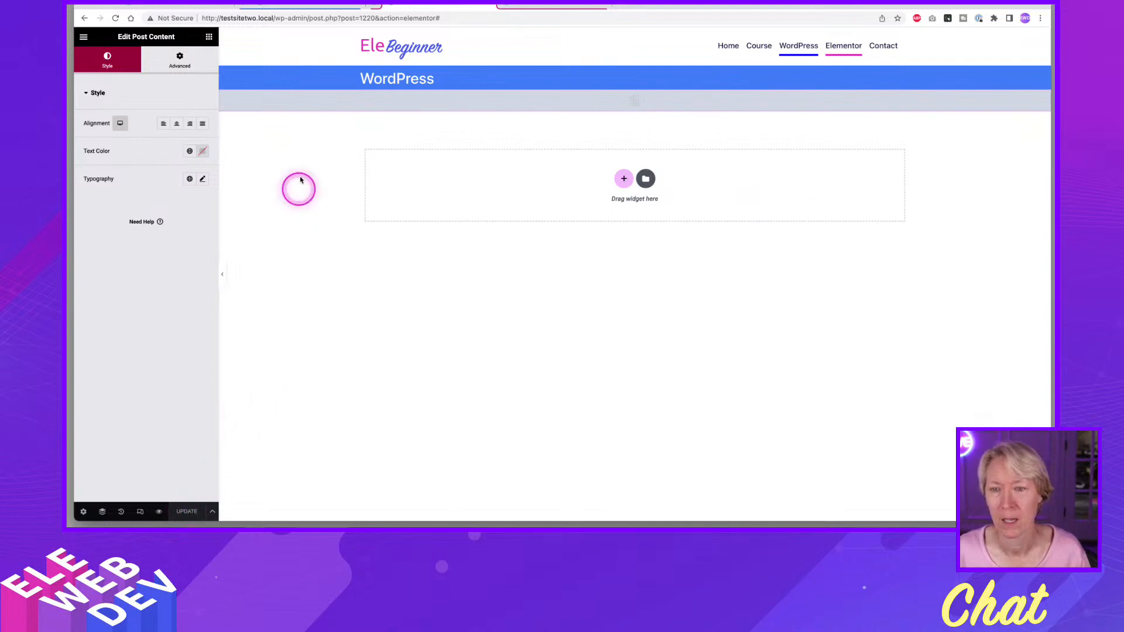
Open the WordPress page with Elementor and add a single-column Flexbox container holding a Text Editor widget.
click(310, 5)
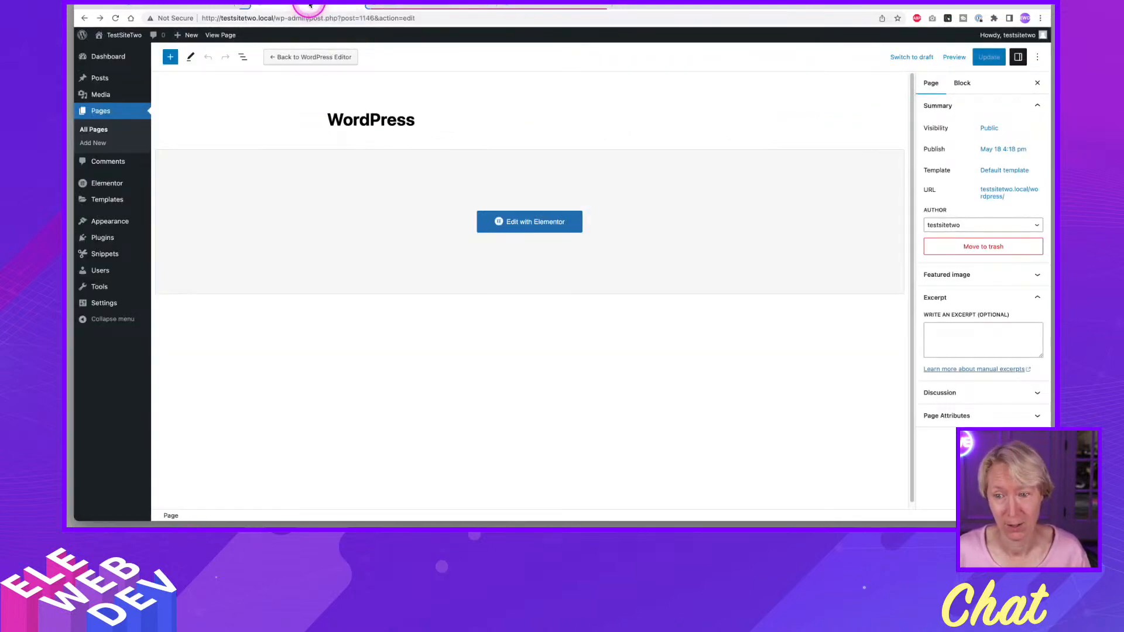
click(550, 229)
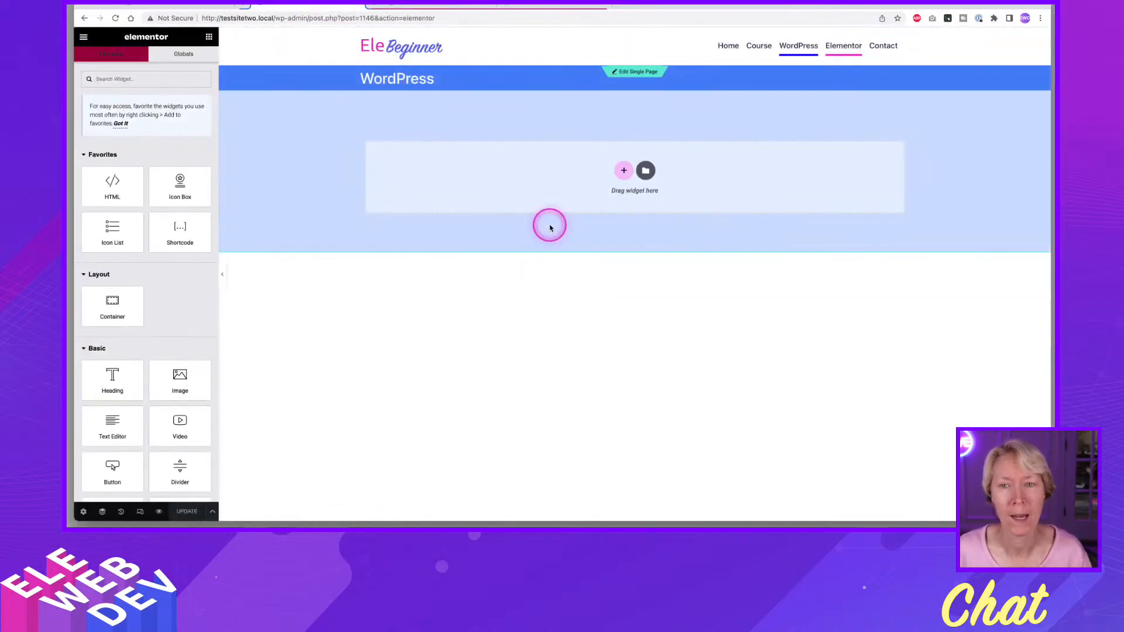
click(624, 170)
click(607, 201)
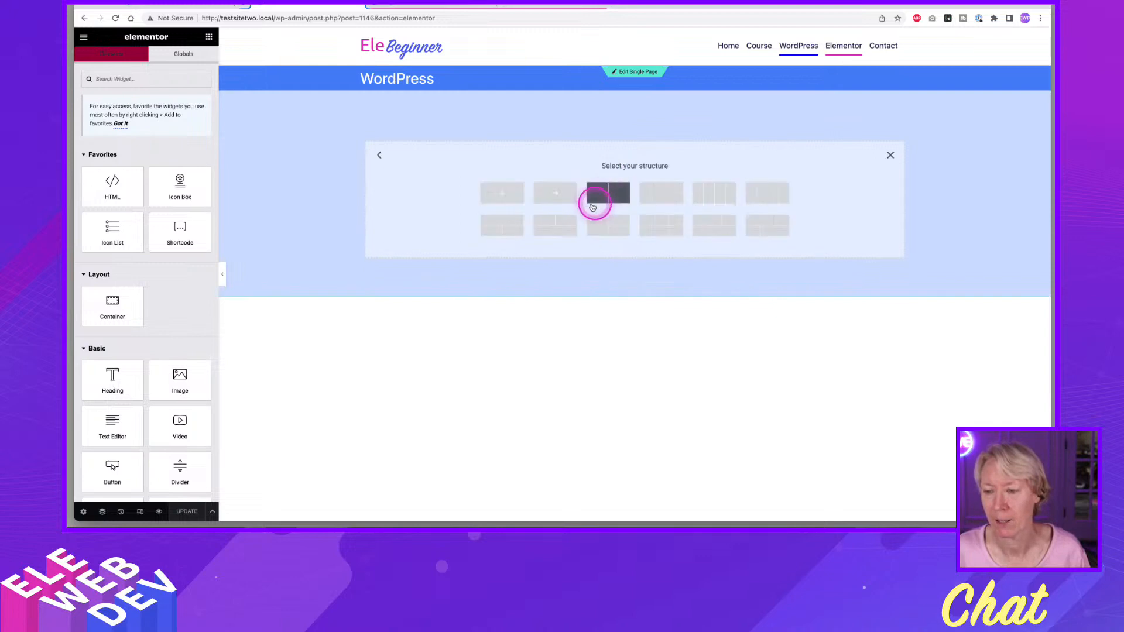
click(502, 193)
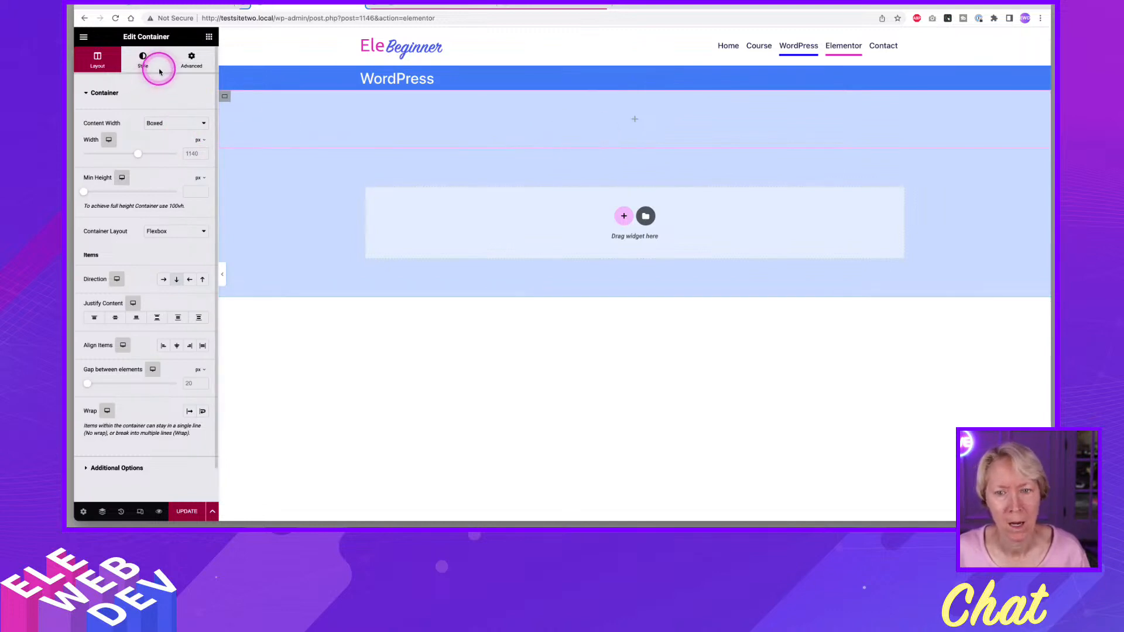
click(209, 38)
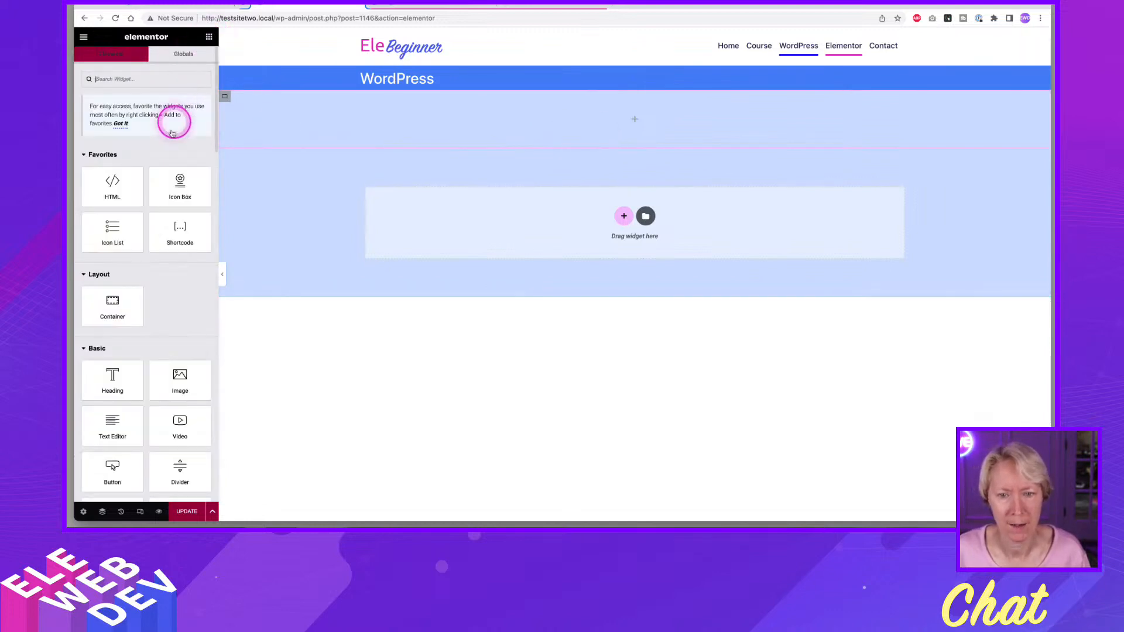
drag(117, 424, 578, 124)
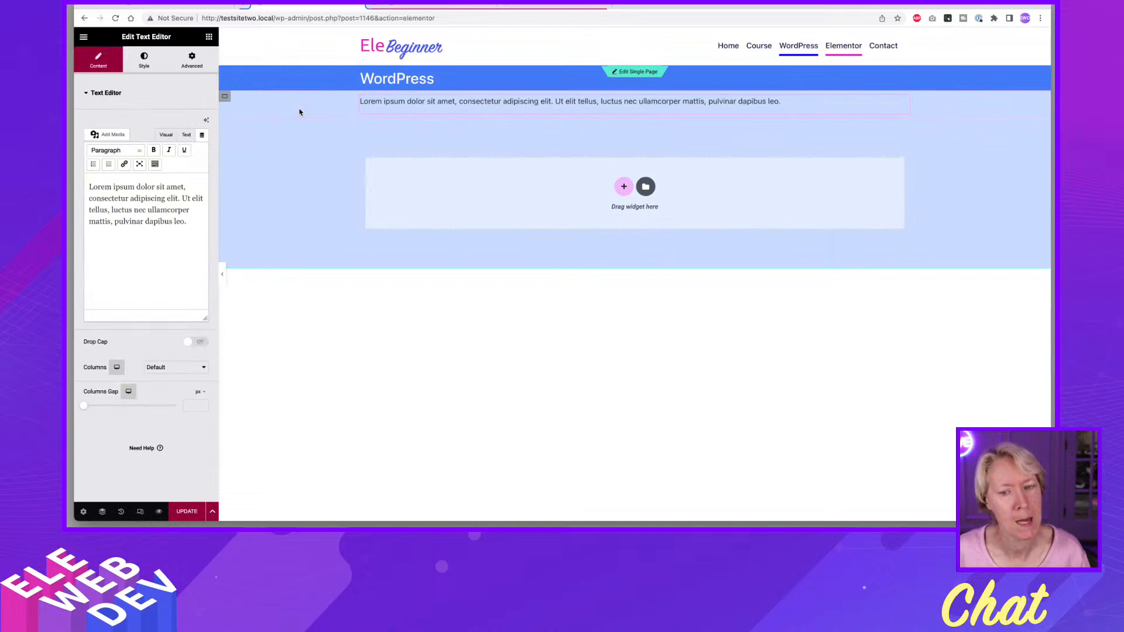
Give the container holding the text a classic background using the white global color.
click(224, 98)
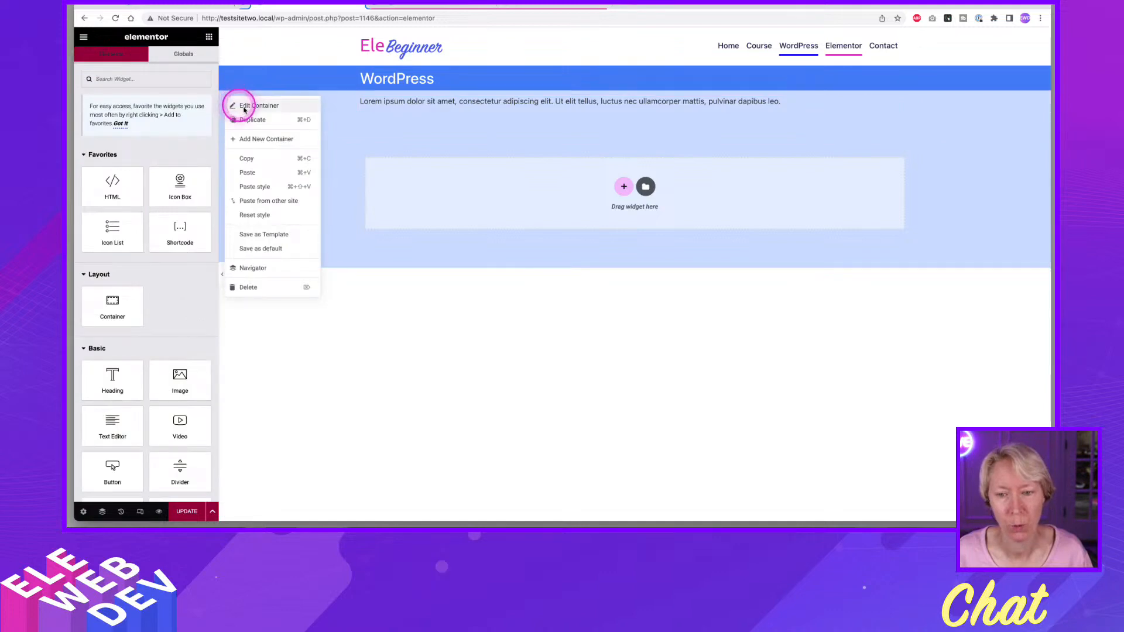
click(248, 107)
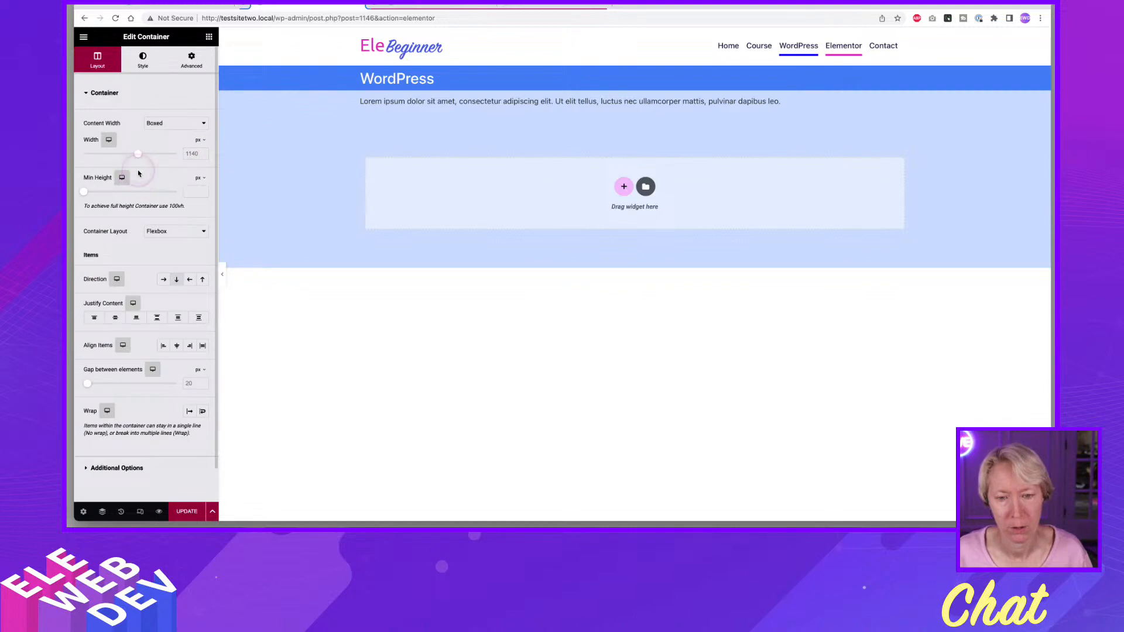
click(142, 65)
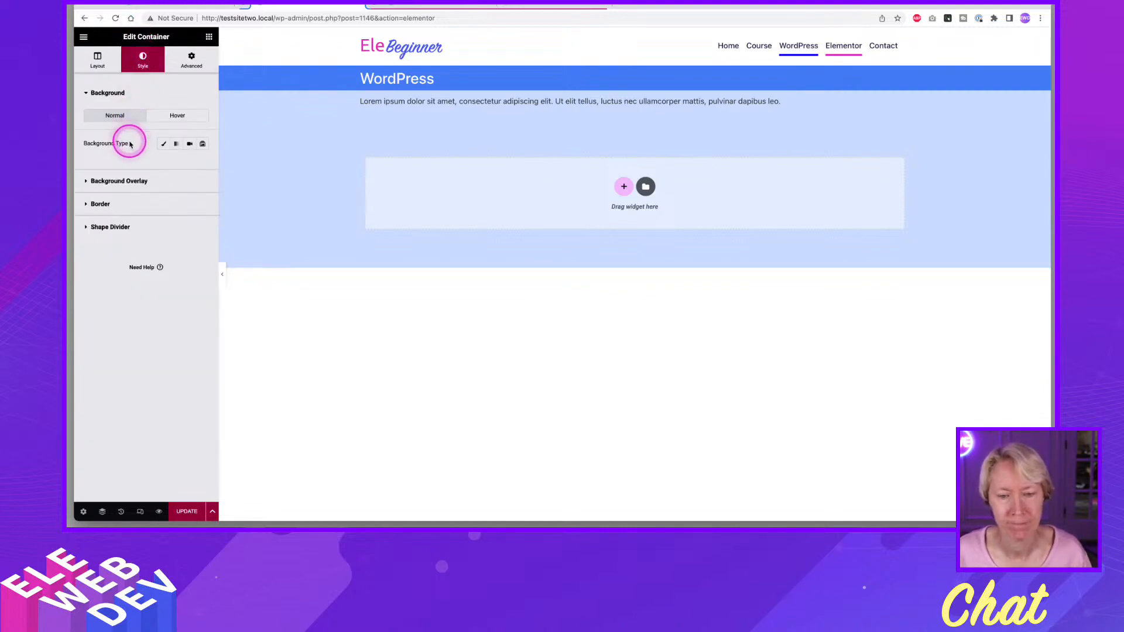
click(163, 143)
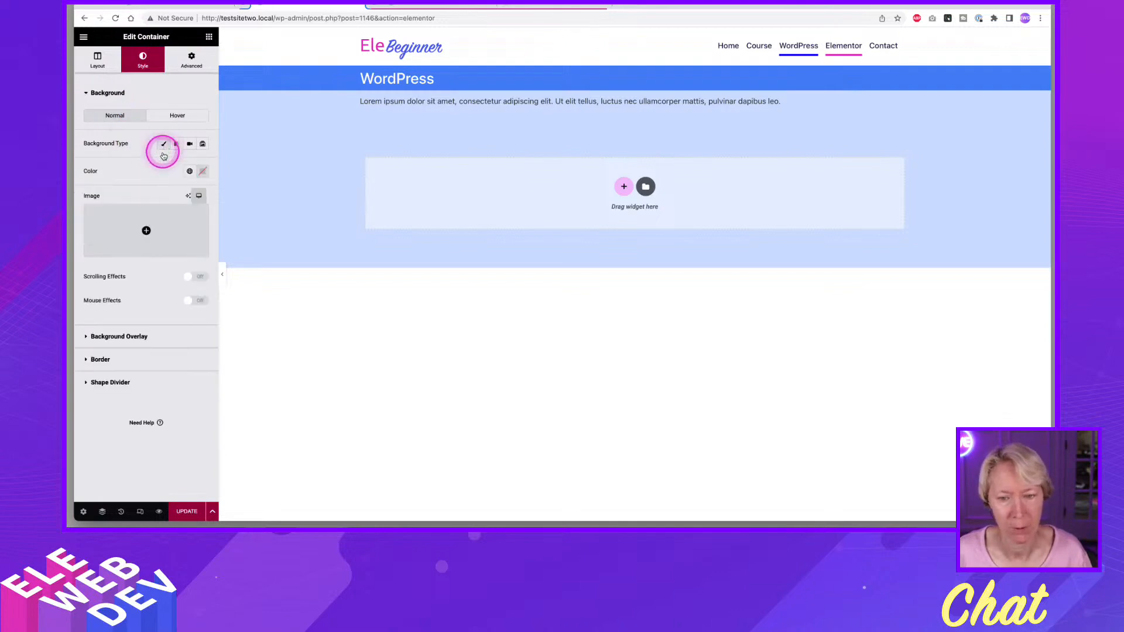
click(188, 171)
click(125, 285)
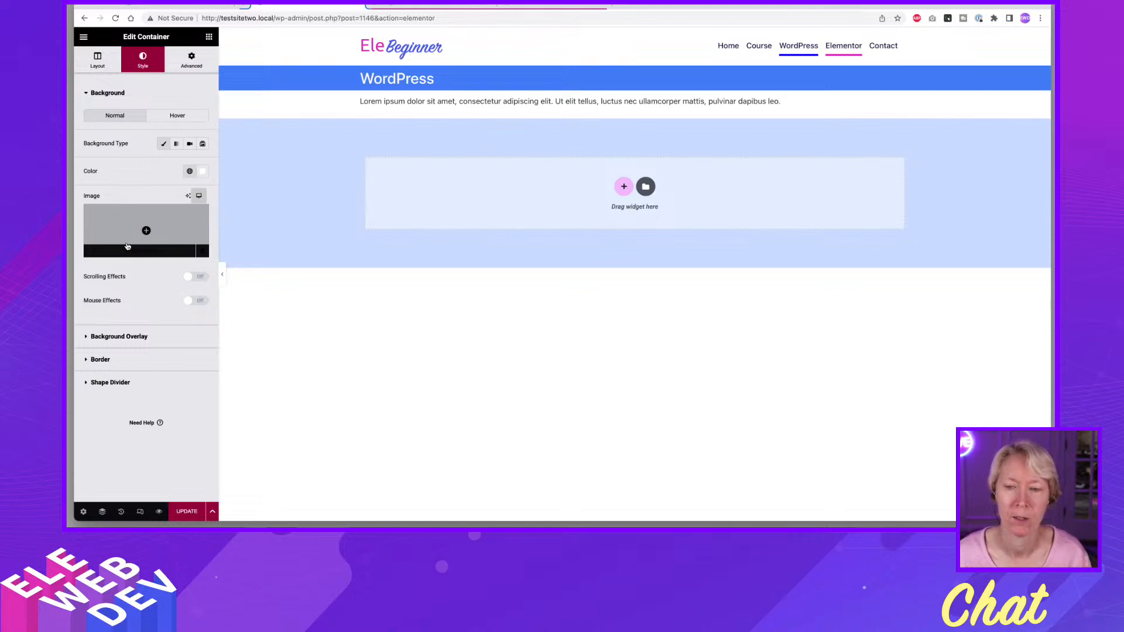
click(276, 209)
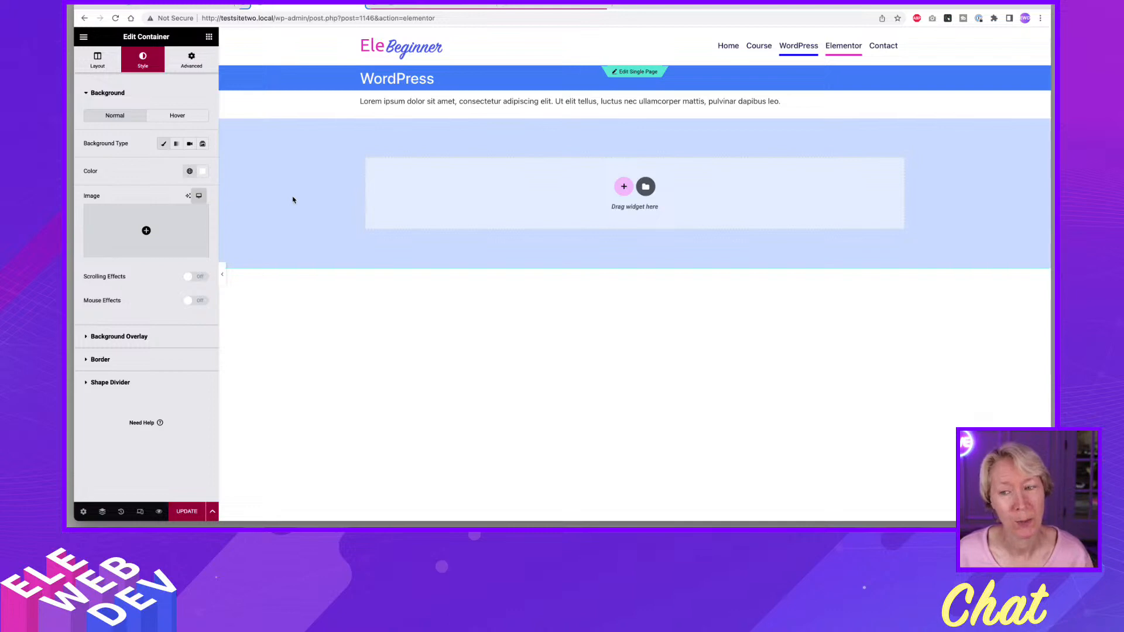
In the Single Page template, set the Post Content container's content width to Boxed and update the template.
click(441, 5)
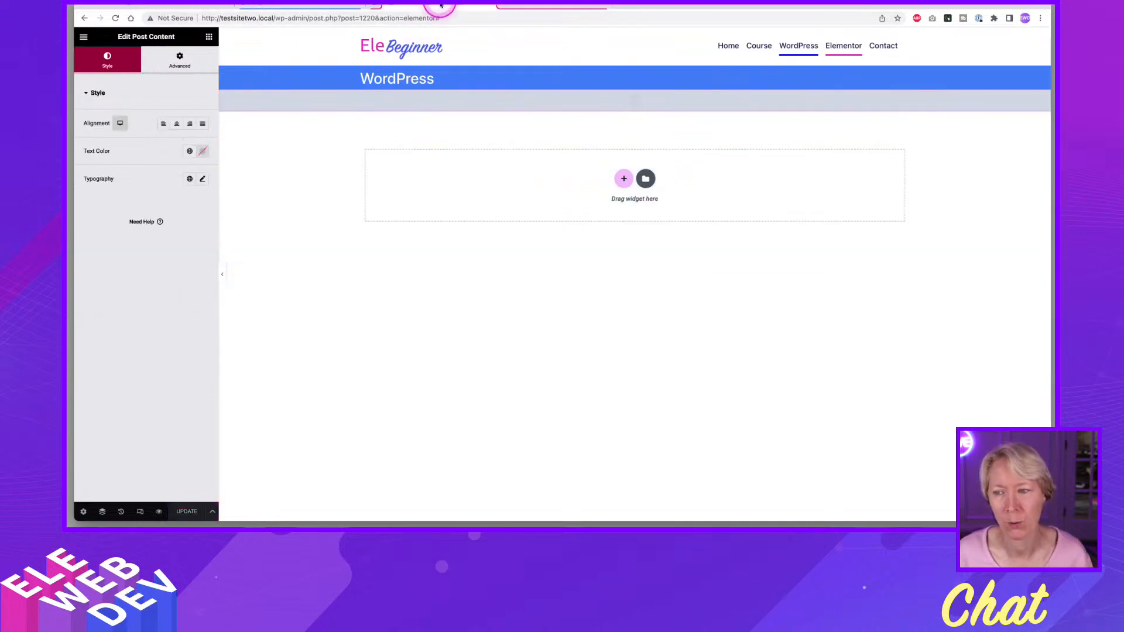
mouse_move(598, 98)
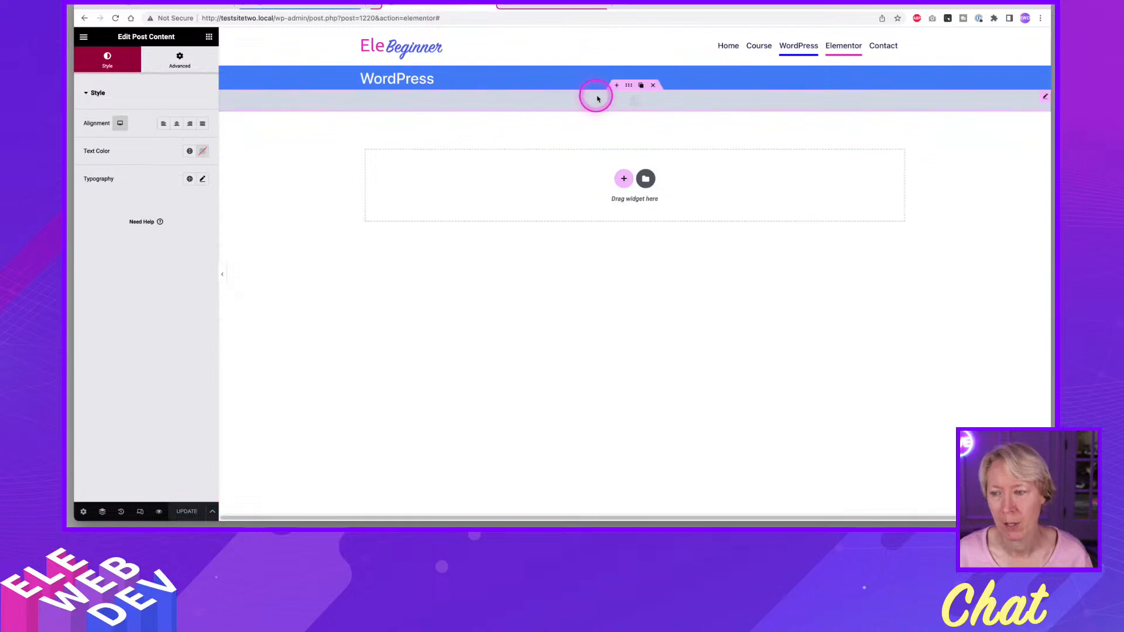
right_click(630, 88)
click(650, 93)
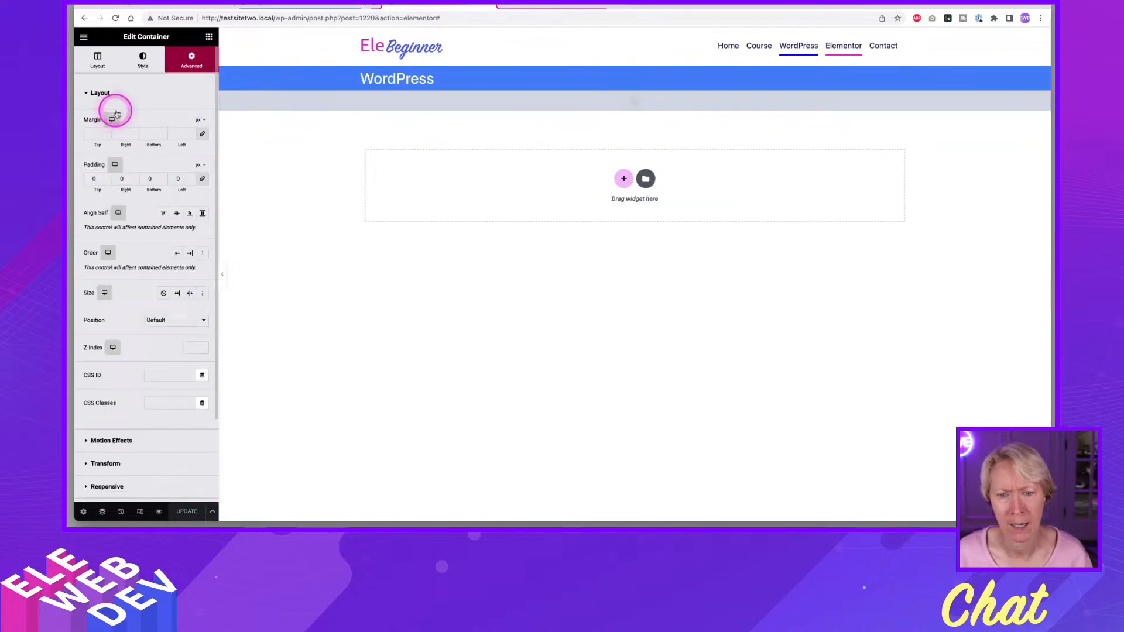
click(112, 71)
click(158, 122)
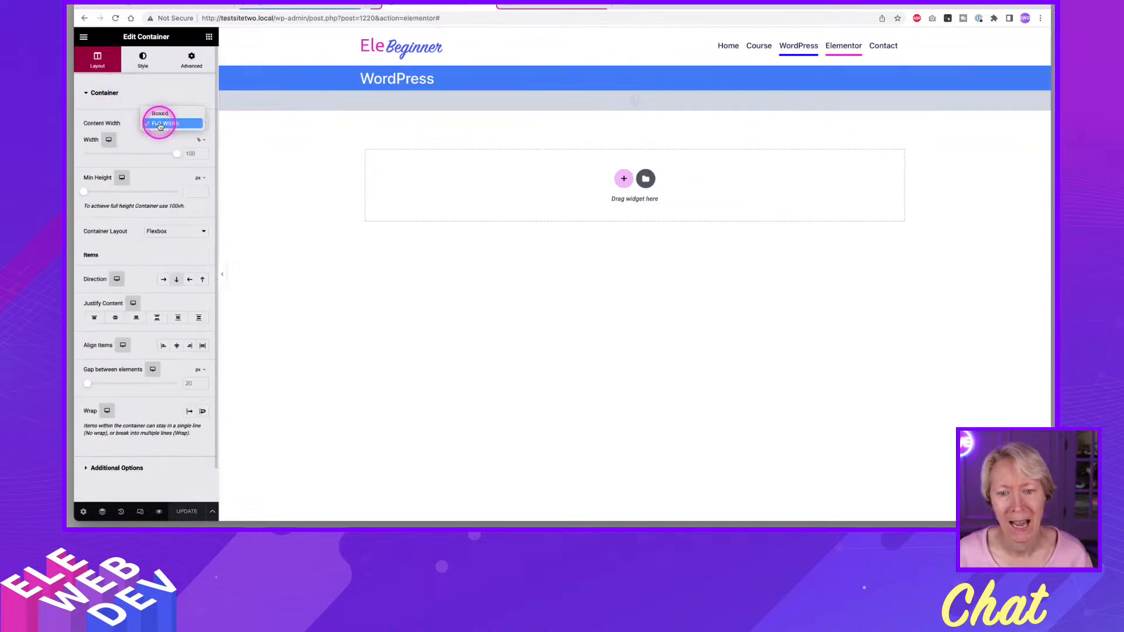
click(160, 114)
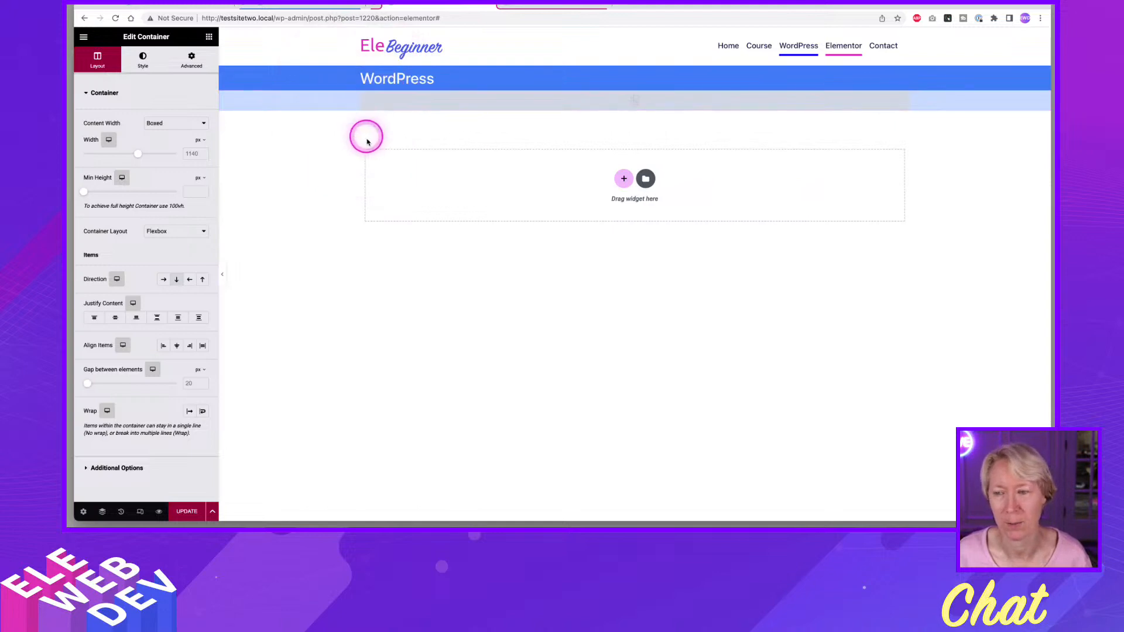
click(187, 511)
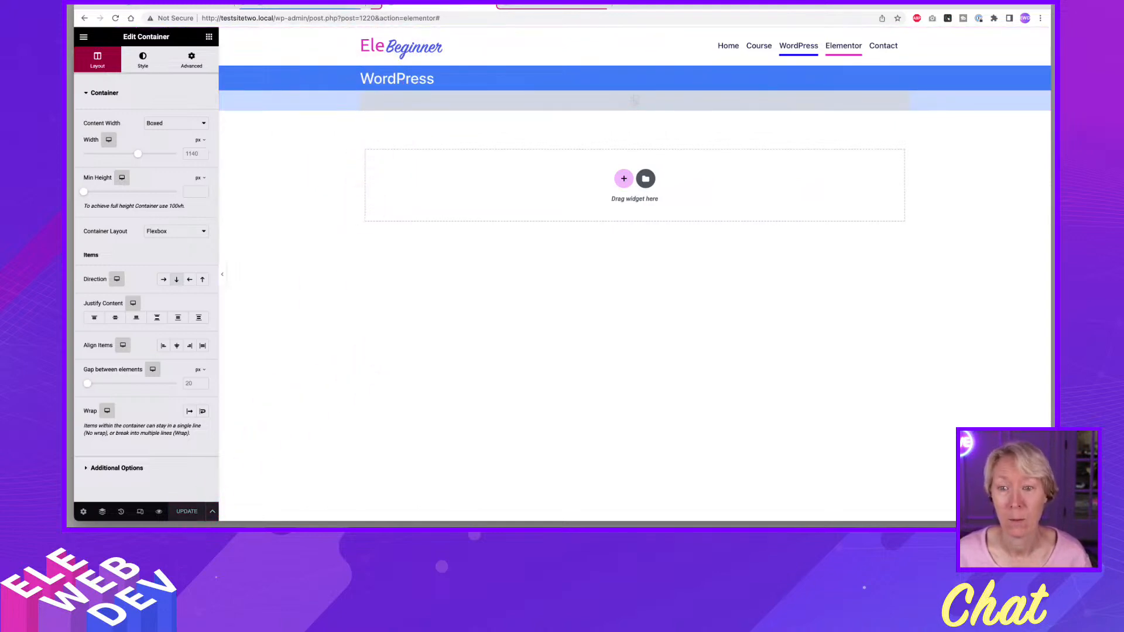
Return to the WordPress page, update it with its unsaved changes, and reload its editor.
click(311, 5)
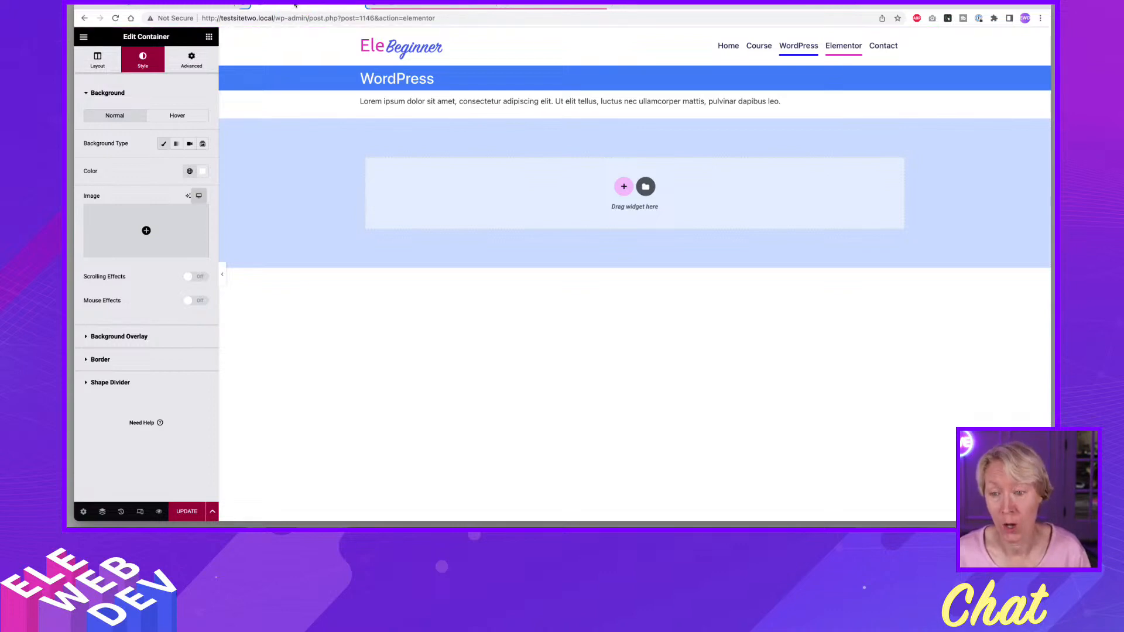
click(295, 5)
key(super+r)
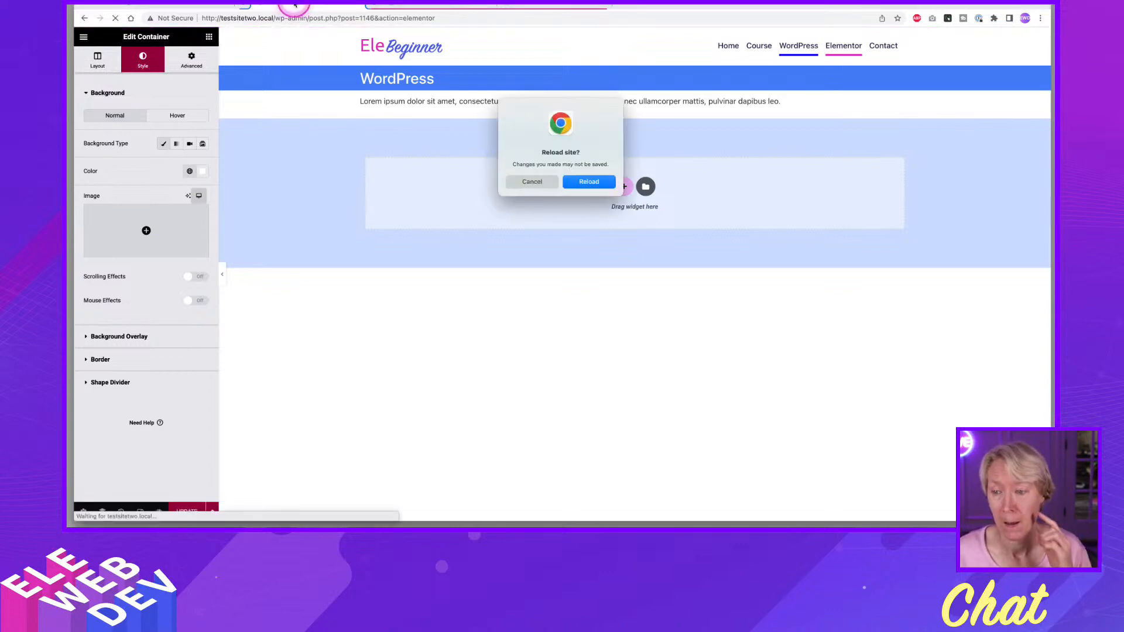
click(530, 182)
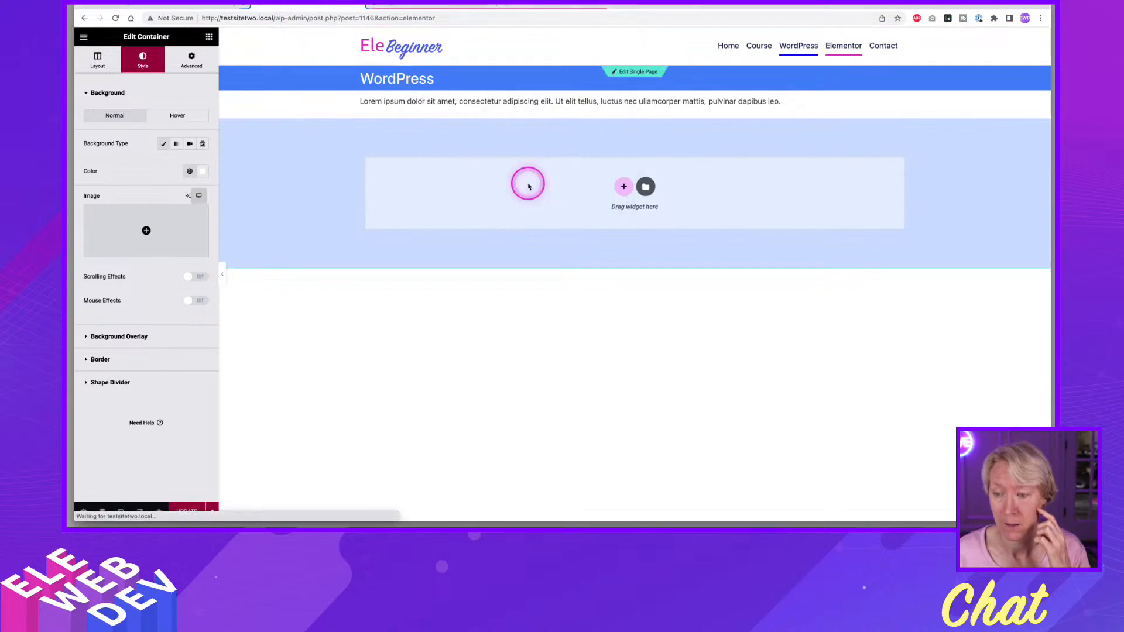
click(186, 513)
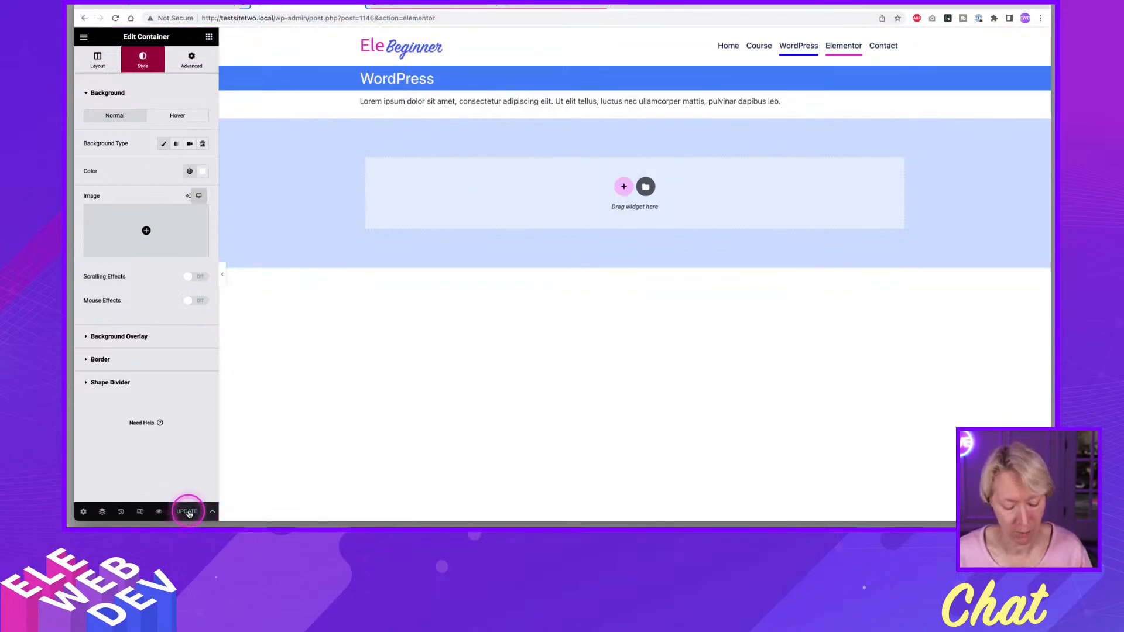
key(super+r)
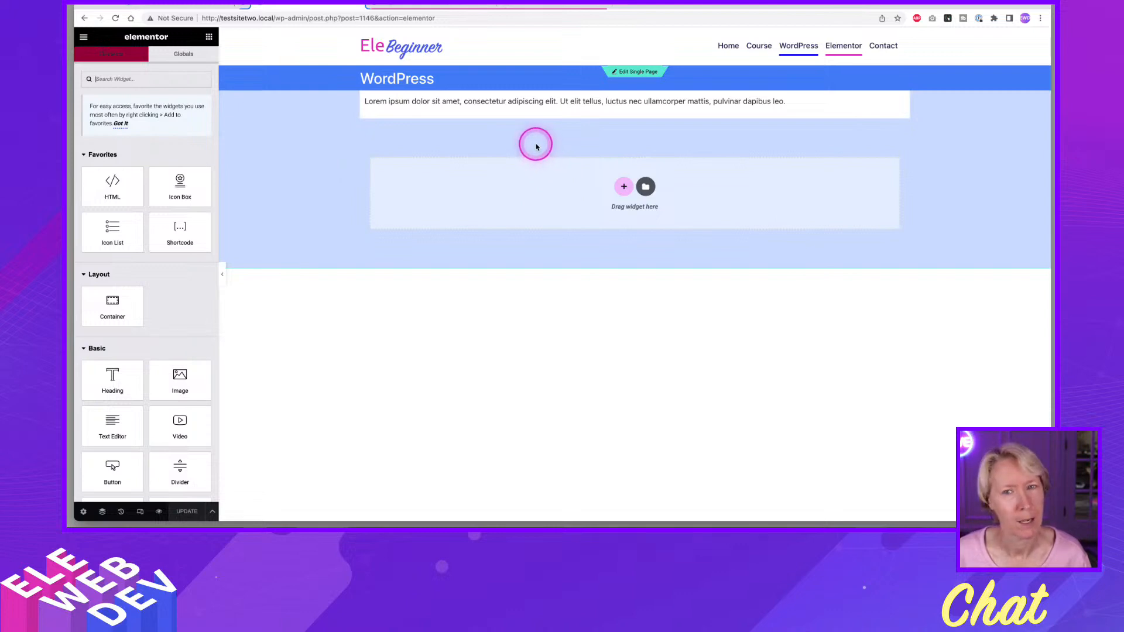
Compare the boxed Post Content container in the template with the content area of the WordPress page.
click(459, 10)
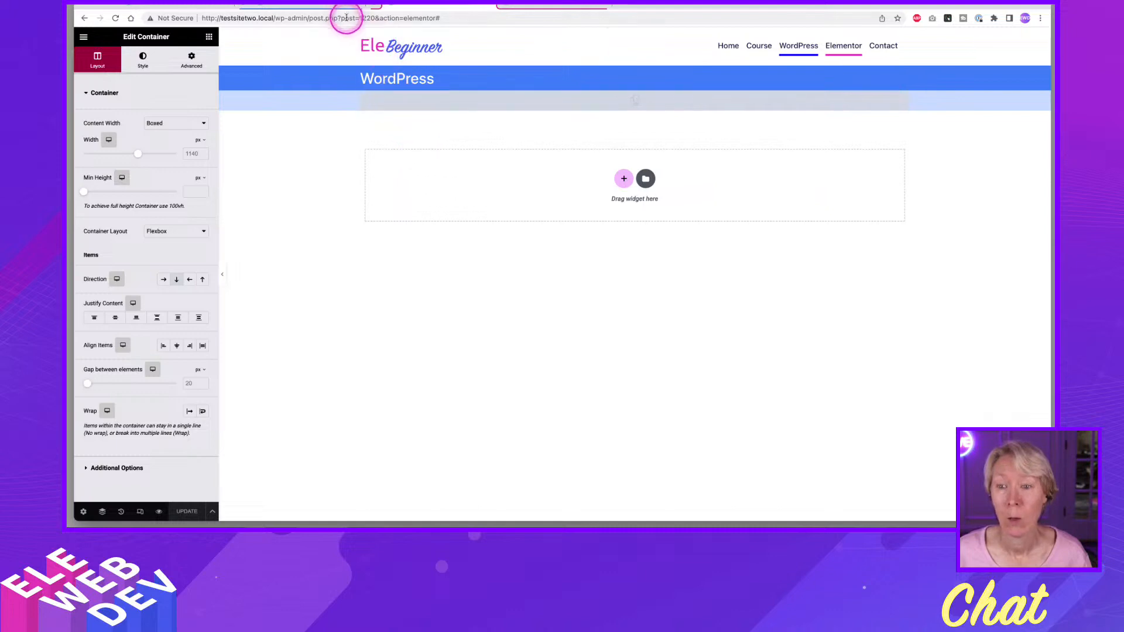
click(332, 6)
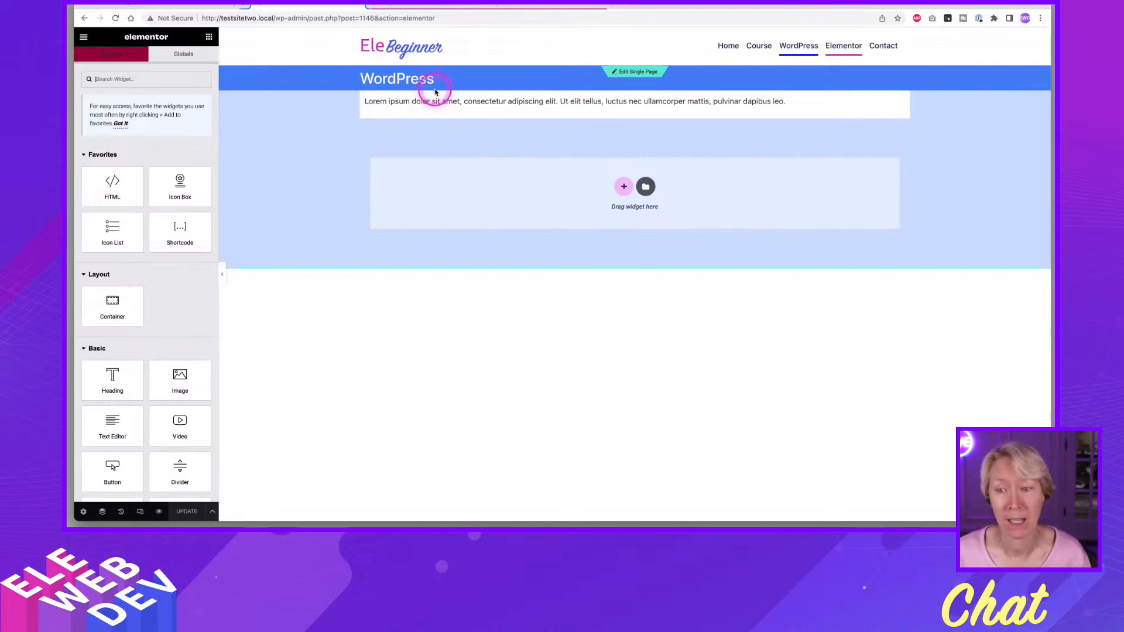
click(452, 6)
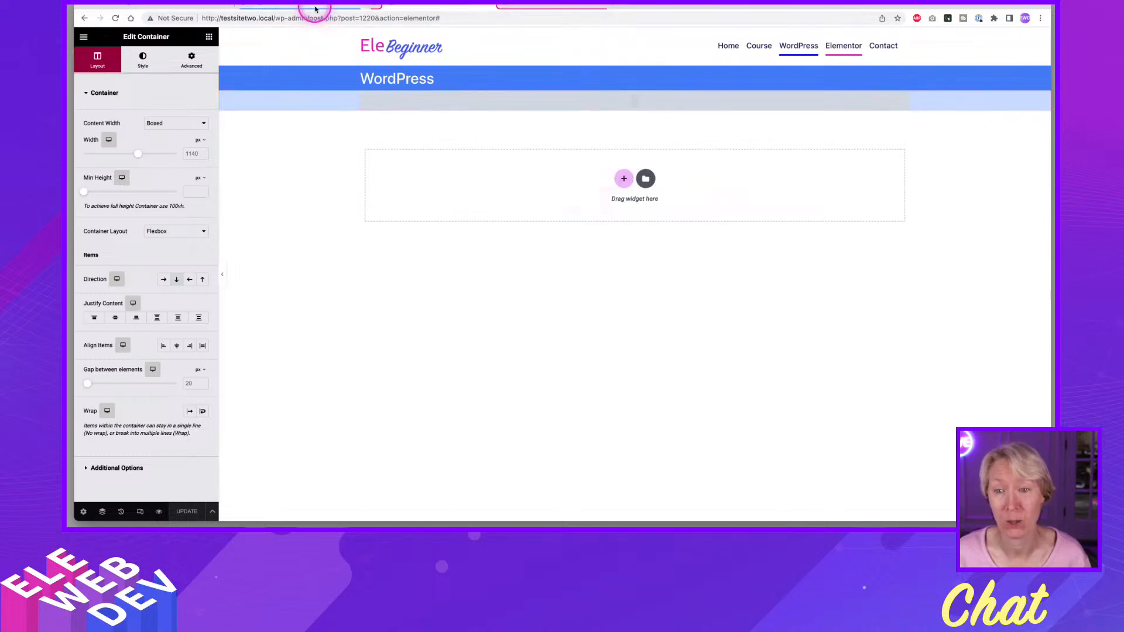
click(316, 5)
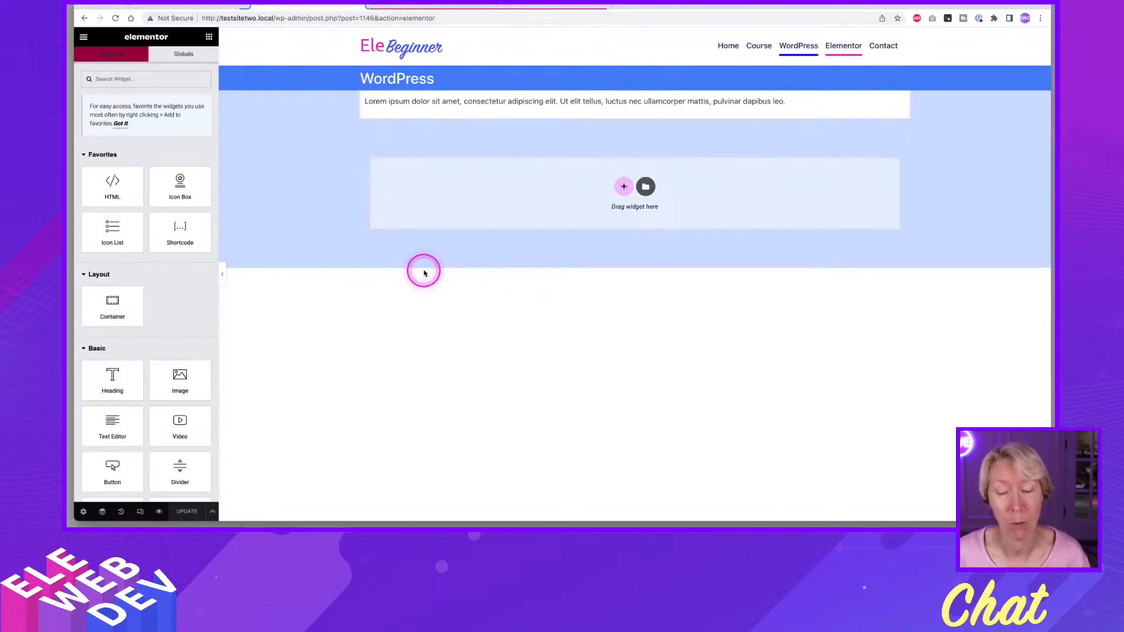
Set the padding of the text container on the WordPress page to 20 px on all sides.
right_click(366, 96)
click(387, 104)
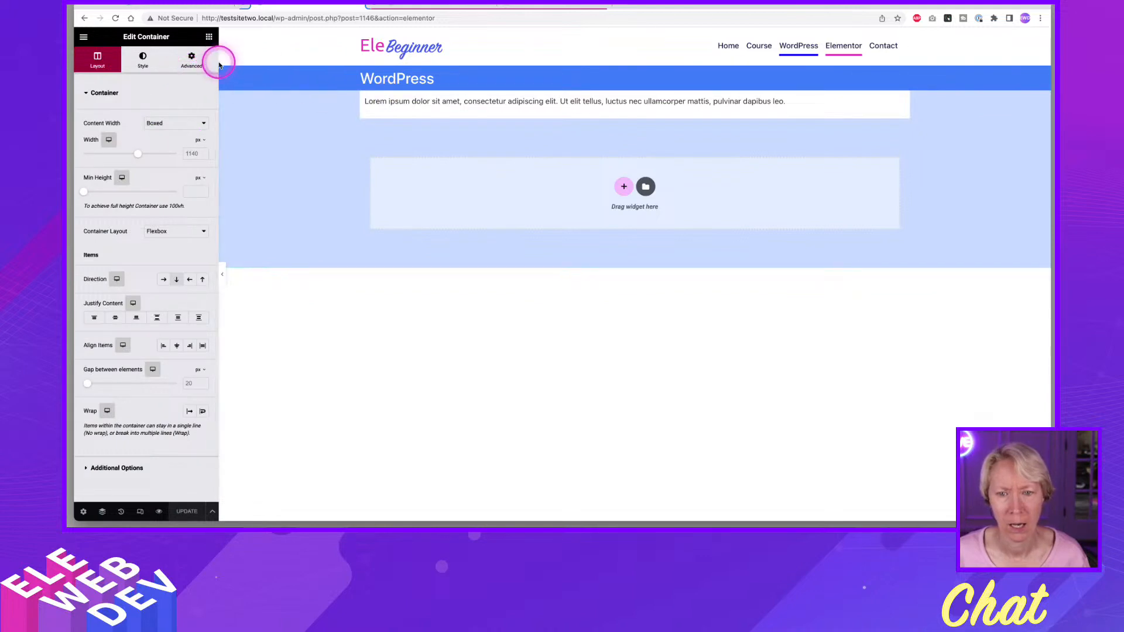
right_click(366, 97)
click(381, 105)
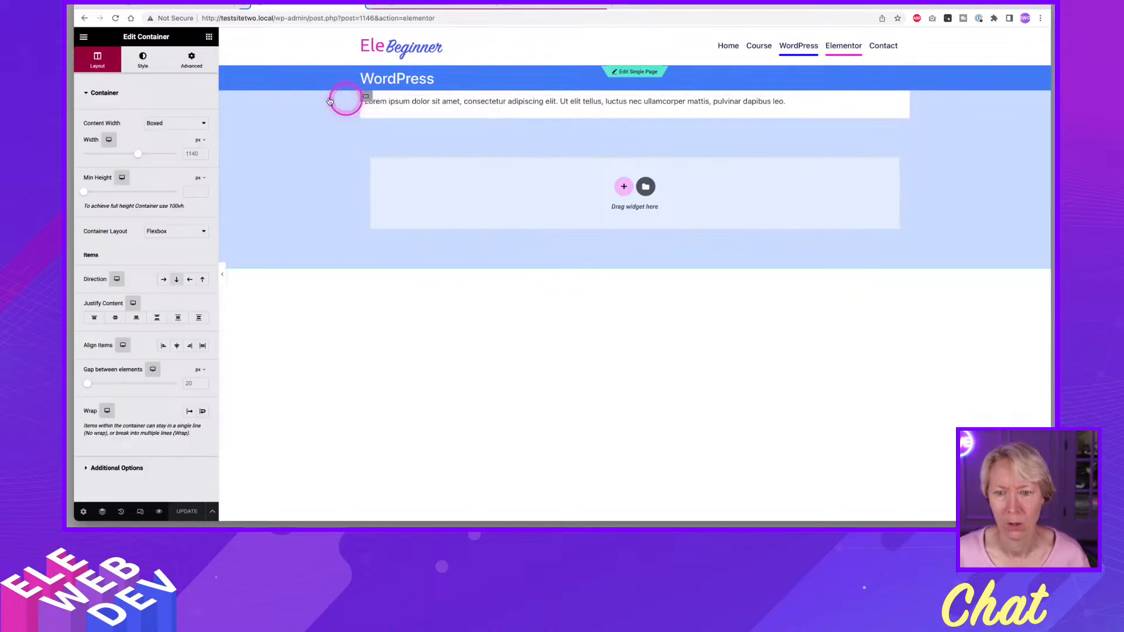
click(191, 58)
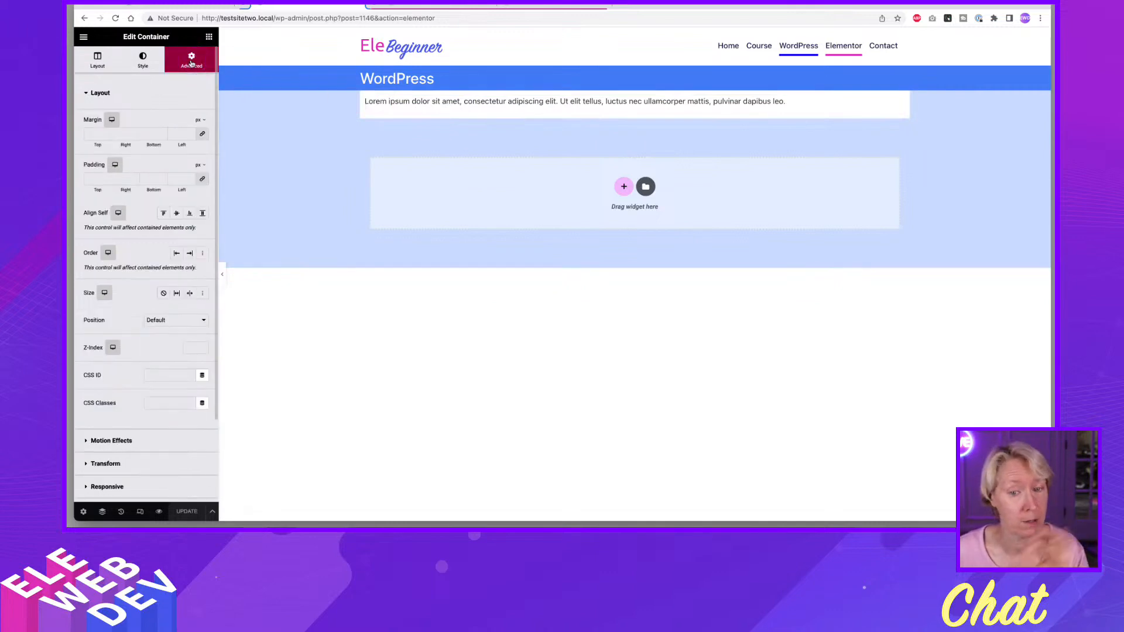
click(99, 179)
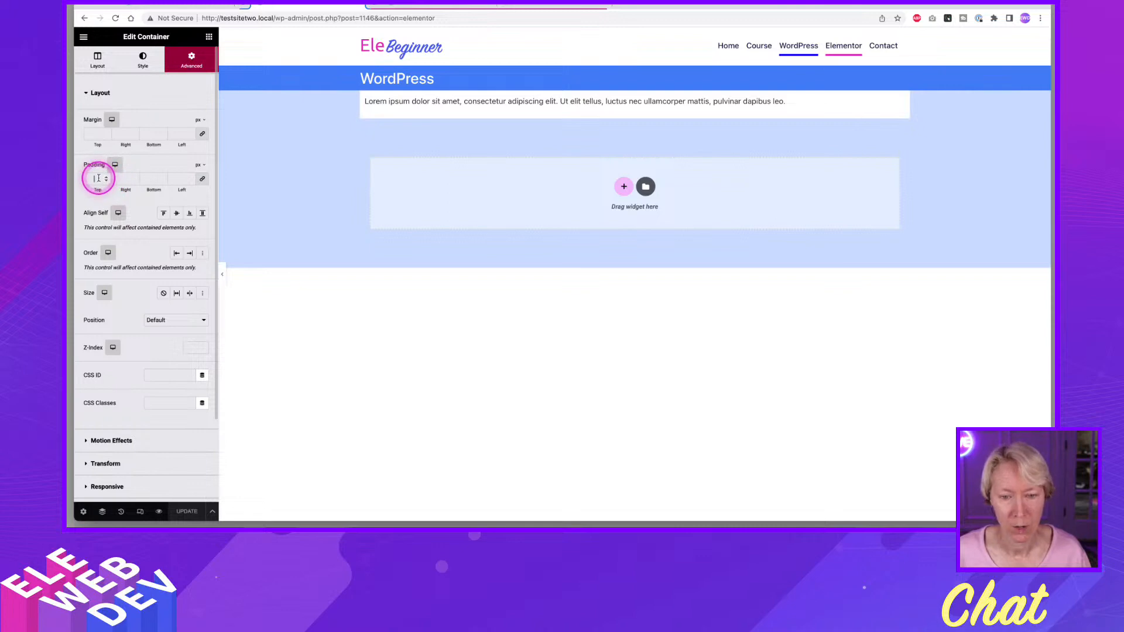
text(20)
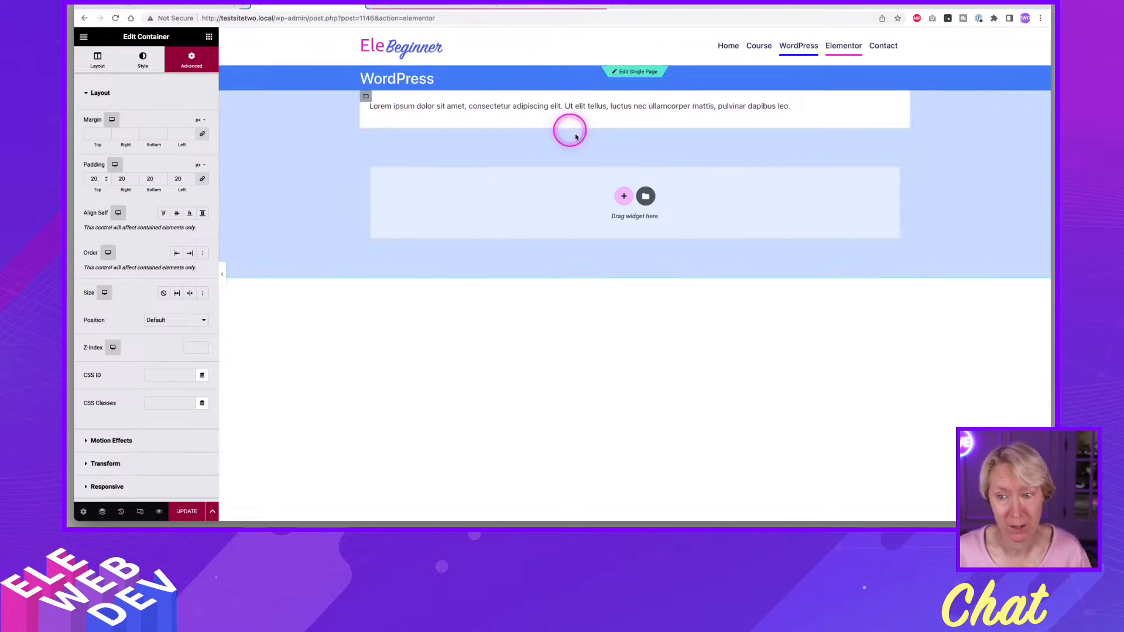
Compare the Post Content container's layout settings in the Single Page template with the padded text container on the WordPress page.
click(438, 5)
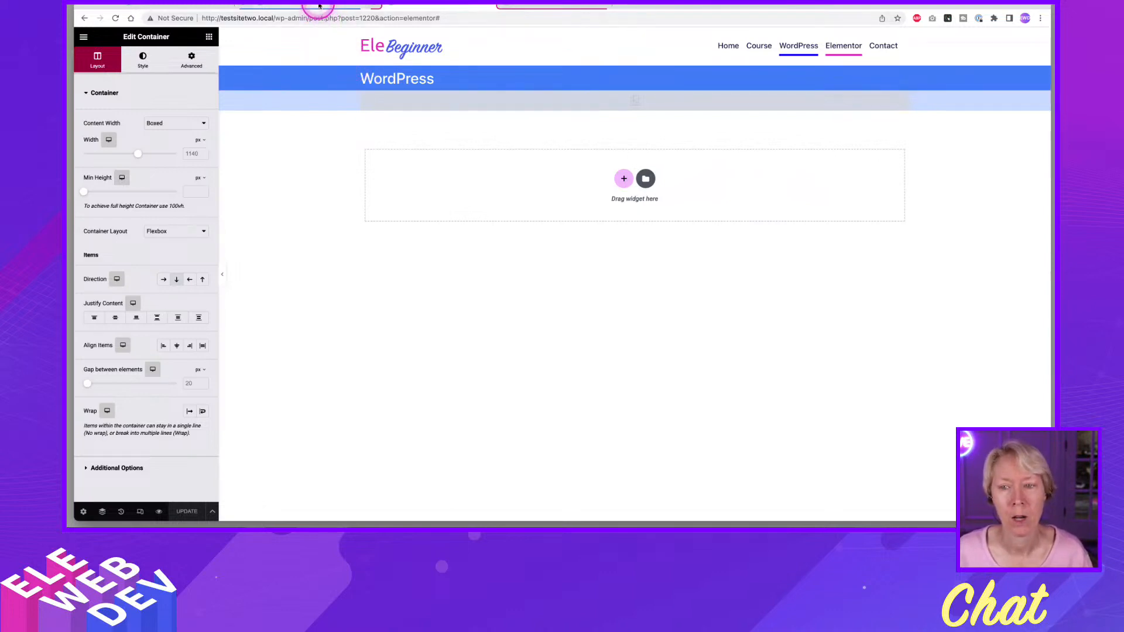
click(316, 5)
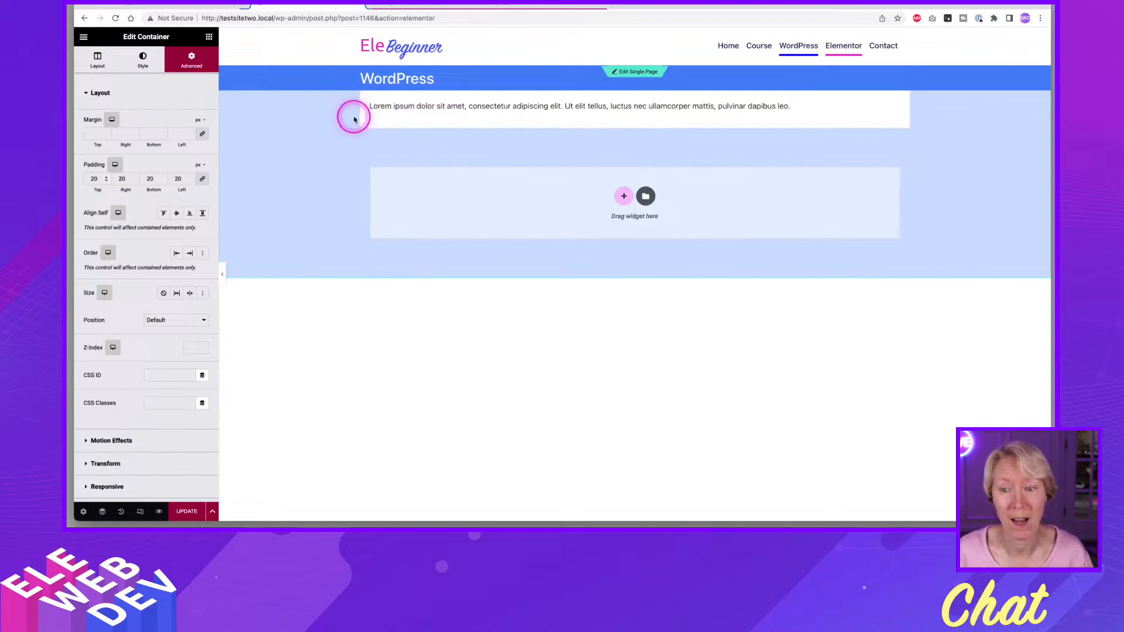
click(426, 6)
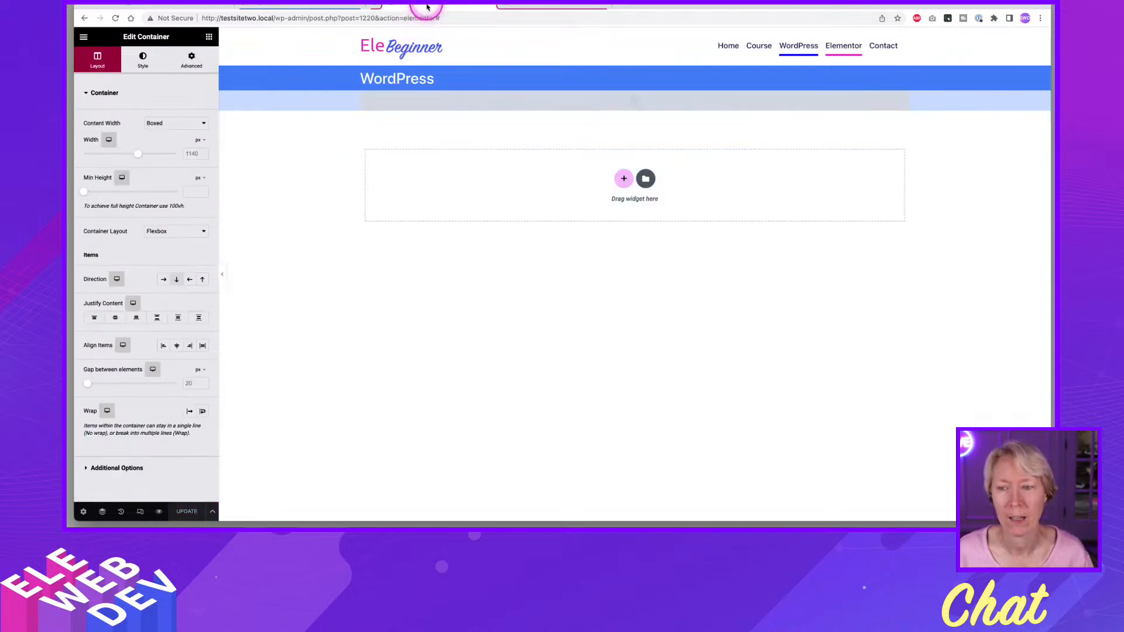
right_click(624, 97)
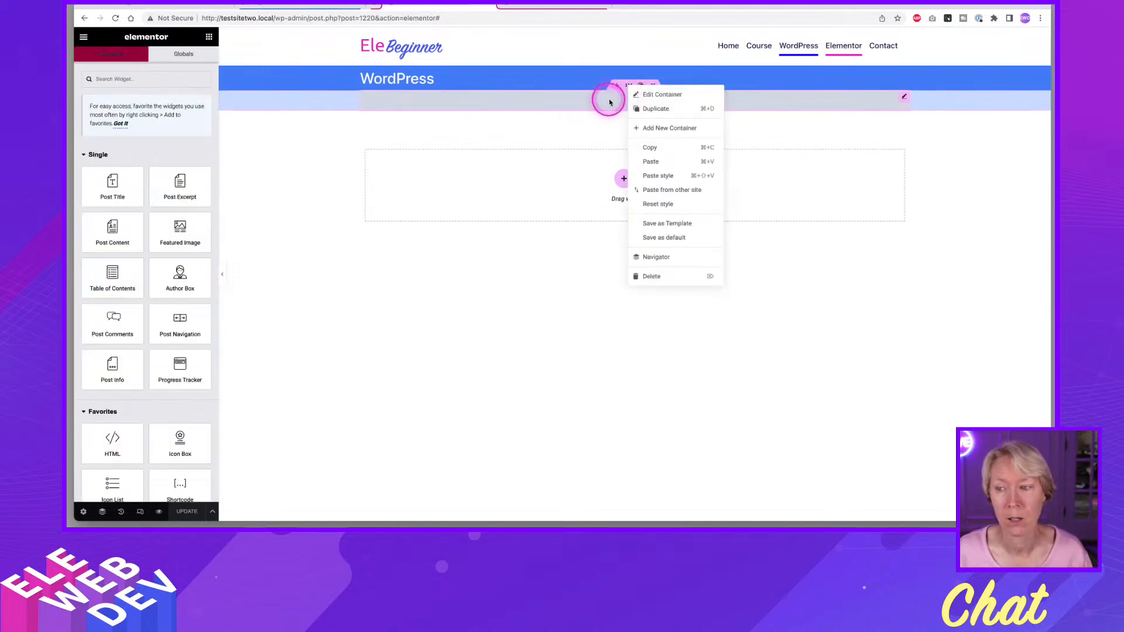
click(644, 94)
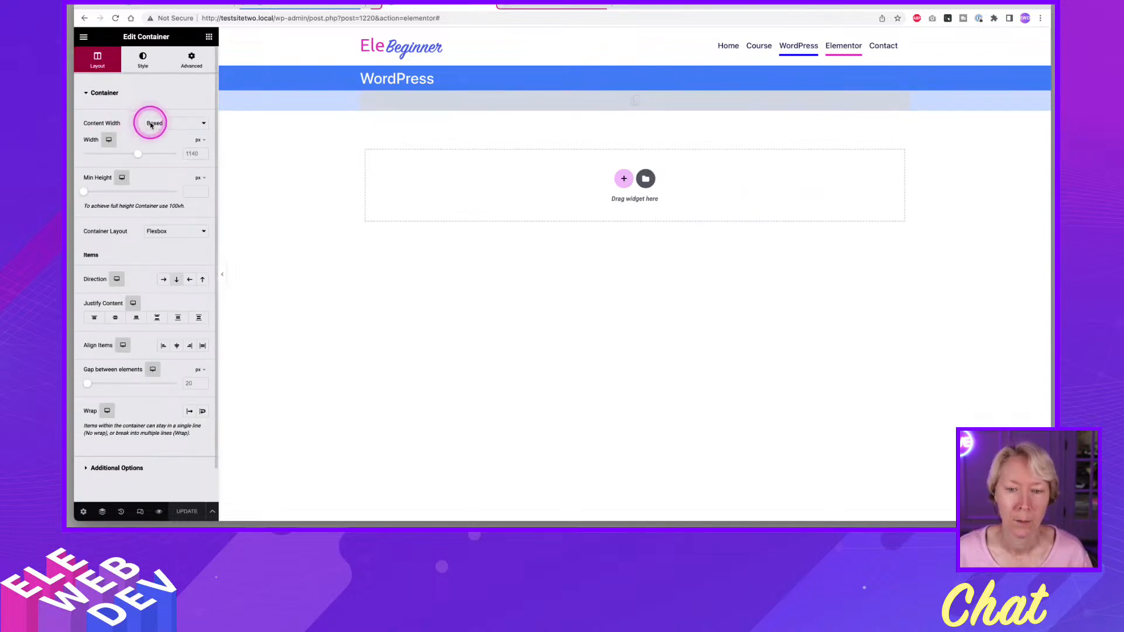
click(319, 5)
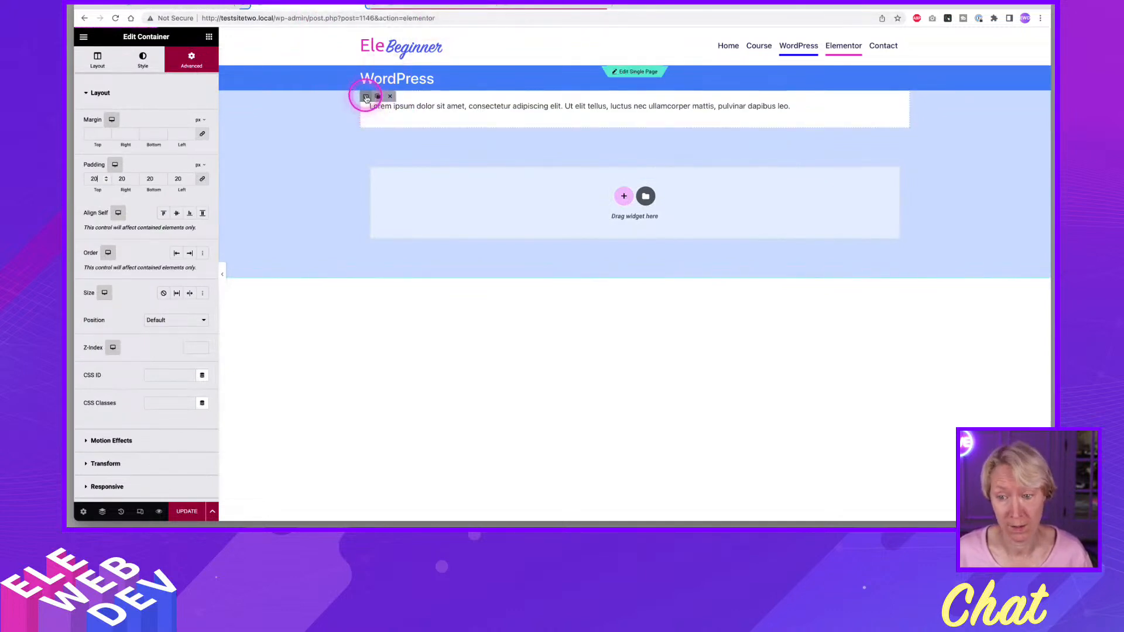
Clear the background color of the text container on the WordPress page.
right_click(366, 97)
click(379, 107)
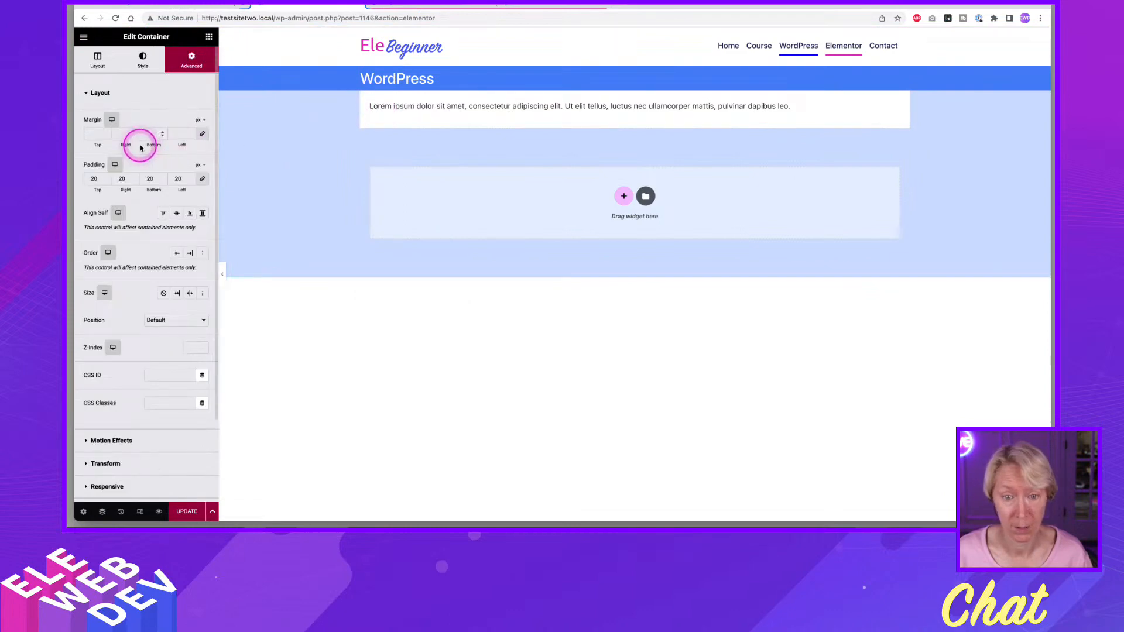
click(143, 60)
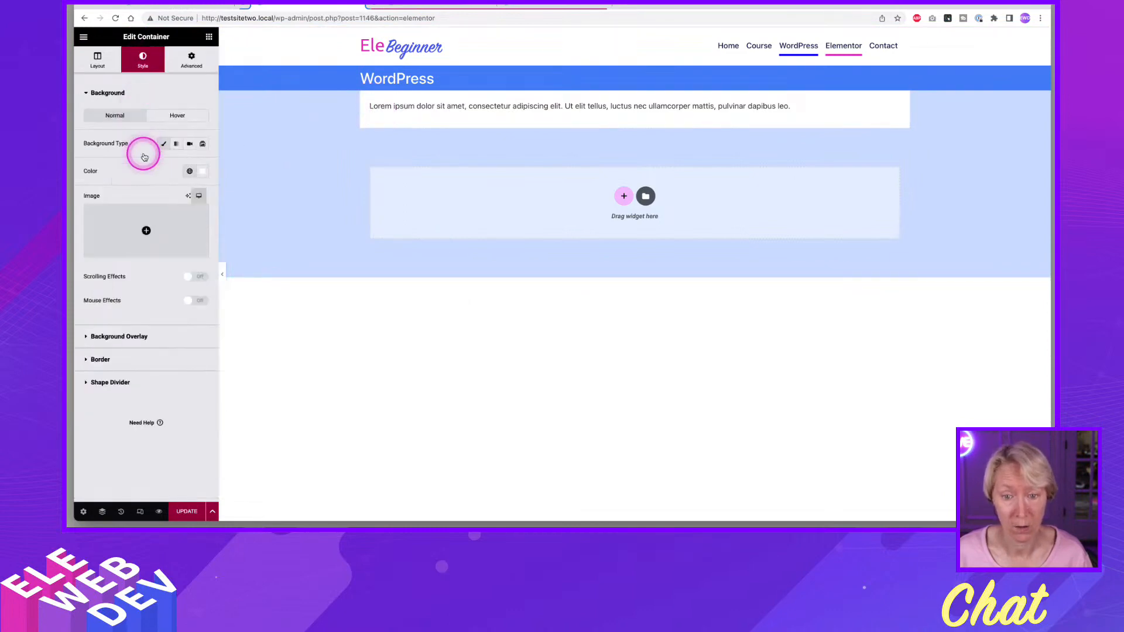
click(202, 171)
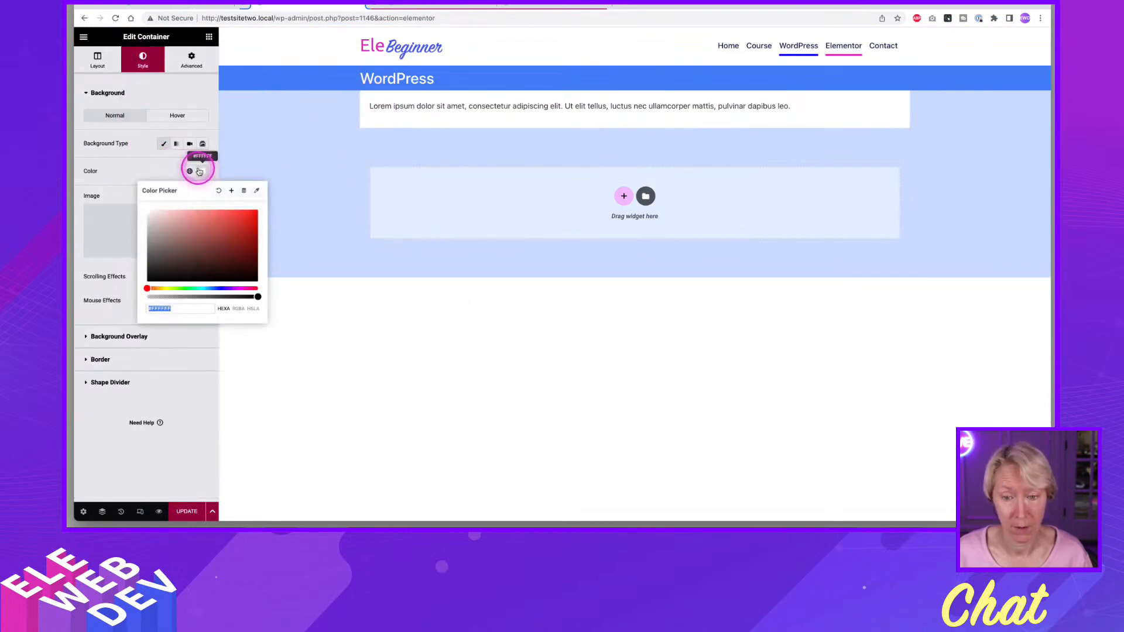
click(215, 188)
click(162, 174)
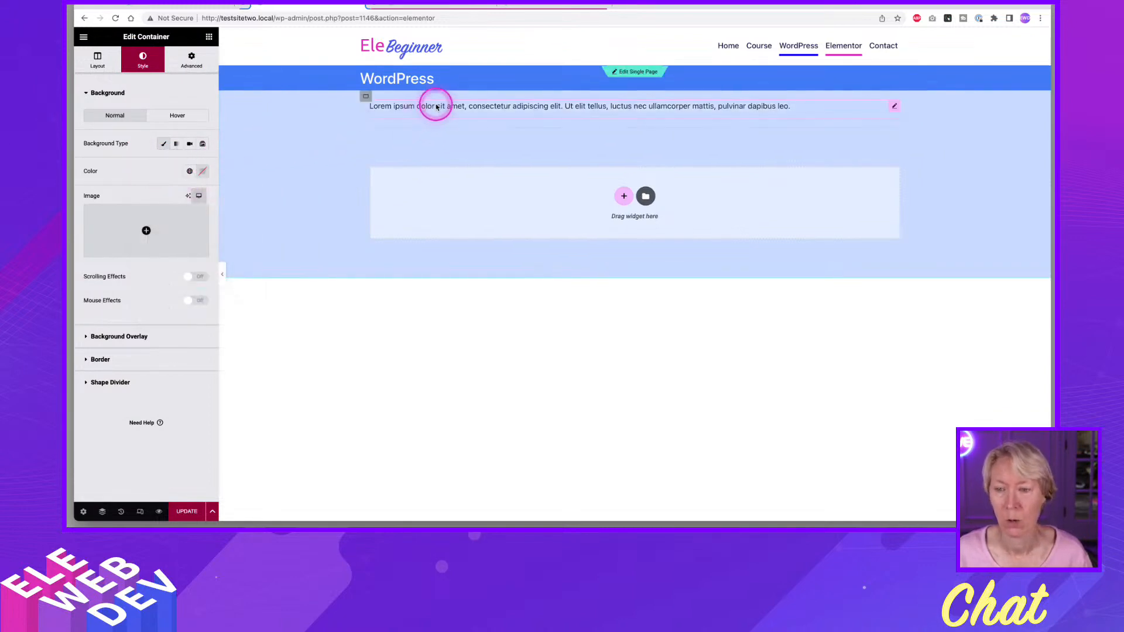
In the Single Page template, set the Post Content container's content width to Full Width.
click(401, 6)
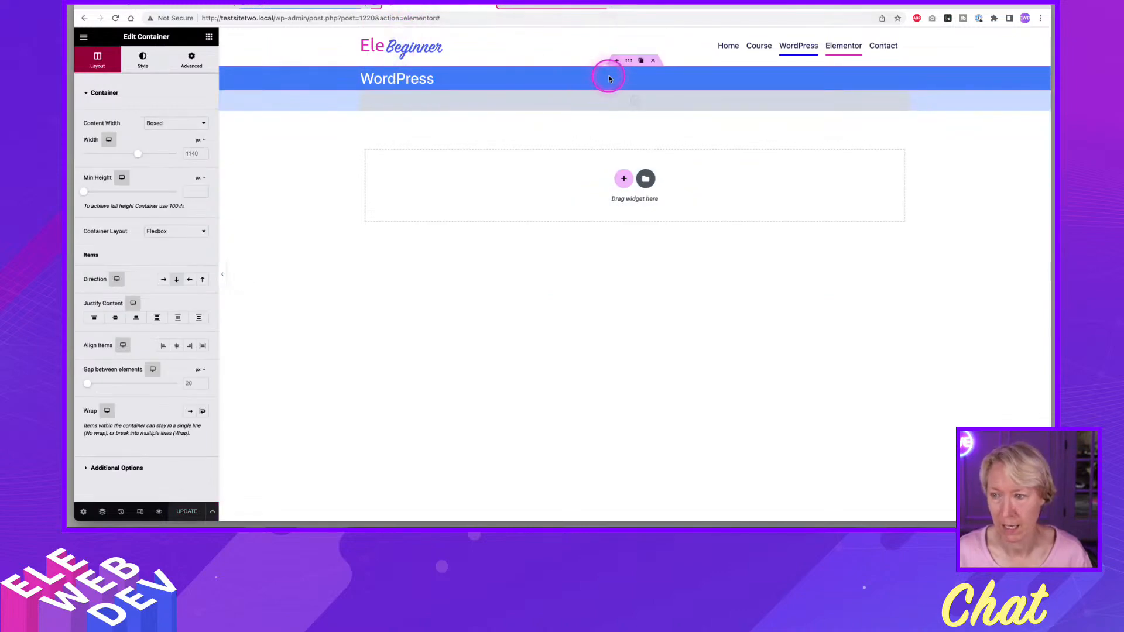
right_click(629, 88)
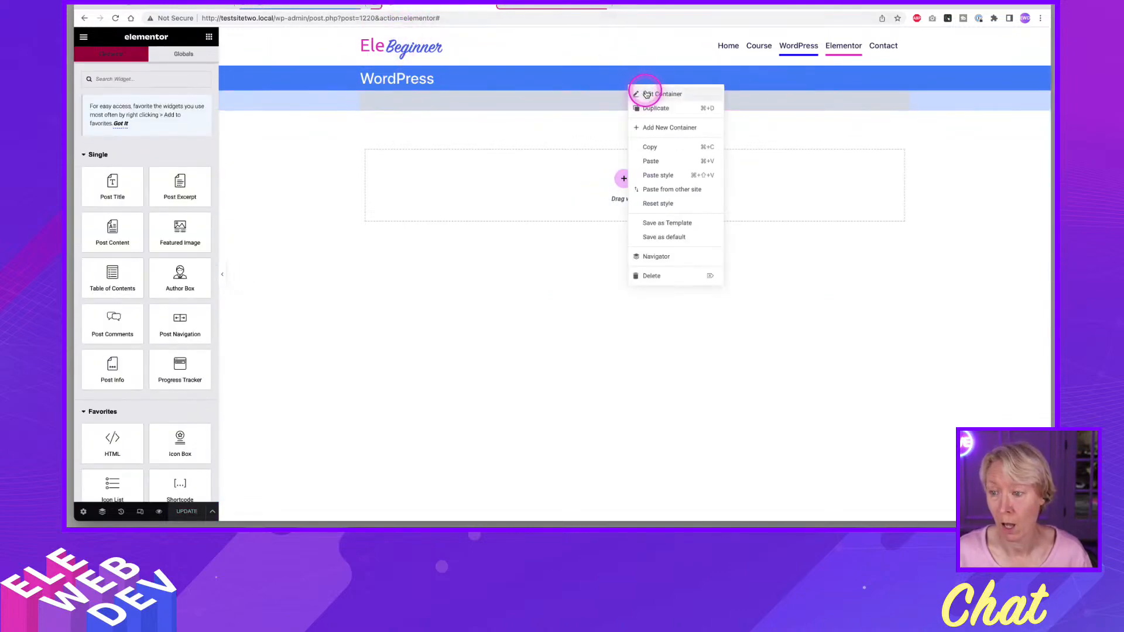
click(647, 94)
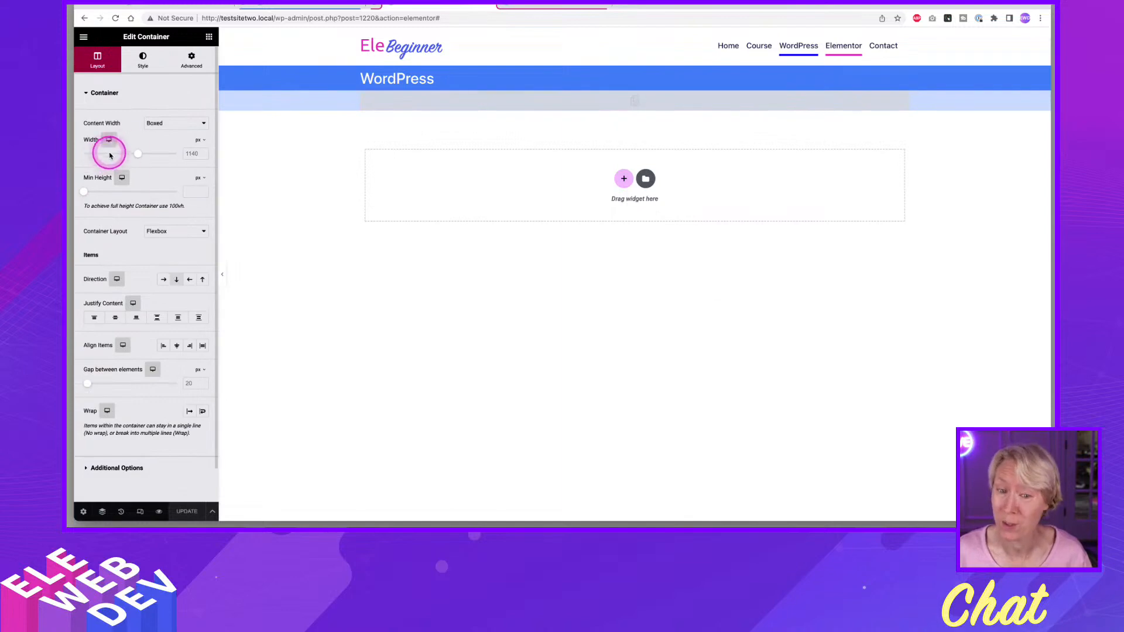
click(163, 123)
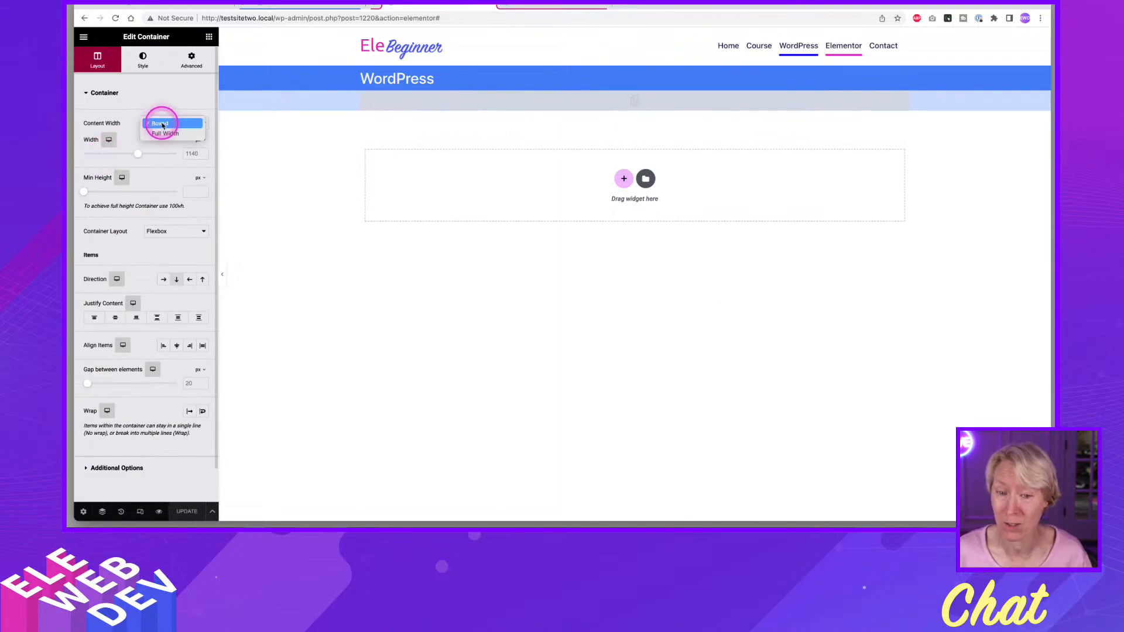
click(165, 133)
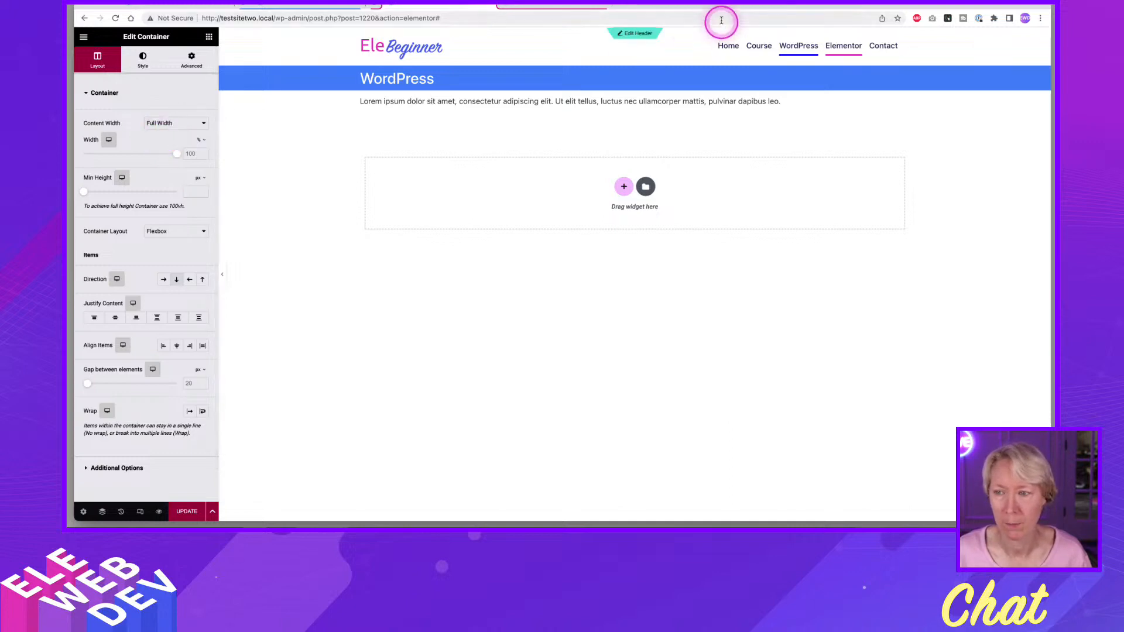
Close the browser tab with the header template and update the Single Page template.
click(529, 10)
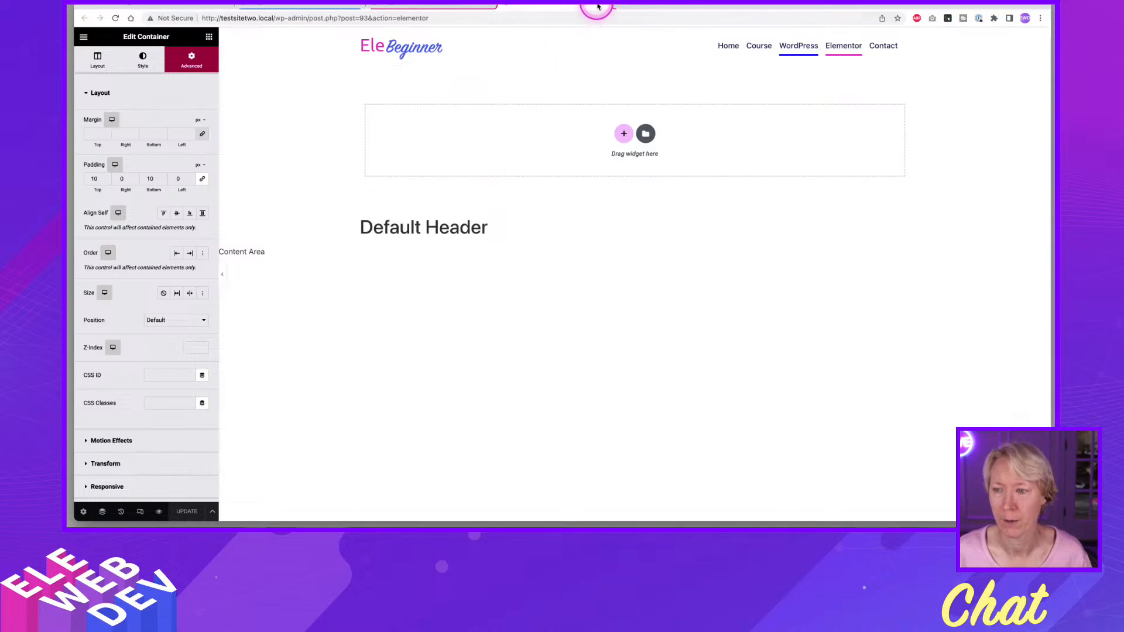
click(598, 7)
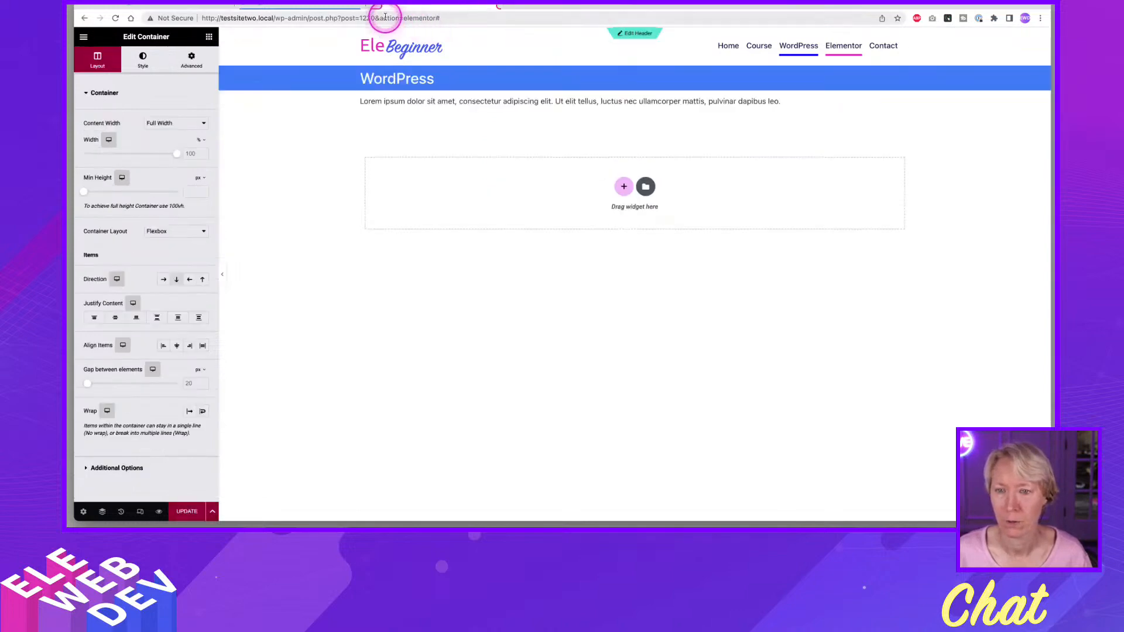
click(424, 7)
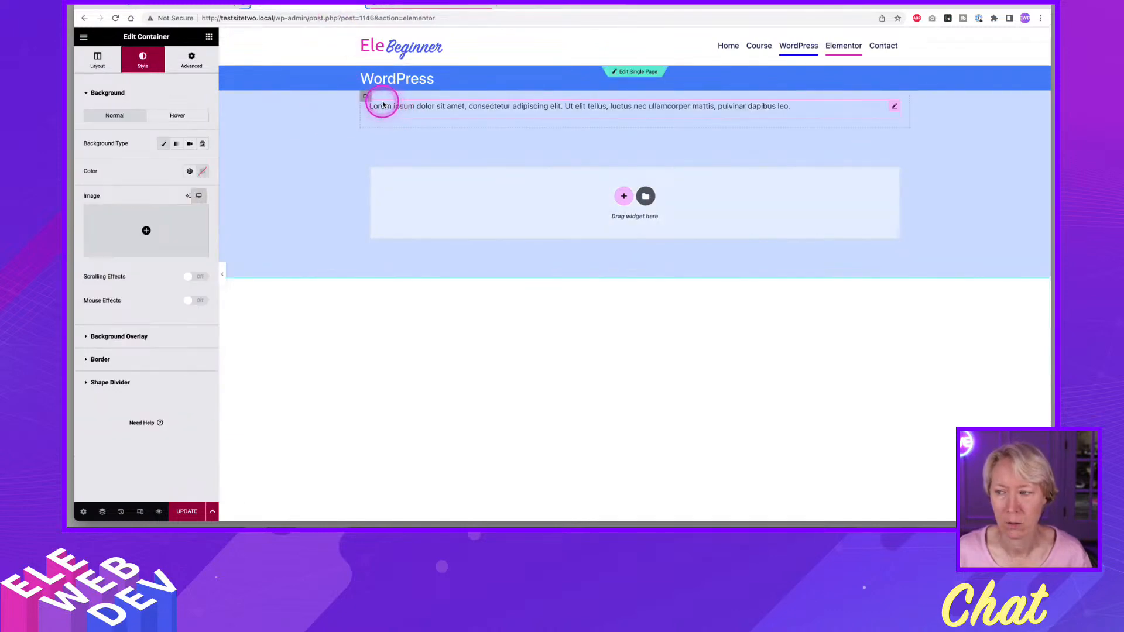
click(402, 7)
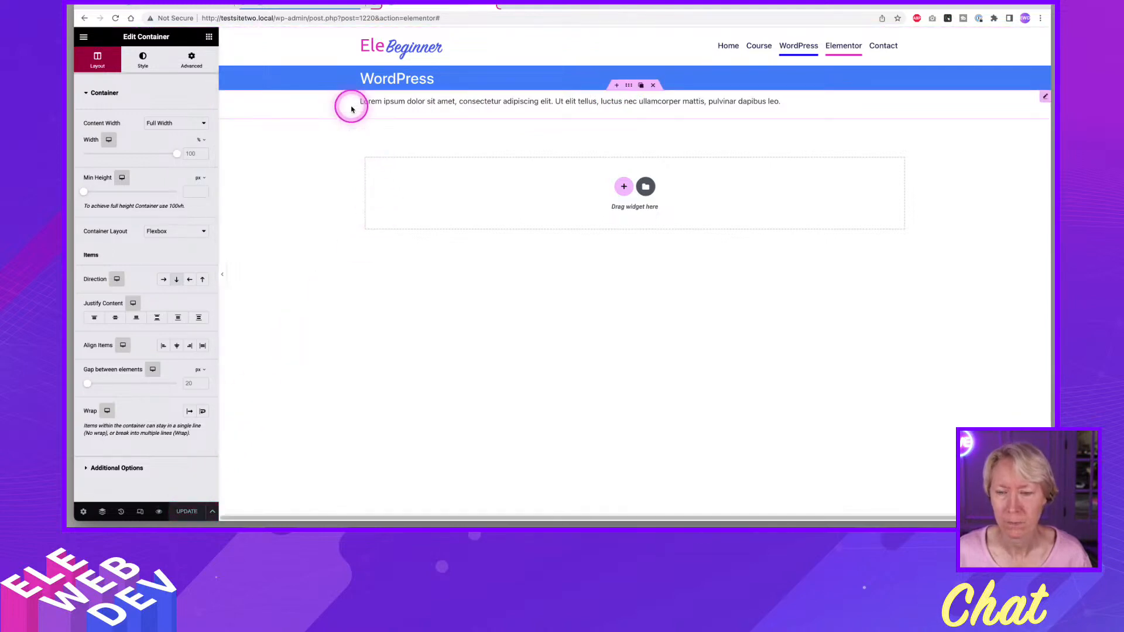
On the WordPress page, set the text container's content width to Full Width and update the page.
click(304, 4)
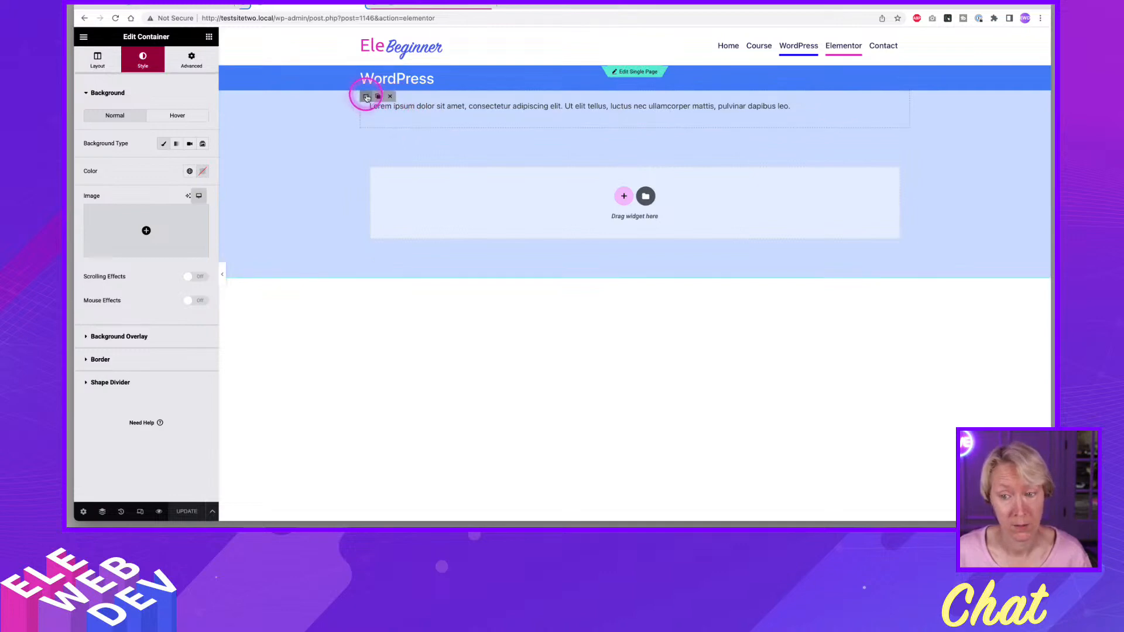
click(100, 62)
click(176, 125)
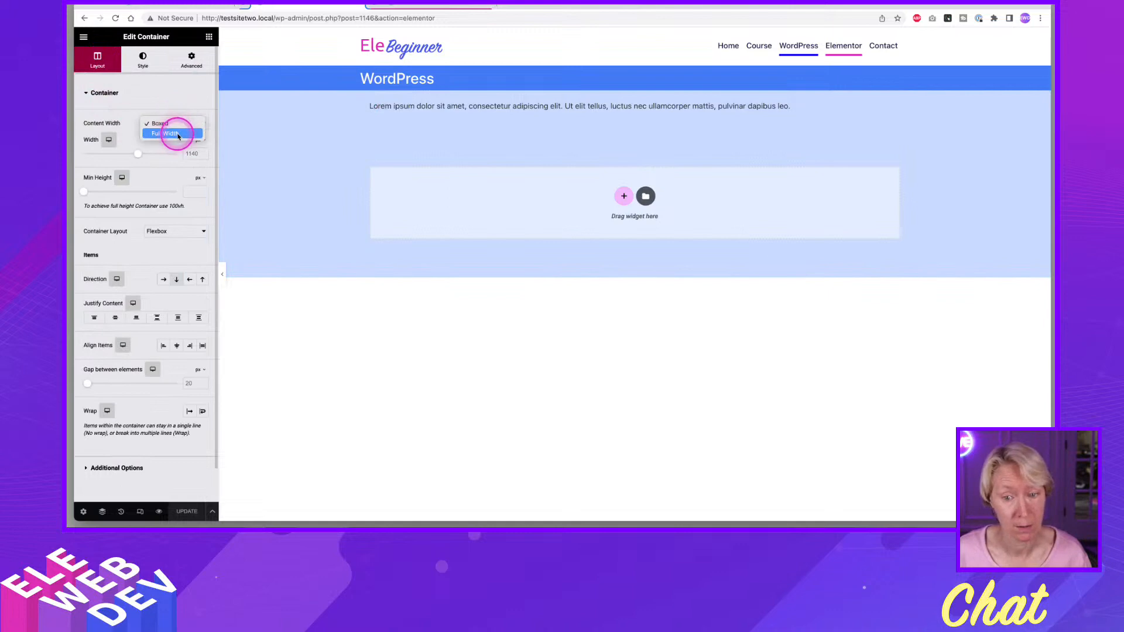
click(182, 140)
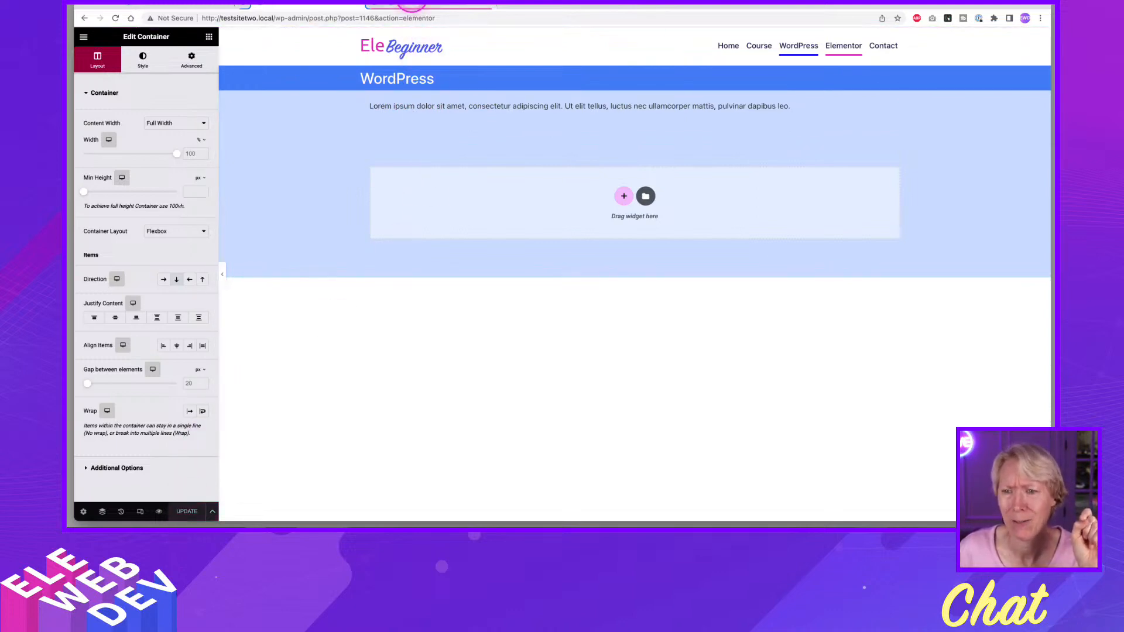
Examine the Post Content container and the body style settings of the Single Page template for a background.
click(413, 3)
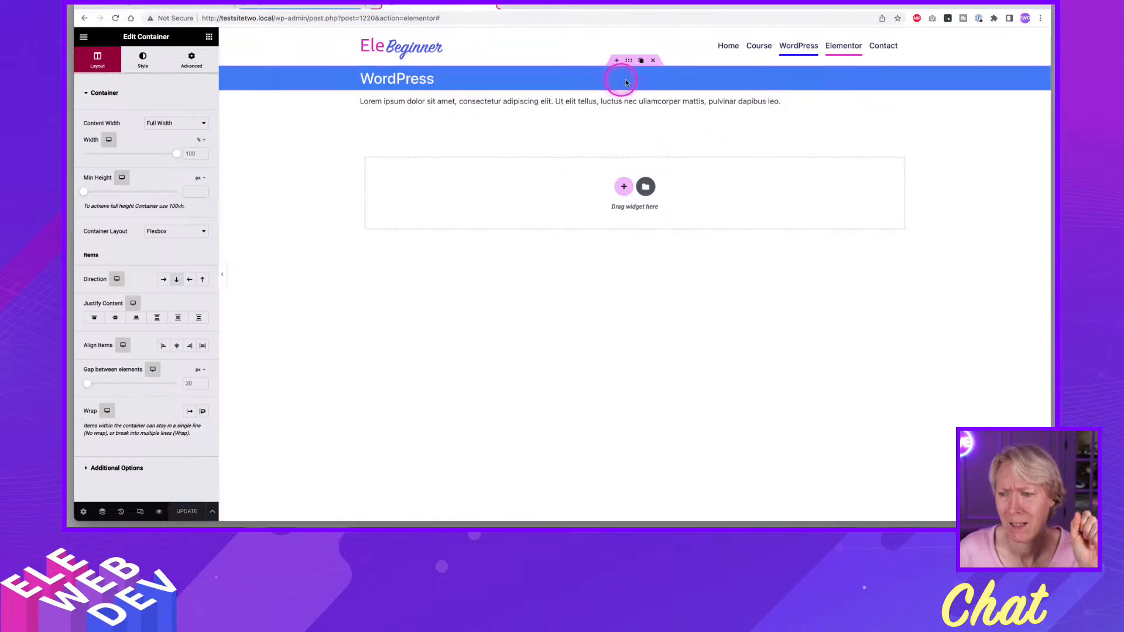
right_click(637, 92)
click(637, 94)
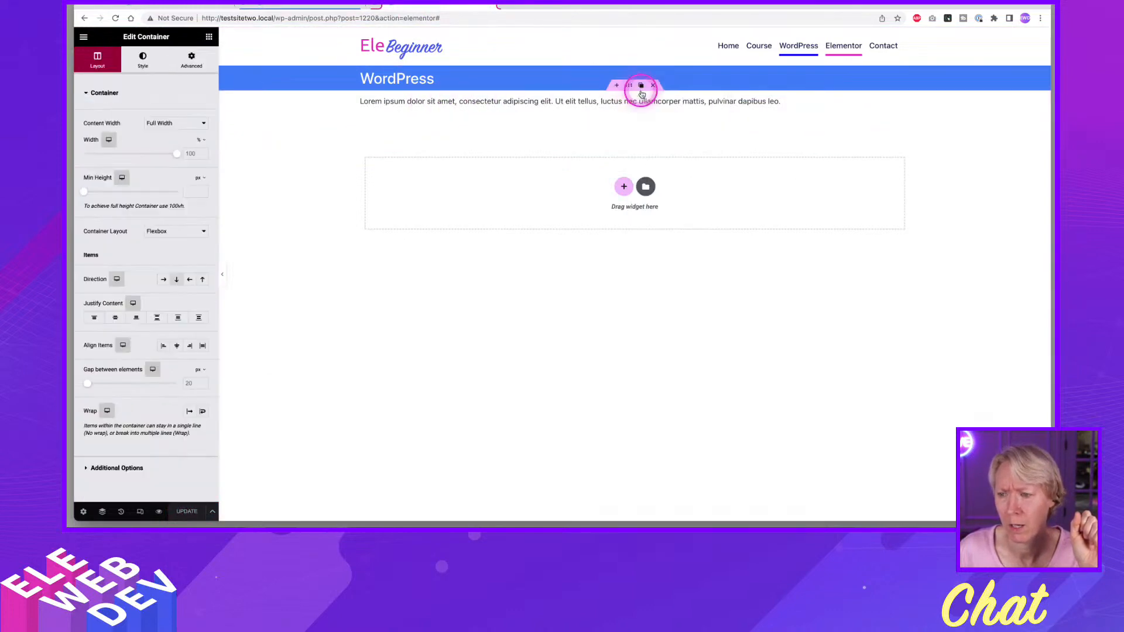
click(85, 513)
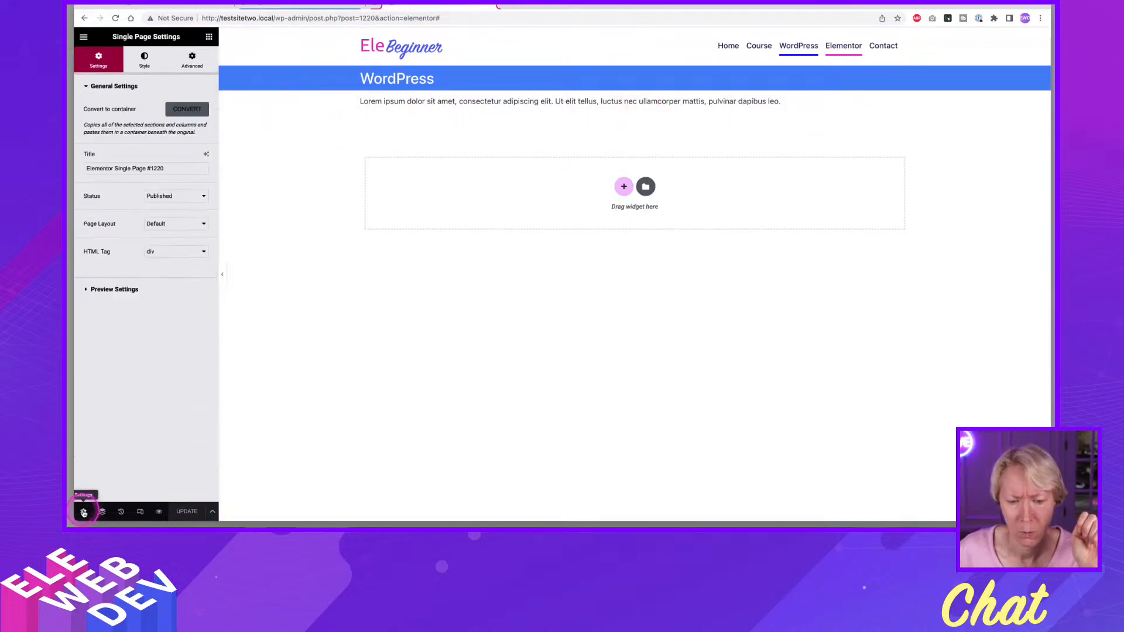
click(147, 61)
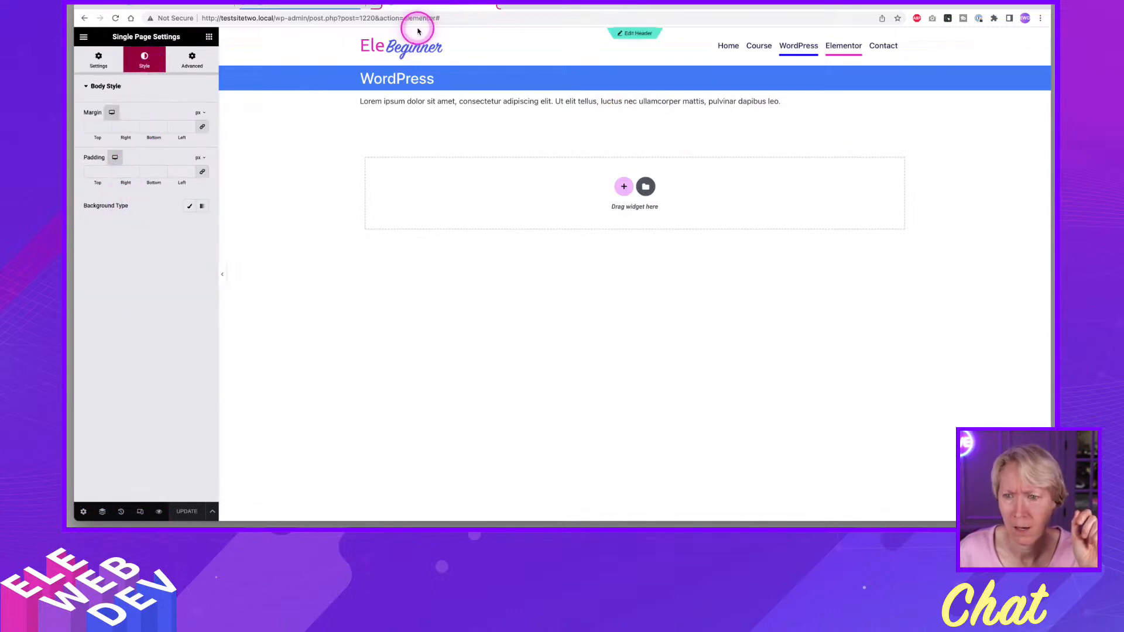
Check the body style settings of the WordPress page for a background.
click(322, 5)
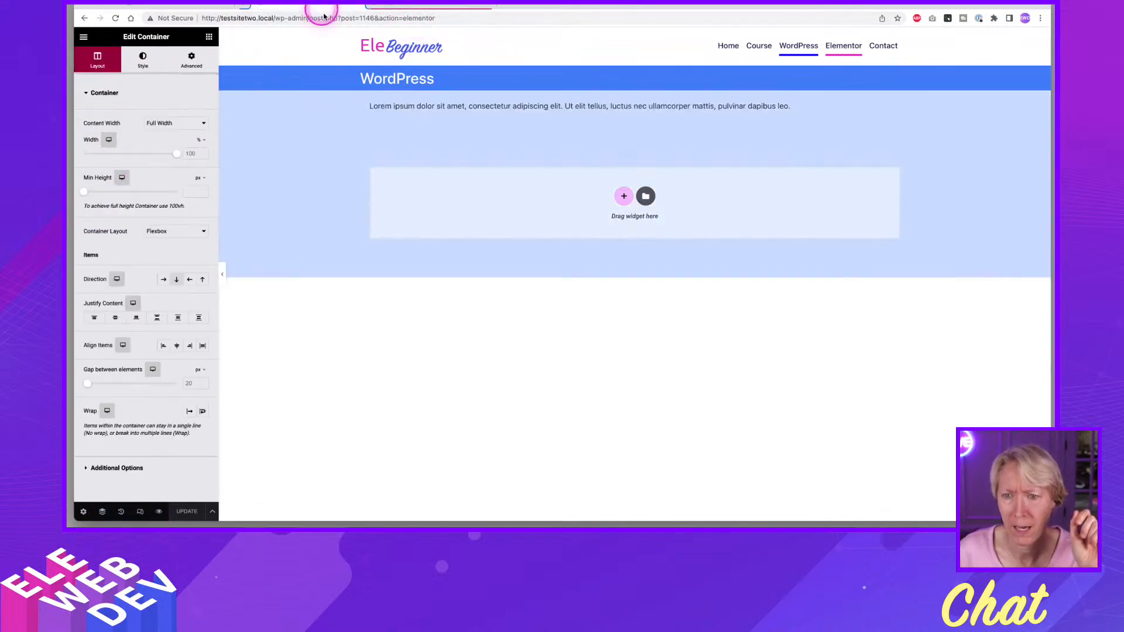
click(84, 513)
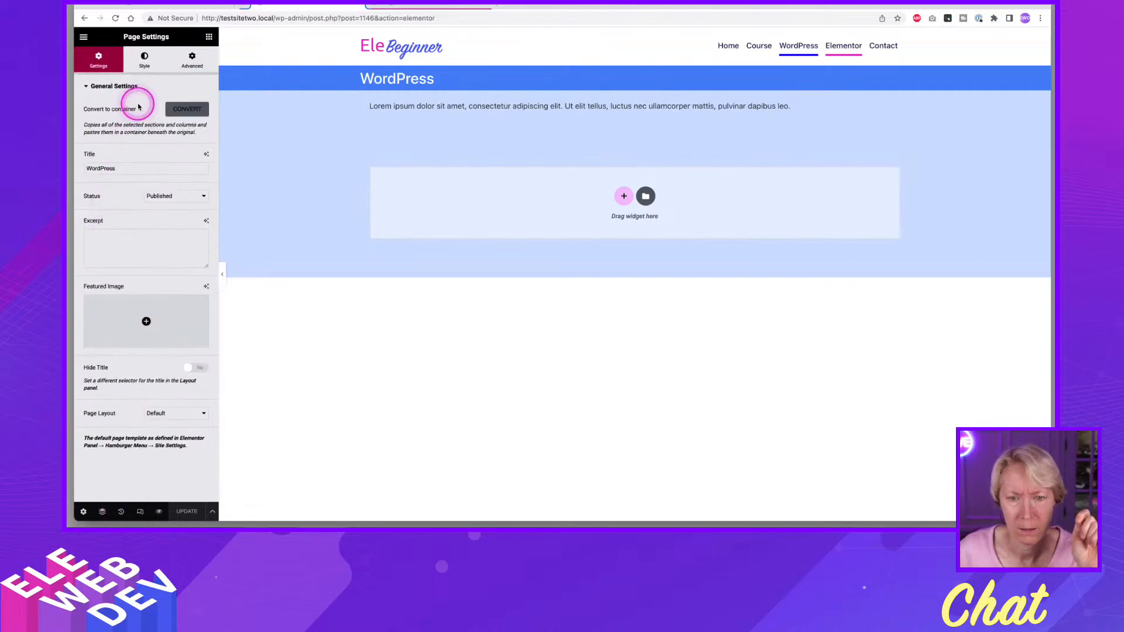
click(144, 60)
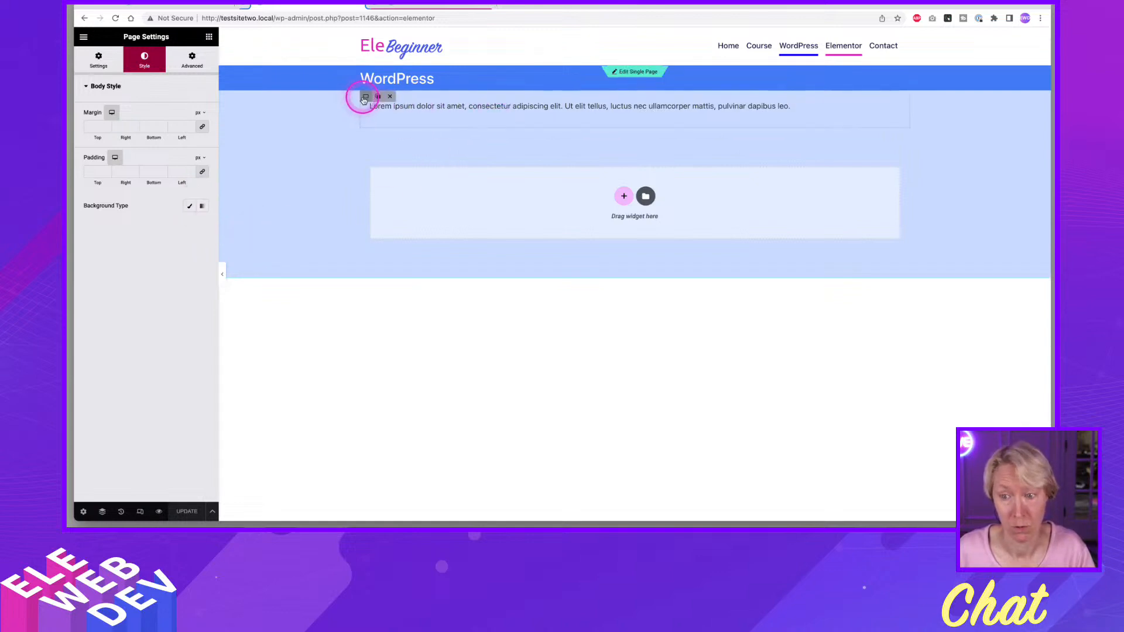
Inspect the background color of the text container on the WordPress page.
right_click(364, 100)
click(384, 100)
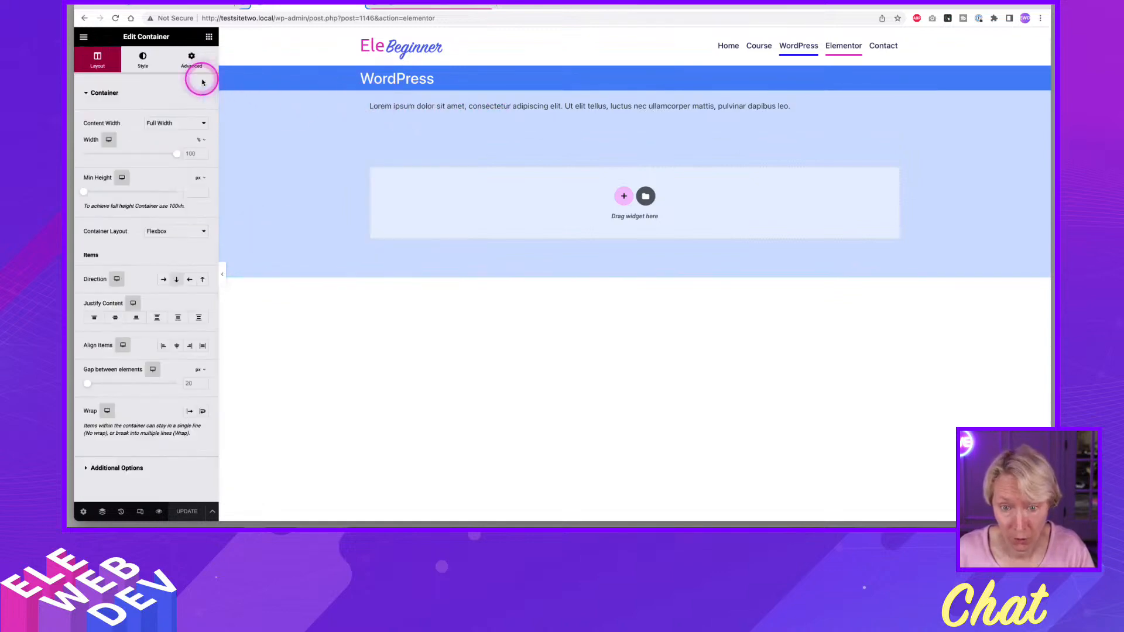
click(150, 60)
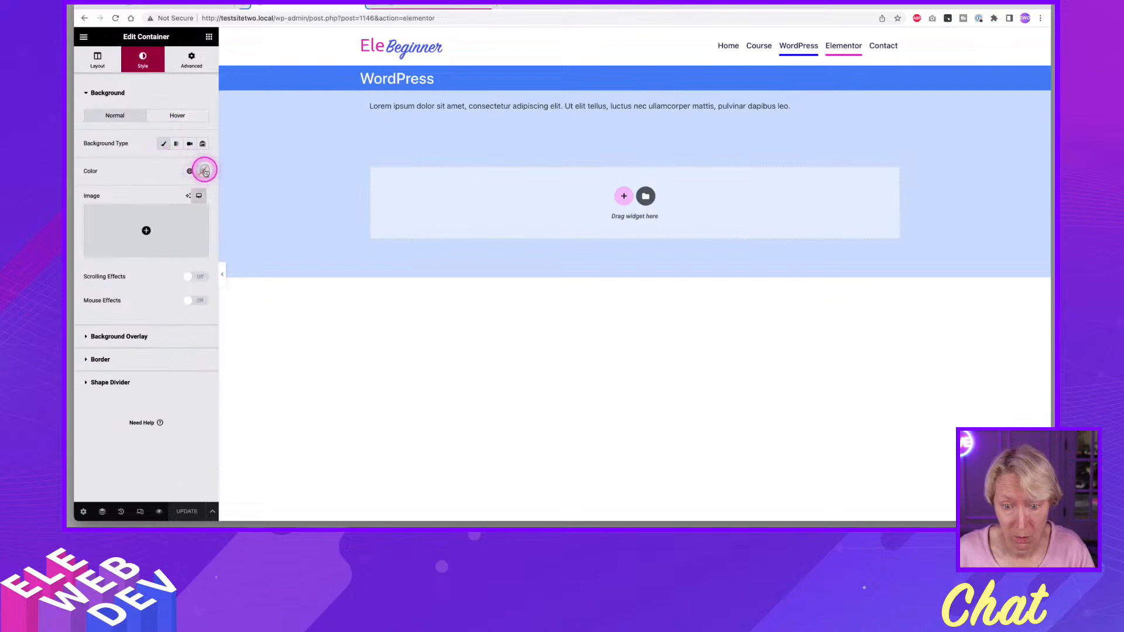
click(205, 171)
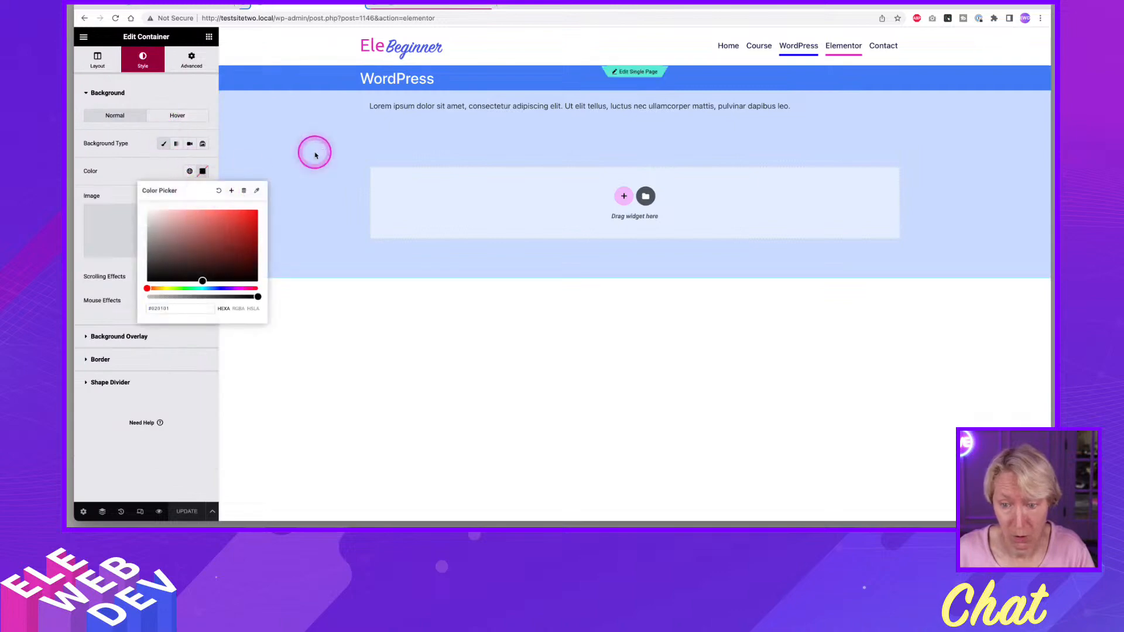
Delete the Post Content container from the Single Page template and update the template.
click(434, 6)
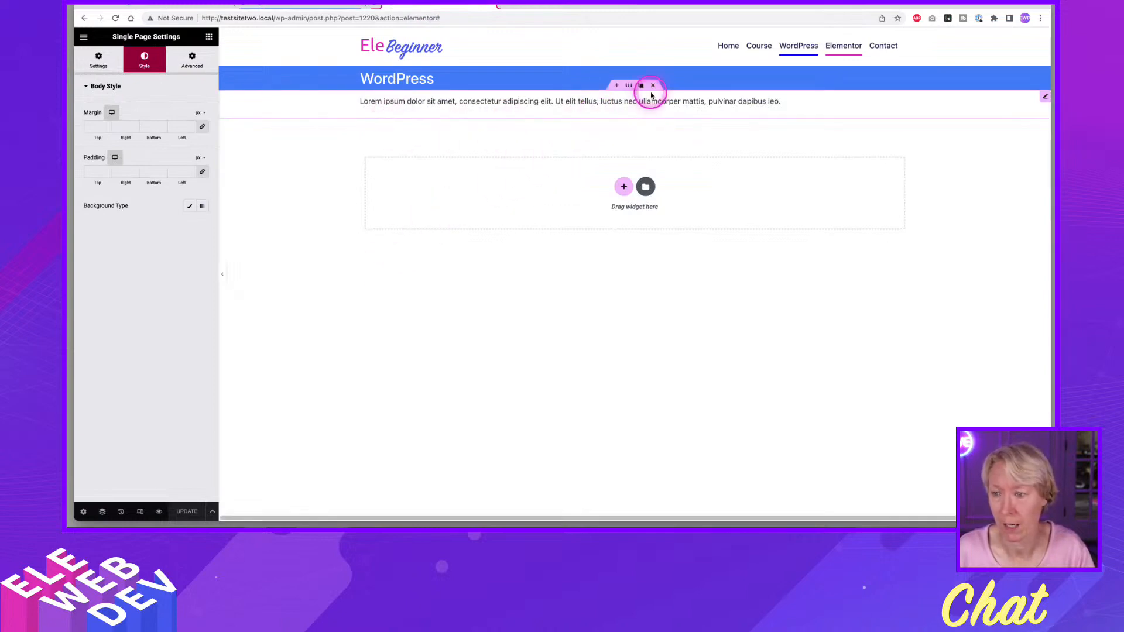
click(649, 86)
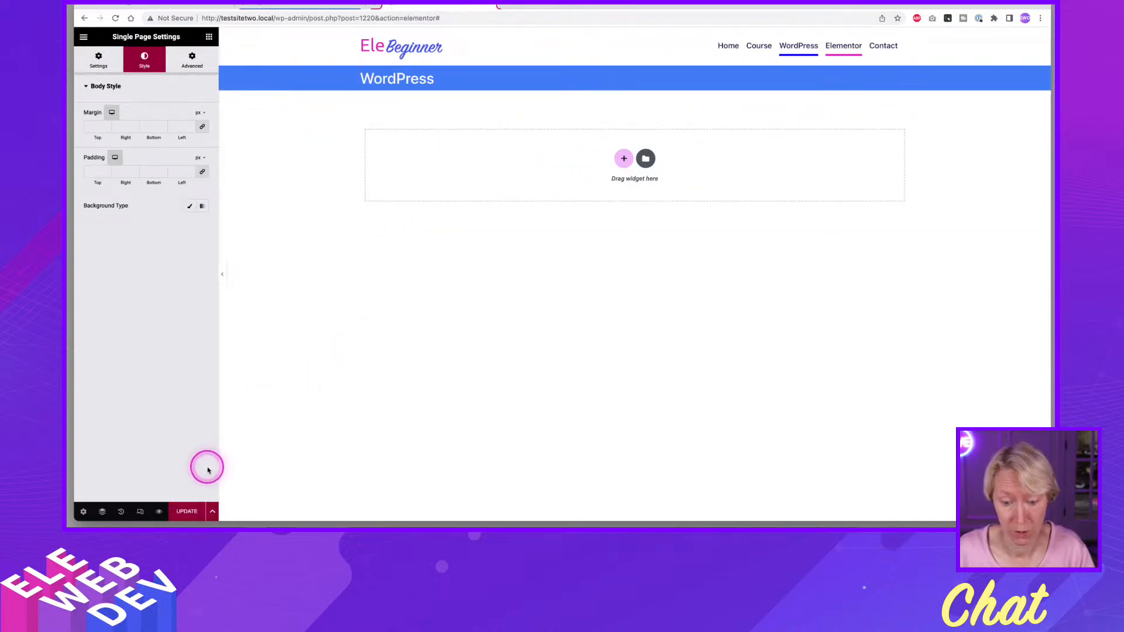
click(188, 513)
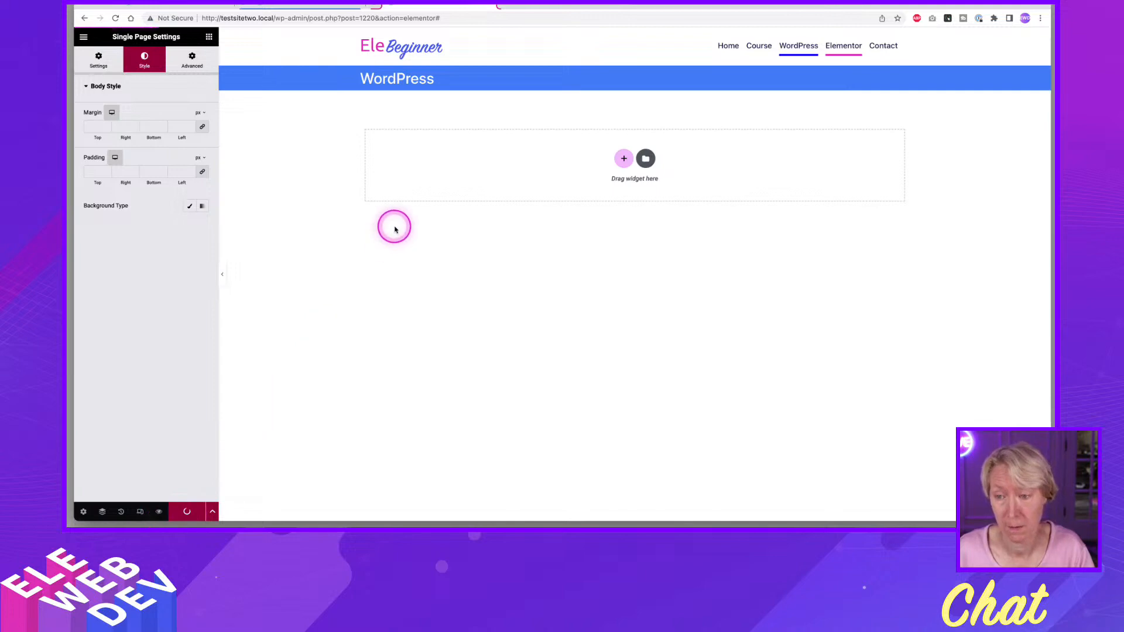
Delete the text container from the WordPress page and update the page.
click(314, 5)
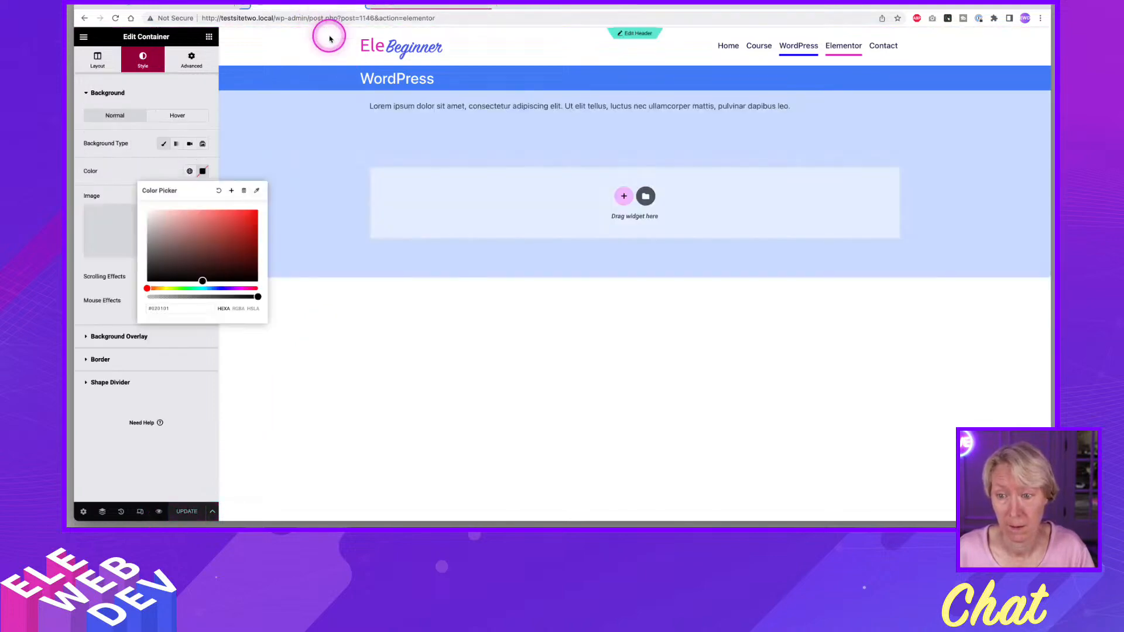
click(369, 406)
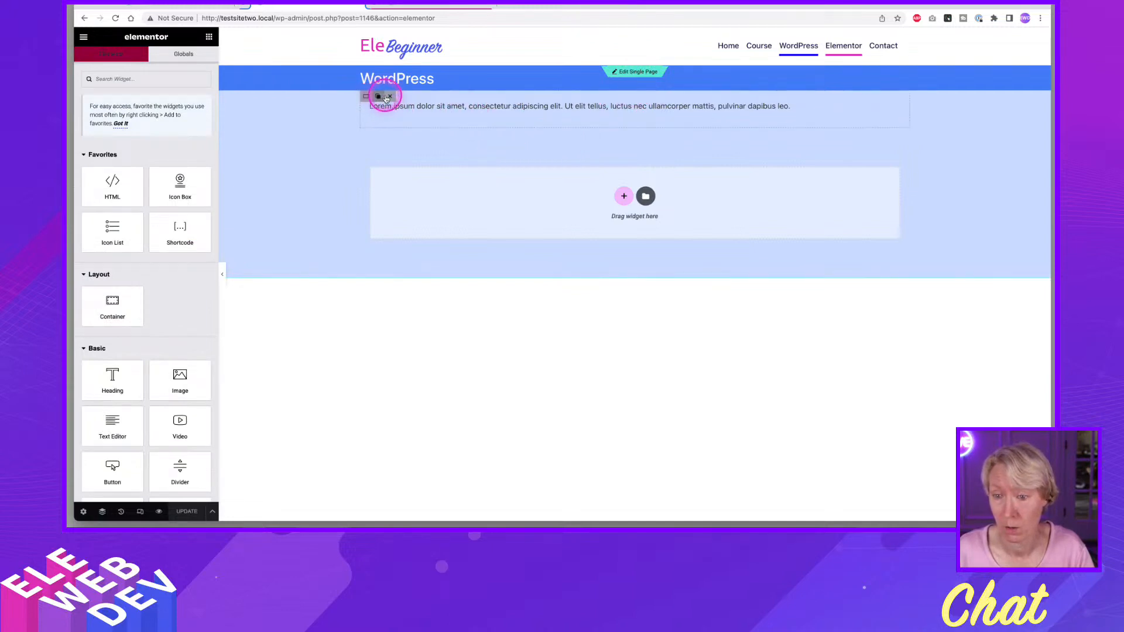
click(388, 97)
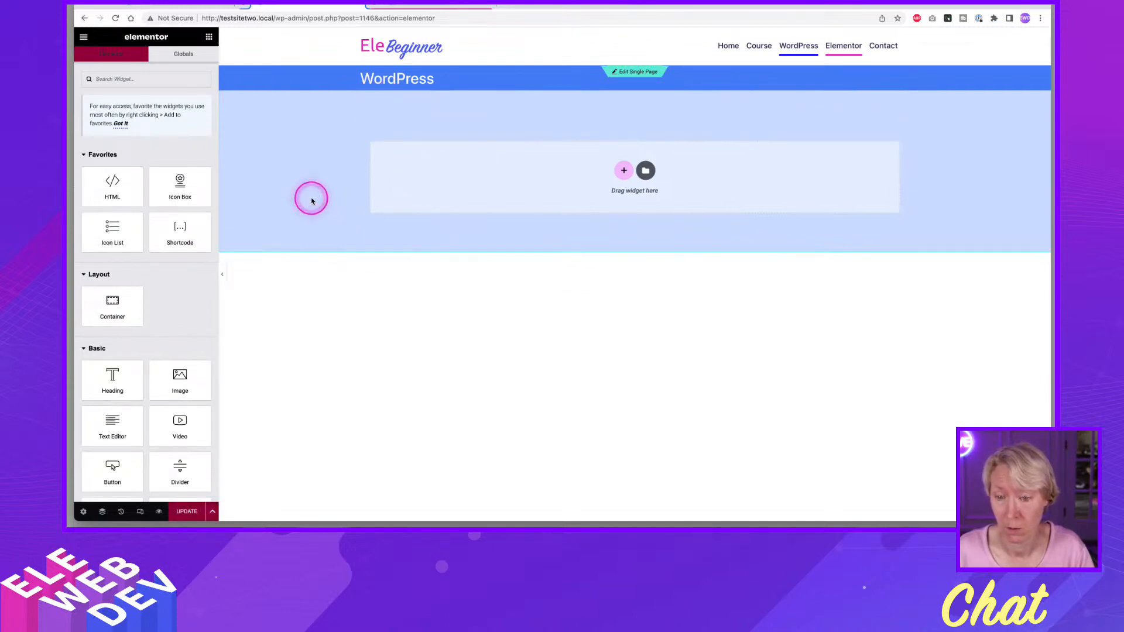
click(185, 511)
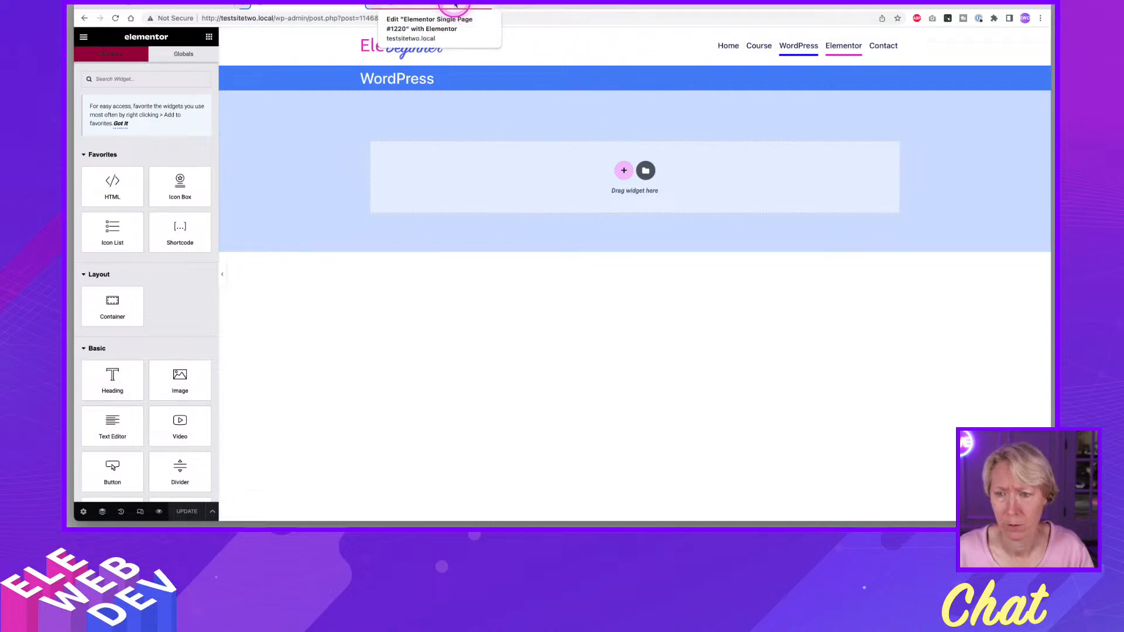
Reload the WordPress page's editor and open its Single Page template for editing from the missing Post Content notice.
key(super+r)
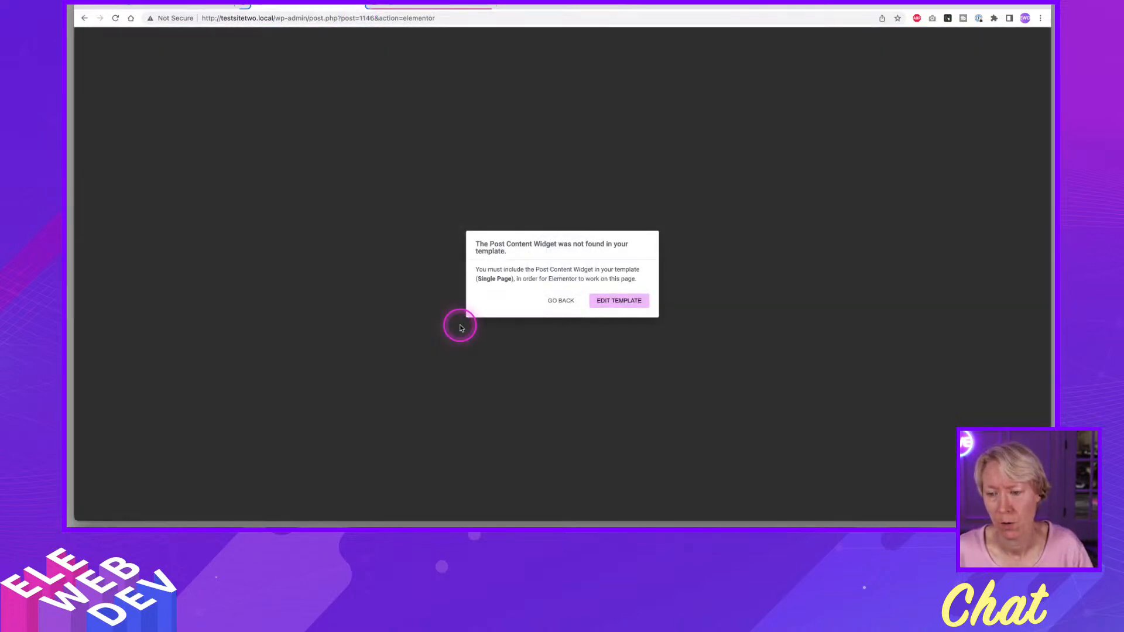
click(603, 300)
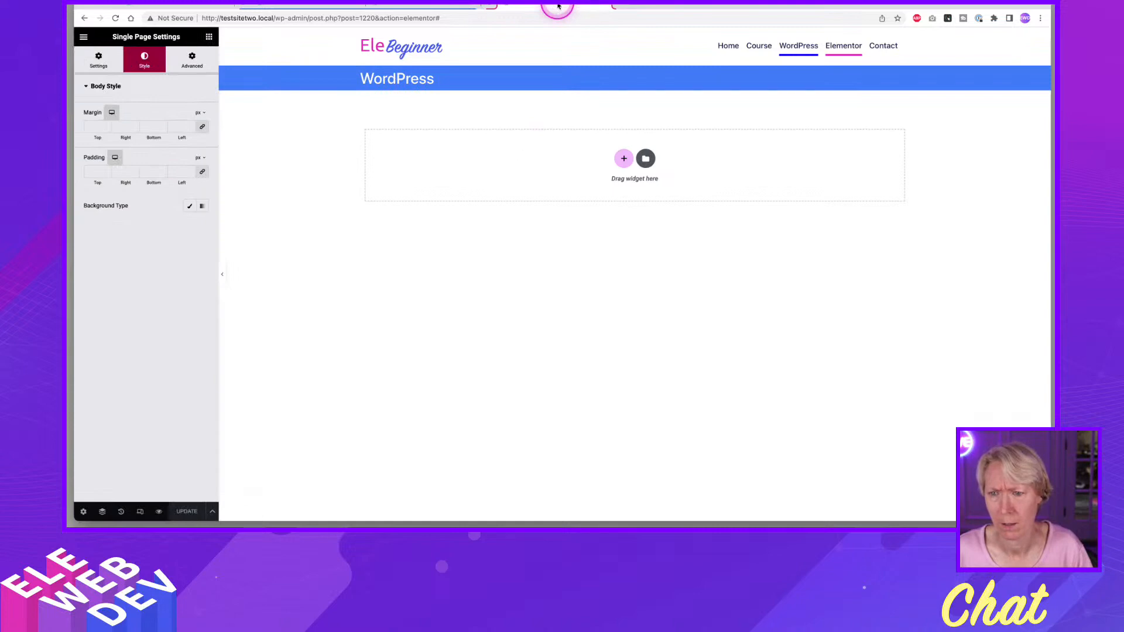
click(603, 4)
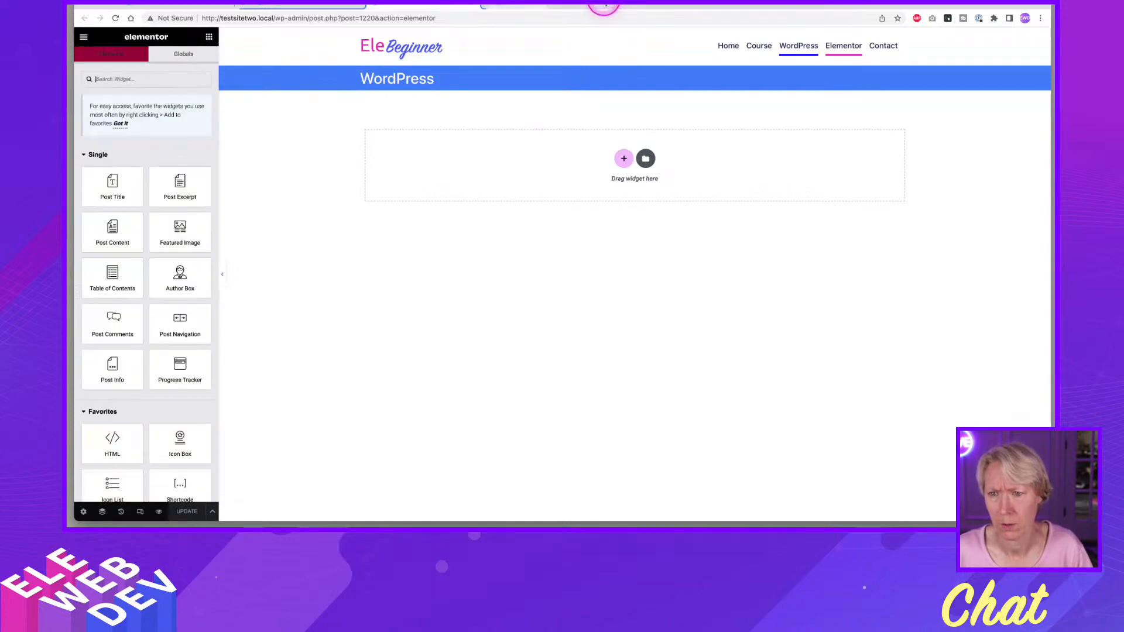
Close the duplicate browser tab of the Single Page template and go back from the WordPress page's missing Post Content notice.
right_click(431, 6)
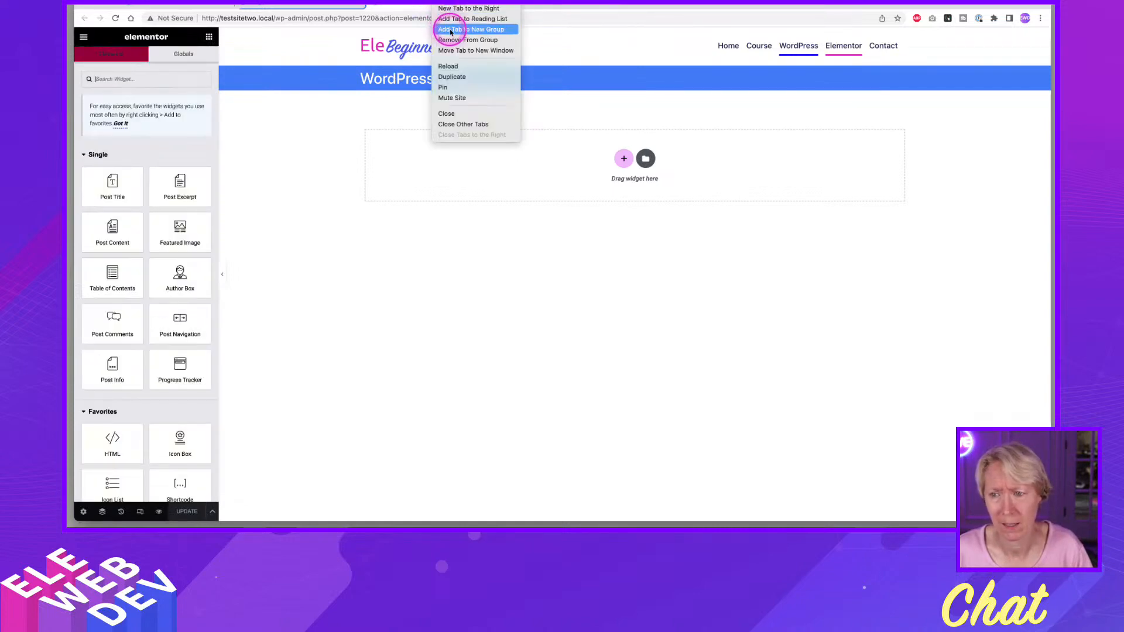
click(451, 29)
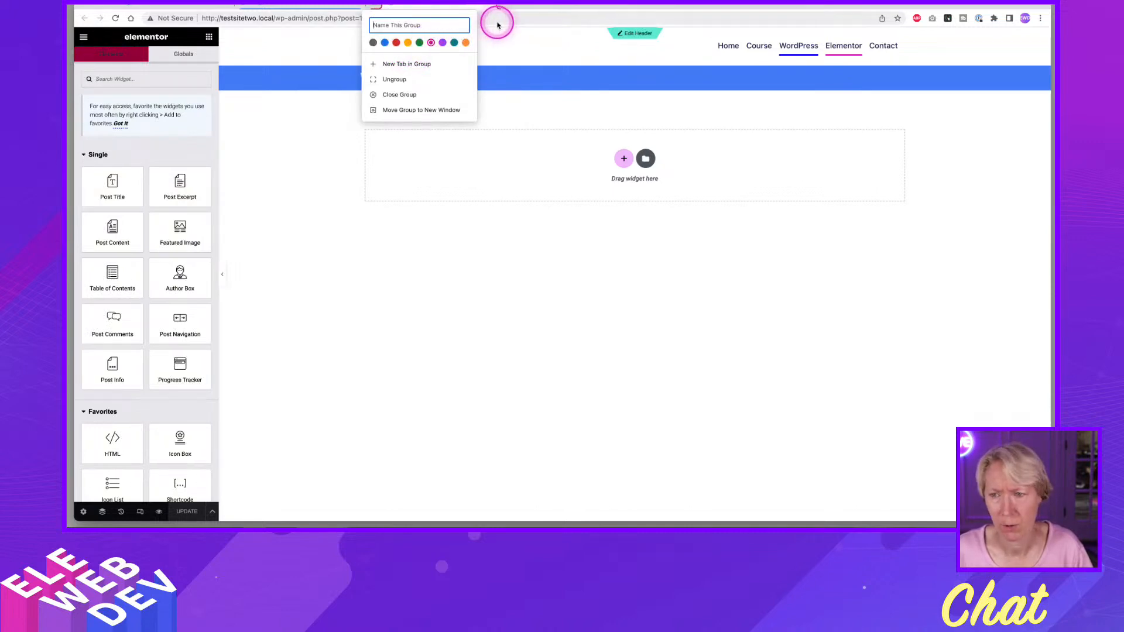
click(535, 5)
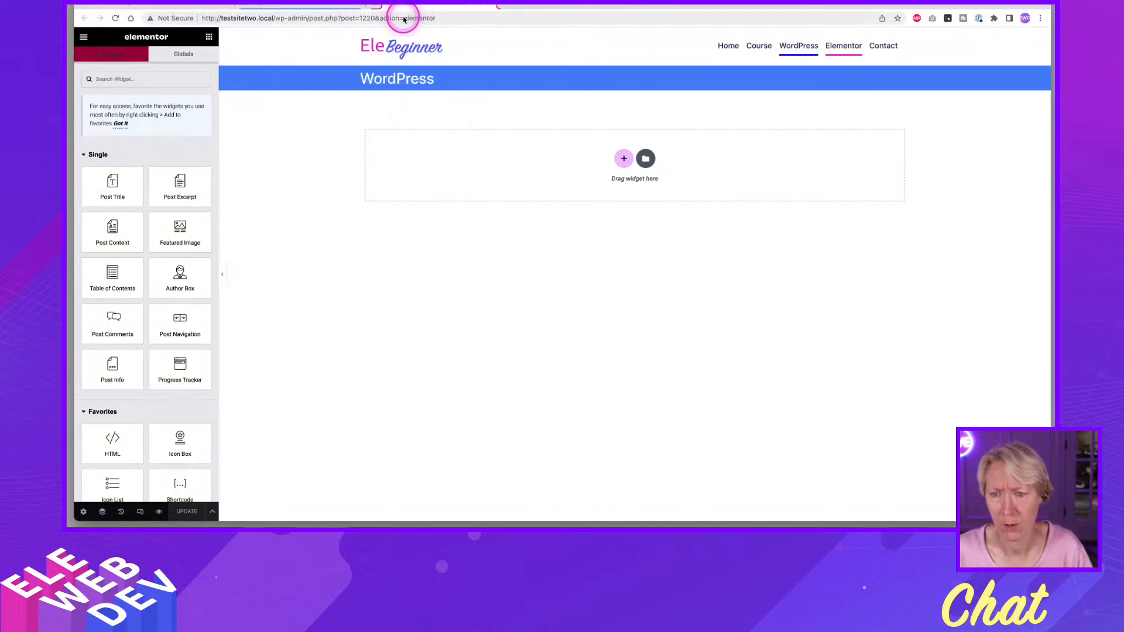
click(328, 7)
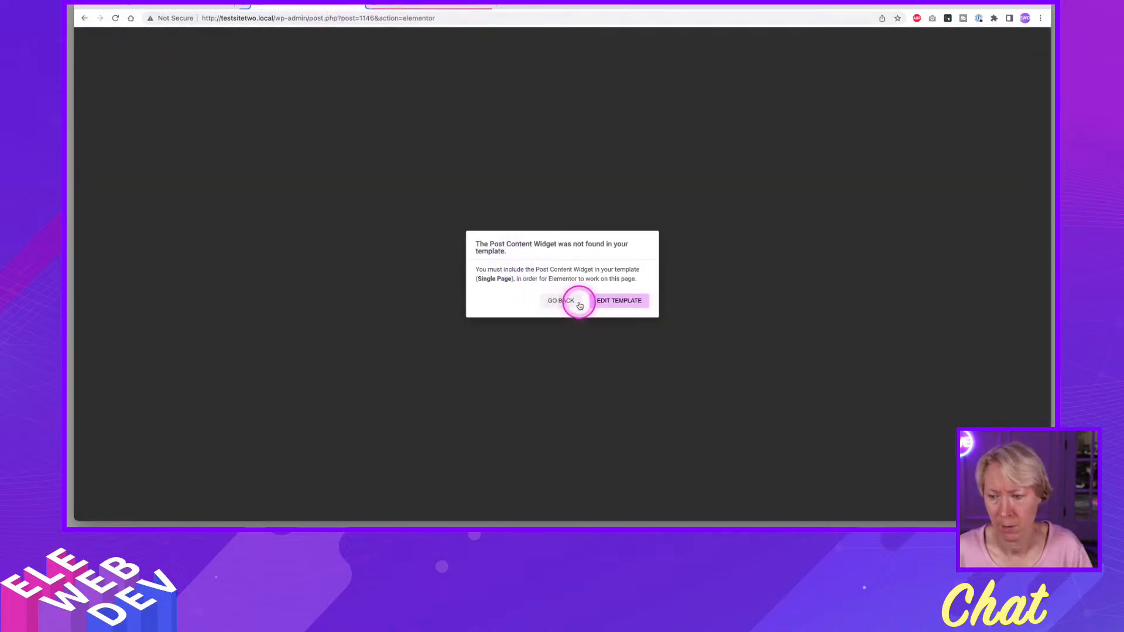
click(561, 301)
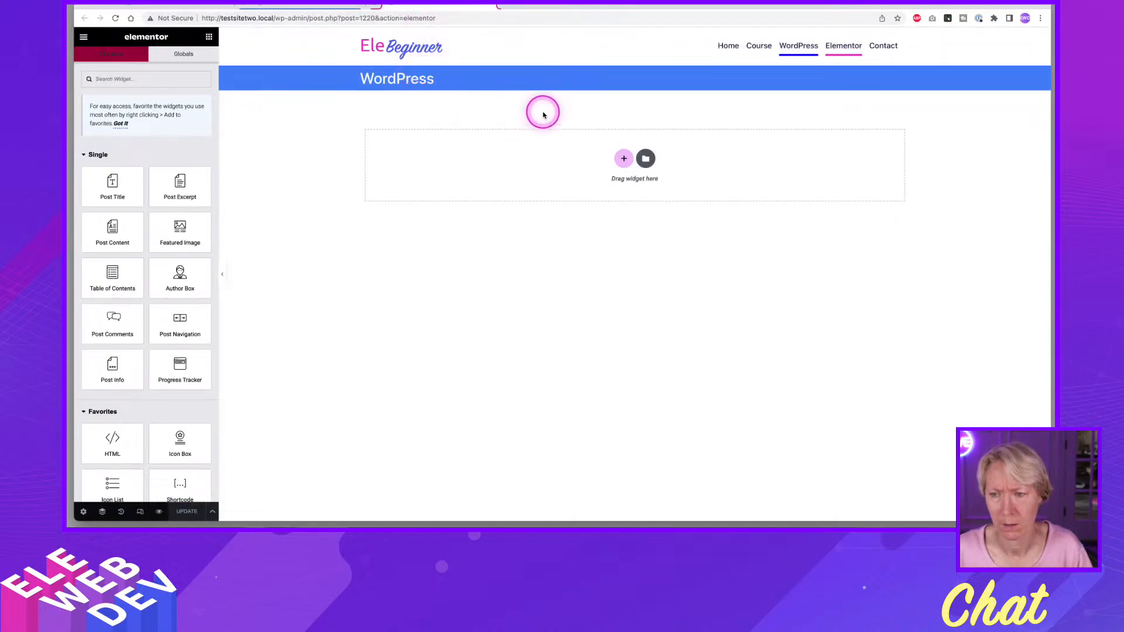
Delete the title bar container from the Single Page template and leave its editor without saving.
click(648, 58)
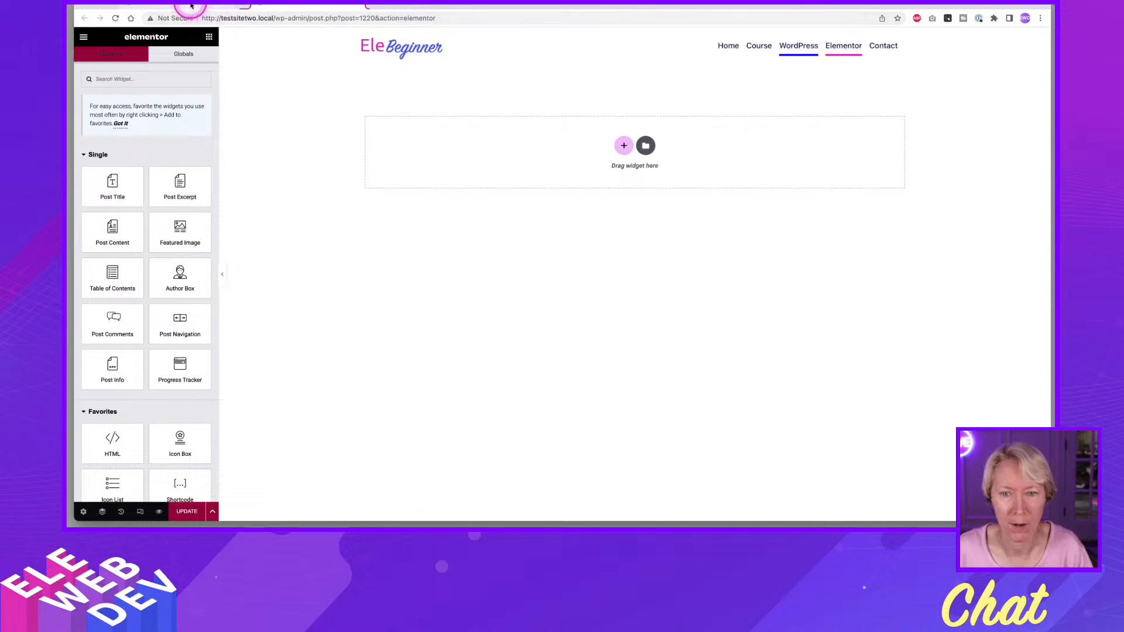
click(359, 5)
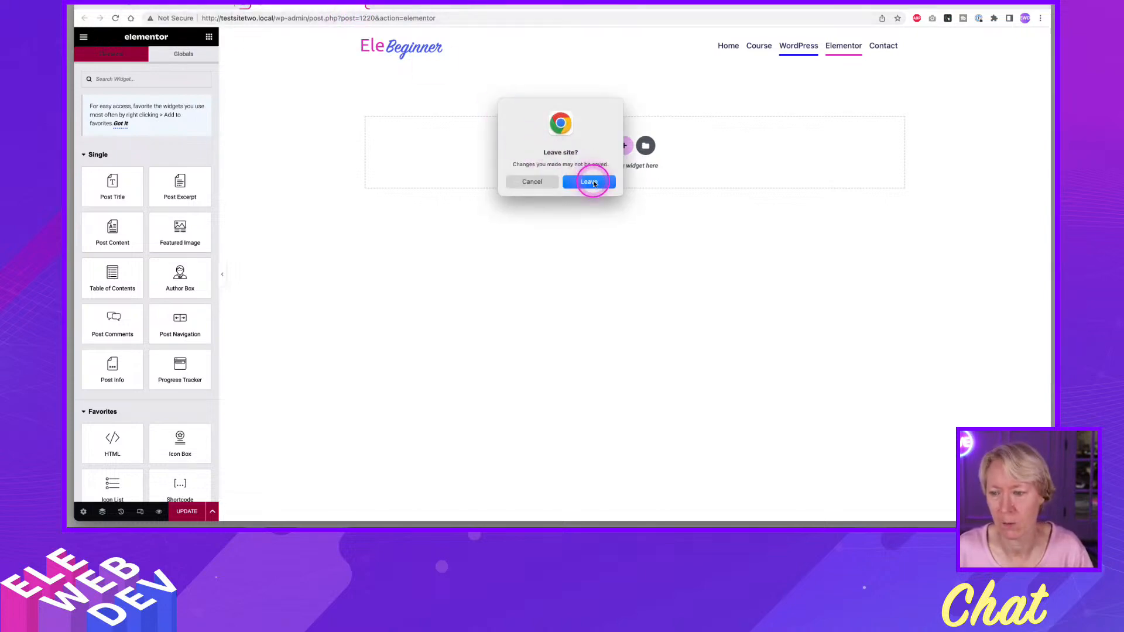
click(588, 182)
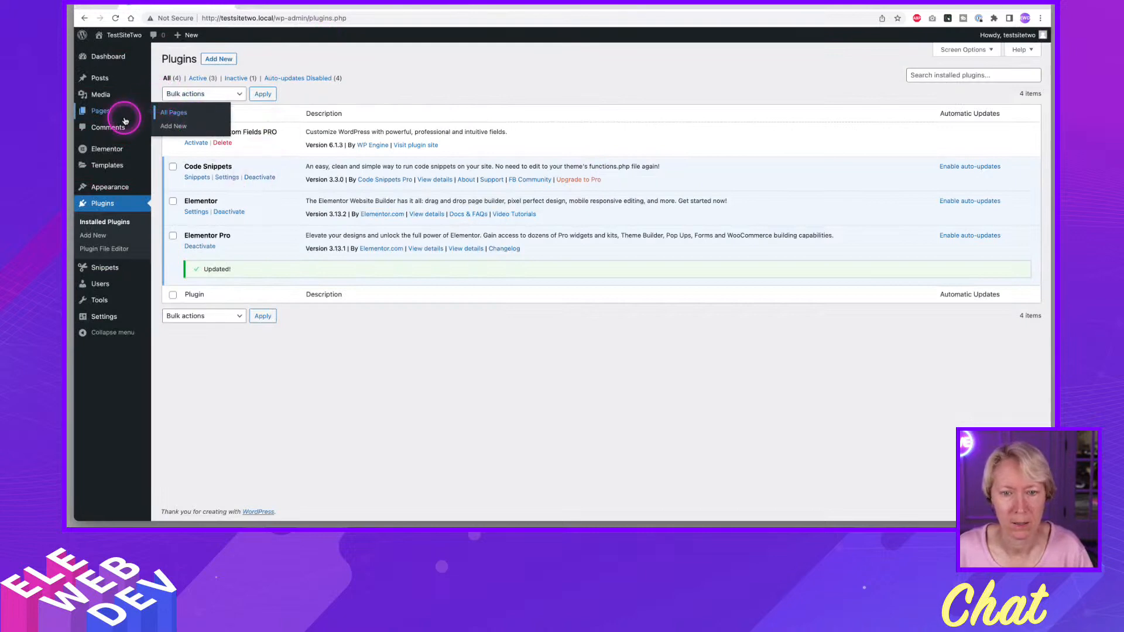
Open the list of all pages in a new browser tab and open the WordPress page with Elementor from it.
right_click(173, 116)
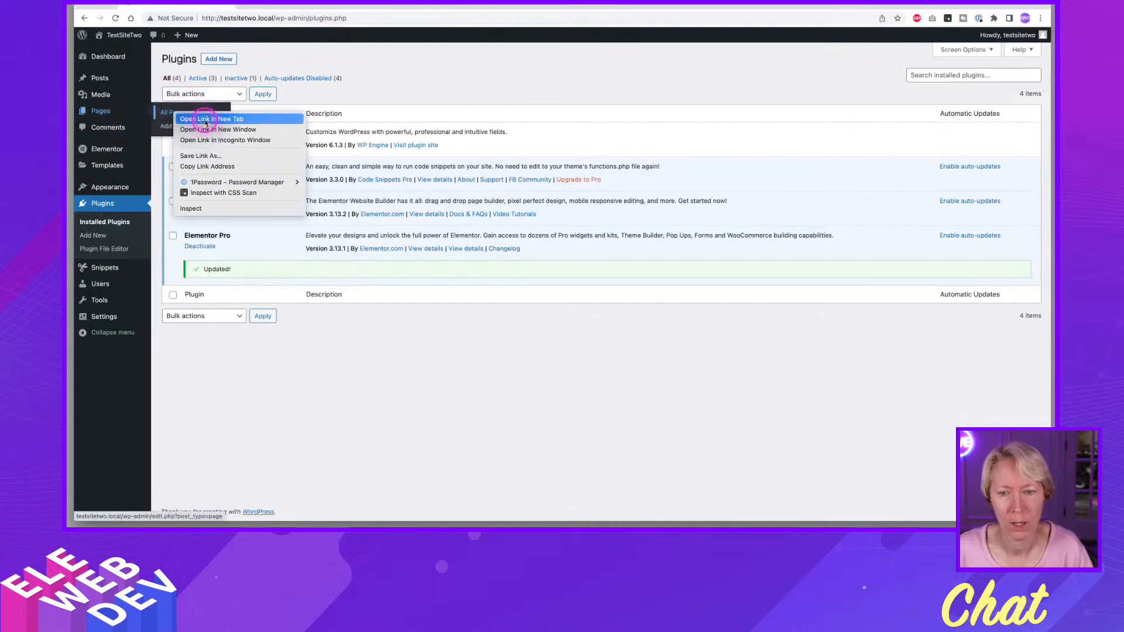
click(187, 120)
click(286, 5)
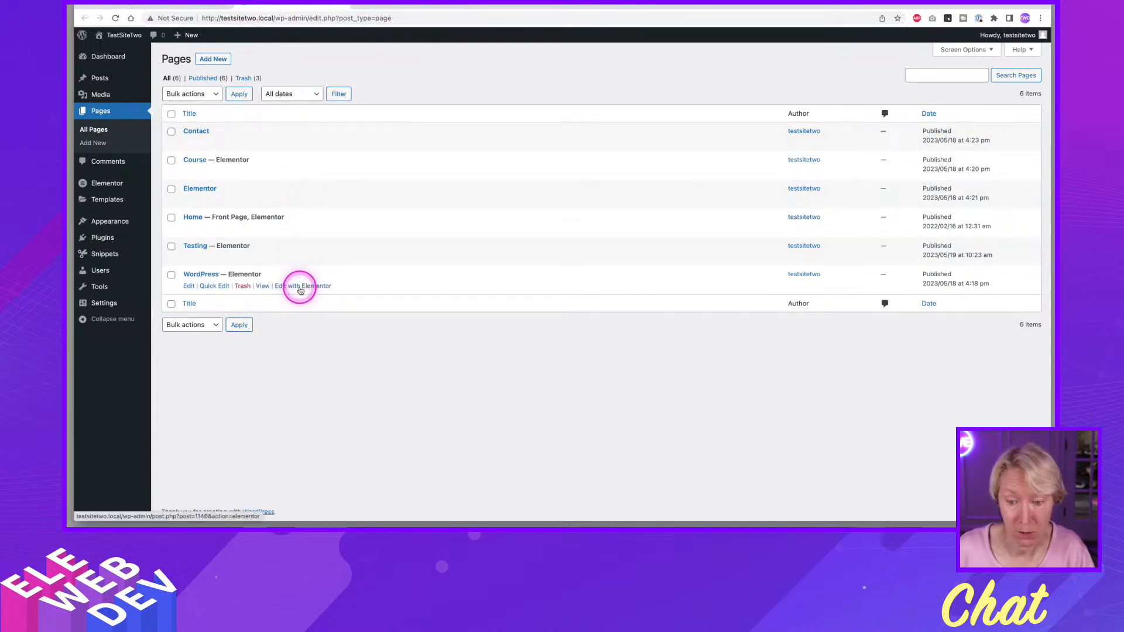
right_click(300, 290)
click(334, 291)
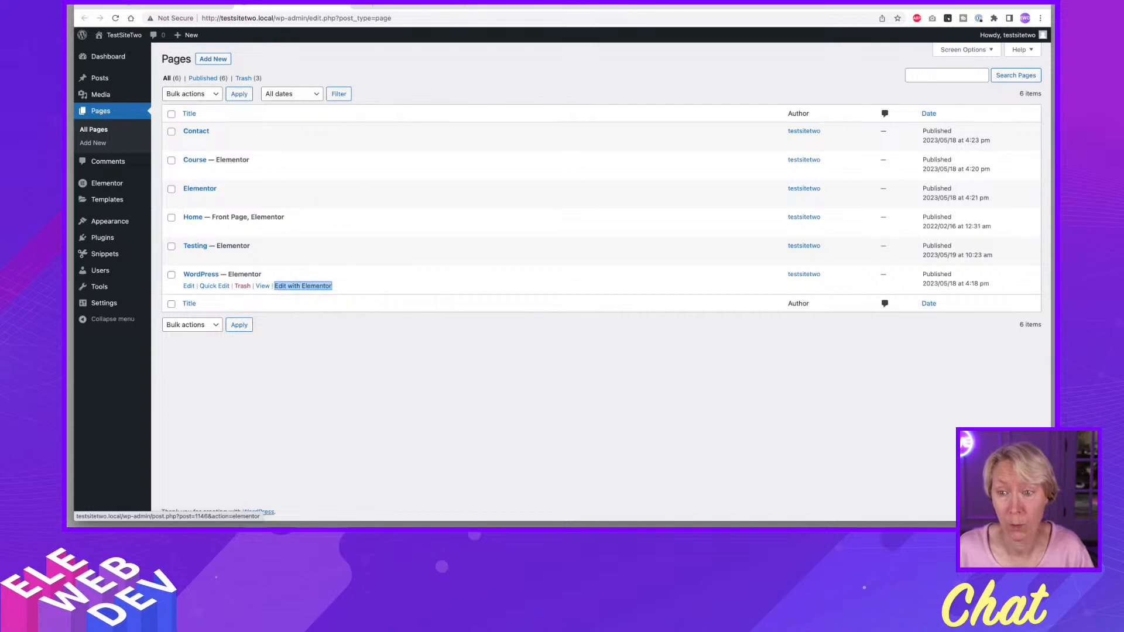
click(398, 5)
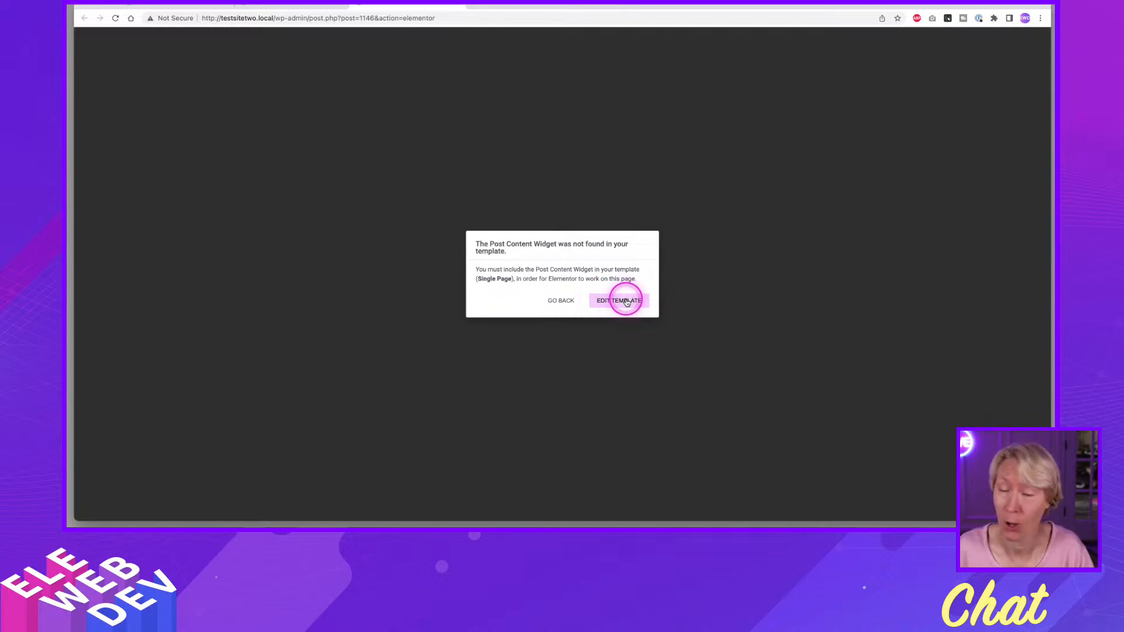
Open the Single Page template for editing and set the title bar container's padding to 20 px top and bottom, 0 left and right.
click(626, 302)
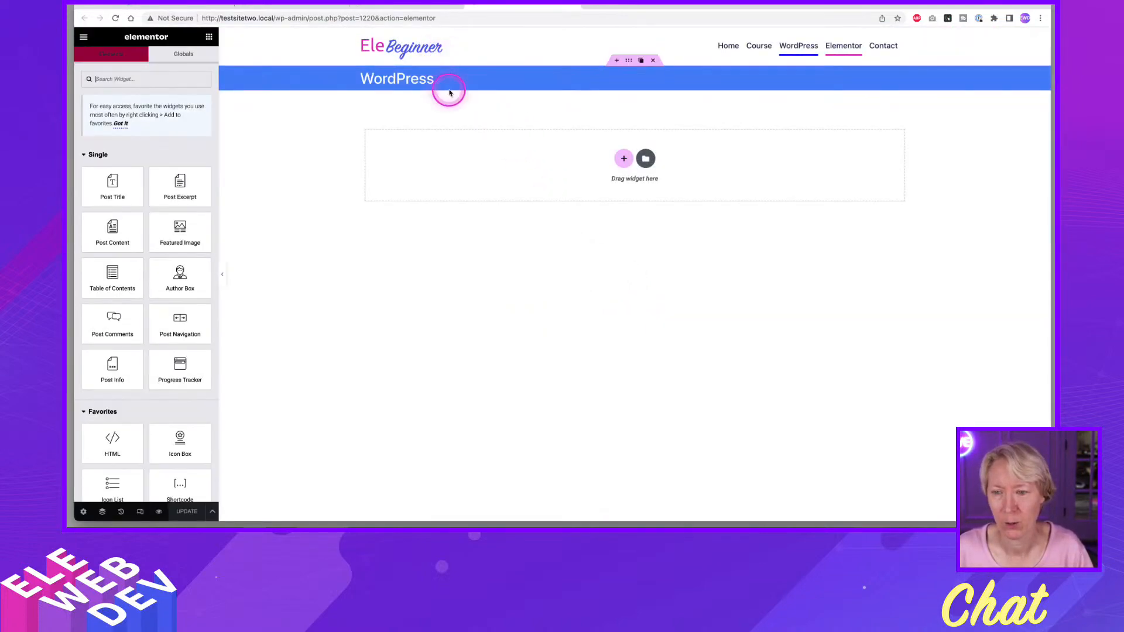
right_click(630, 61)
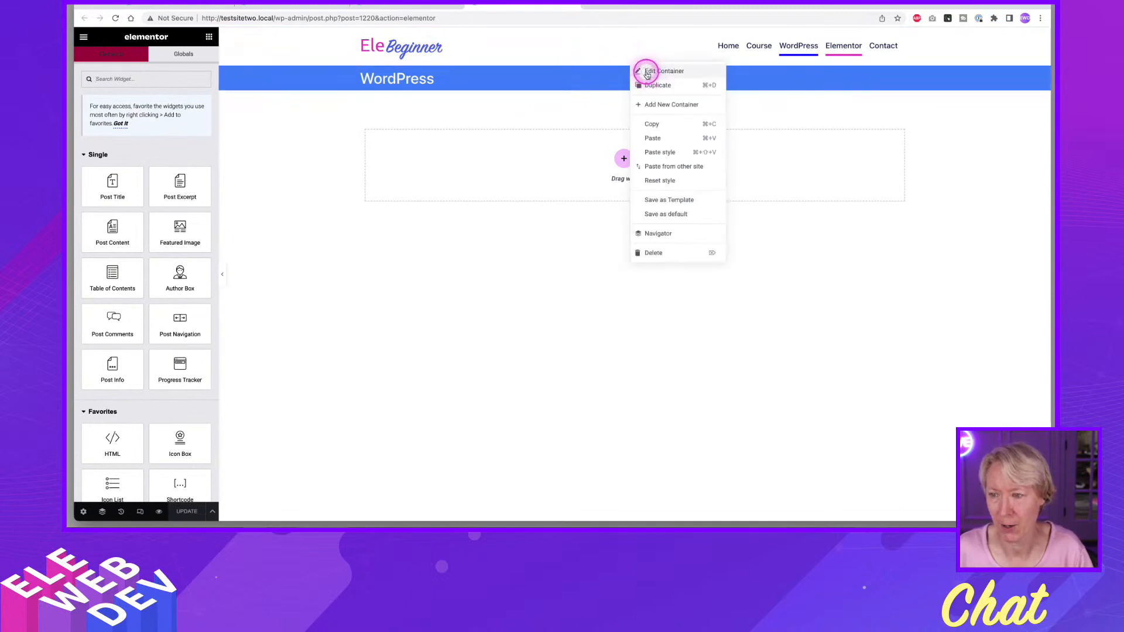
click(644, 73)
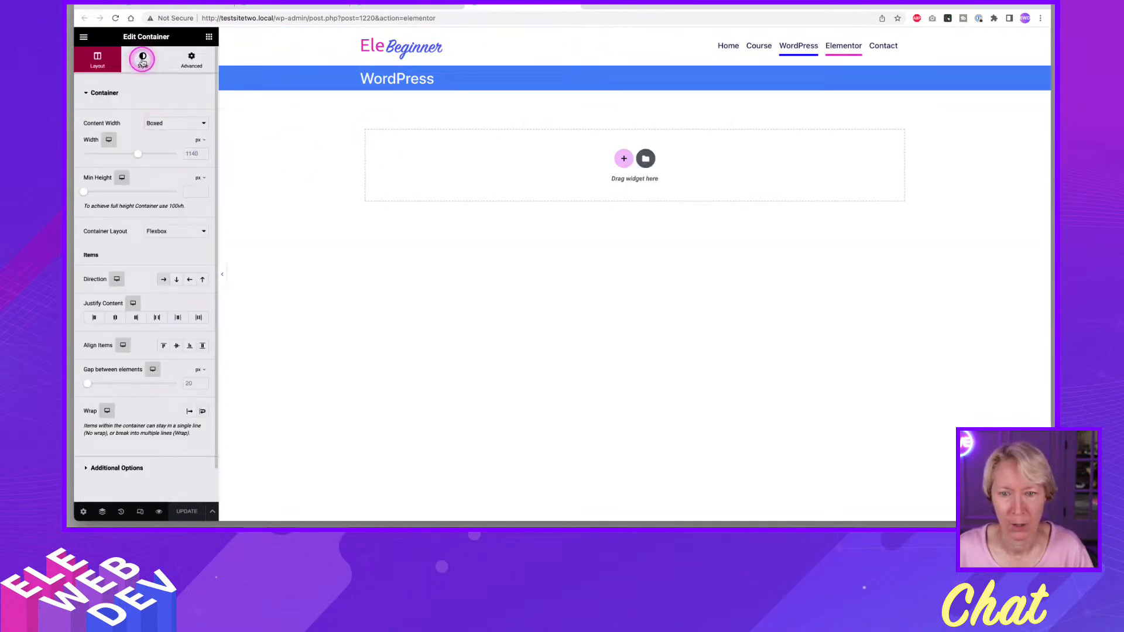
click(142, 58)
click(189, 55)
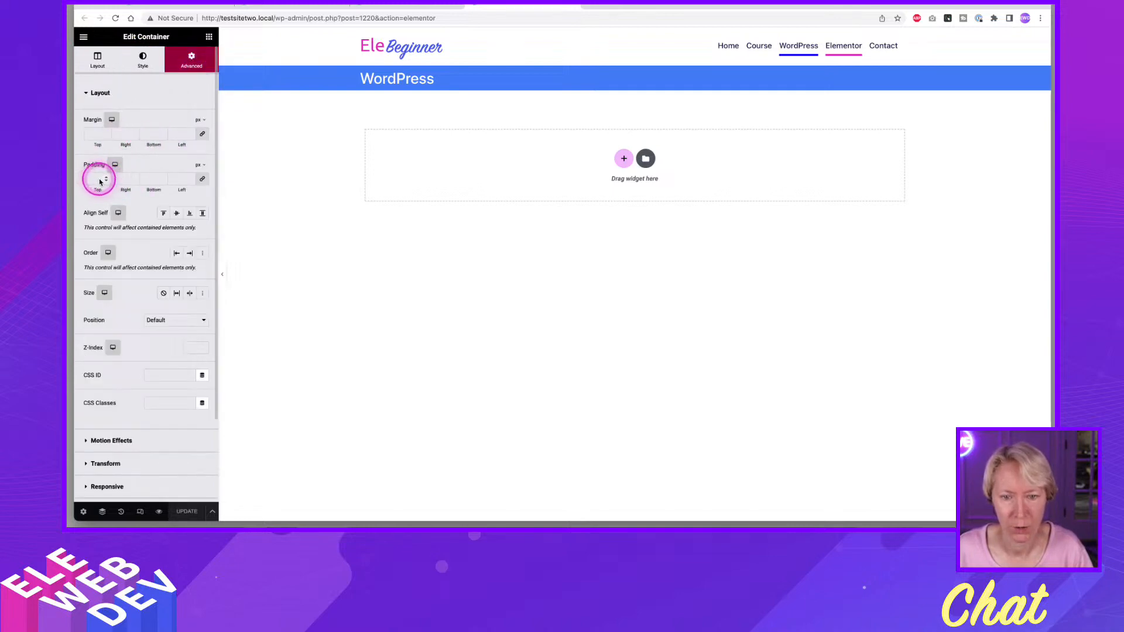
click(101, 181)
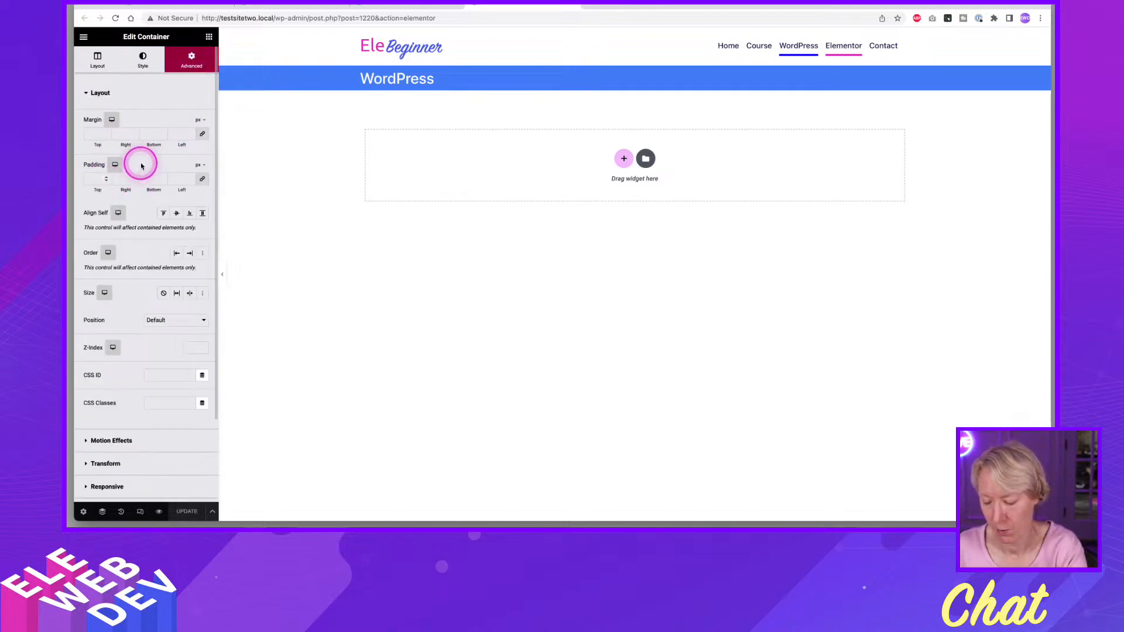
text(20)
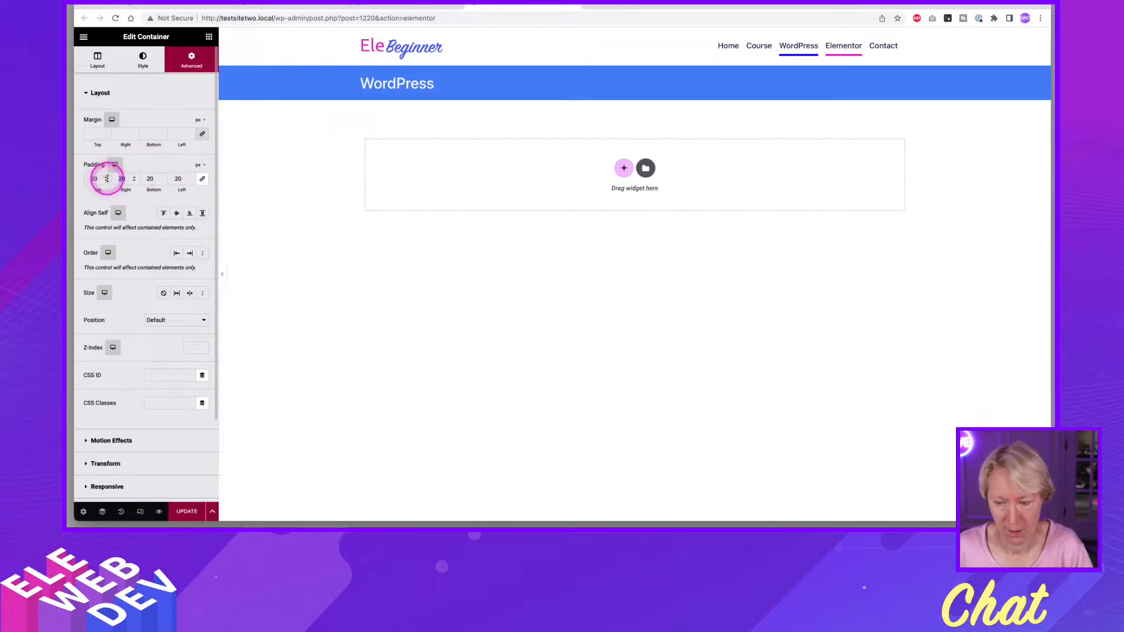
text(0)
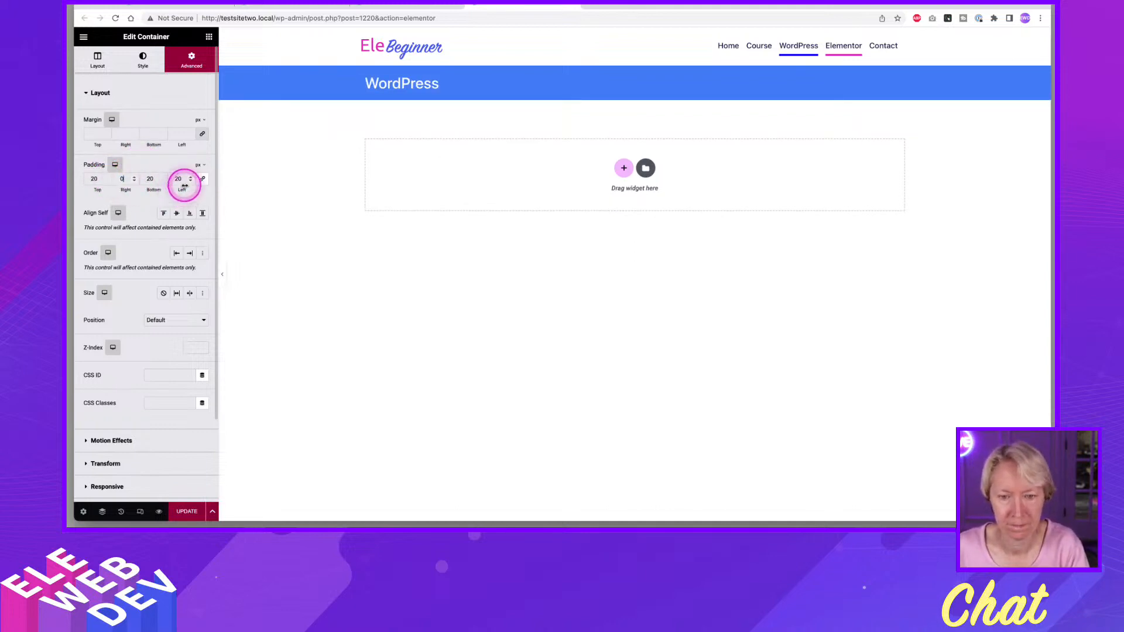
double_click(181, 179)
text(0)
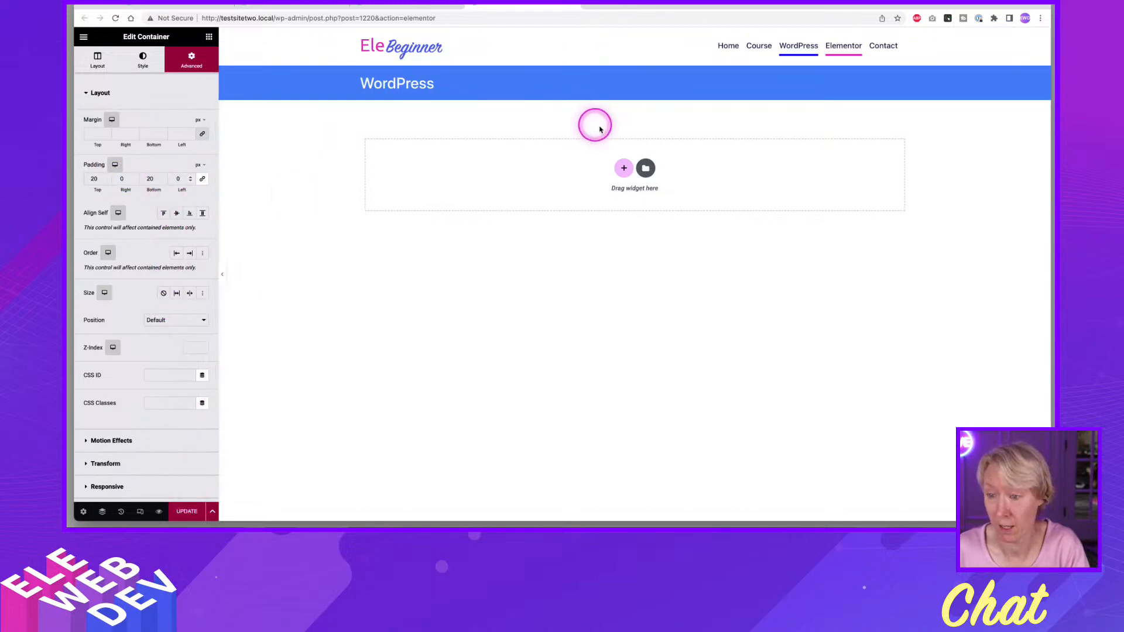
Add a single row-direction container below the title bar and set its content width to Full Width.
click(624, 169)
click(606, 184)
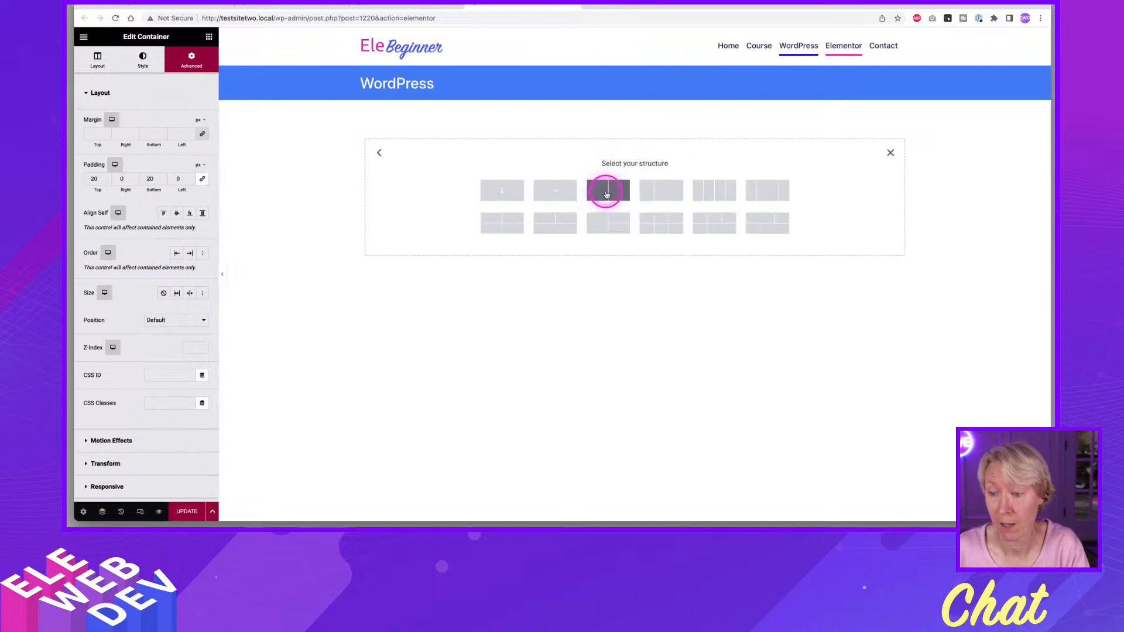
click(555, 190)
right_click(628, 94)
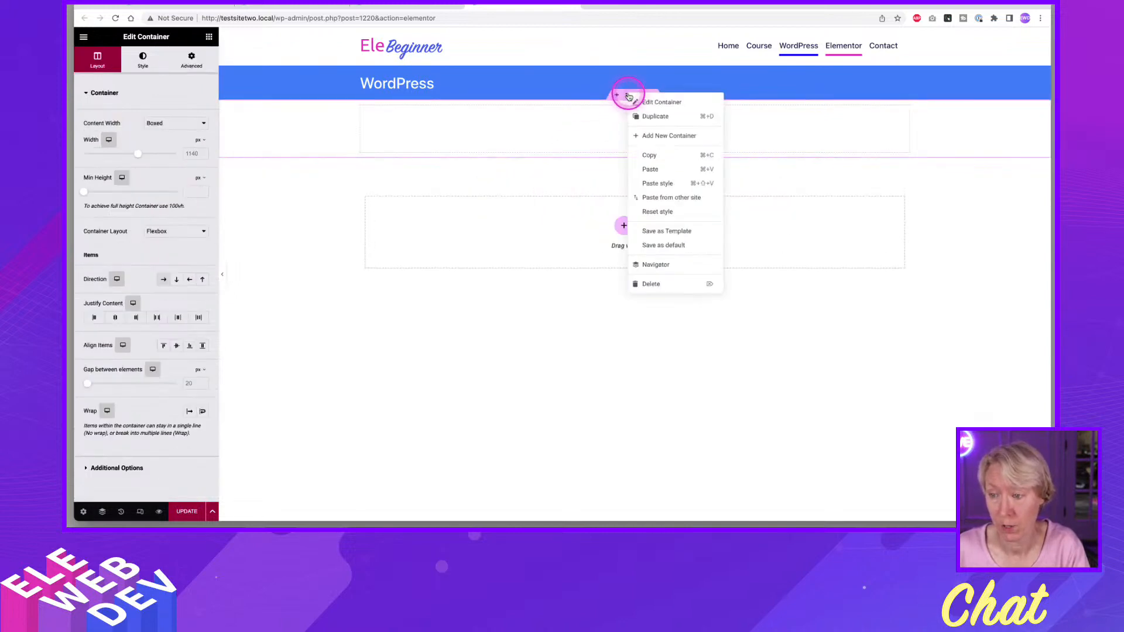
click(647, 103)
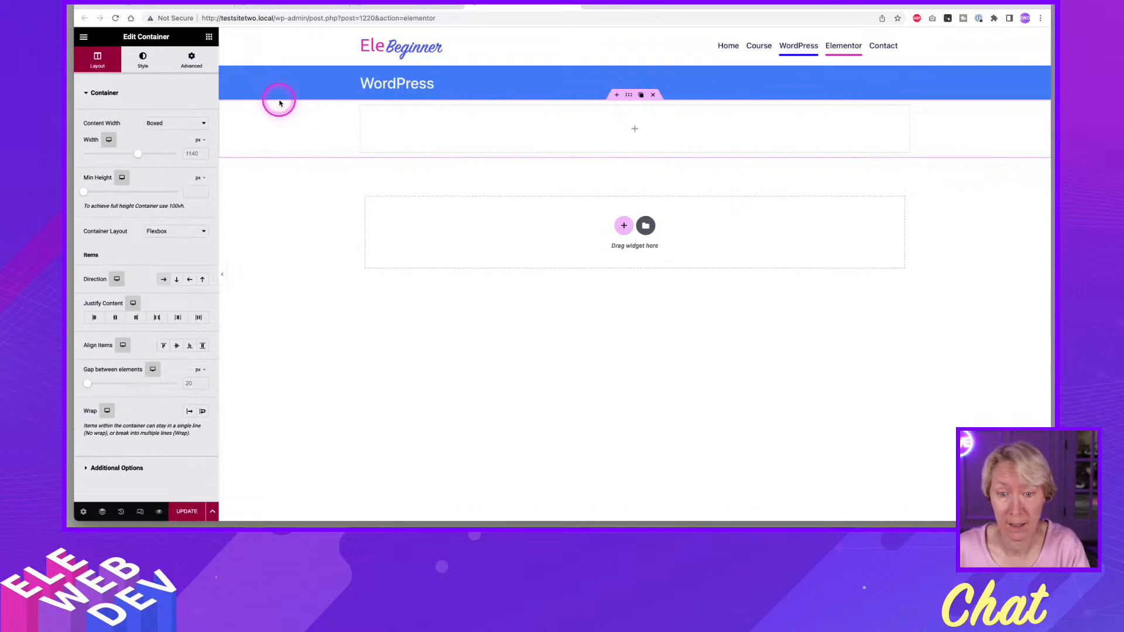
click(158, 124)
click(165, 133)
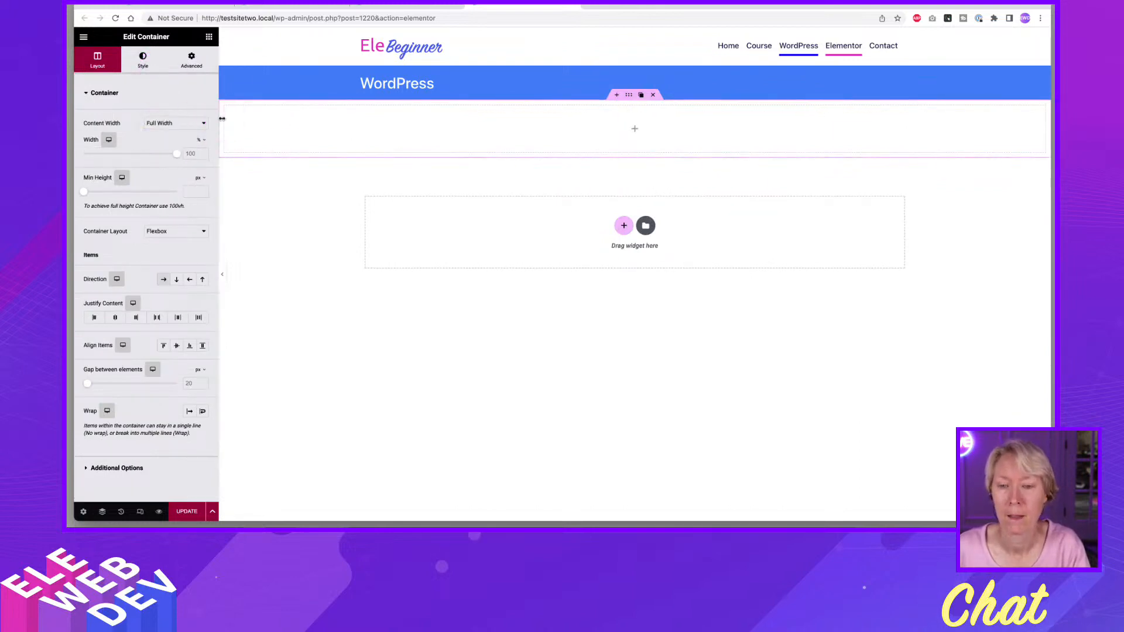
Set the new full-width container's padding to 0 on all sides and place the Post Content widget in it.
right_click(630, 95)
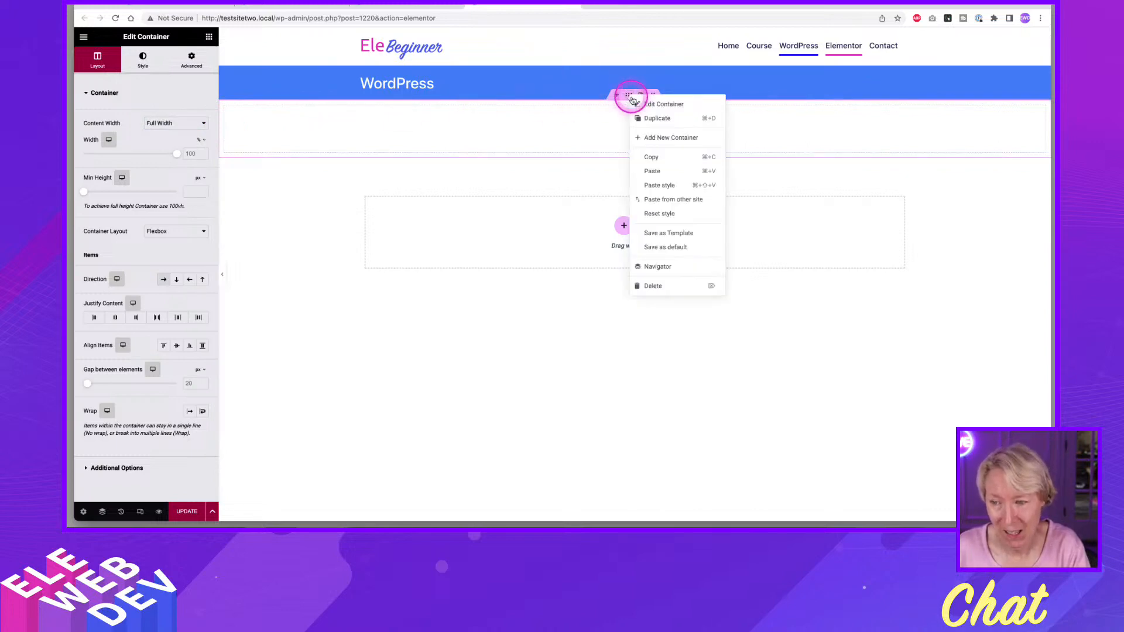
click(646, 103)
click(191, 60)
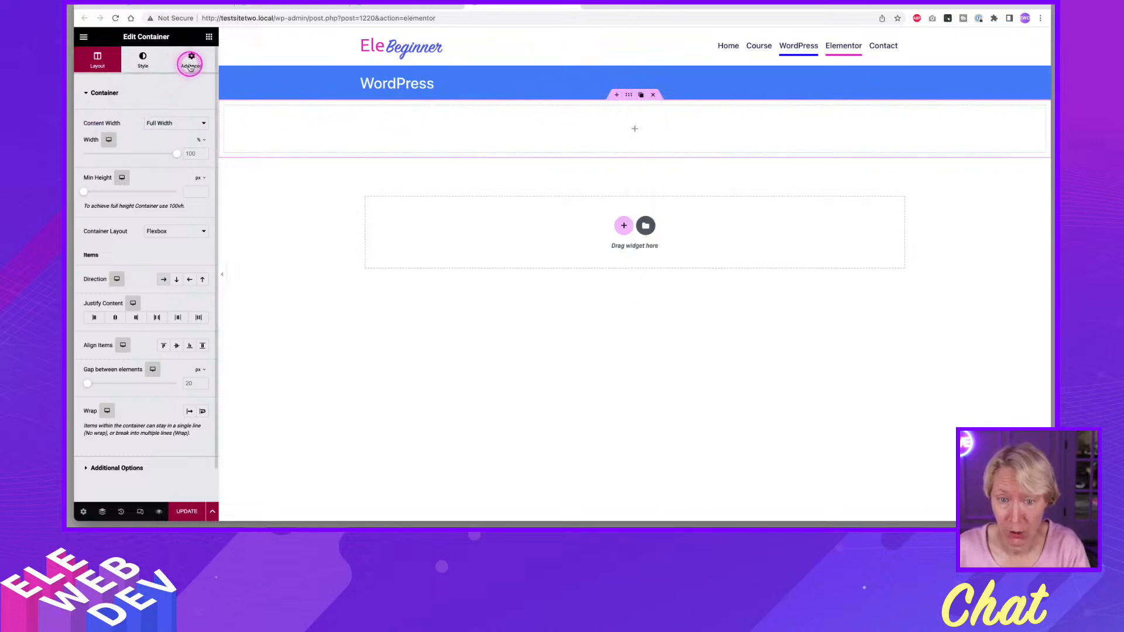
click(89, 181)
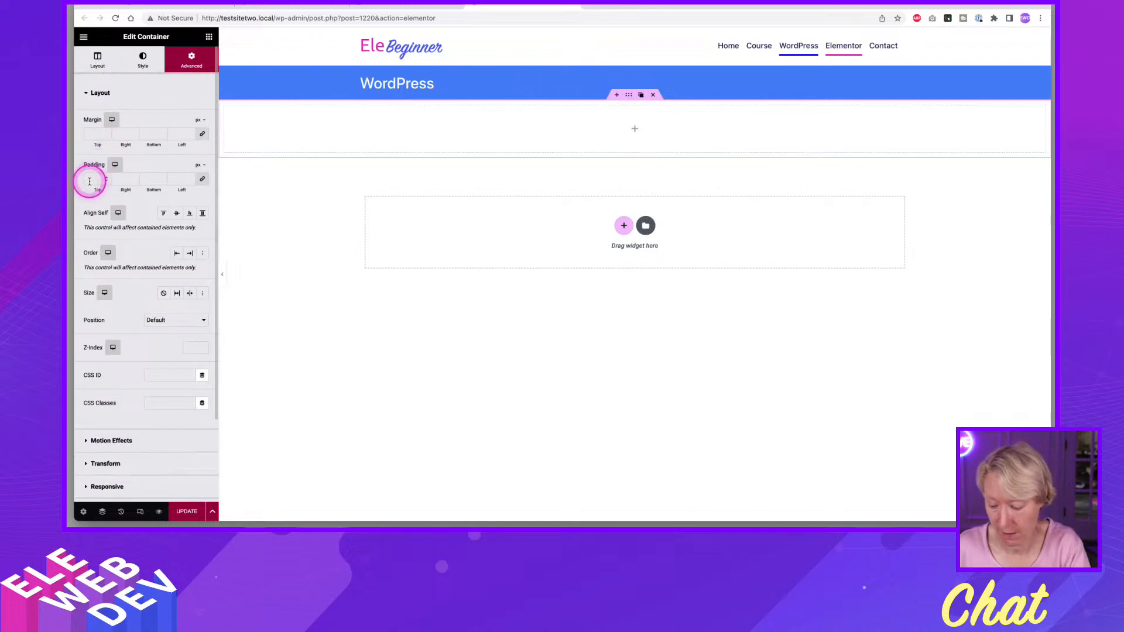
text(0)
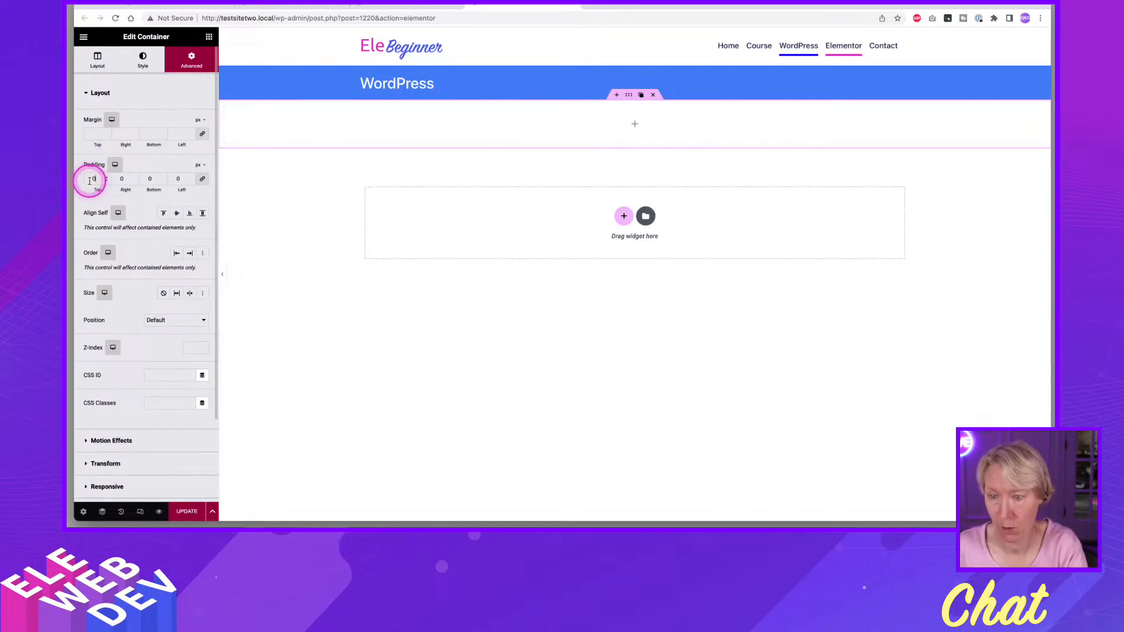
click(209, 37)
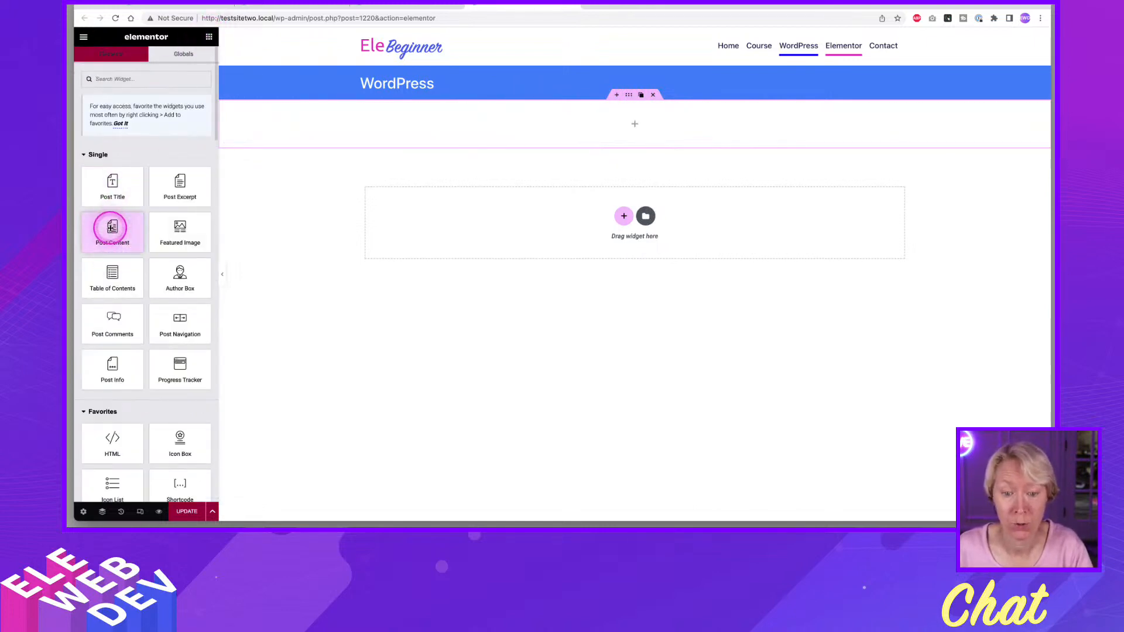
drag(112, 231, 450, 123)
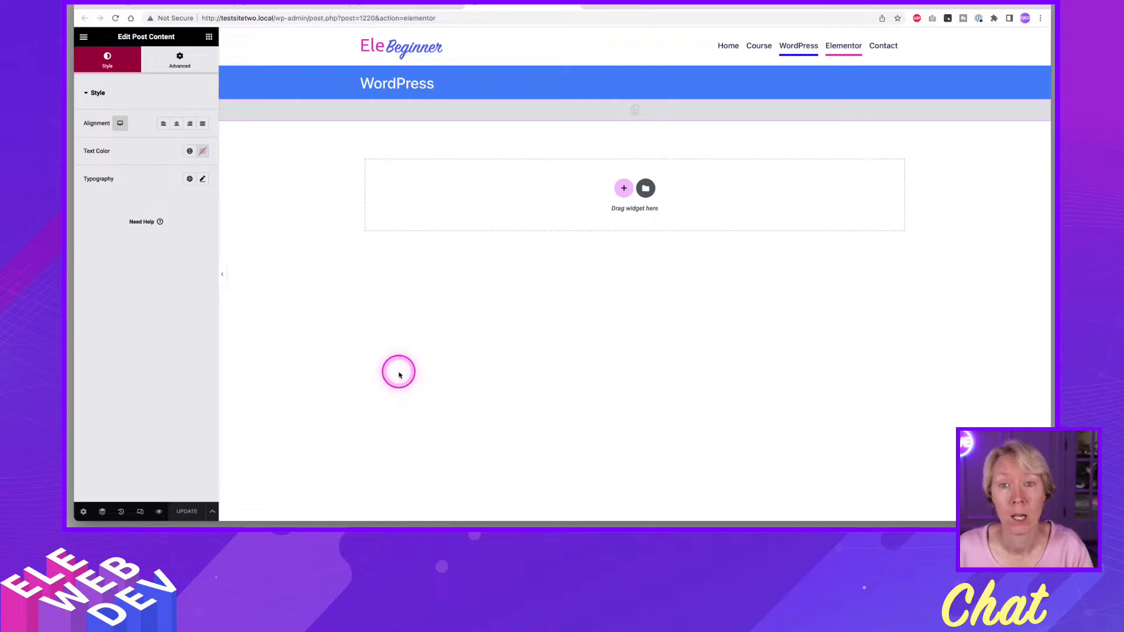
Review the Single Page template's display conditions, and save and close them.
click(212, 511)
click(152, 467)
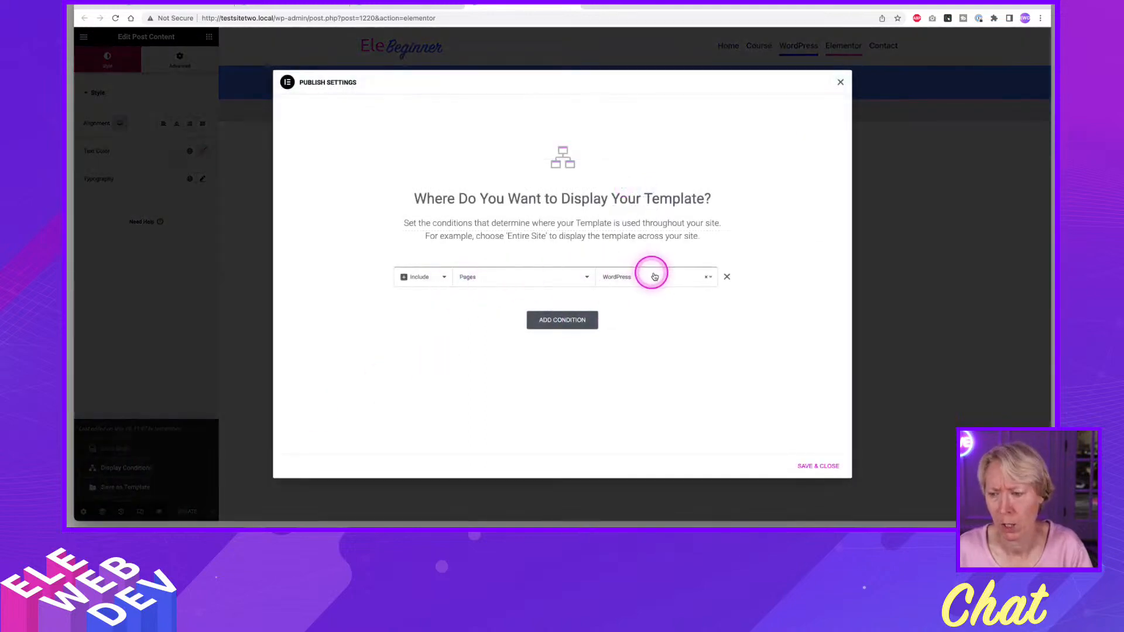
click(818, 467)
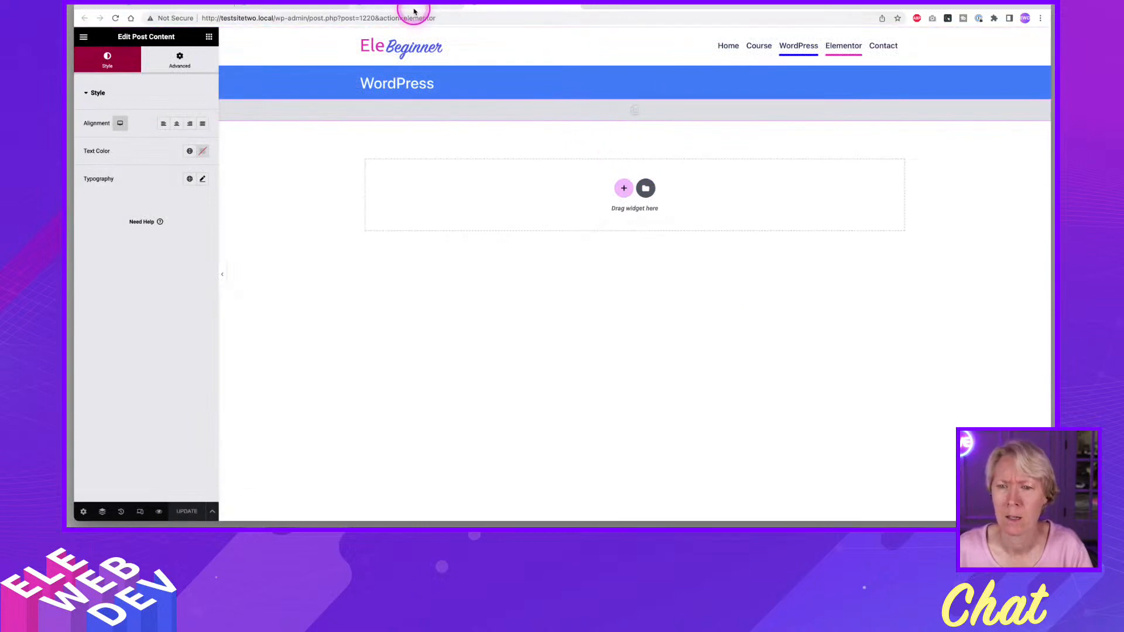
Return to the list of all pages and open the WordPress page with Elementor in a new browser tab.
click(307, 7)
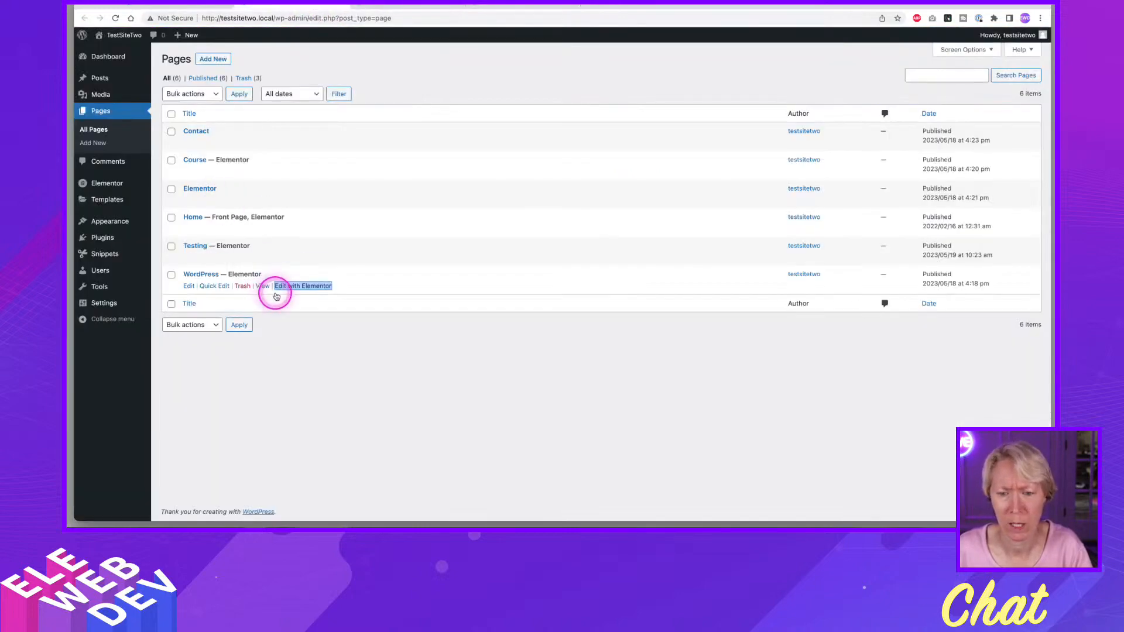
click(403, 6)
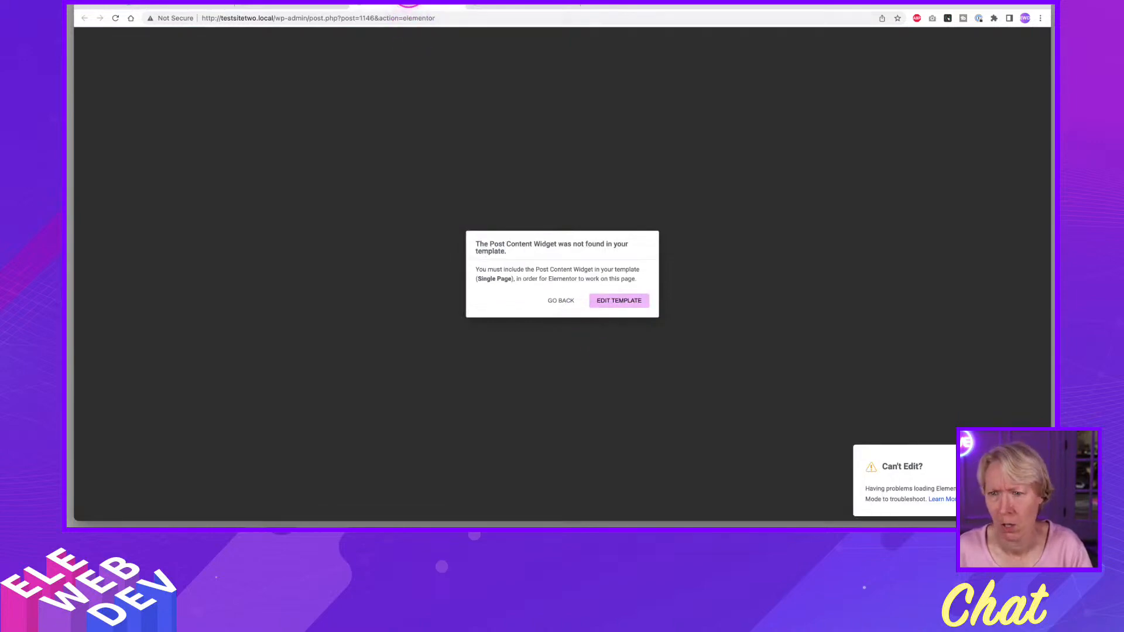
click(459, 6)
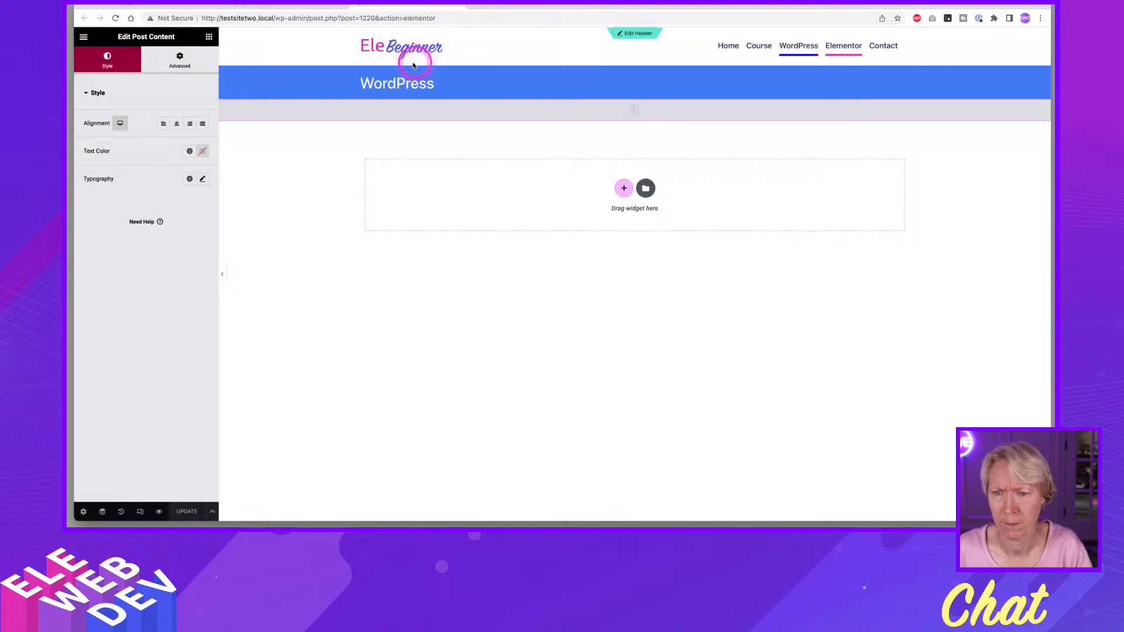
click(289, 7)
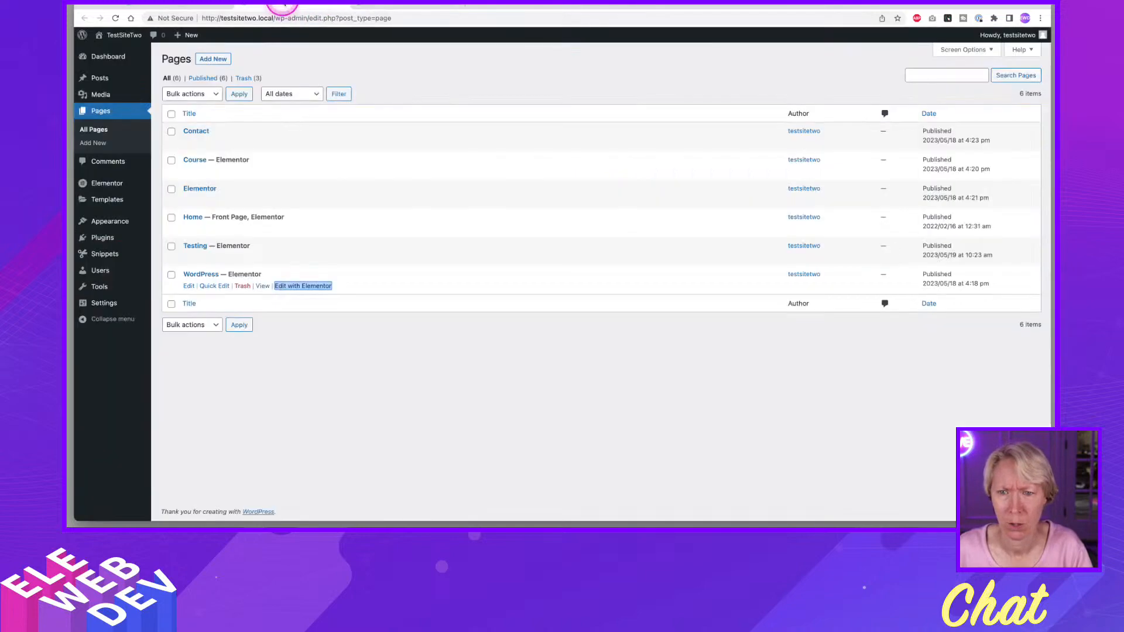
right_click(301, 286)
click(371, 293)
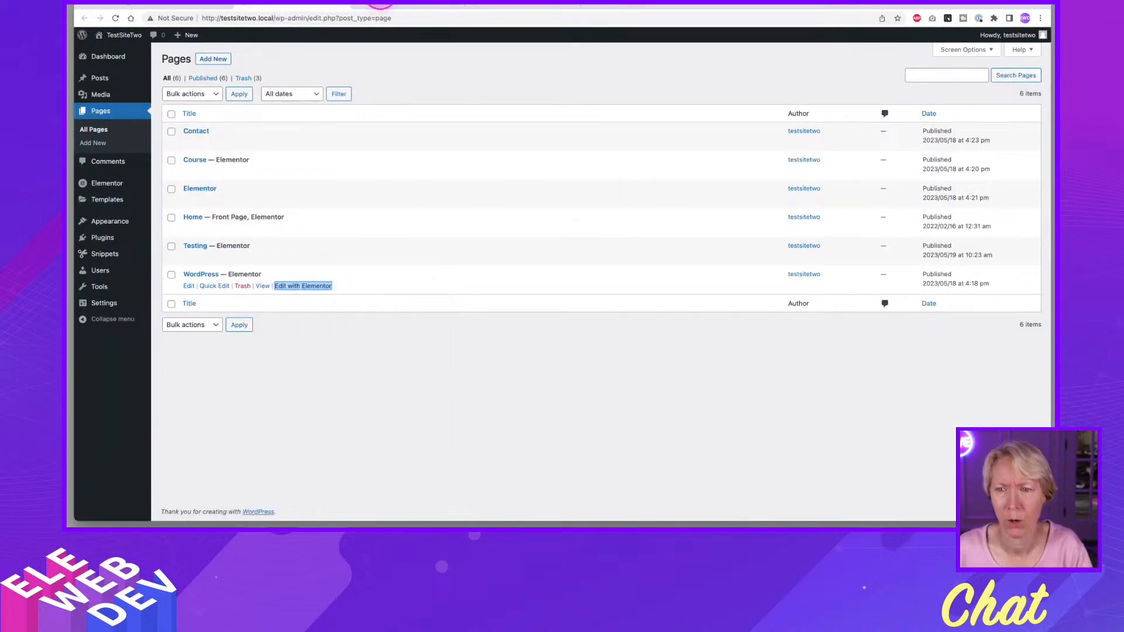
click(388, 6)
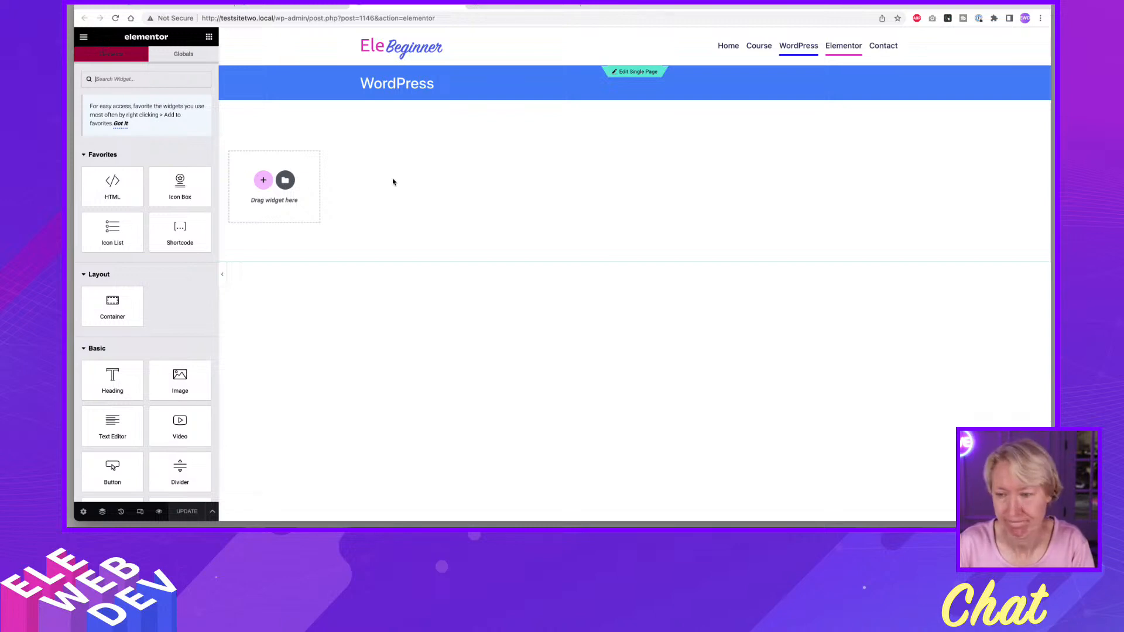
click(392, 182)
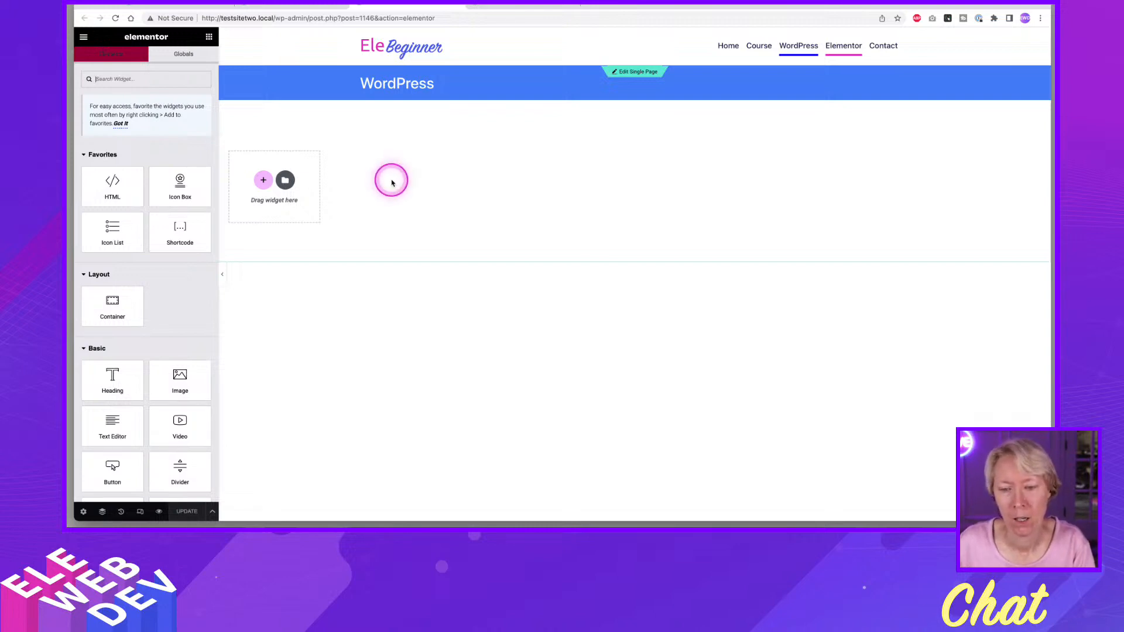
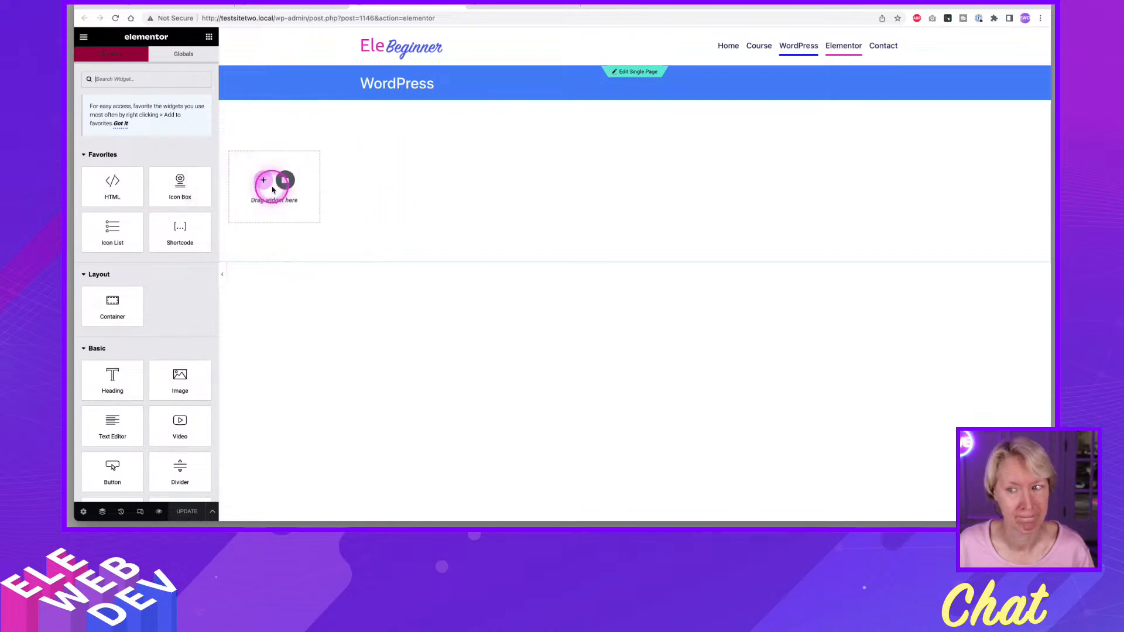
In the Single Page template, set the width of the container holding Post Content to 100% and update the template.
click(527, 5)
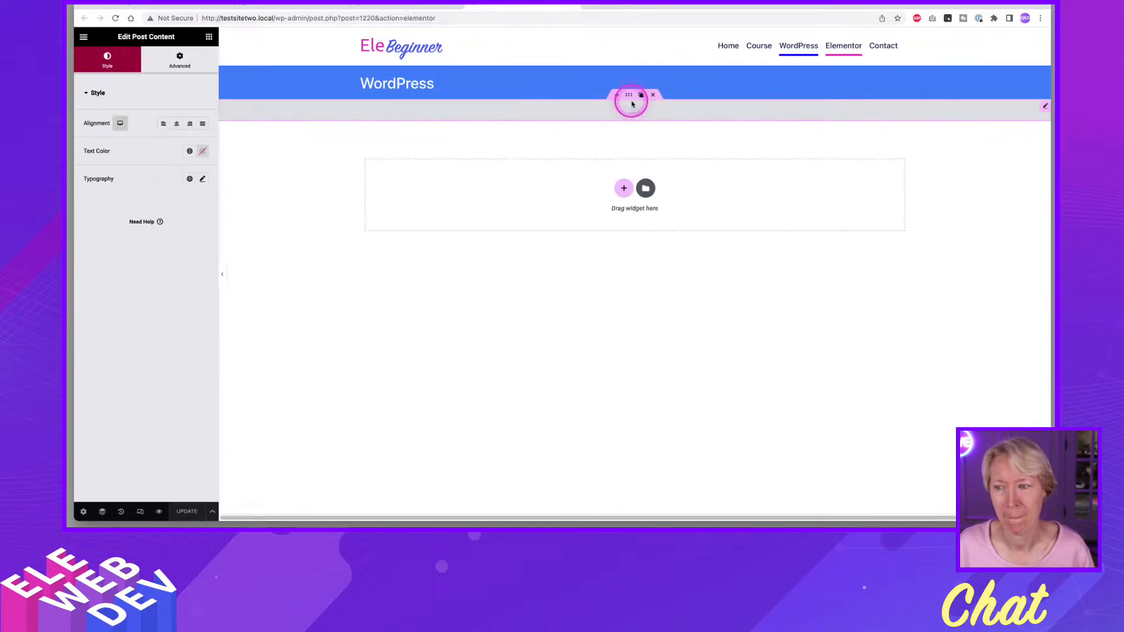
right_click(630, 96)
click(646, 105)
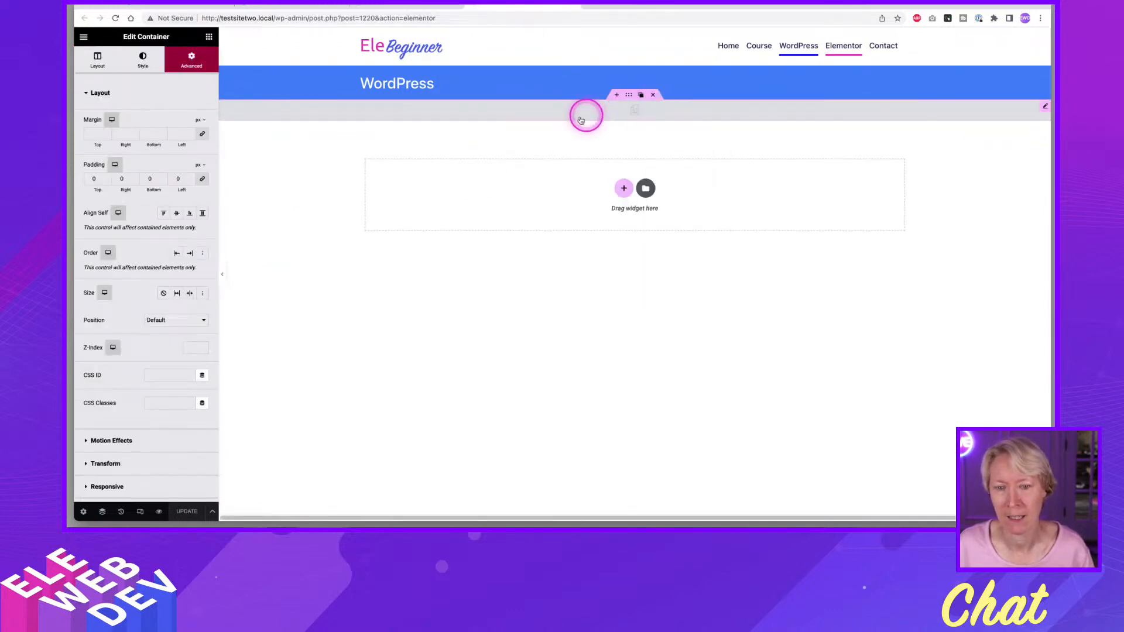
click(98, 59)
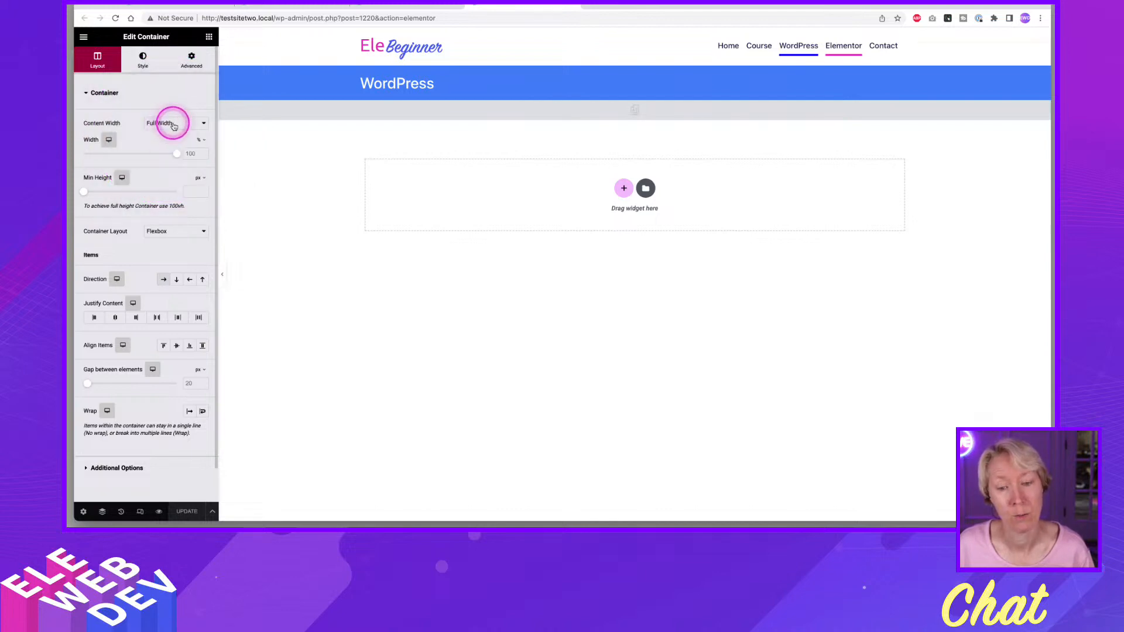
mouse_move(177, 153)
mouse_down()
mouse_move(82, 156)
mouse_move(195, 155)
mouse_up()
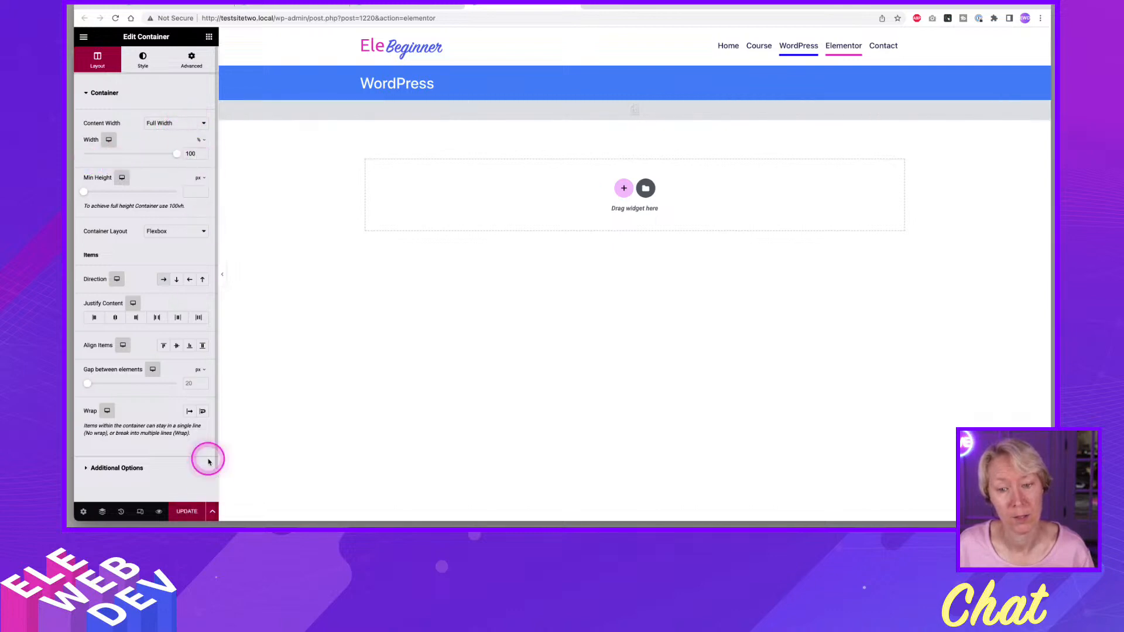
click(187, 511)
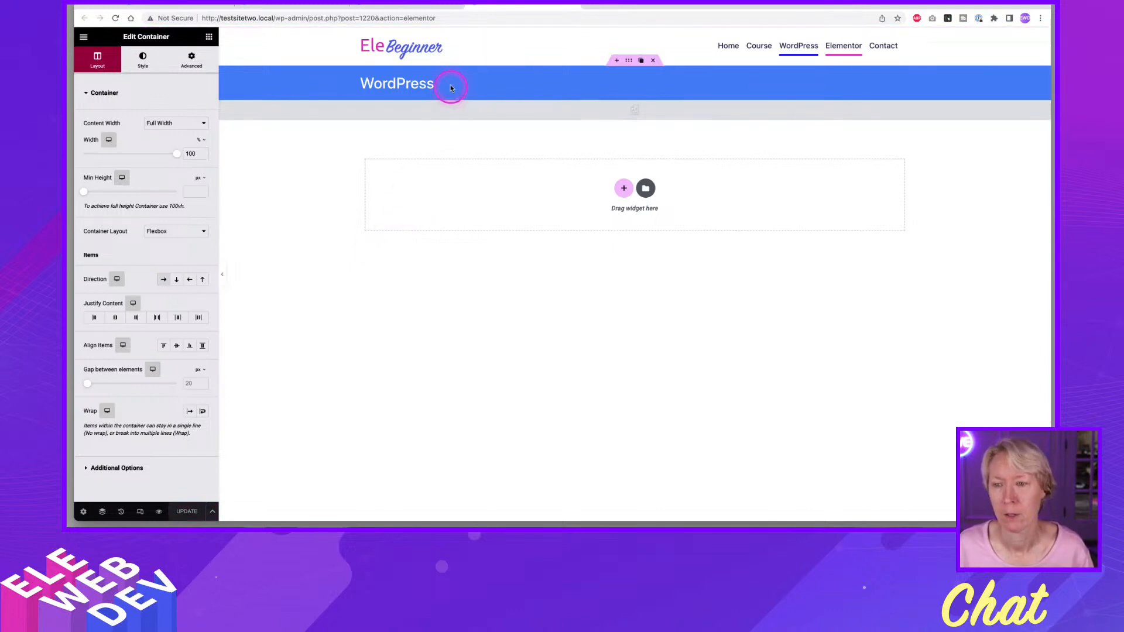
Reload the WordPress page's Elementor editor, add a single row-direction container to the page and set its content width to Full Width.
click(423, 4)
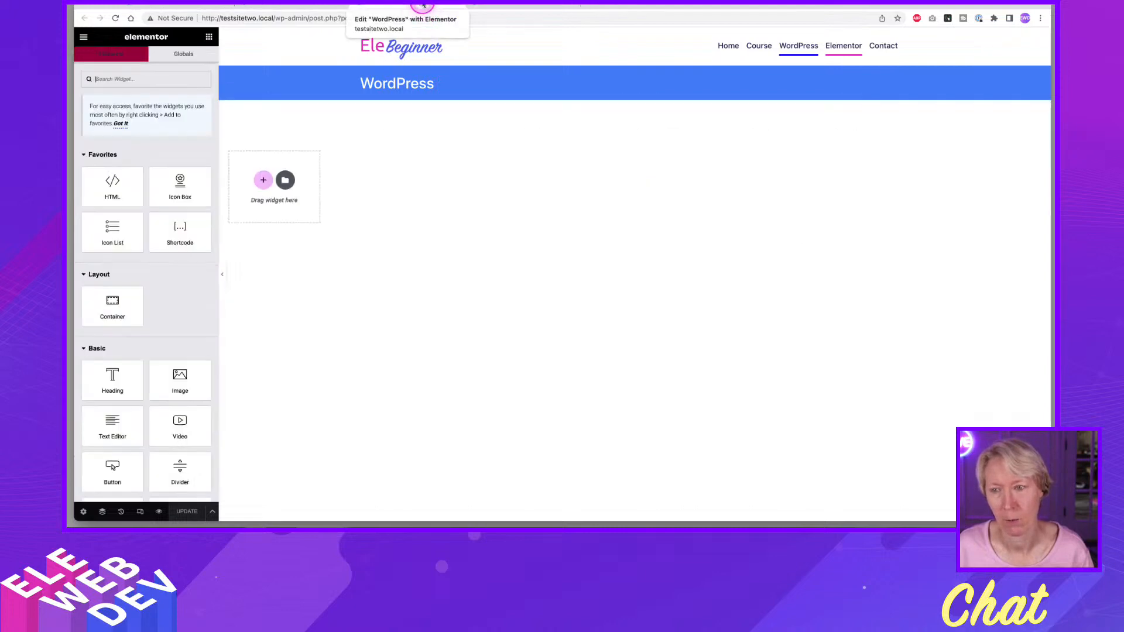
key(super+r)
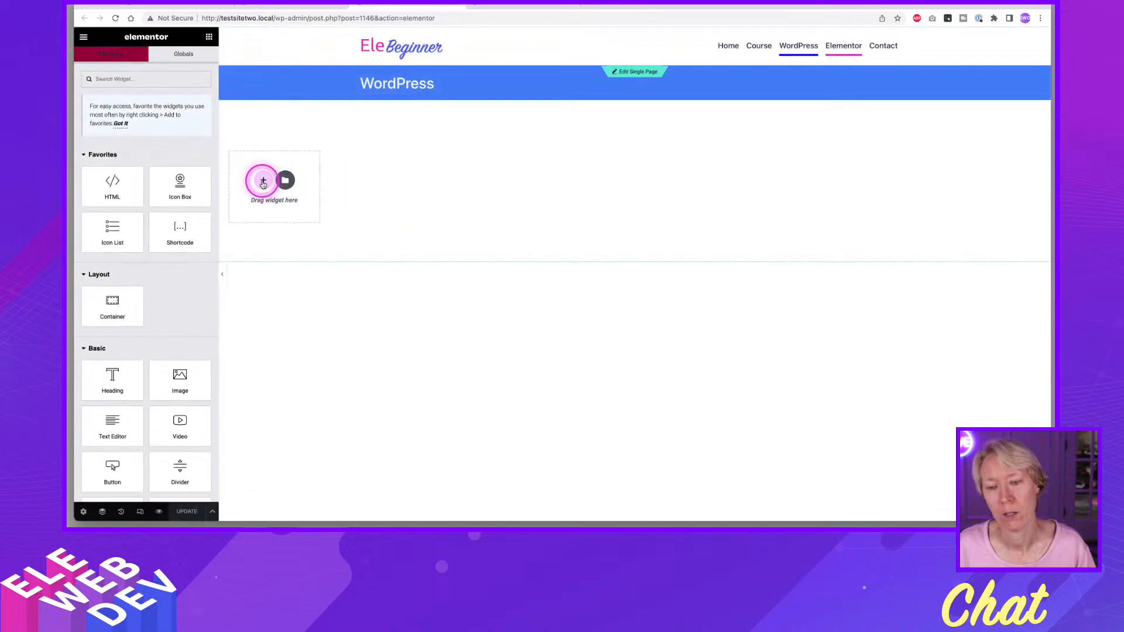
click(263, 180)
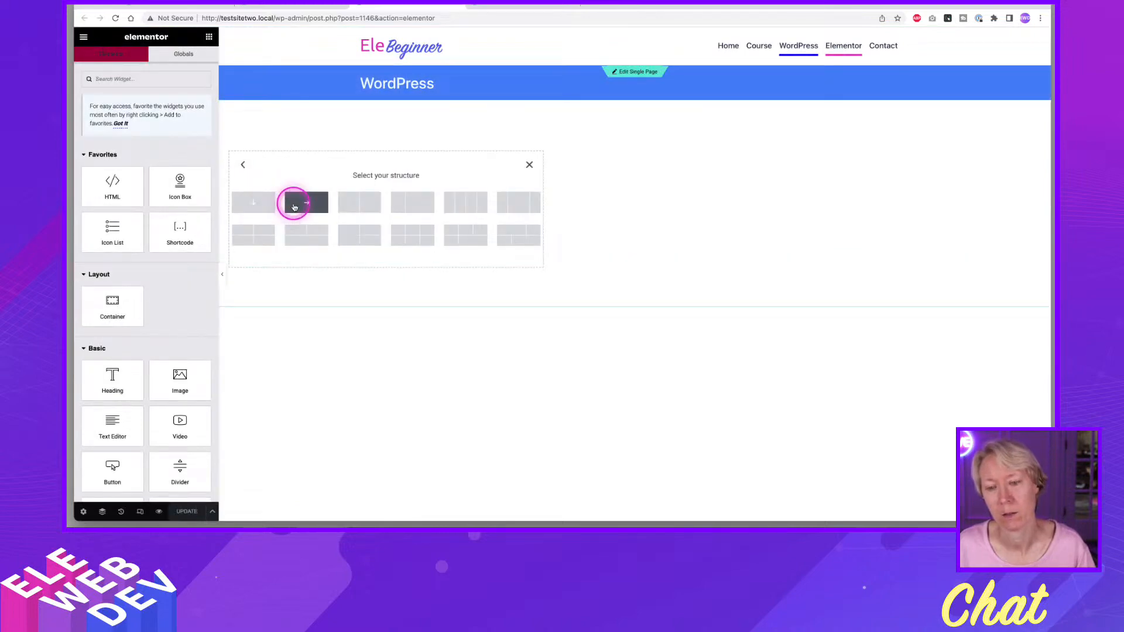
click(295, 206)
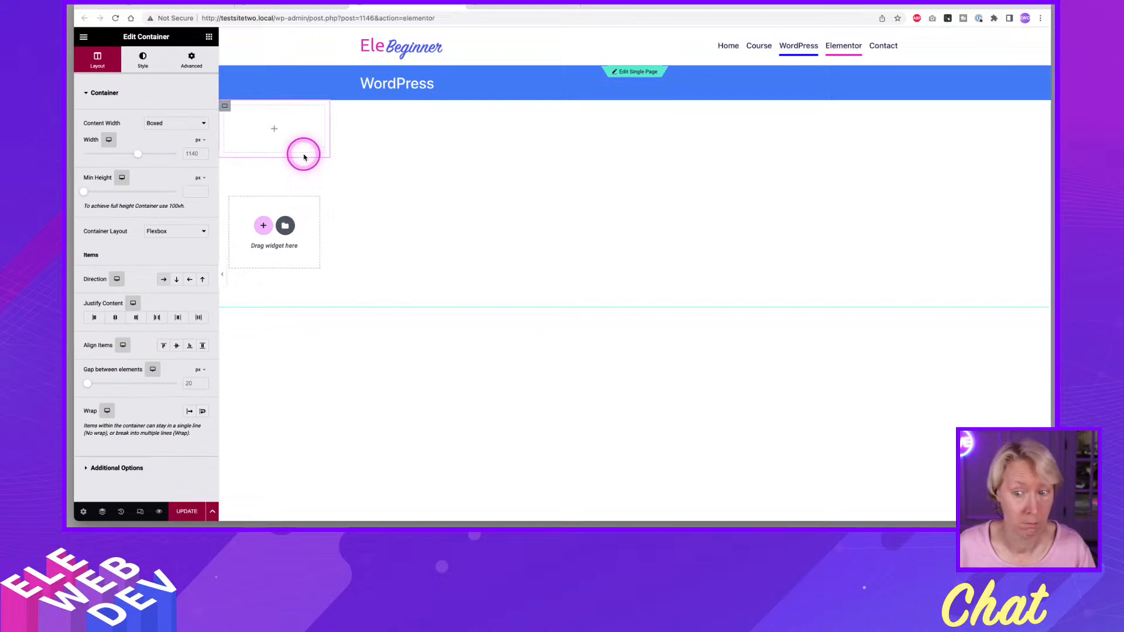
right_click(224, 109)
click(240, 114)
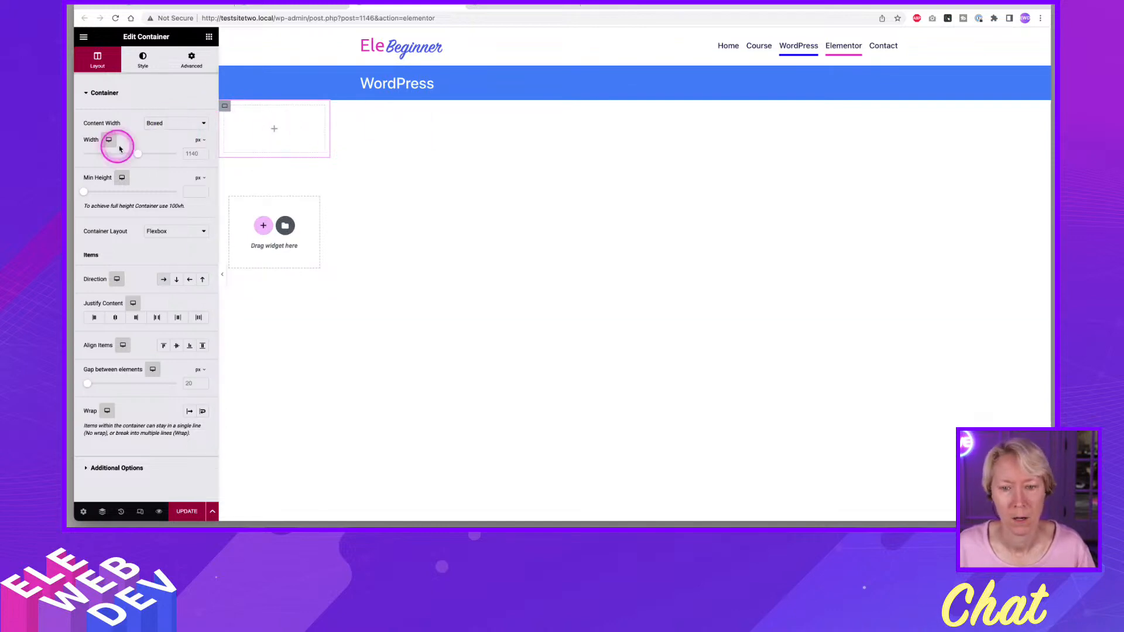
click(155, 123)
click(159, 131)
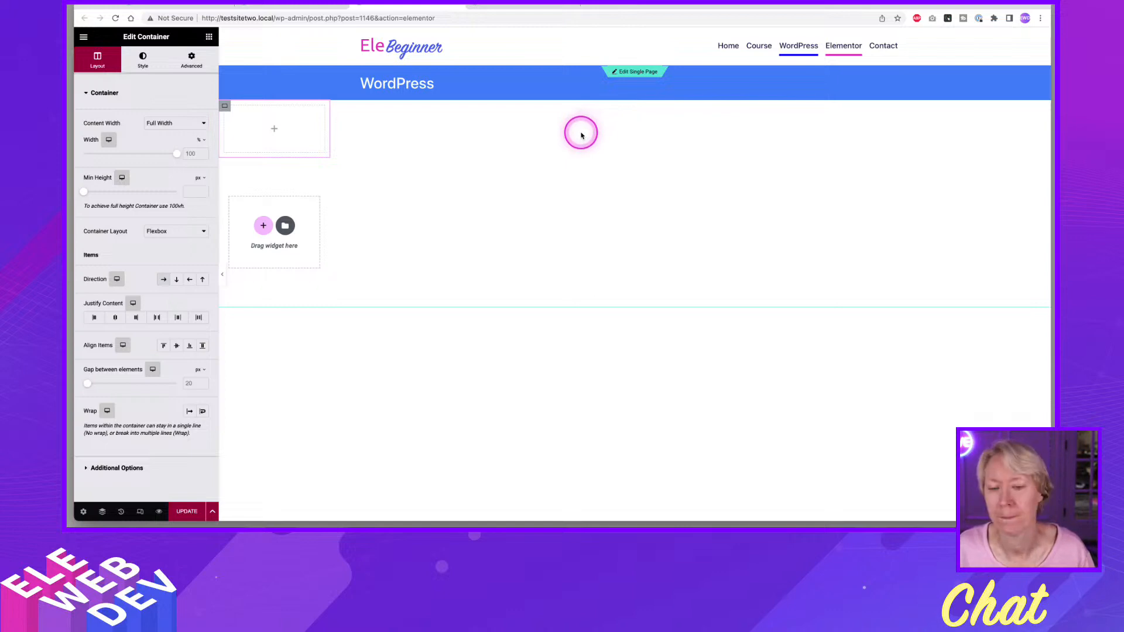
Delete the container holding Post Content from the Single Page template and update the template.
click(523, 5)
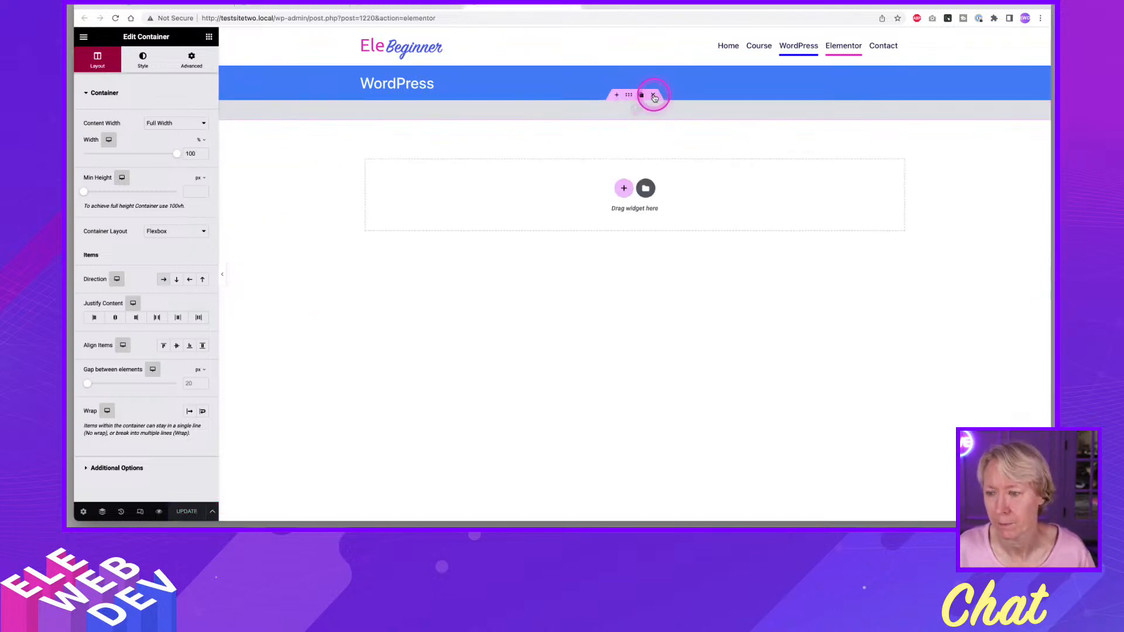
click(653, 94)
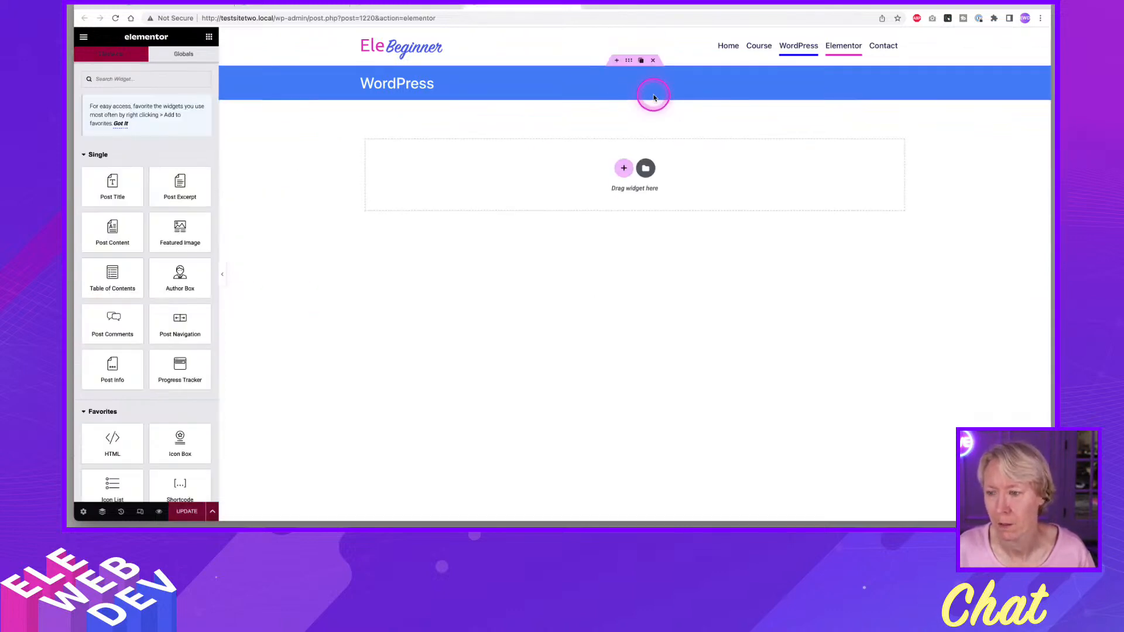
click(187, 511)
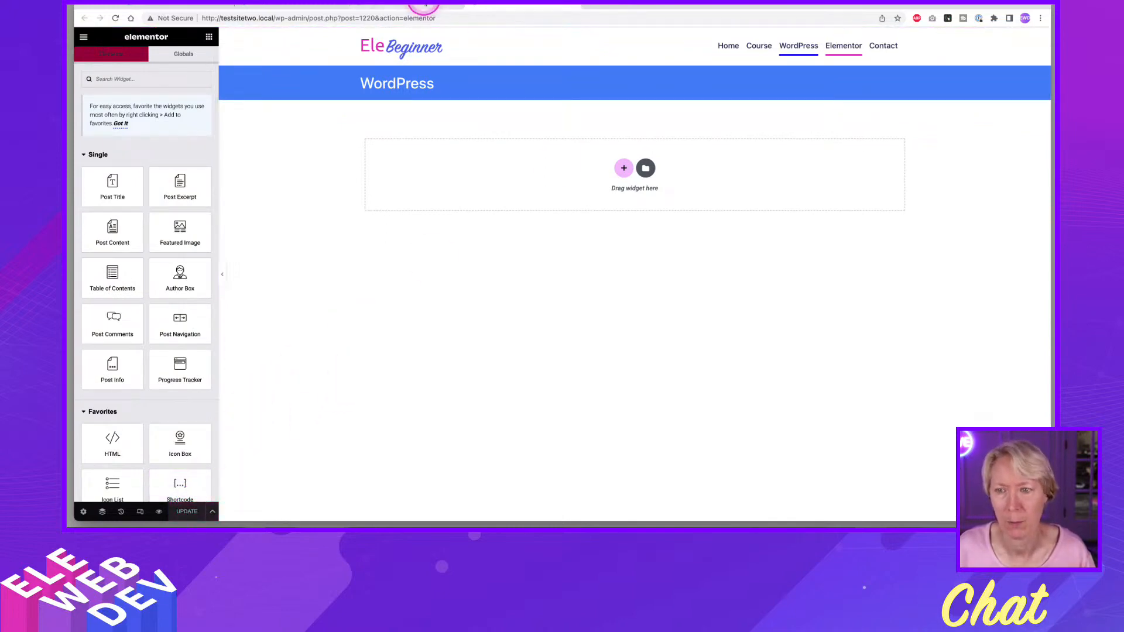
Update the WordPress page with its new container and return to the list of all pages.
click(416, 12)
click(183, 511)
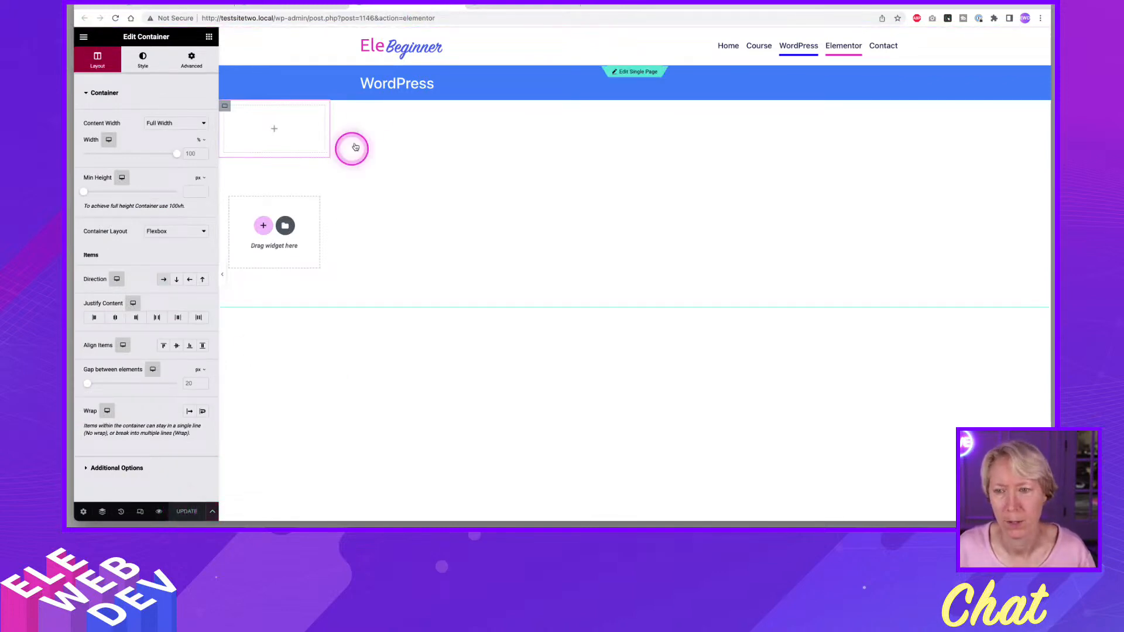
click(456, 6)
click(337, 8)
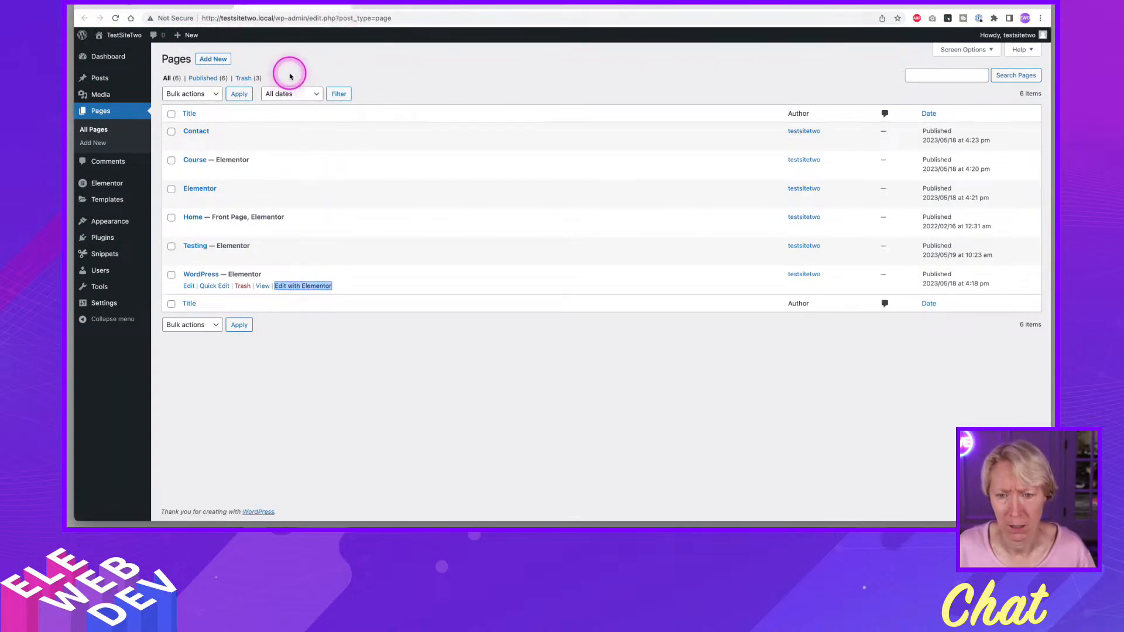
Find the Theme Builder with Elementor's Finder and open the site part Elementor Single Page #1220.
key(ctrl+e)
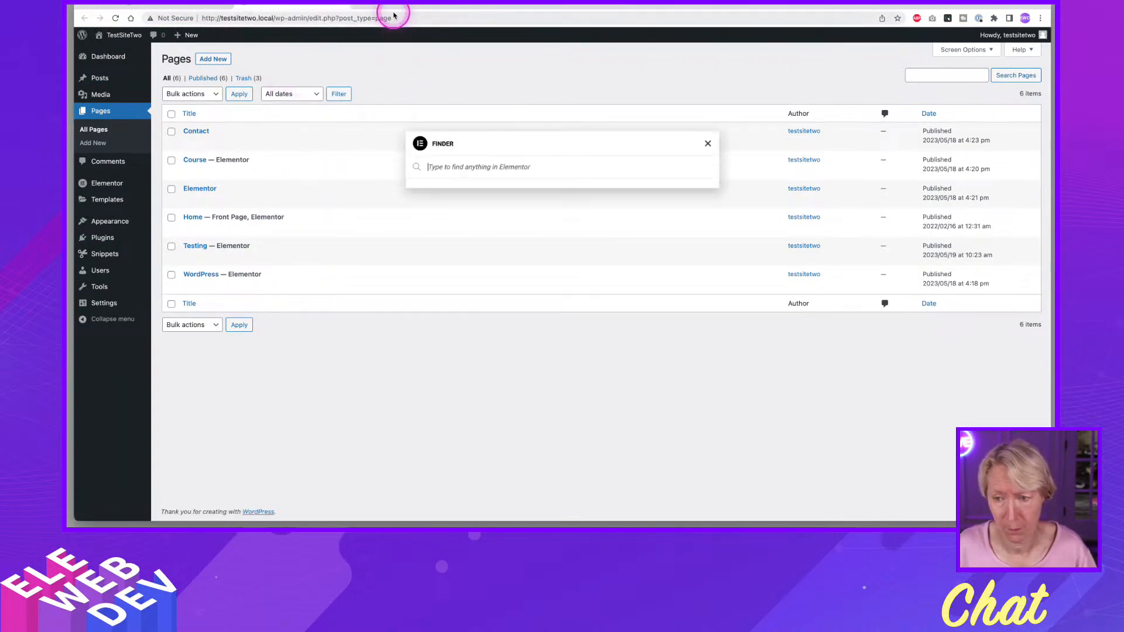
text(the)
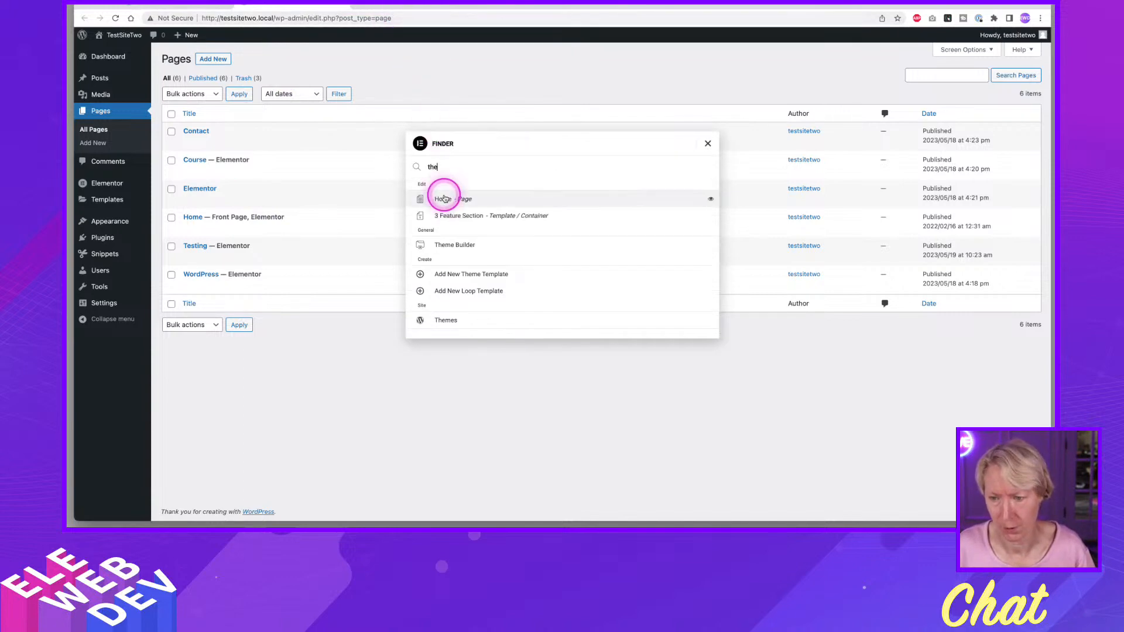
click(458, 231)
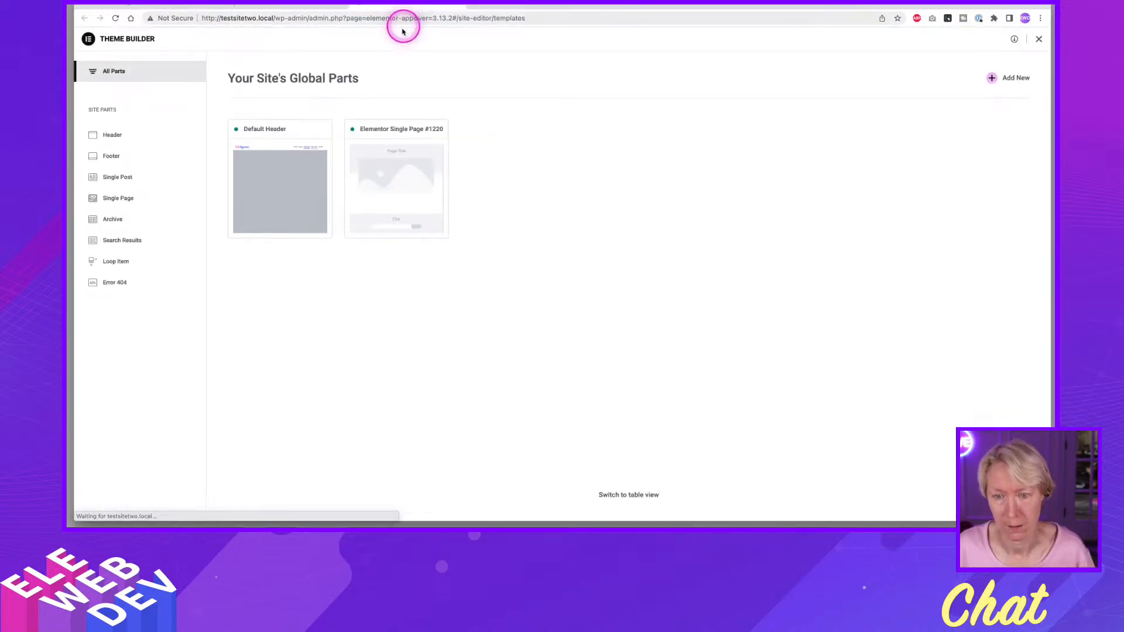
mouse_move(406, 169)
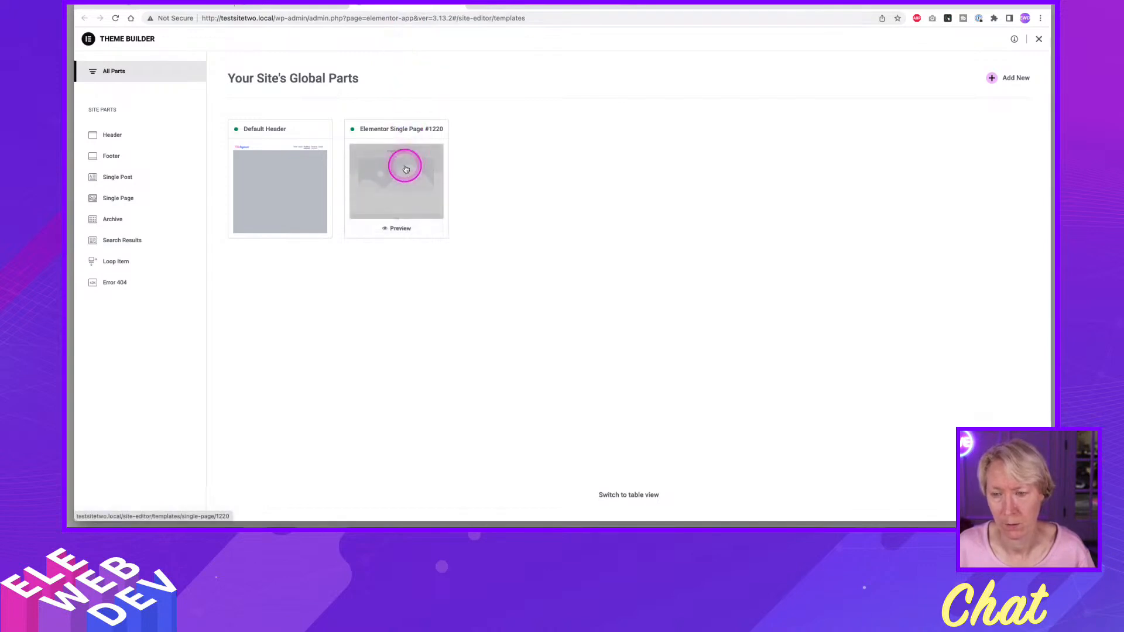
click(406, 169)
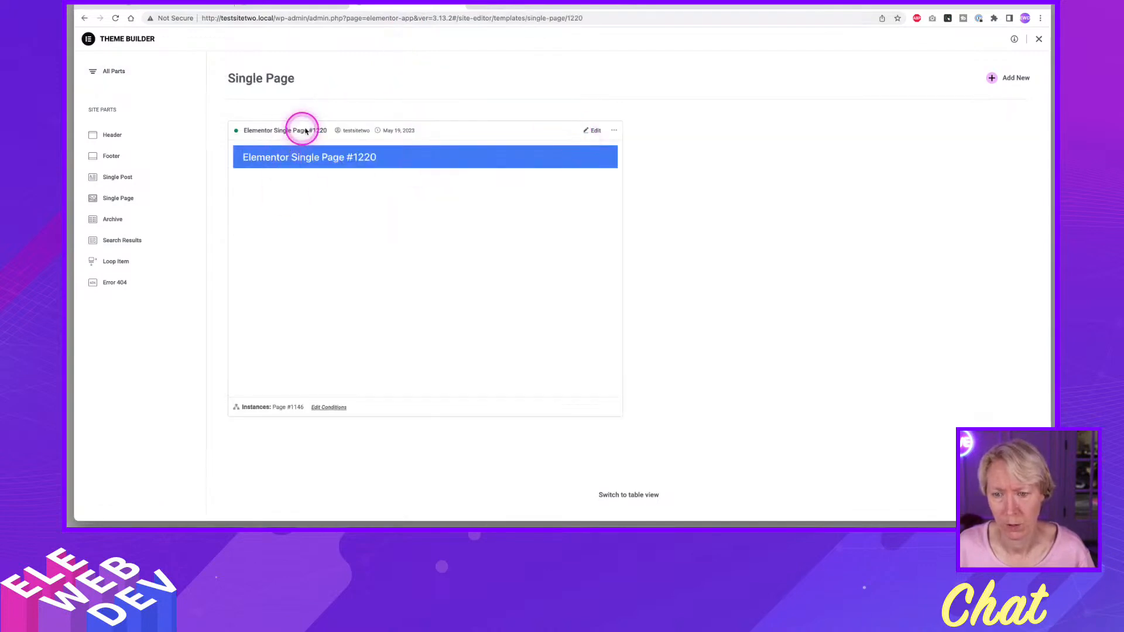
Rename the Single Page site part as "Wordpress Single Page Template".
click(613, 130)
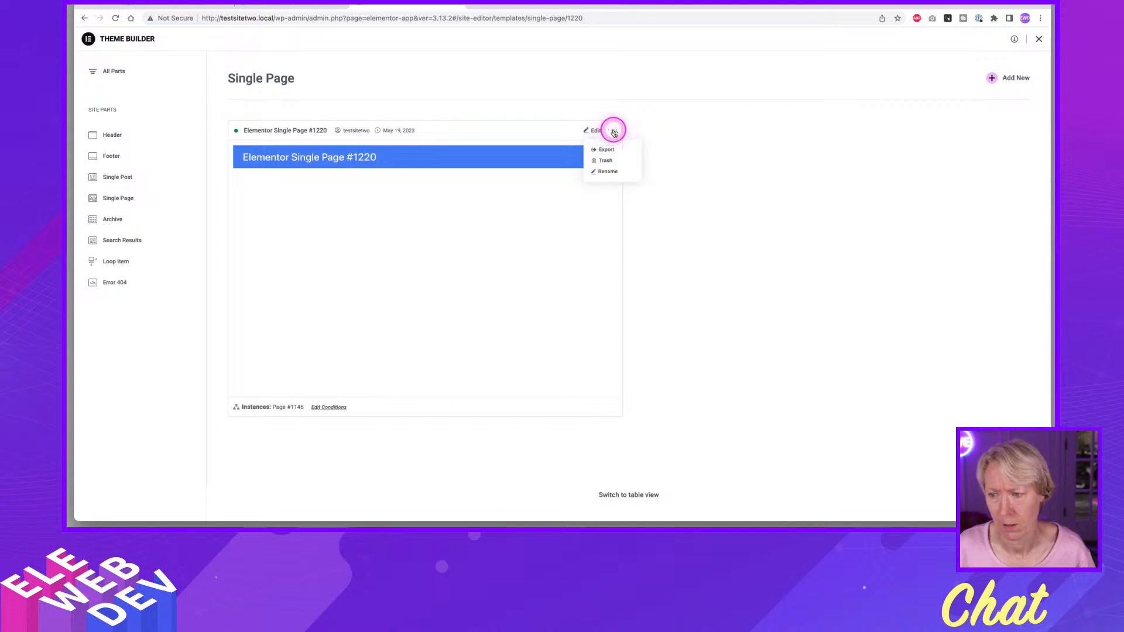
click(609, 172)
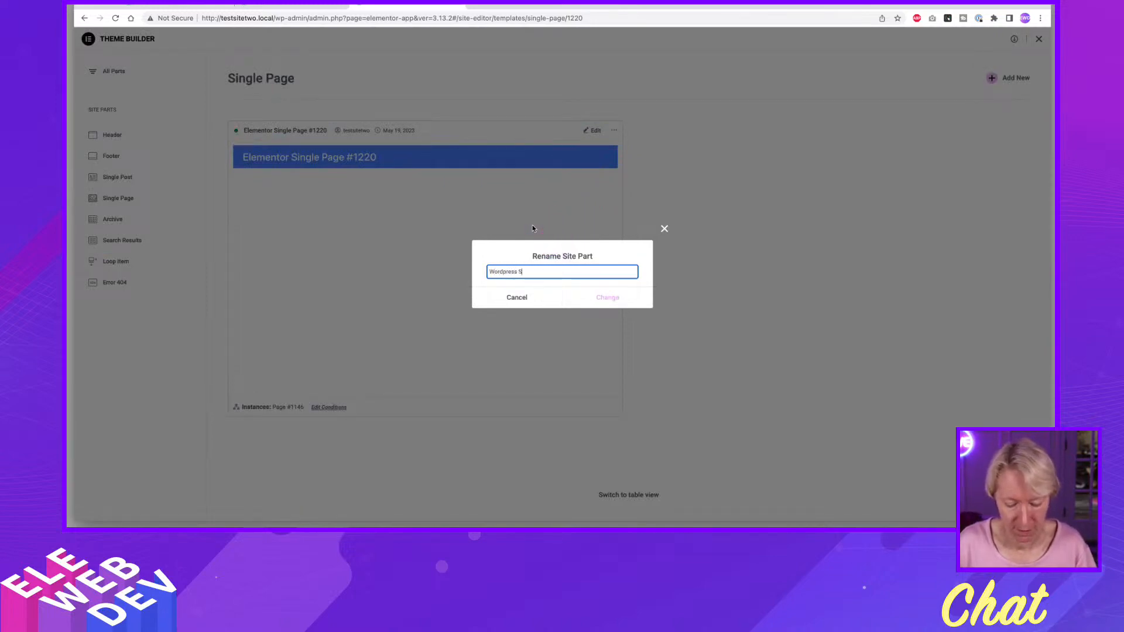
text(Wordpress Single)
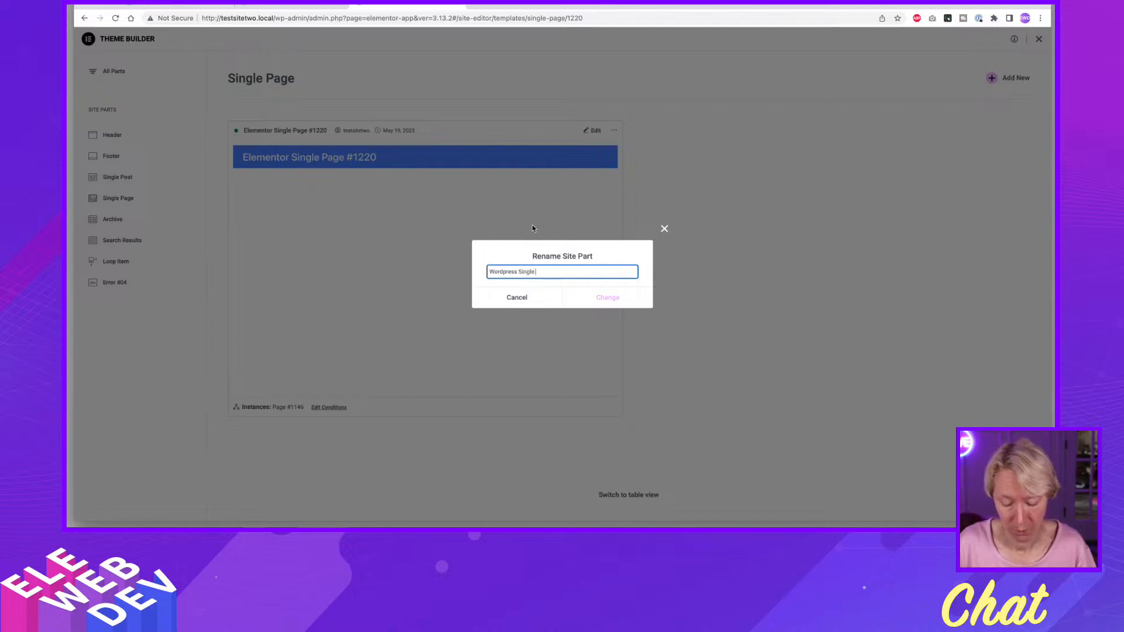
text( Page Te)
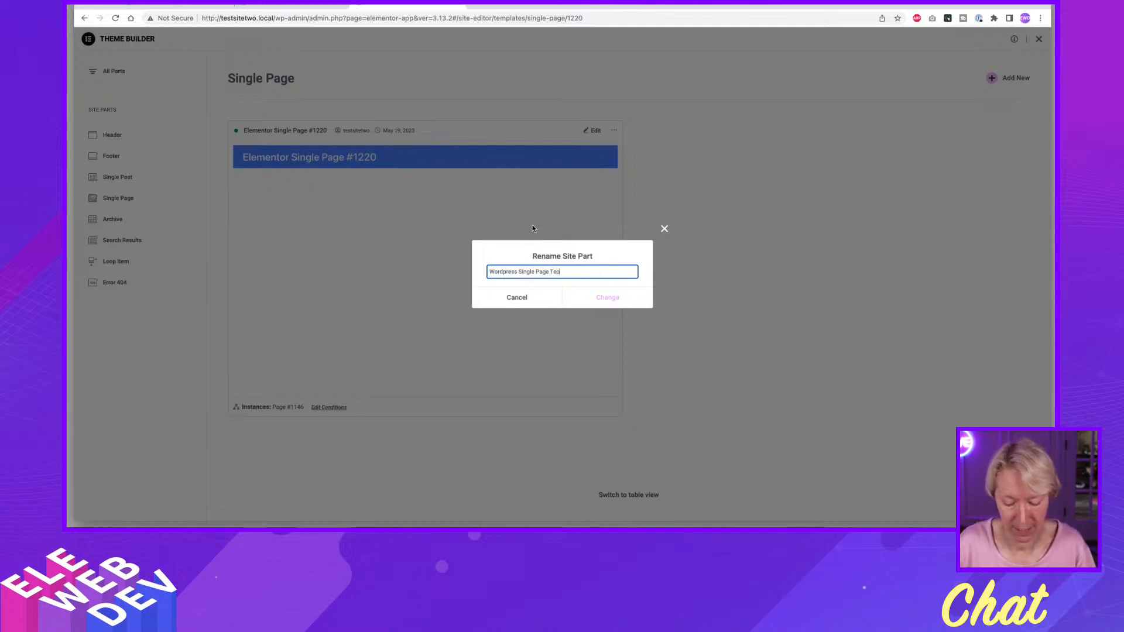
text(mplate)
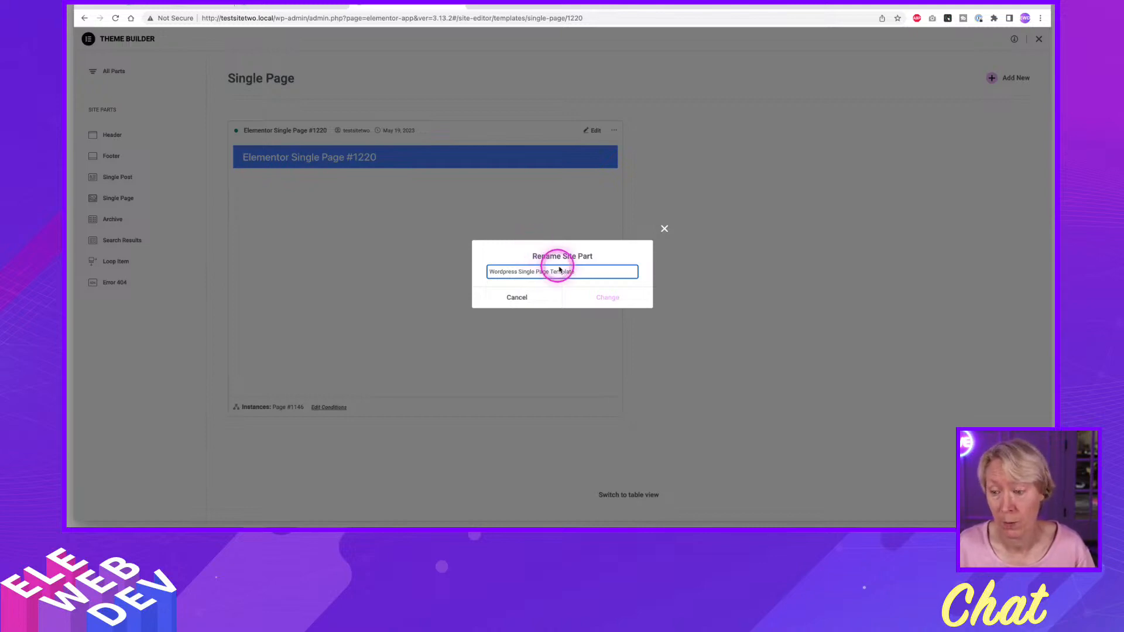
click(605, 299)
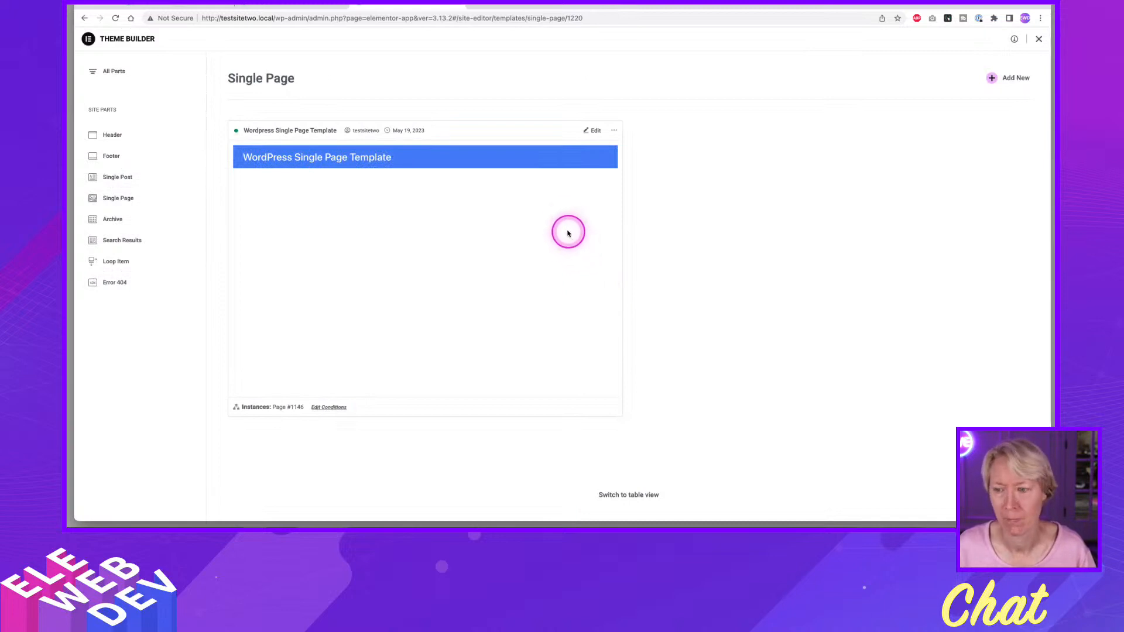
Edit the Wordpress Single Page Template, adding a row-direction Flexbox container below the title bar with its content width set to Full Width.
click(597, 133)
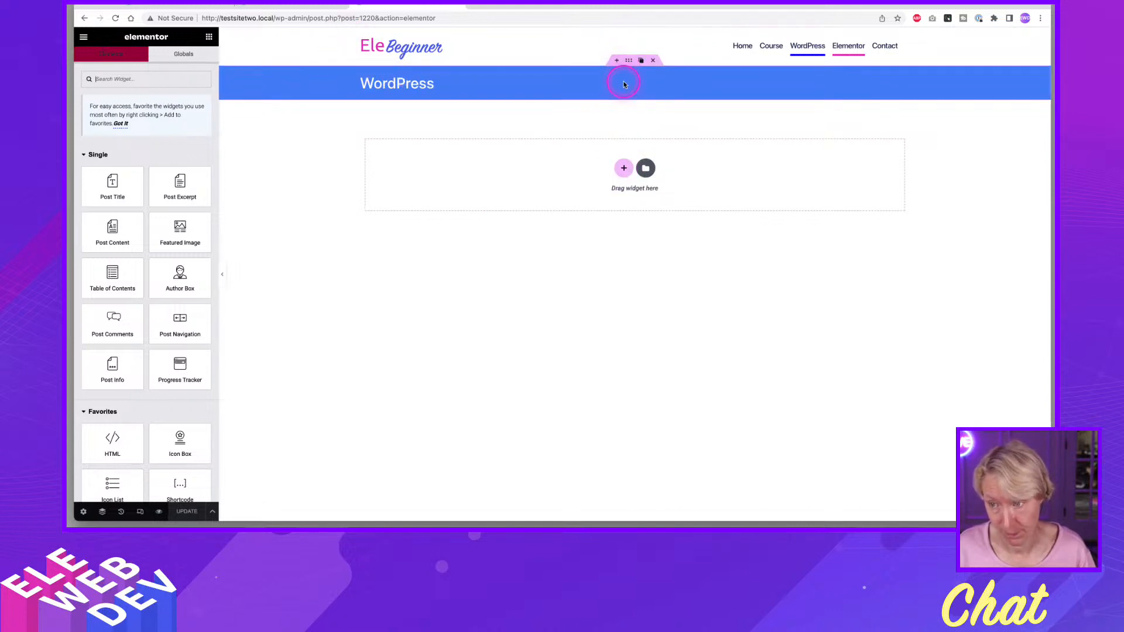
click(624, 168)
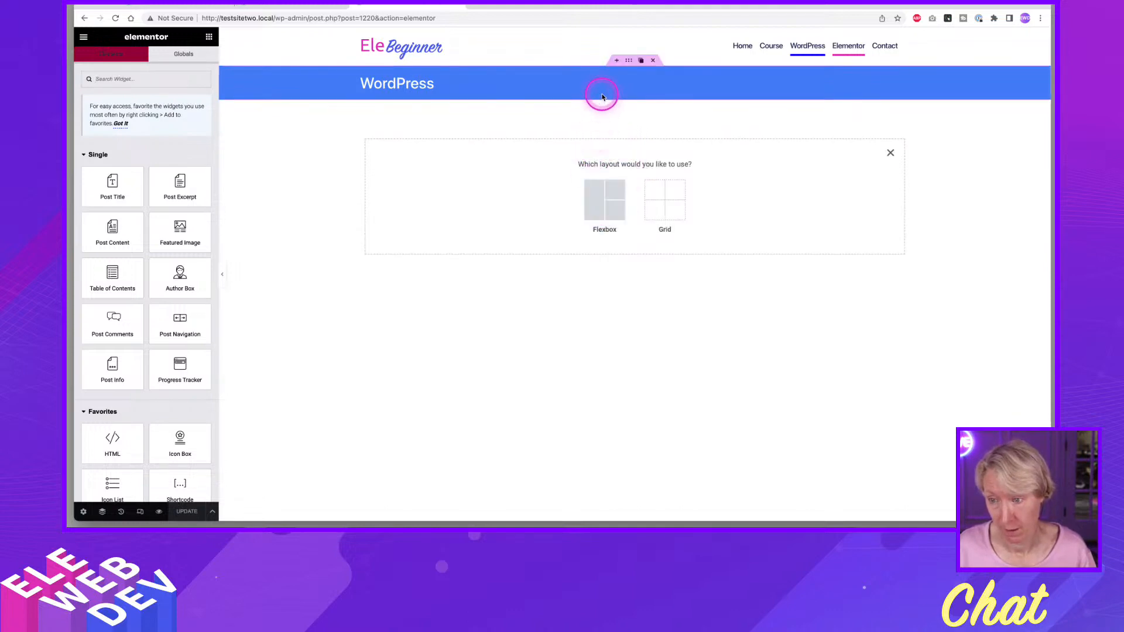
click(608, 212)
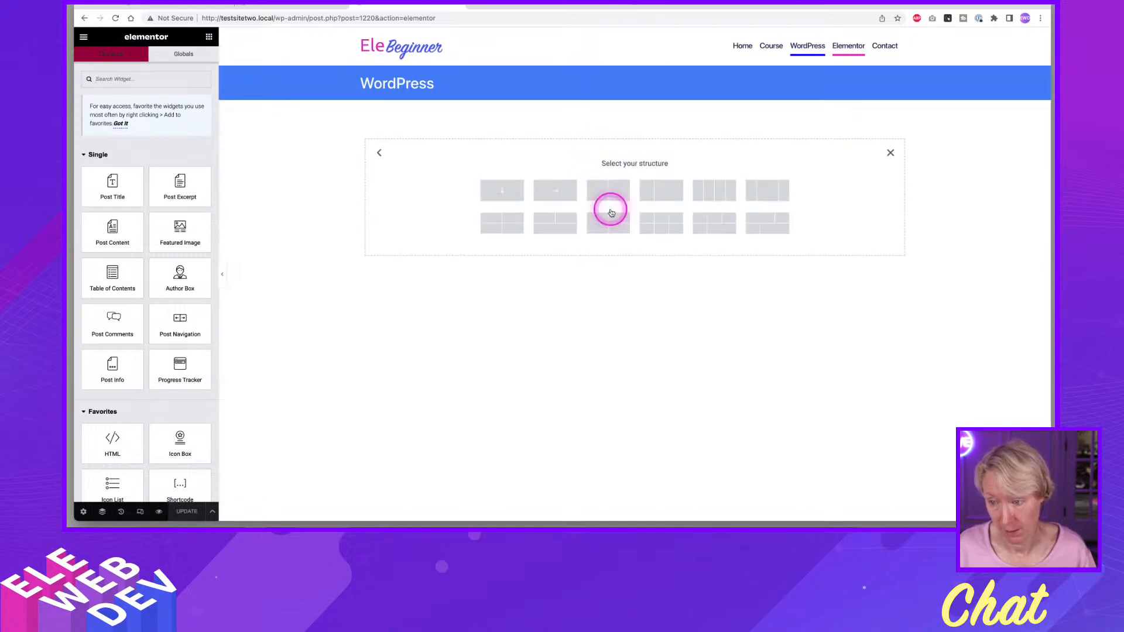
click(550, 195)
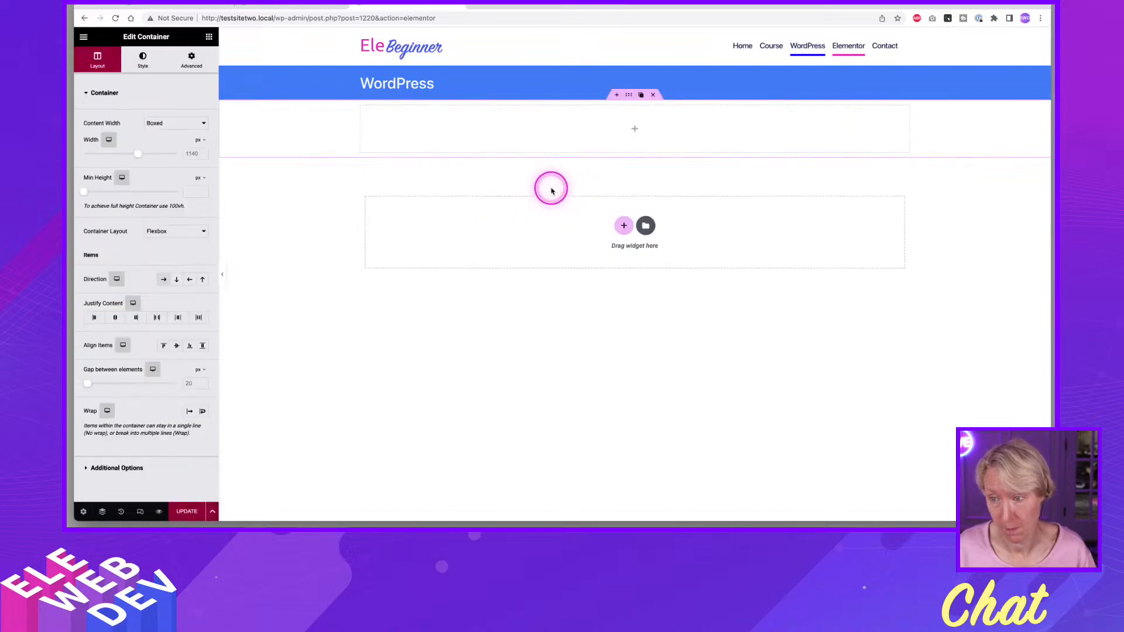
right_click(629, 97)
key(Escape)
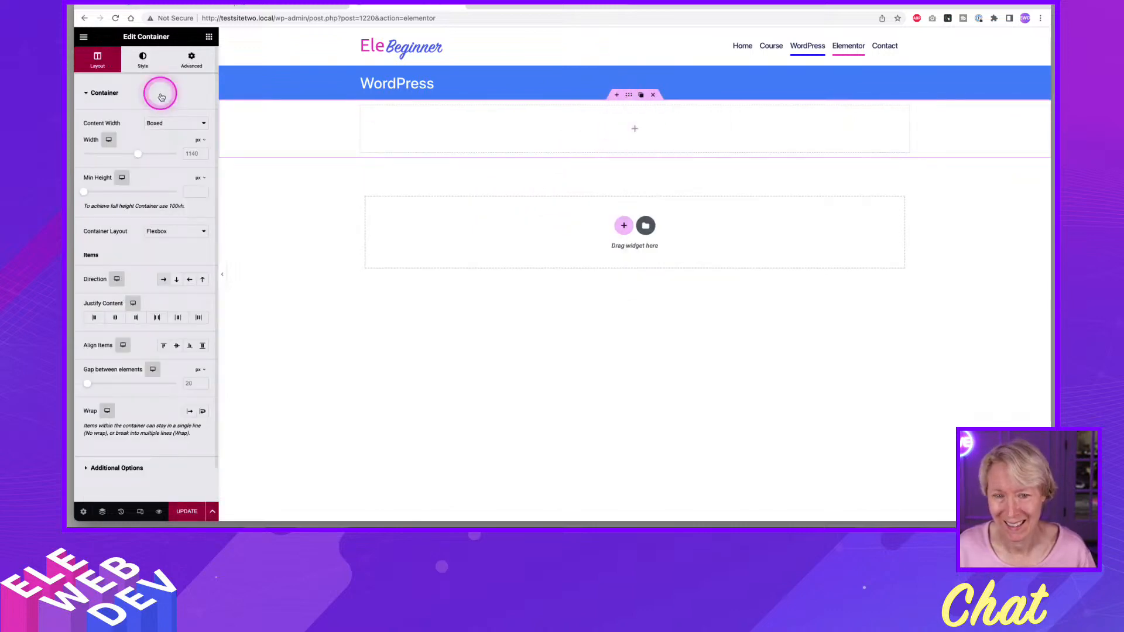
click(167, 124)
click(165, 133)
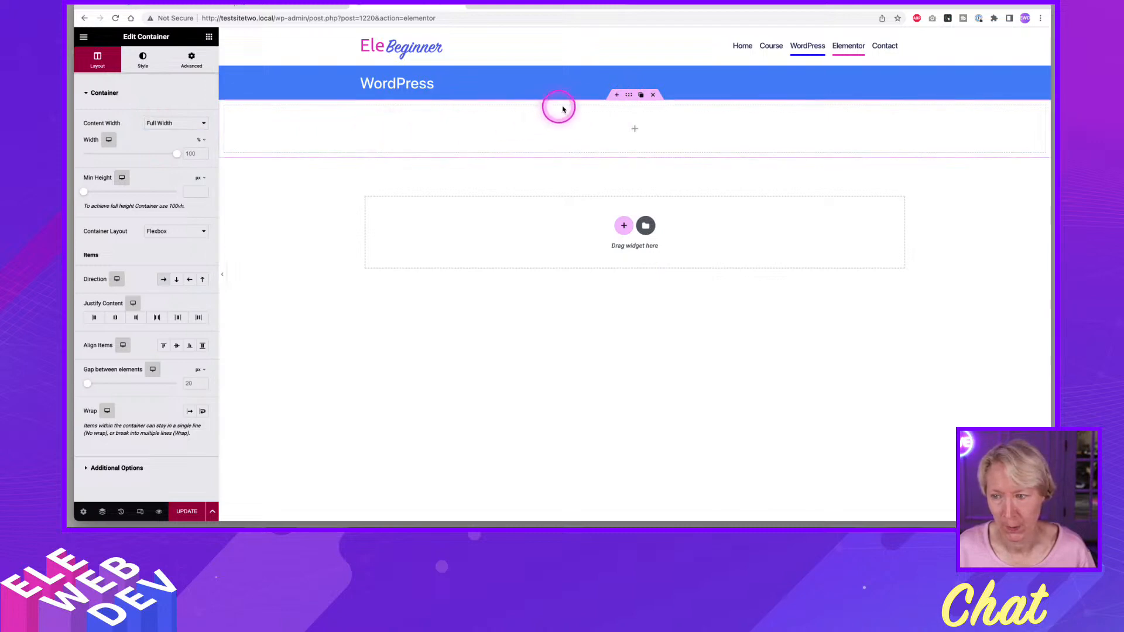
Set the padding of the full-width container below the title bar to 0 on all sides.
right_click(629, 97)
key(Escape)
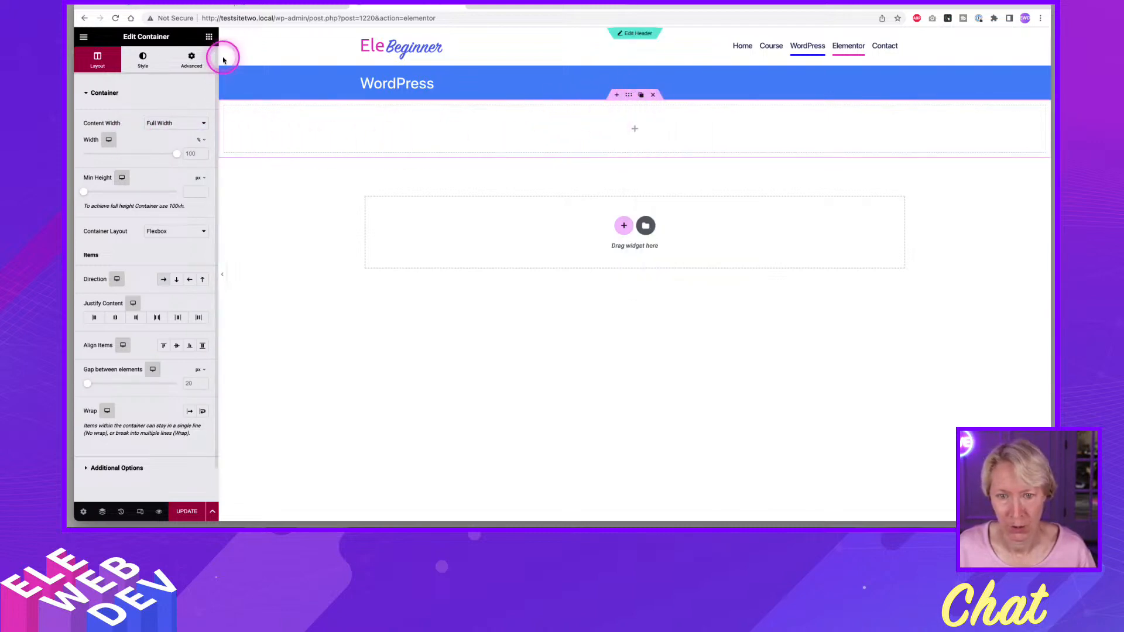
click(192, 58)
click(93, 178)
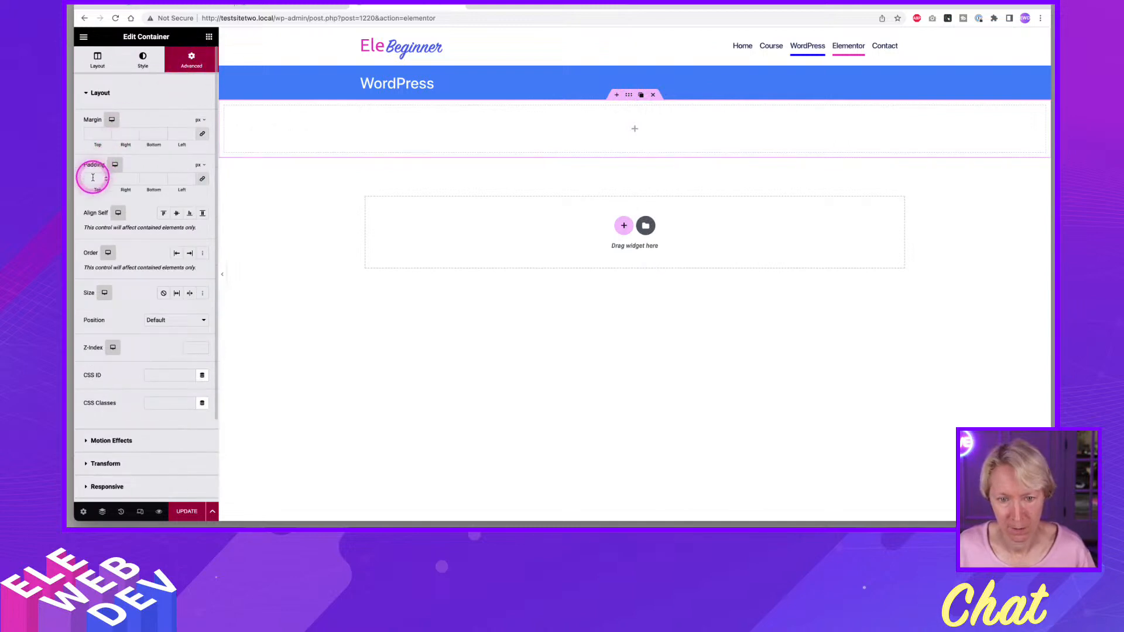
text(0)
click(289, 153)
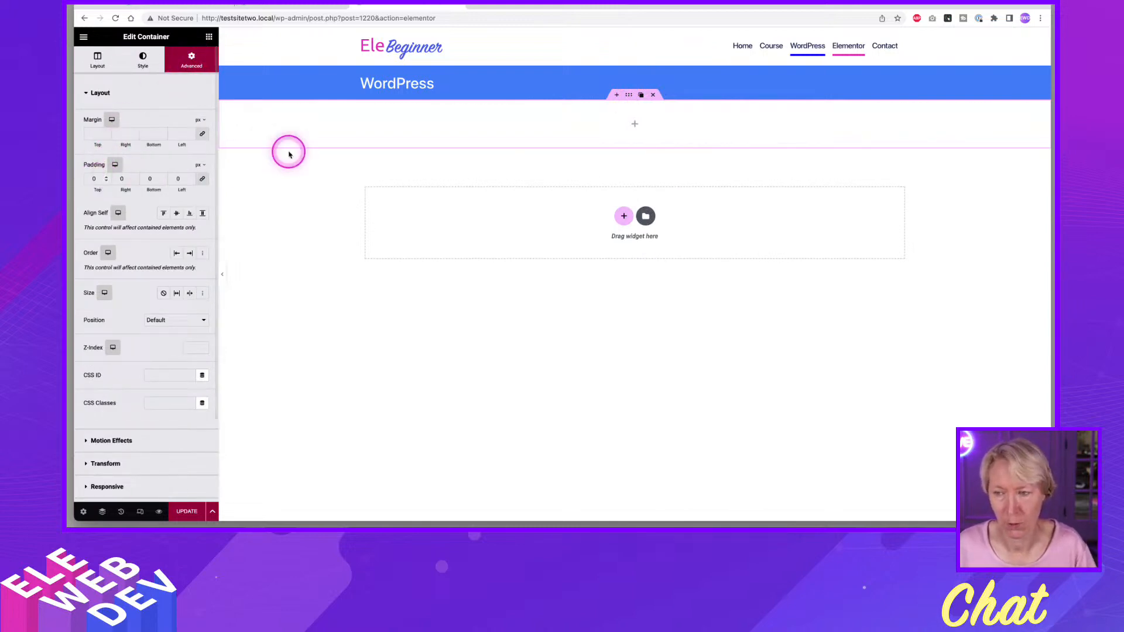
Place a Post Content widget in the container below the title bar and update the template.
click(208, 37)
click(209, 37)
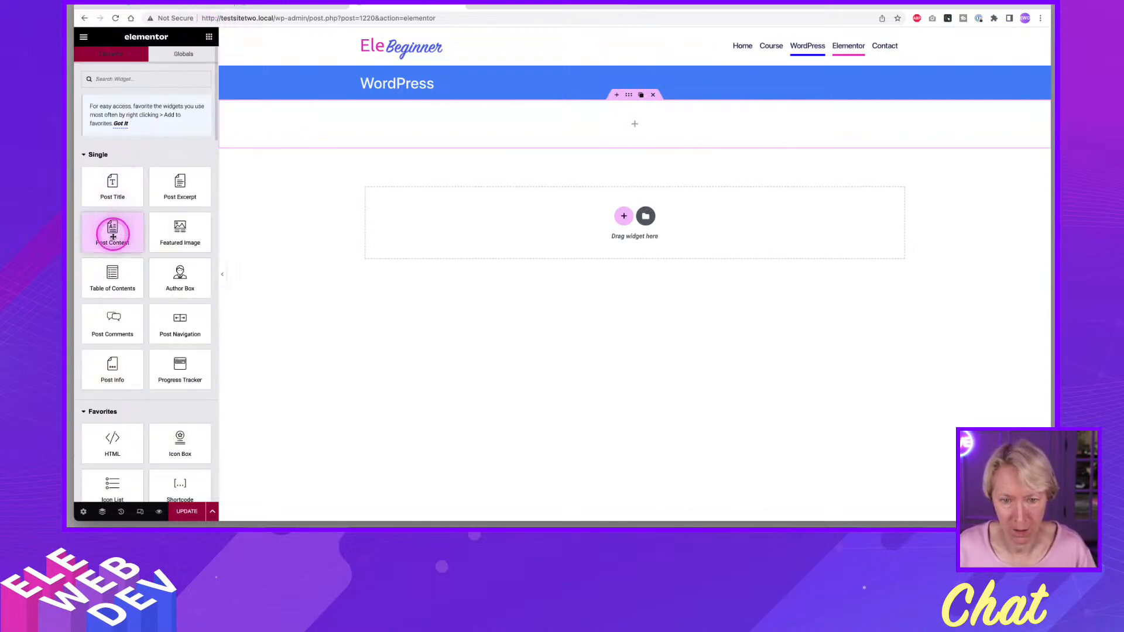
drag(111, 242, 495, 123)
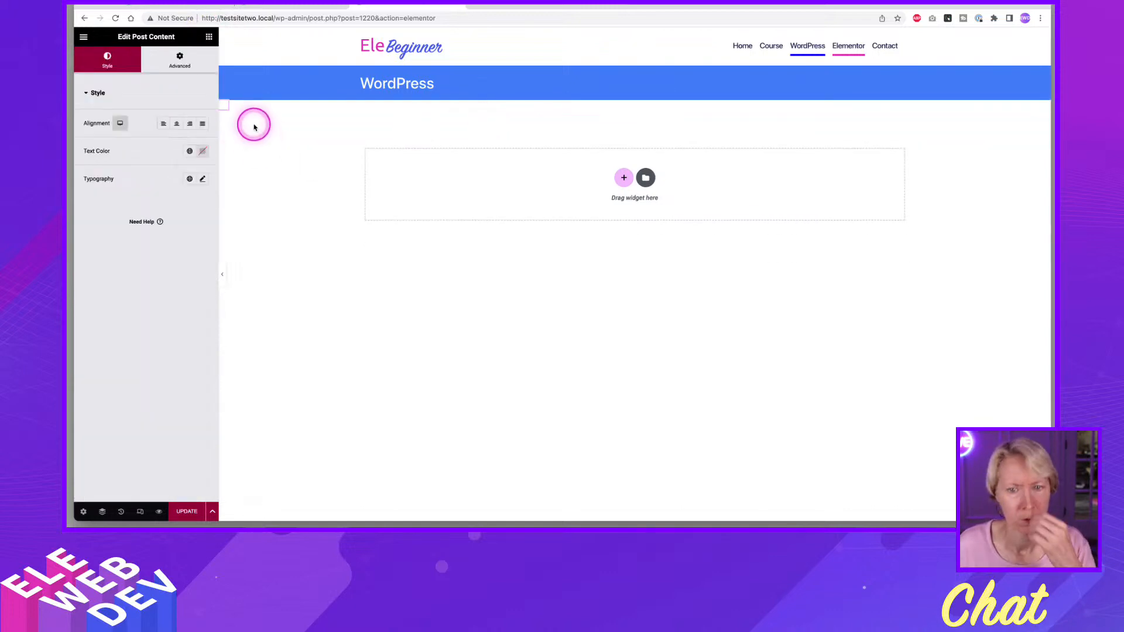
mouse_move(230, 108)
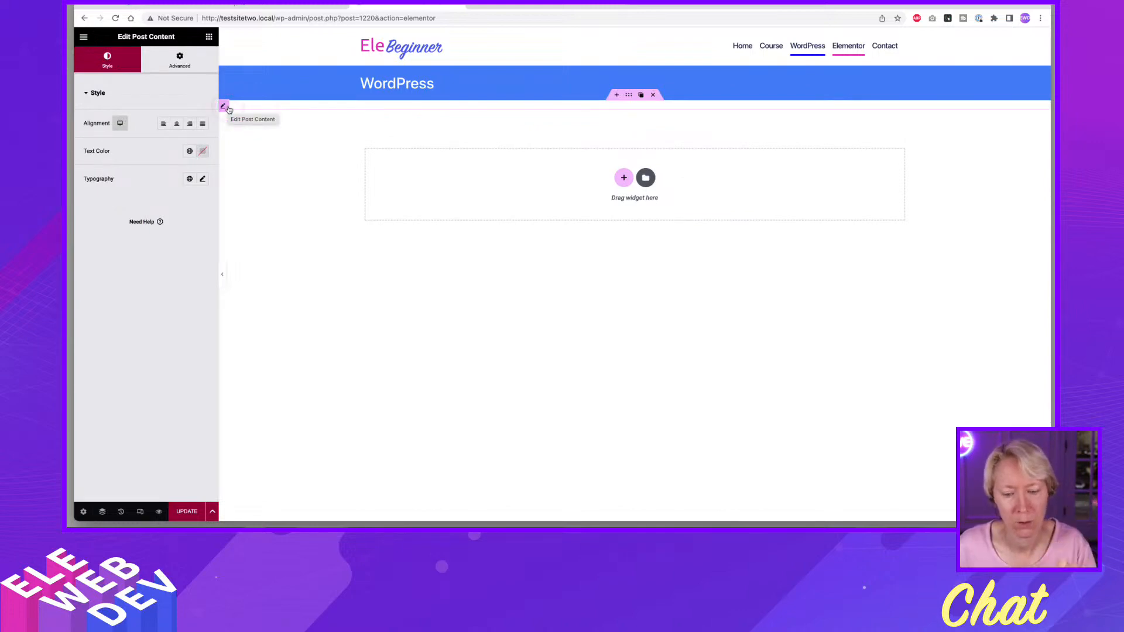
click(184, 510)
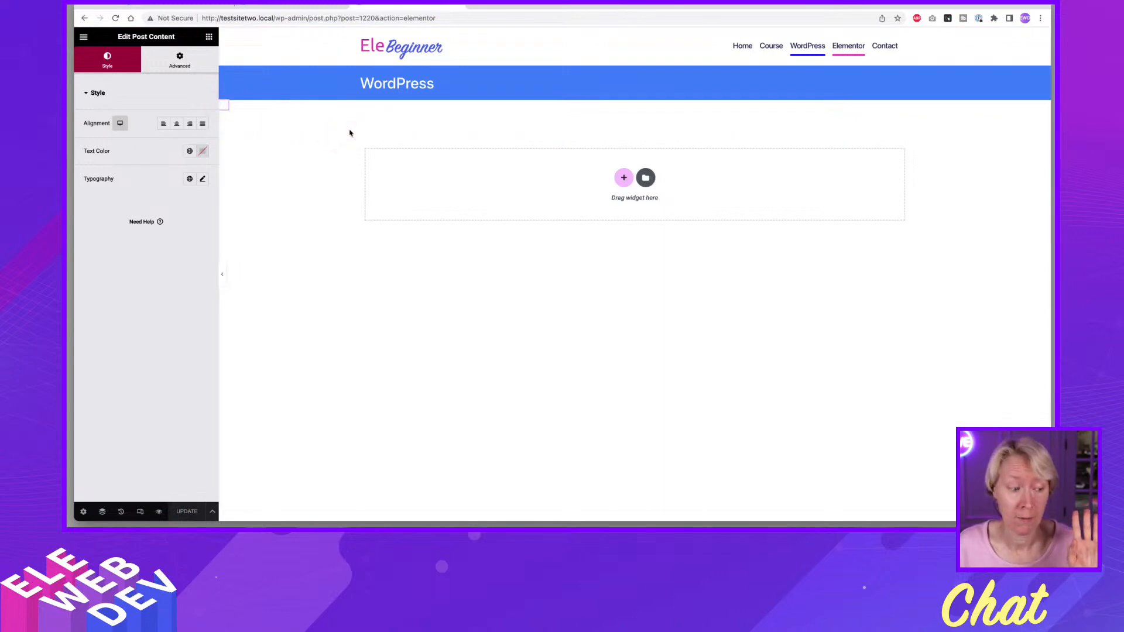
click(350, 133)
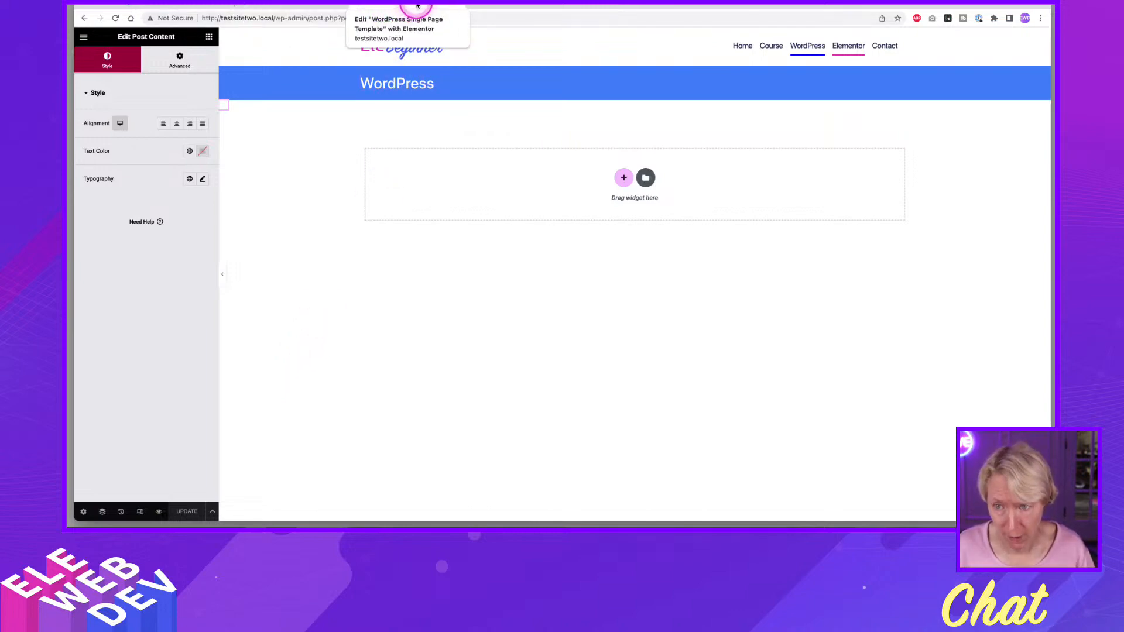
Close the Finder on the pages list and open the WordPress page for Elementor editing in a new browser tab.
click(302, 8)
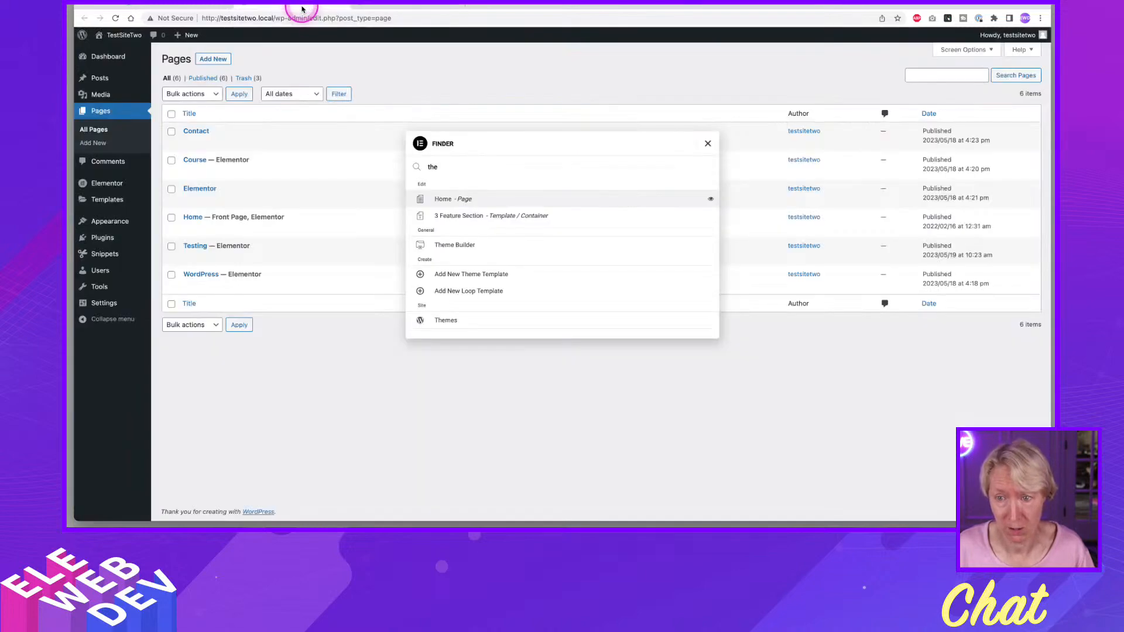
click(709, 144)
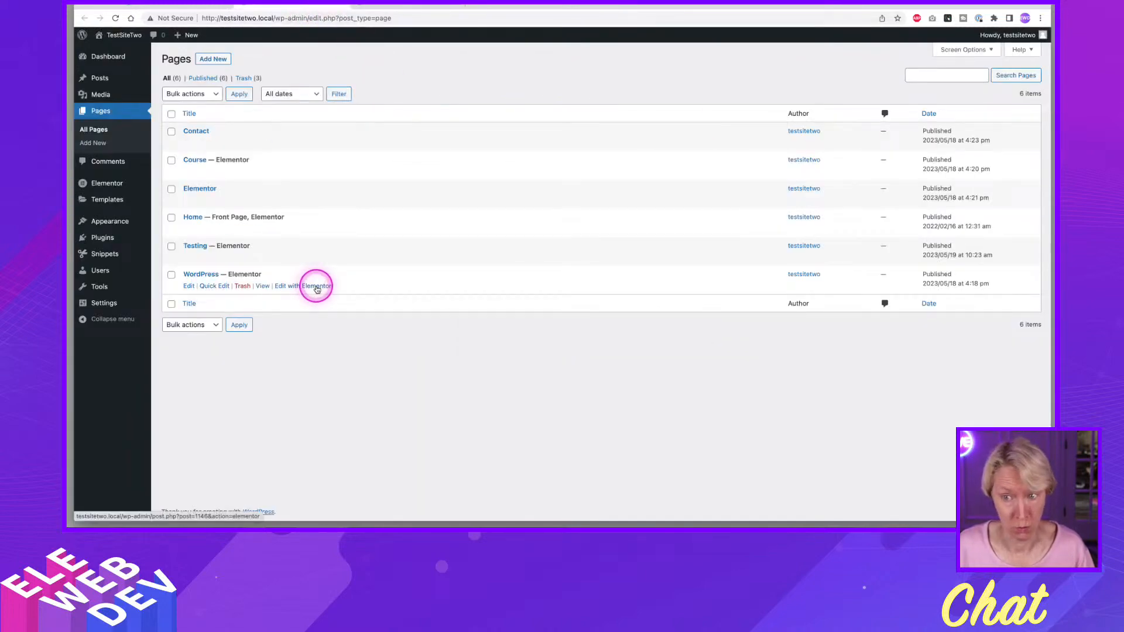
right_click(317, 288)
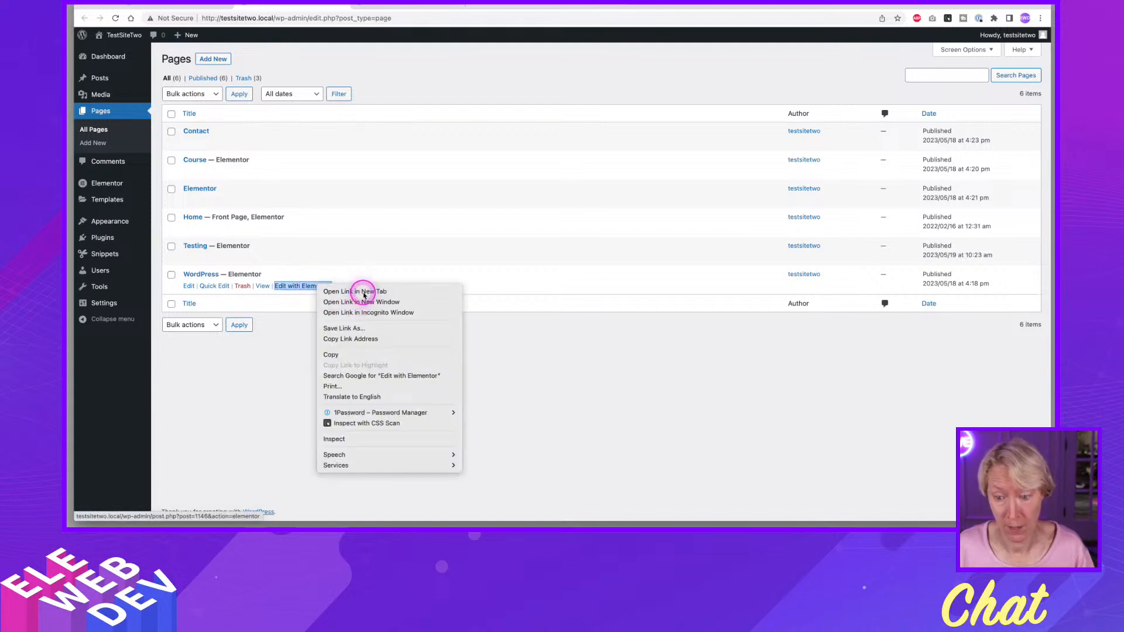
click(357, 294)
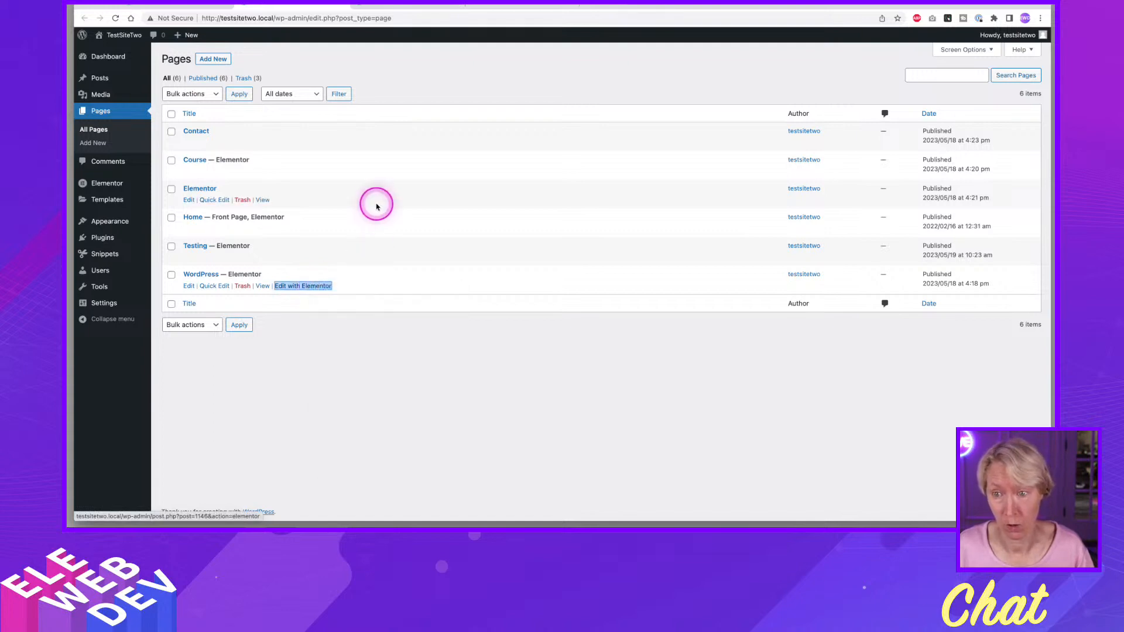
click(525, 6)
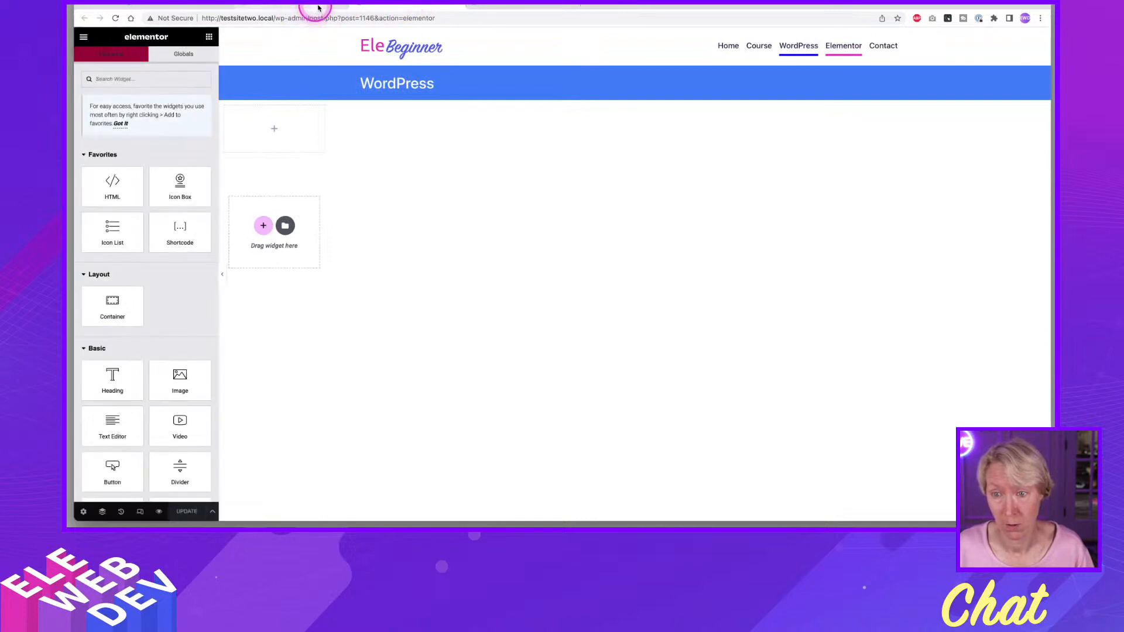
Put the WordPress page editor tab and the Pages list tab into separate new tab groups, coloring the Pages group blue.
right_click(376, 5)
click(410, 26)
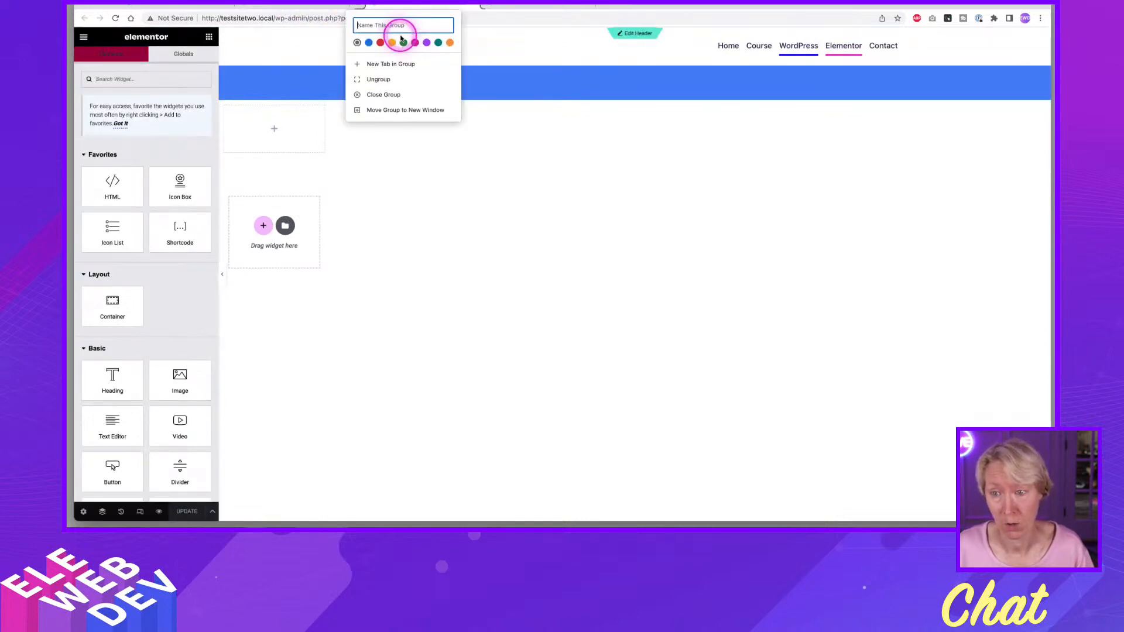
click(305, 6)
right_click(304, 6)
mouse_move(351, 30)
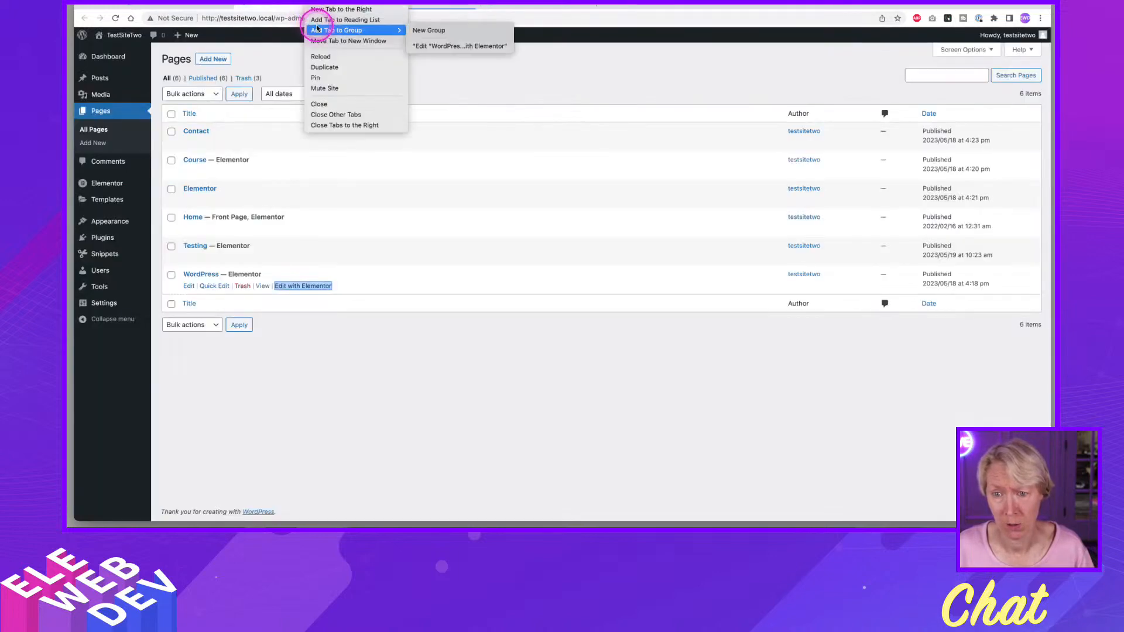
click(426, 31)
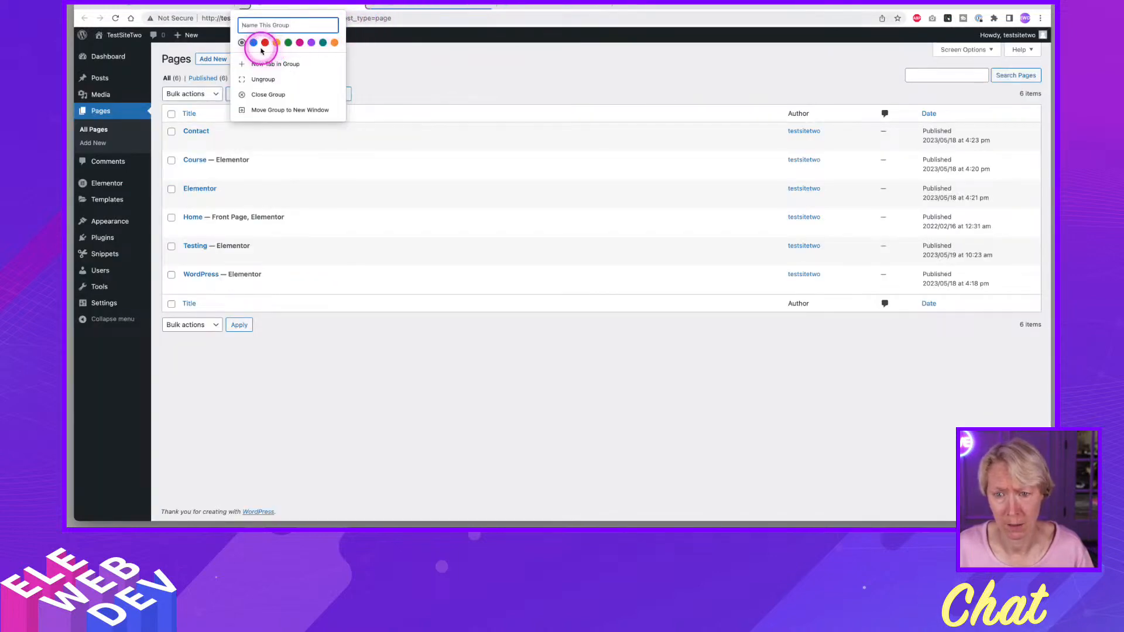
click(252, 45)
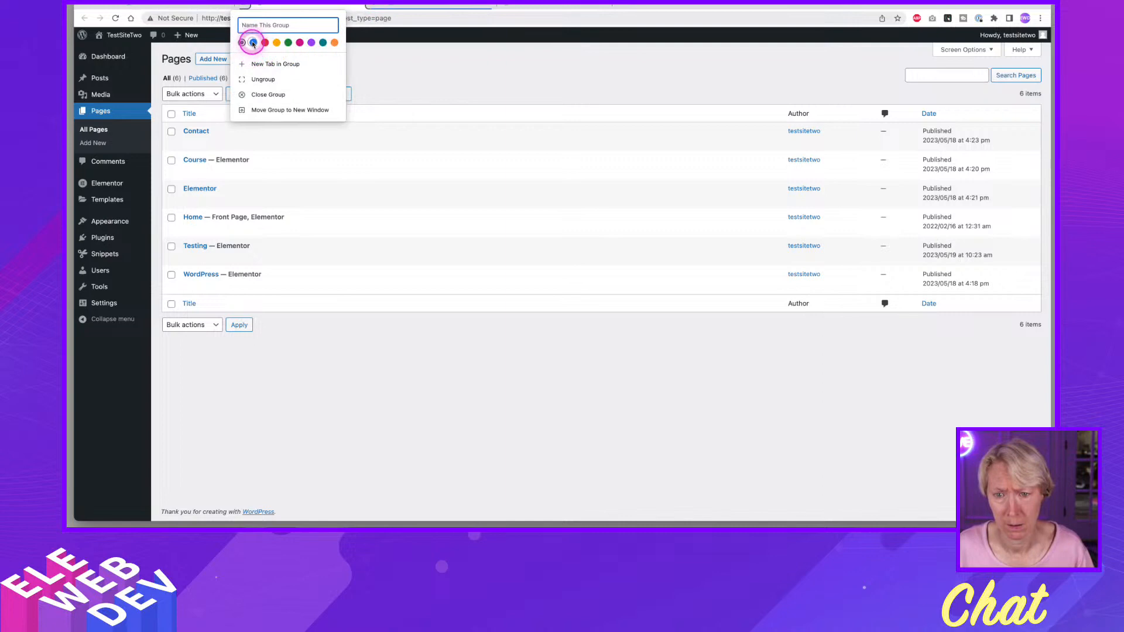
Put the browser tab with the single page template editor into its own new tab group colored pink.
click(689, 8)
click(574, 11)
right_click(574, 7)
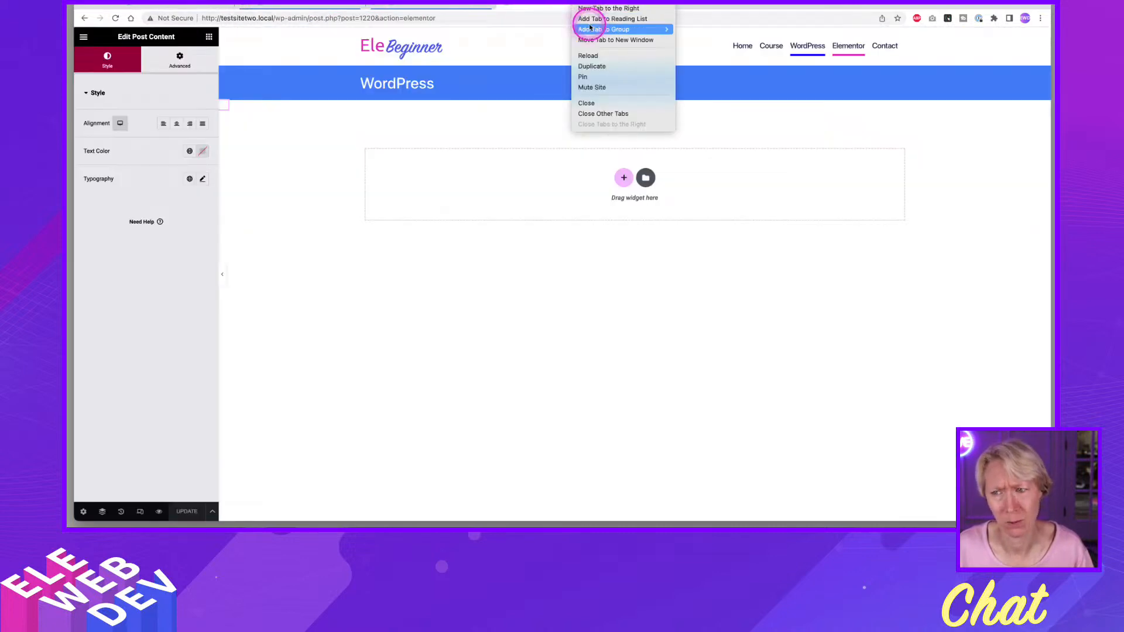
mouse_move(593, 29)
click(684, 30)
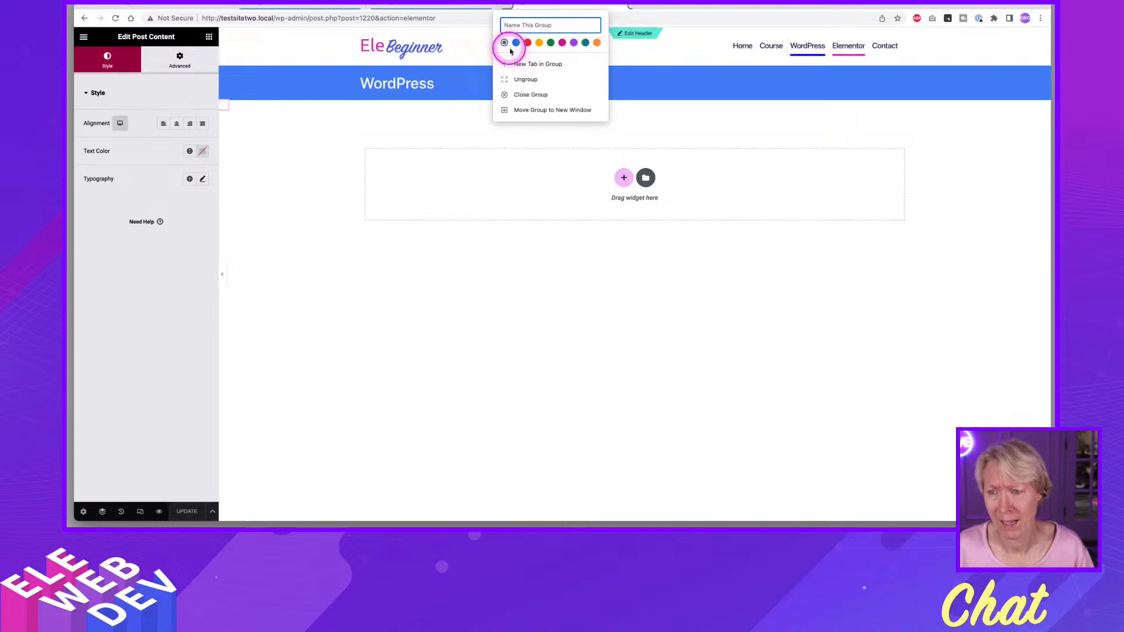
click(563, 42)
click(683, 4)
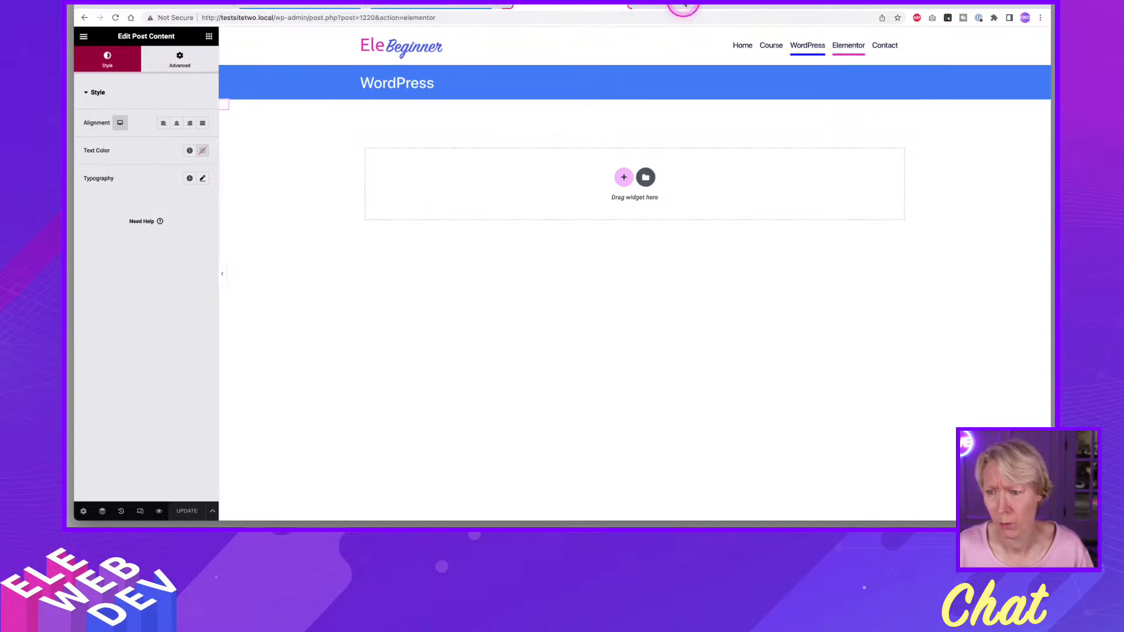
Check the WordPress page in the Elementor editor, and close both editor tabs to return to the pages list.
click(464, 7)
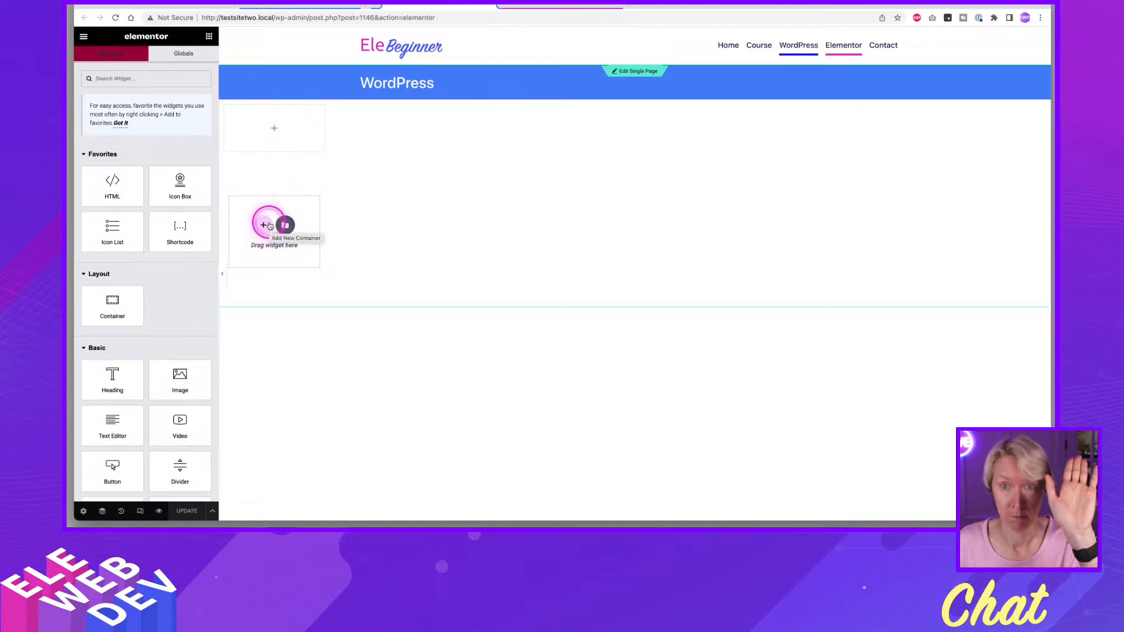
click(521, 8)
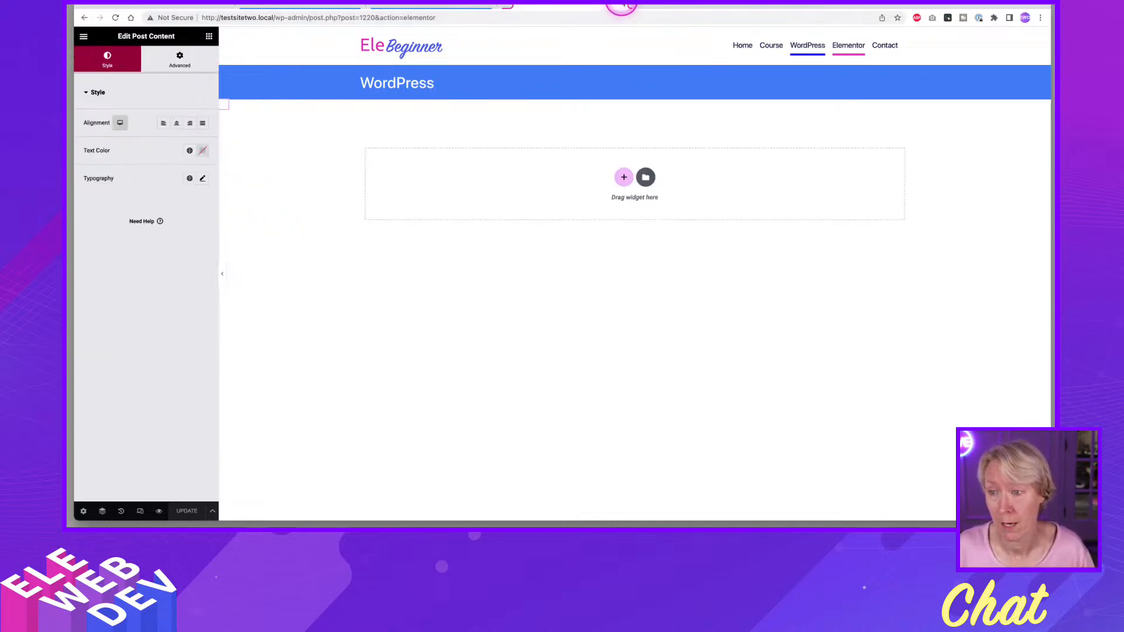
click(497, 9)
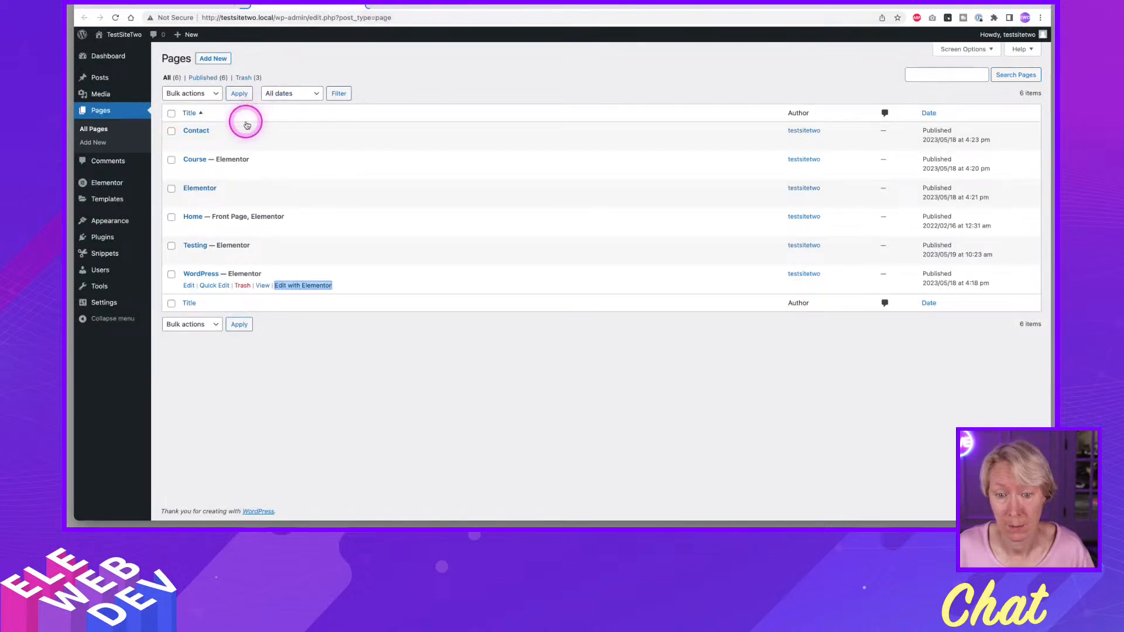
Find the Theme Builder with Elementor's Finder and move the Wordpress Single Page Template to the trash.
key(super+e)
text(the)
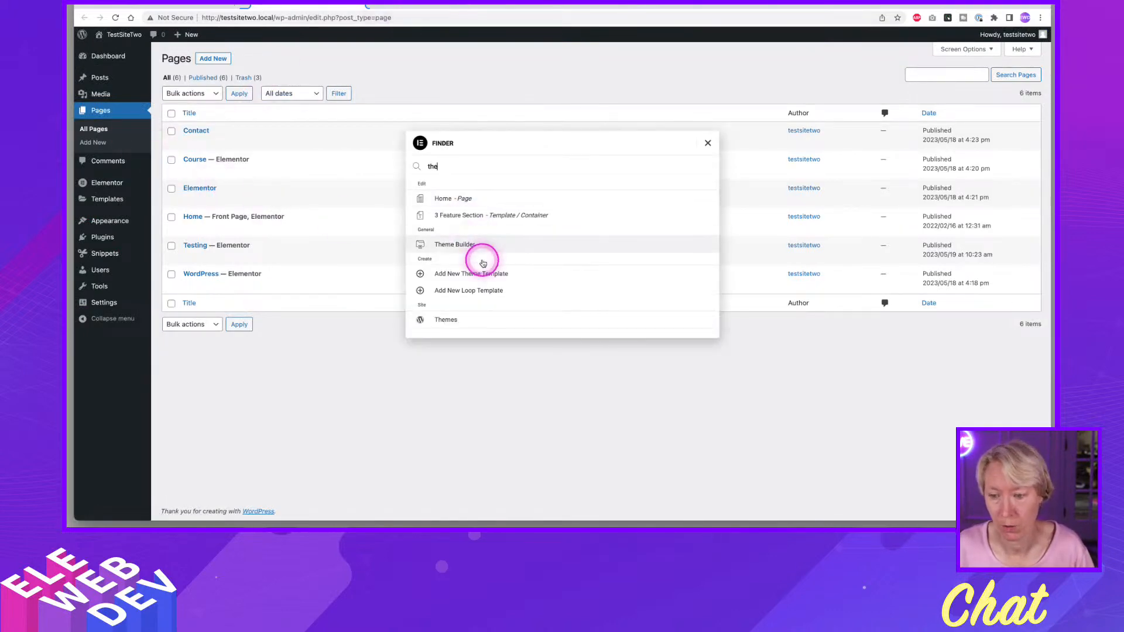
click(467, 244)
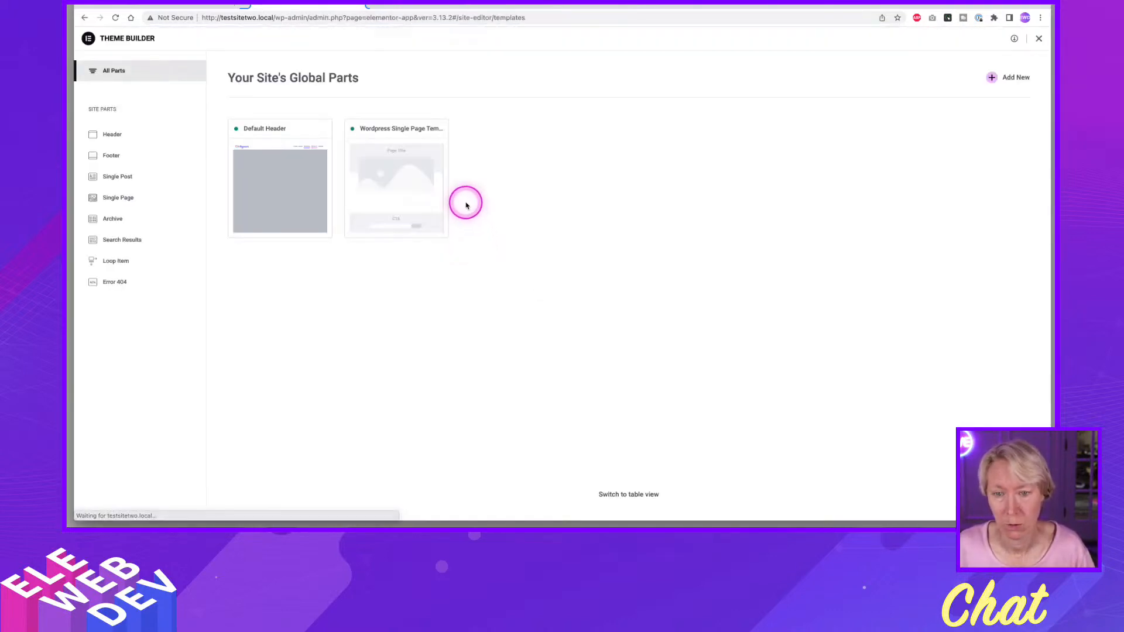
click(413, 182)
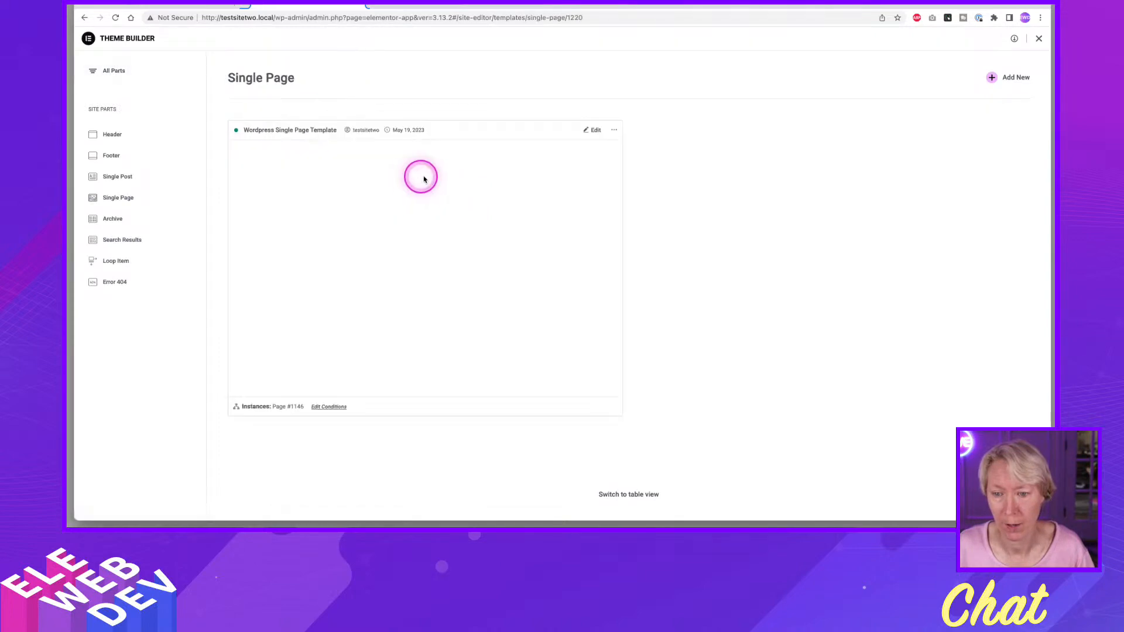
click(613, 129)
click(605, 164)
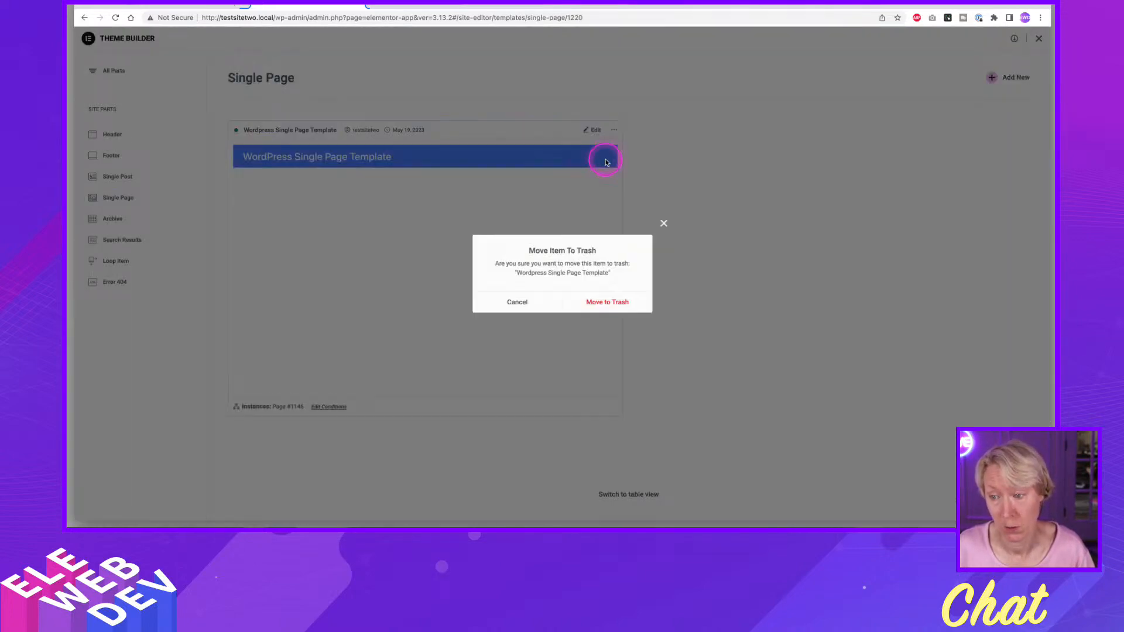
click(607, 301)
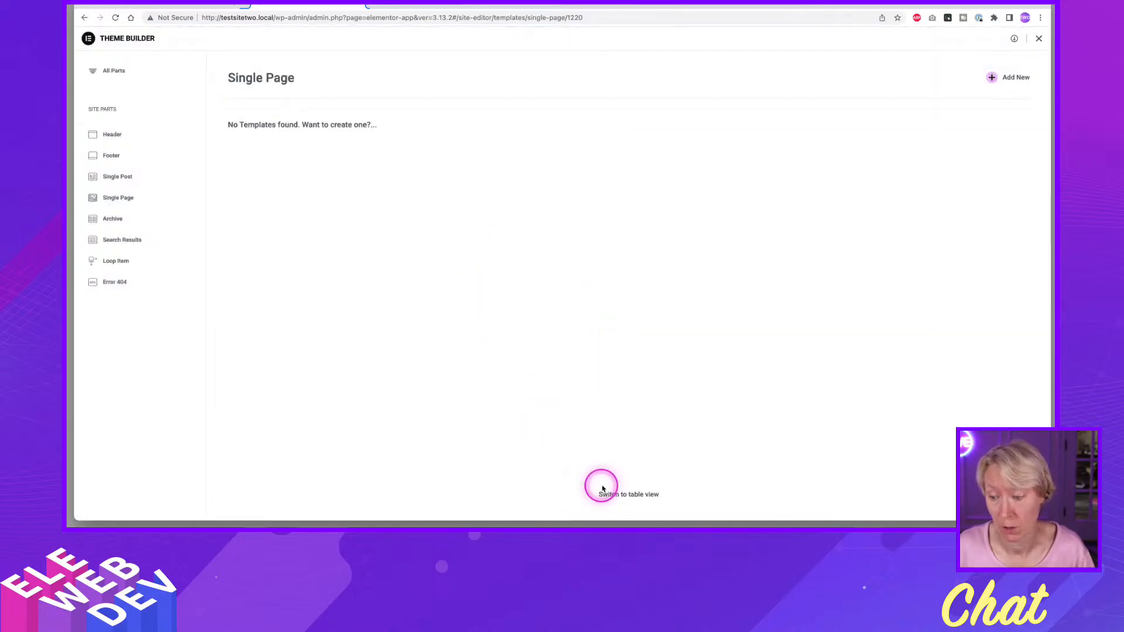
Switch the Theme Builder to table view and permanently delete all templates in the trash.
click(629, 493)
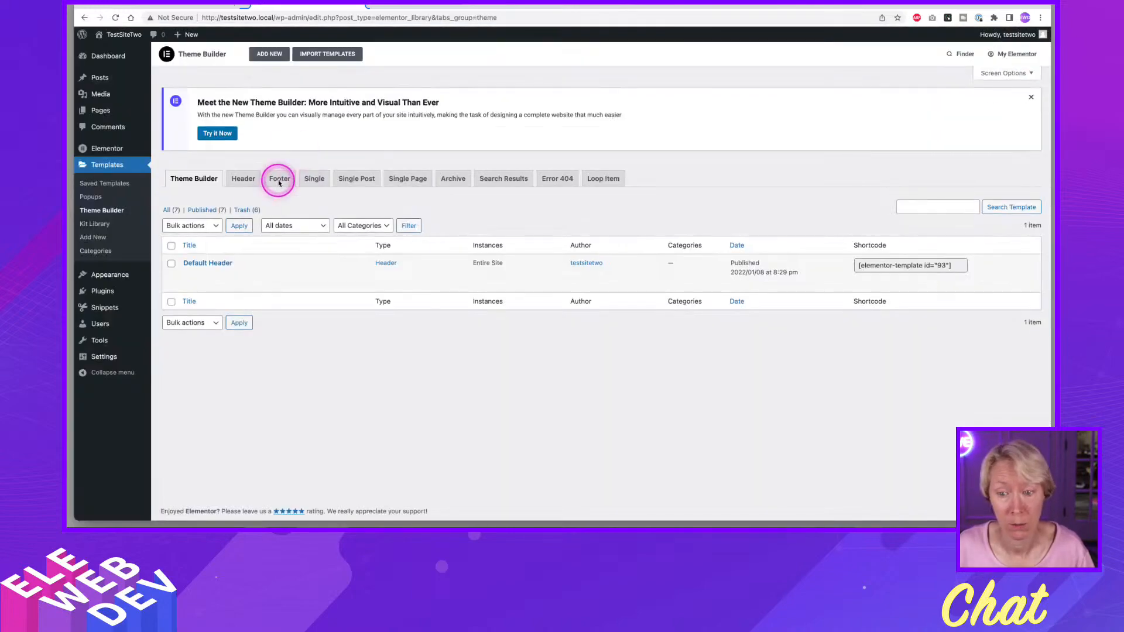
click(242, 210)
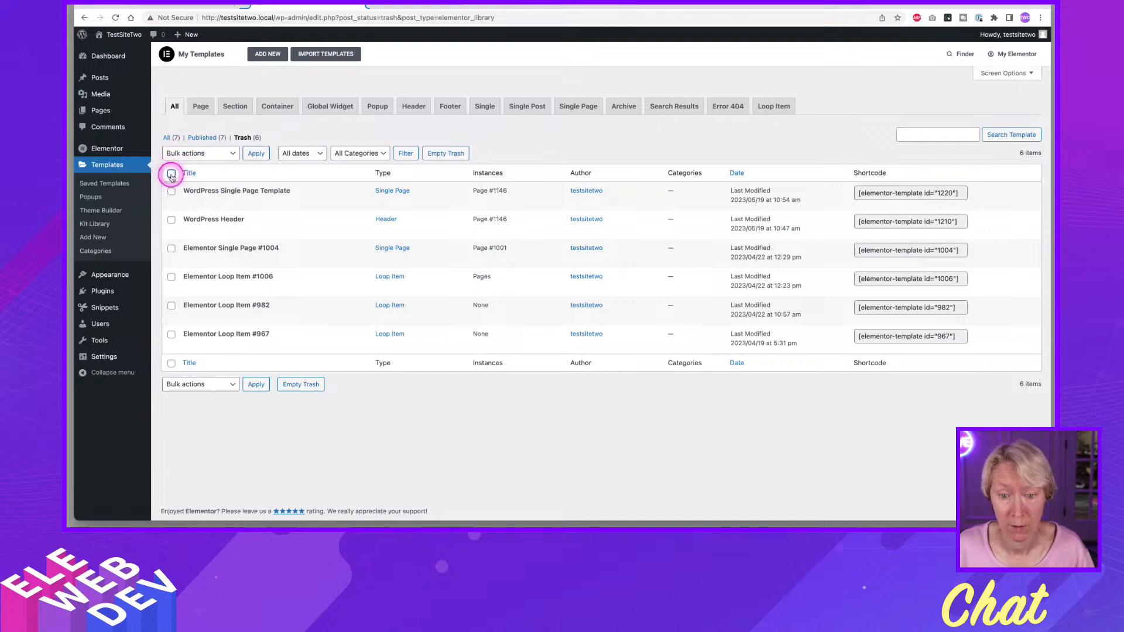
click(181, 155)
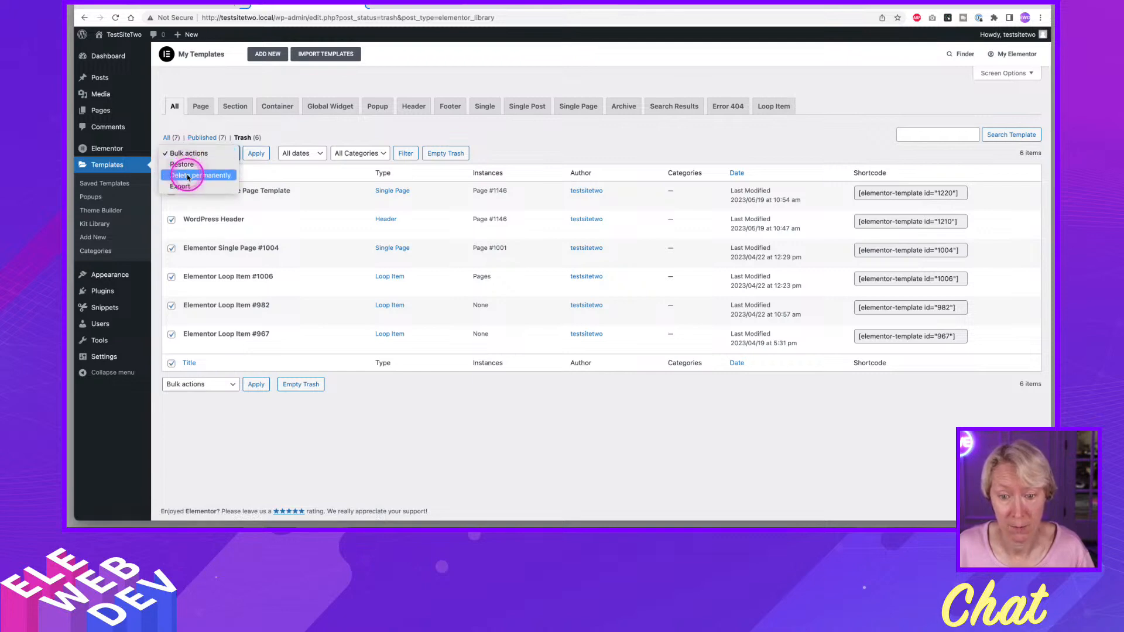
click(197, 175)
click(256, 153)
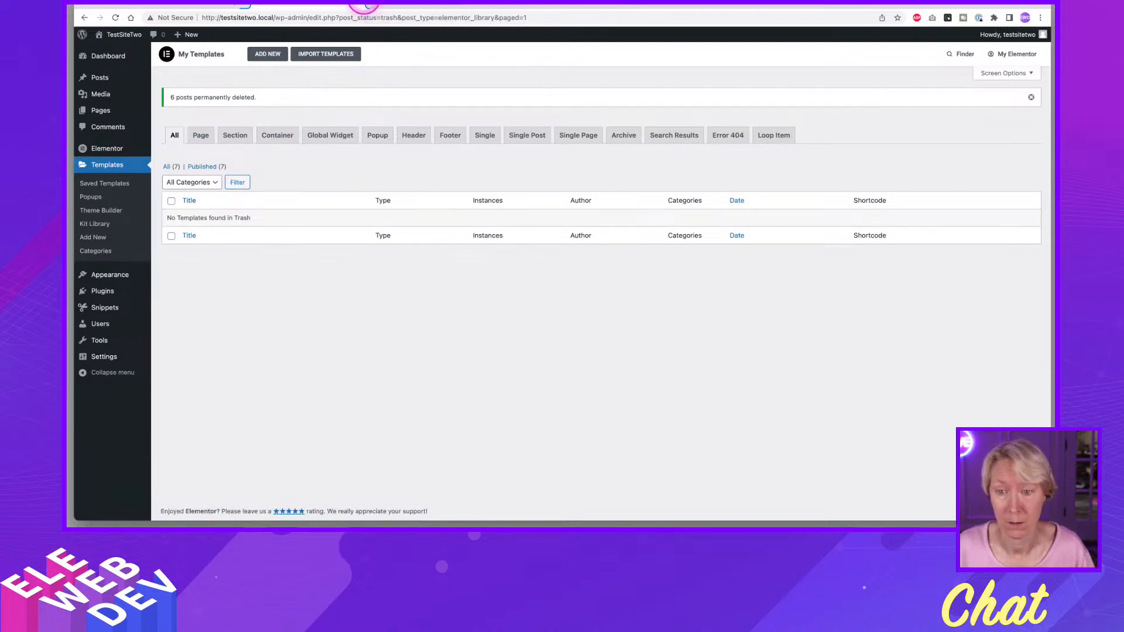
Close the templates tab, open the all-pages list in a new browser tab, and put that tab into a new tab group.
click(354, 6)
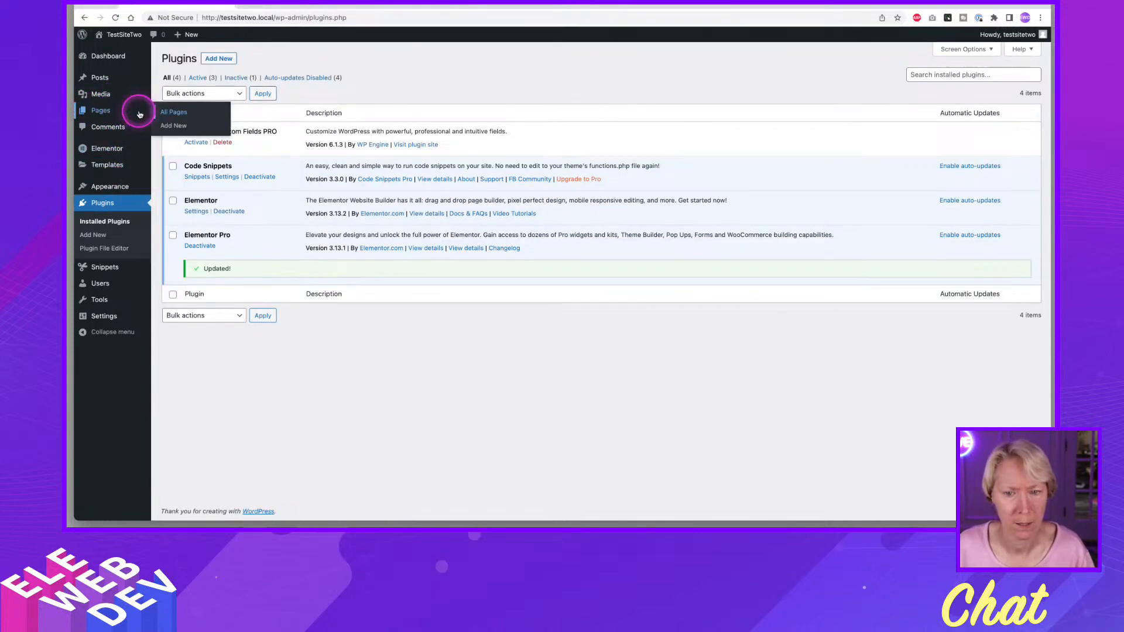
right_click(174, 111)
click(193, 115)
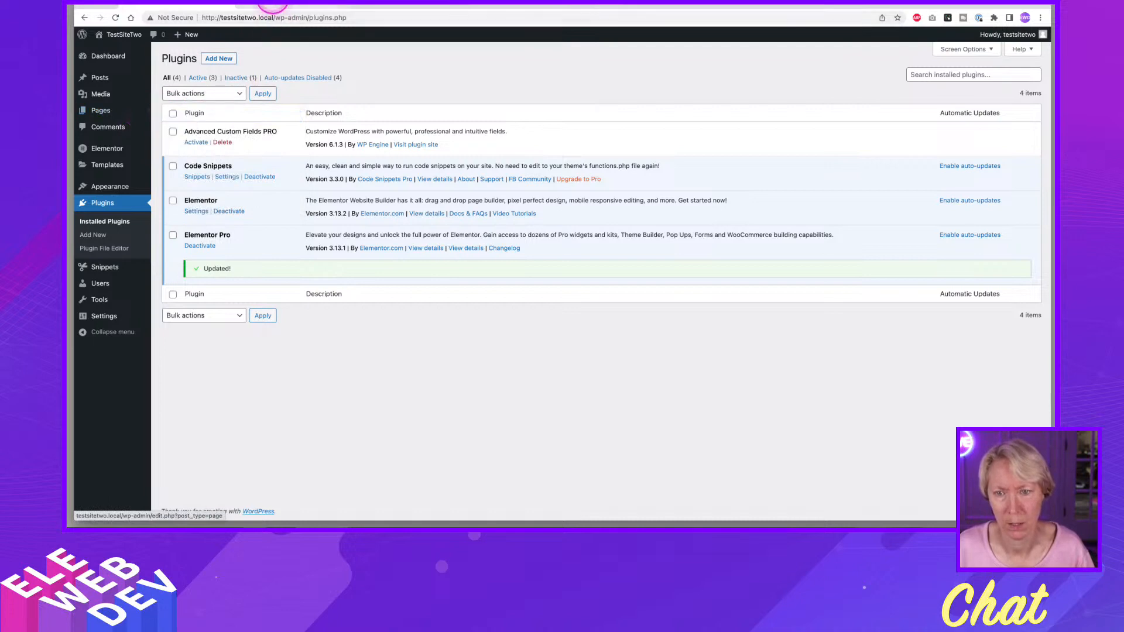
right_click(273, 5)
click(301, 22)
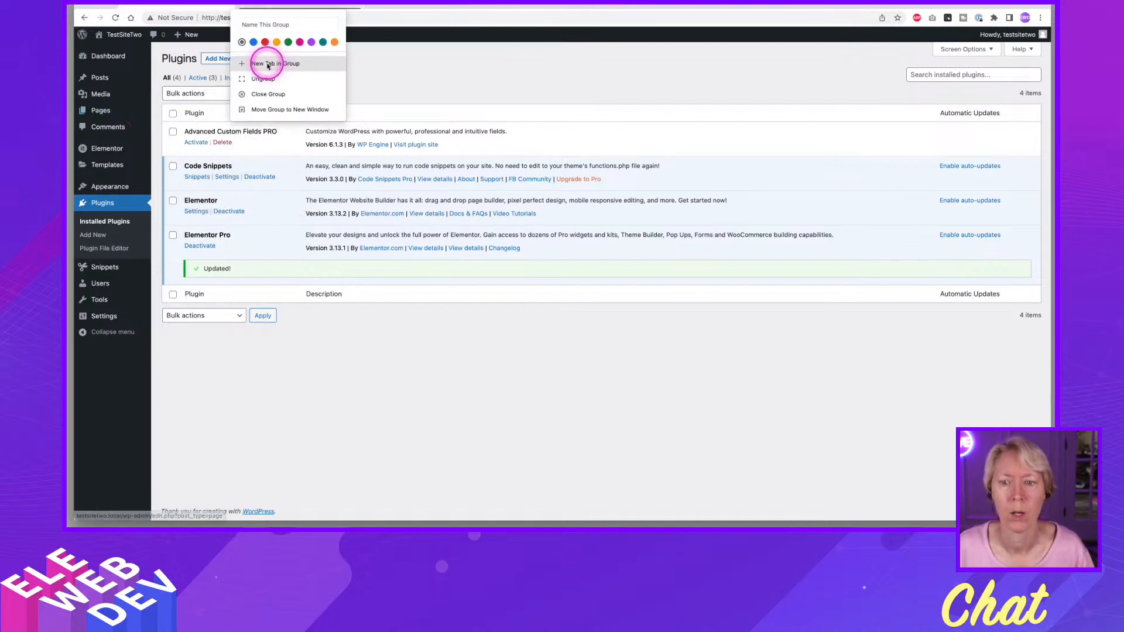
click(319, 5)
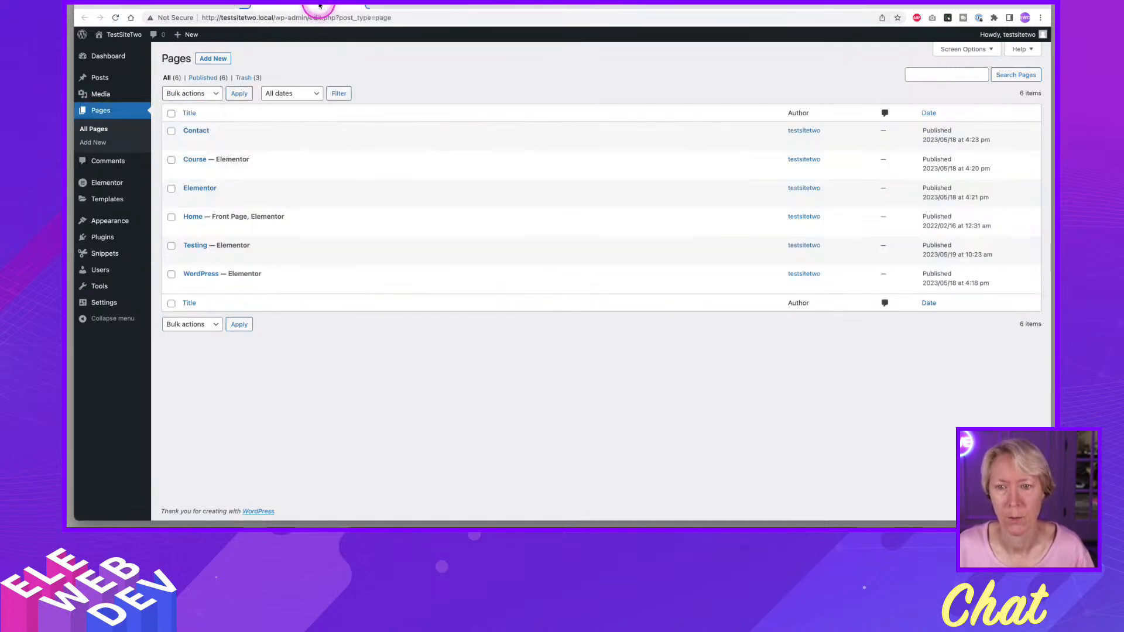
Find the Theme Builder with Elementor's Finder, open it in a new browser tab, and give that tab its own tab group.
key(ctrl+e)
text(the)
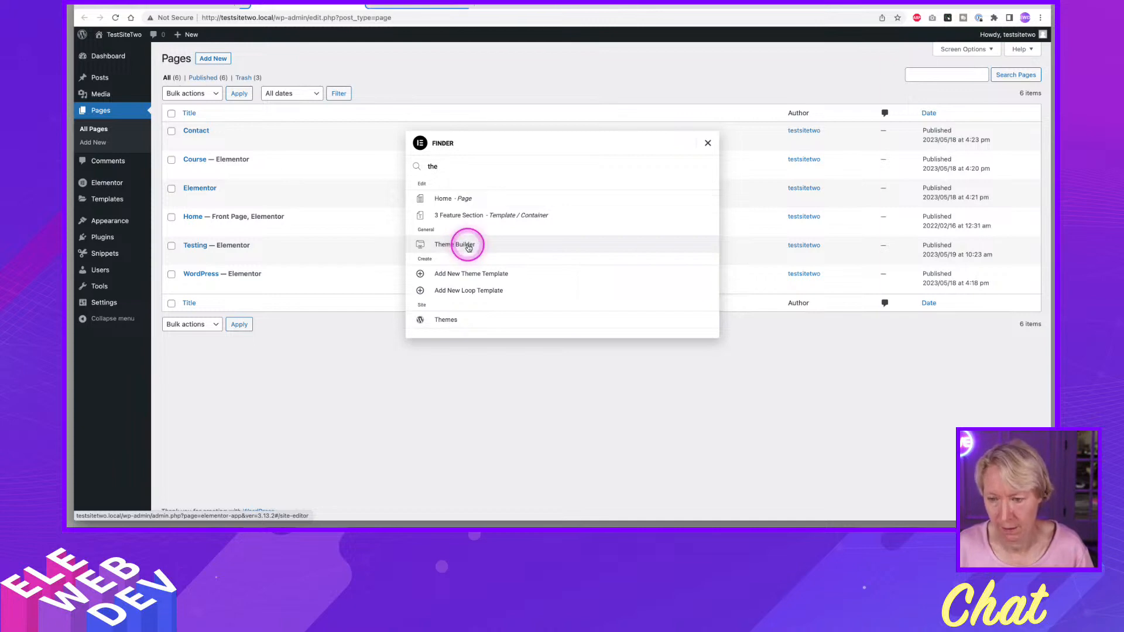
click(469, 248)
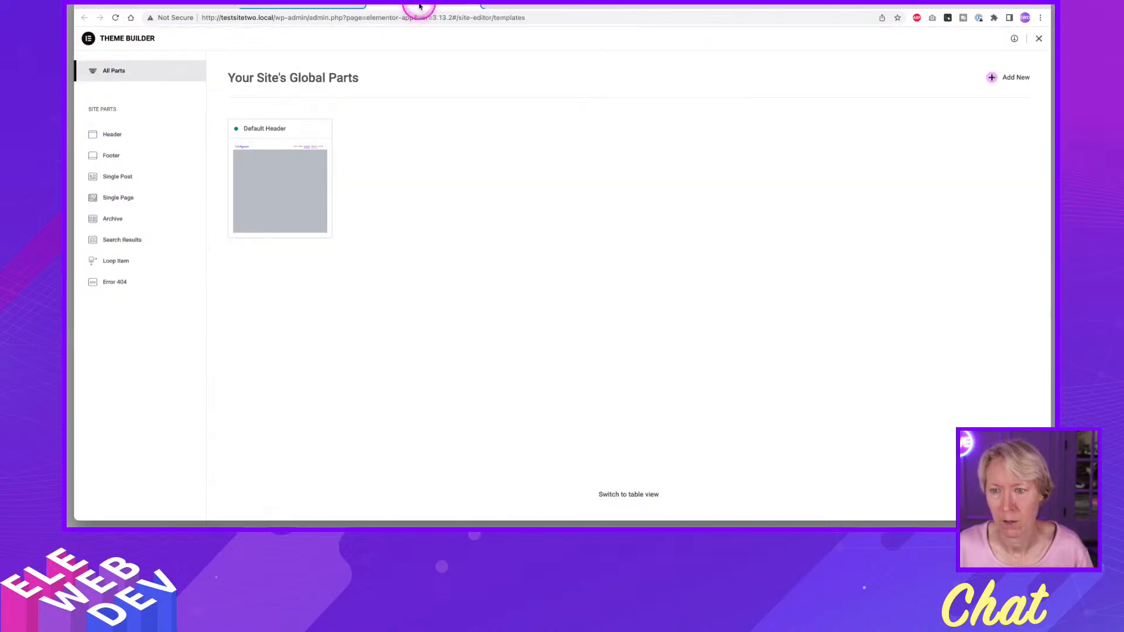
right_click(419, 6)
click(459, 32)
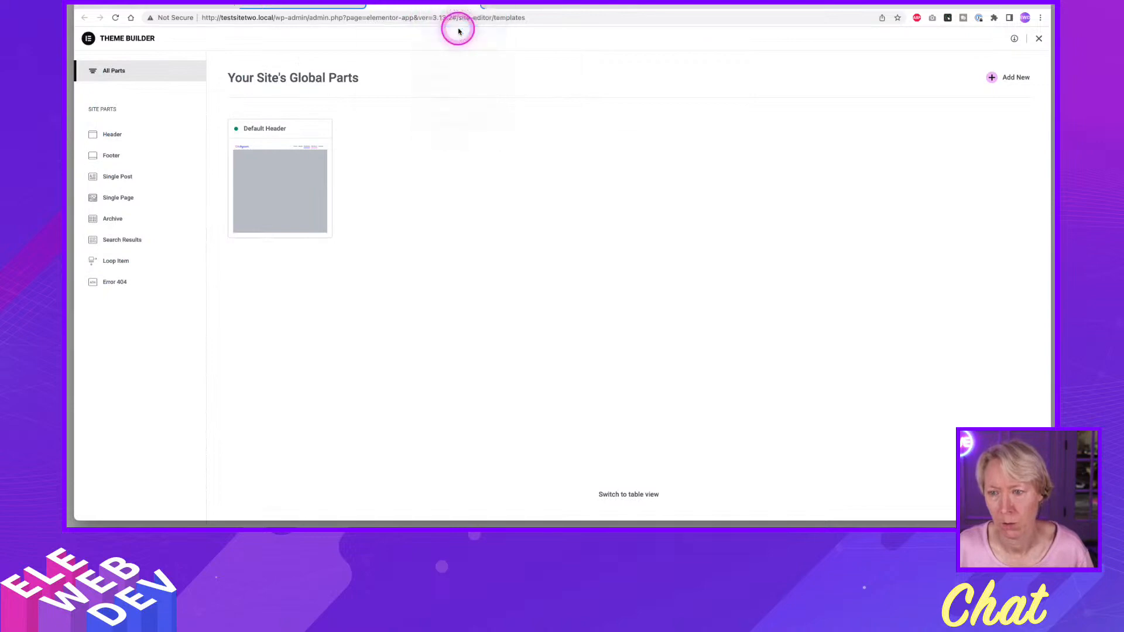
click(541, 5)
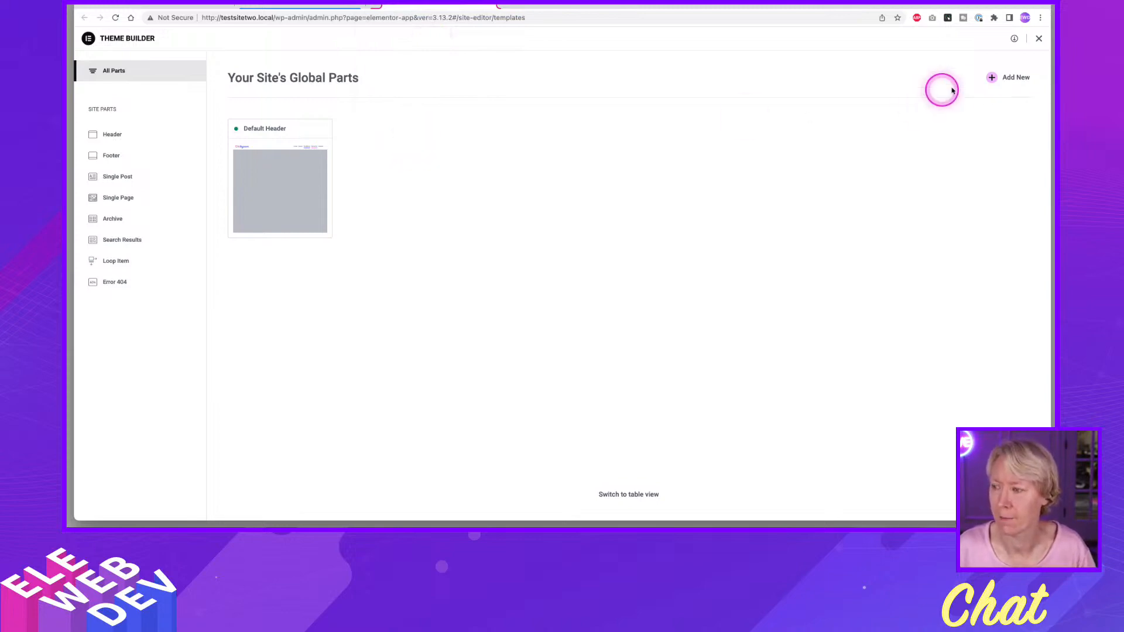
Add a new Single Page template from the Theme Builder and dismiss the template library.
click(121, 198)
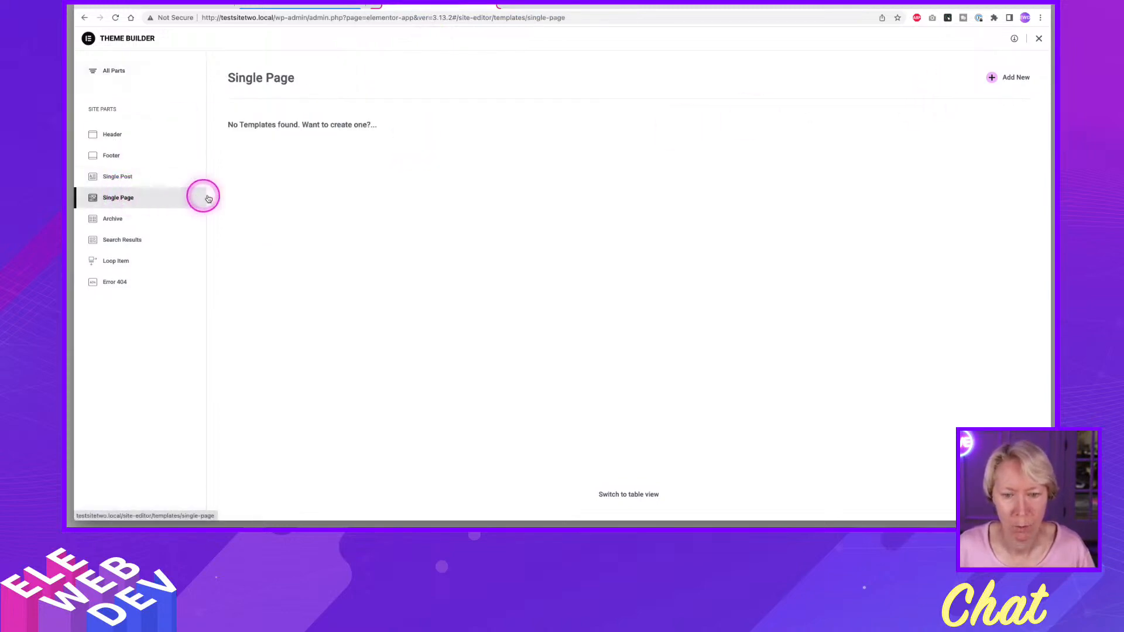
click(995, 78)
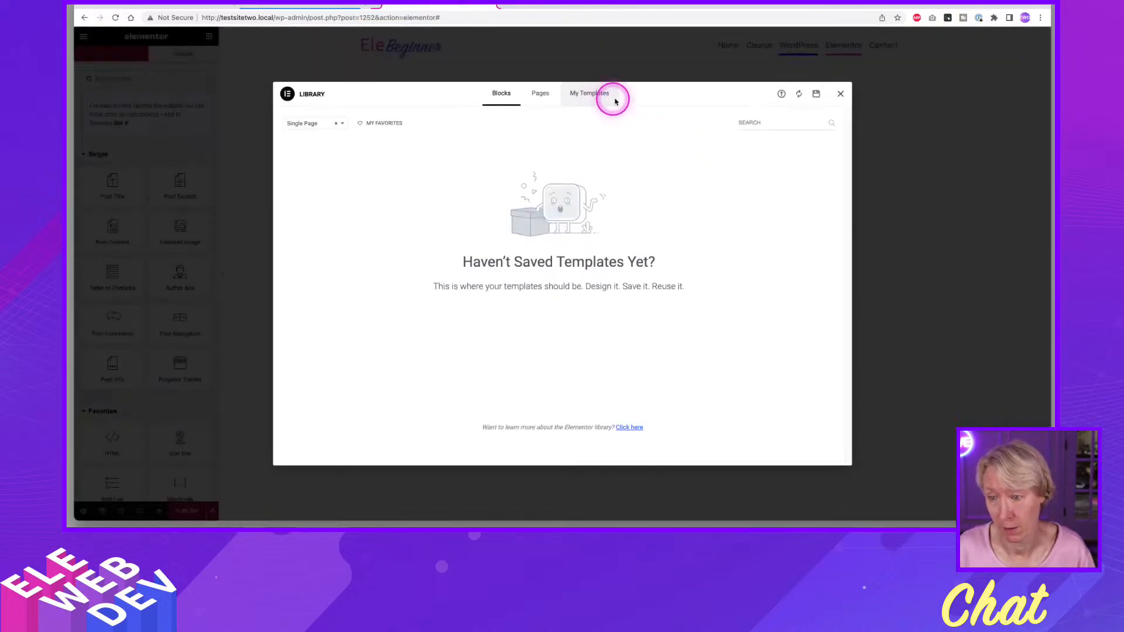
click(841, 95)
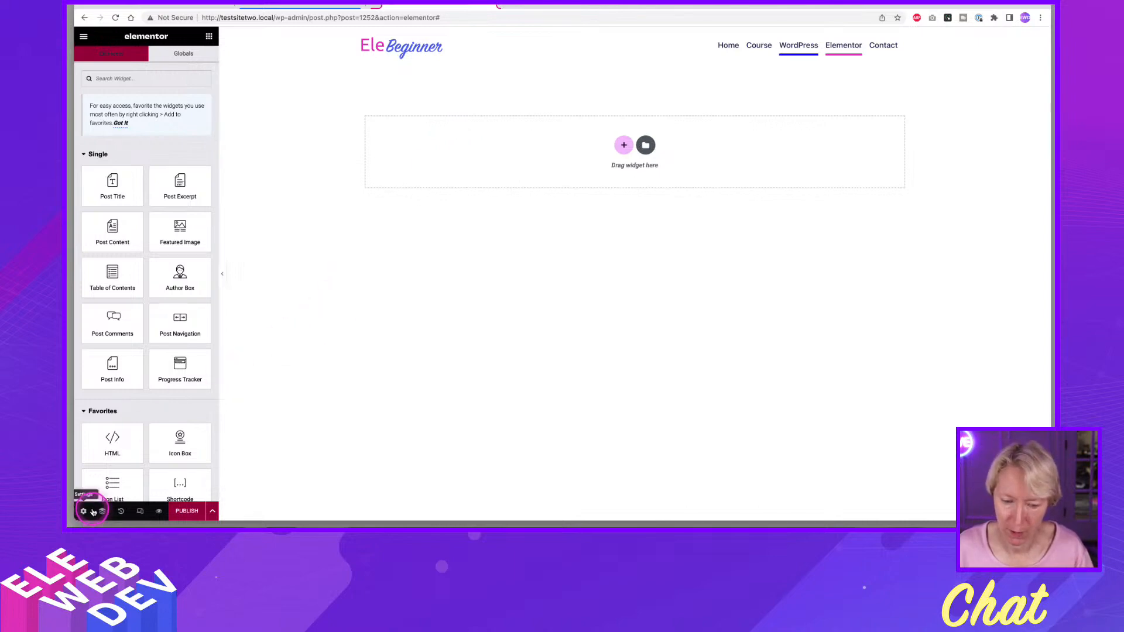
Title the template "Wordpress Single Page Template" and publish it with the display condition for all pages removed.
click(83, 512)
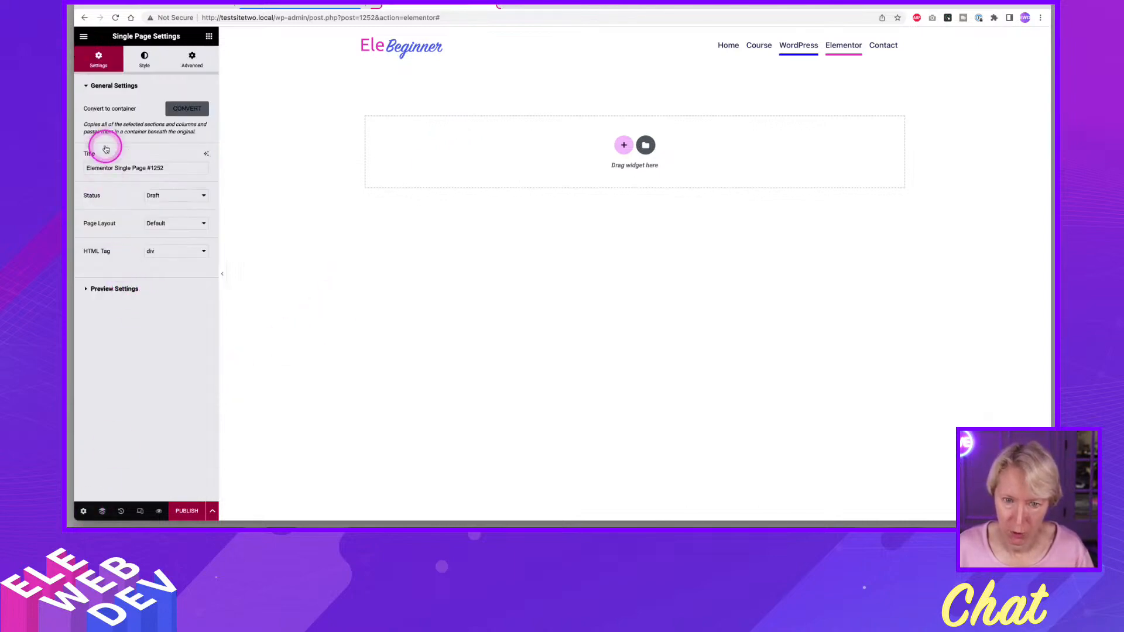
click(169, 167)
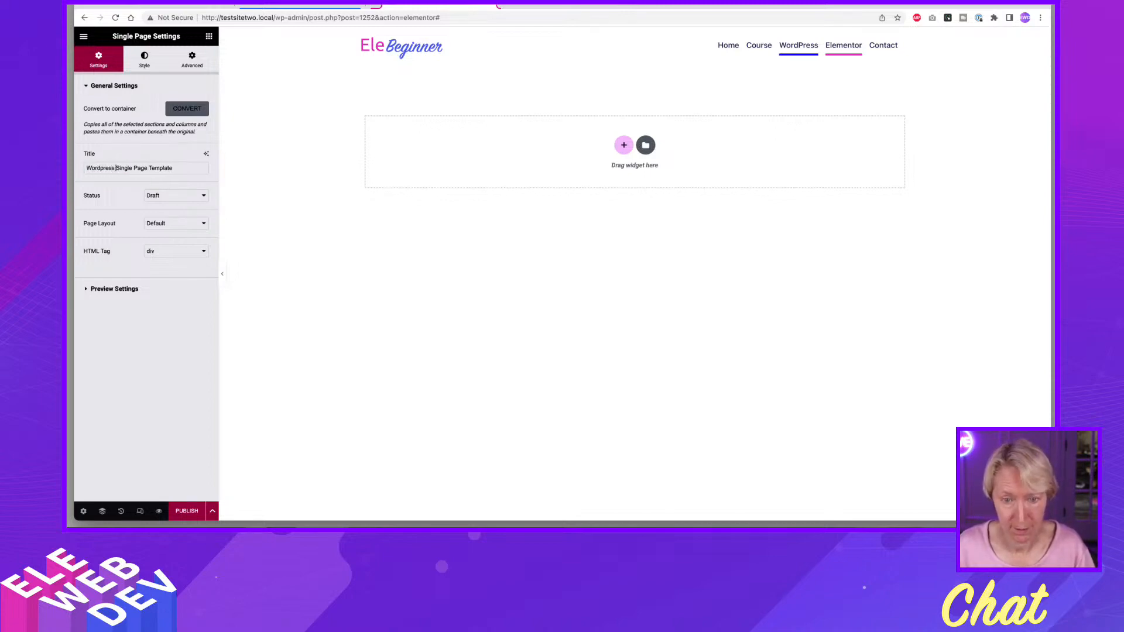
click(183, 520)
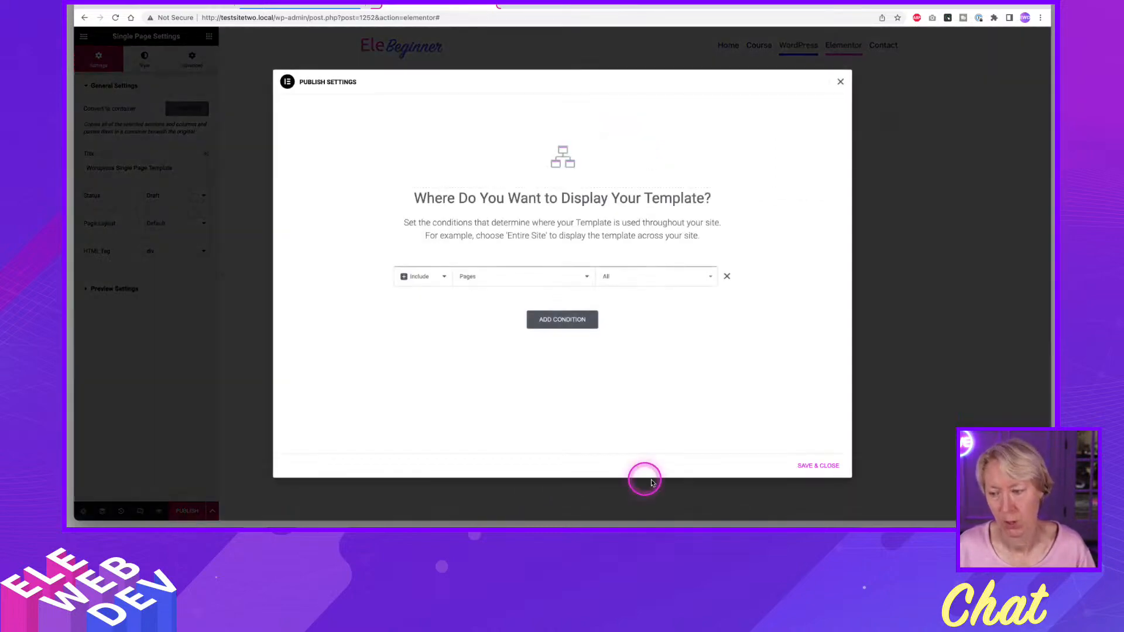
click(727, 276)
click(826, 466)
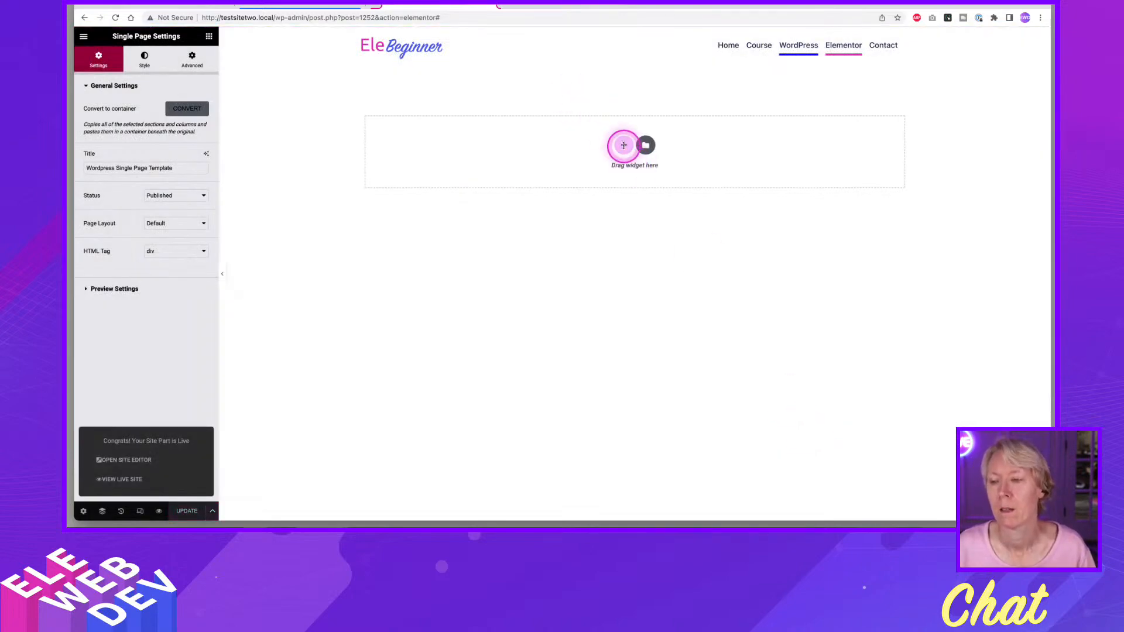
Add a single flexbox container with row direction to the template and open its settings.
click(624, 146)
click(607, 170)
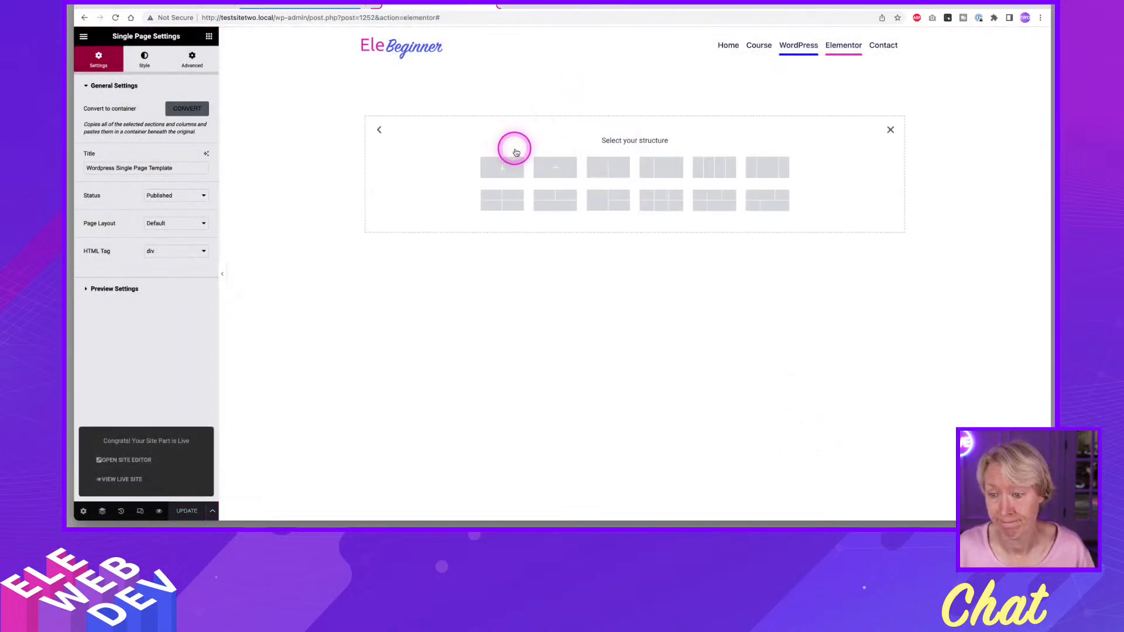
click(547, 168)
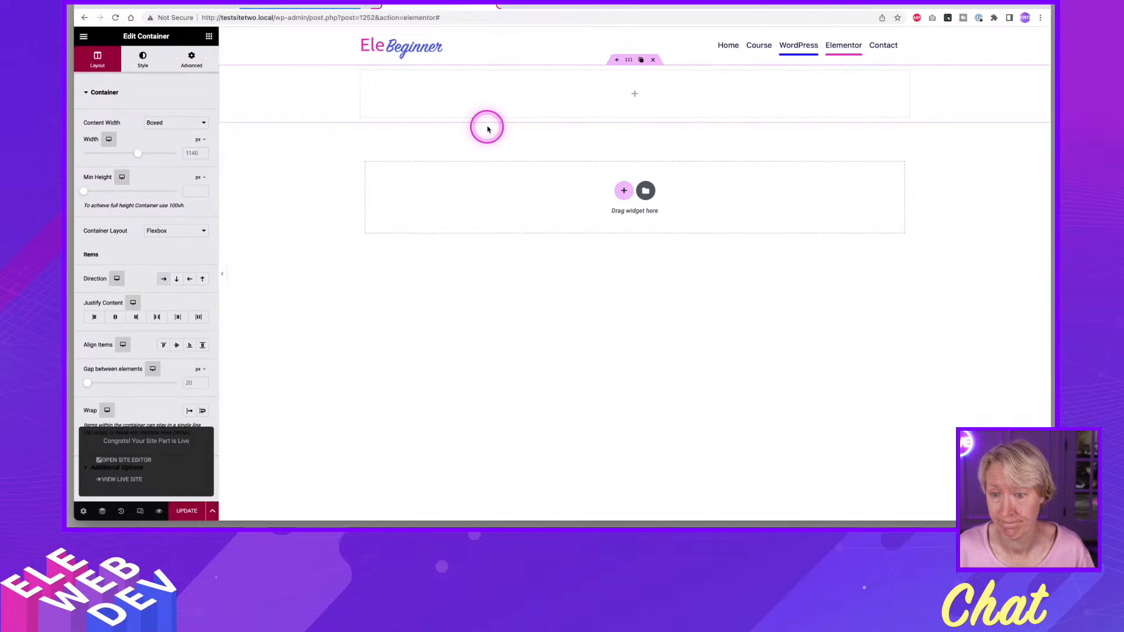
right_click(628, 61)
click(647, 70)
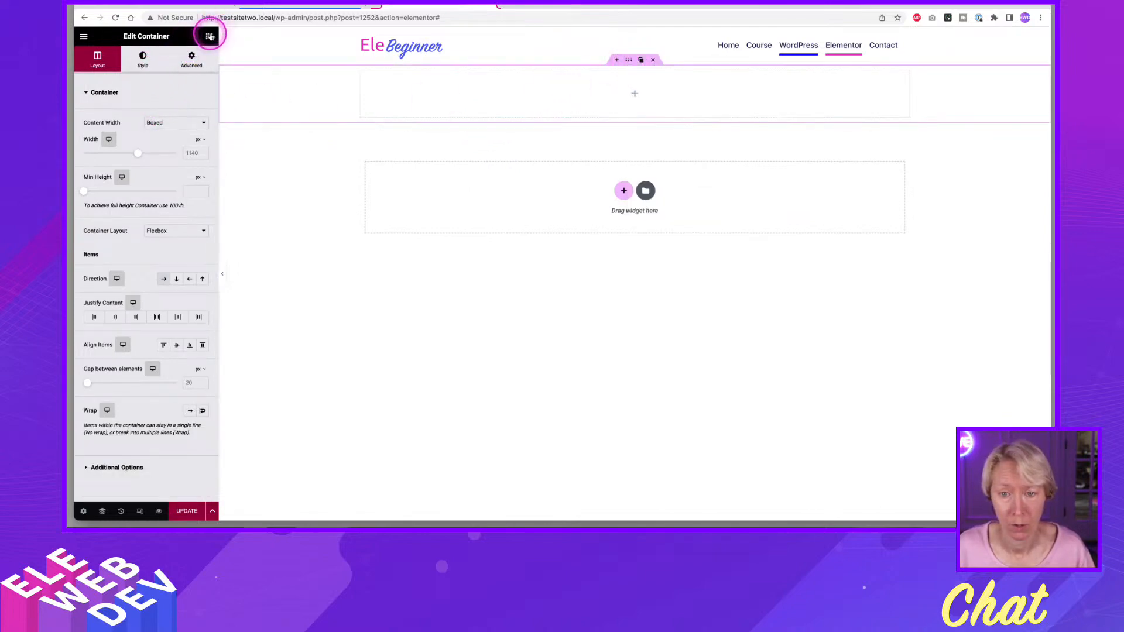
Add a Heading widget to the container and link its title to the Page Title dynamic tag.
click(209, 36)
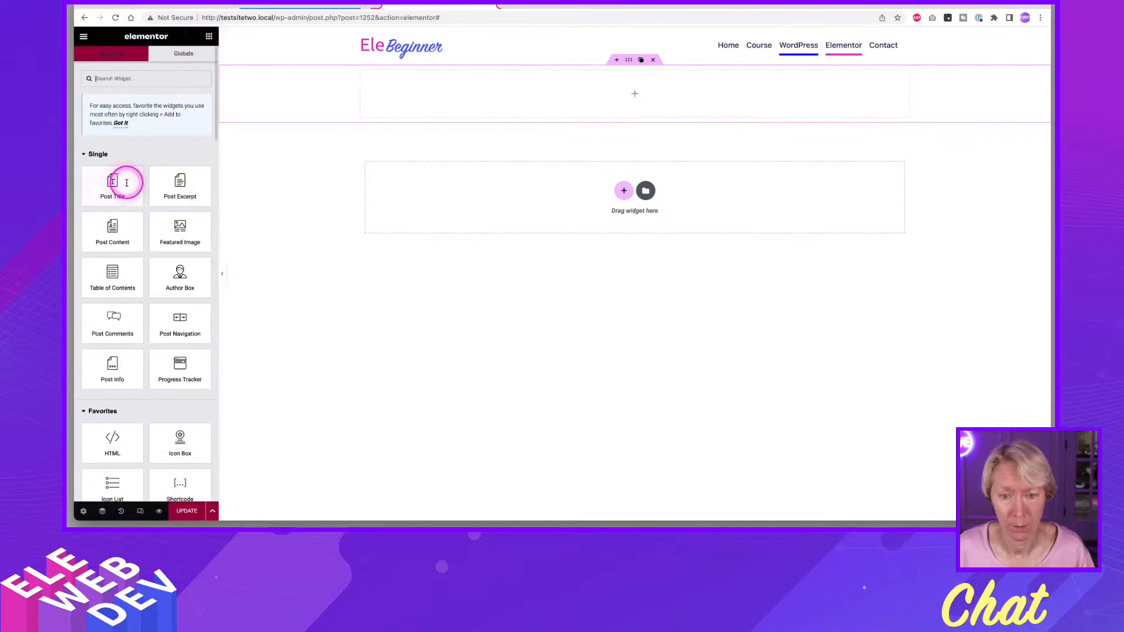
scroll(114, 264, down, 5)
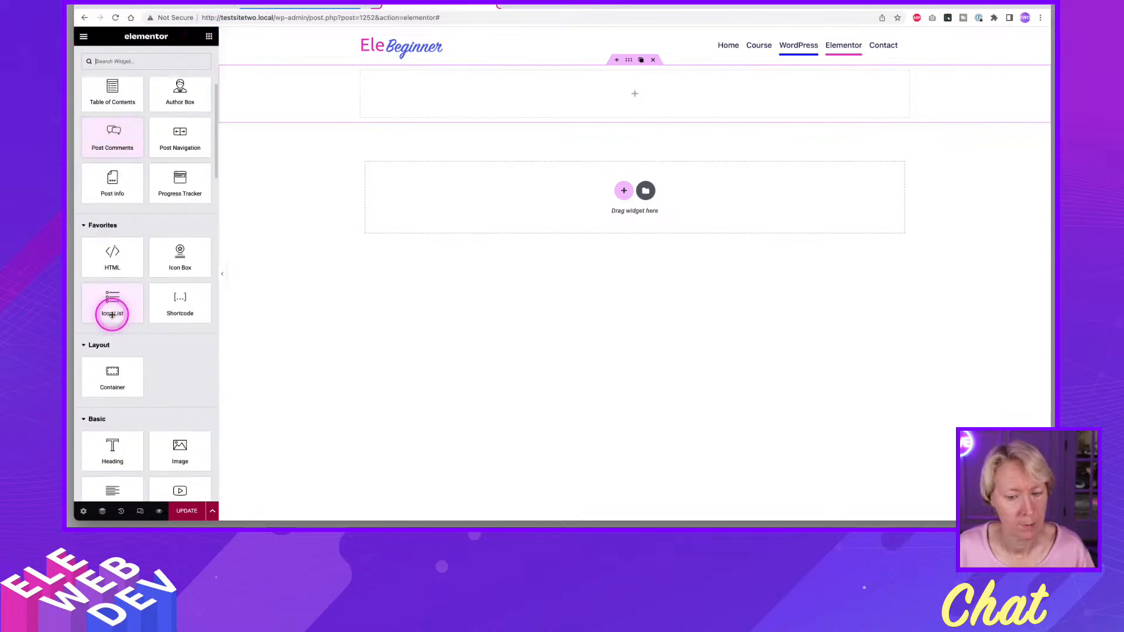
drag(112, 383, 427, 98)
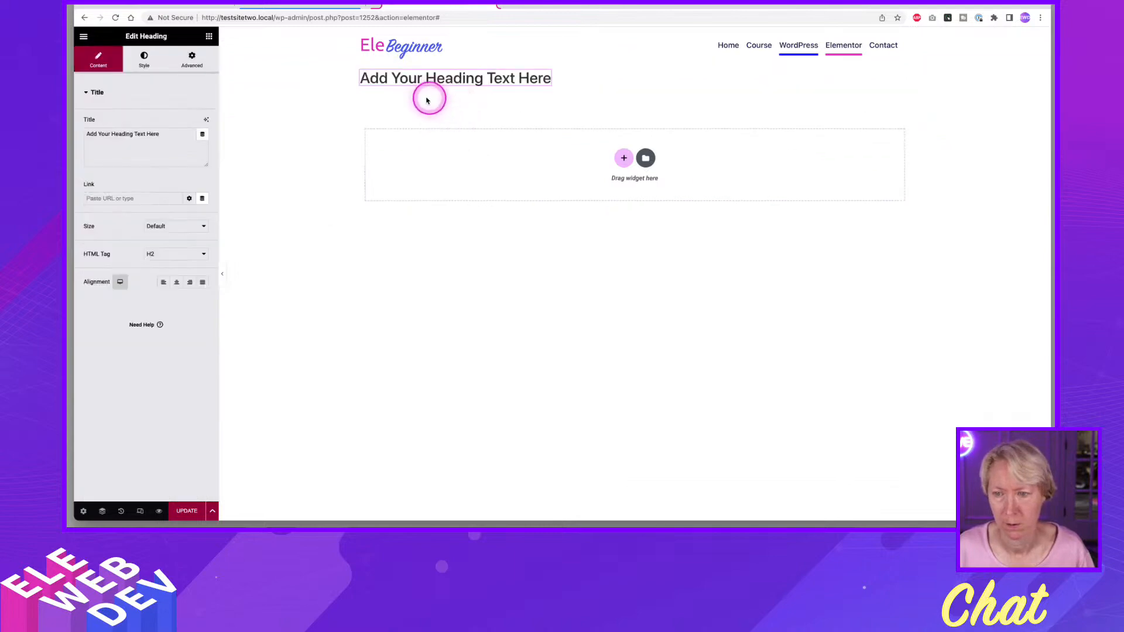
click(201, 134)
scroll(131, 218, down, 5)
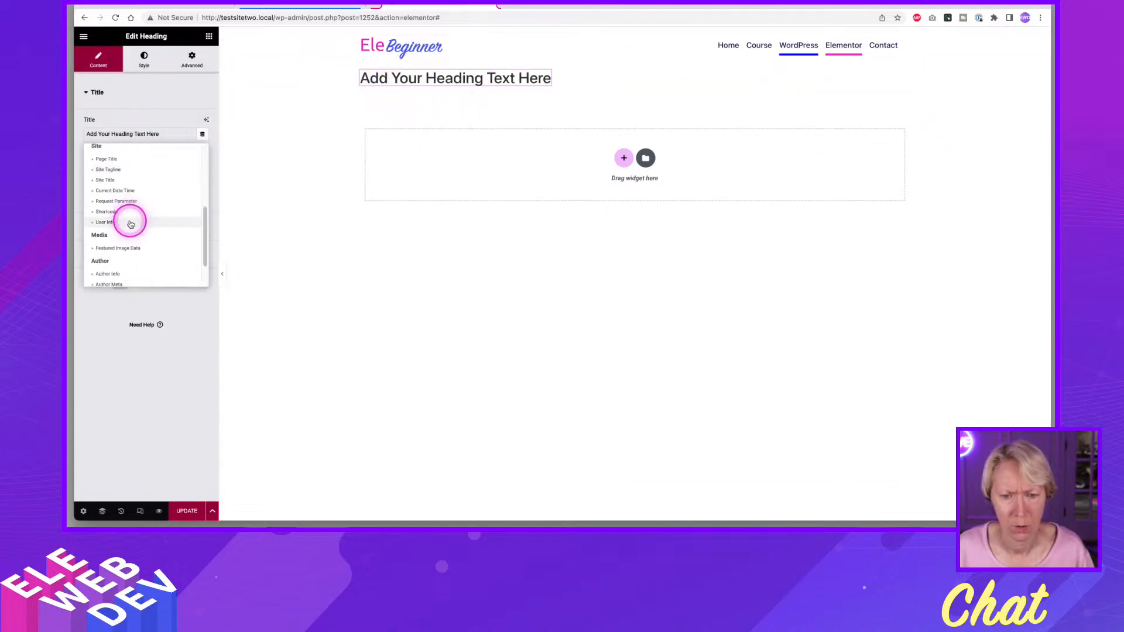
scroll(129, 229, up, 5)
click(113, 174)
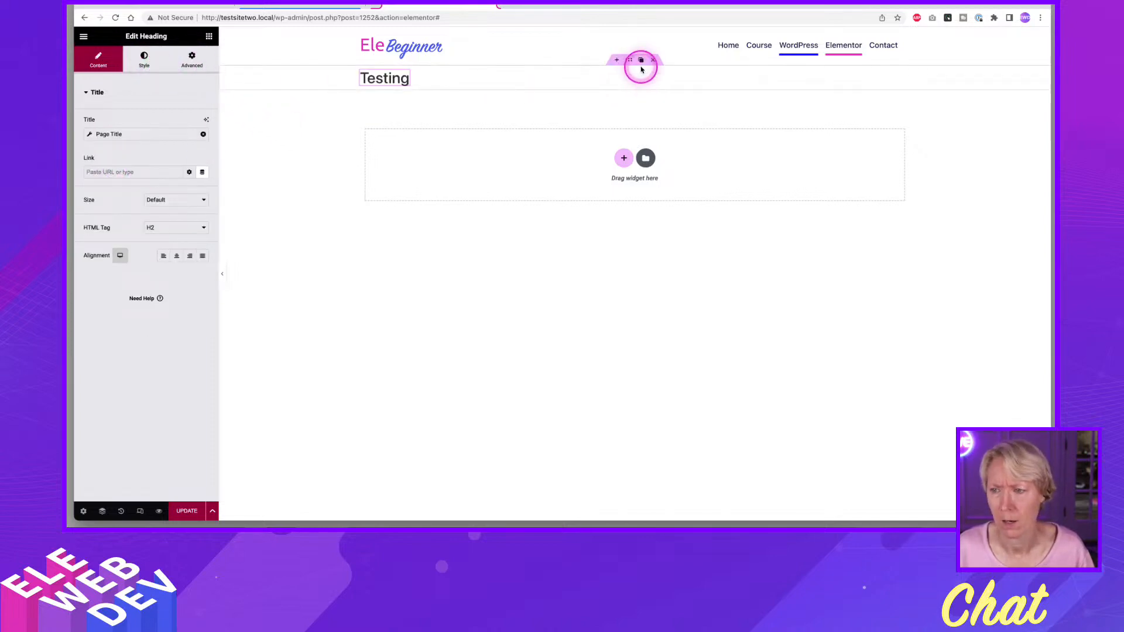
Give the heading's container a classic background in the blue Accent global color.
right_click(631, 63)
click(629, 60)
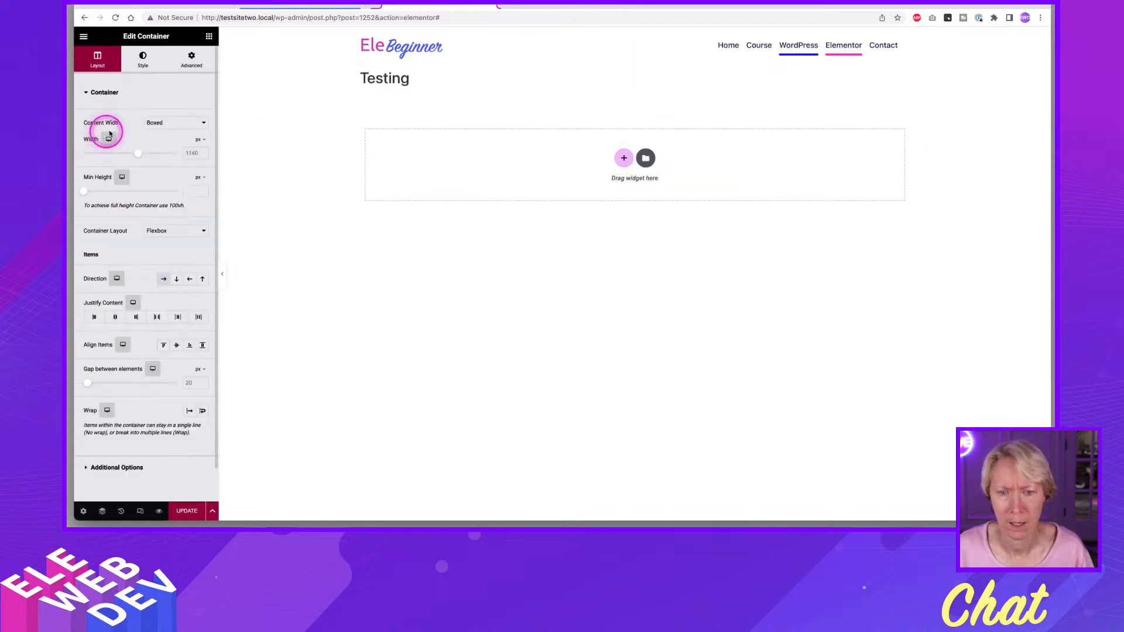
click(140, 57)
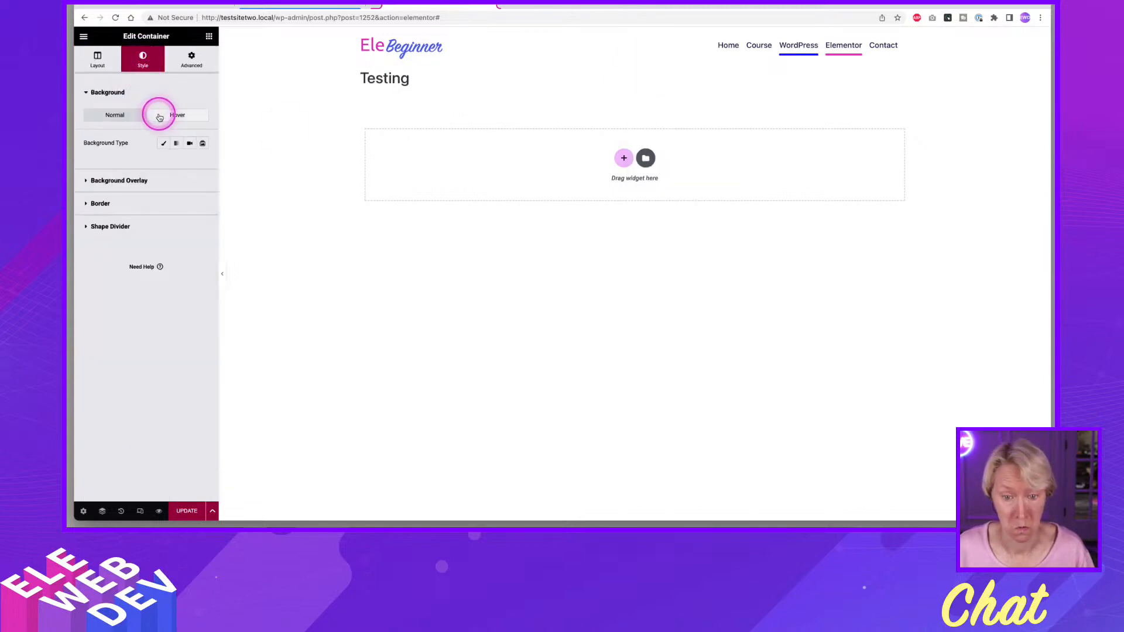
click(163, 143)
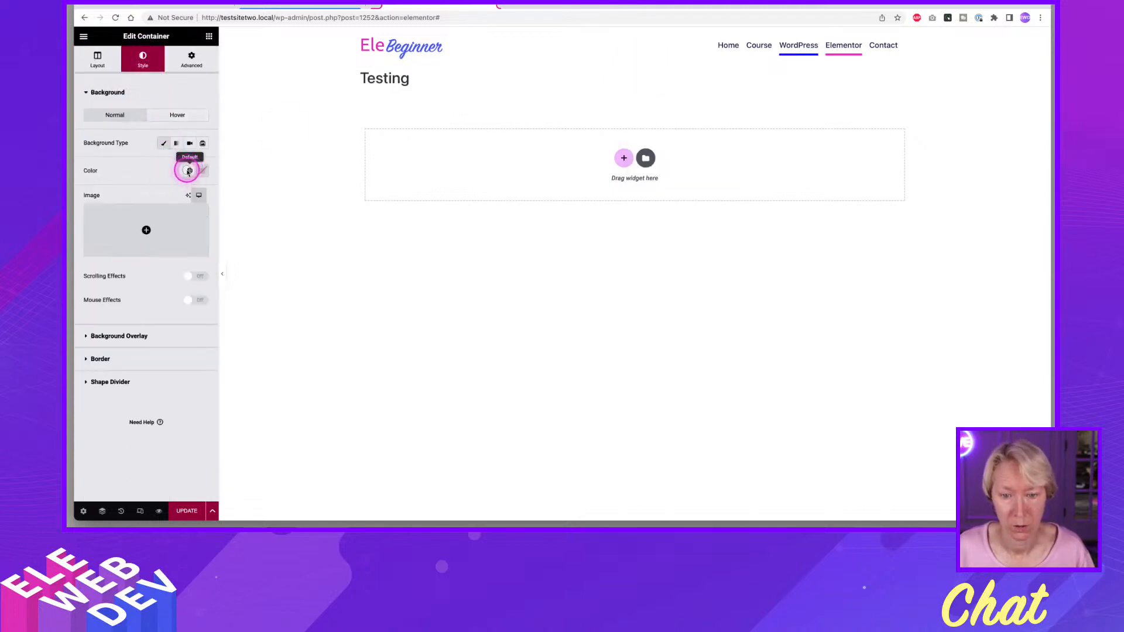
click(188, 170)
click(108, 255)
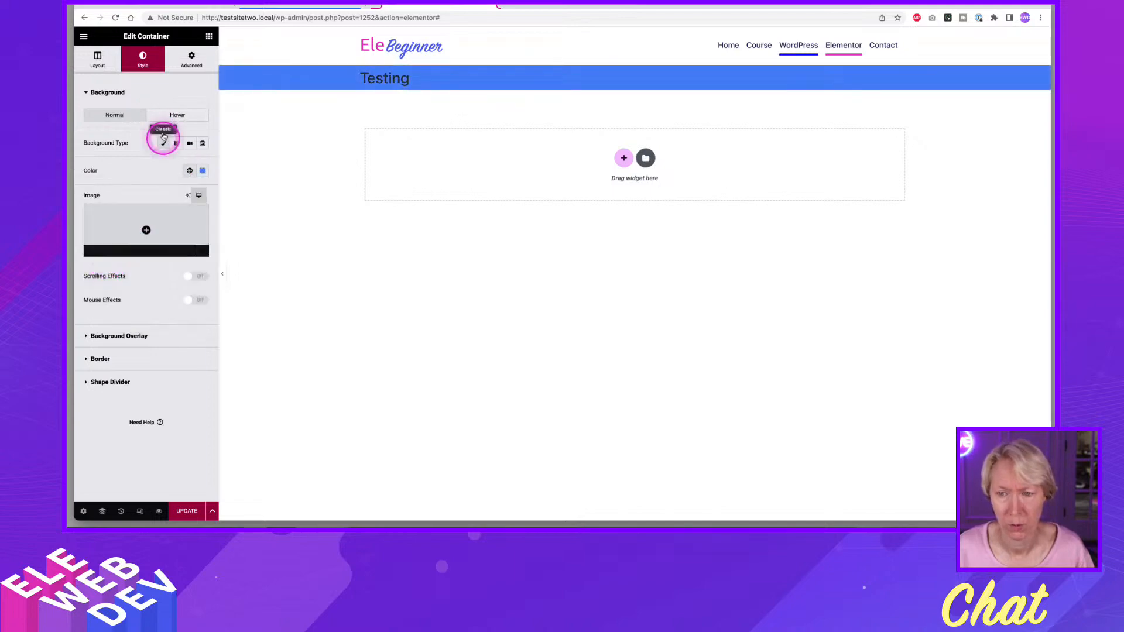
Set the page title heading's text color to the White global color.
right_click(389, 81)
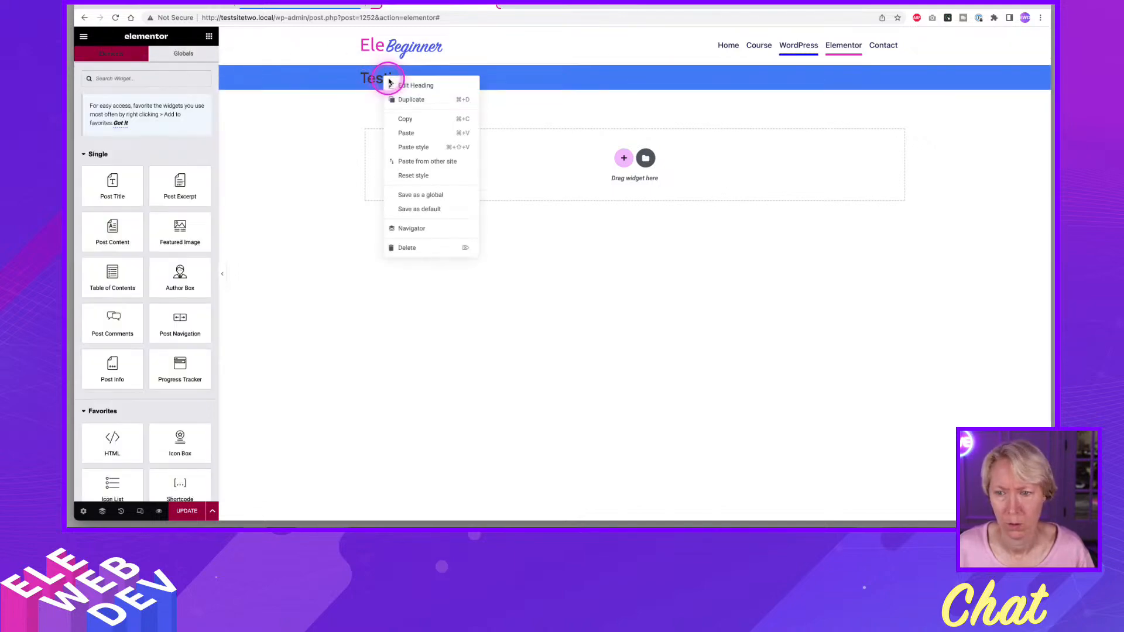
click(391, 84)
click(144, 58)
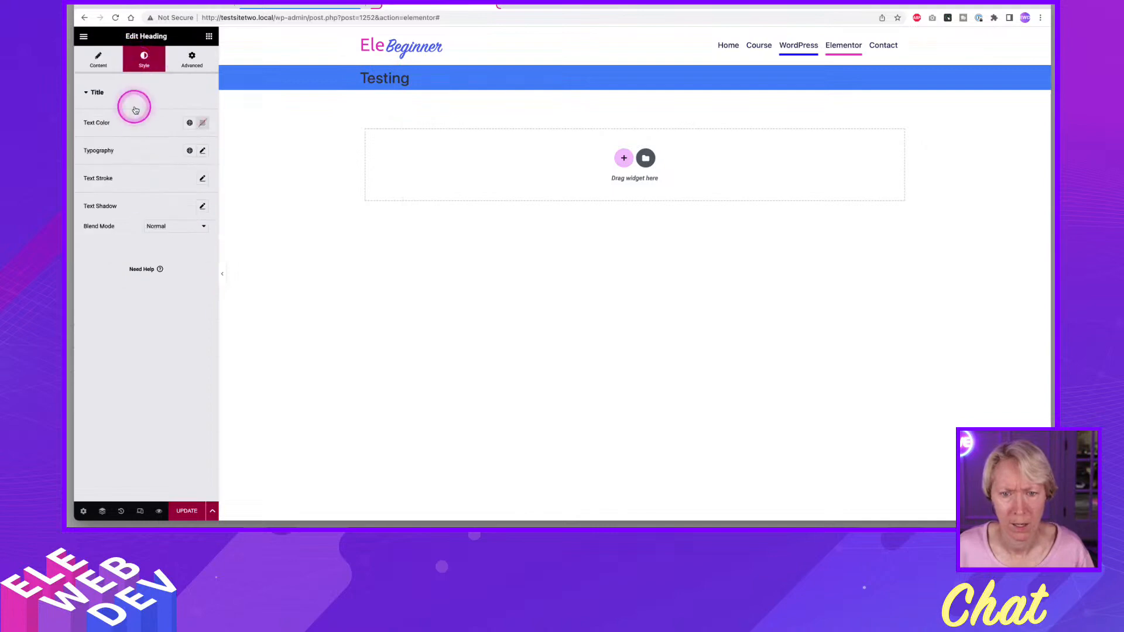
click(189, 123)
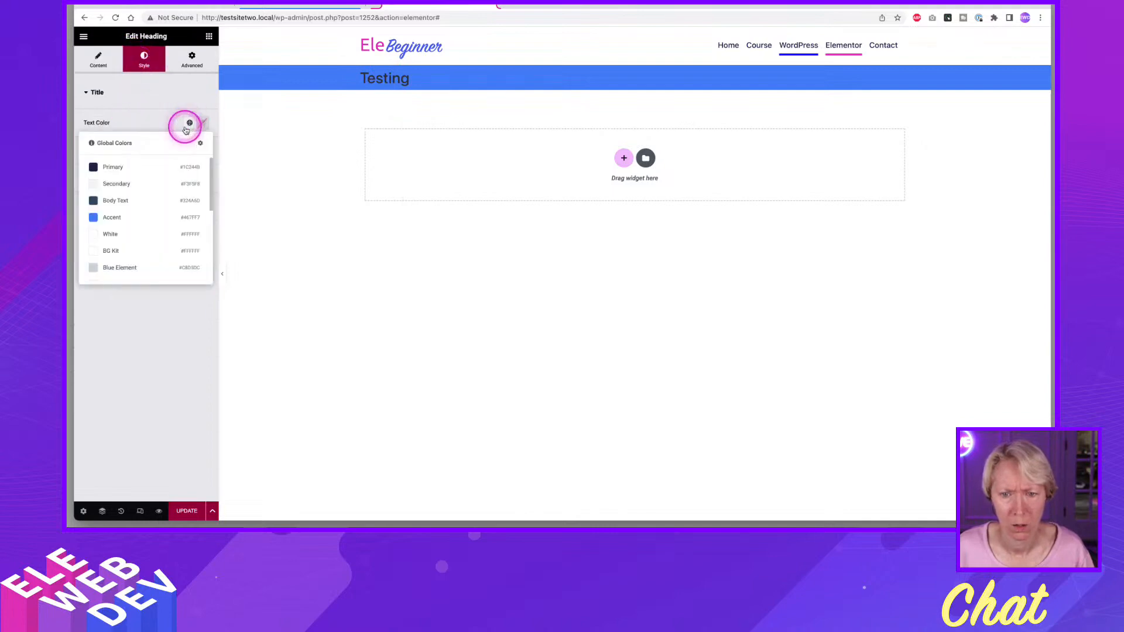
click(125, 234)
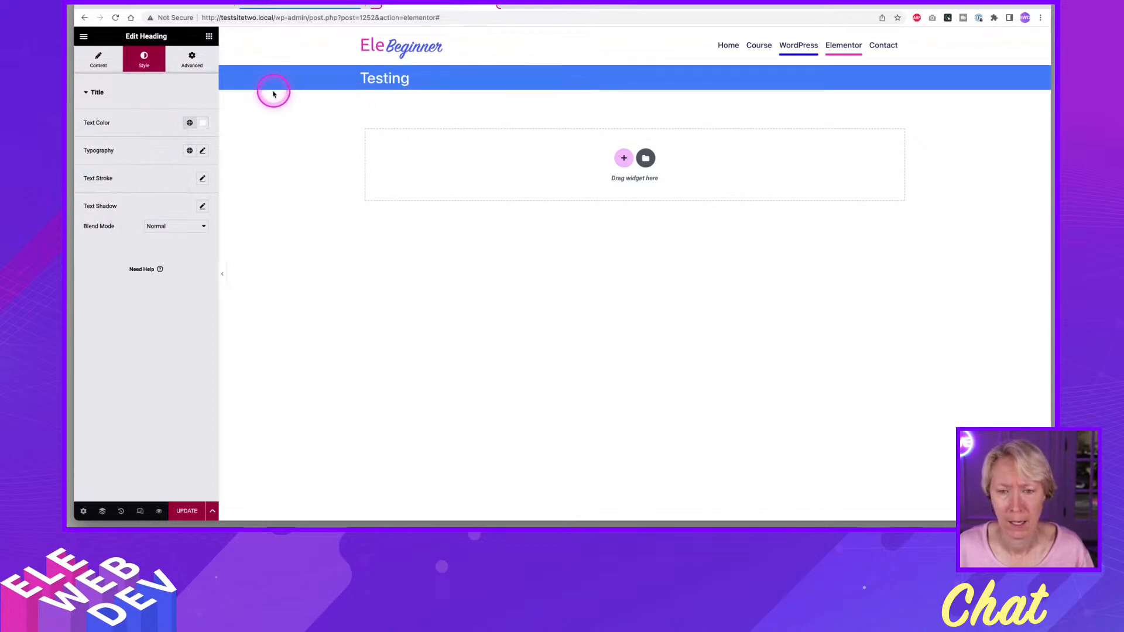
Set the title heading's padding to 20 px top and bottom and 0 on the sides, and save the template without display conditions.
click(192, 58)
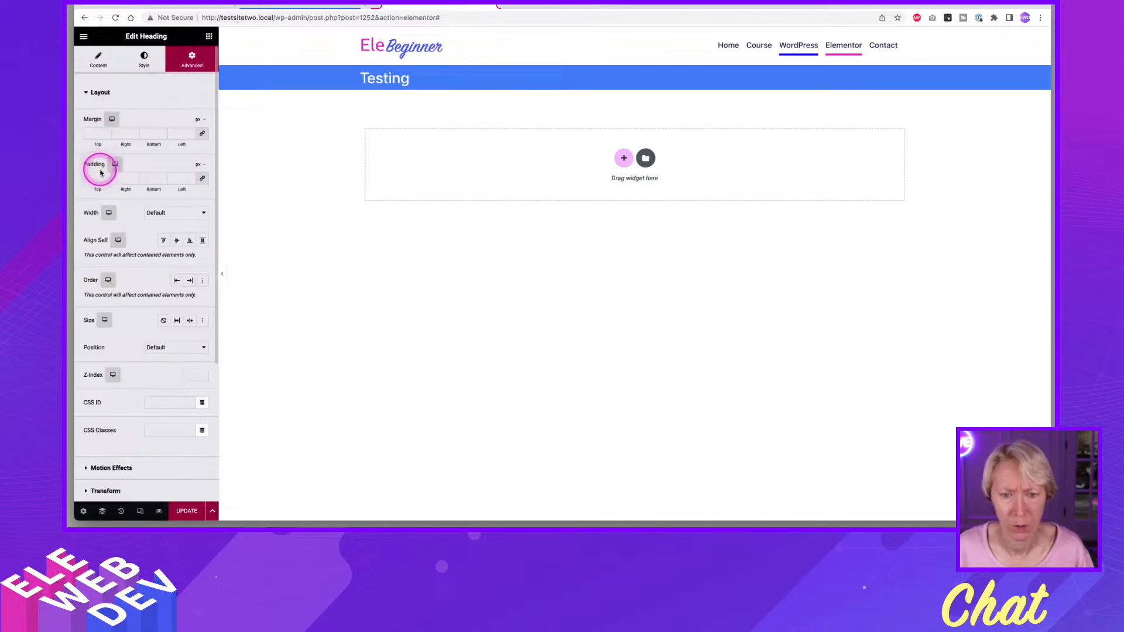
text(20)
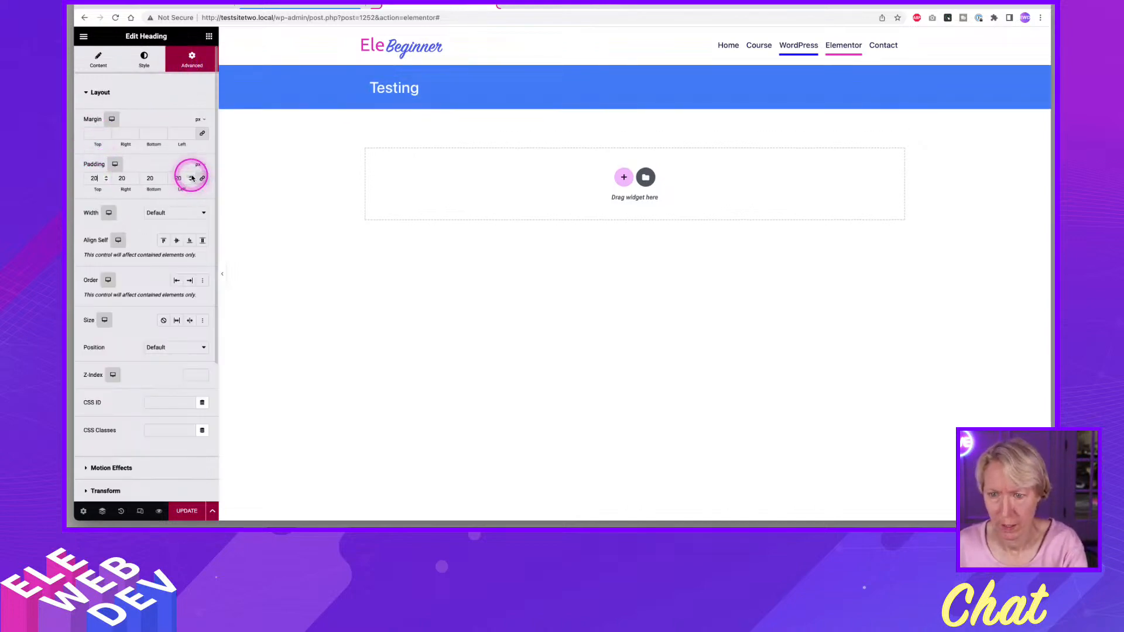
click(117, 178)
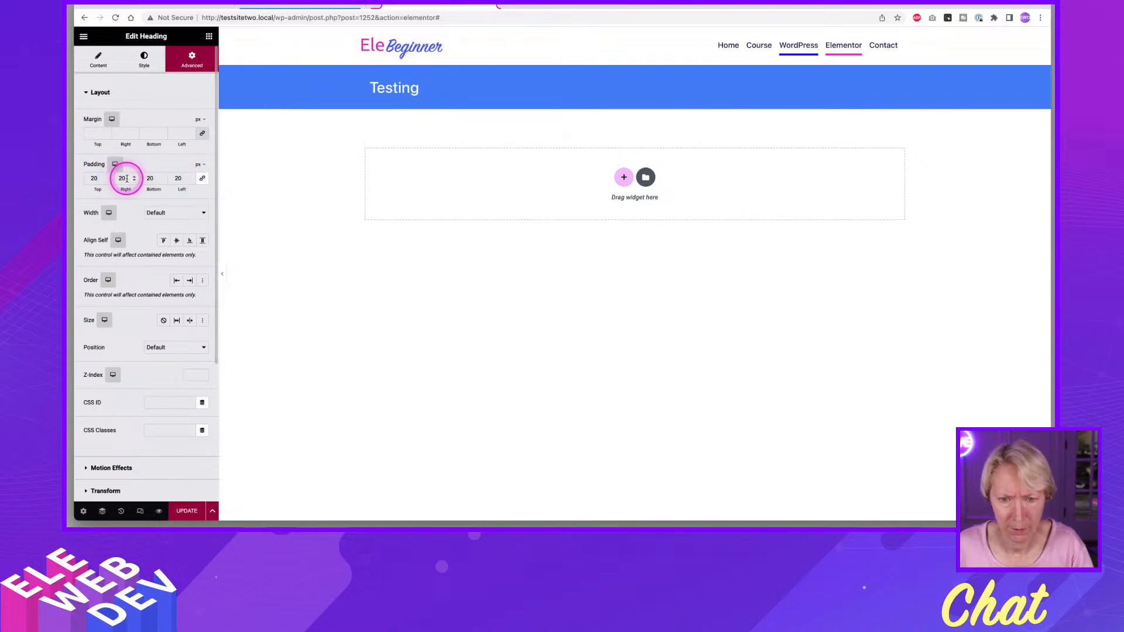
text(0)
click(167, 176)
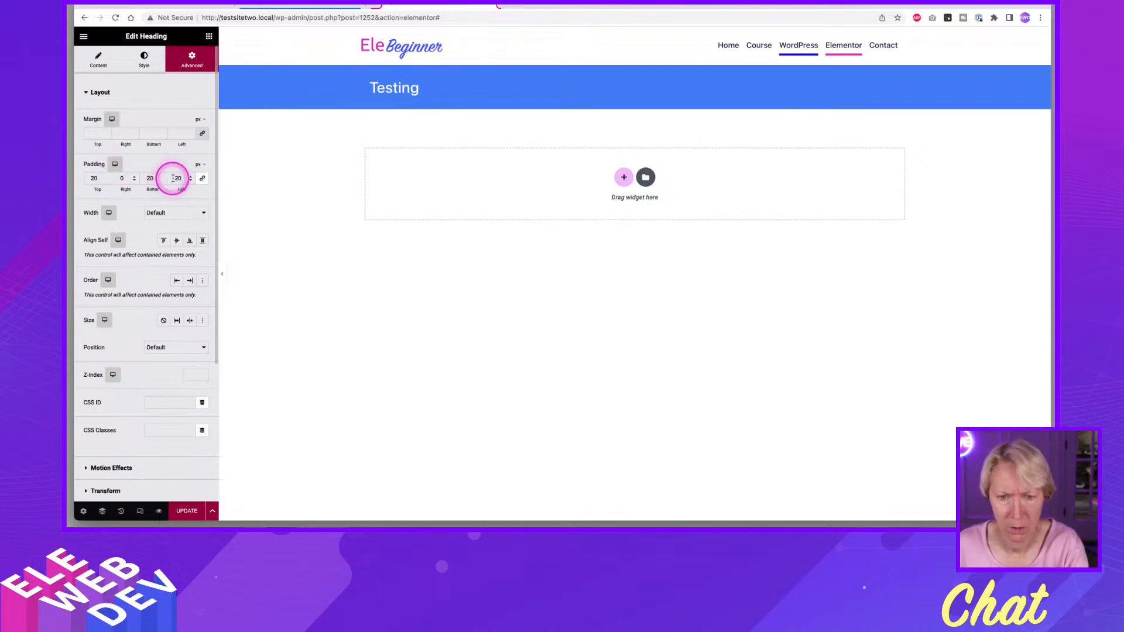
text(0)
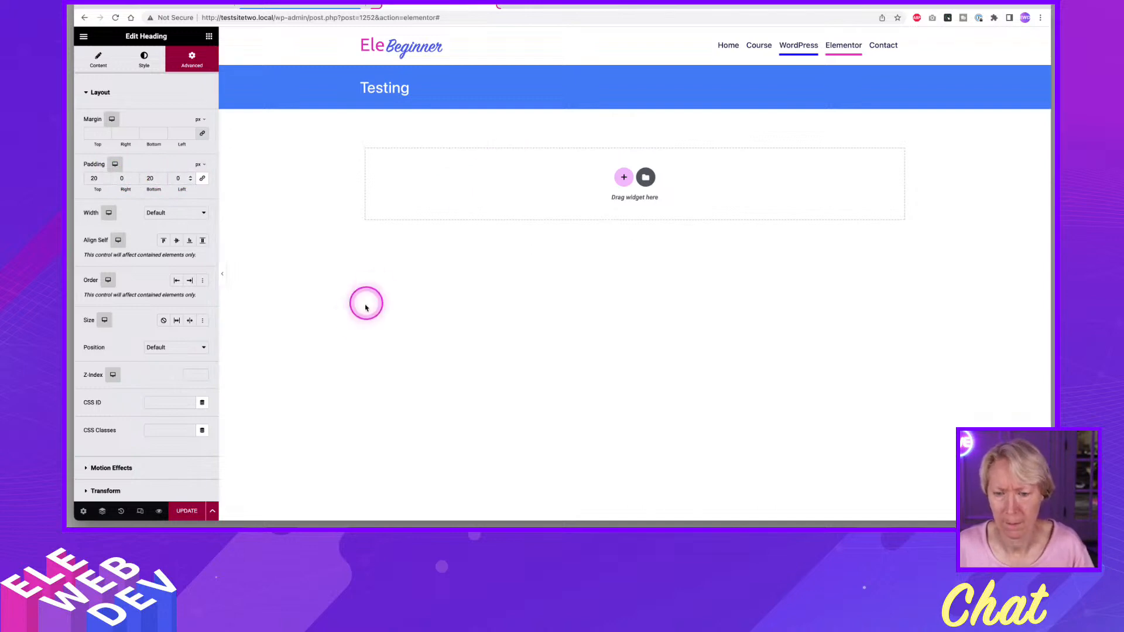
click(181, 513)
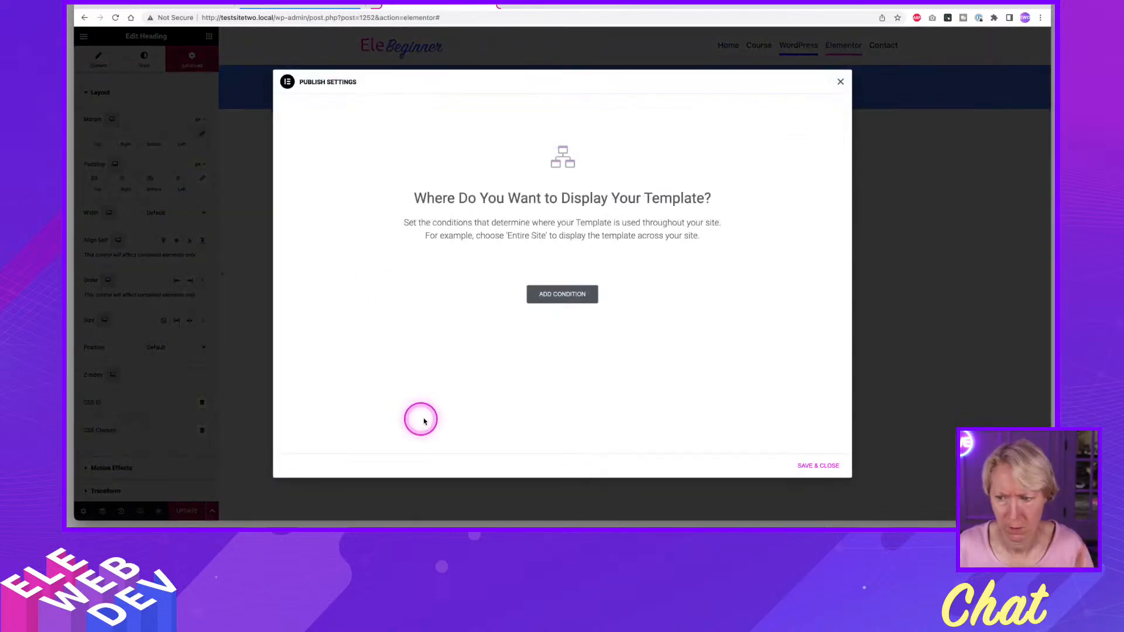
click(820, 468)
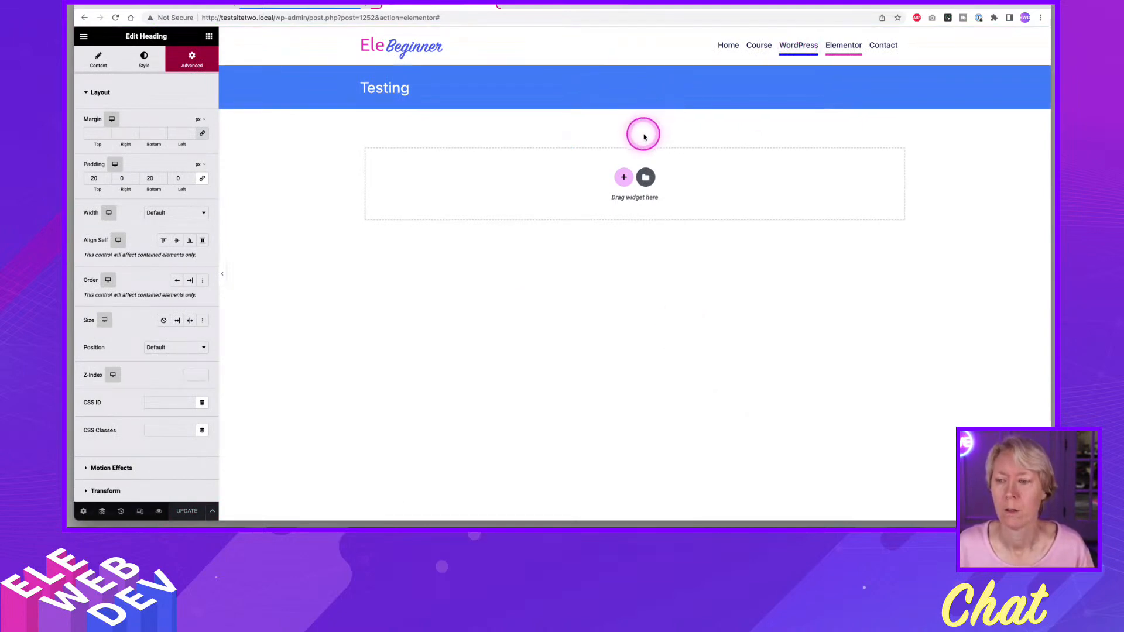
Add a column-direction flexbox container below the title banner and set its content width to Full Width.
click(623, 179)
click(612, 205)
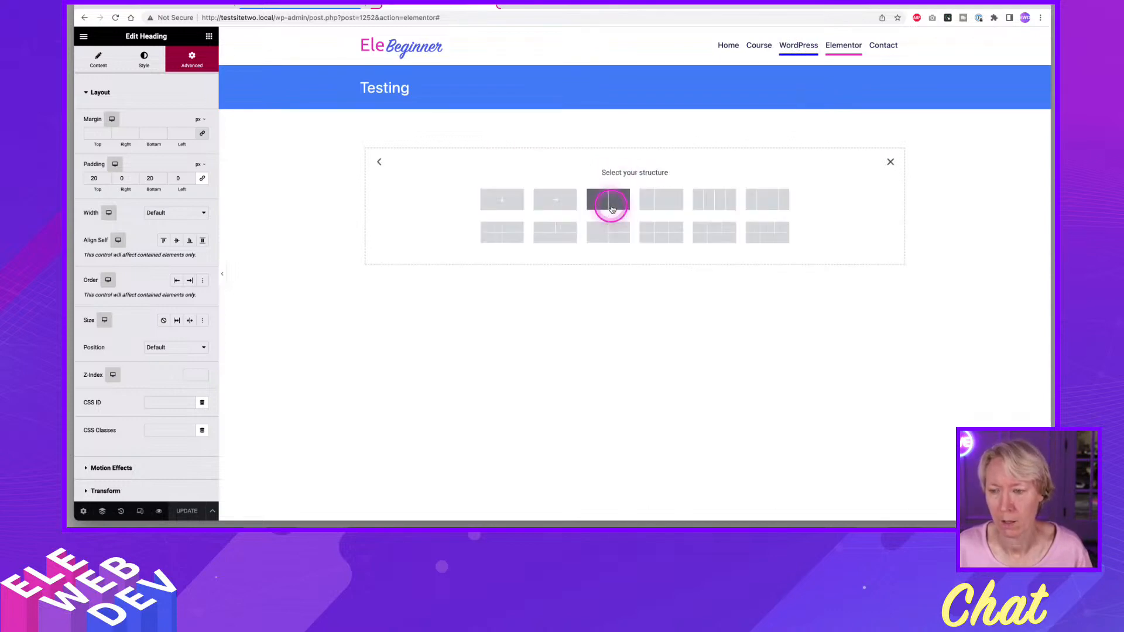
click(501, 202)
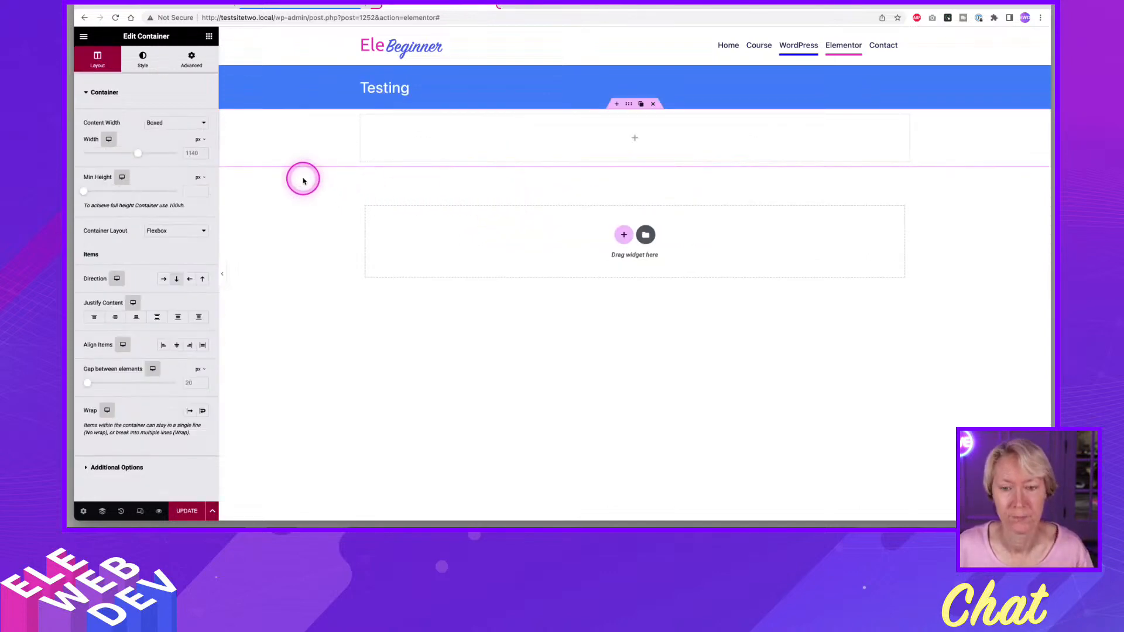
click(158, 123)
click(163, 134)
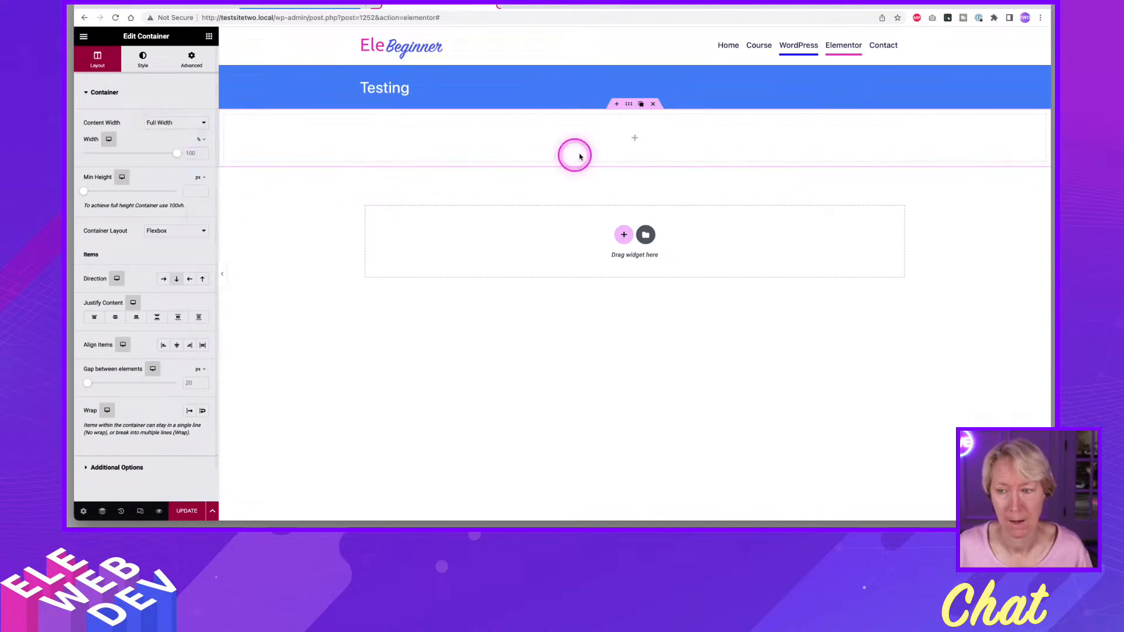
Set the new full-width container's padding to 0 px on all sides.
right_click(629, 105)
click(657, 114)
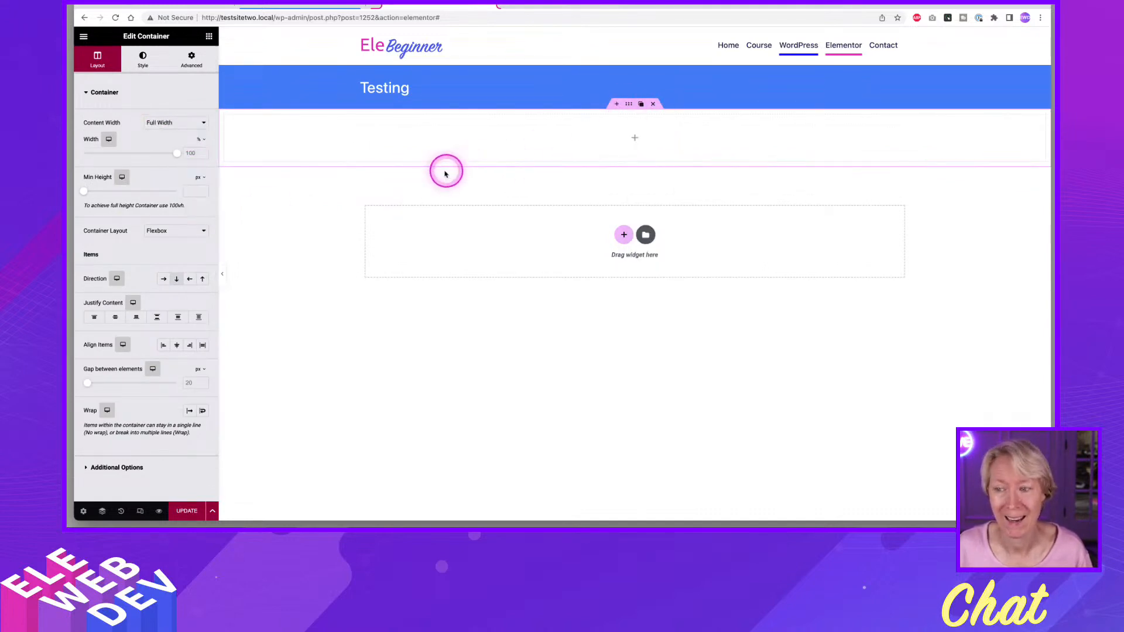
click(193, 66)
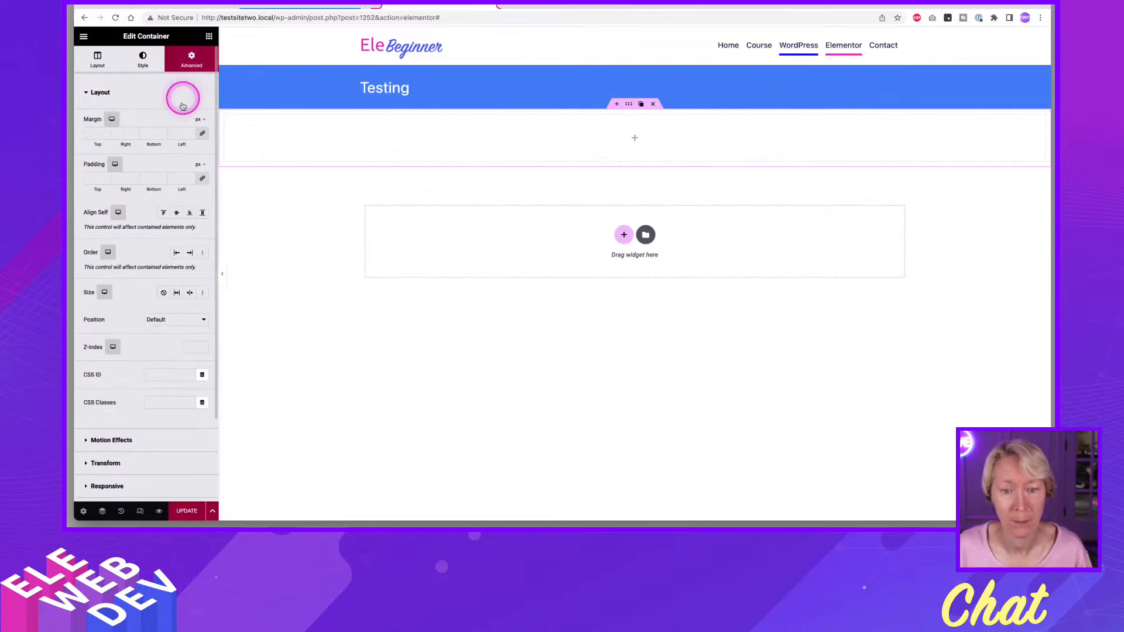
click(89, 177)
text(0)
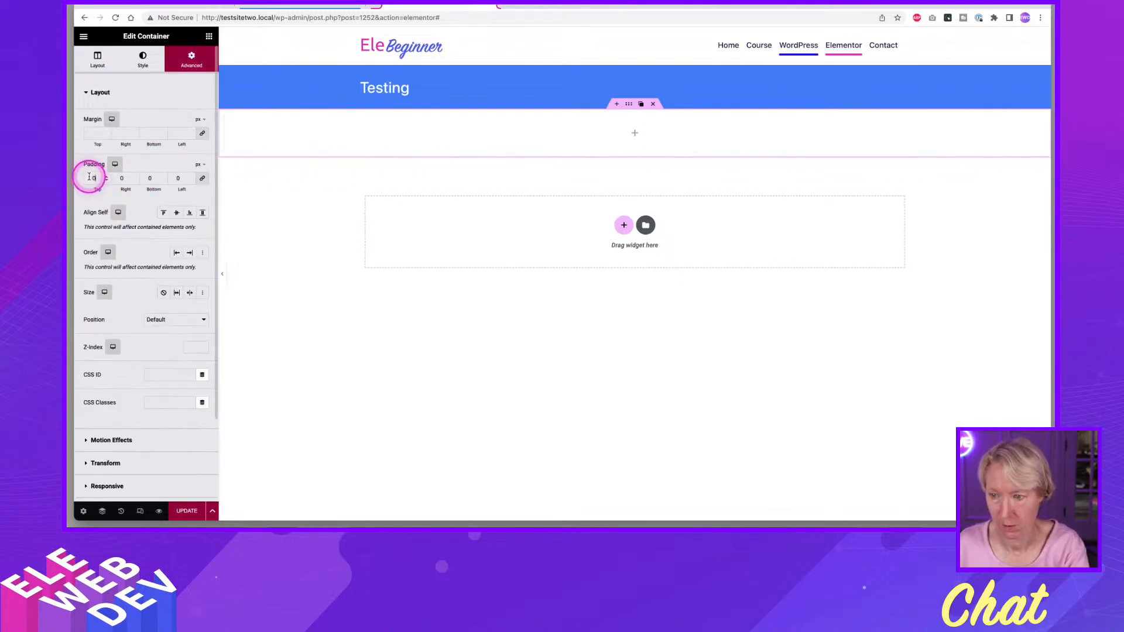
Add a Post Content widget to the empty full-width container and open the container's layout settings.
click(209, 36)
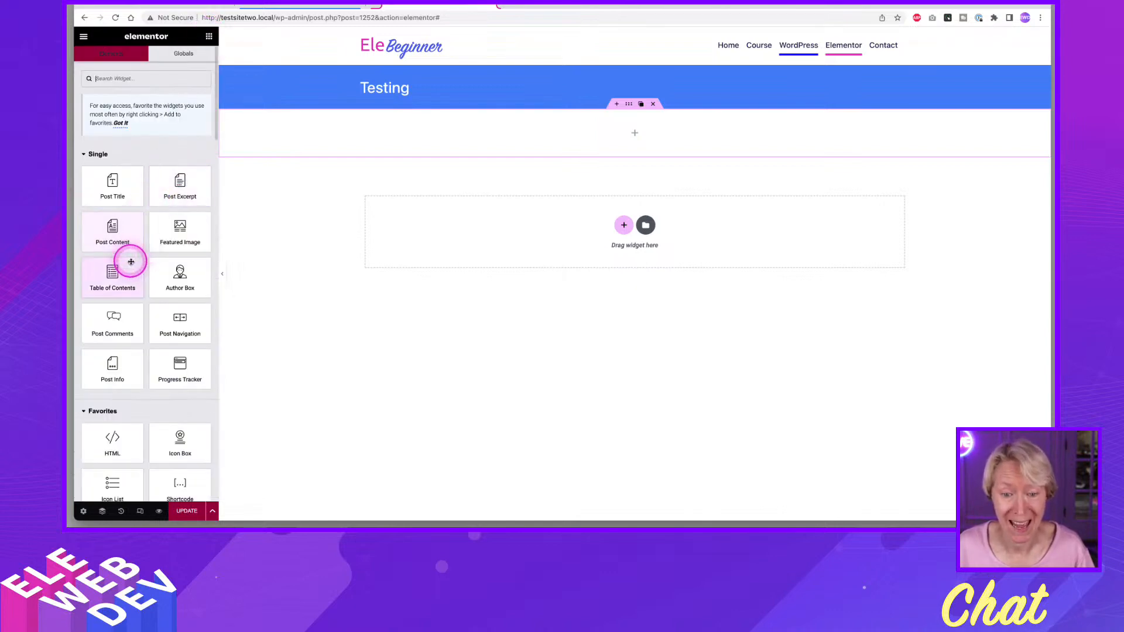
drag(120, 243, 484, 163)
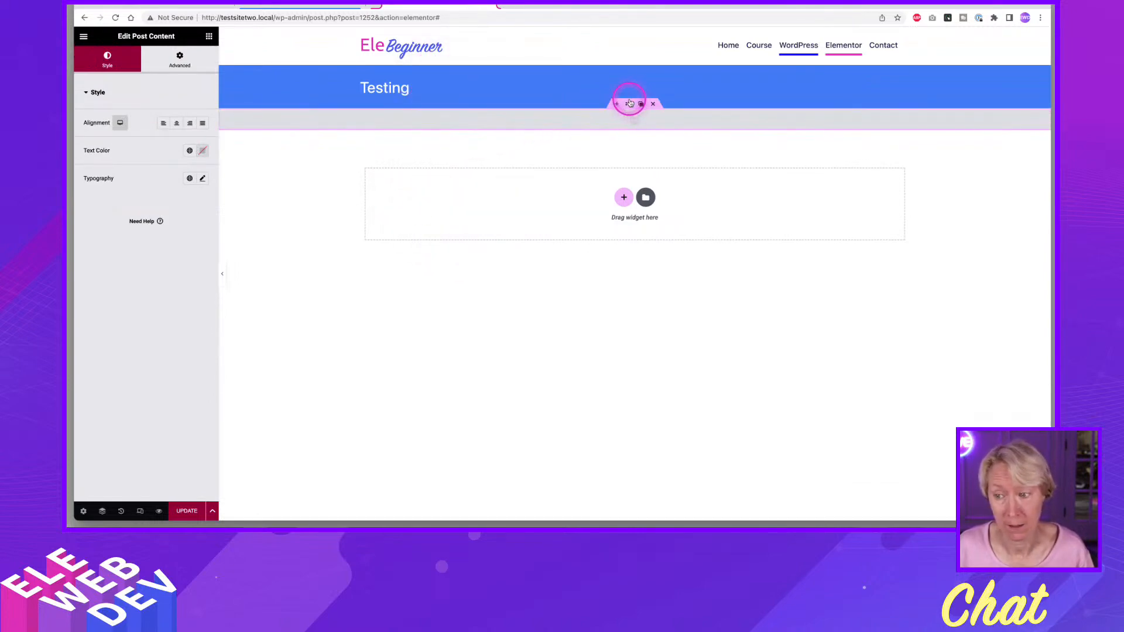
click(630, 105)
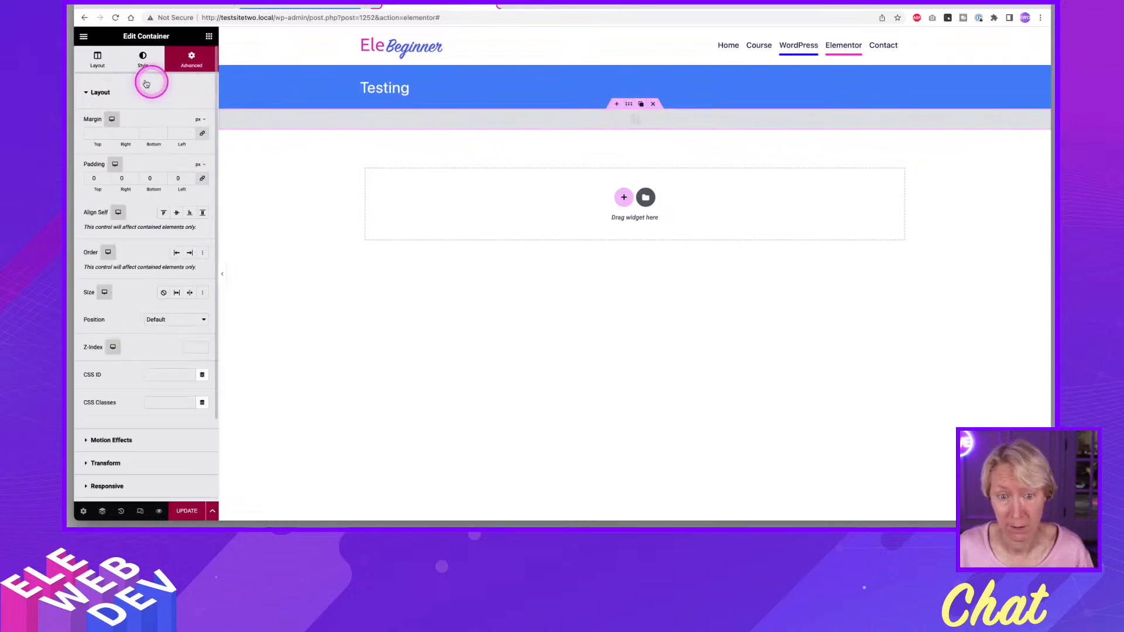
click(99, 61)
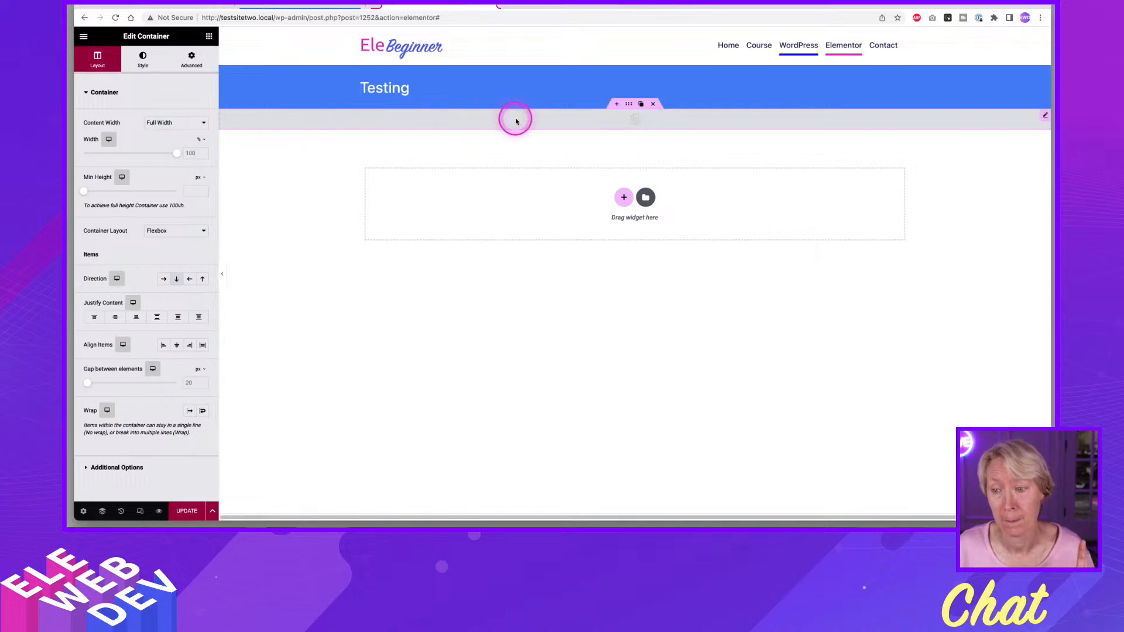
Save the template with a display condition that includes only the WordPress page.
click(188, 511)
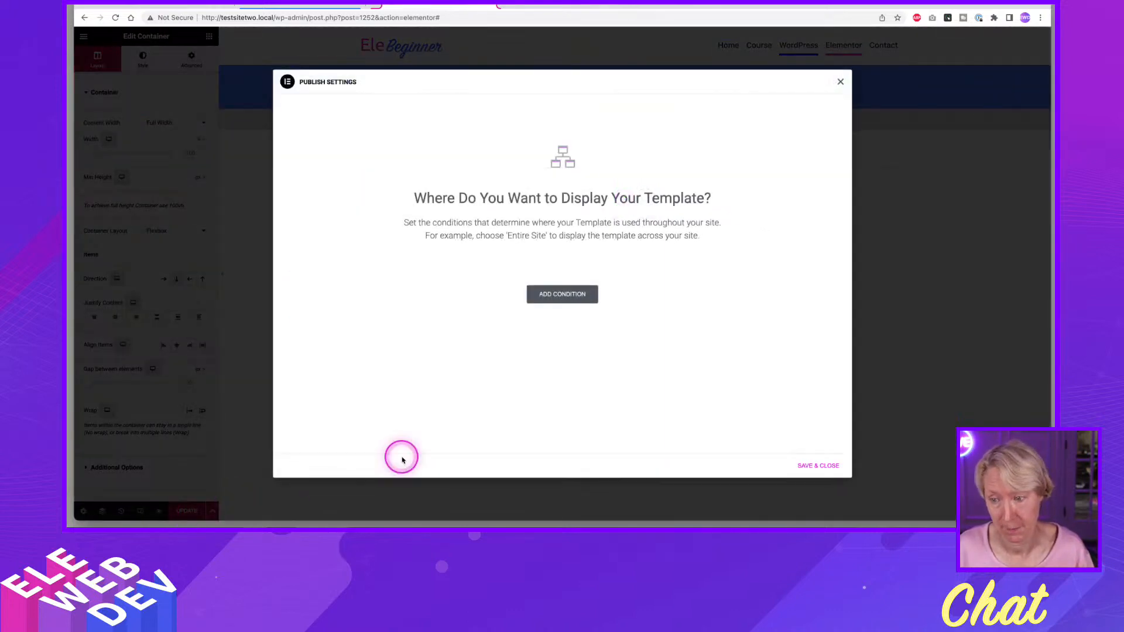
click(564, 294)
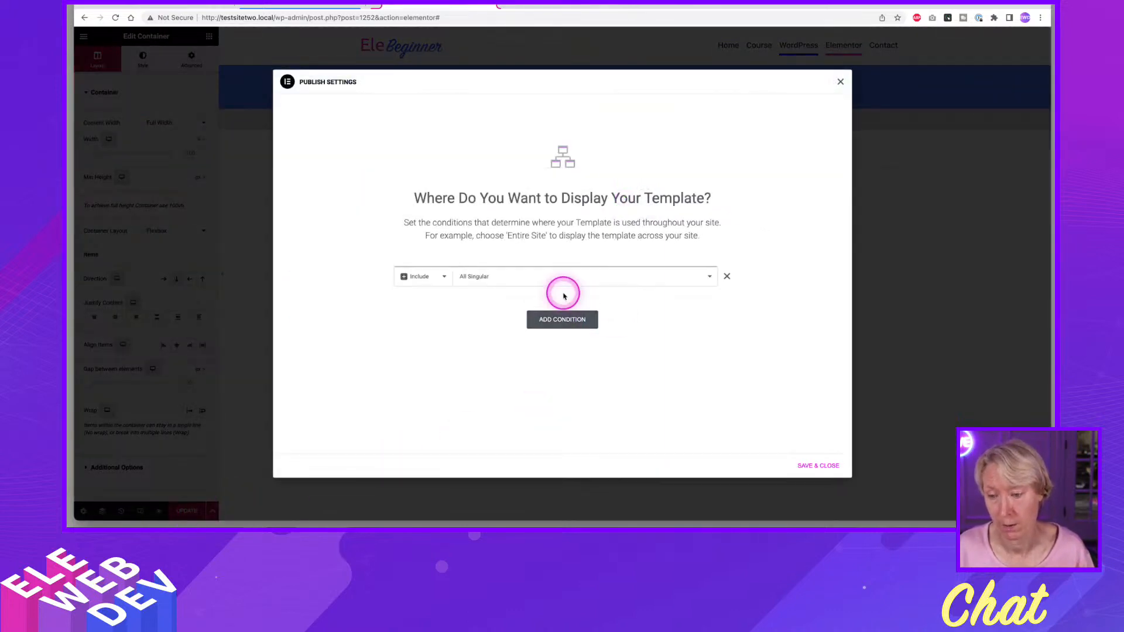
click(506, 281)
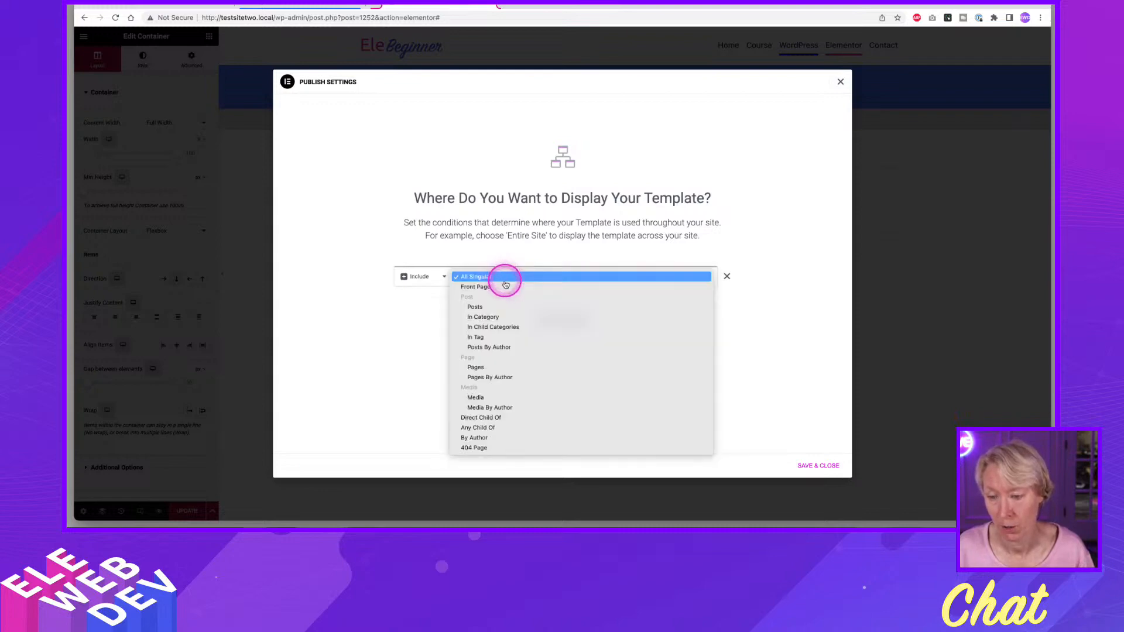
click(510, 367)
click(622, 282)
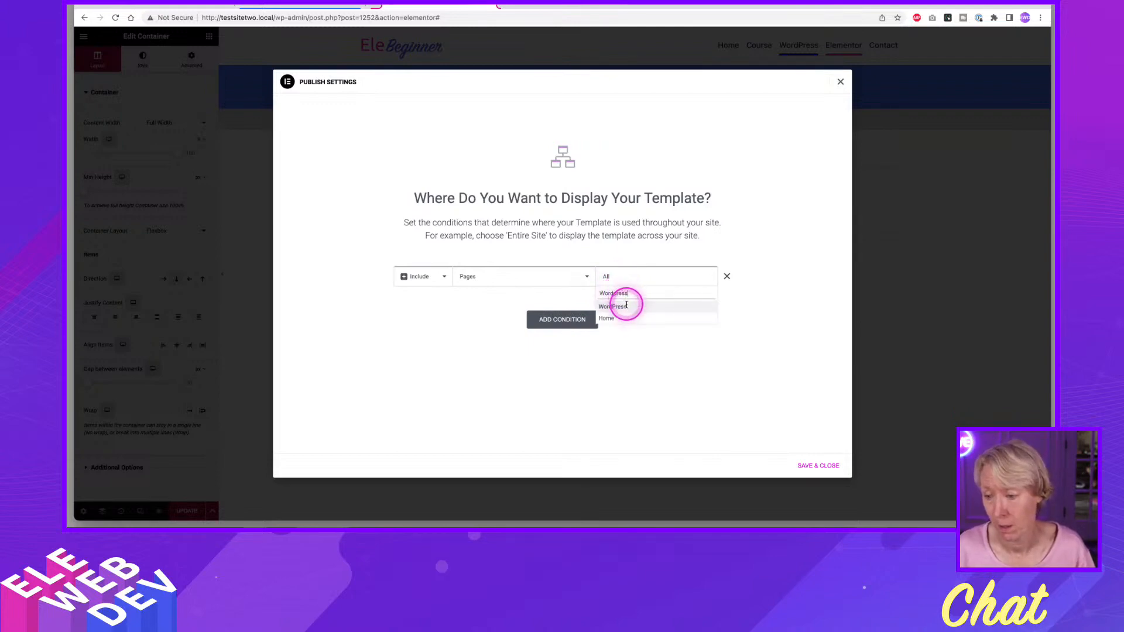
click(622, 304)
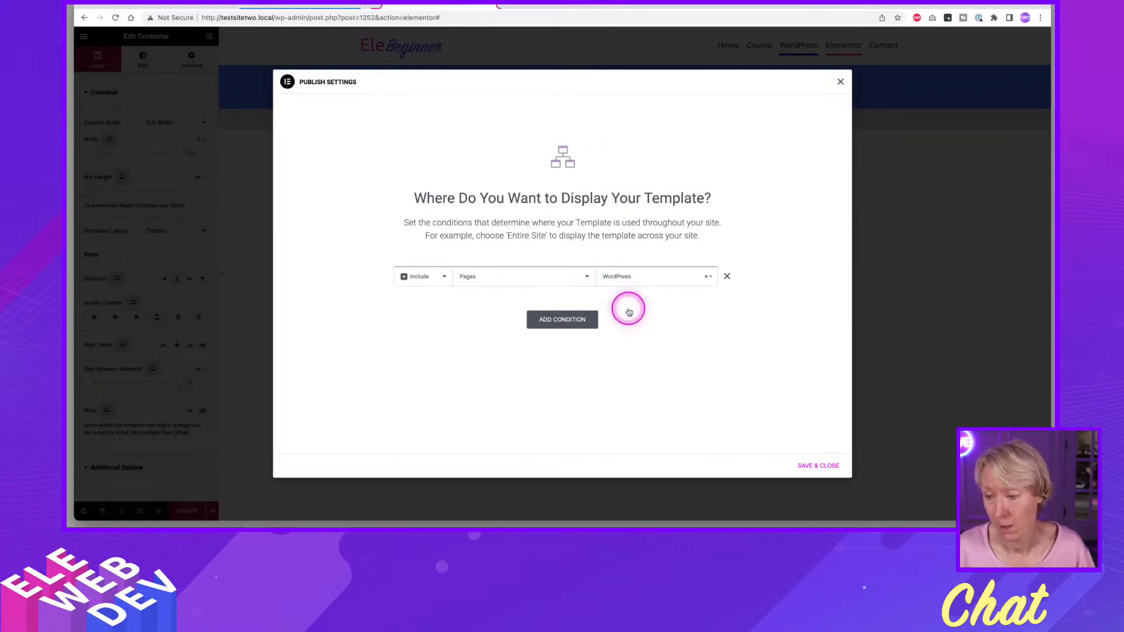
click(818, 465)
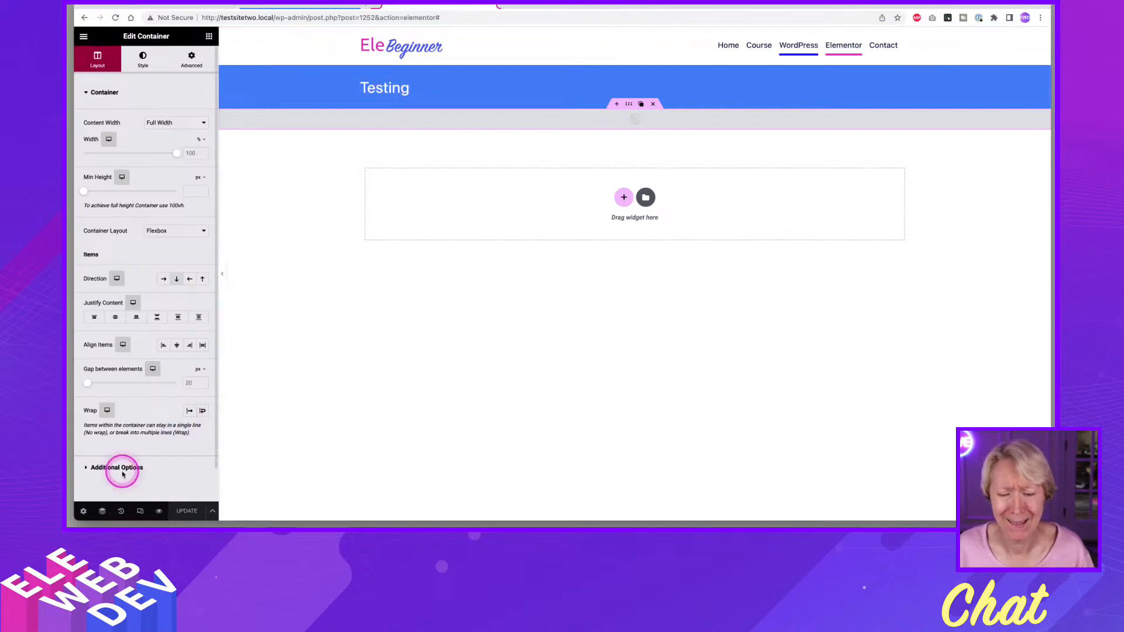
Set the template's dynamic content preview to the WordPress page and apply the preview.
click(83, 513)
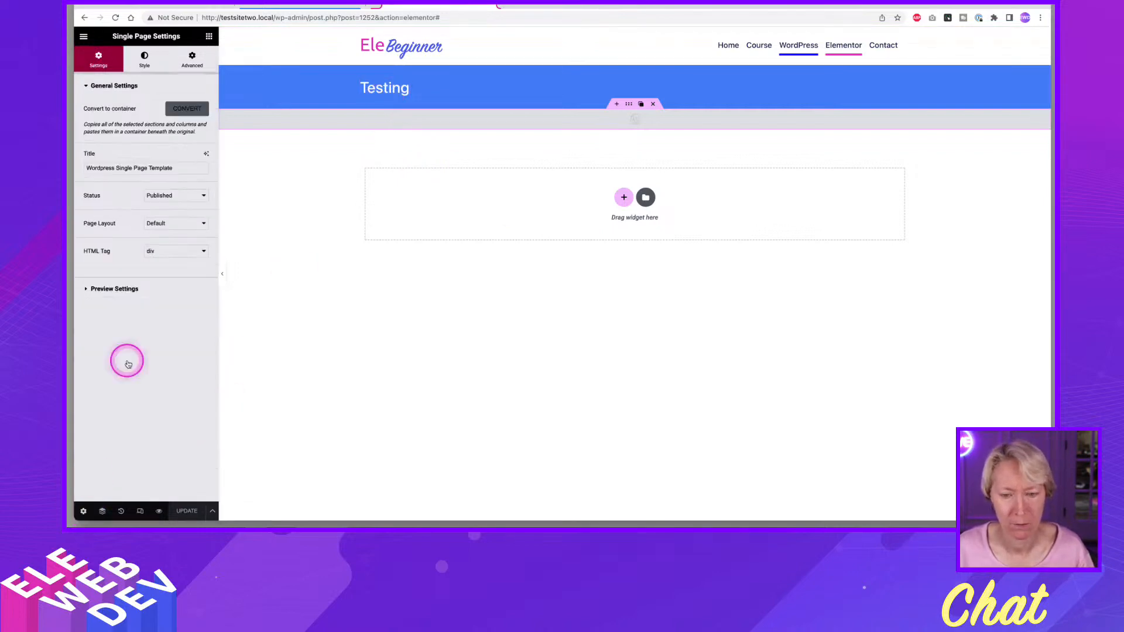
click(143, 290)
click(114, 175)
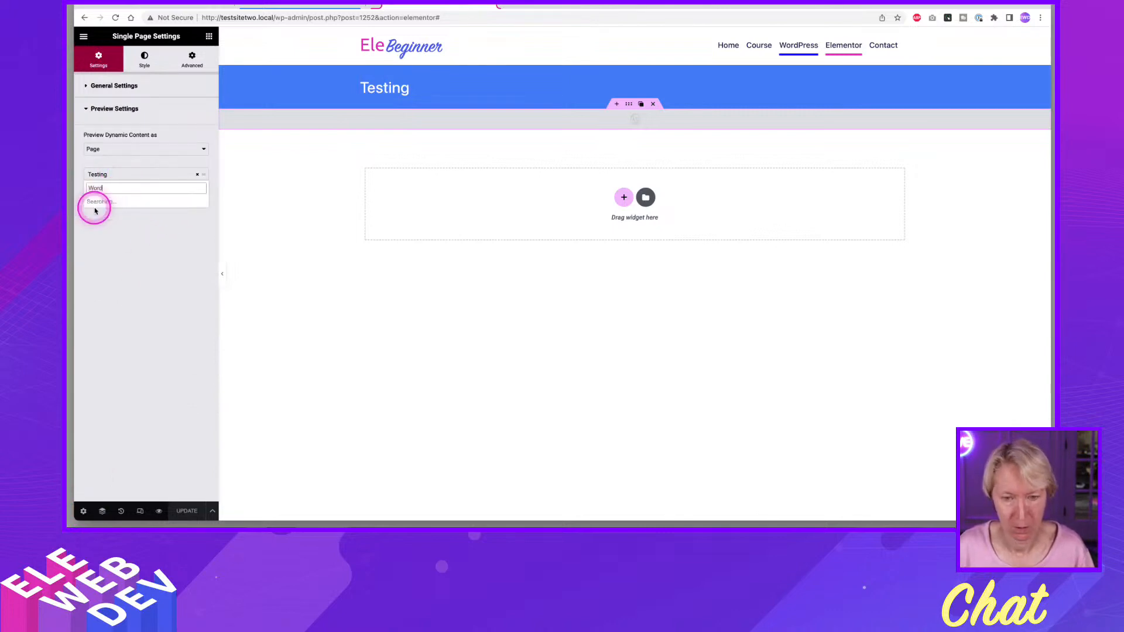
click(95, 202)
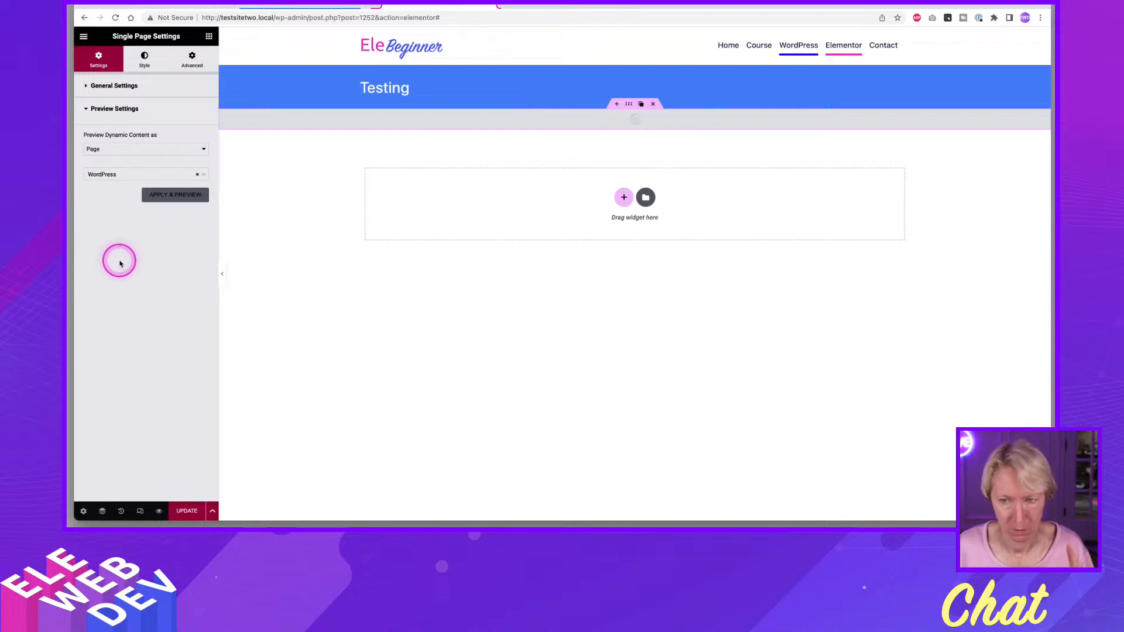
click(179, 195)
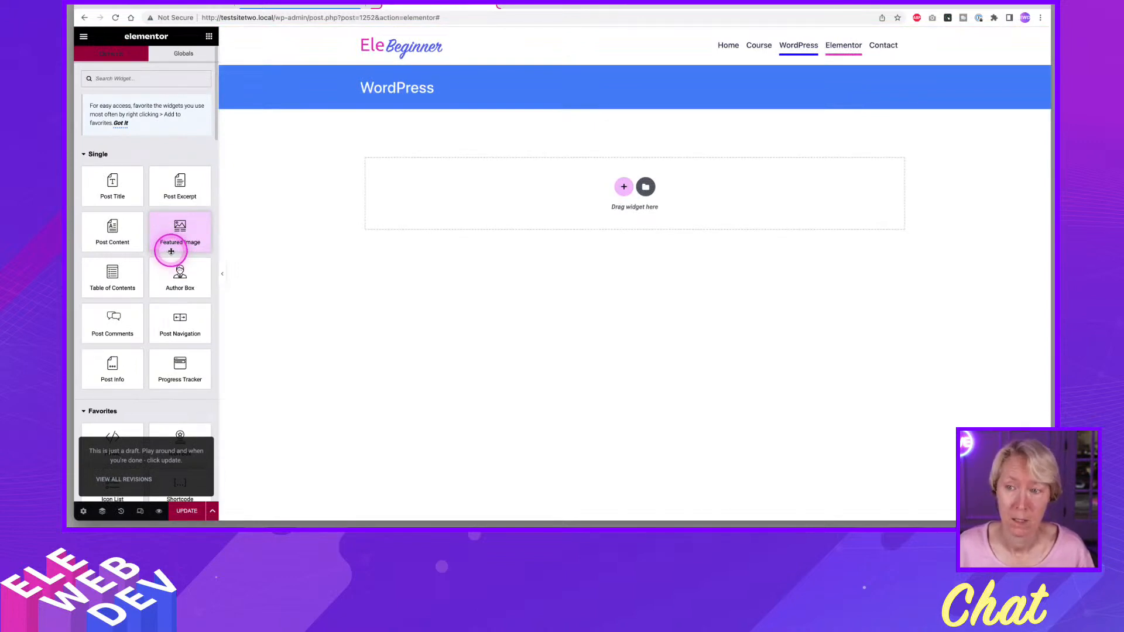
Open the Single Page settings, update the template and reload the editor.
click(84, 512)
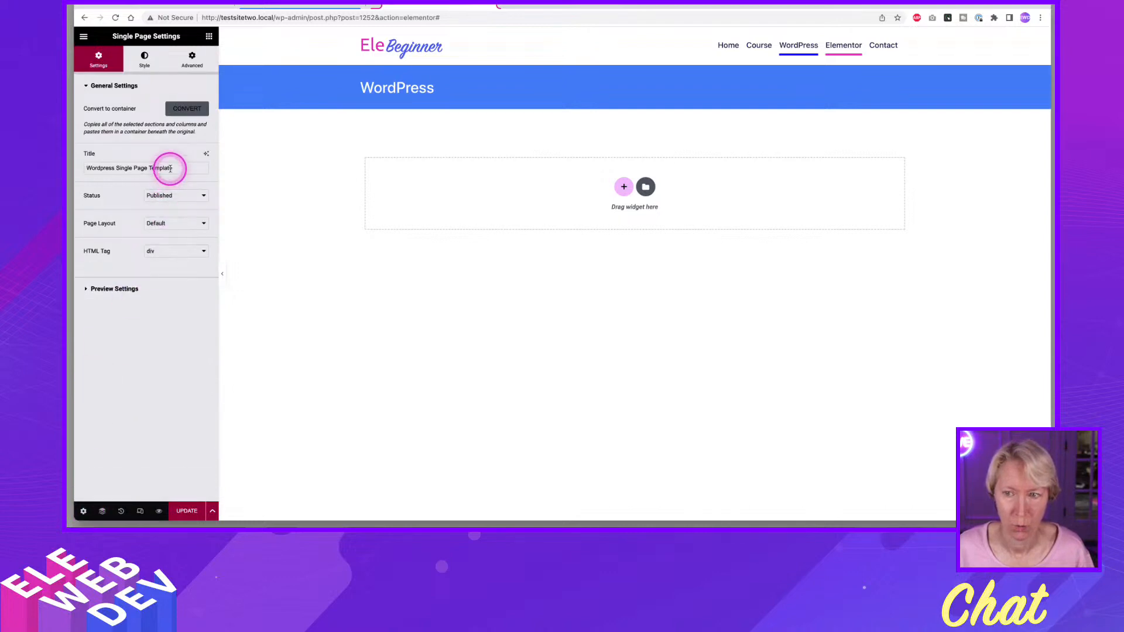
click(187, 511)
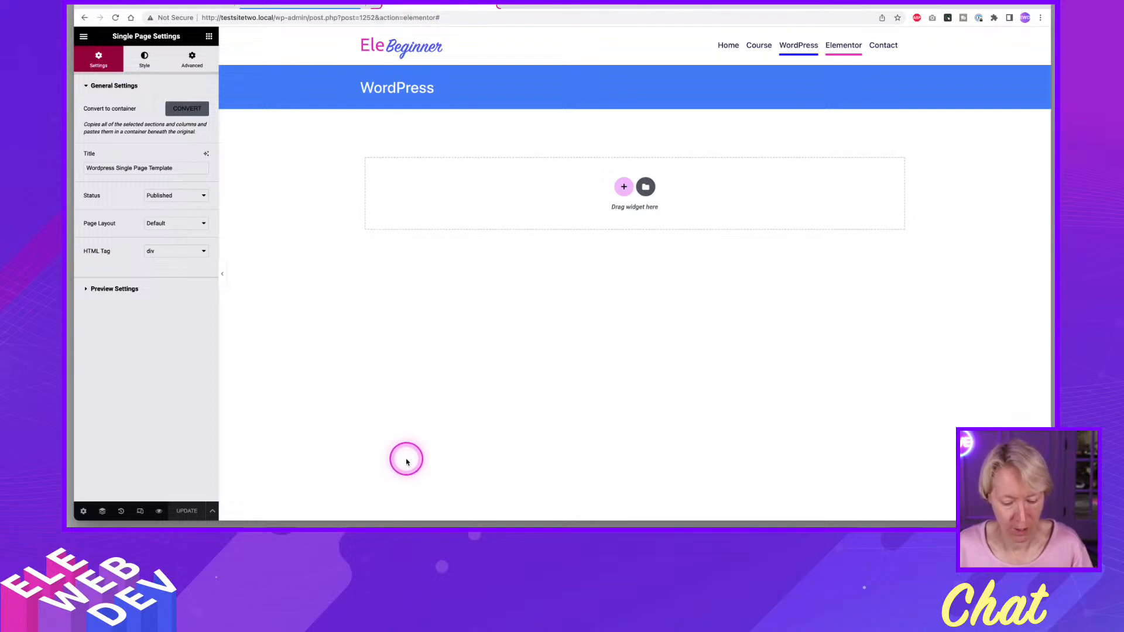
key(super+r)
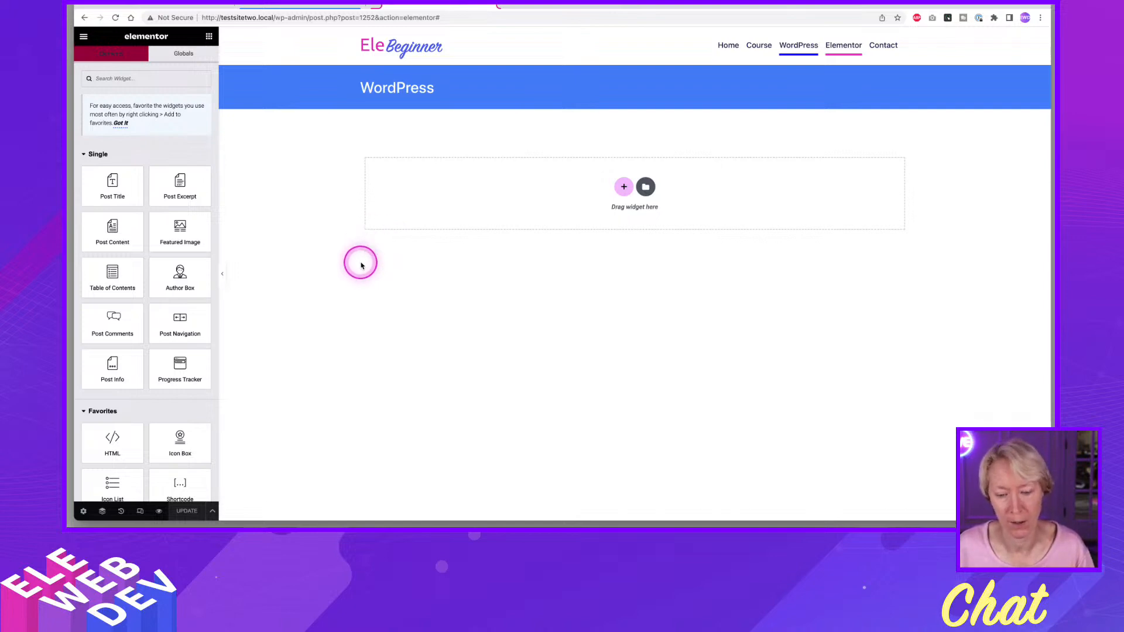
Switch to the site's Pages list, close the Finder and open the WordPress page for editing with Elementor.
click(309, 5)
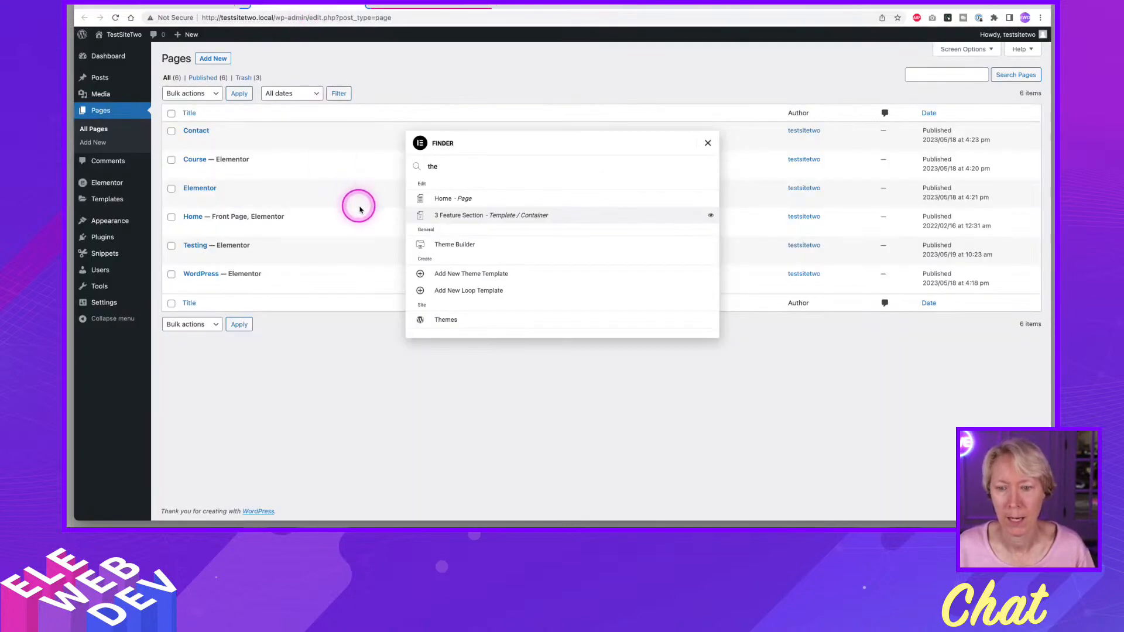
click(444, 472)
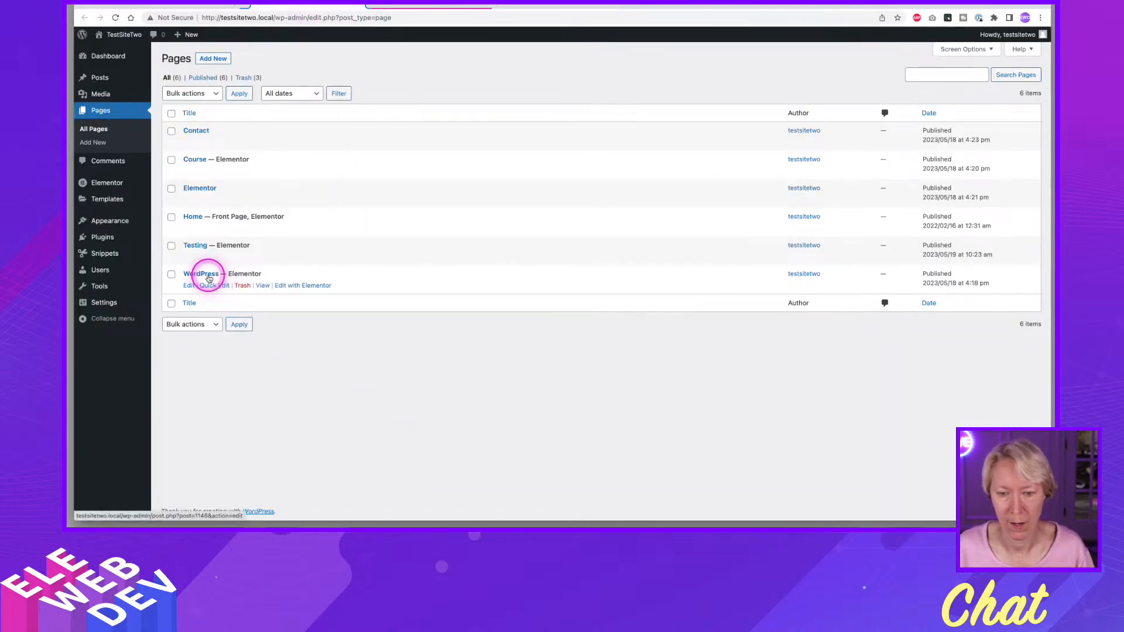
click(292, 287)
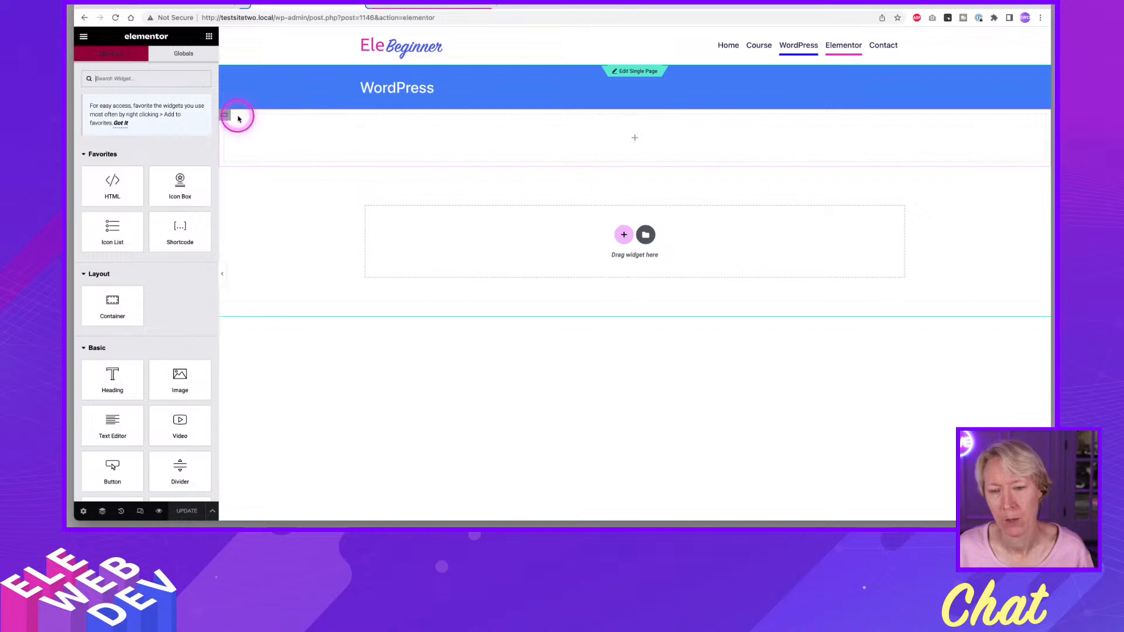
mouse_move(227, 118)
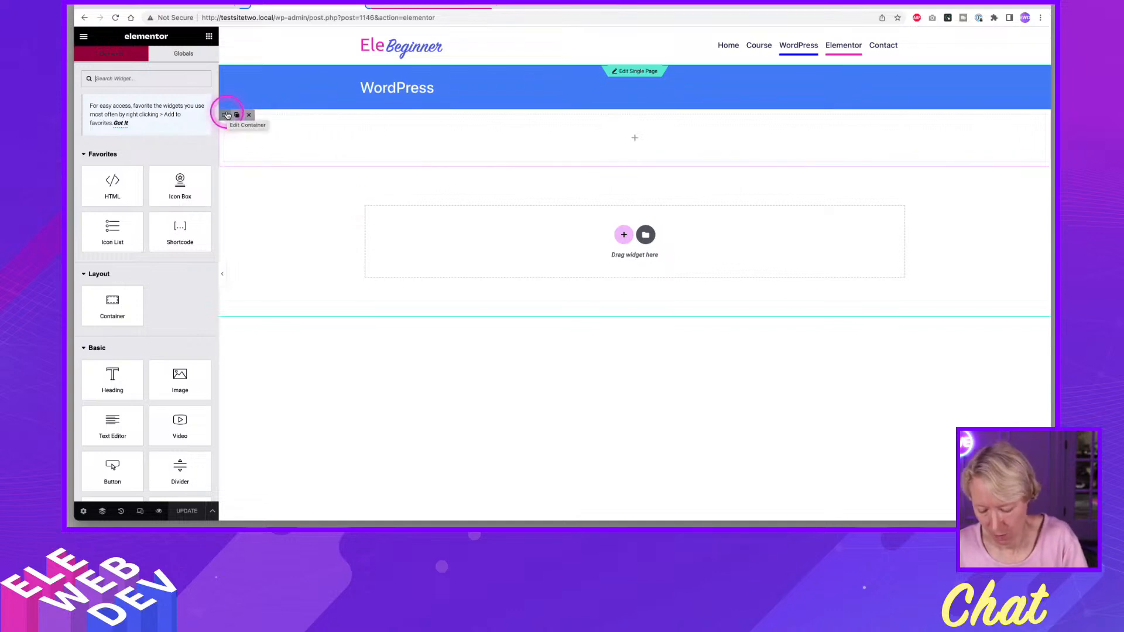
text(j)
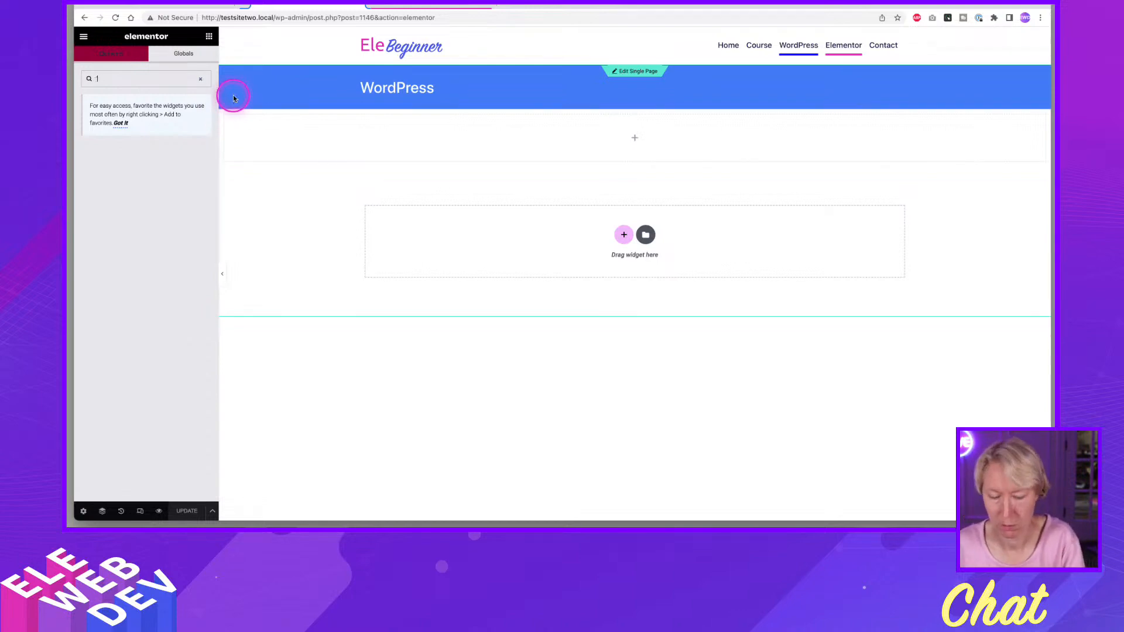
Clear the widget search, show the Navigator and expand the page's container to examine its contents.
key(BackSpace)
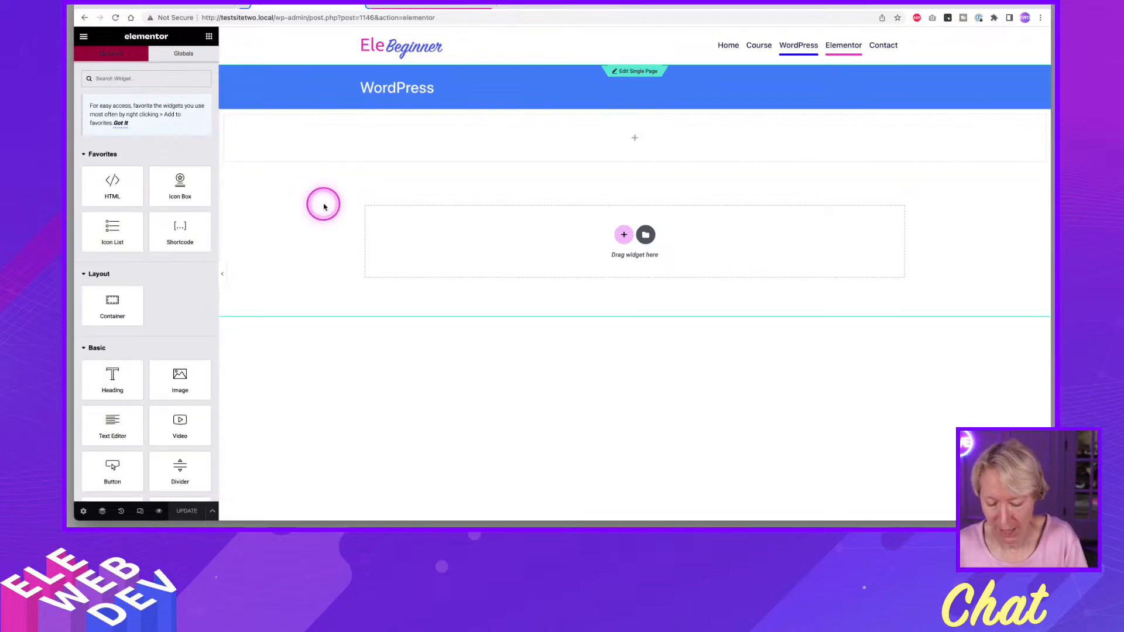
key(super+i)
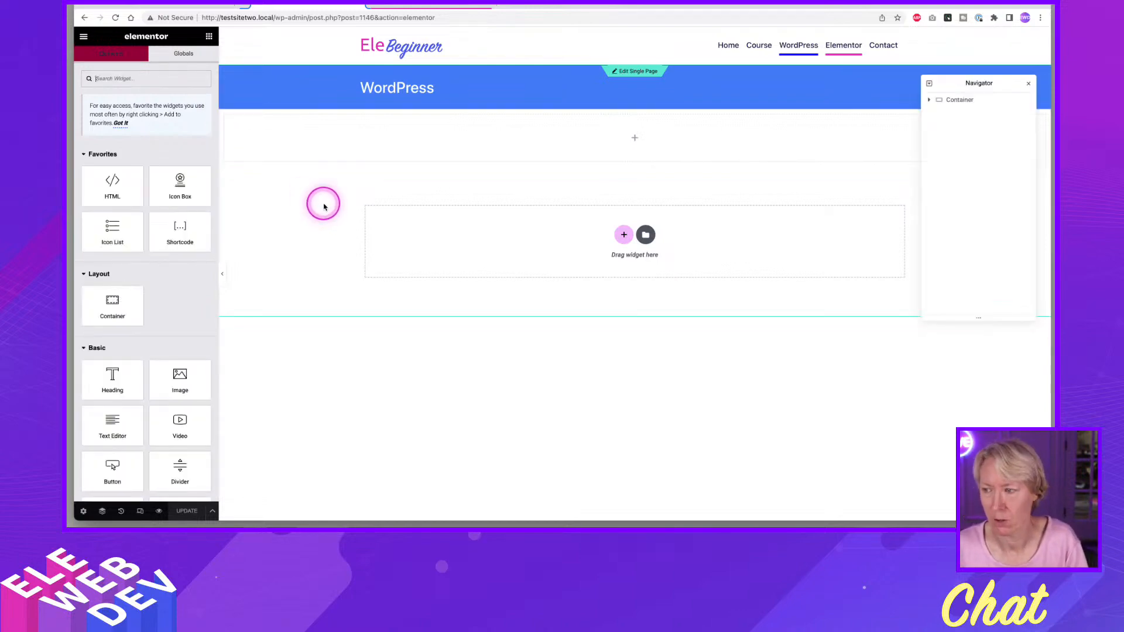
click(930, 99)
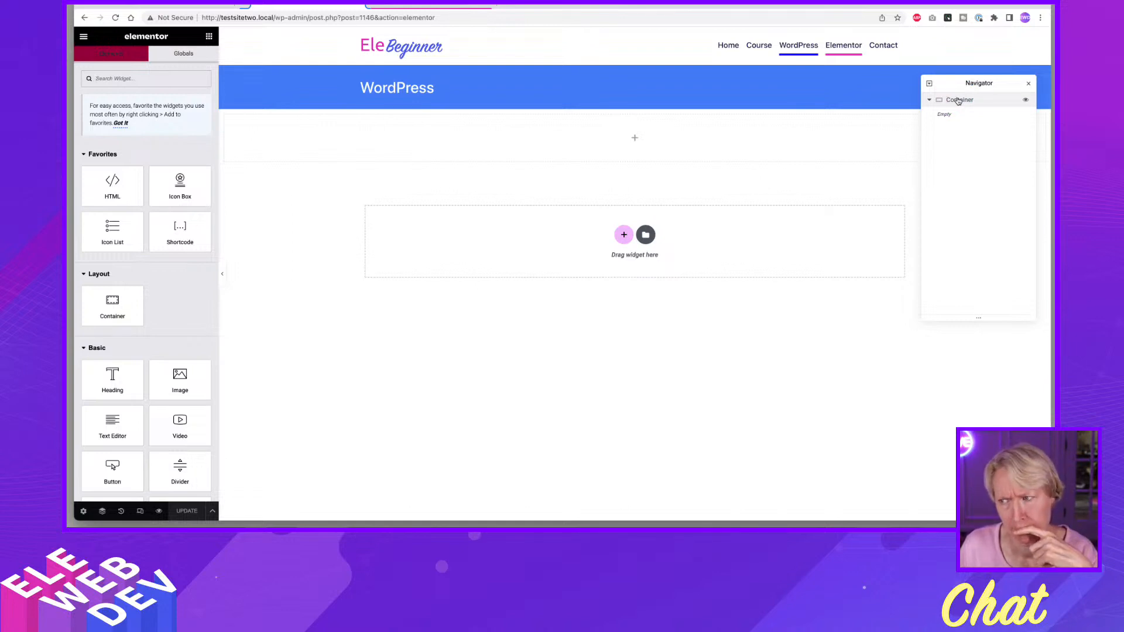
In the Single Page template, rename the second container in the Navigator to "Wordpress Content" and update the template.
click(421, 6)
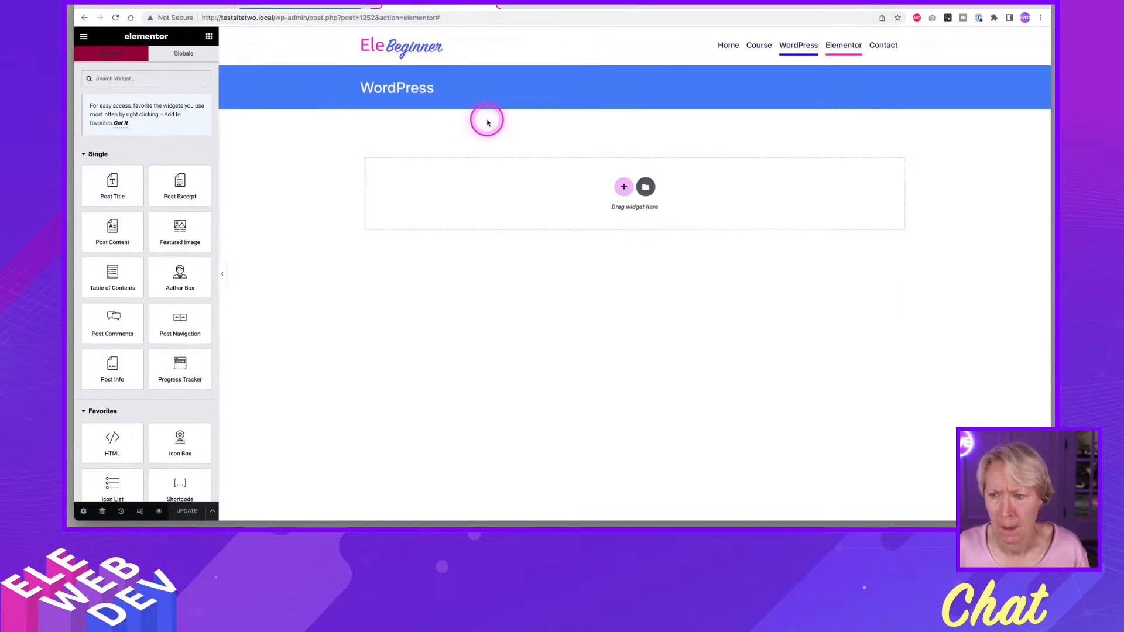
right_click(629, 106)
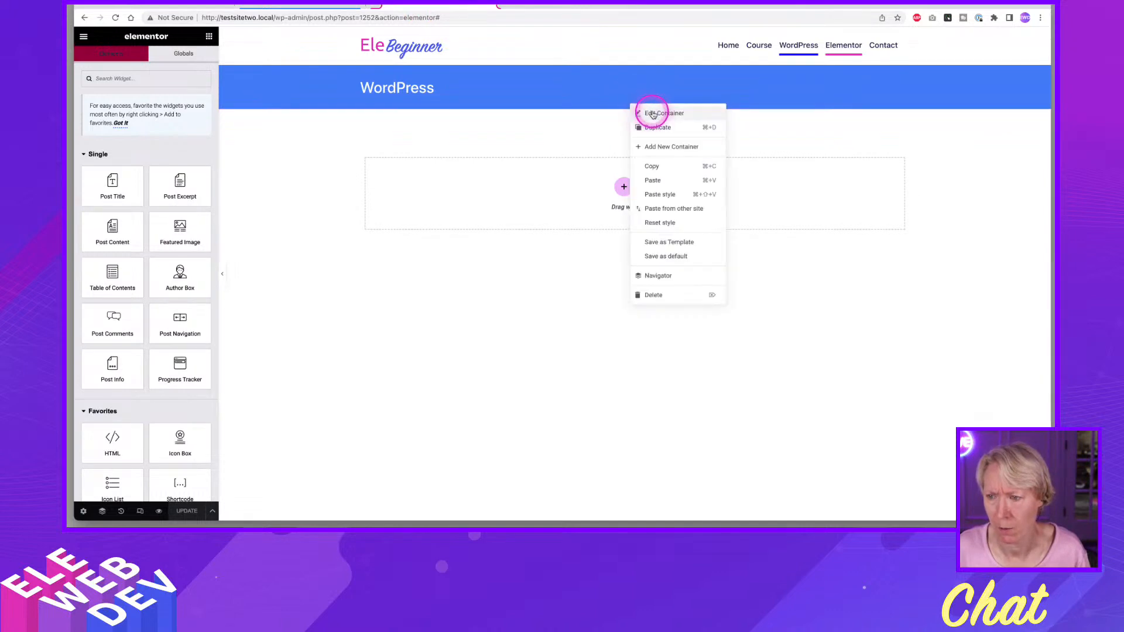
click(650, 111)
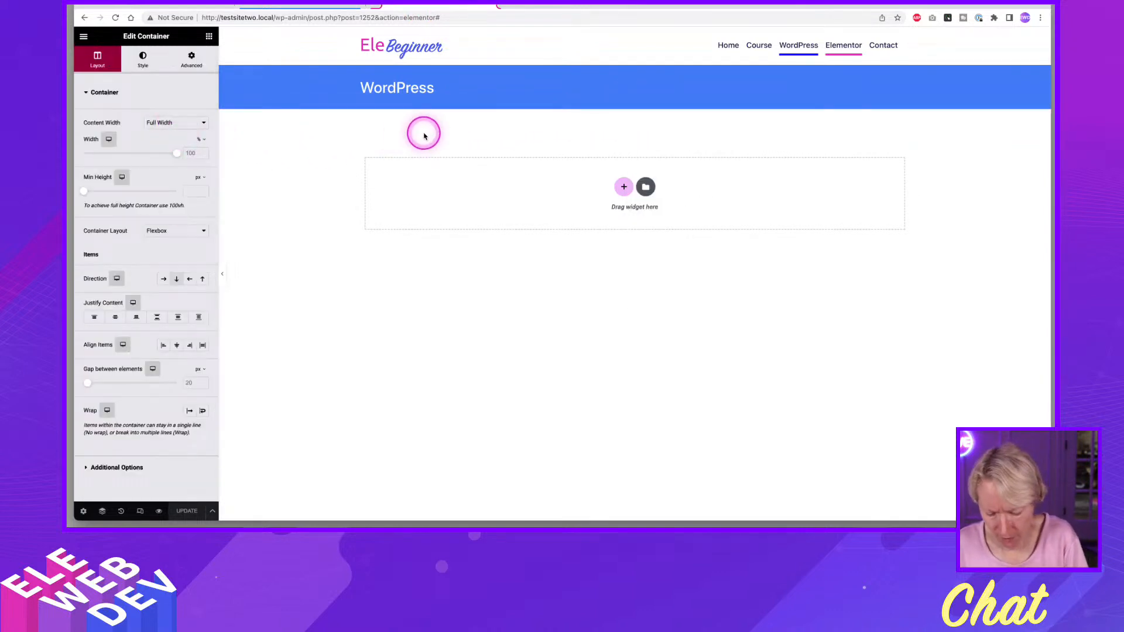
key(super+i)
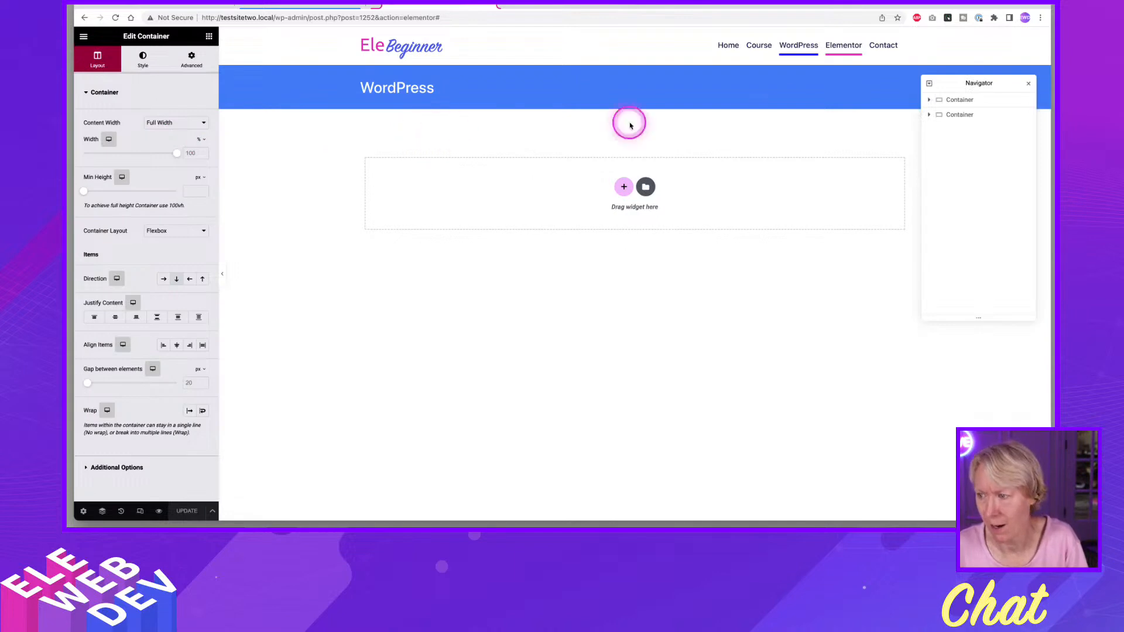
double_click(965, 115)
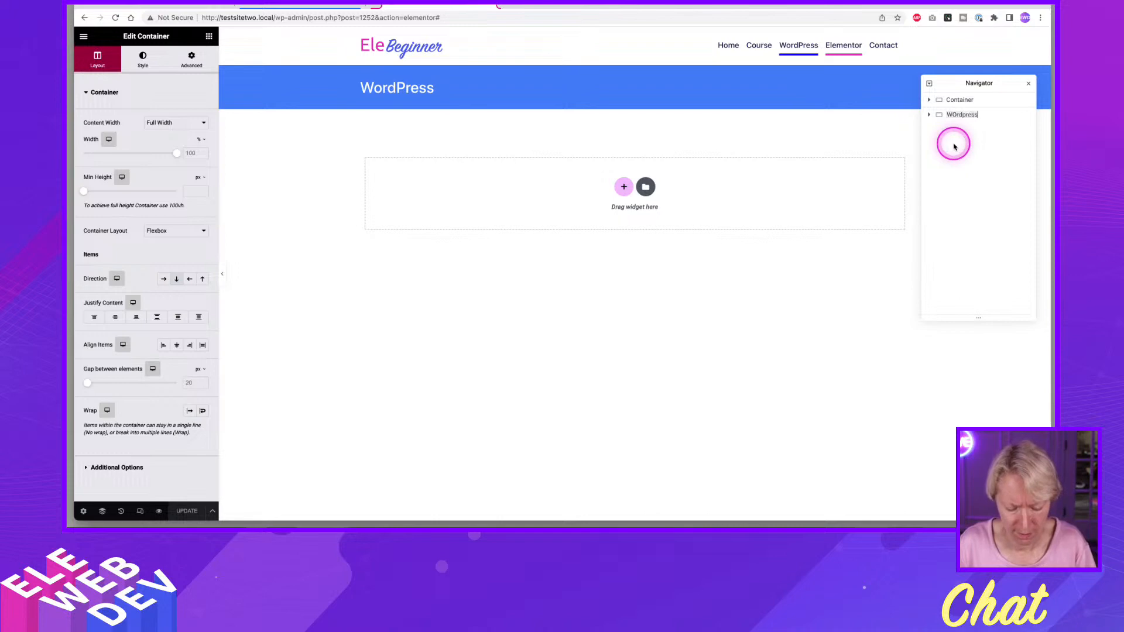
text(WOrdpress Content)
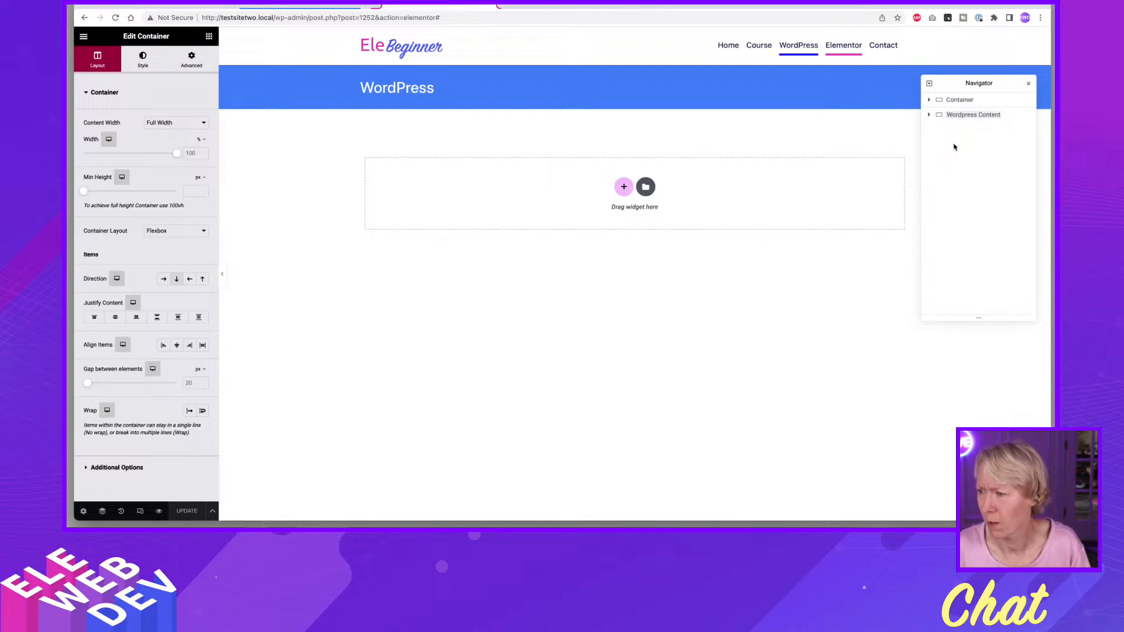
click(974, 158)
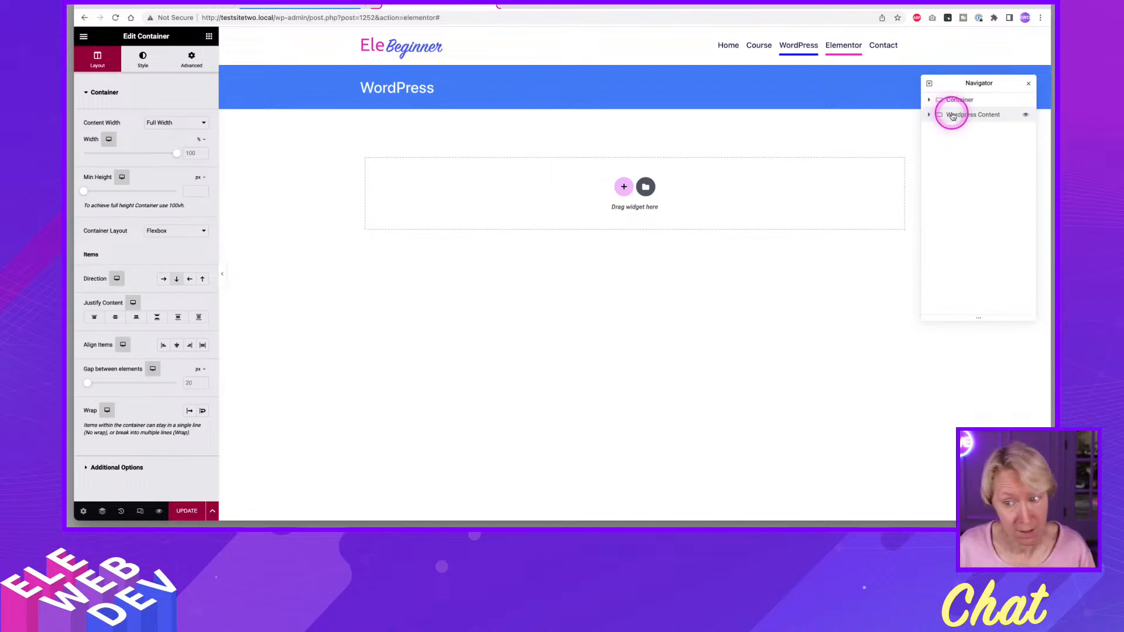
click(185, 512)
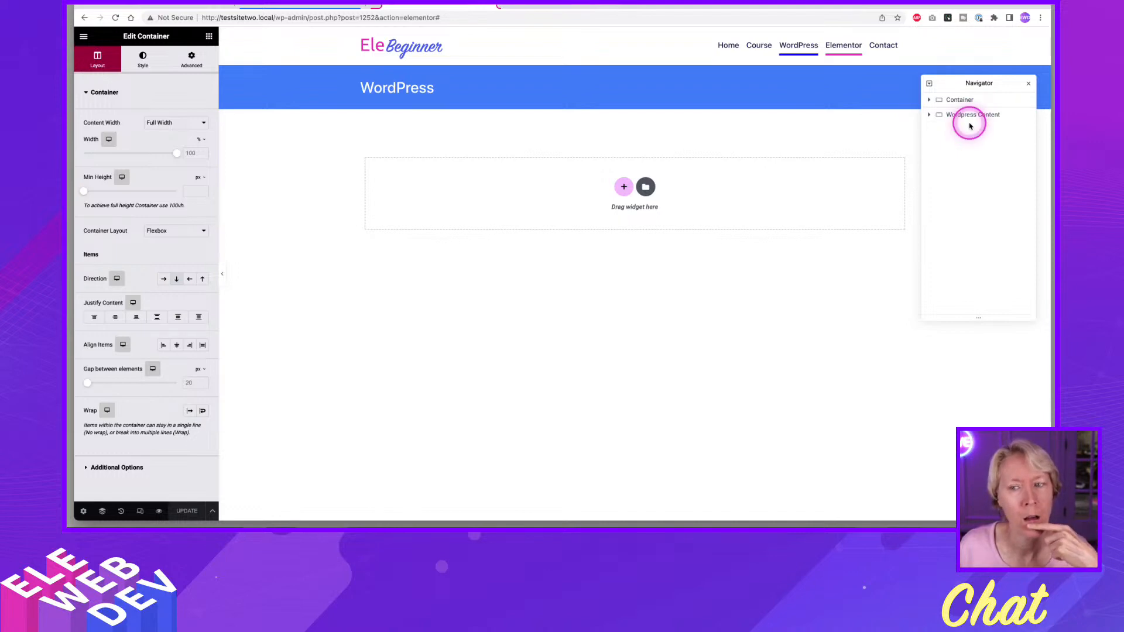
Return to the WordPress page's editor, reload it and set its container's content width to Boxed.
click(328, 6)
key(super+r)
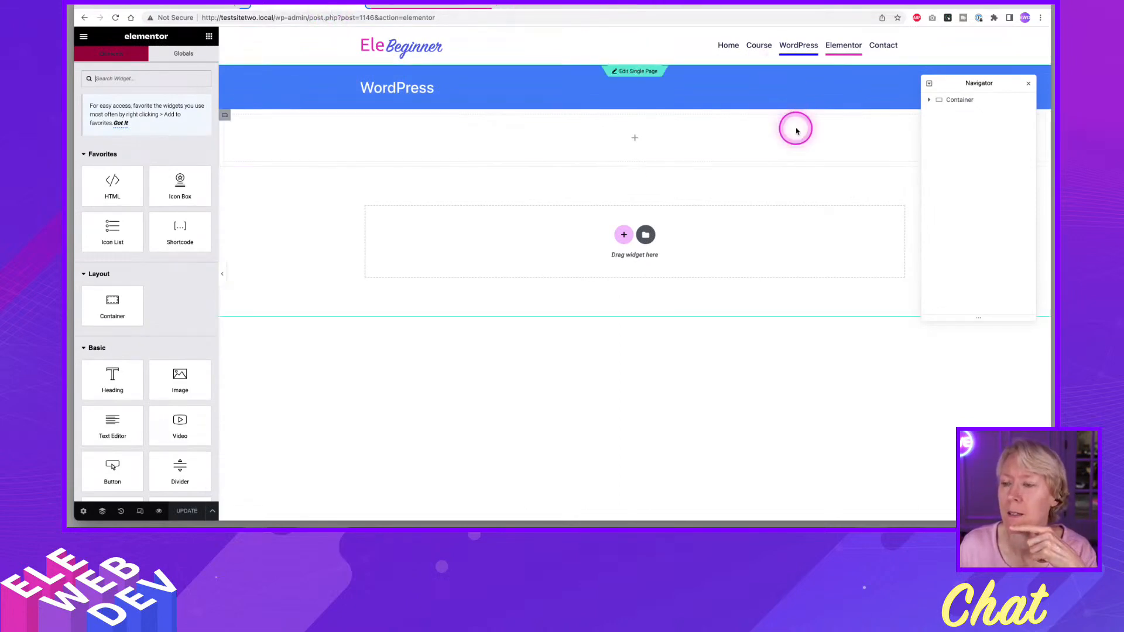
click(952, 104)
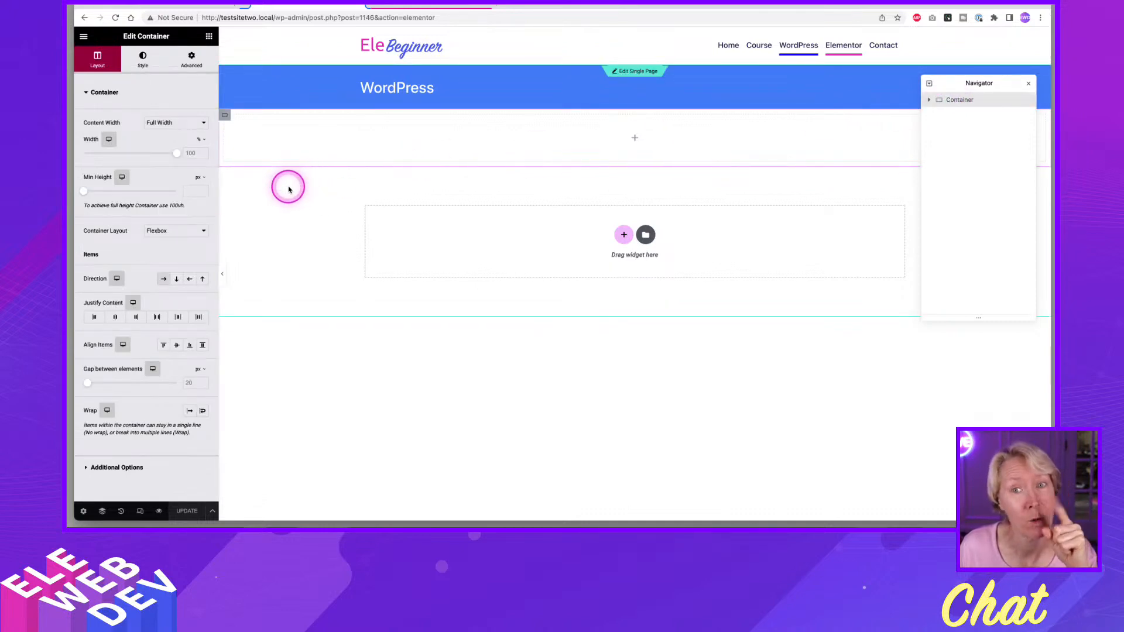
click(173, 124)
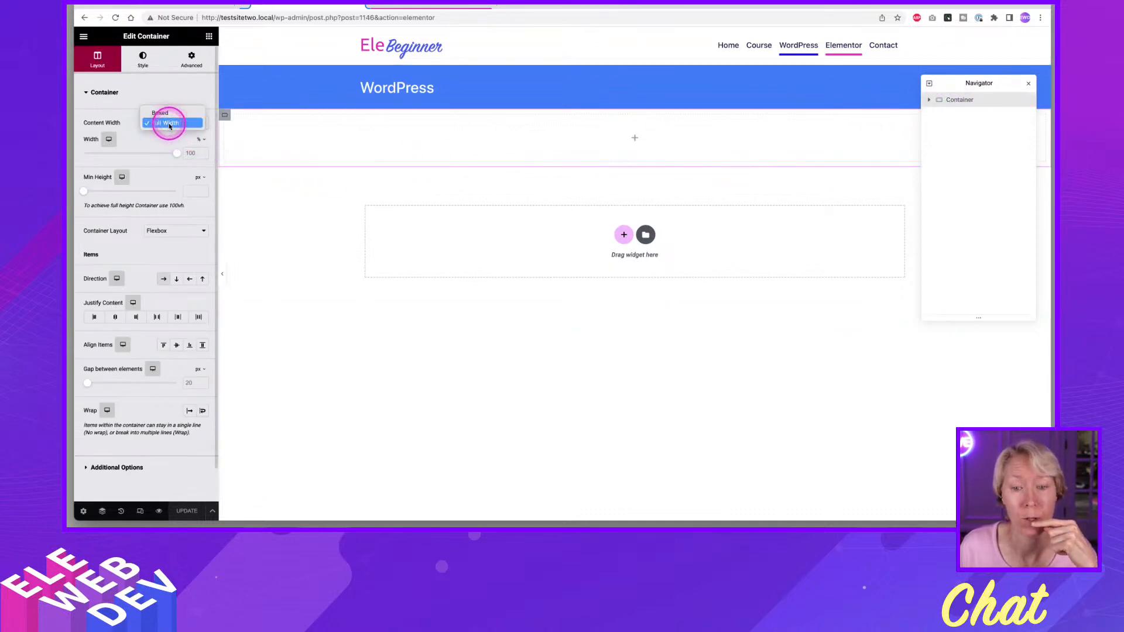
click(162, 113)
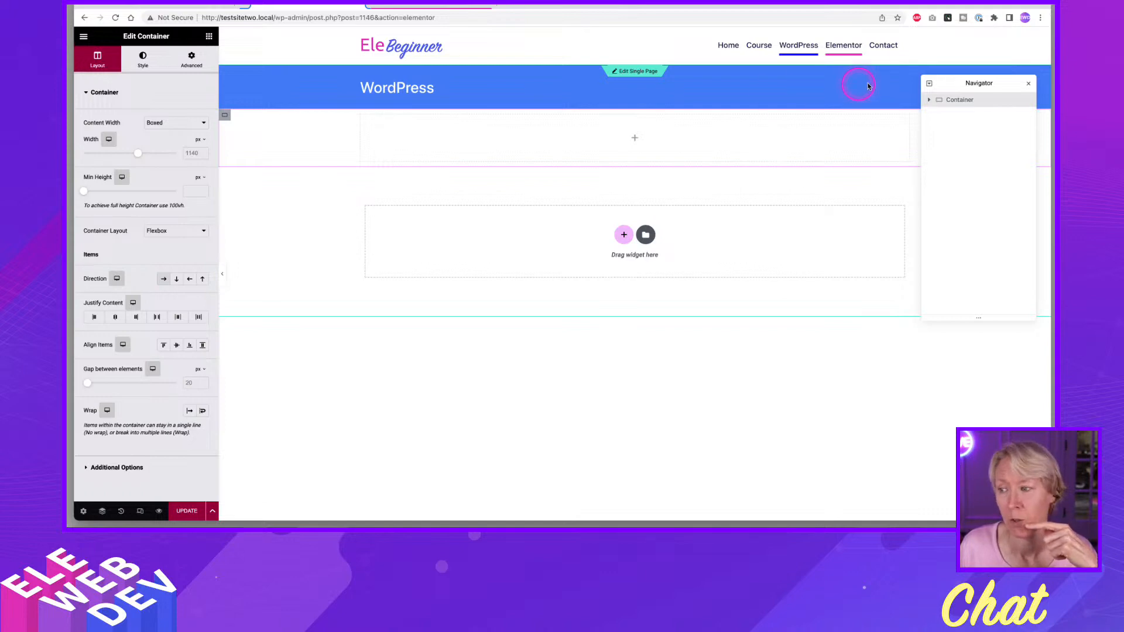
Compare the page's container with the Wordpress Content container in the Single Page template.
click(966, 102)
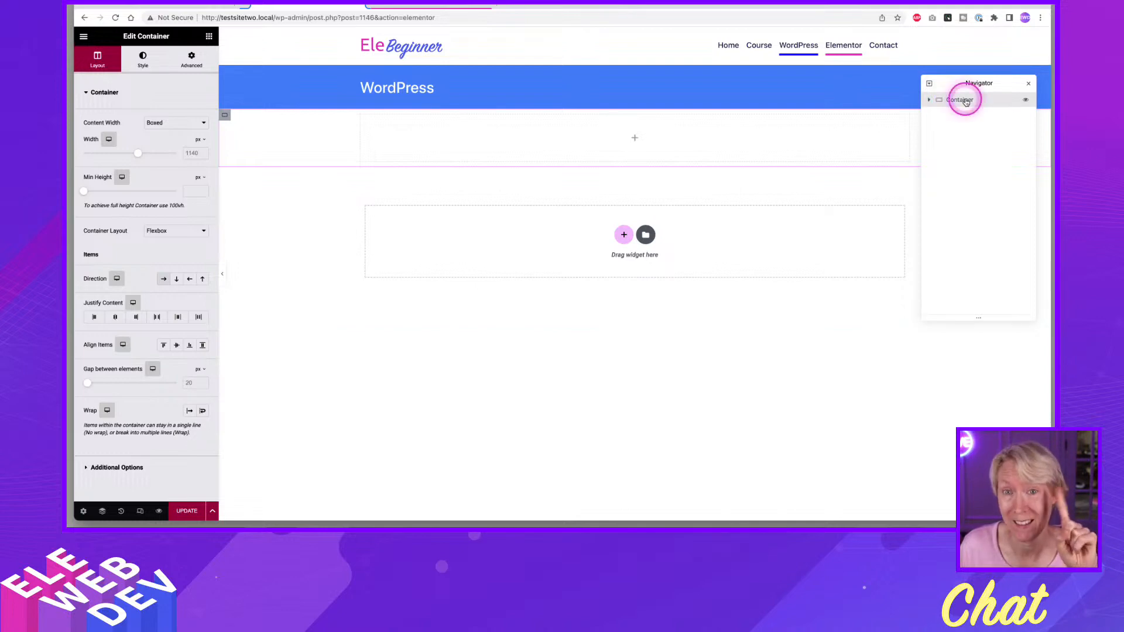
click(436, 11)
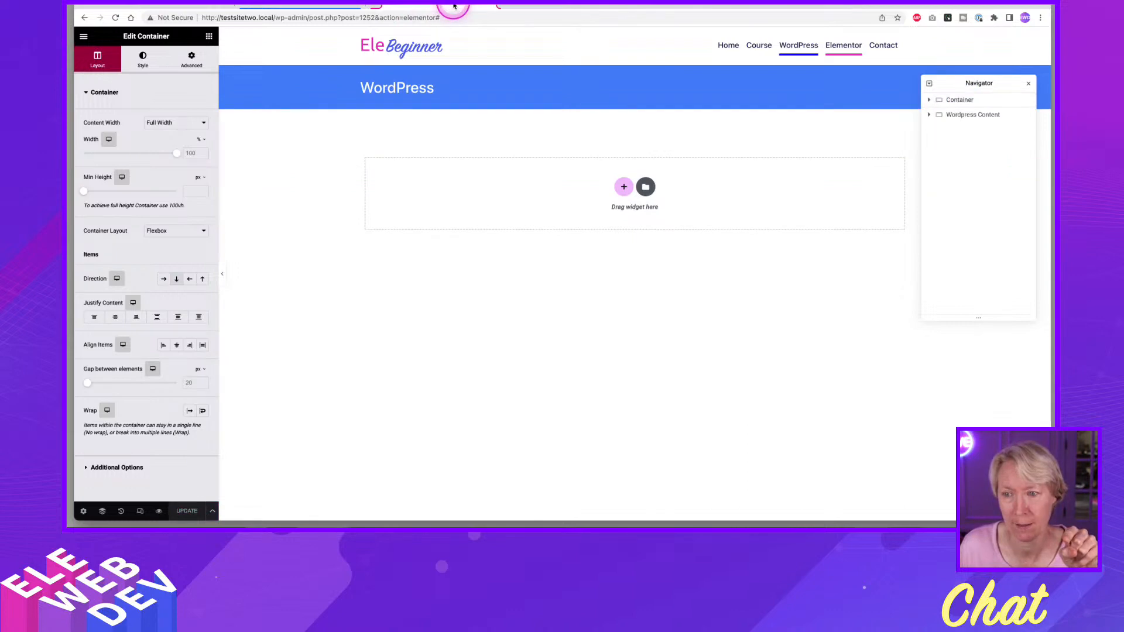
click(322, 4)
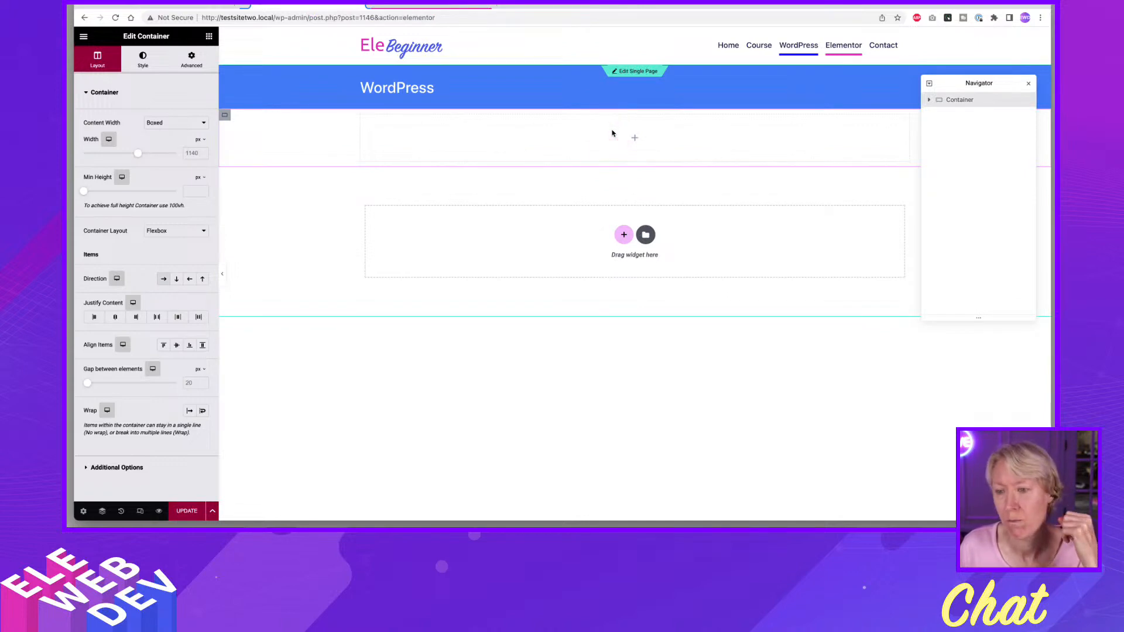
click(595, 137)
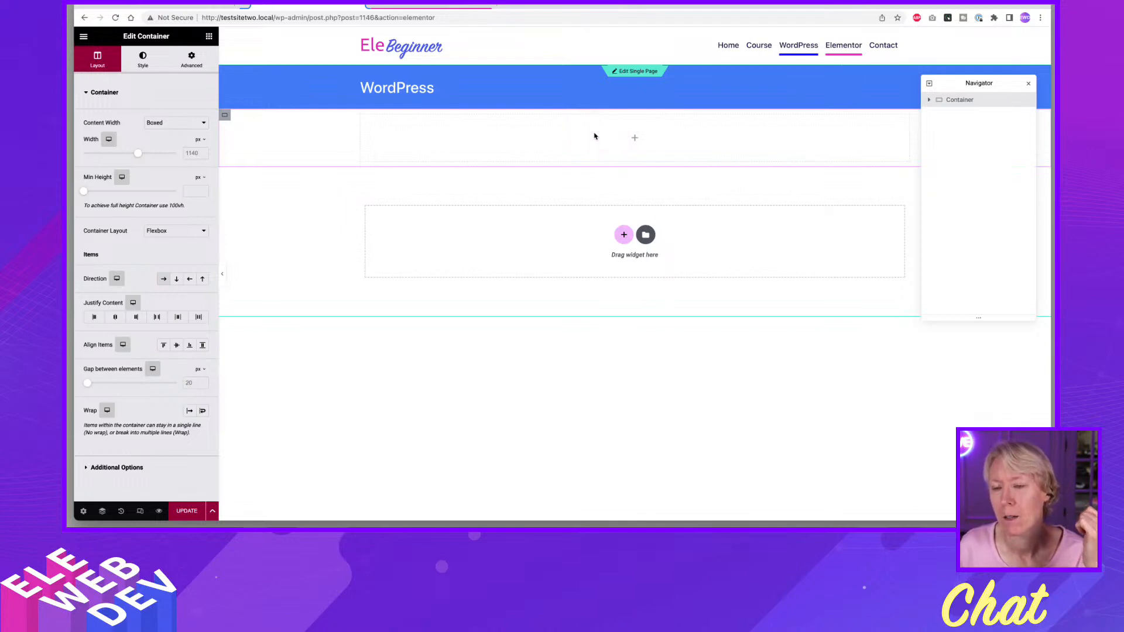
click(595, 135)
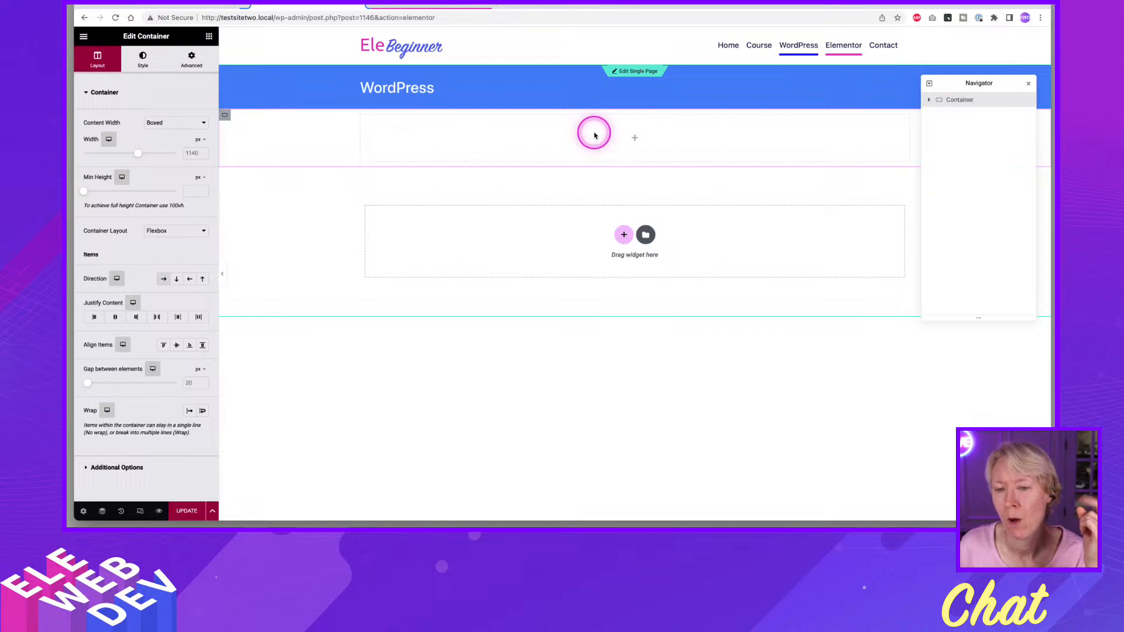
click(445, 7)
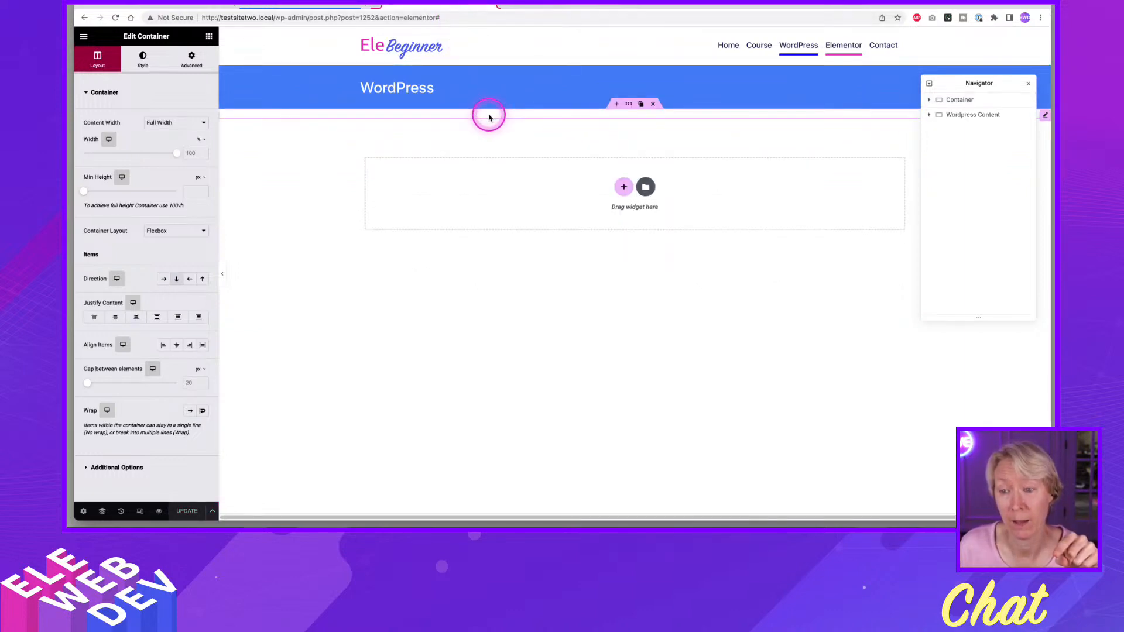
right_click(632, 110)
click(634, 111)
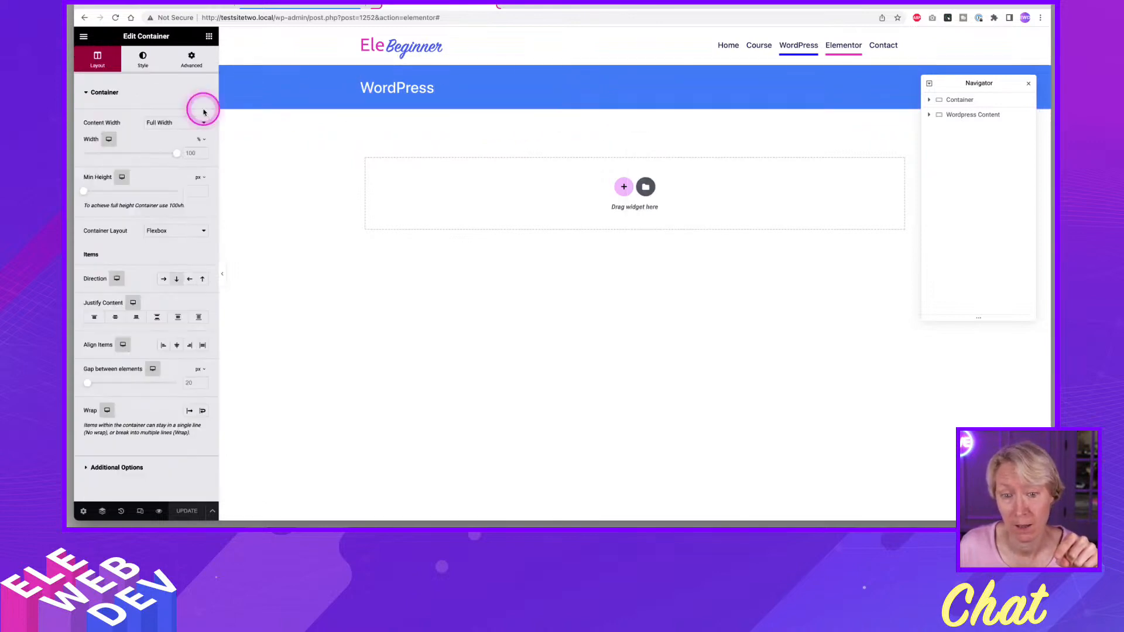
click(303, 5)
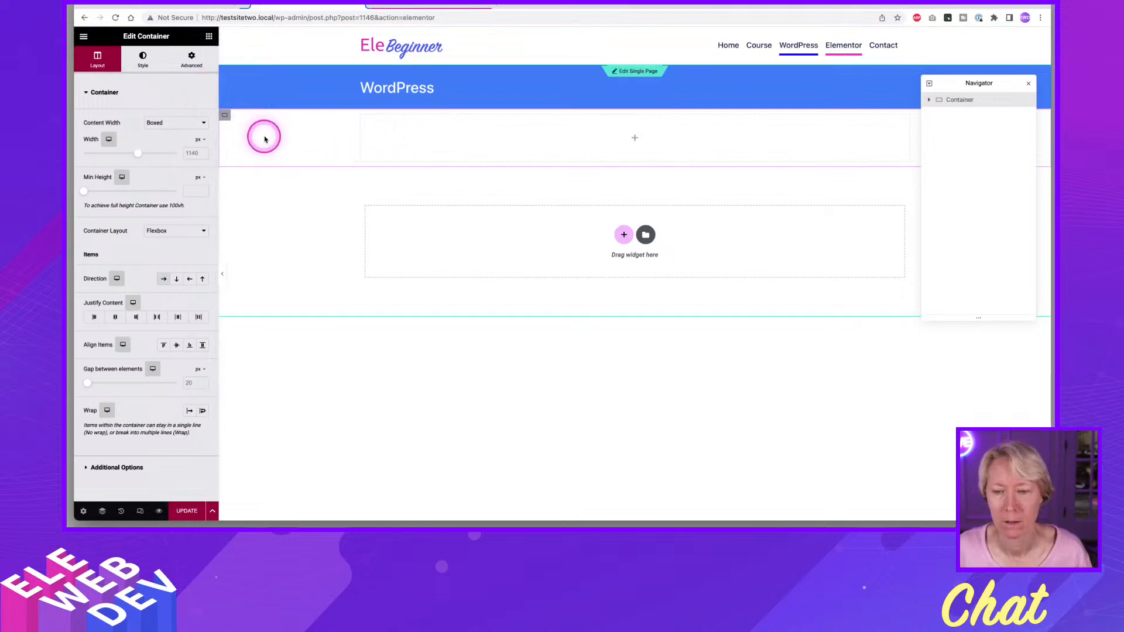
Add a single-column Flexbox container below the existing one and set its content width to Full Width.
click(624, 235)
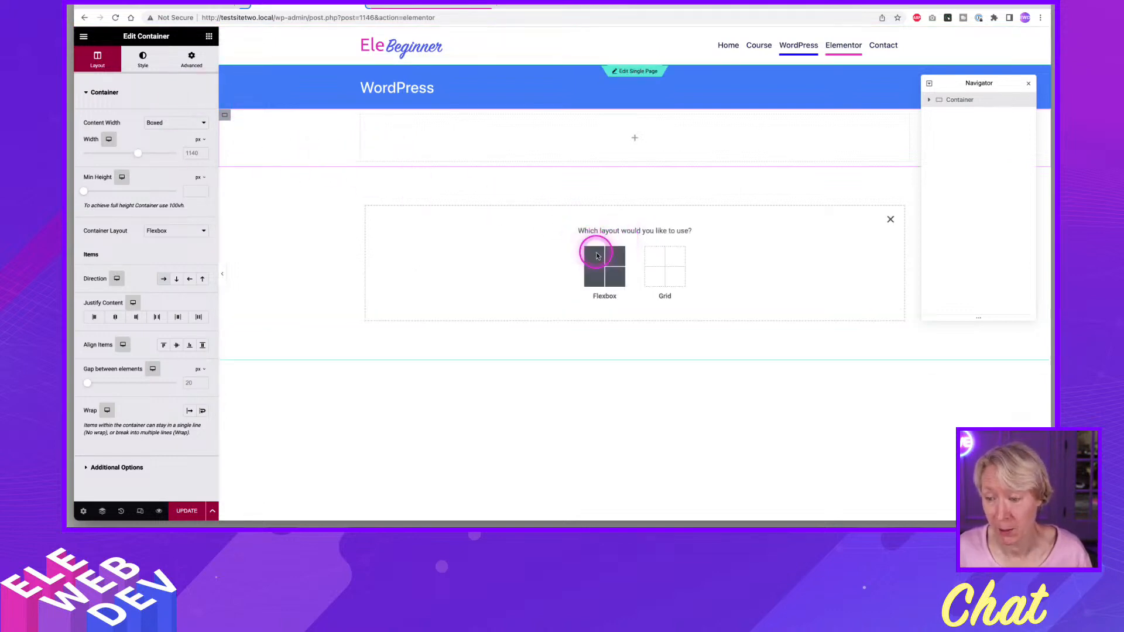
click(597, 256)
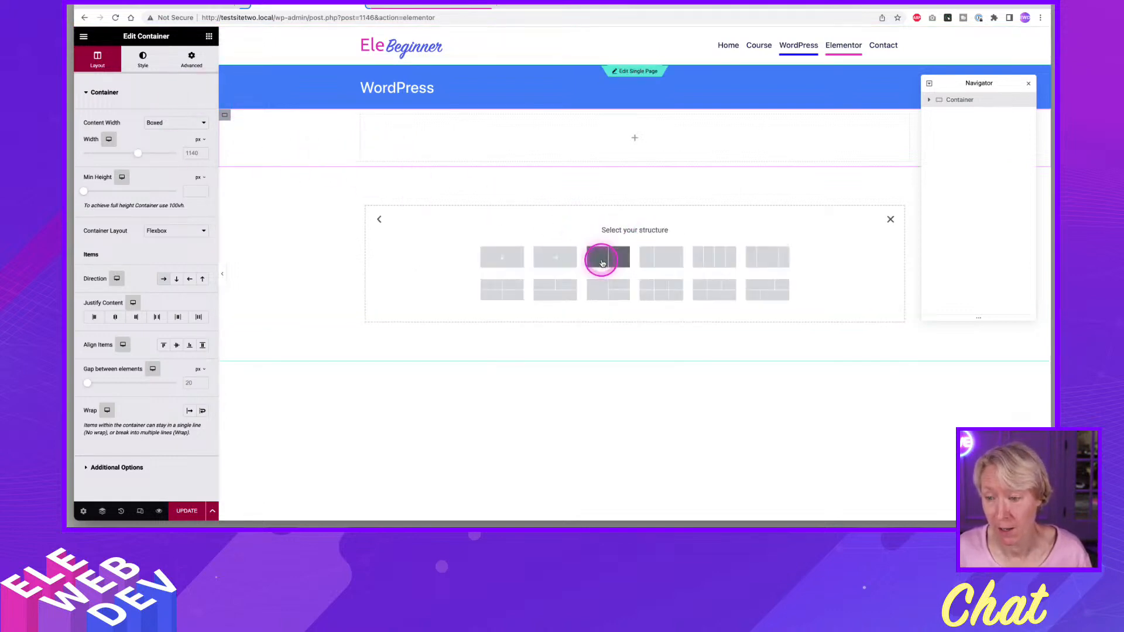
click(516, 258)
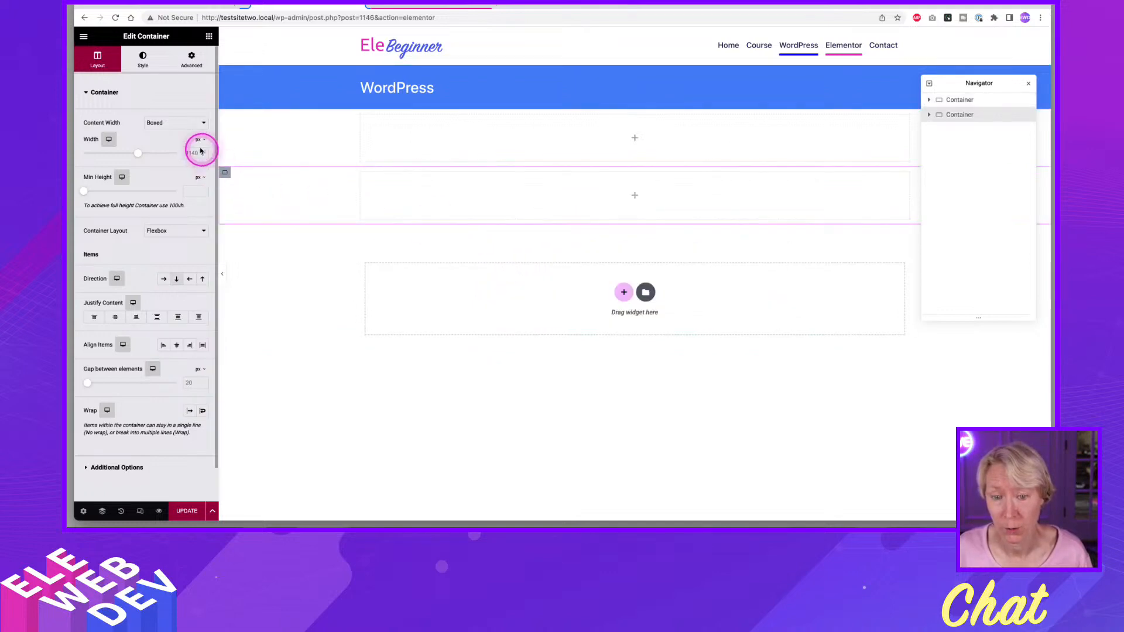
click(167, 122)
click(168, 134)
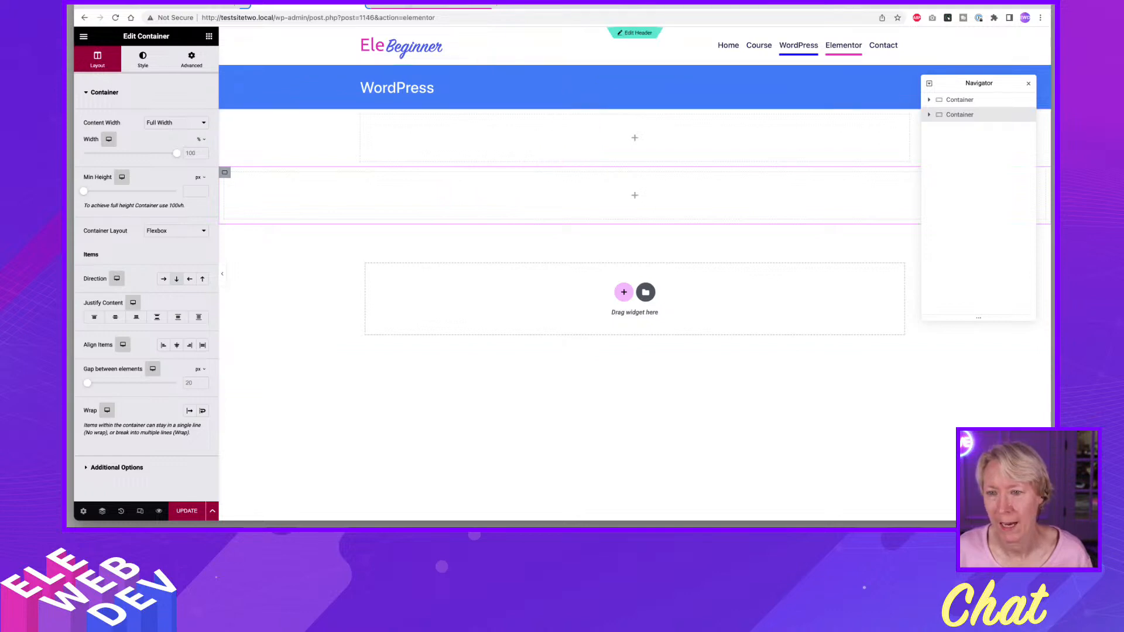
In the Single Page template, give the Wordpress Content container a classic background using a global color.
click(434, 5)
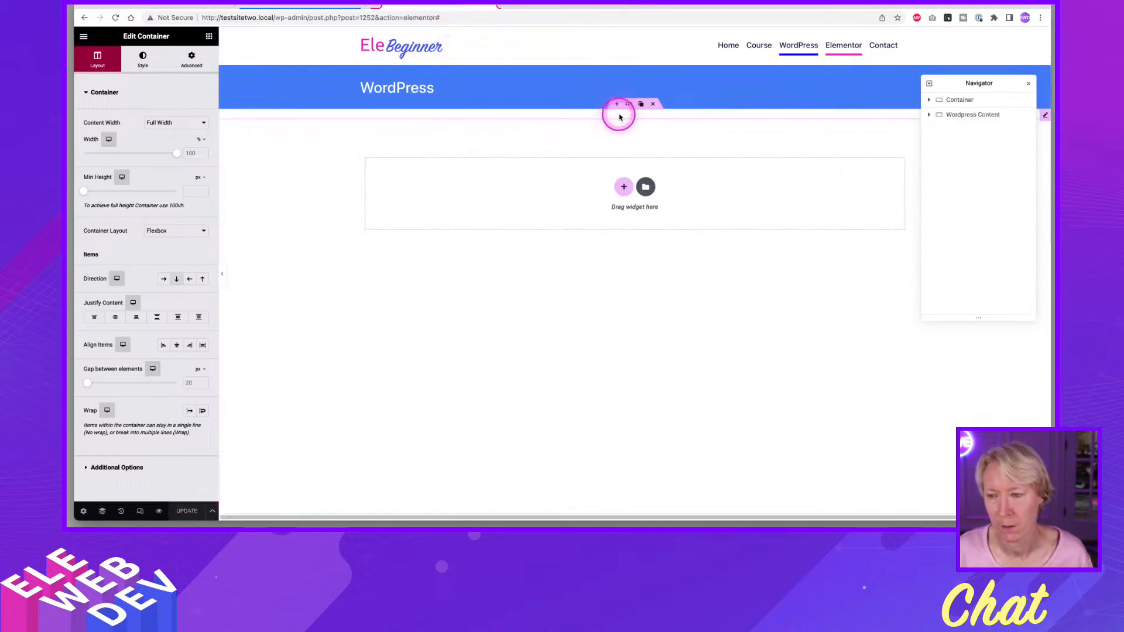
right_click(629, 106)
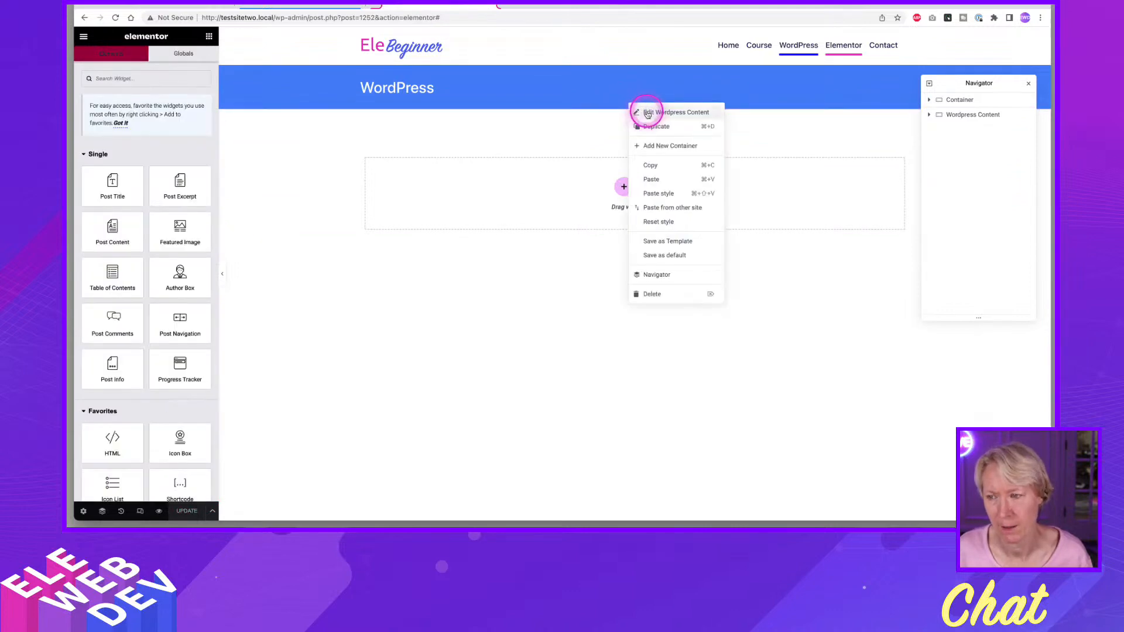
click(632, 106)
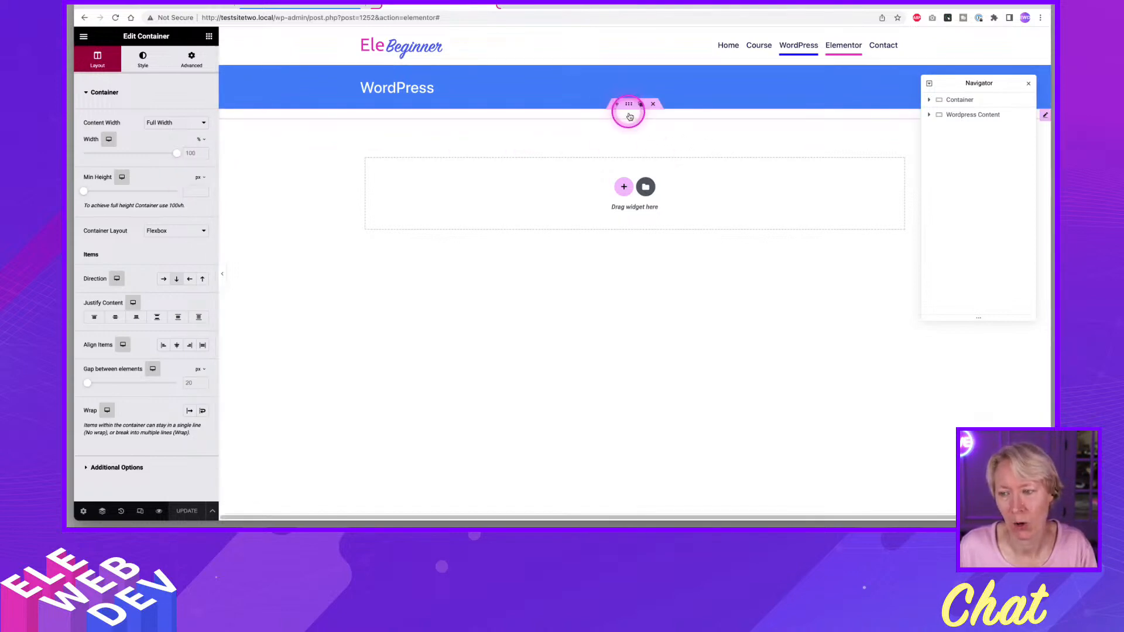
right_click(627, 107)
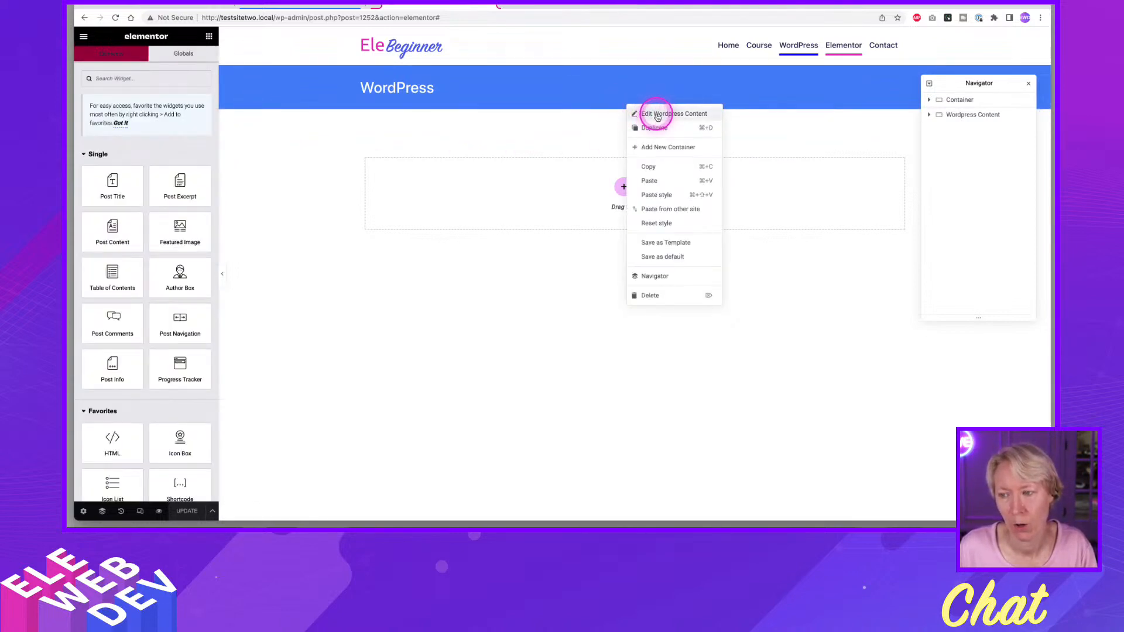
click(638, 113)
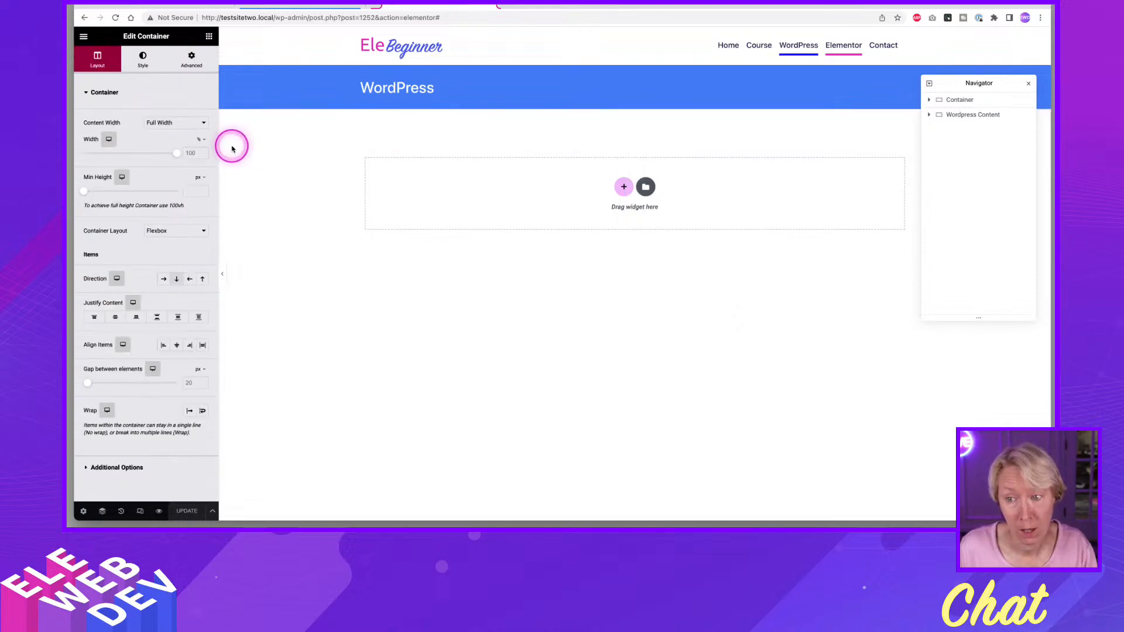
click(143, 60)
click(162, 144)
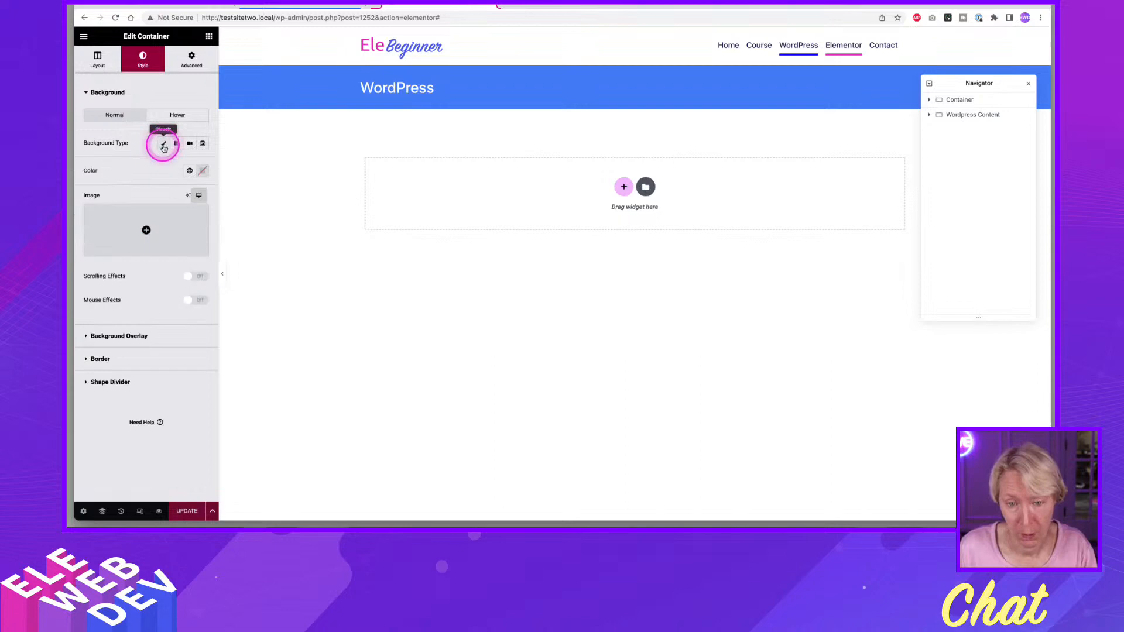
click(190, 171)
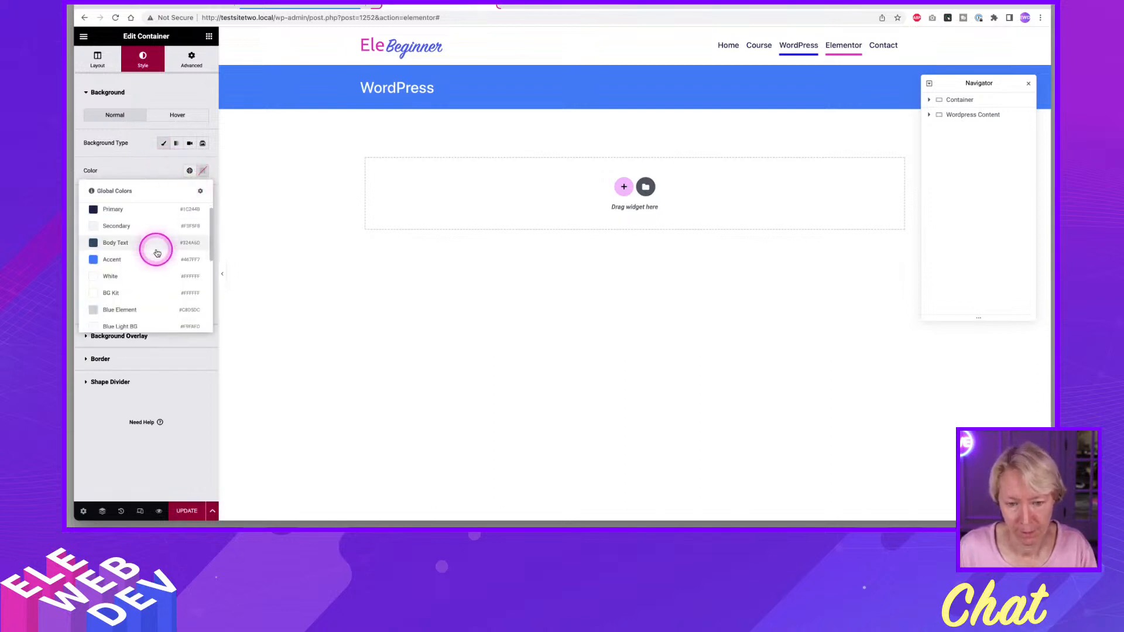
scroll(147, 261, down, 5)
click(116, 318)
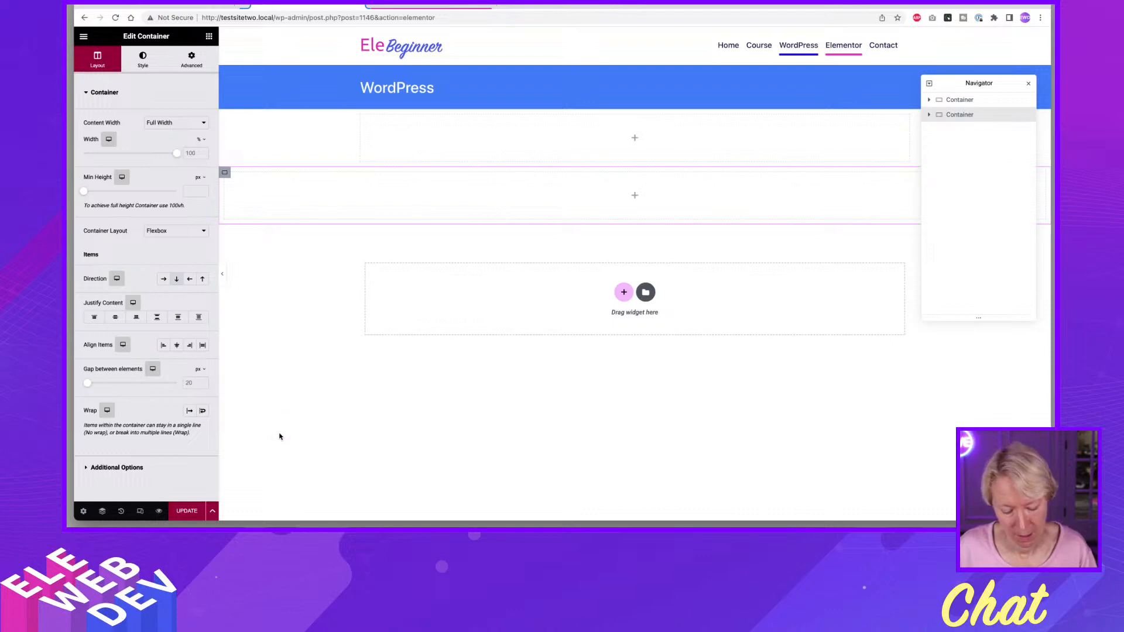
Save the WordPress page's changes and reload its editor.
key(super+r)
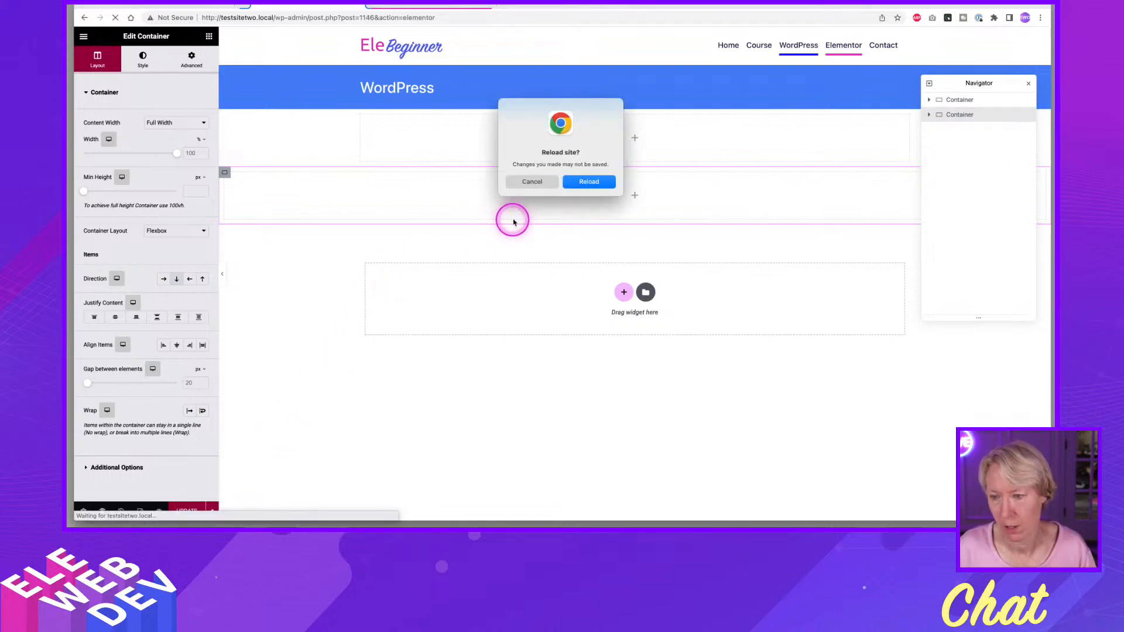
click(539, 182)
click(185, 510)
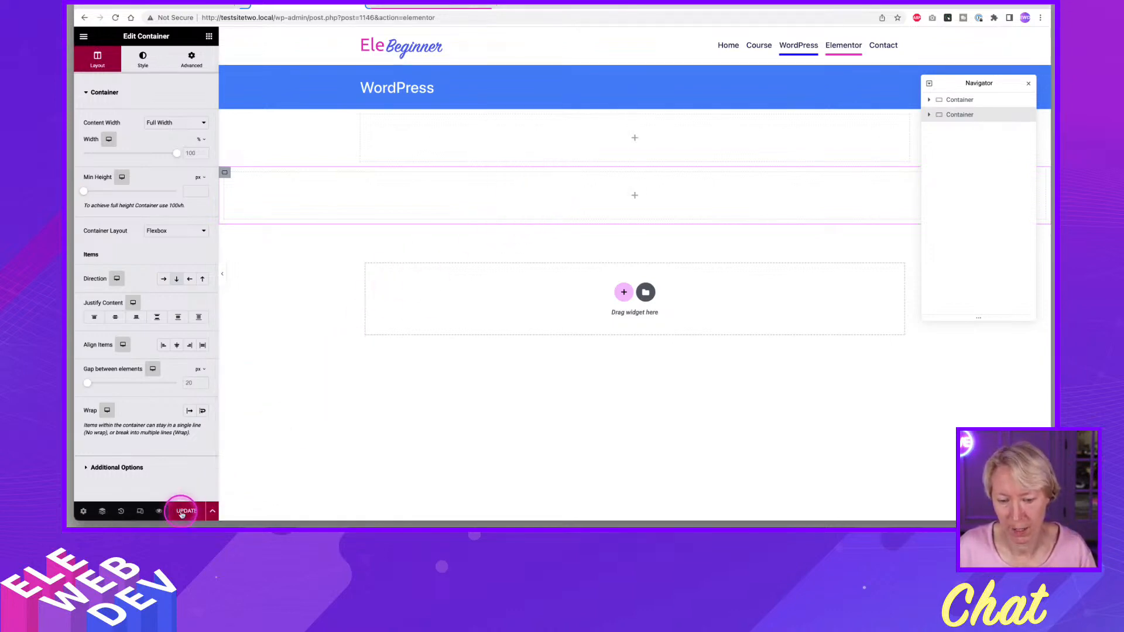
click(284, 469)
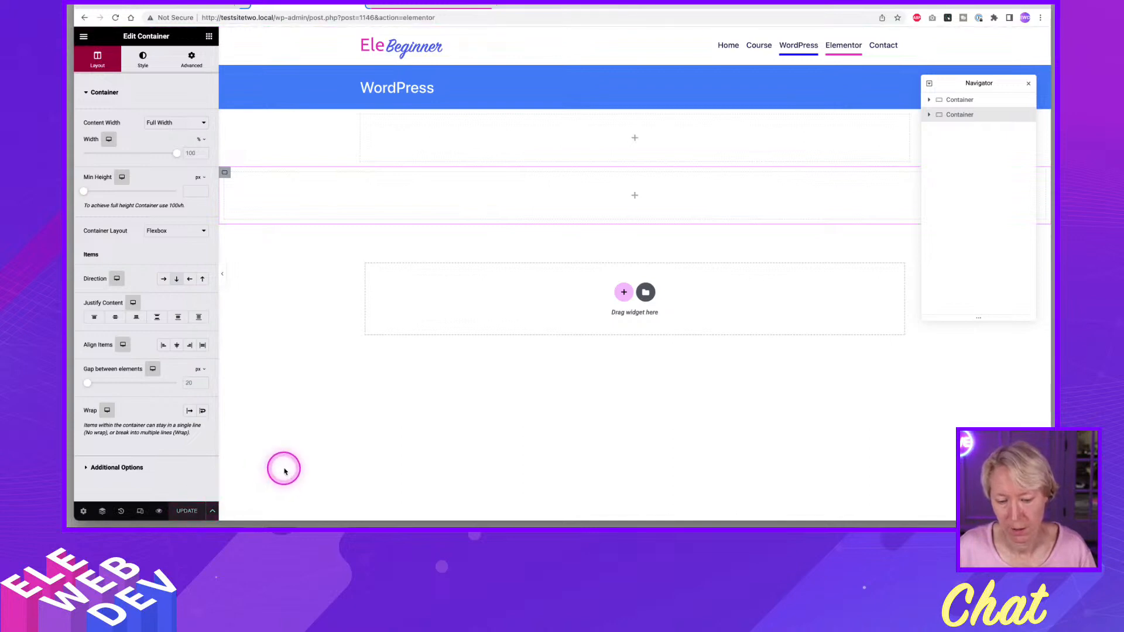
key(super+r)
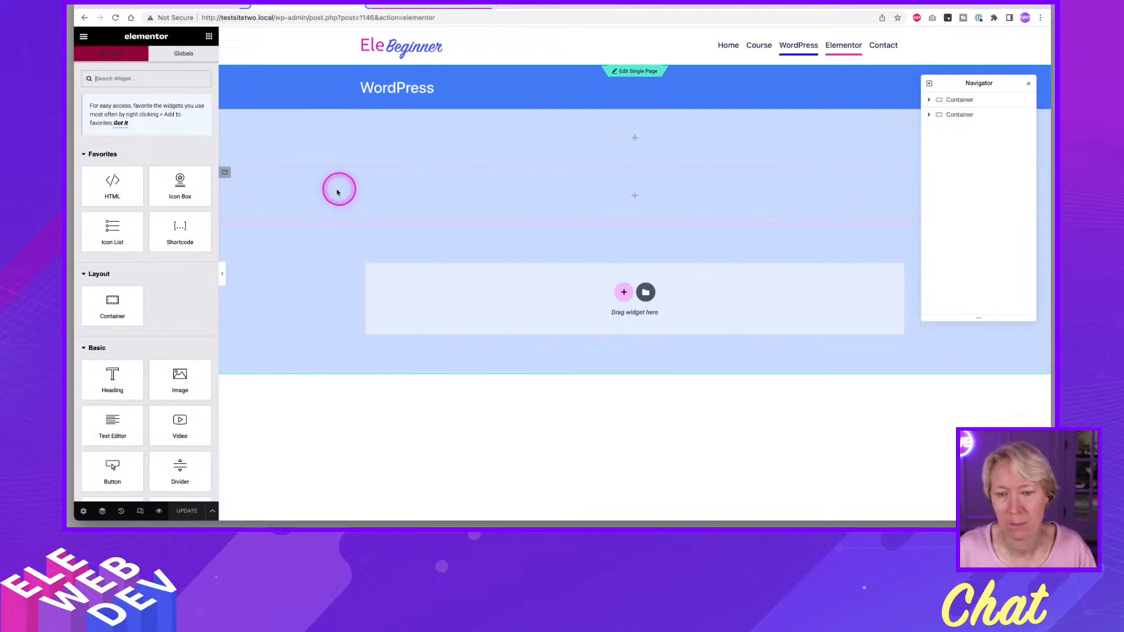
Delete the page's full-width container and nest a new container inside the remaining boxed one.
mouse_move(229, 179)
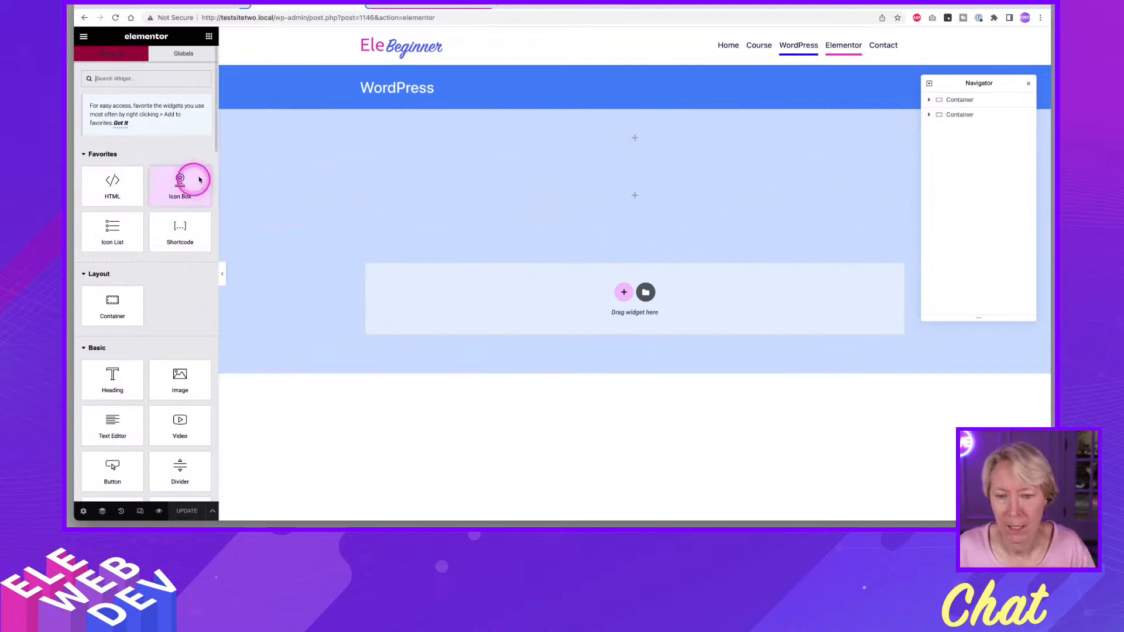
drag(199, 179, 249, 175)
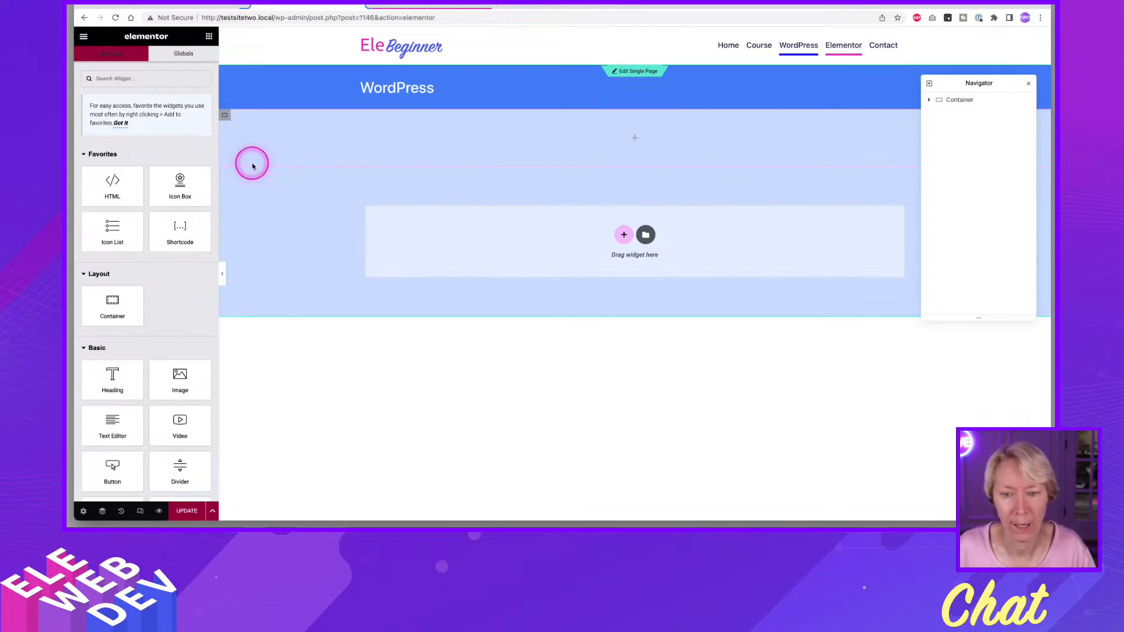
click(209, 39)
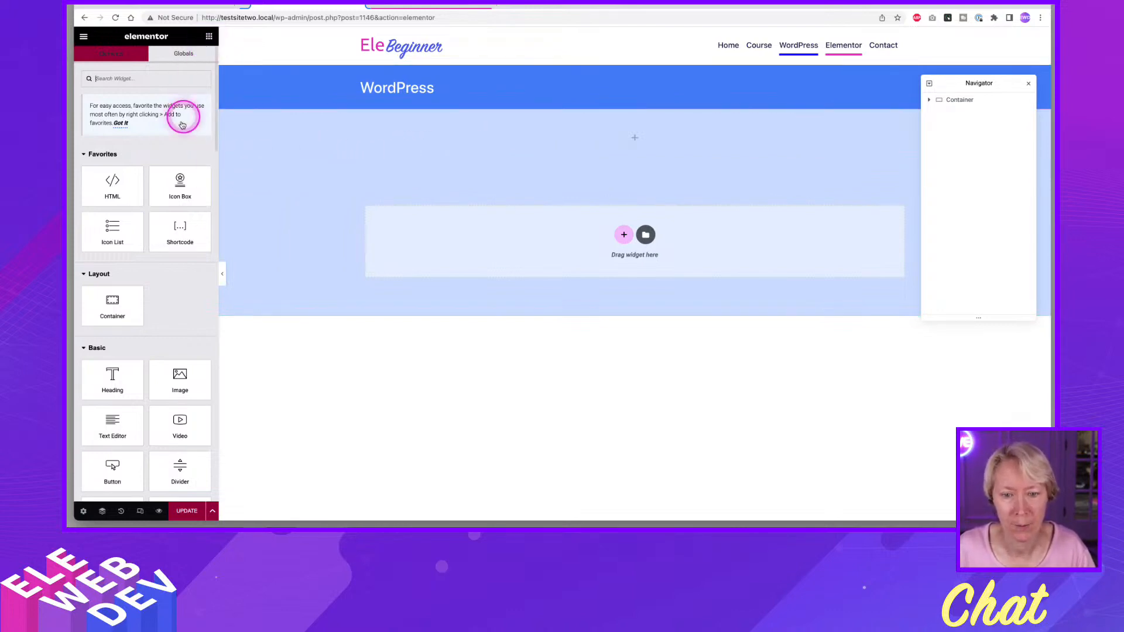
drag(113, 308, 467, 122)
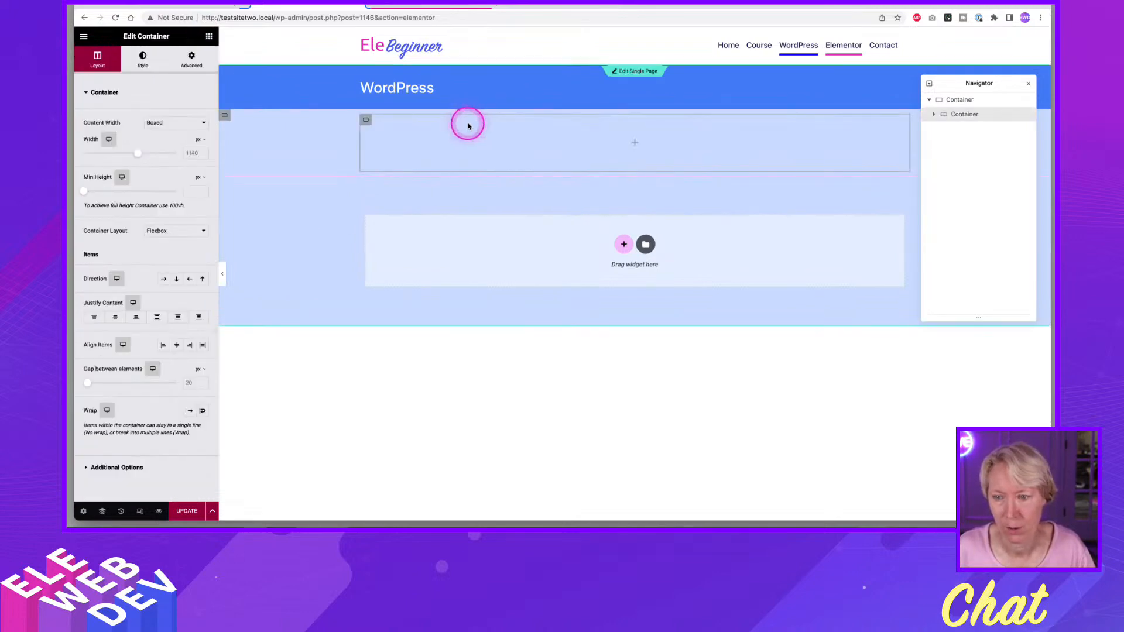
Set the outer container's padding to 0 on all four sides.
click(223, 114)
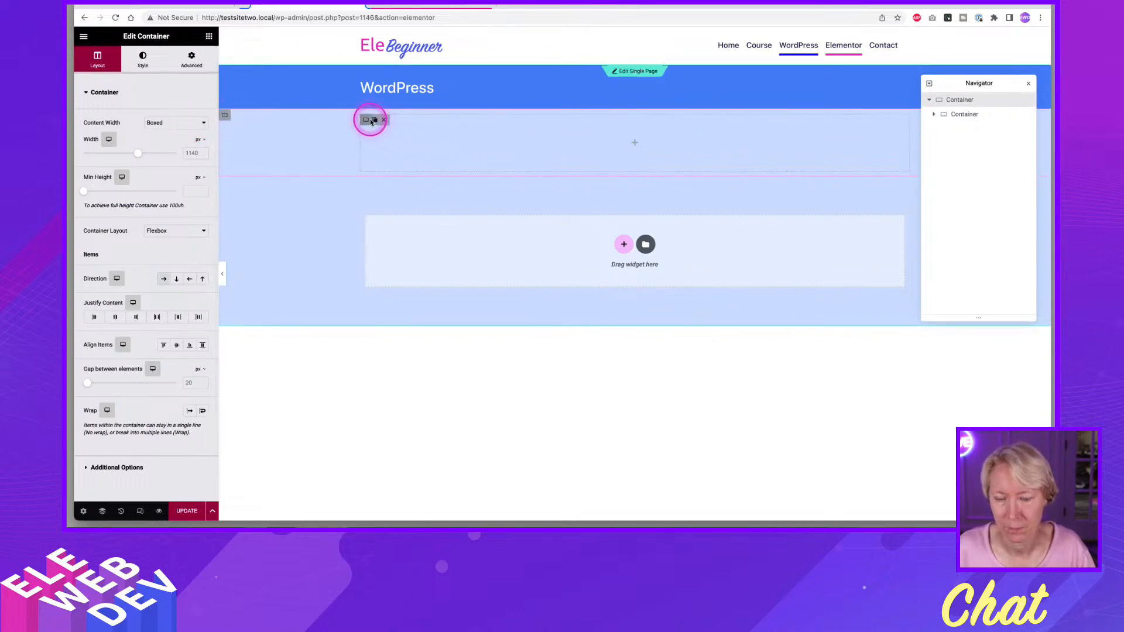
right_click(224, 117)
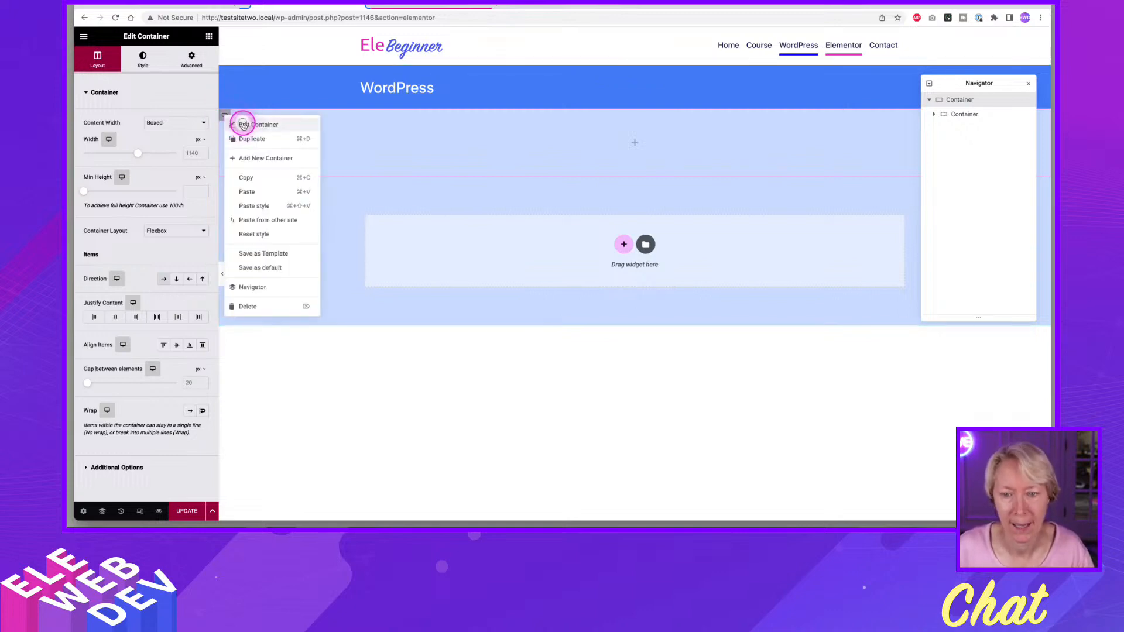
key(Escape)
click(188, 71)
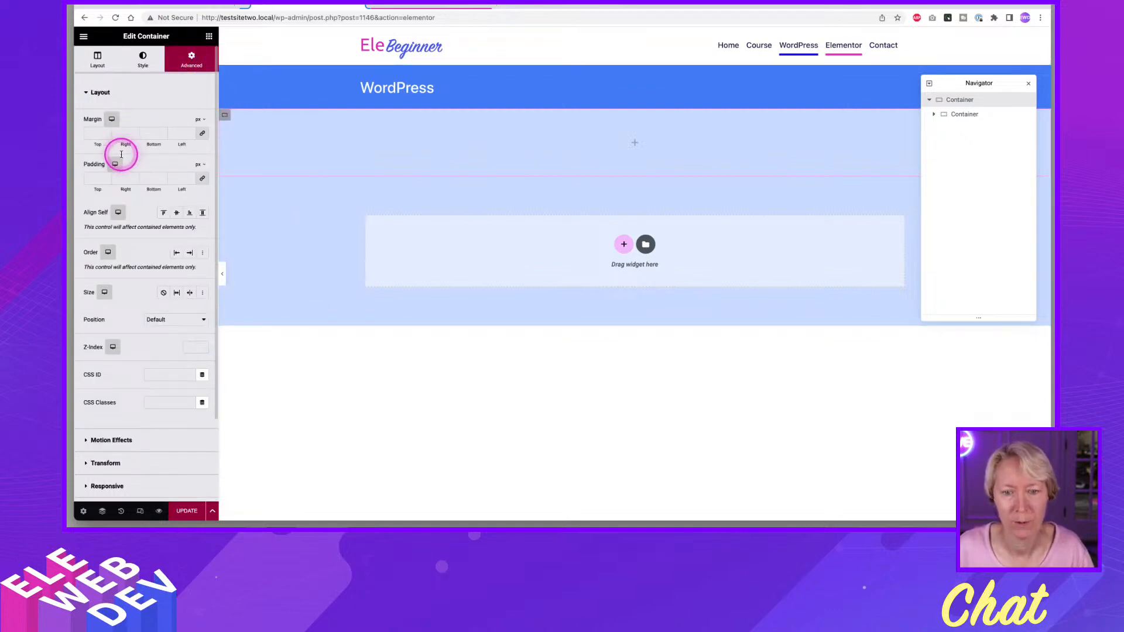
click(97, 178)
text(0)
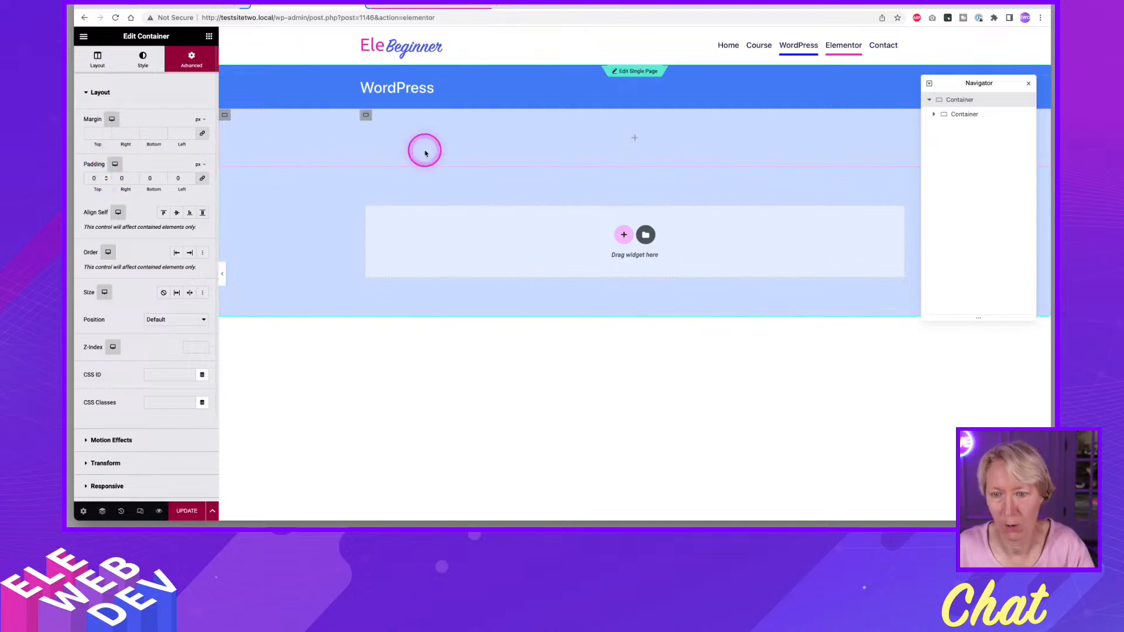
Give the inner container a classic background in the global White color and add a Text Editor widget inside it.
click(367, 116)
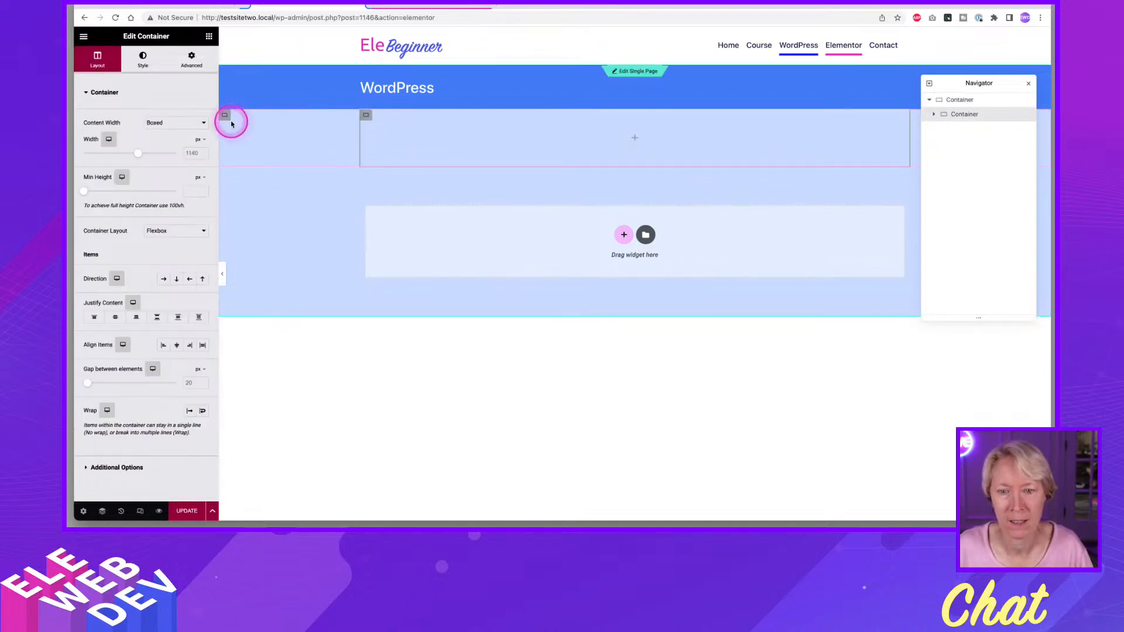
click(143, 57)
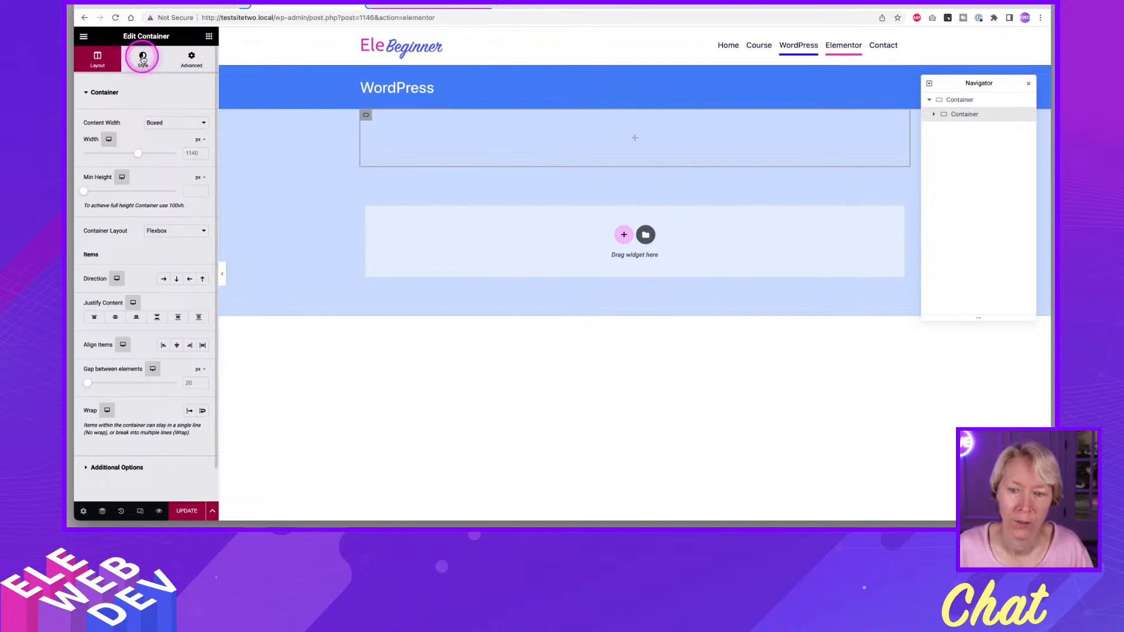
click(164, 143)
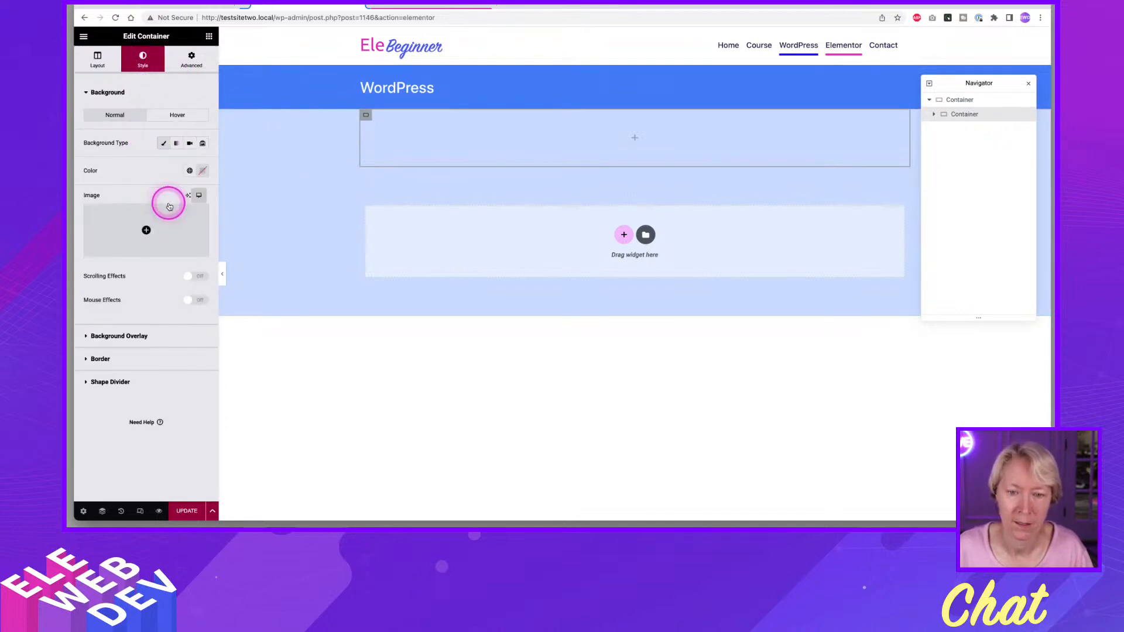
click(189, 170)
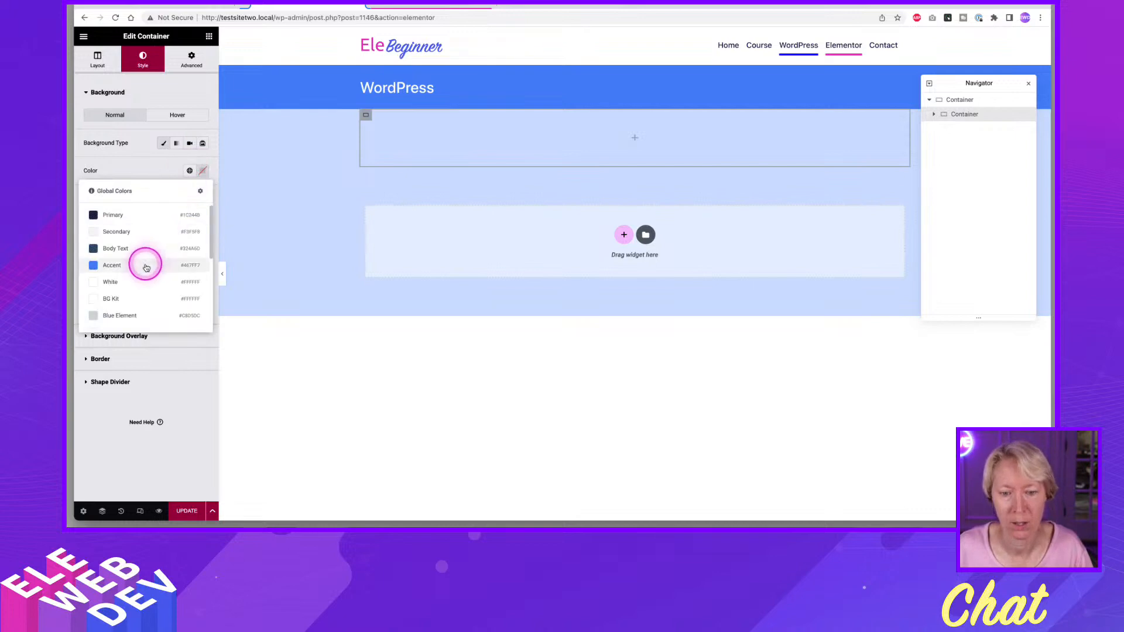
click(123, 281)
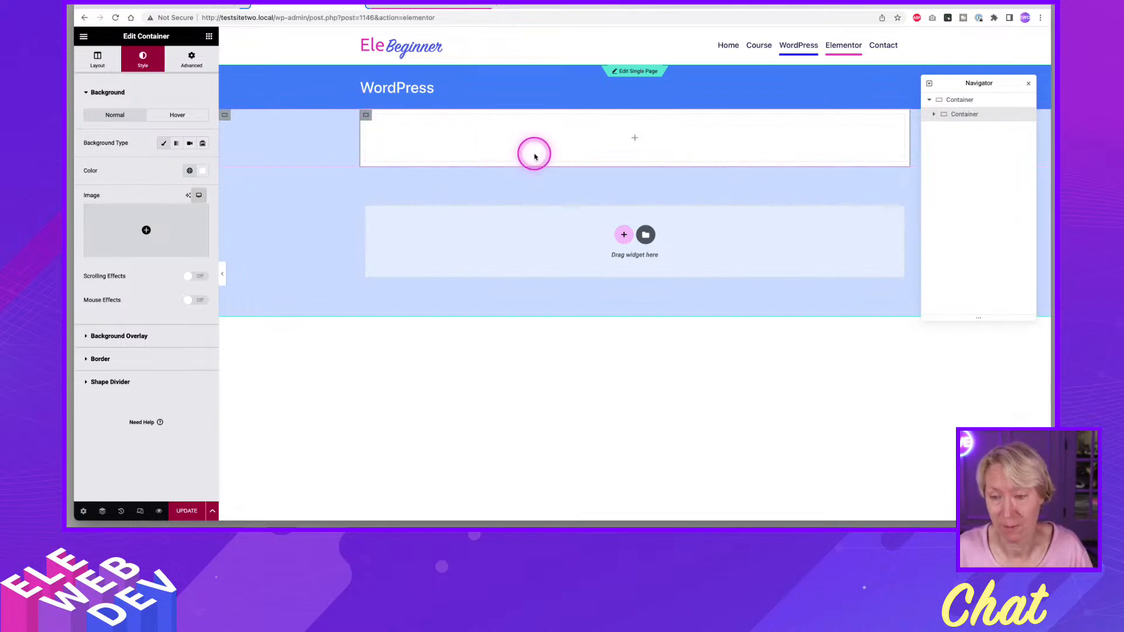
click(209, 37)
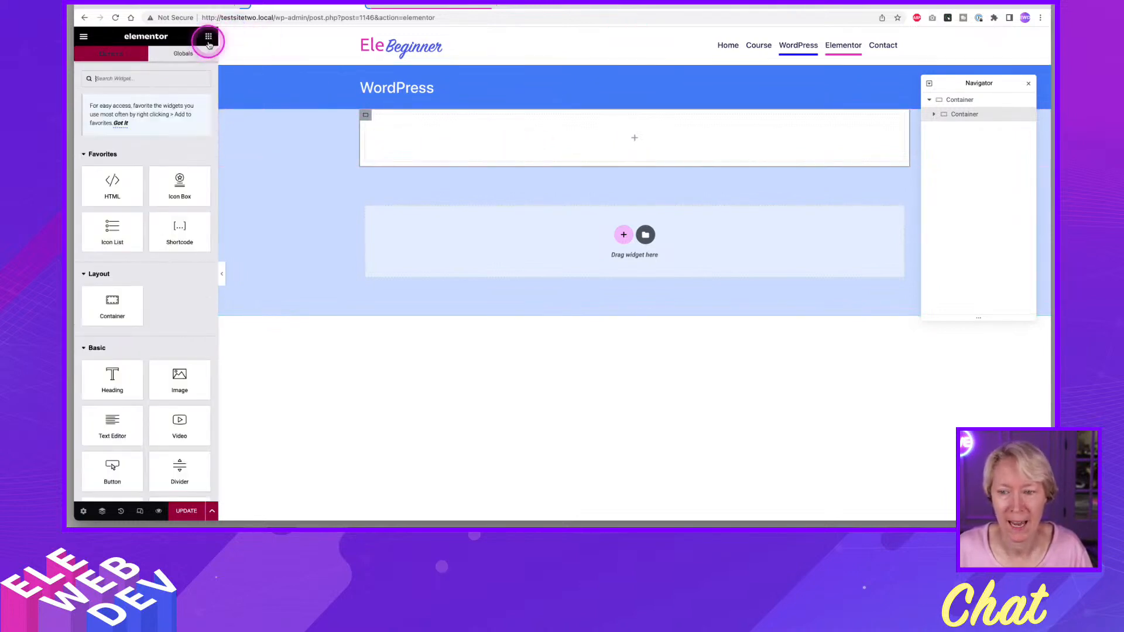
drag(97, 420, 508, 150)
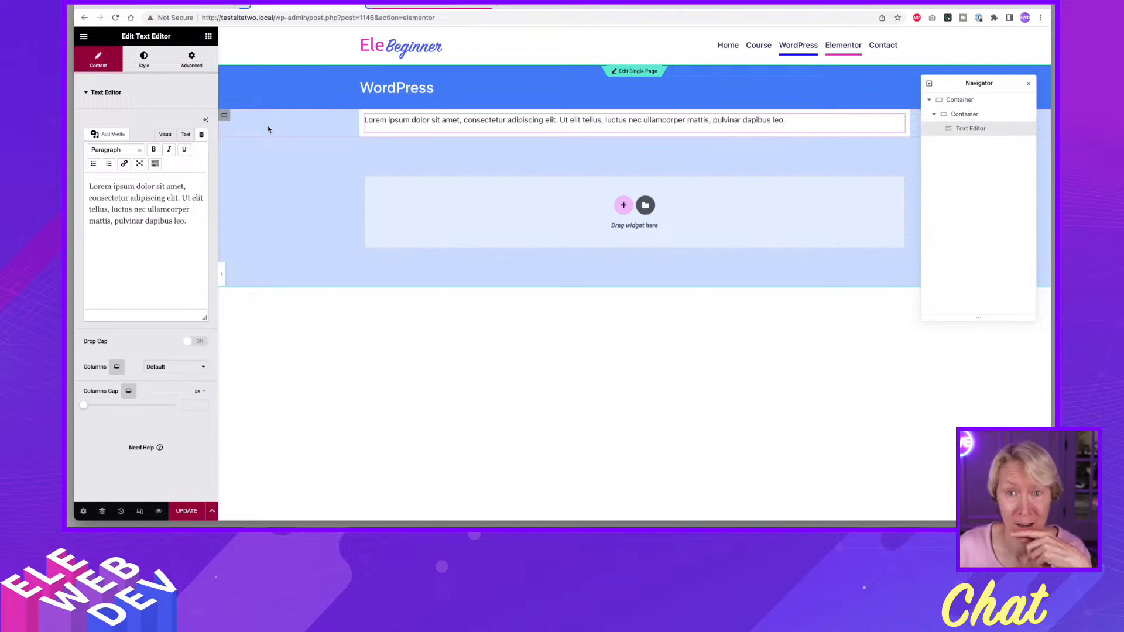
Compare the Single Page template's Wordpress Content container with the page's outer and inner containers, checking their layout and background settings.
click(455, 6)
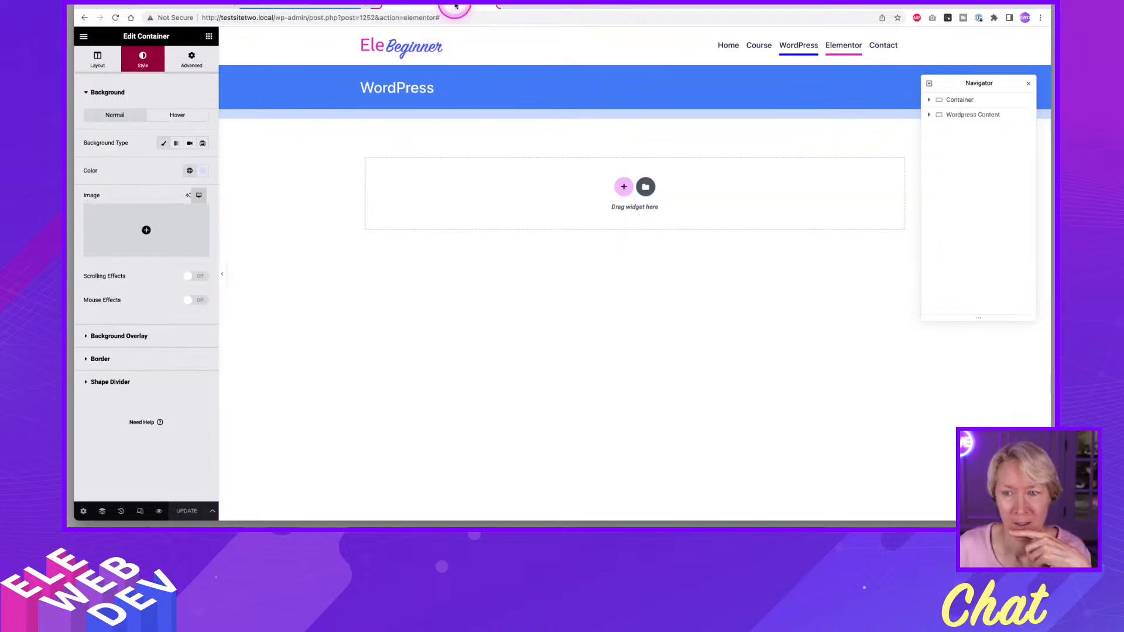
click(442, 118)
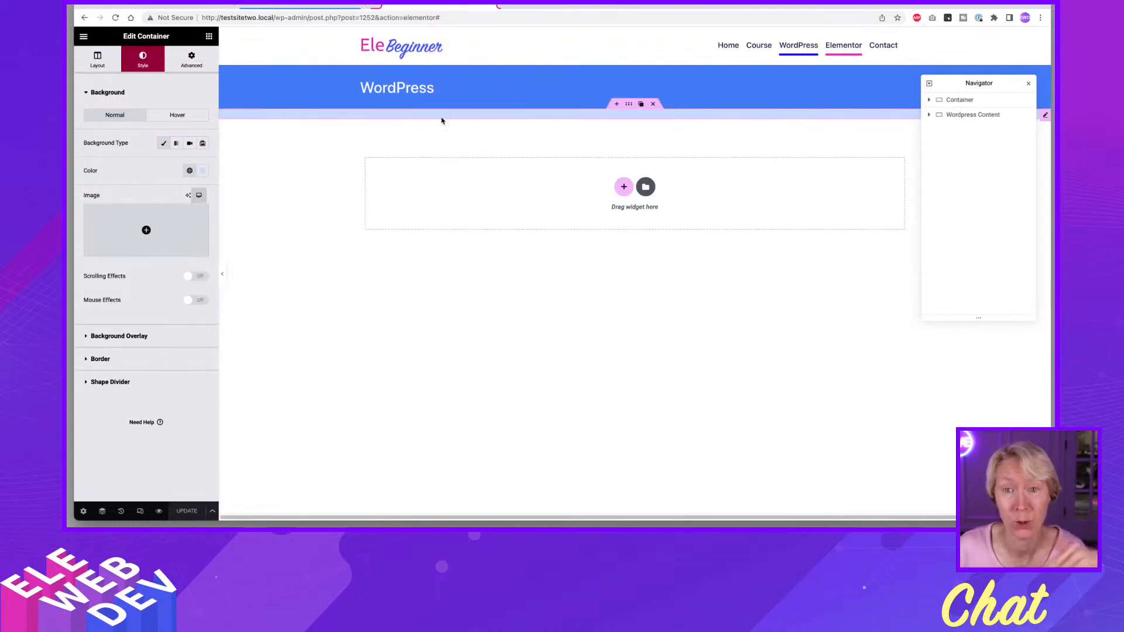
click(444, 119)
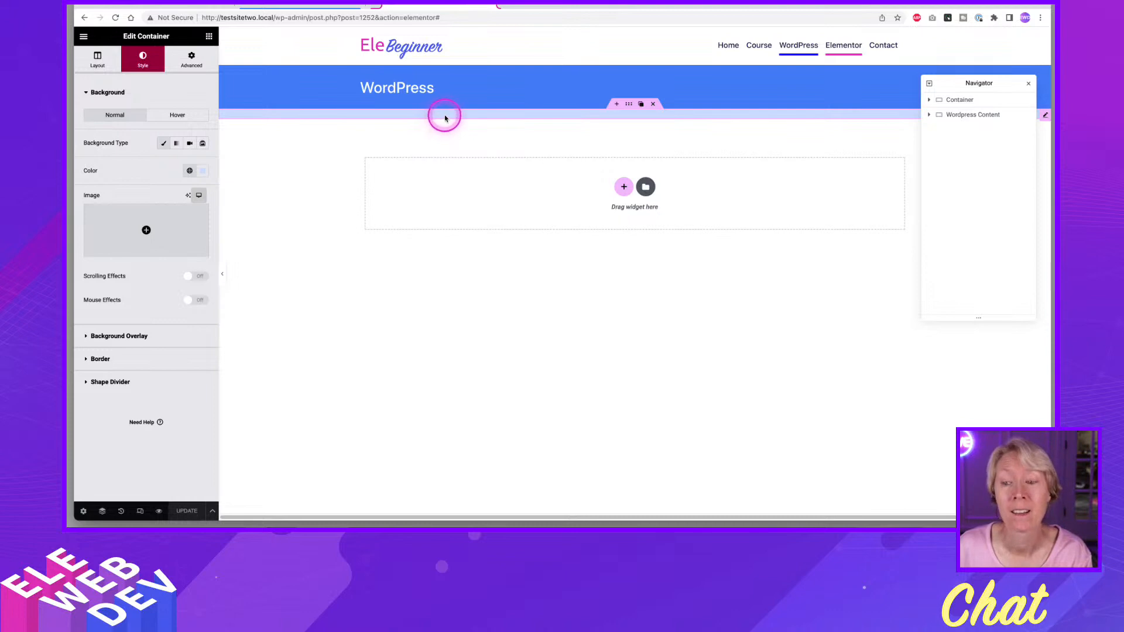
click(374, 40)
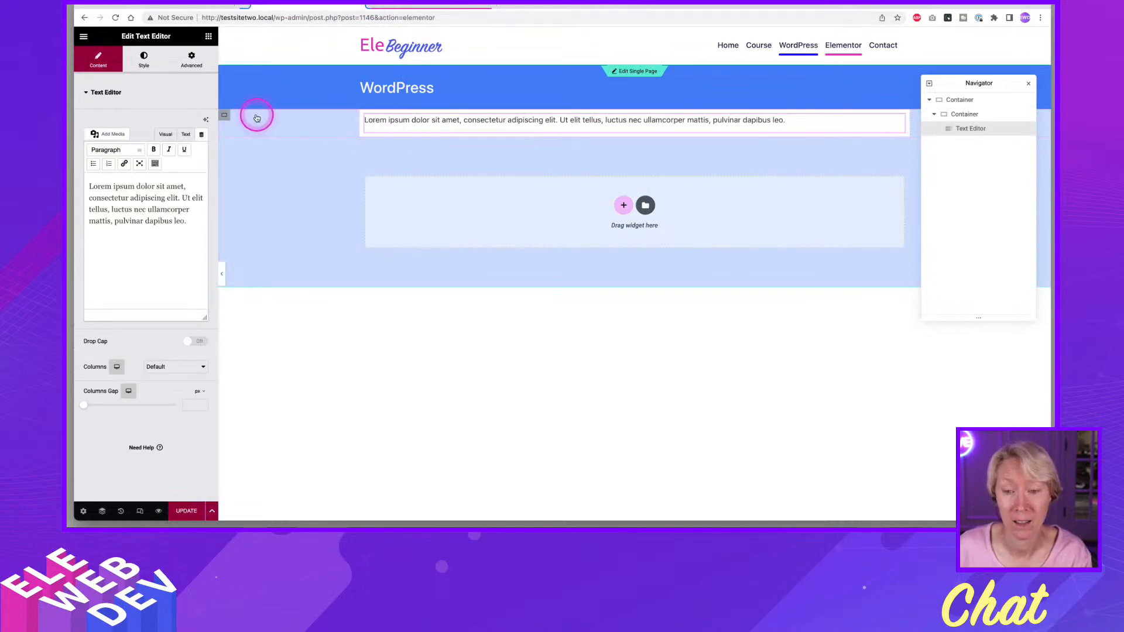
click(226, 116)
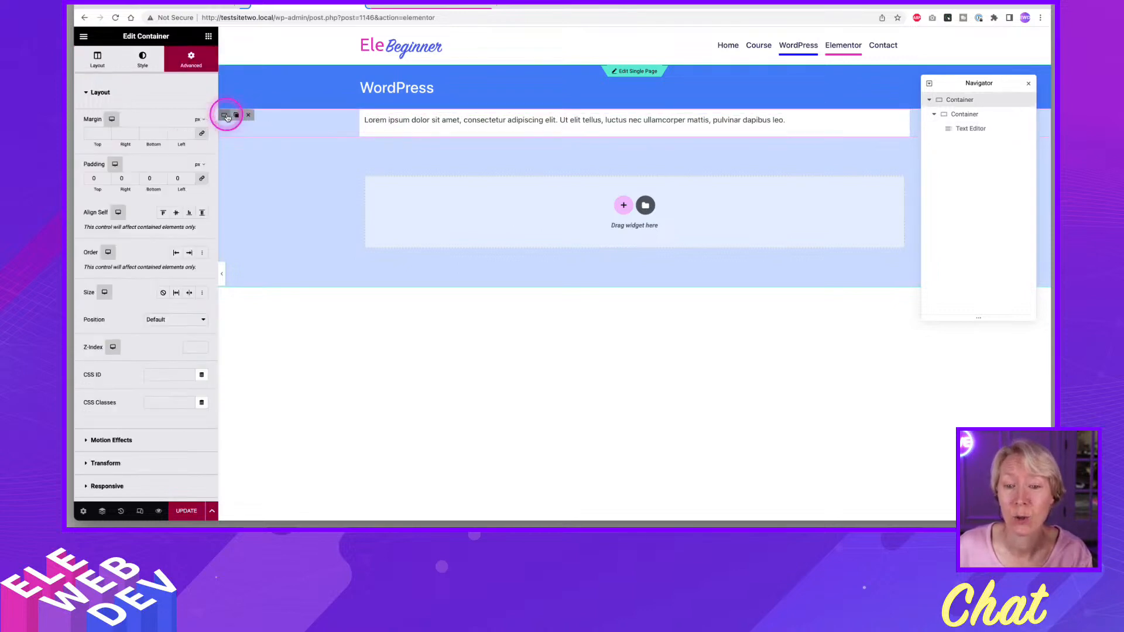
right_click(226, 116)
click(92, 58)
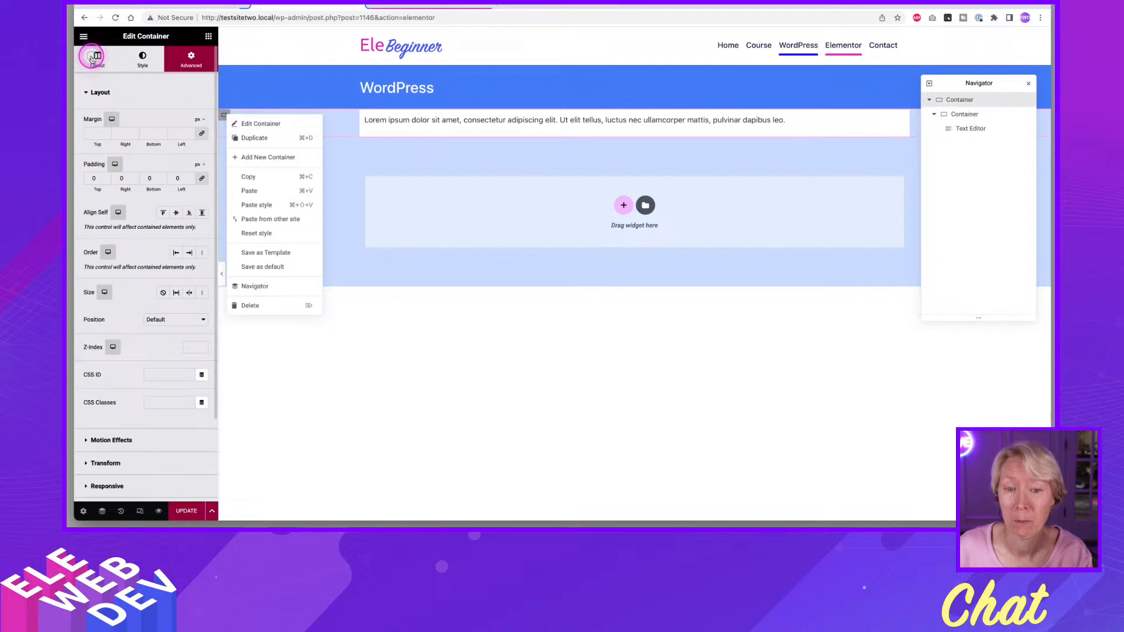
click(162, 123)
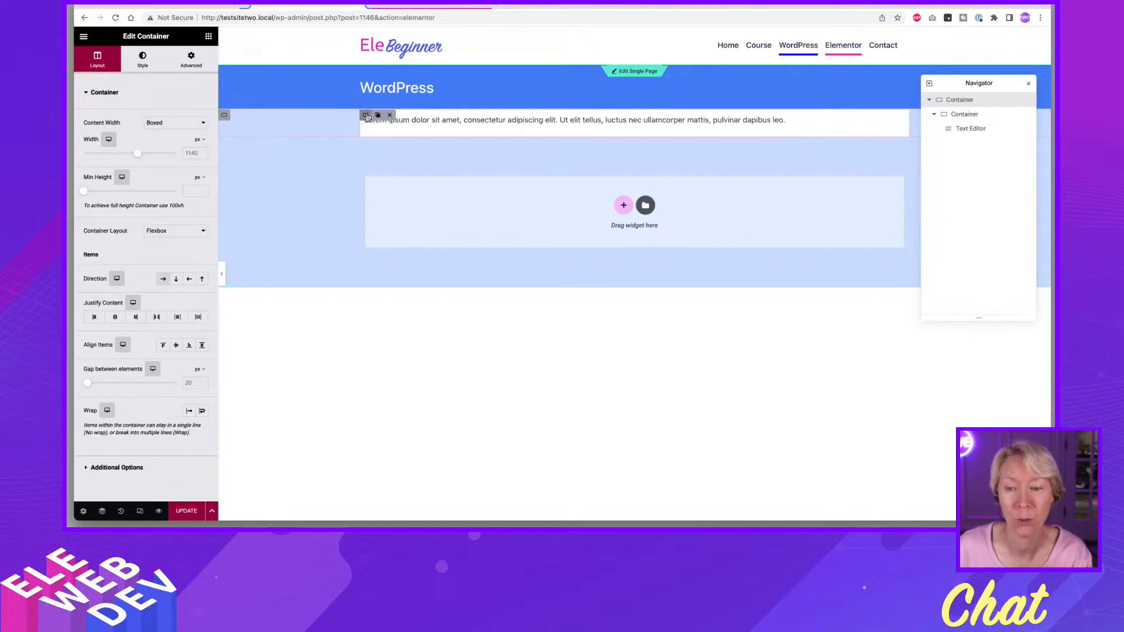
click(366, 116)
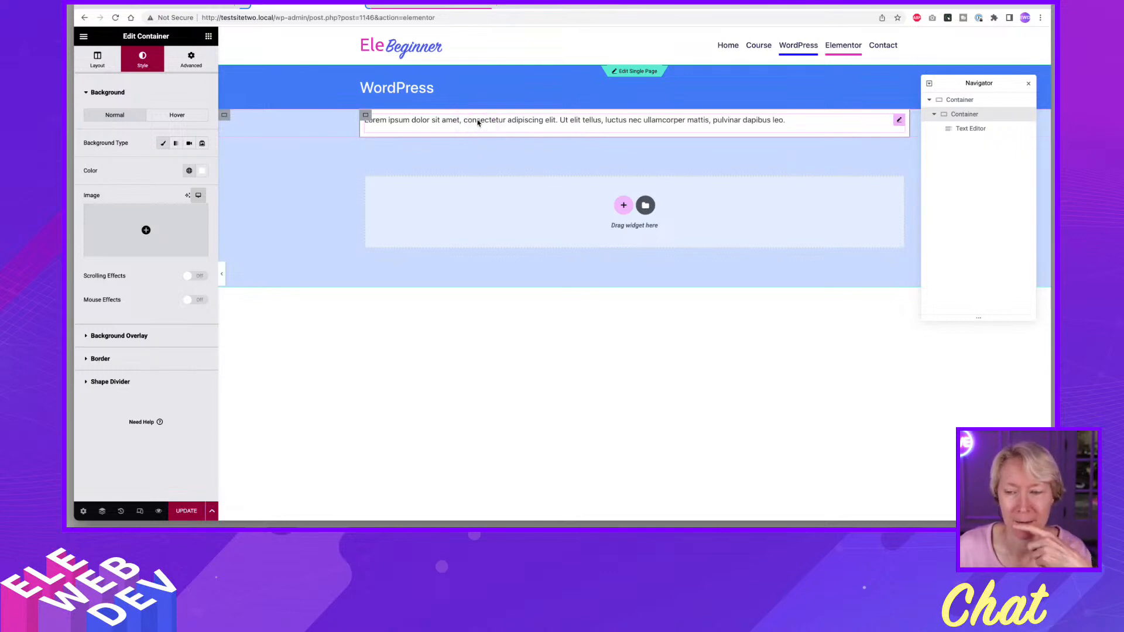
Switch between the page and the Single Page template and examine the Wordpress Content container's content width setting.
click(449, 6)
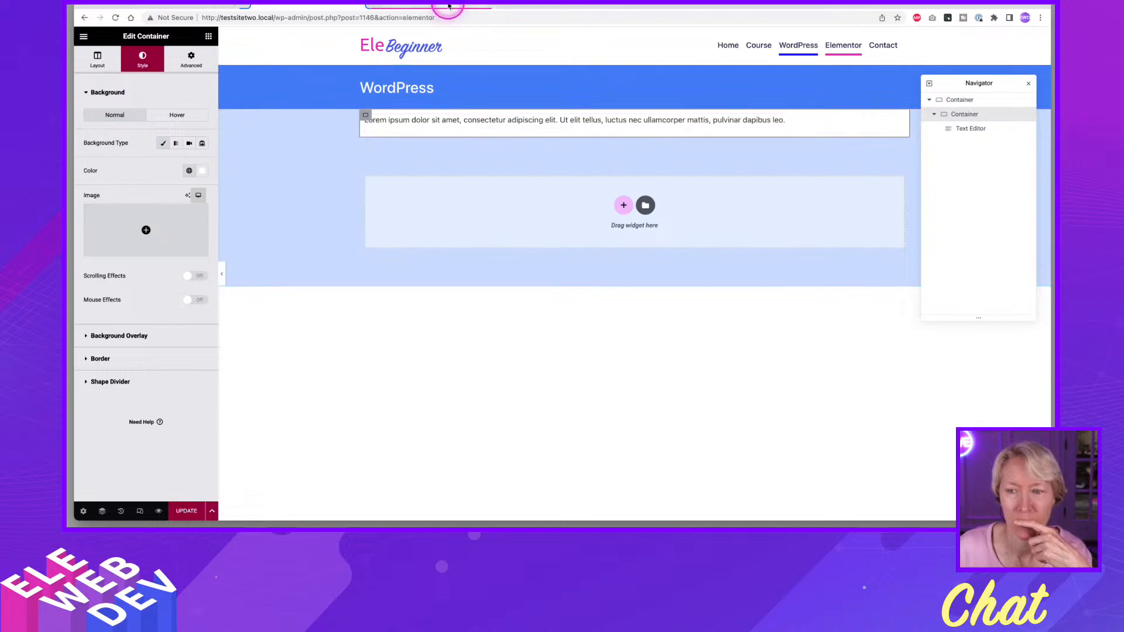
click(455, 116)
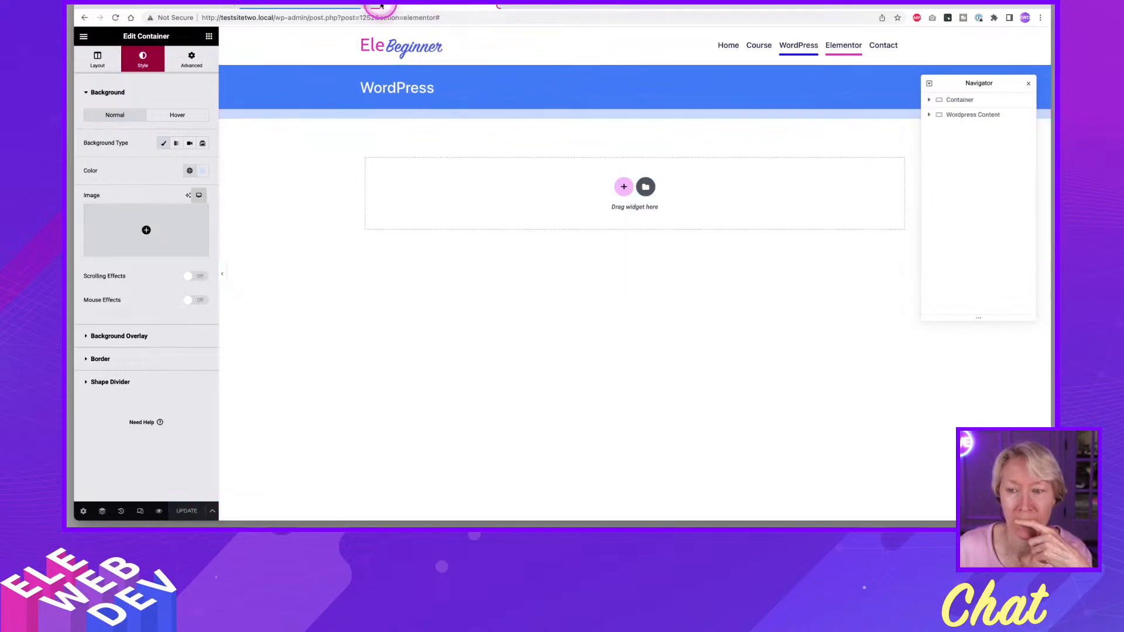
click(308, 5)
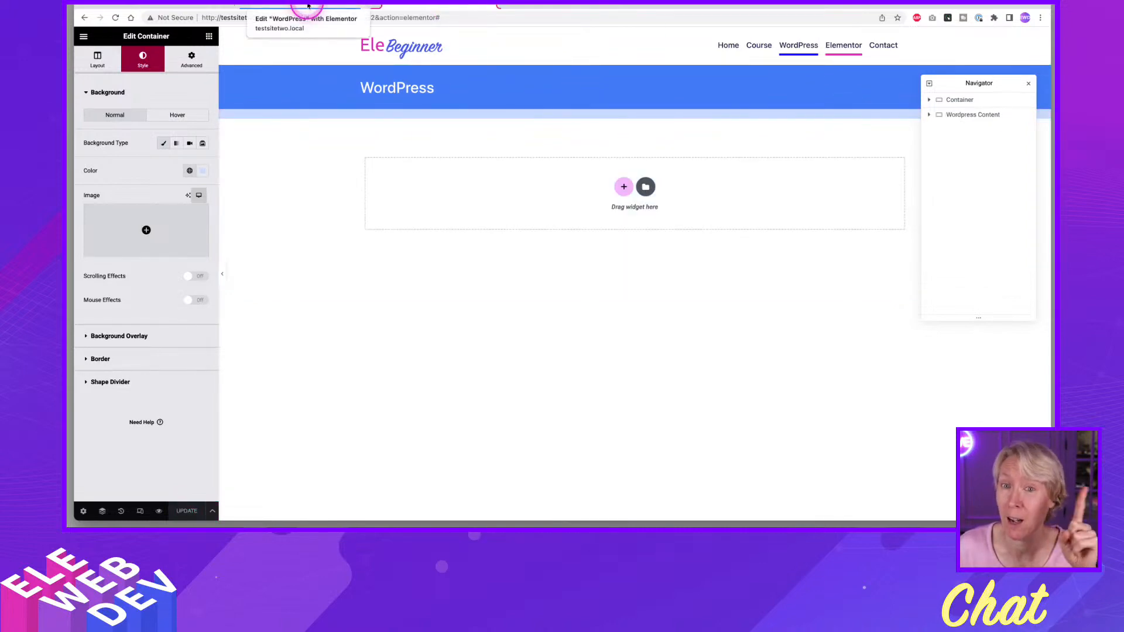
click(309, 6)
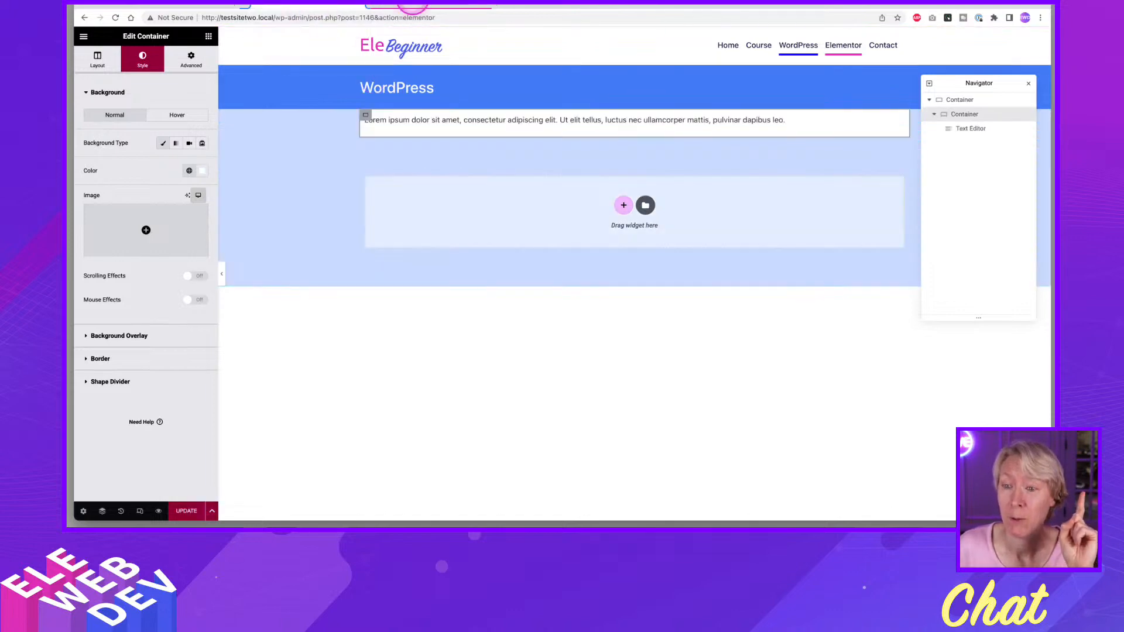
click(418, 5)
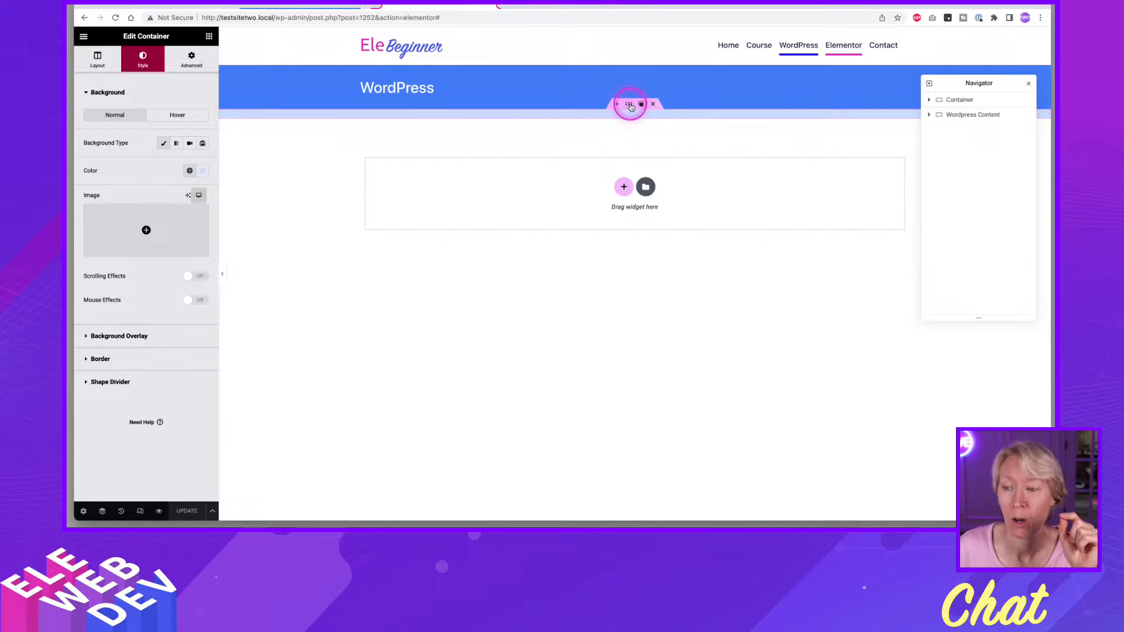
right_click(631, 107)
click(647, 111)
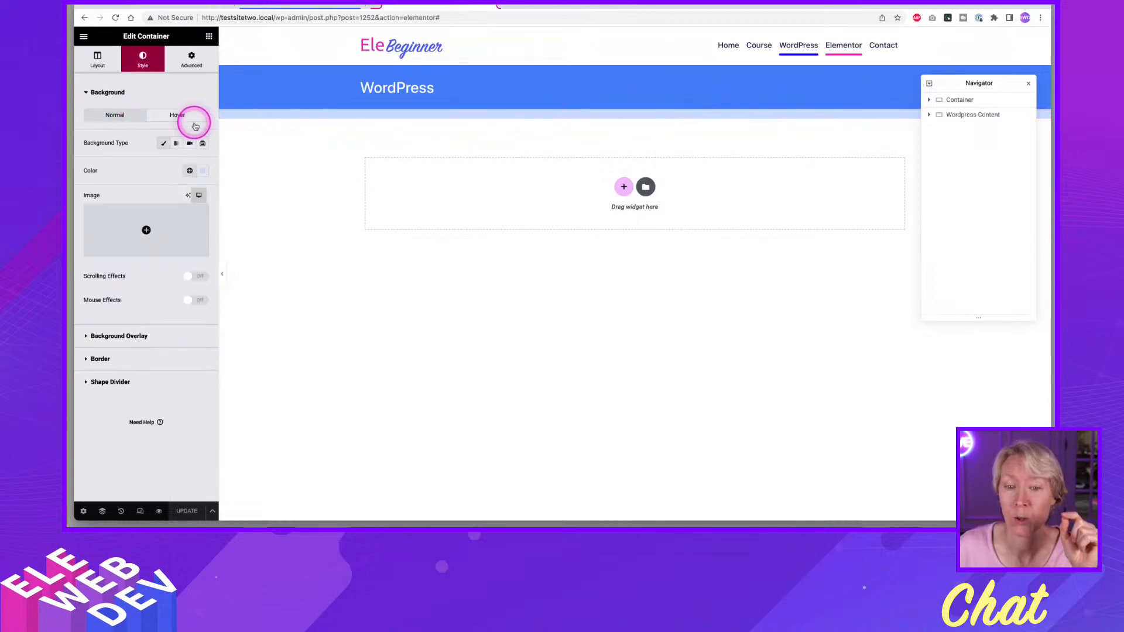
click(97, 57)
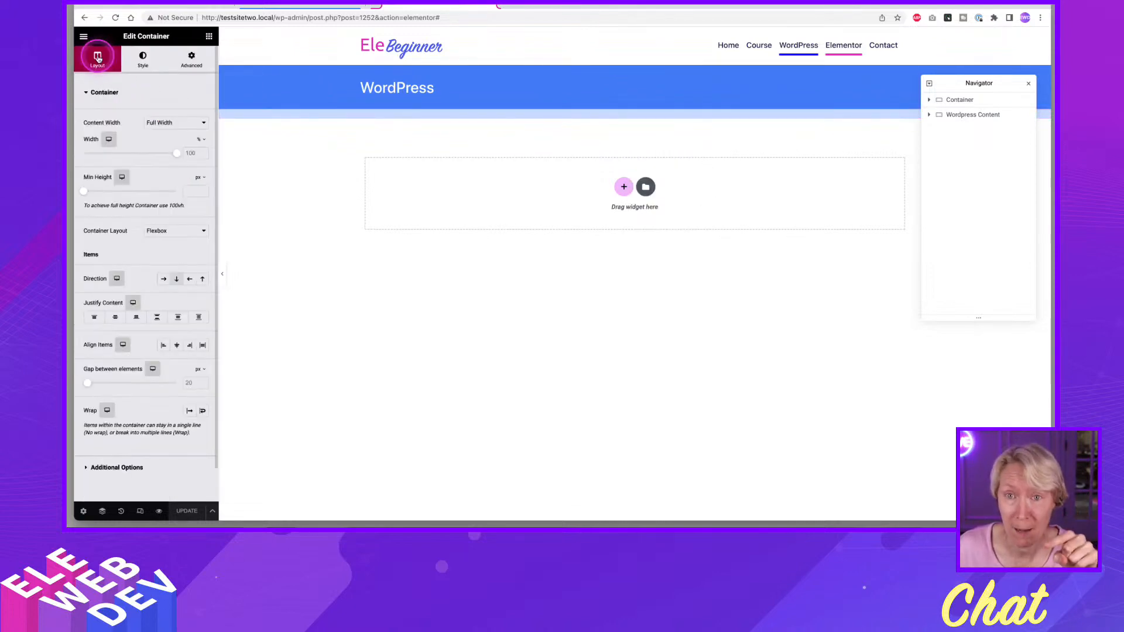
click(165, 129)
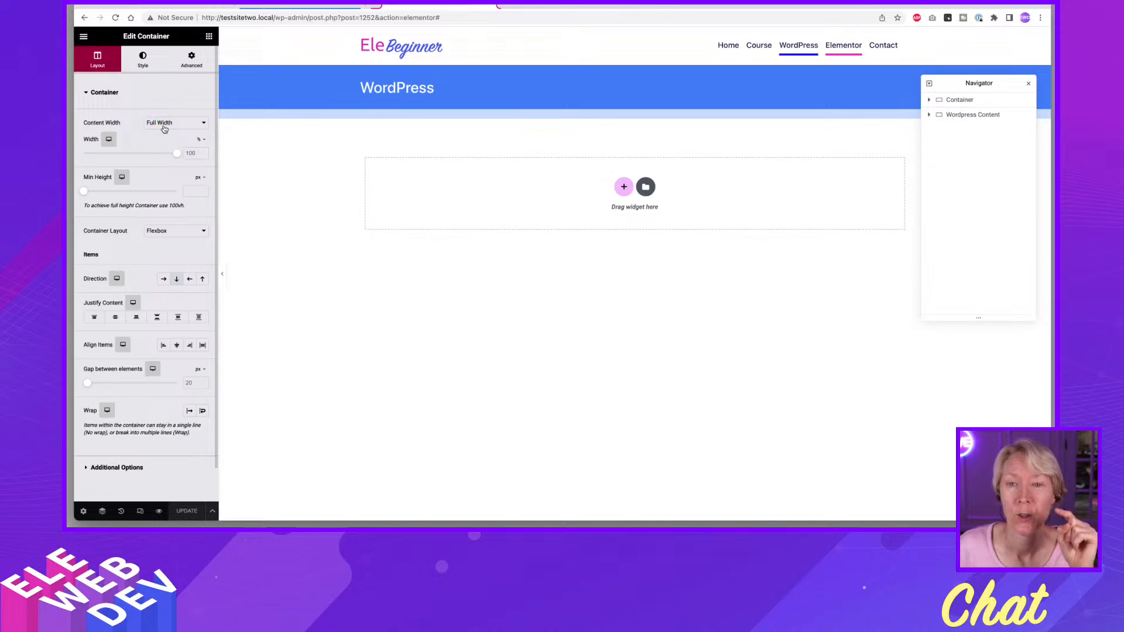
Compare the WordPress page with its Single Page template once more and save the page's changes.
click(278, 5)
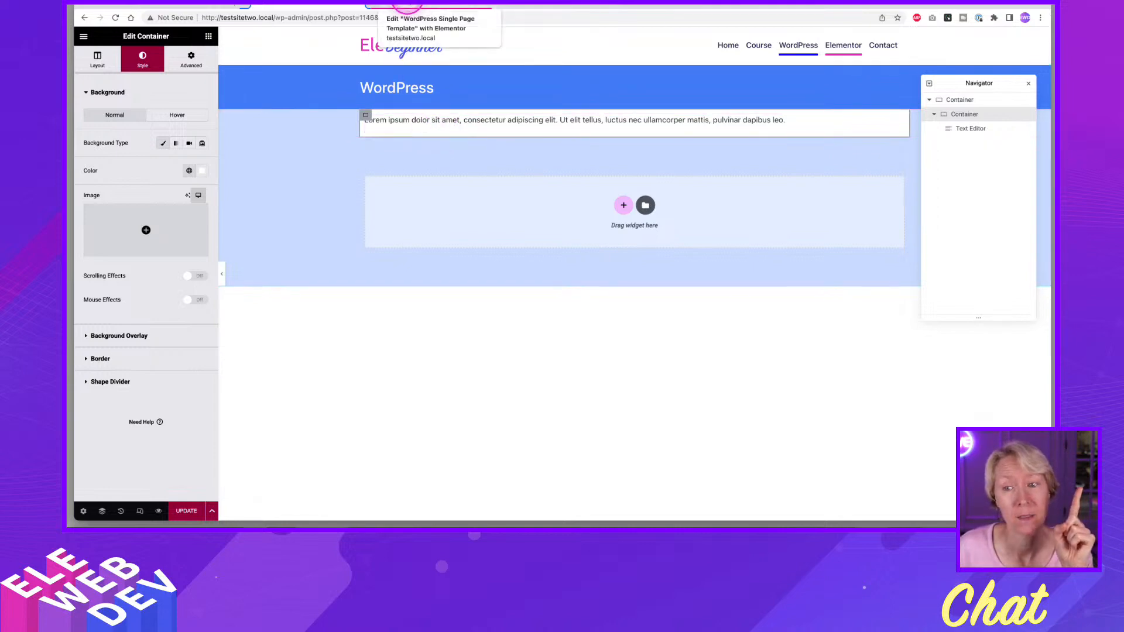
click(410, 5)
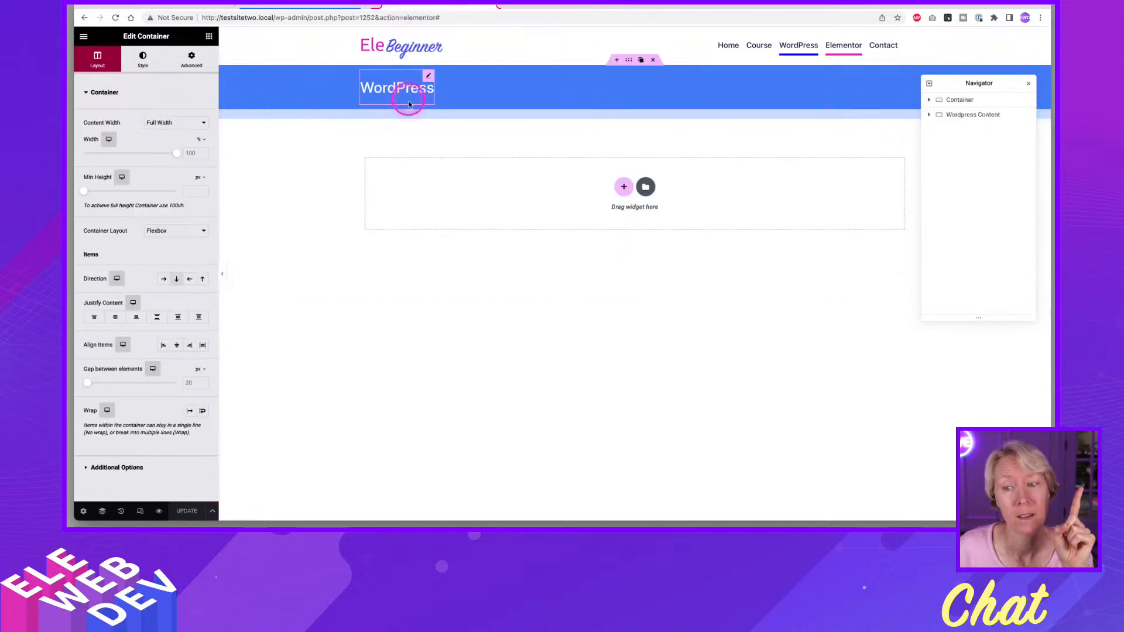
click(357, 7)
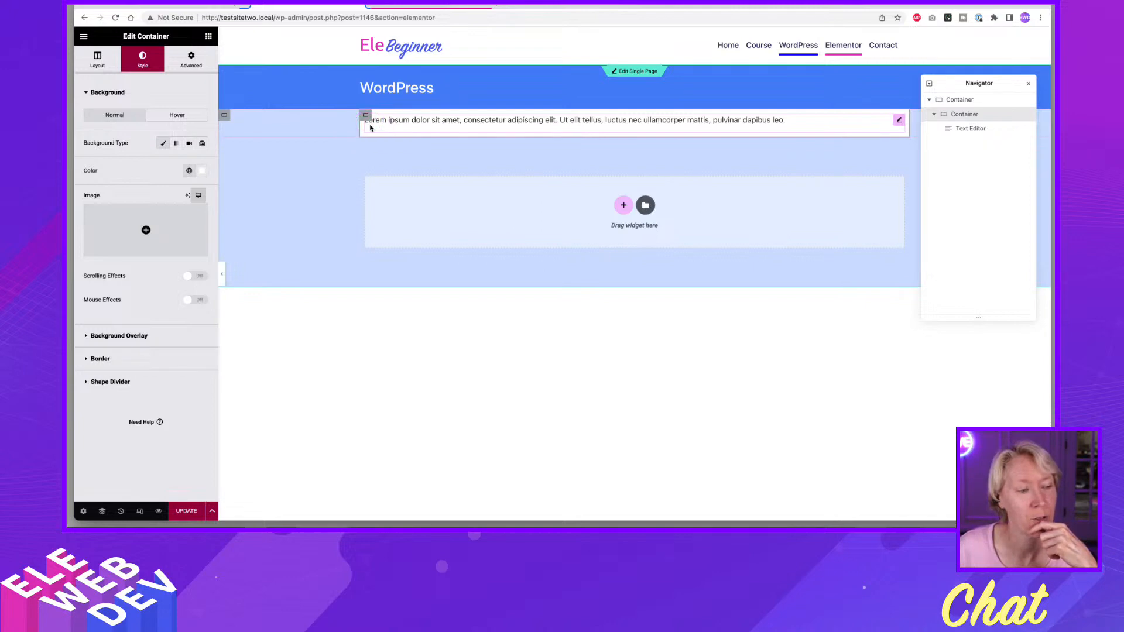
click(370, 128)
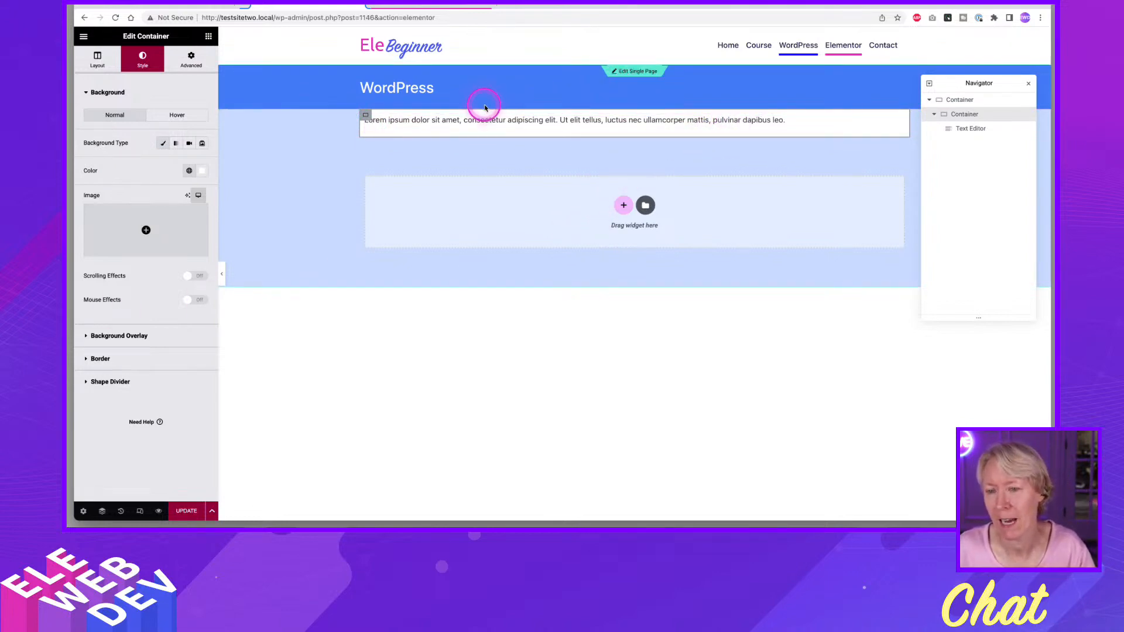
click(448, 6)
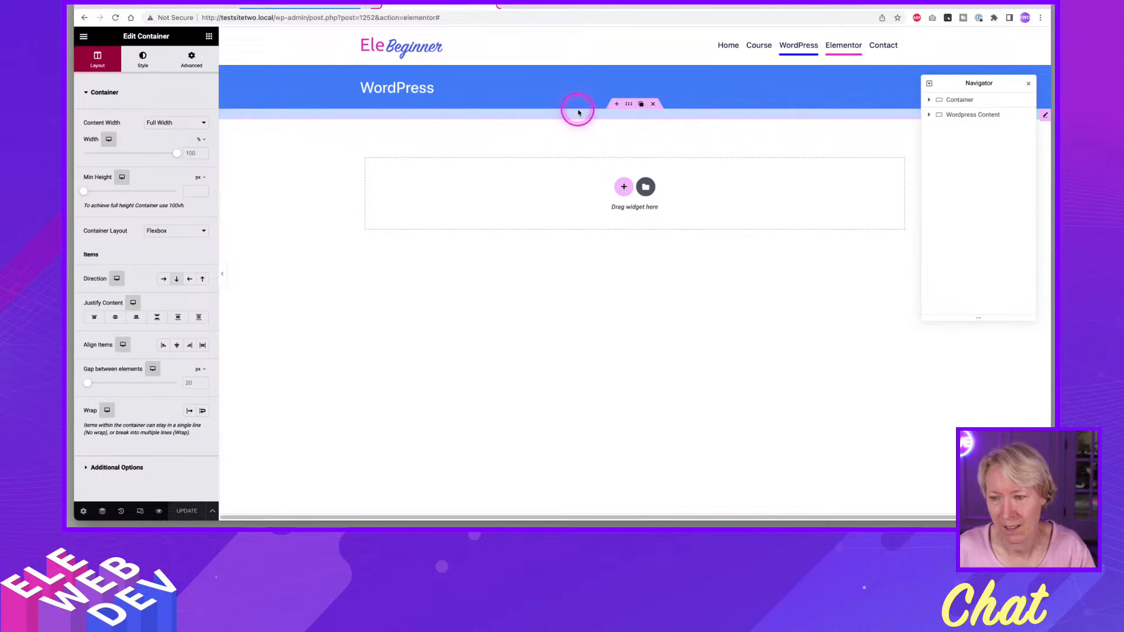
click(296, 8)
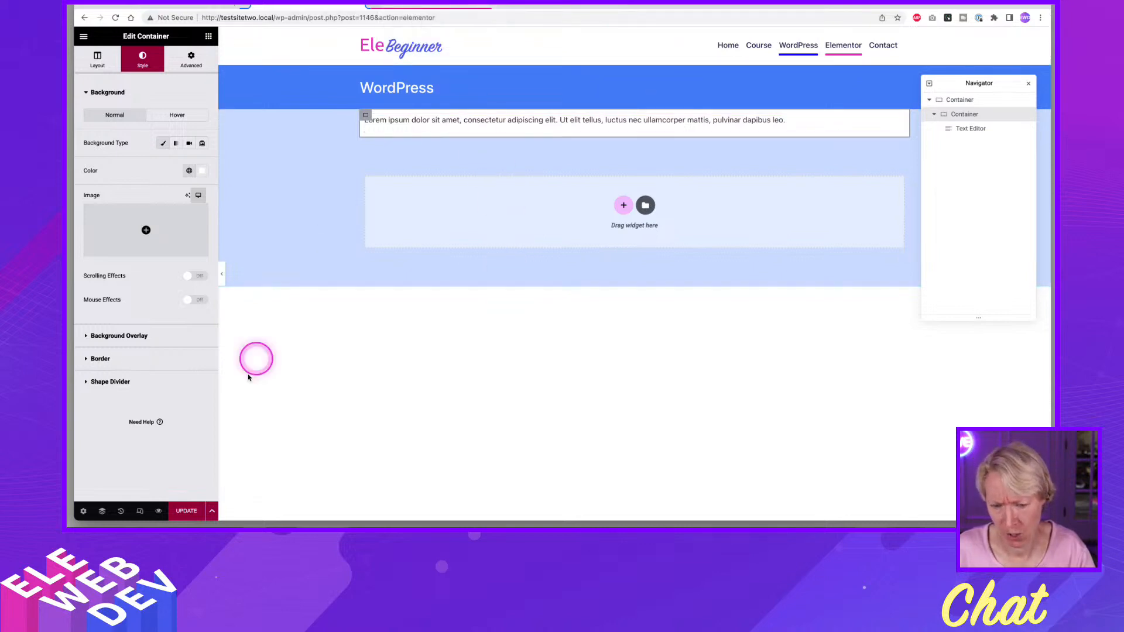
click(186, 511)
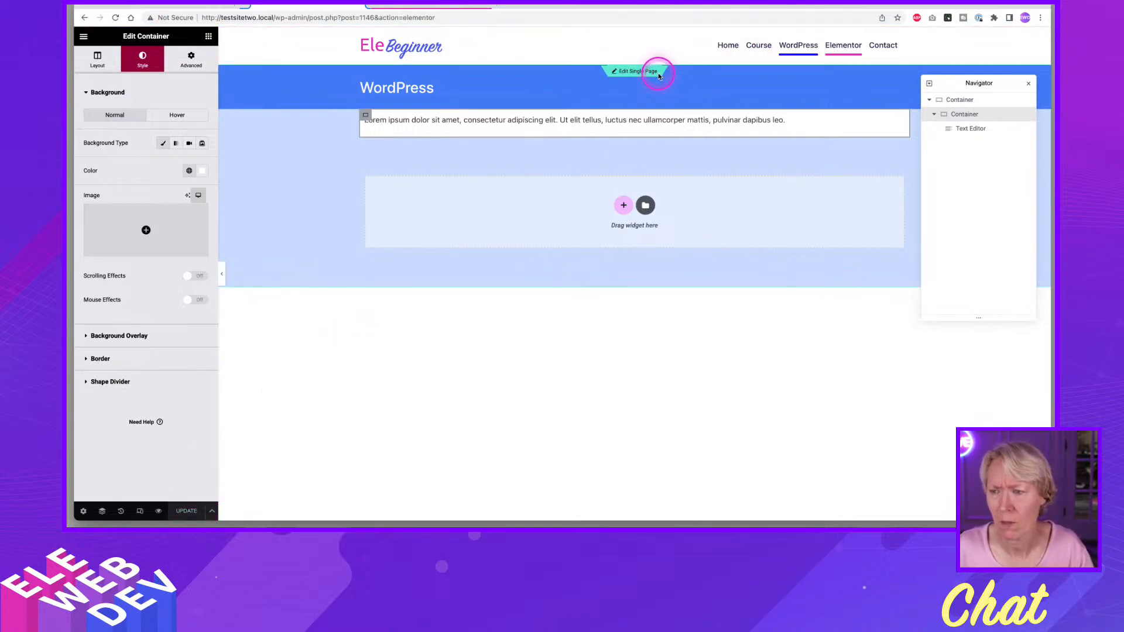
From the Single Page template, search the Finder for "the" and open the Theme Builder in a separate tab.
click(483, 6)
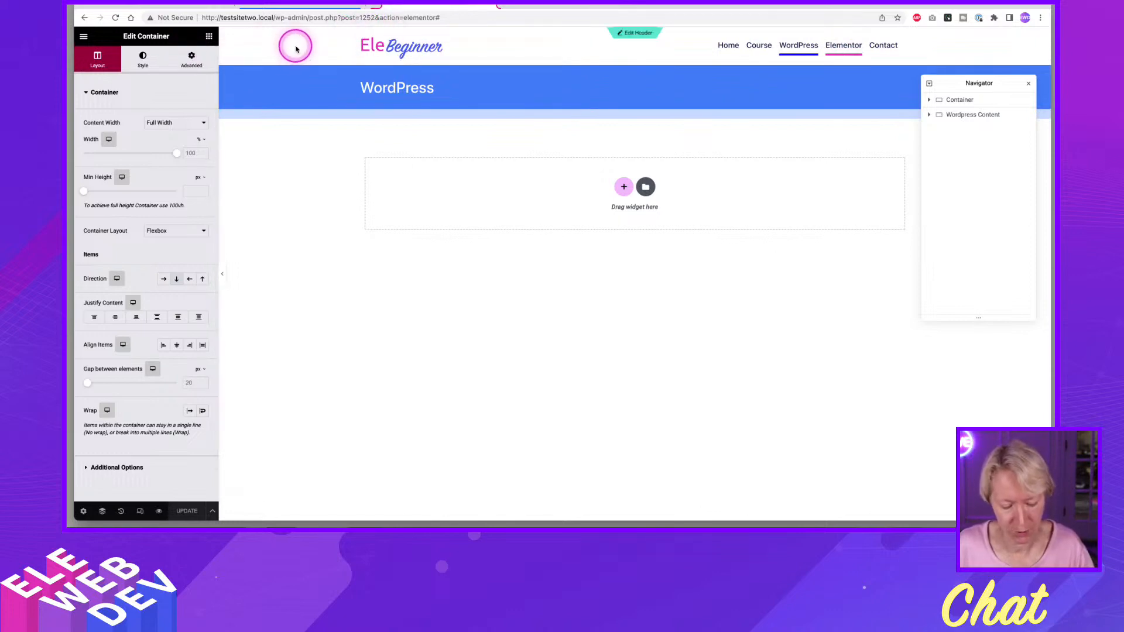
key(super+e)
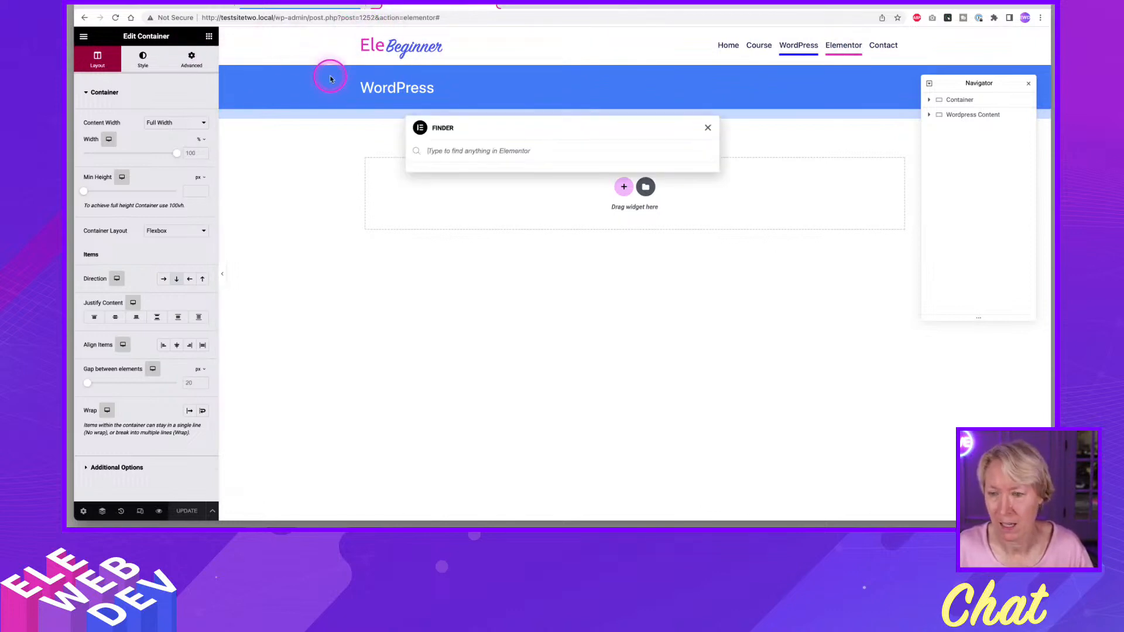
text(the)
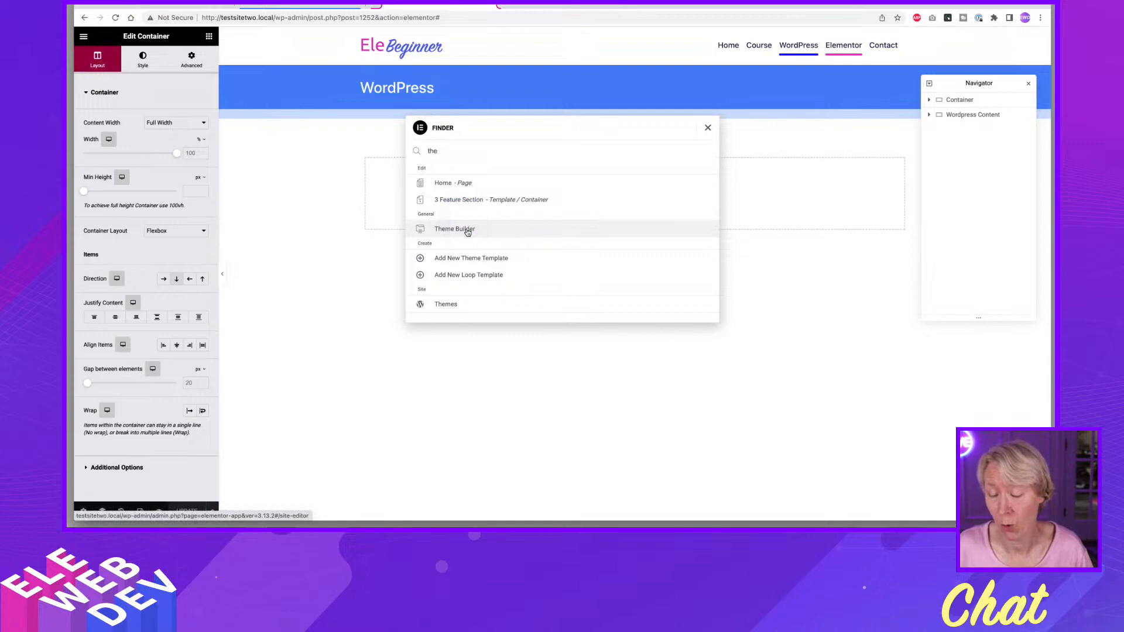
super+click(468, 232)
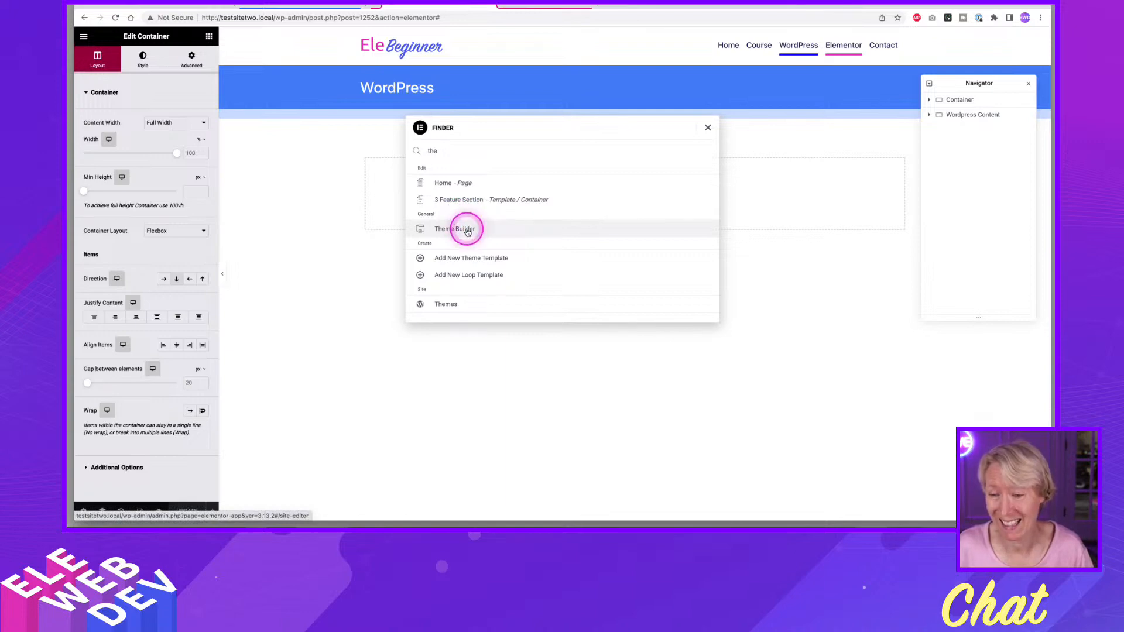
click(548, 6)
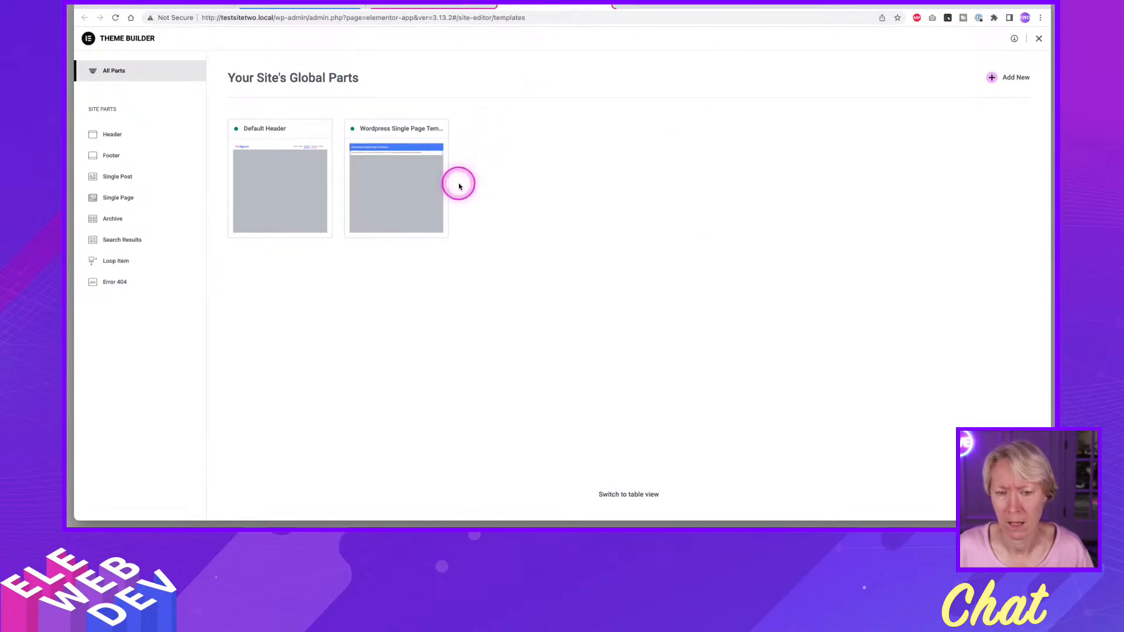
Create a new Single Page template in the Theme Builder and dismiss the template library to start from a blank canvas.
click(101, 199)
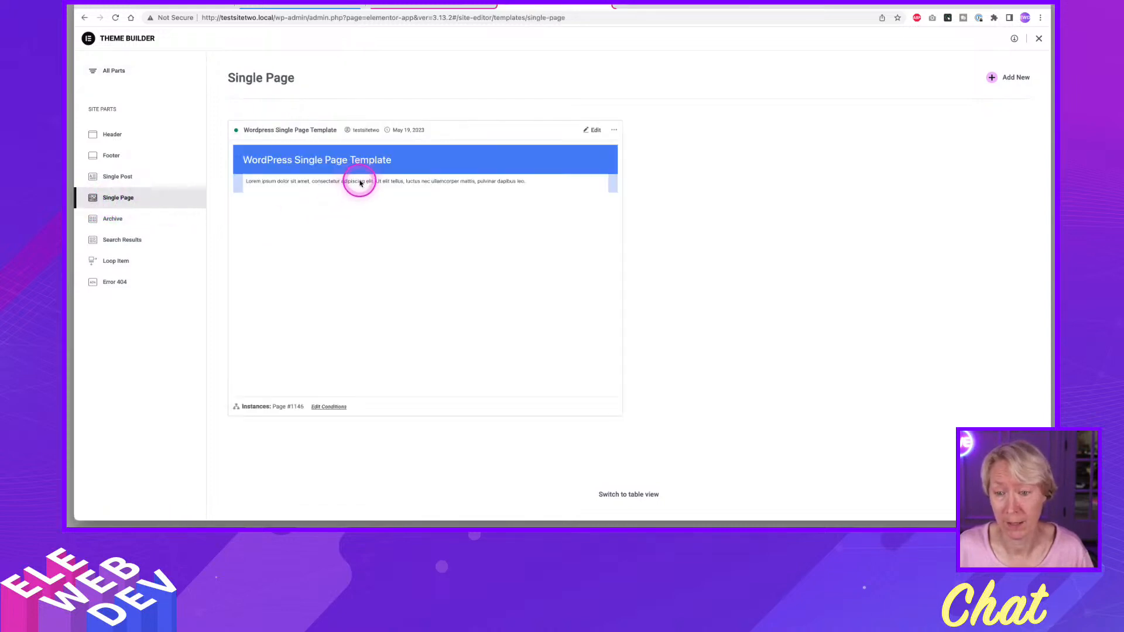
click(993, 78)
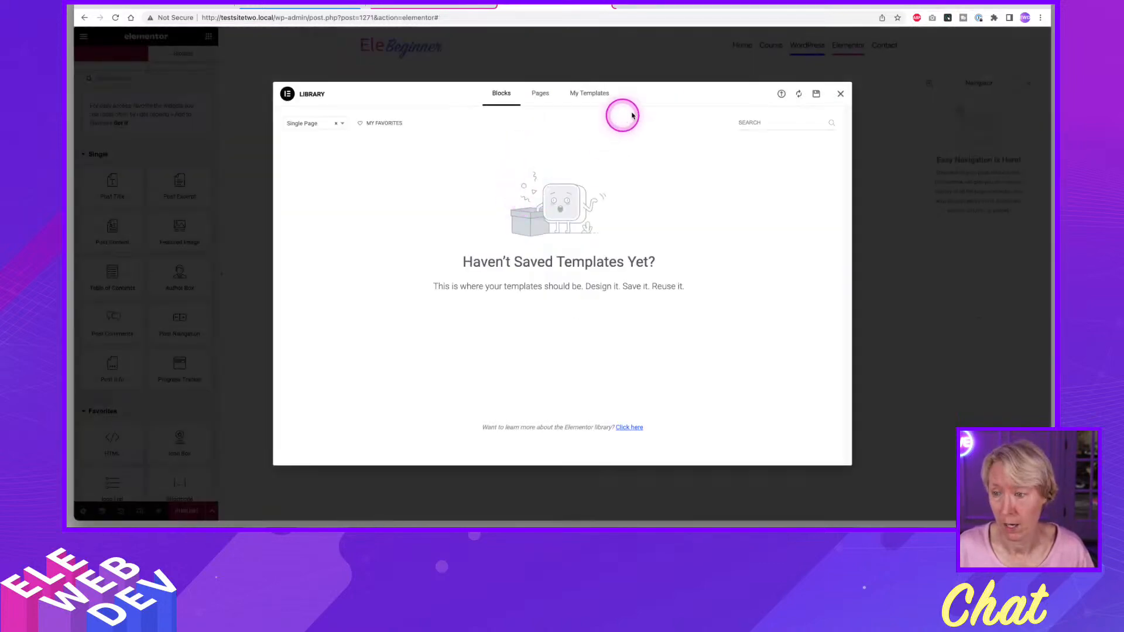
click(842, 94)
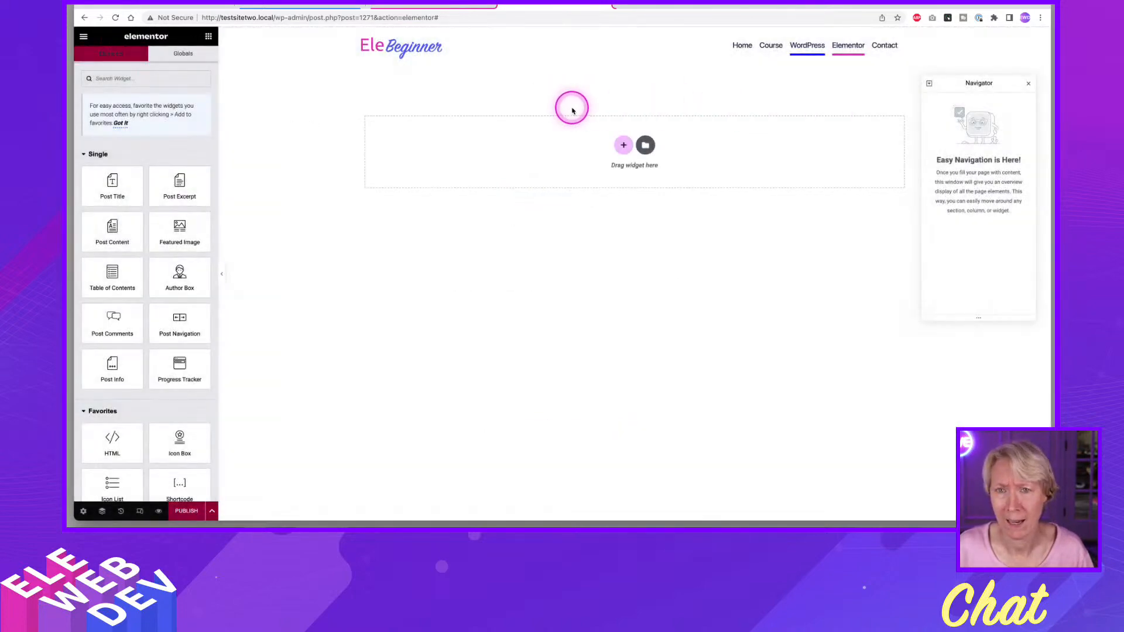
Copy the title banner container from the existing WordPress template and paste it into the new Single Page template.
click(442, 5)
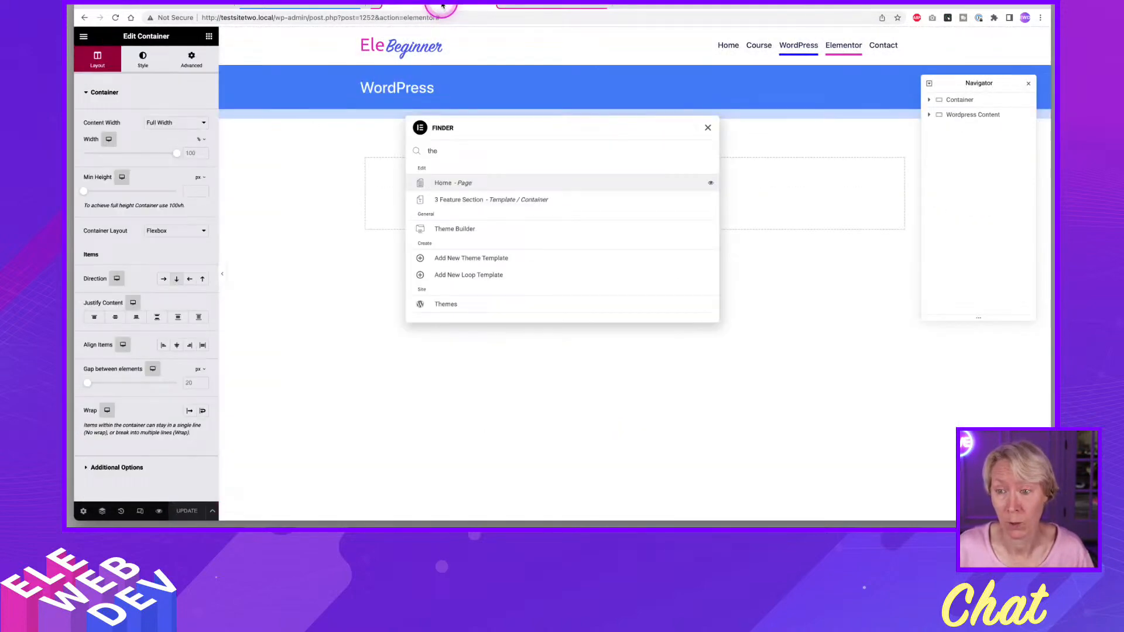
click(708, 127)
mouse_move(589, 69)
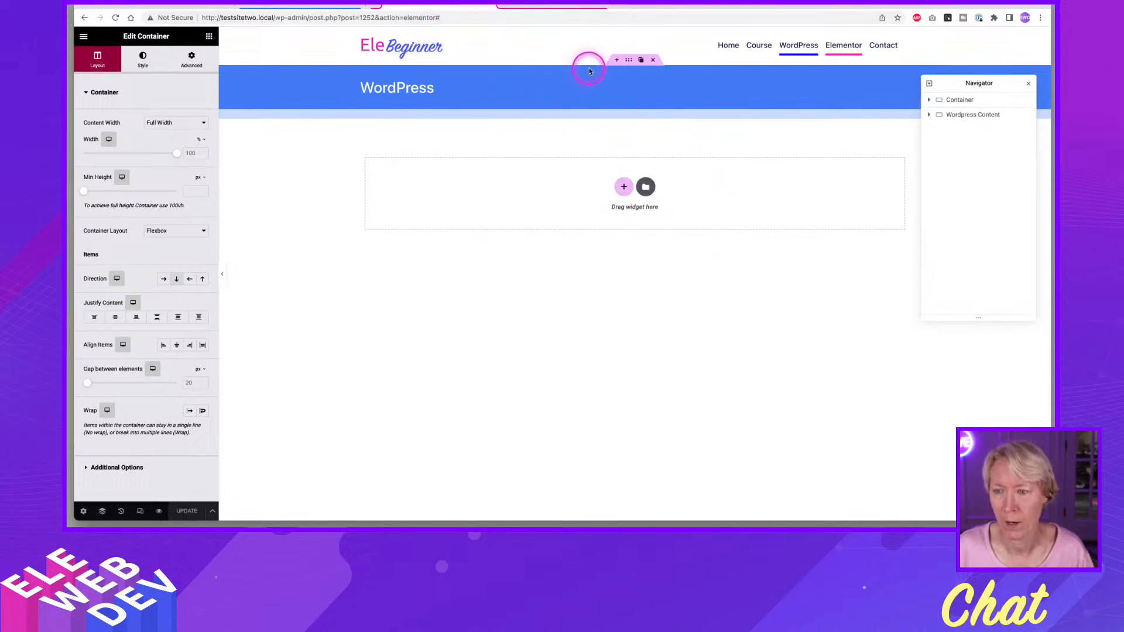
right_click(630, 62)
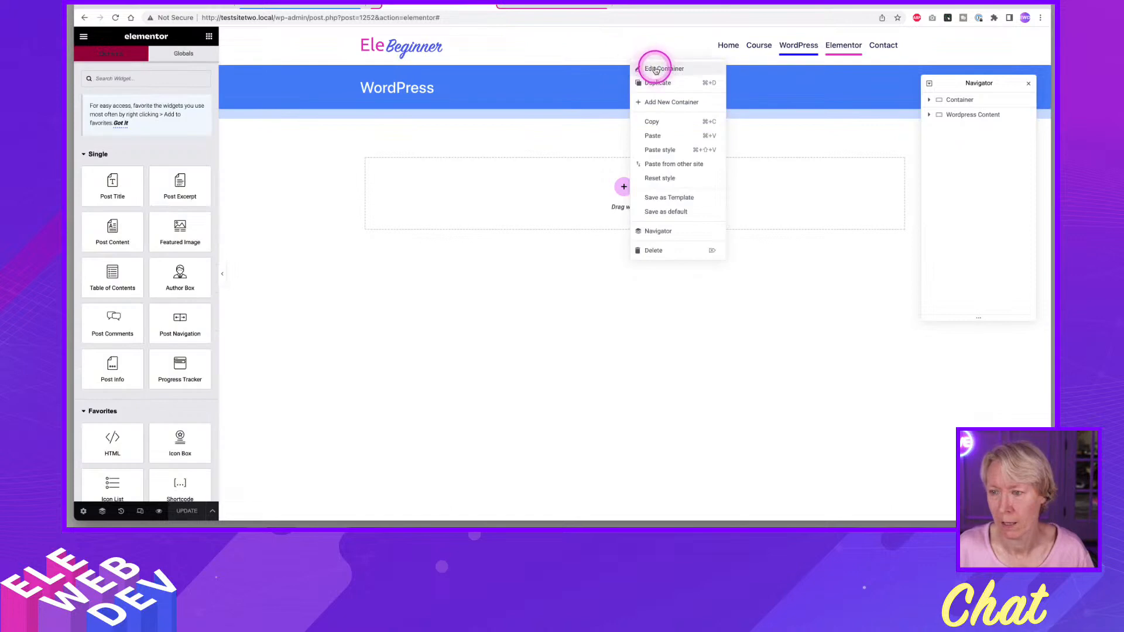
click(667, 127)
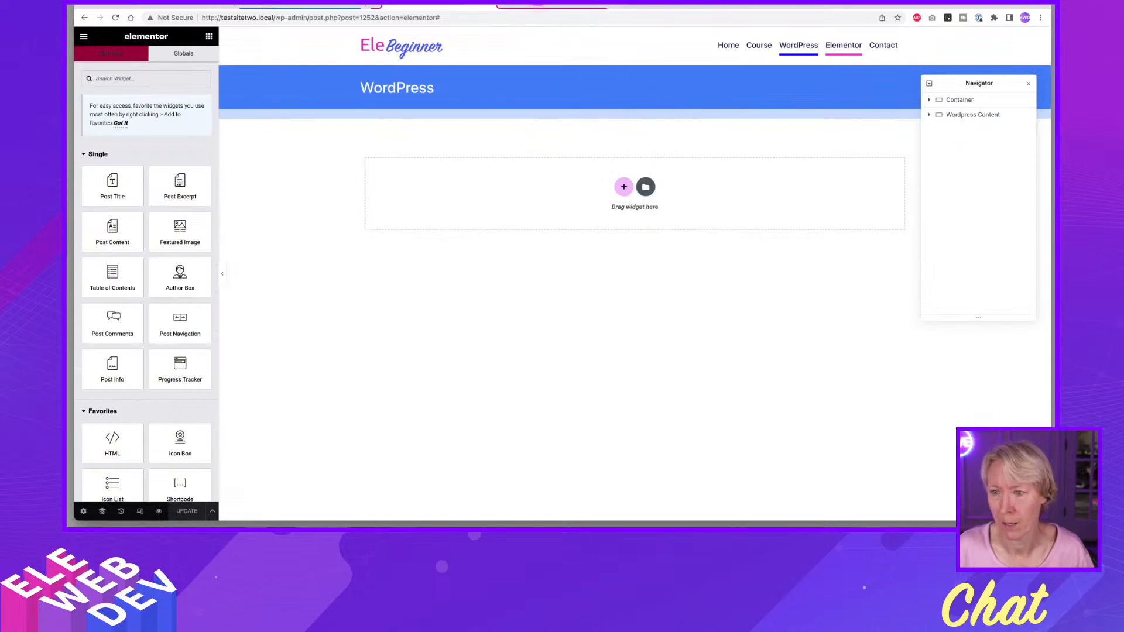
click(546, 5)
right_click(566, 146)
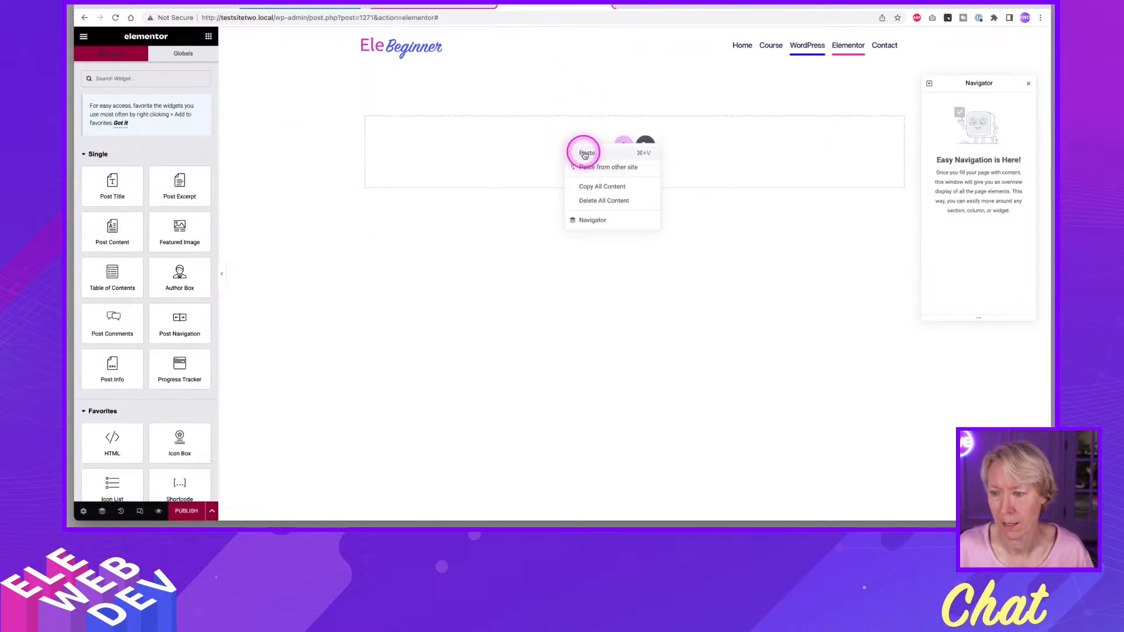
click(584, 153)
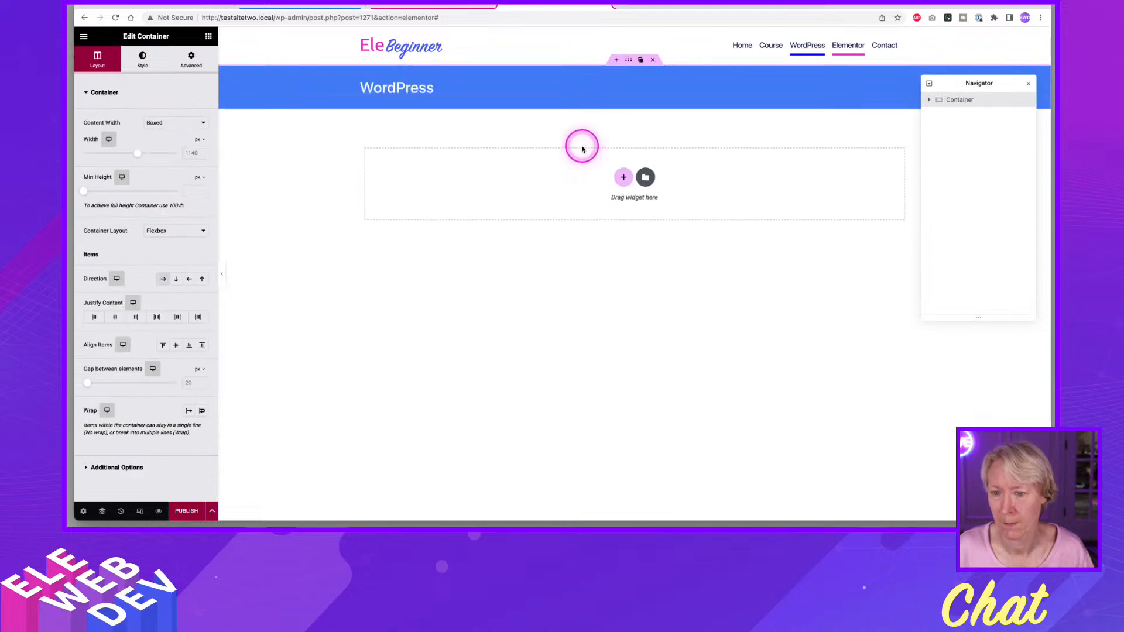
Look through the global colors available for the pasted banner container's background.
right_click(628, 60)
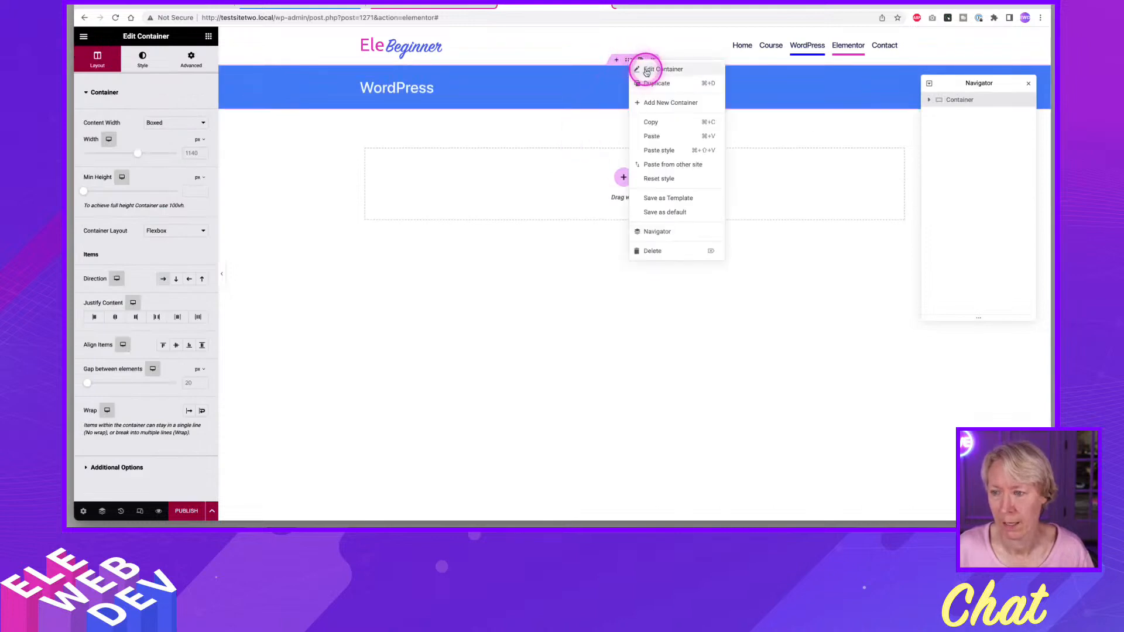
click(228, 111)
click(143, 59)
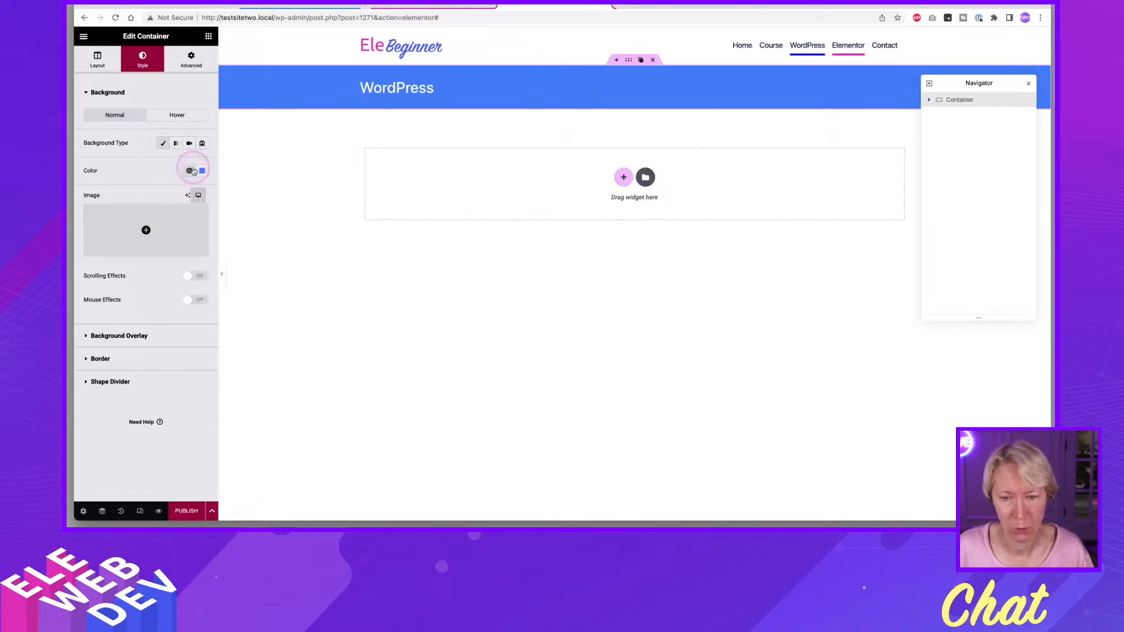
click(190, 170)
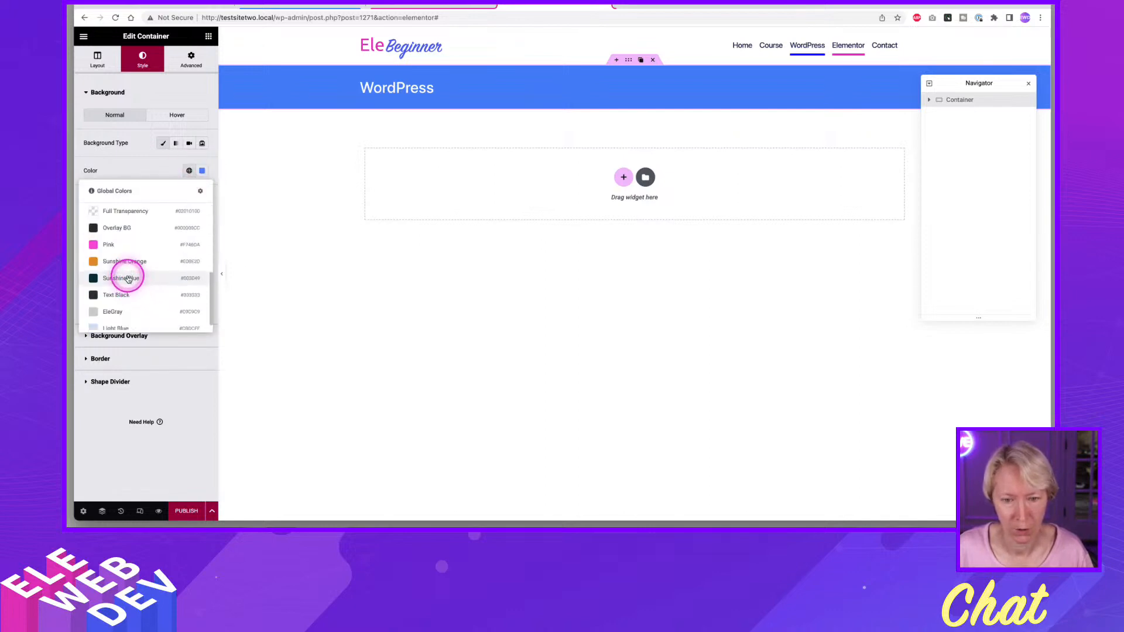
scroll(113, 282, up, 5)
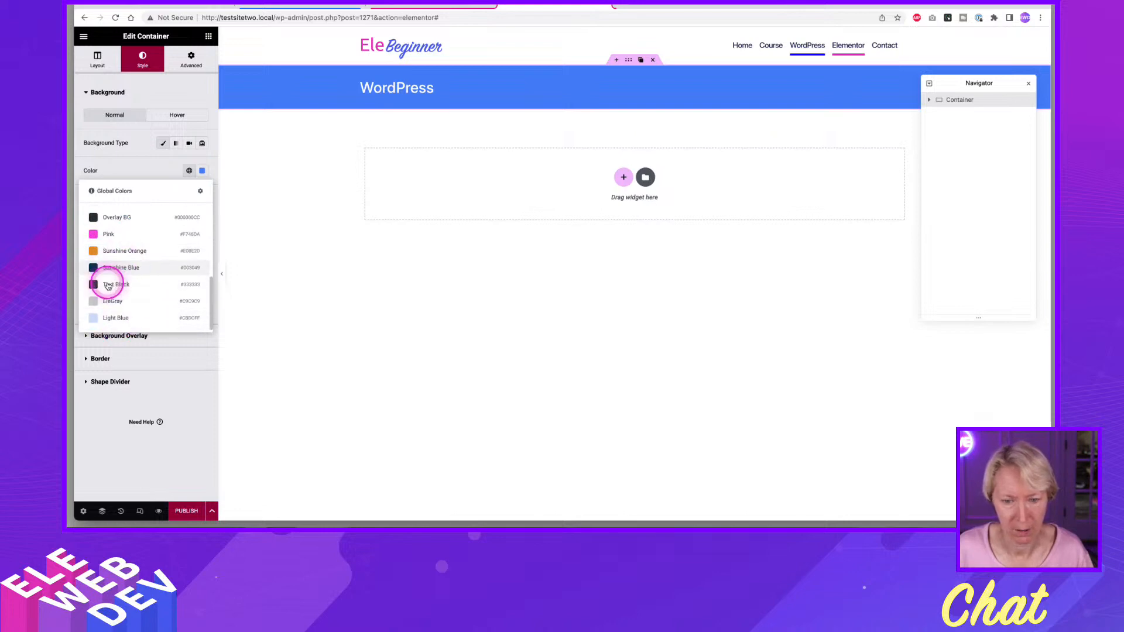
scroll(109, 265, up, 1)
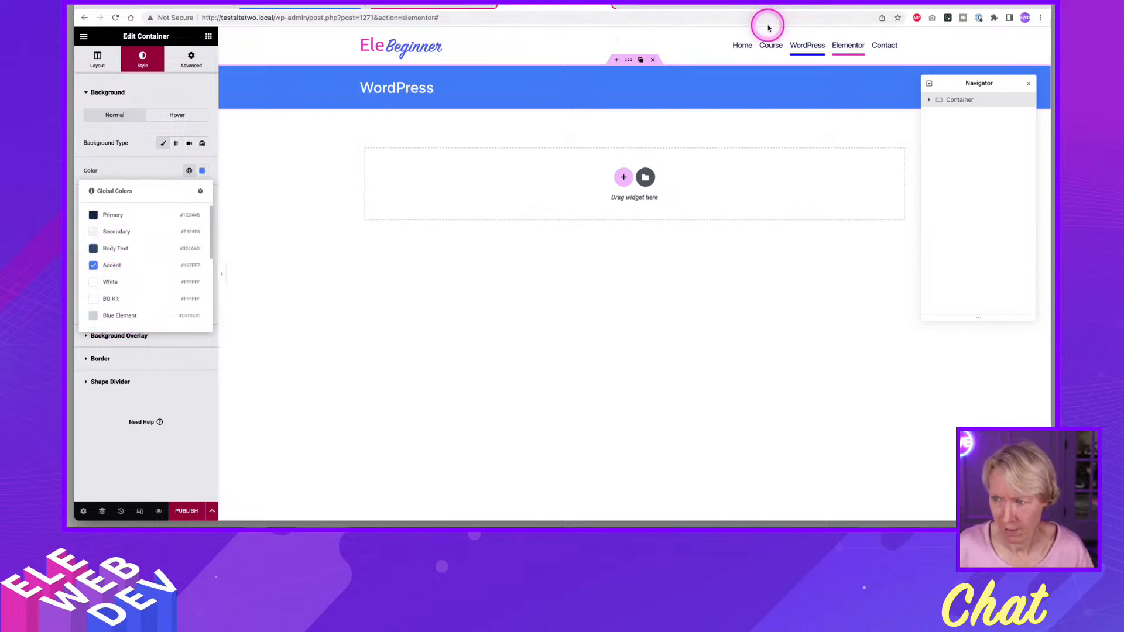
Open ColorSlurp and copy the Cerise color code from the EleBeginner palette.
key(super+space)
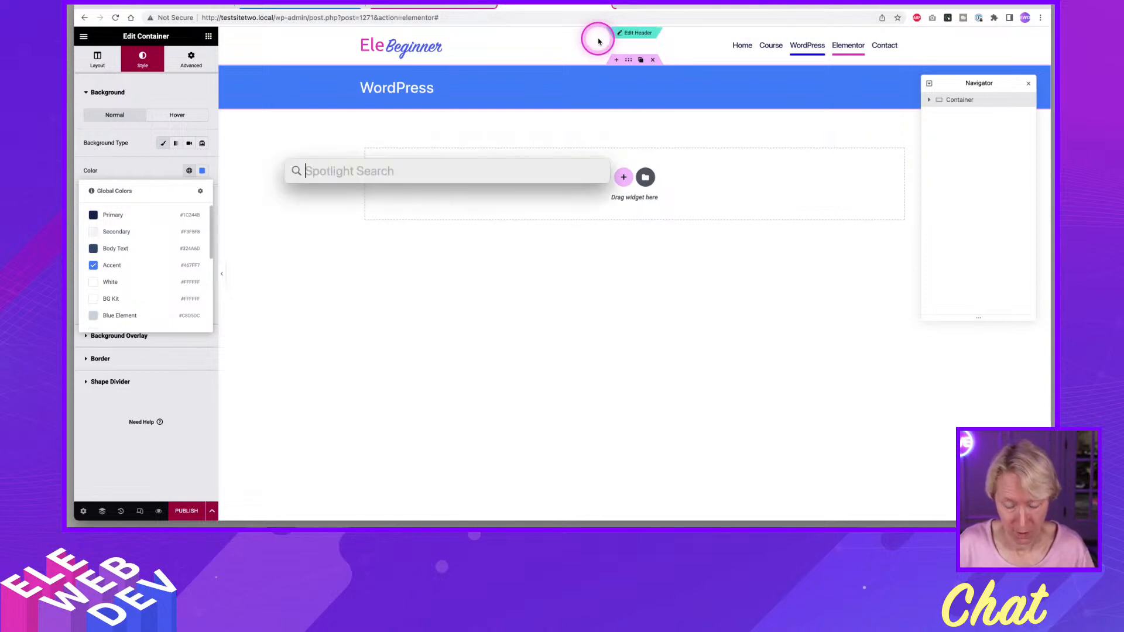
text(slurp)
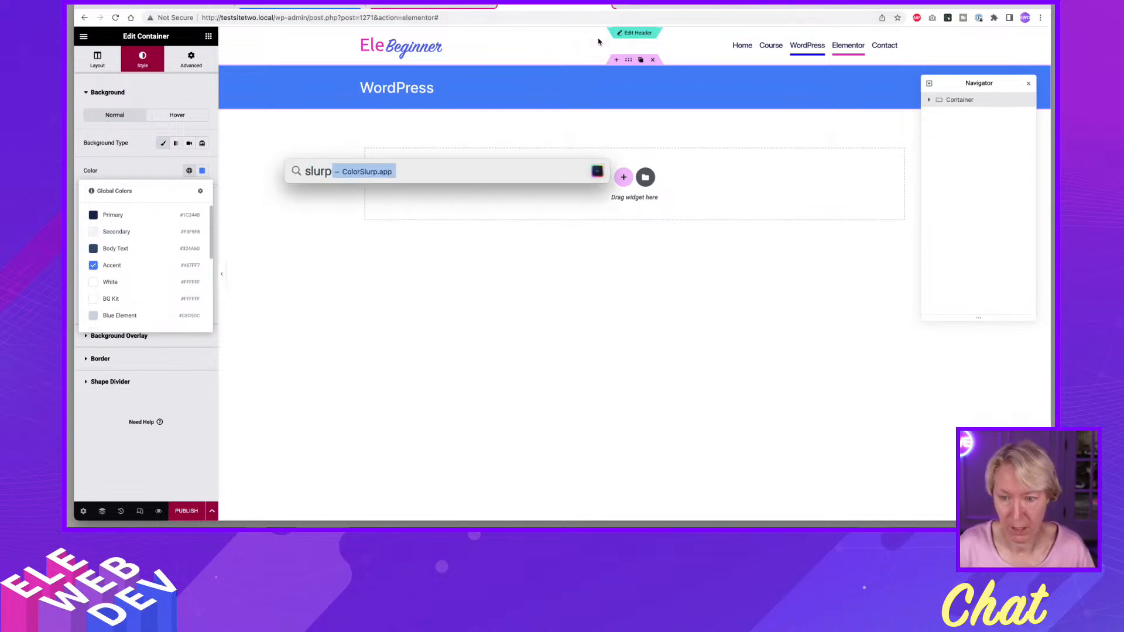
key(Return)
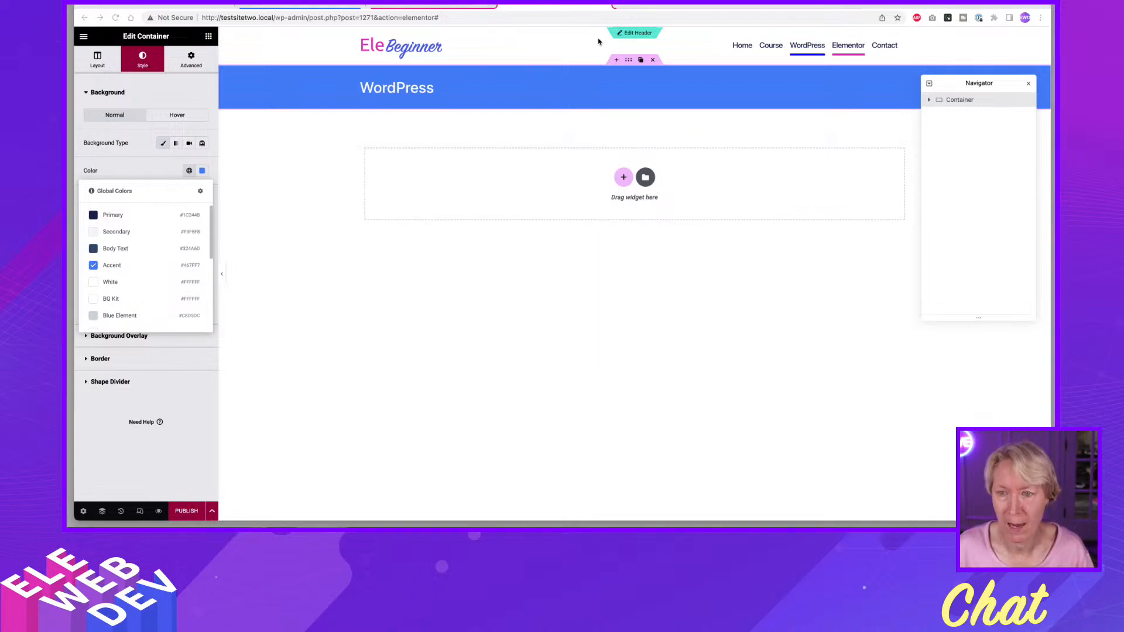
click(426, 52)
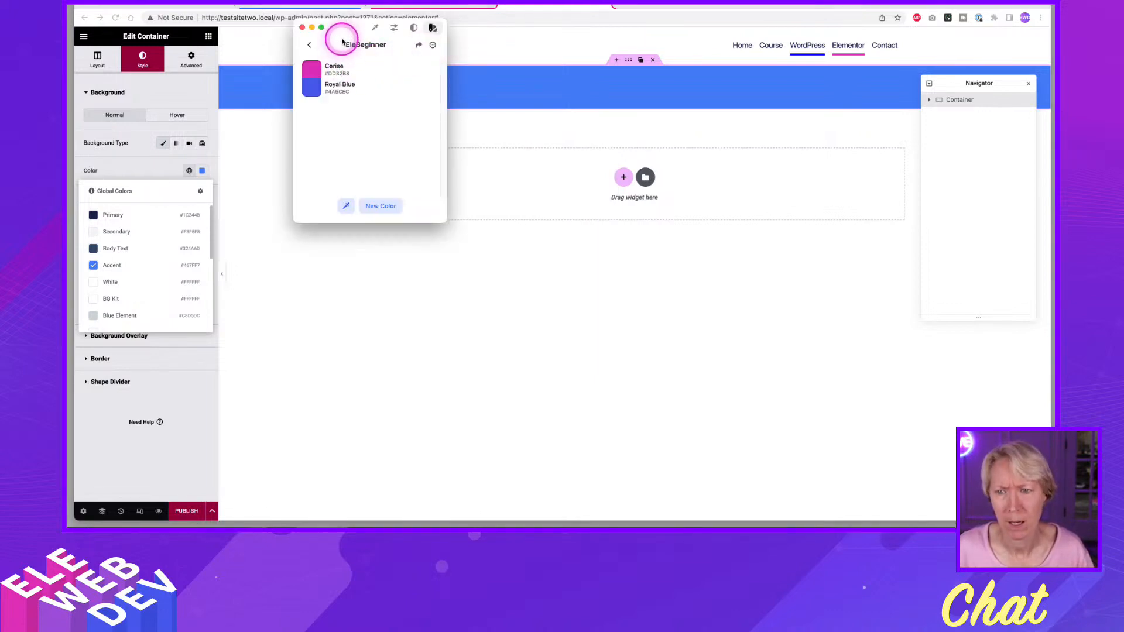
drag(344, 31, 159, 134)
click(189, 129)
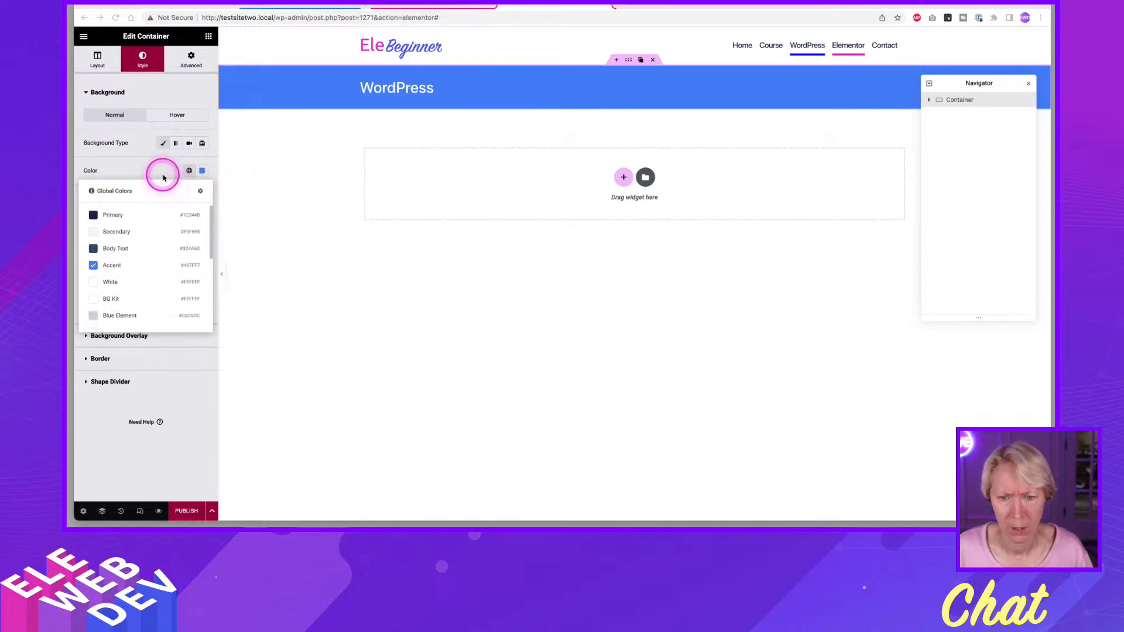
Paste the copied Cerise code as the banner container's custom background color.
click(202, 171)
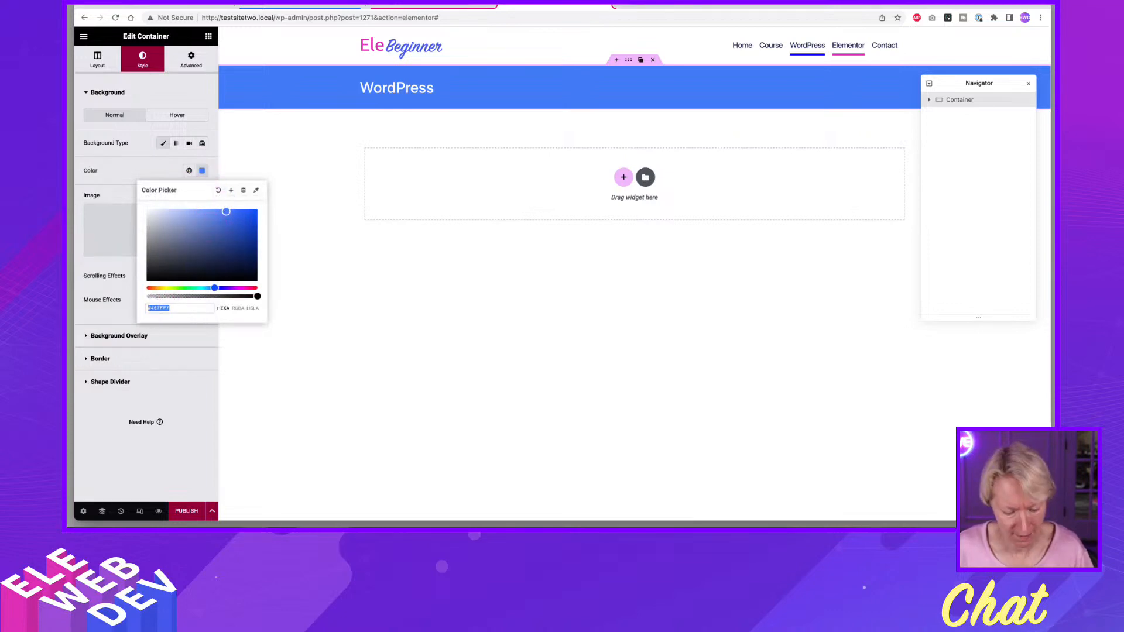
text(#DD32B6)
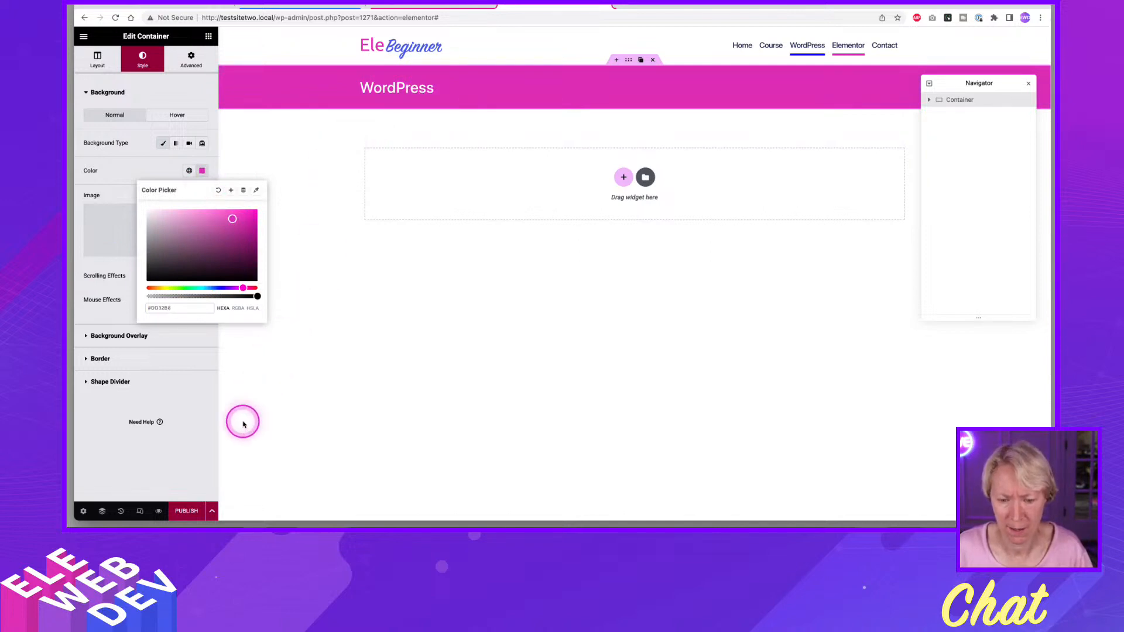
click(306, 233)
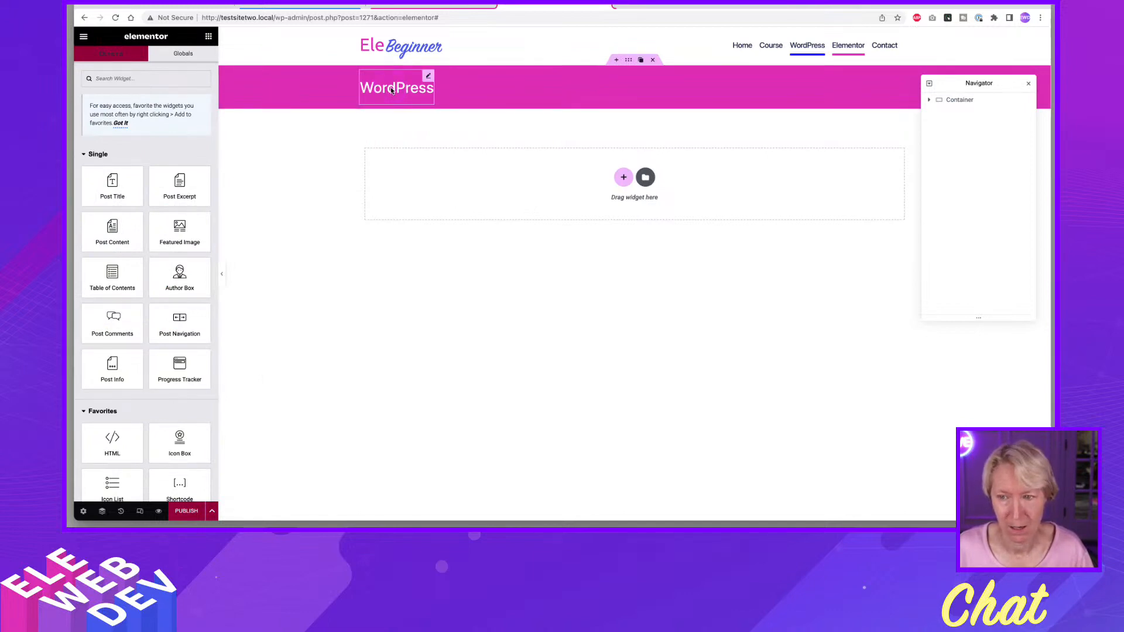
Set the template's dynamic content preview to the Elementor page and apply the preview.
click(84, 511)
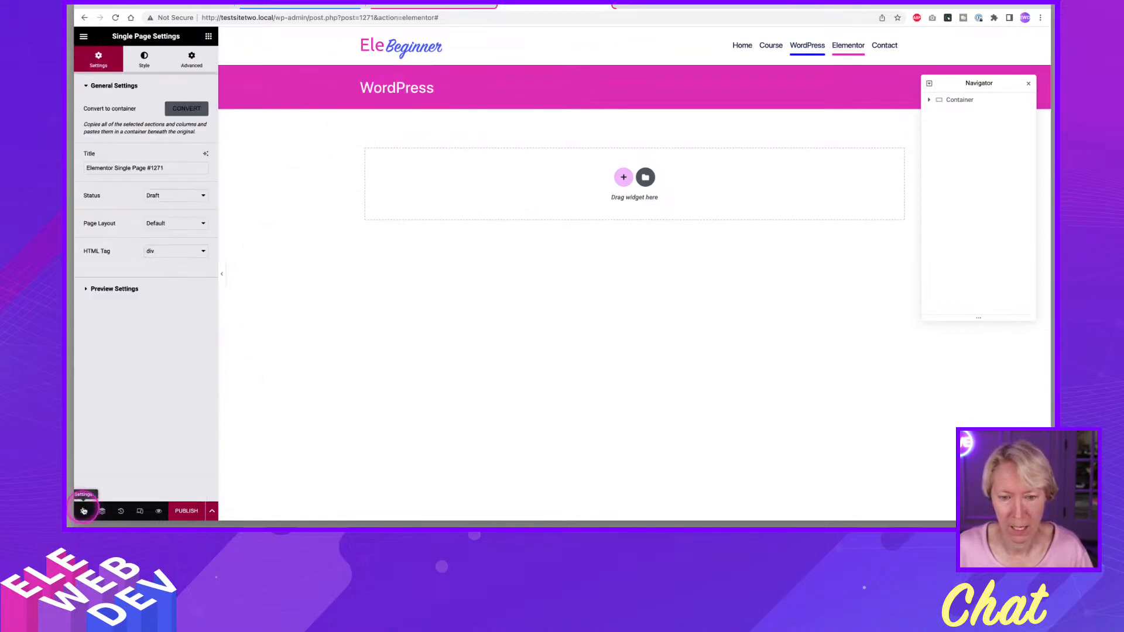
click(113, 290)
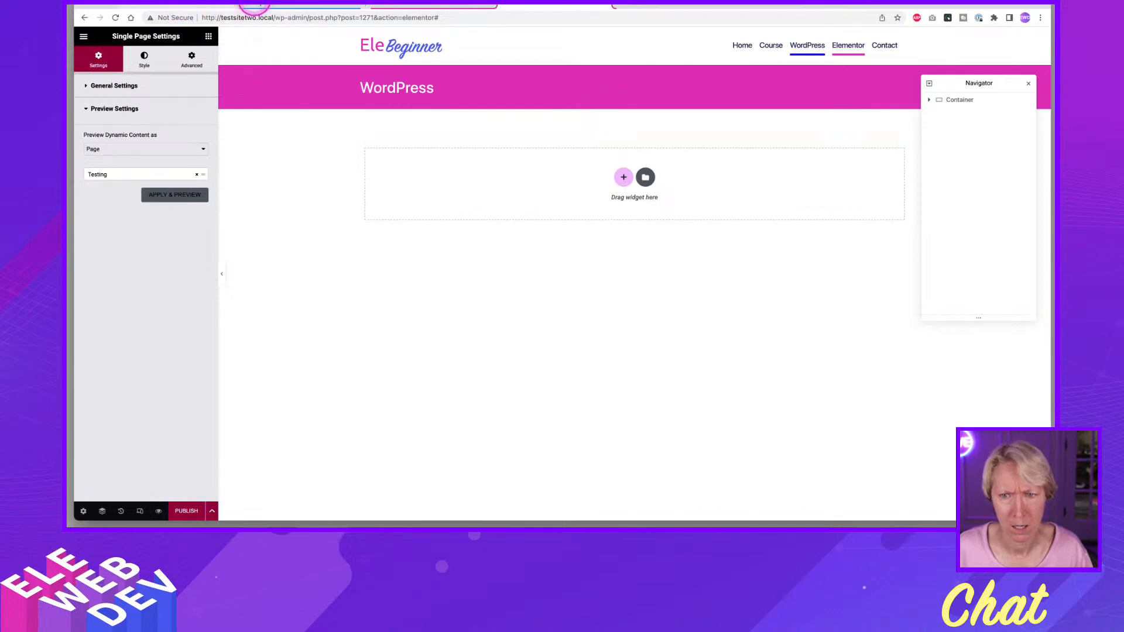
click(286, 5)
click(539, 8)
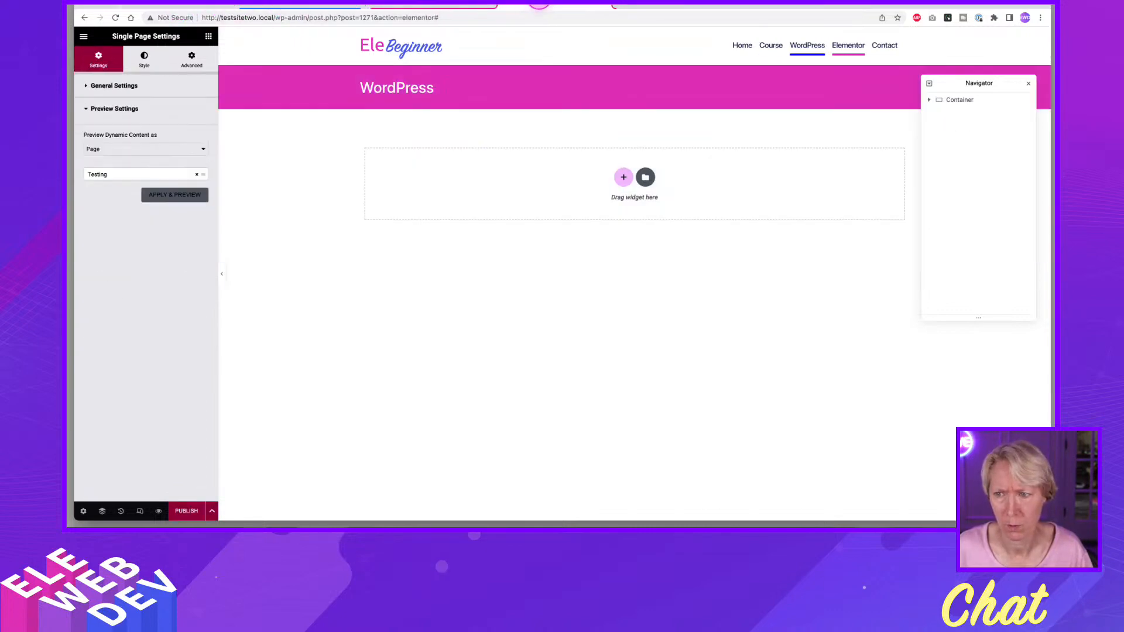
click(119, 176)
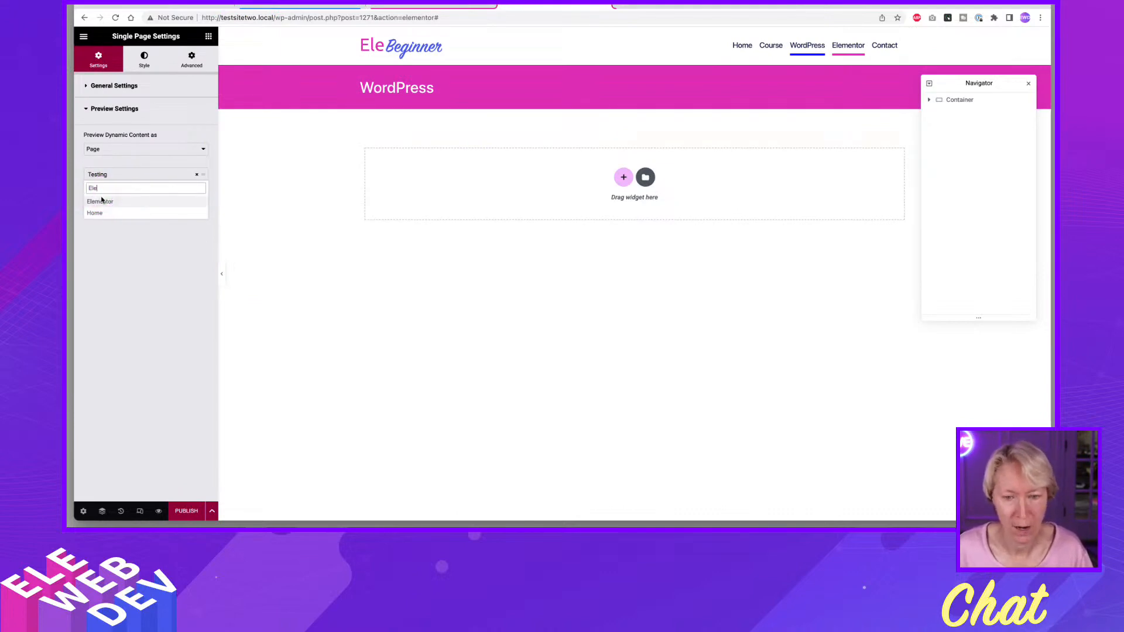
click(100, 201)
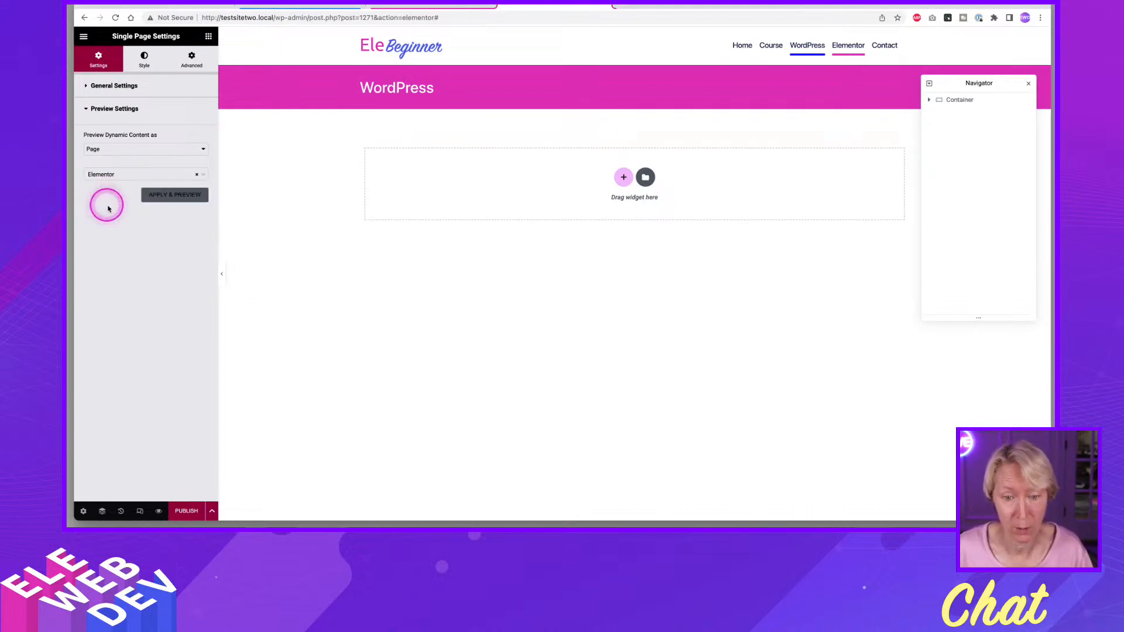
click(165, 199)
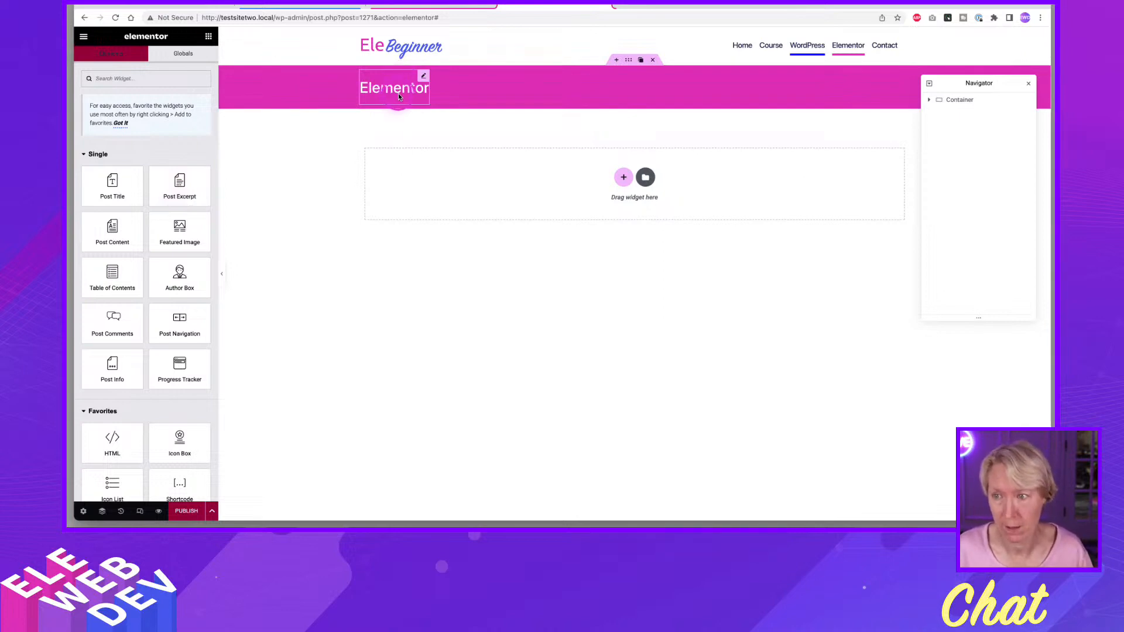
click(433, 121)
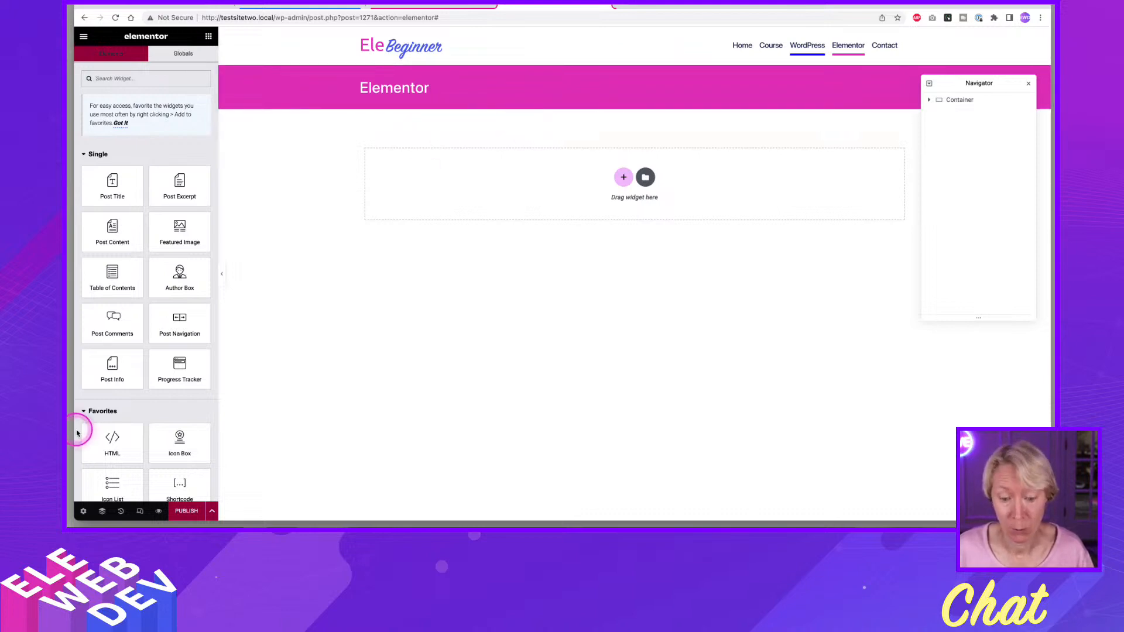
Change the template's title to "Elementor Single Page Template" in its general settings.
click(82, 513)
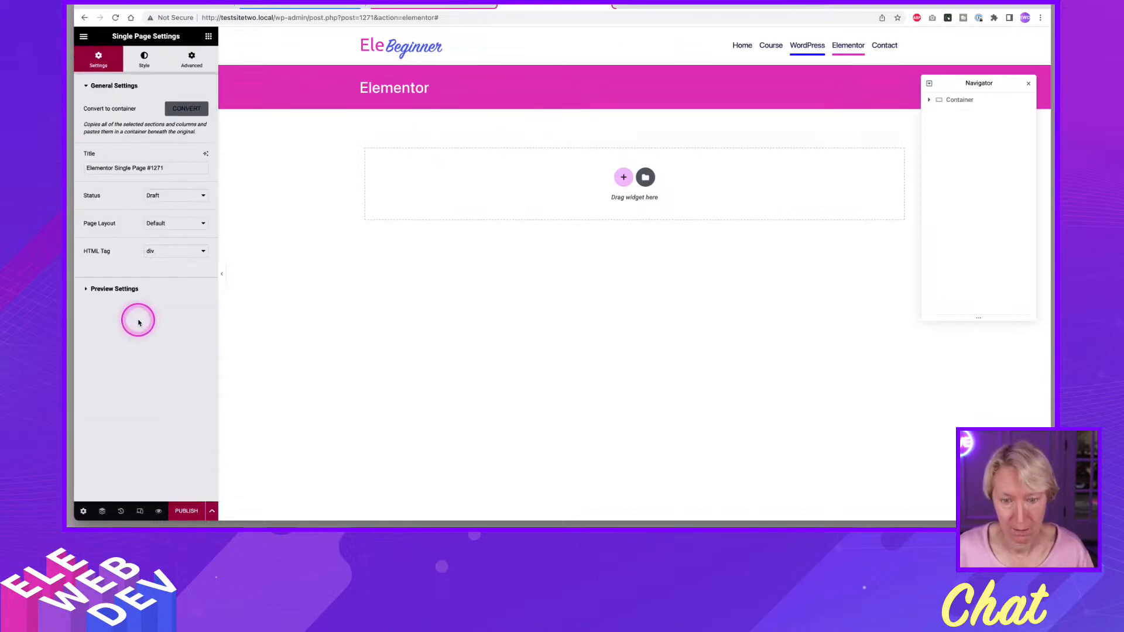
drag(179, 168, 74, 168)
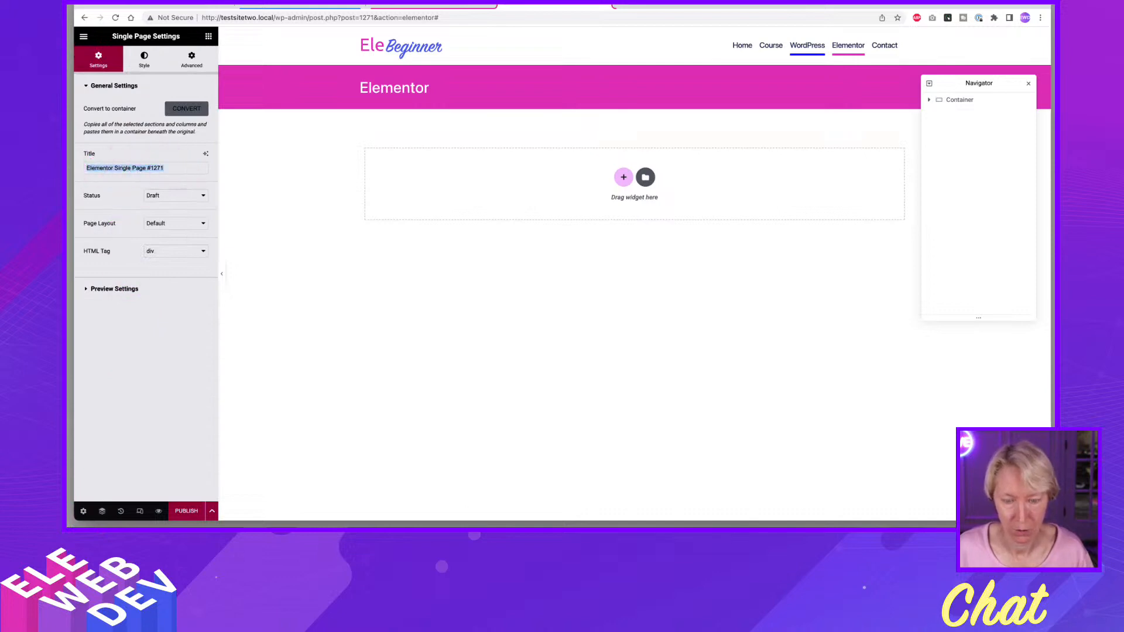
text(Ele)
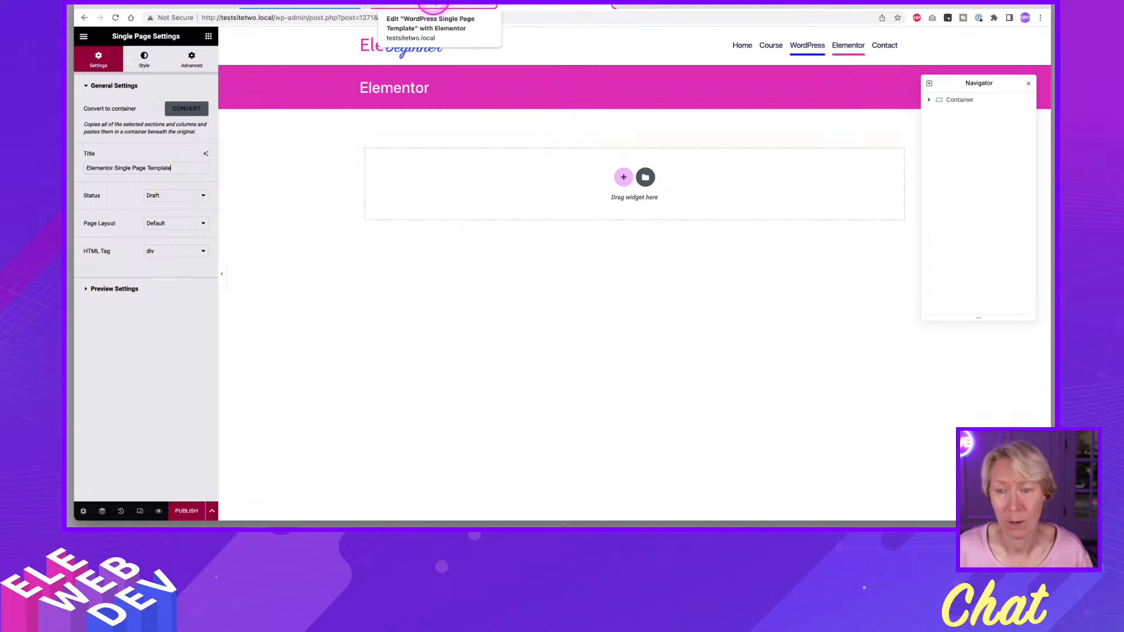
Copy the Wordpress Content container from the WordPress Single Page Template and paste it below the pink banner in the Elementor template.
click(433, 6)
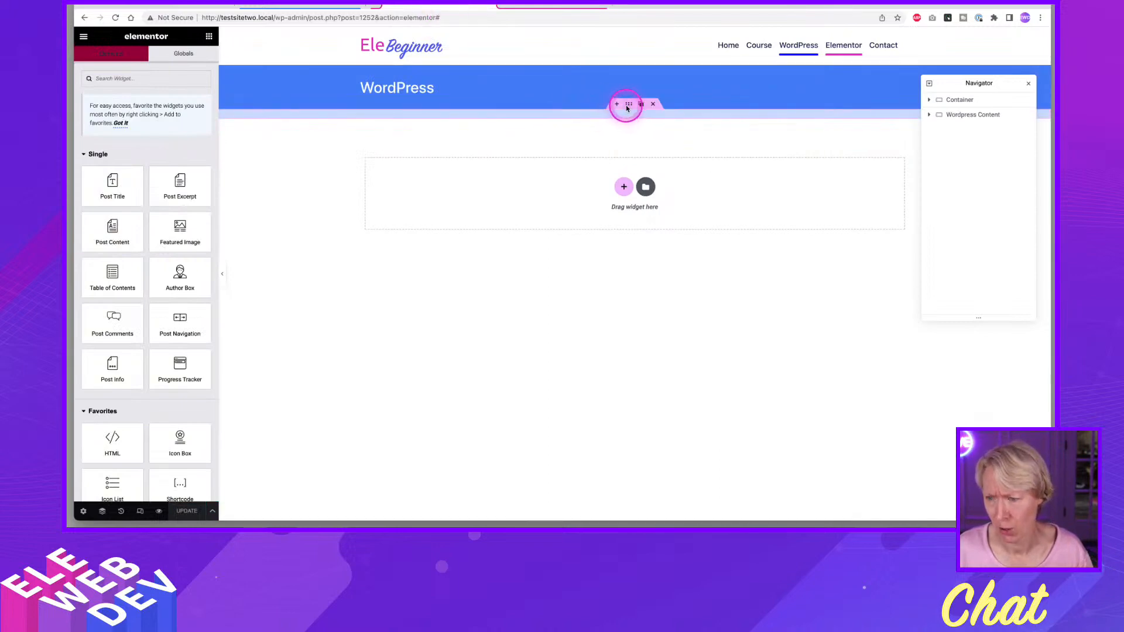
right_click(630, 106)
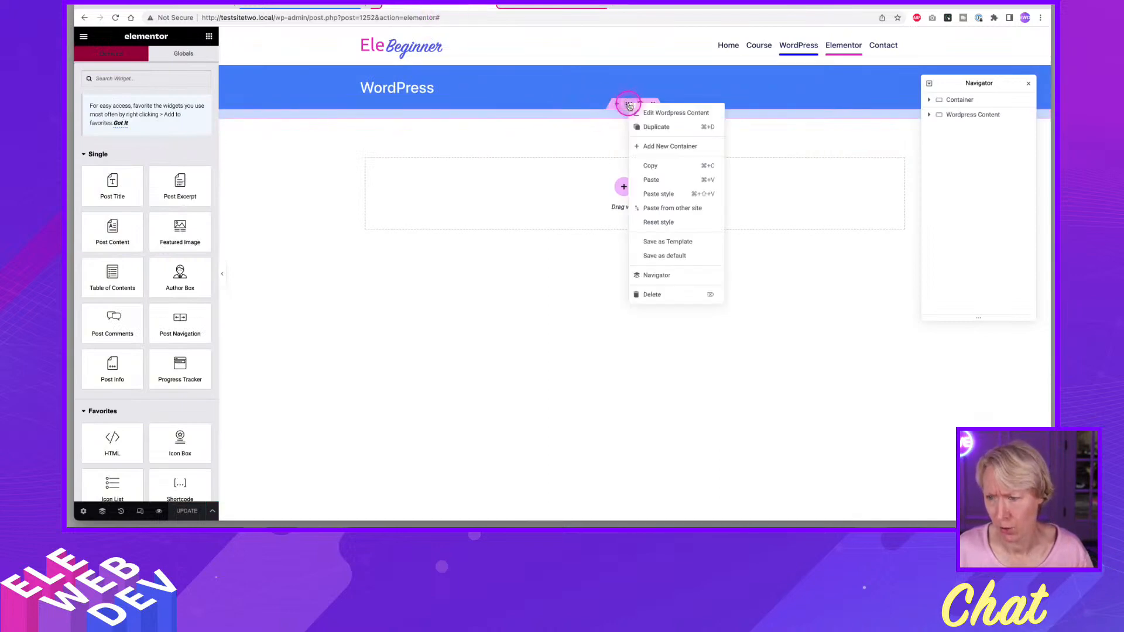
click(666, 166)
click(547, 7)
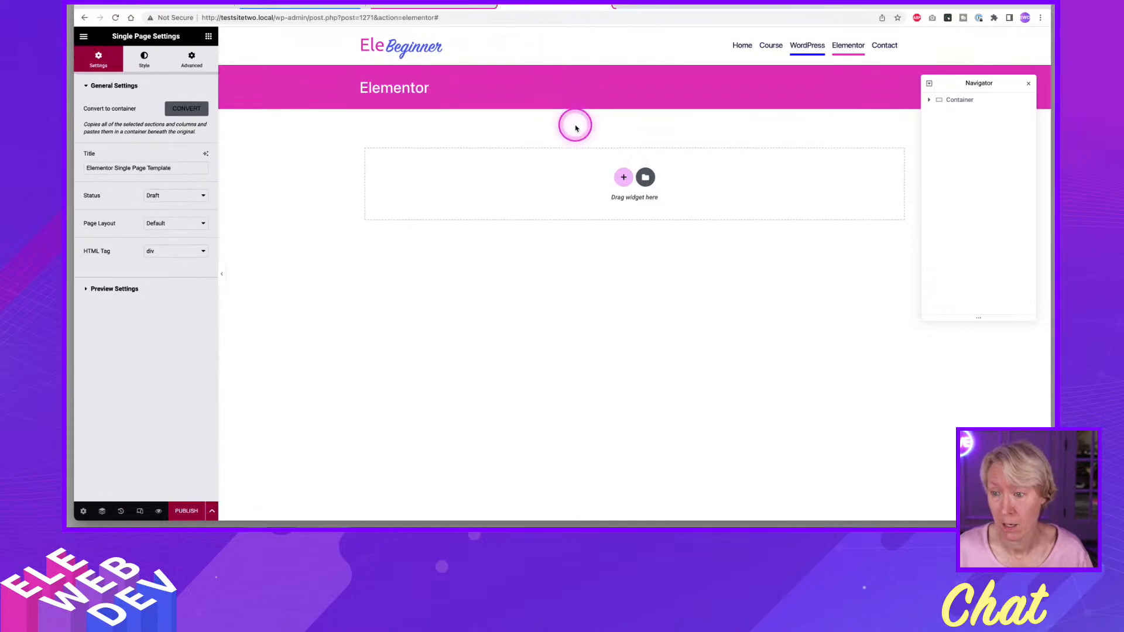
right_click(486, 186)
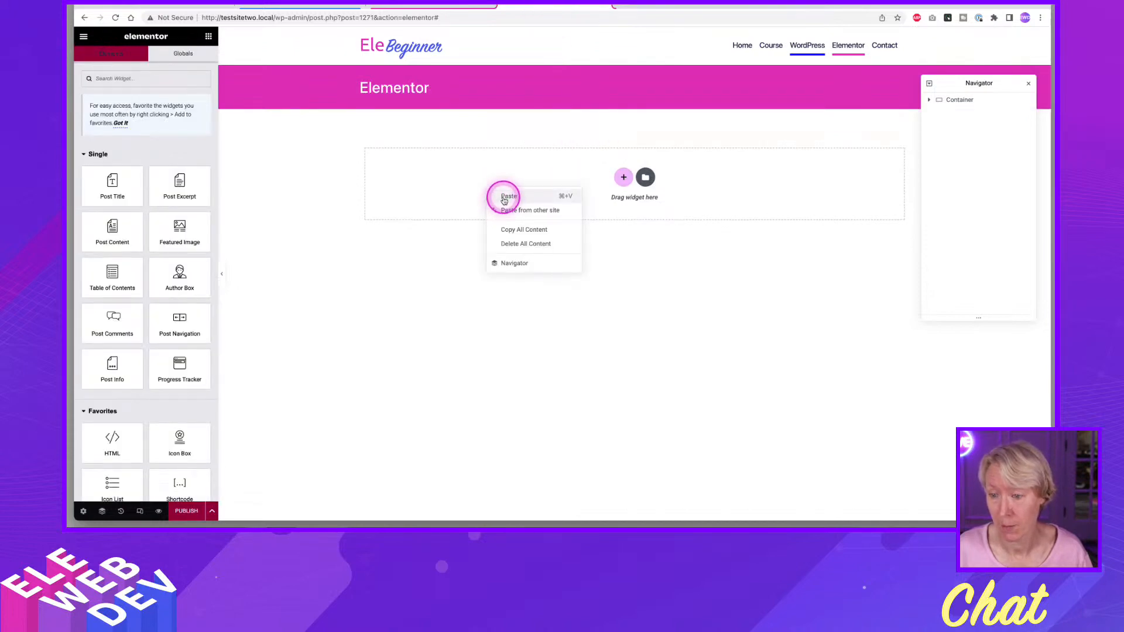
click(504, 199)
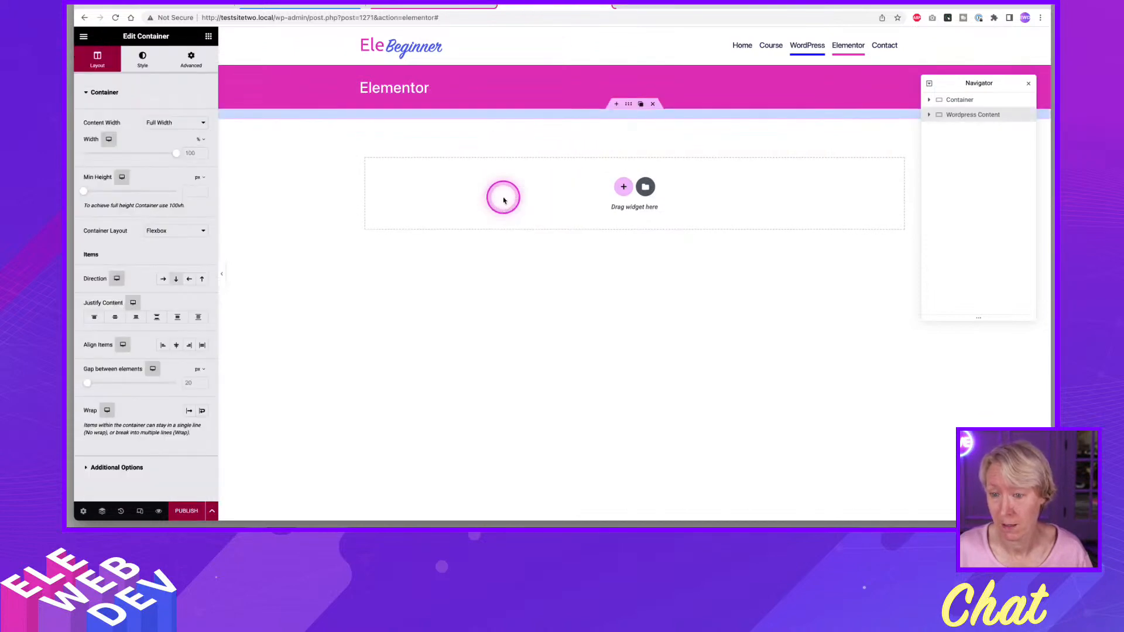
Rename the pasted Wordpress Content container as "Elementor Content".
right_click(629, 106)
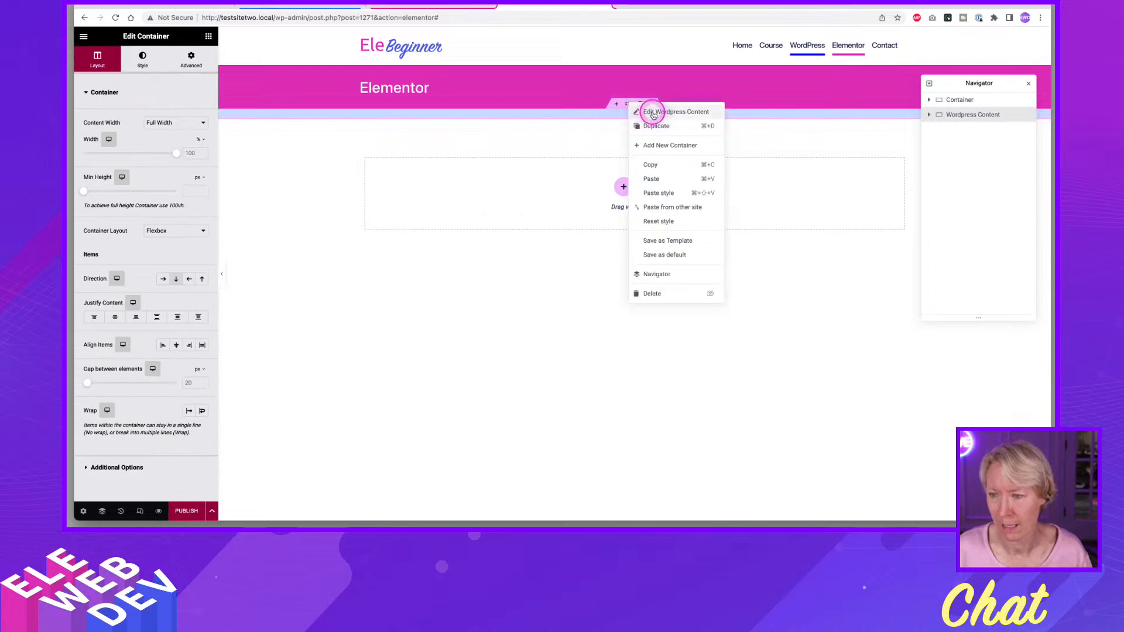
click(651, 112)
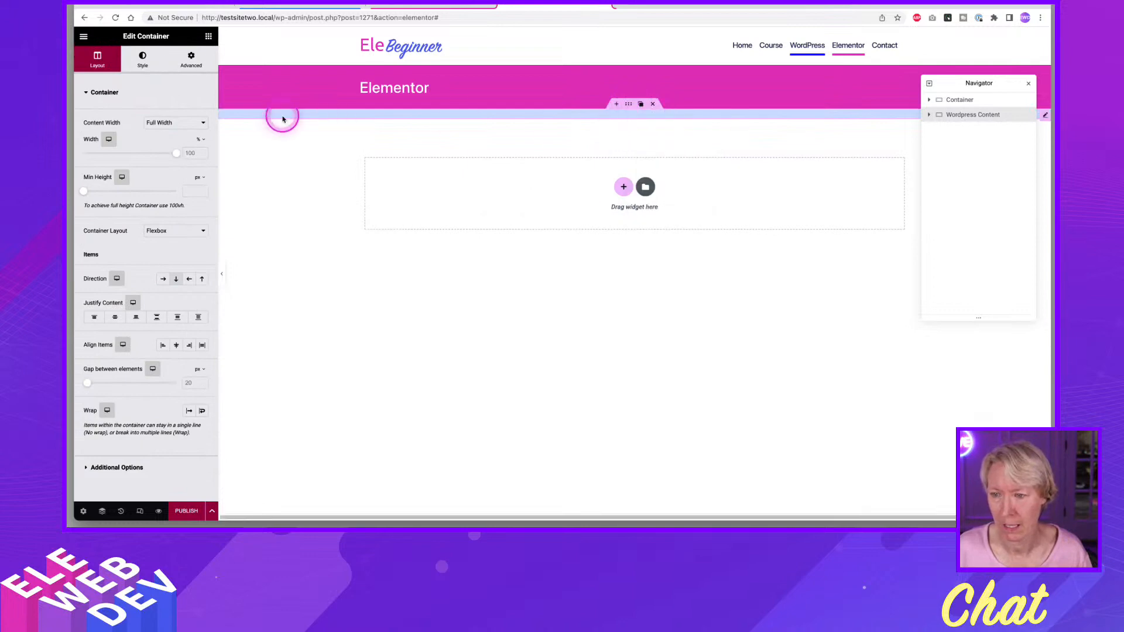
double_click(965, 116)
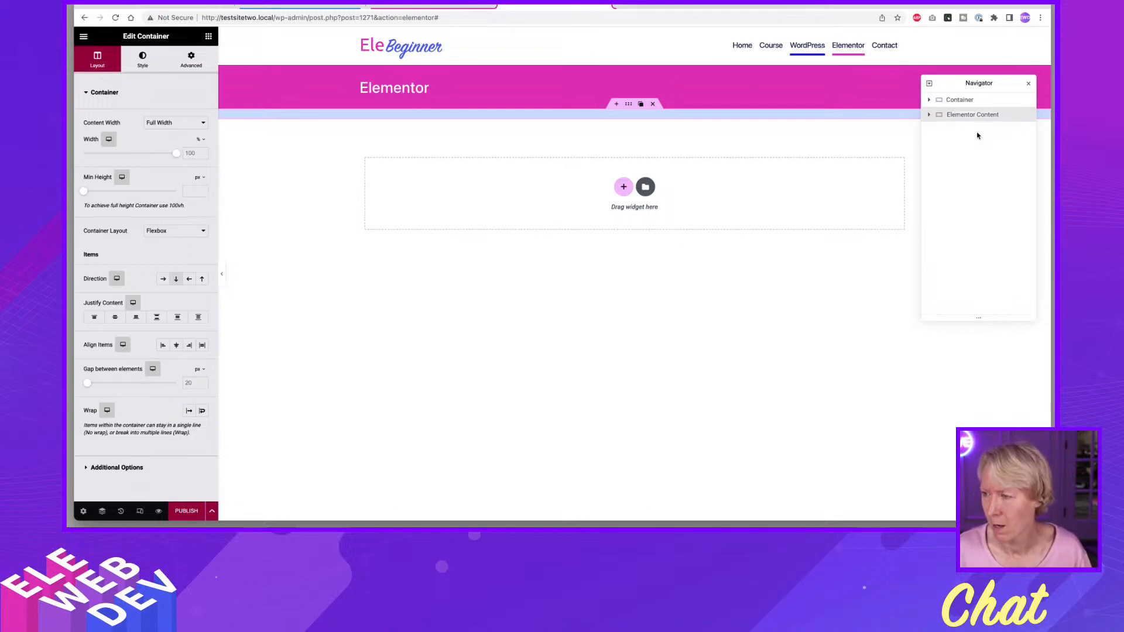
click(991, 135)
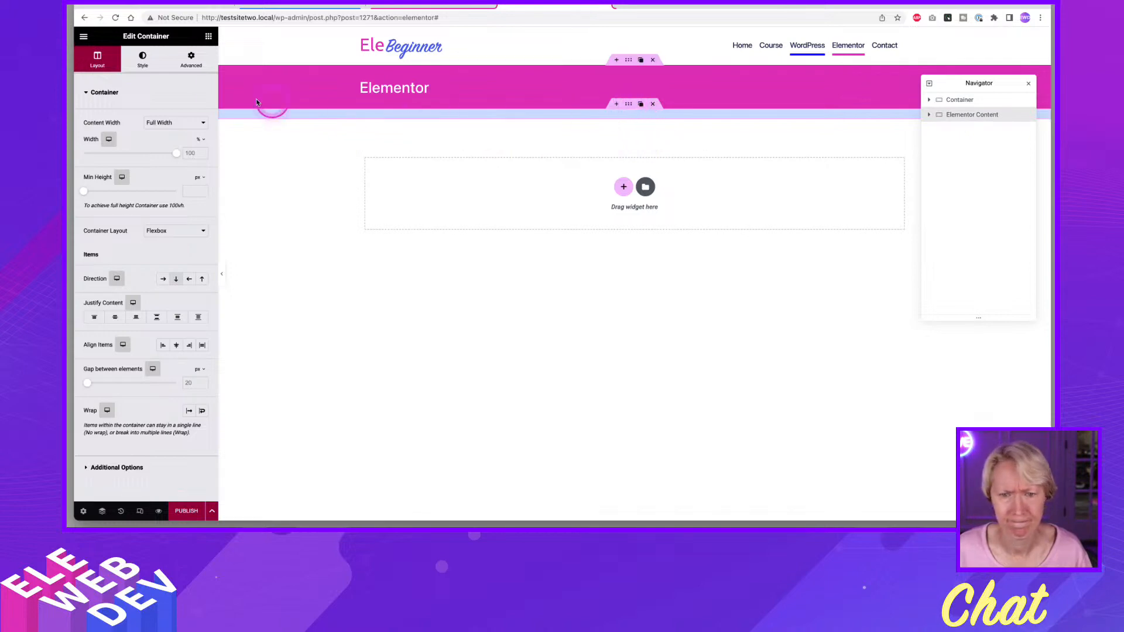
Open the background color of the Elementor Content container for editing.
click(143, 56)
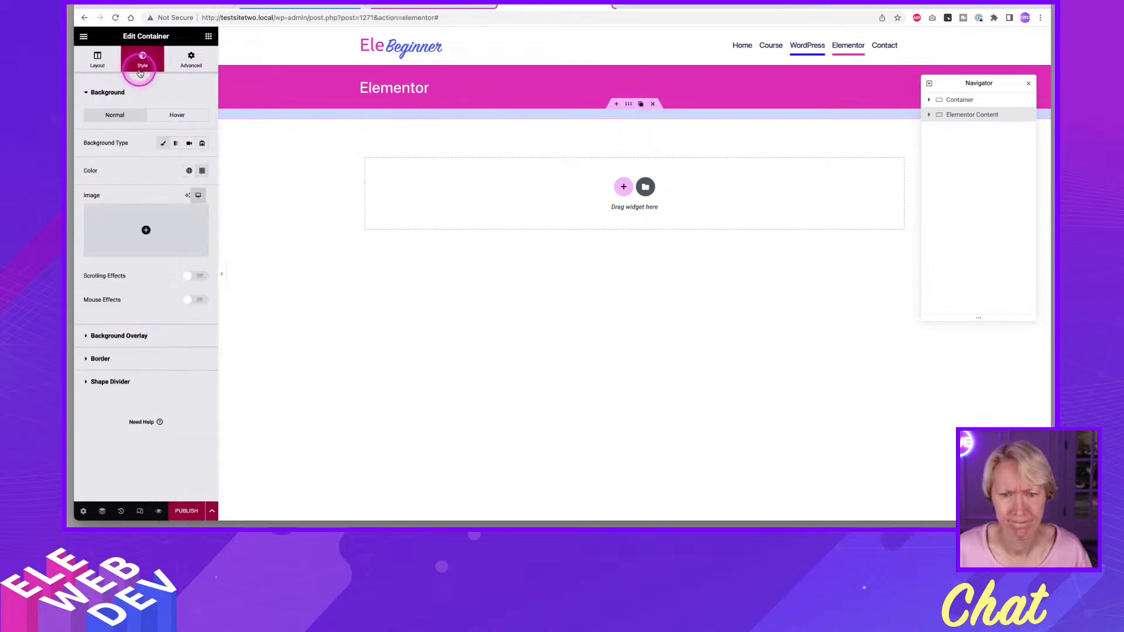
click(205, 173)
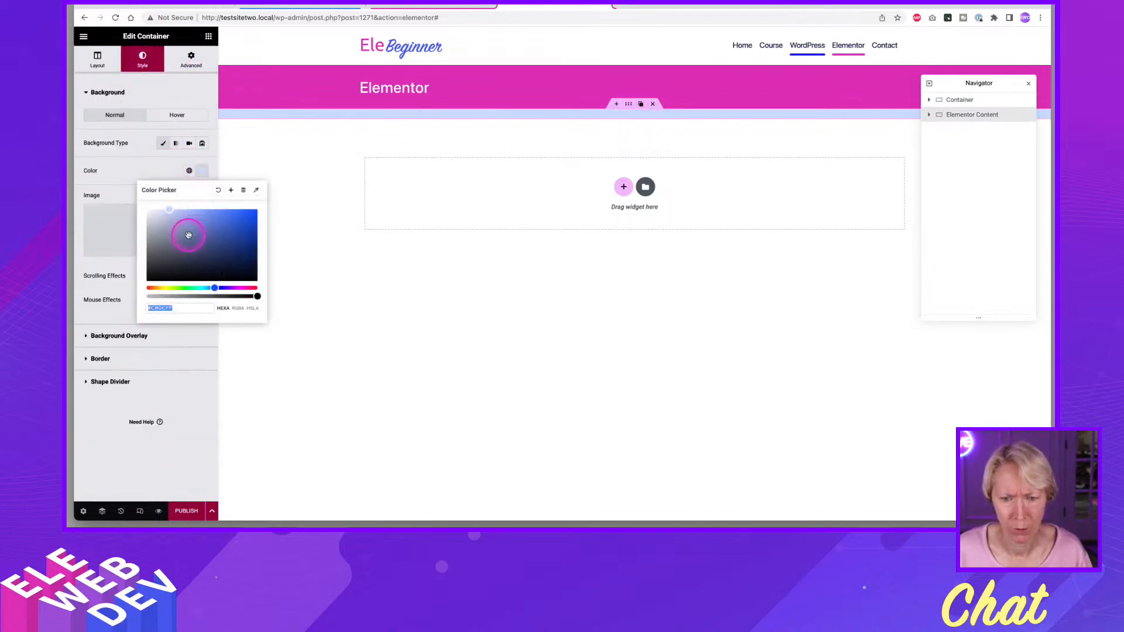
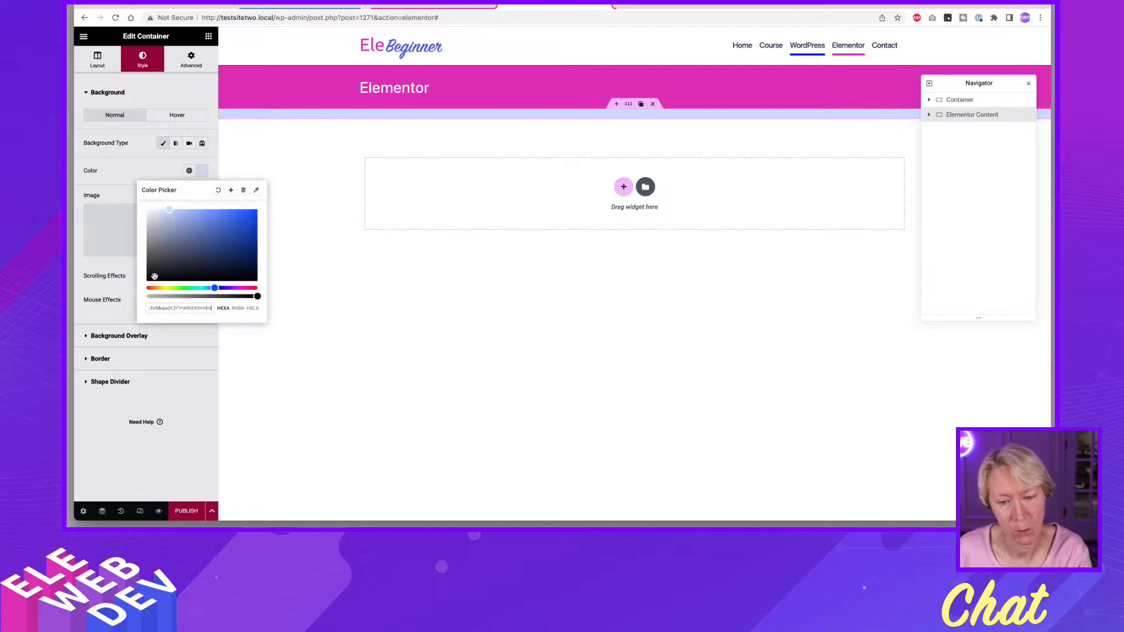
Set the Elementor Content container's background to a pale pink tint derived from the pasted pink hex colour.
click(168, 305)
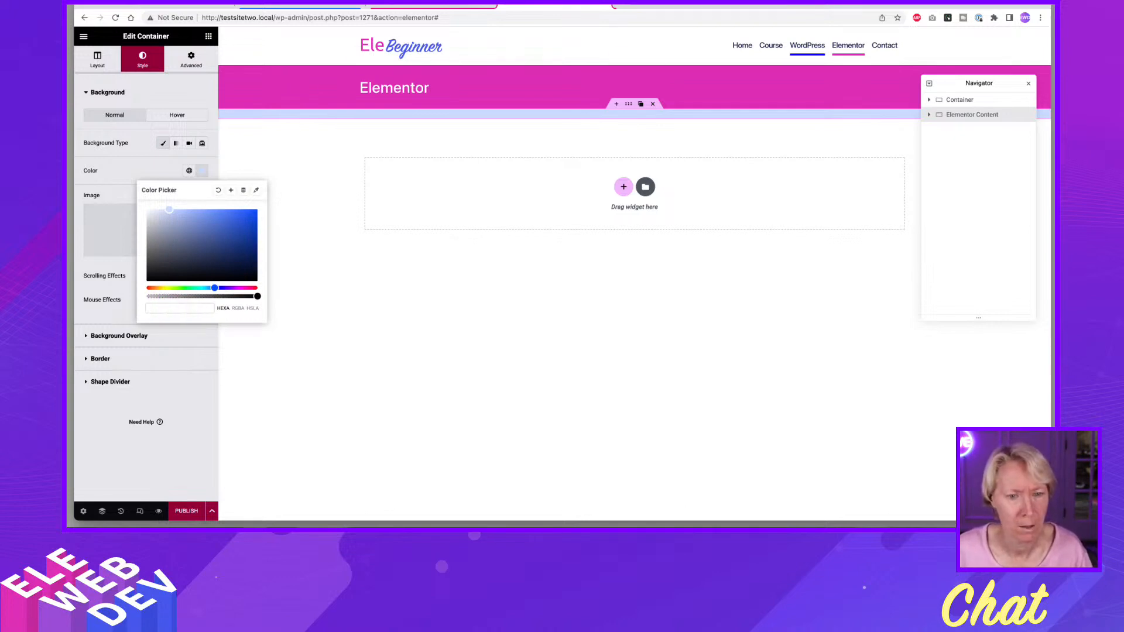
key(super+Tab)
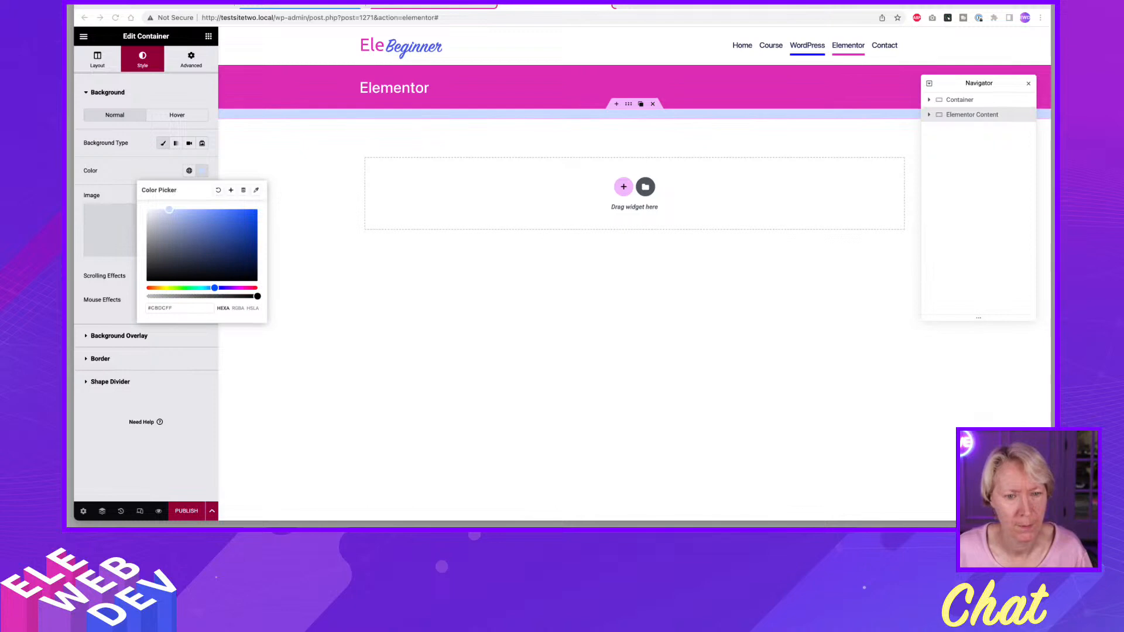
drag(174, 308, 104, 305)
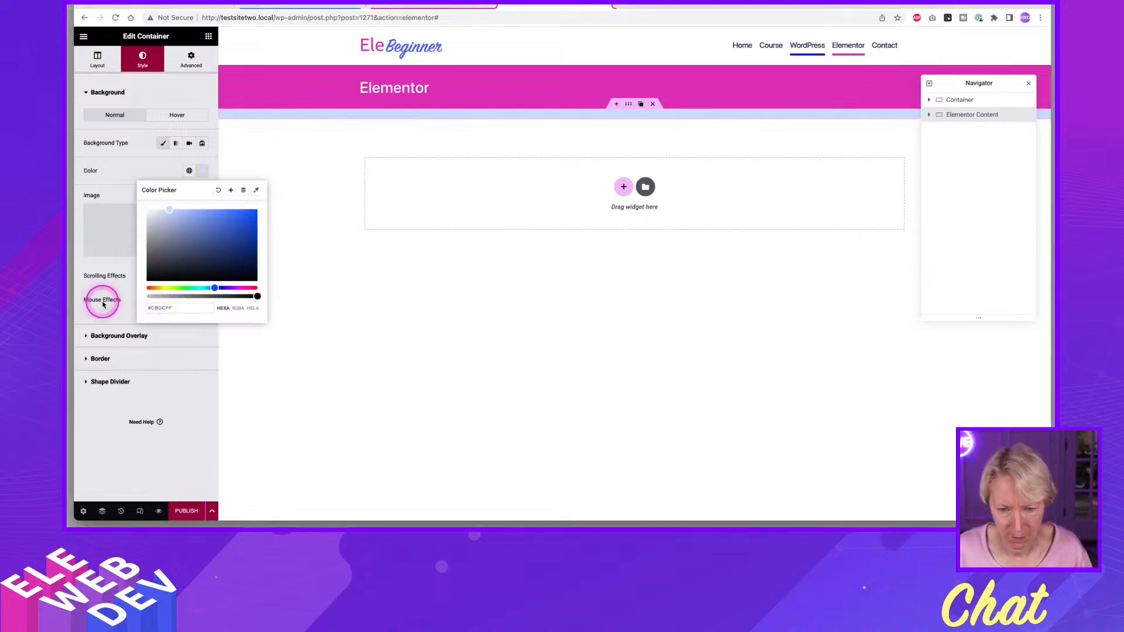
drag(174, 308, 119, 308)
text(#DD32B8)
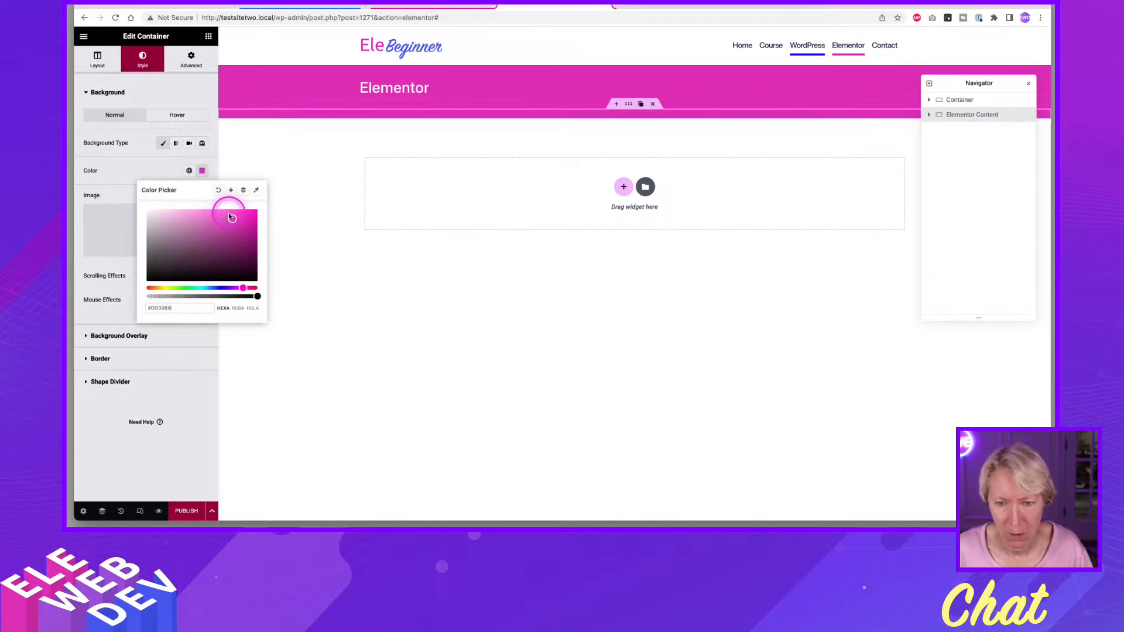
drag(231, 220, 161, 214)
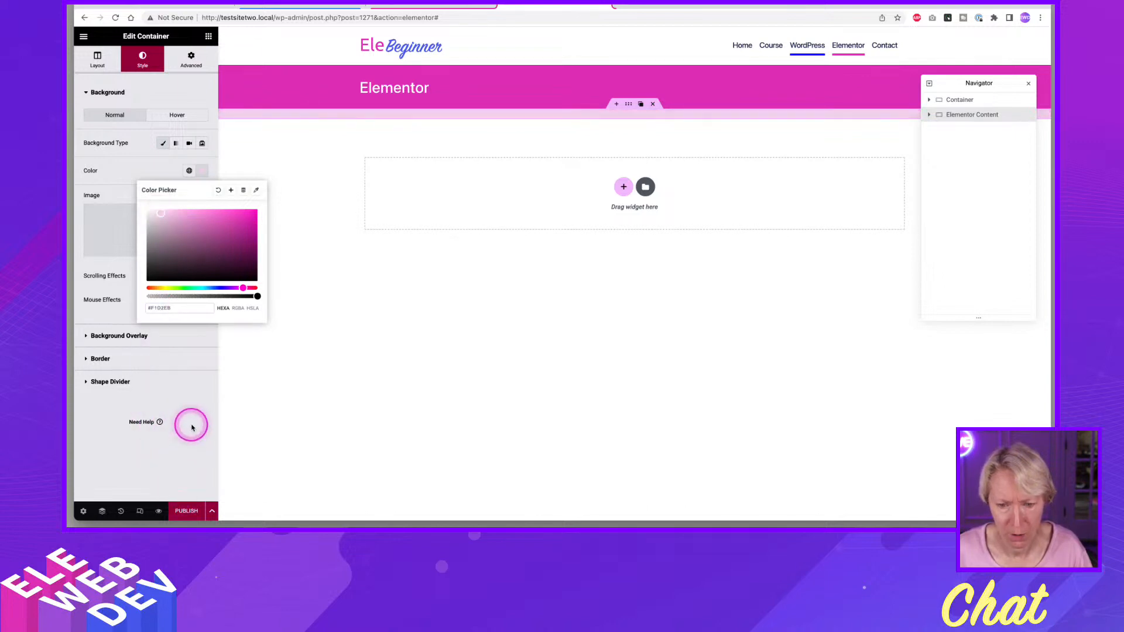
click(188, 402)
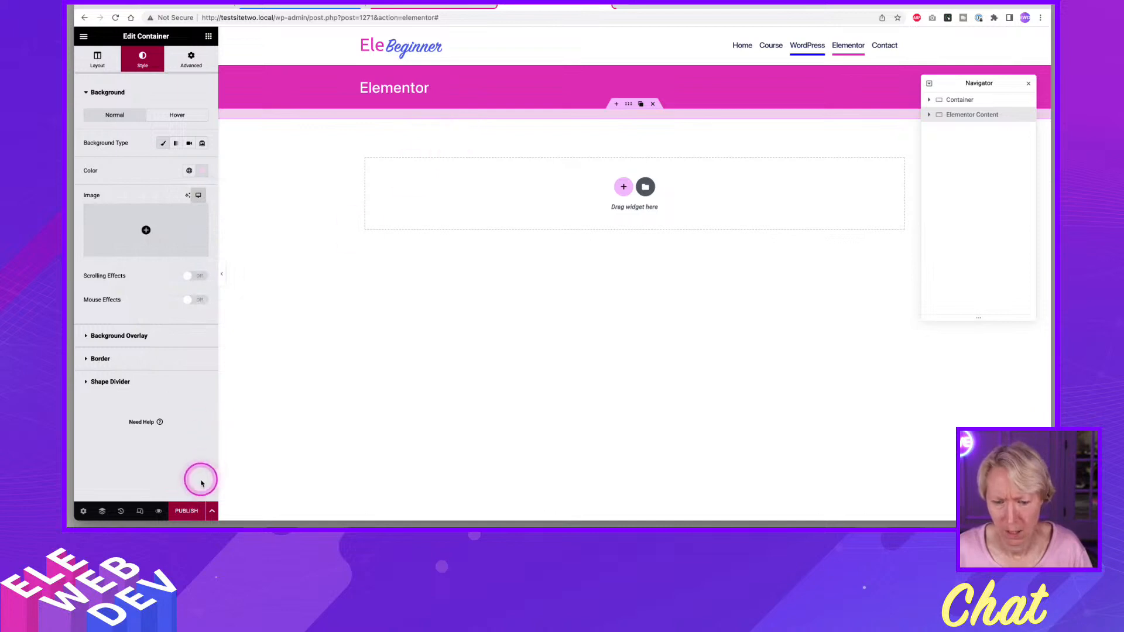
Publish the template with a display condition that includes only the Elementor page, and save it.
click(188, 511)
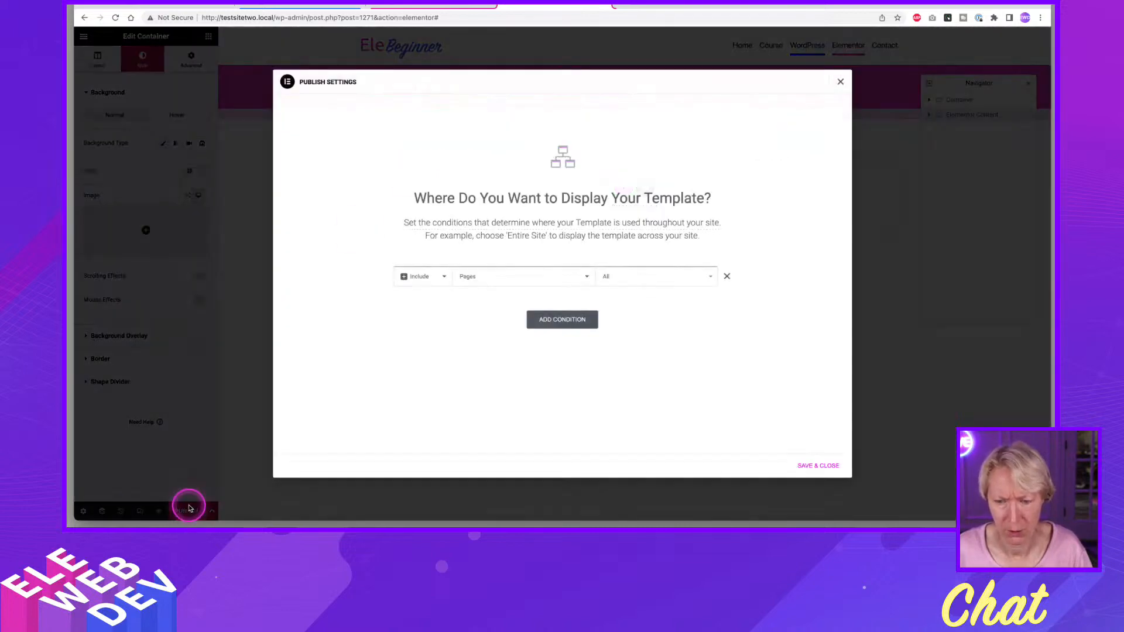
click(643, 273)
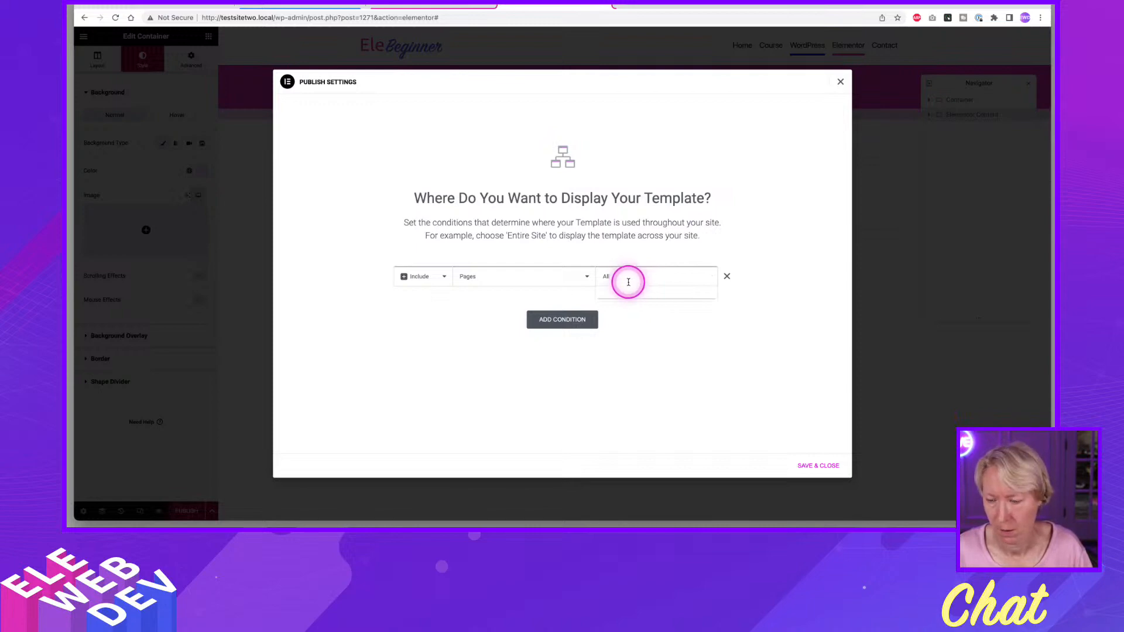
click(623, 277)
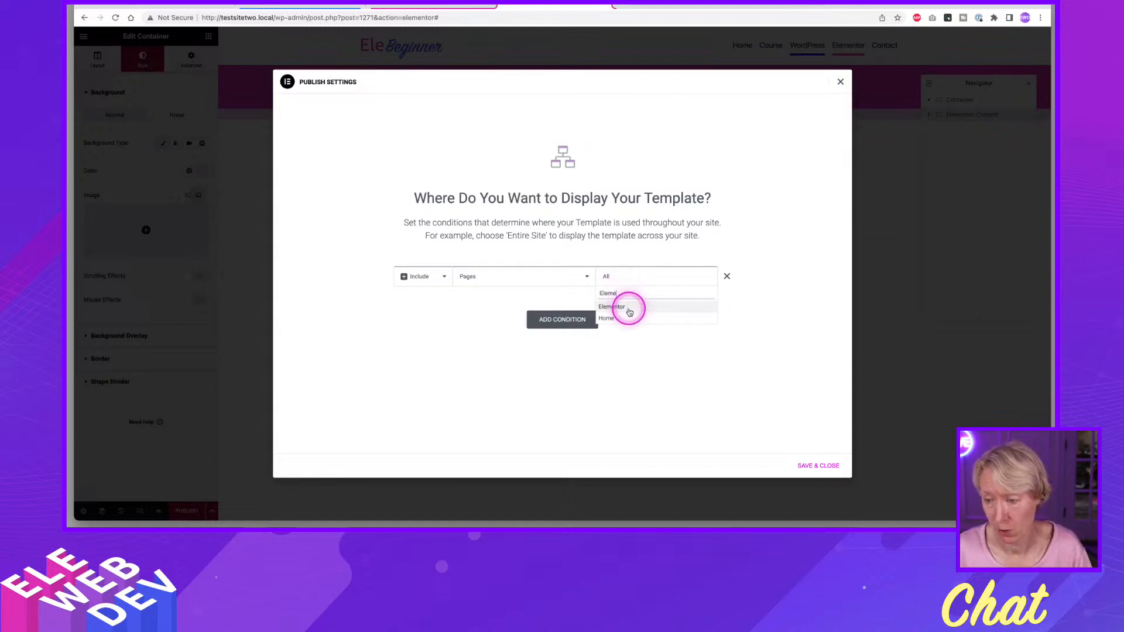
click(629, 310)
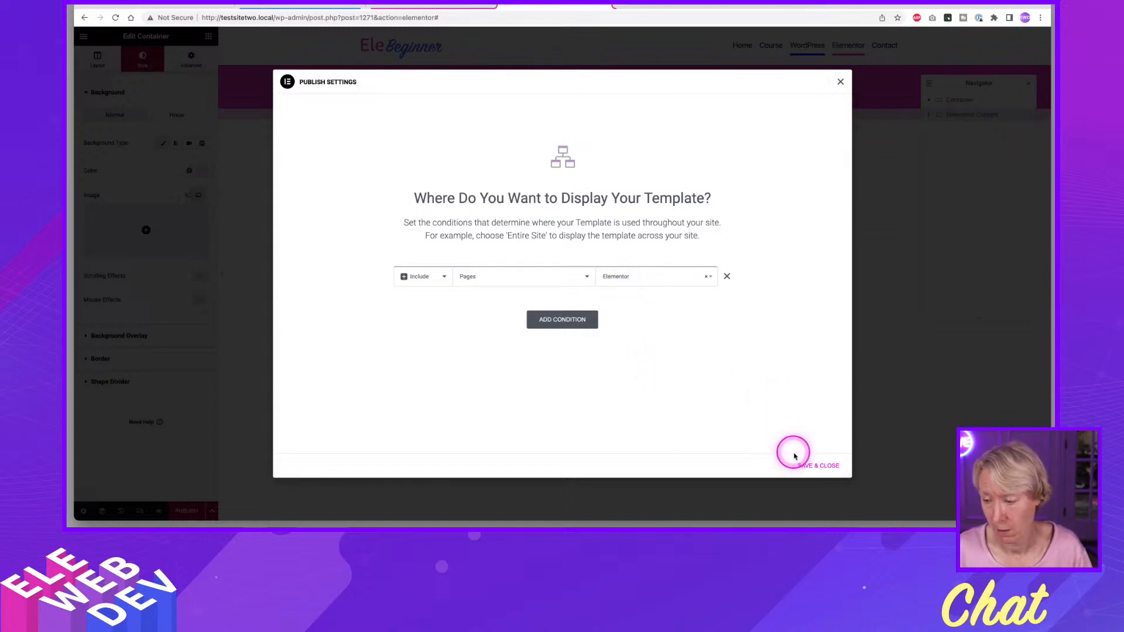
click(827, 466)
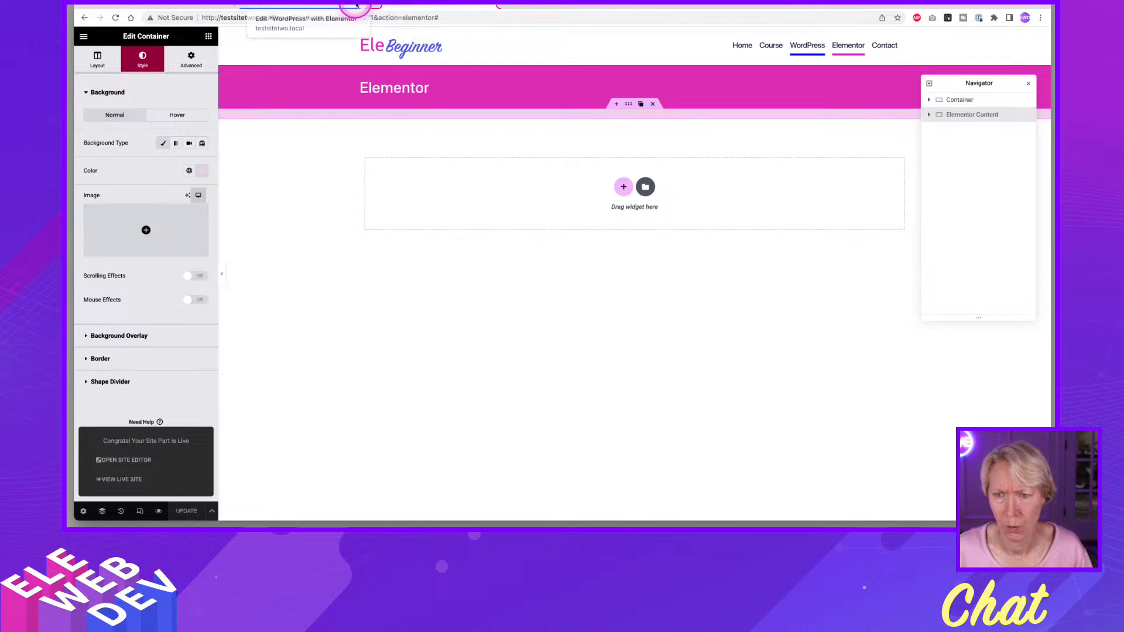
Open the site's page list in a new tab and start editing the Elementor page with the Elementor builder.
click(200, 6)
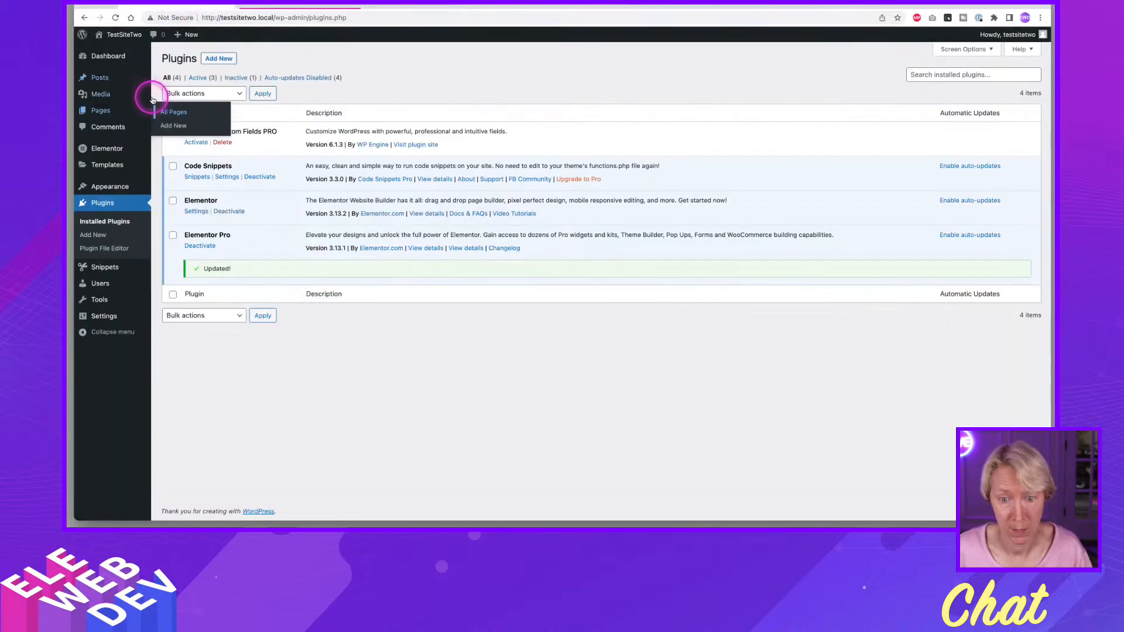
right_click(175, 112)
click(247, 117)
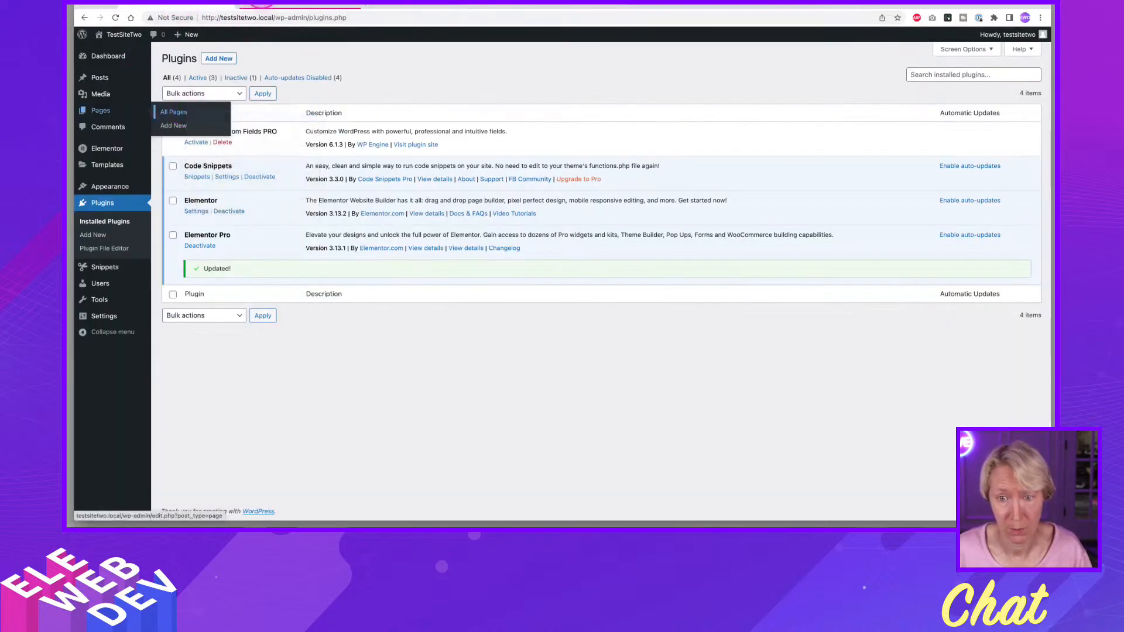
click(273, 6)
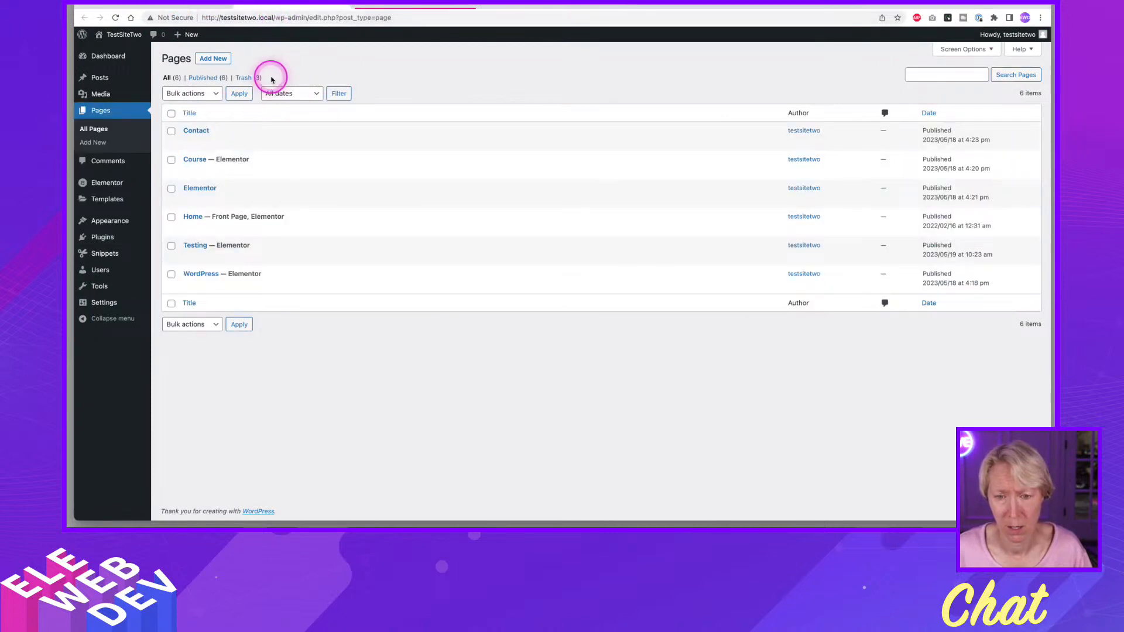
mouse_move(251, 195)
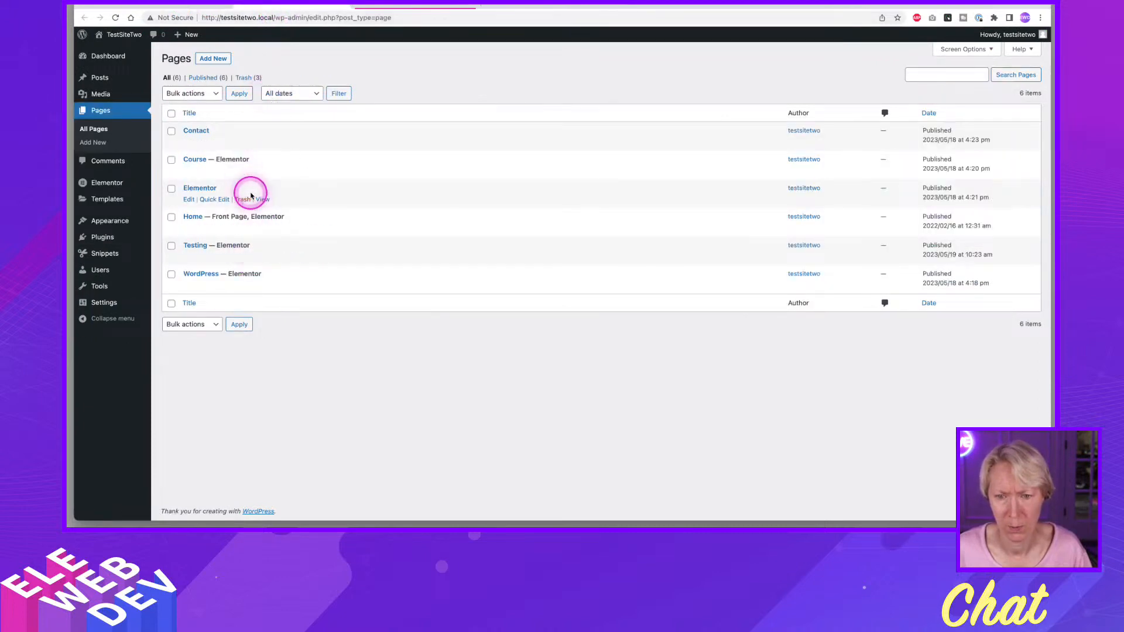
click(195, 187)
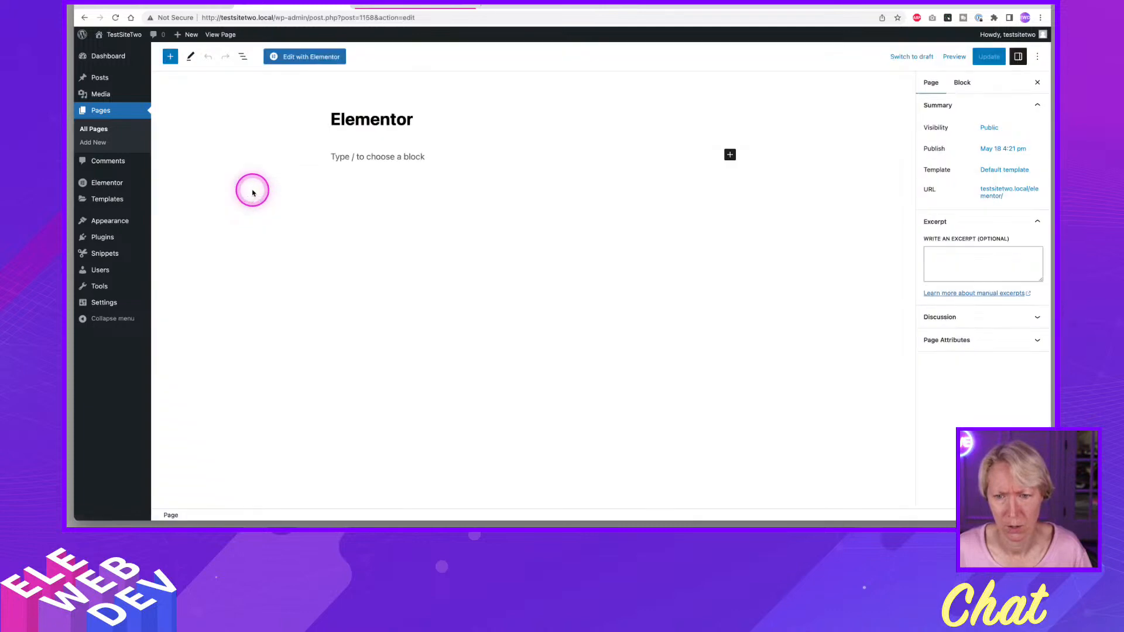
click(310, 57)
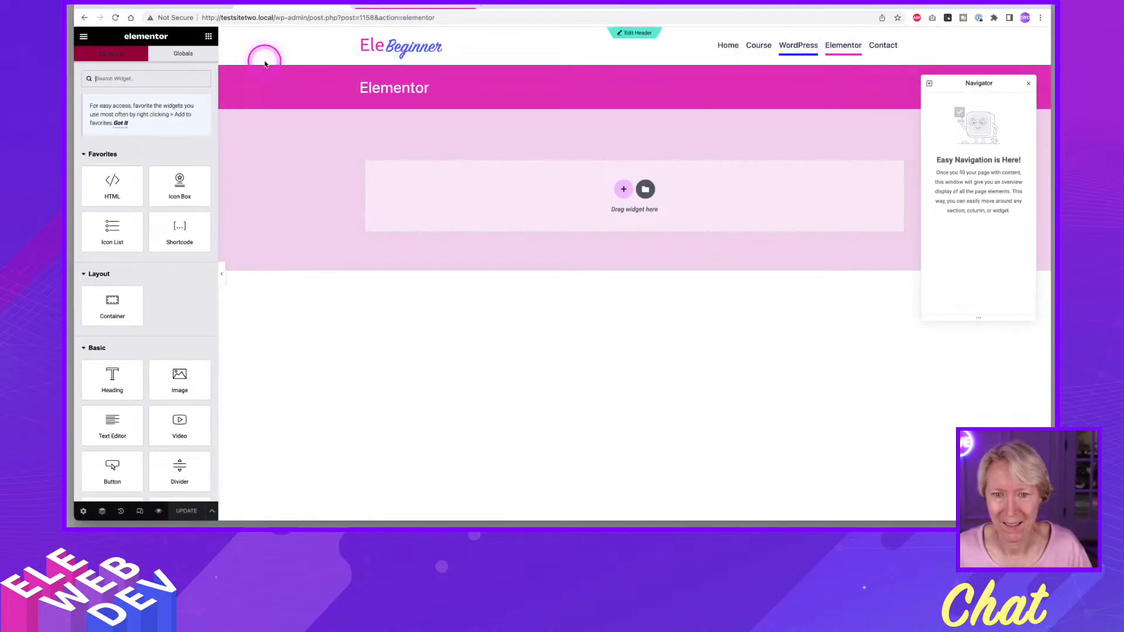
View the live site in a new tab and check how the published template displays on its Elementor page.
click(152, 6)
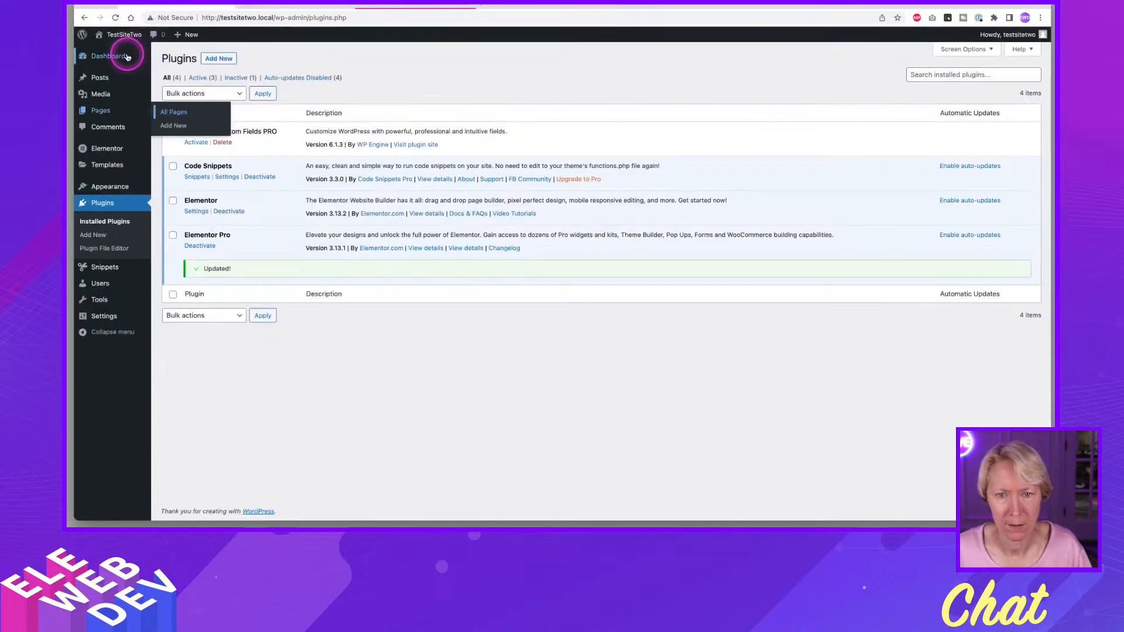
right_click(120, 40)
click(143, 41)
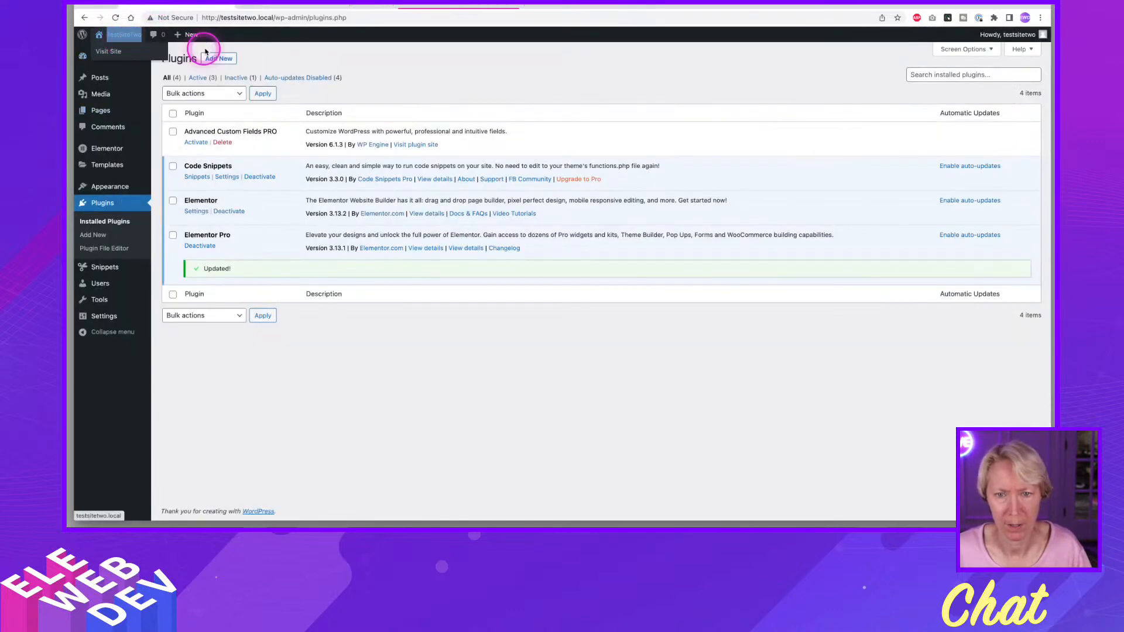
click(421, 11)
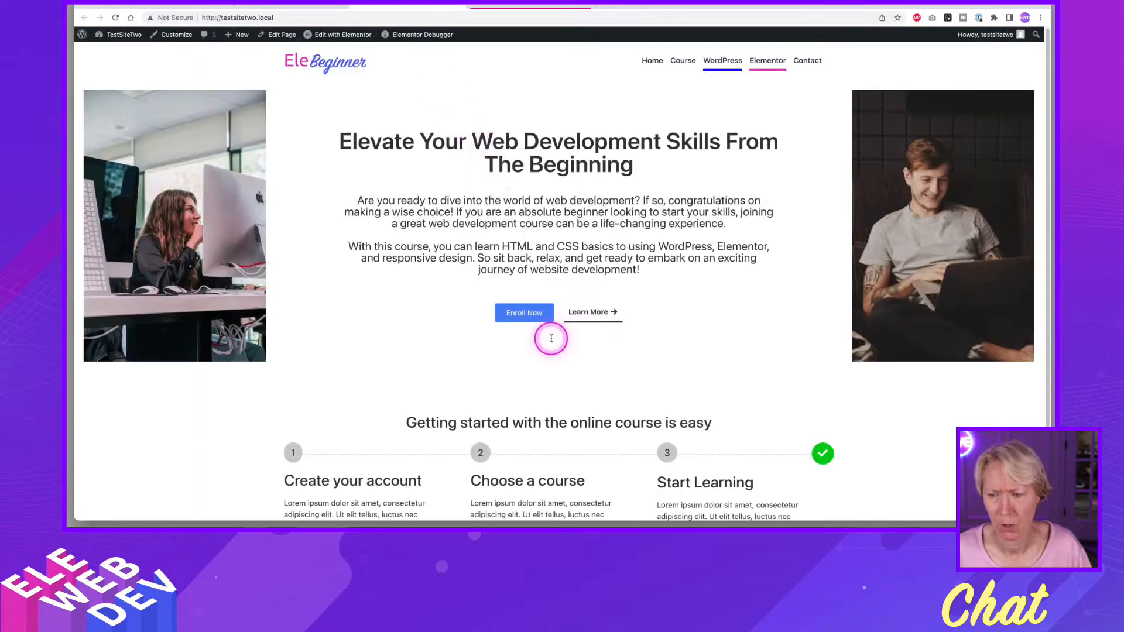
scroll(524, 246, down, 1)
scroll(524, 246, up, 1)
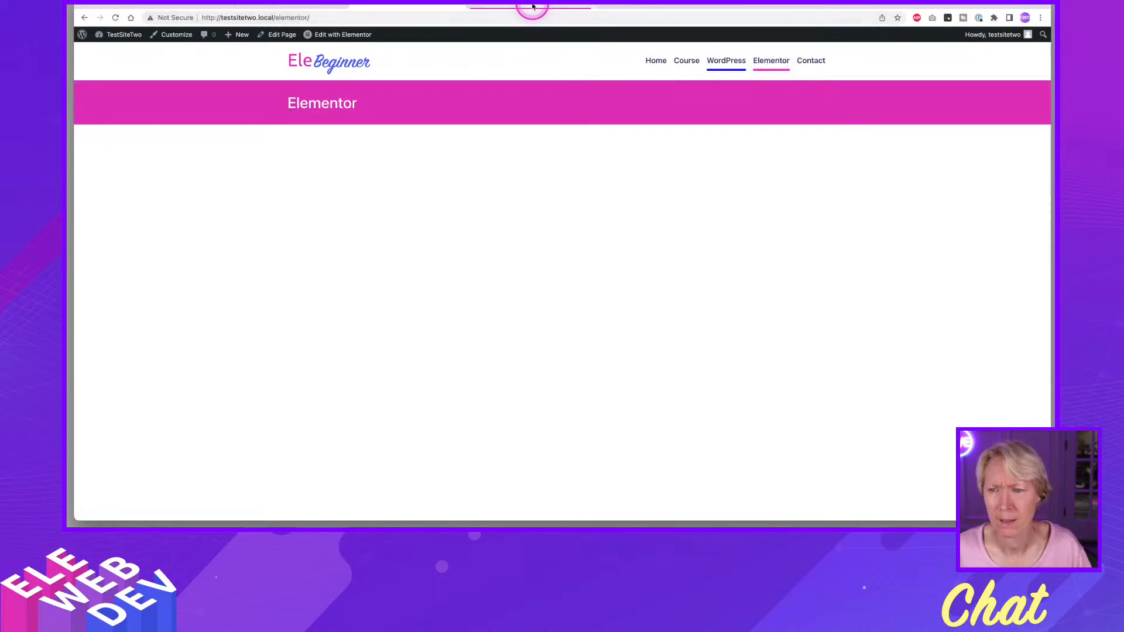
click(532, 7)
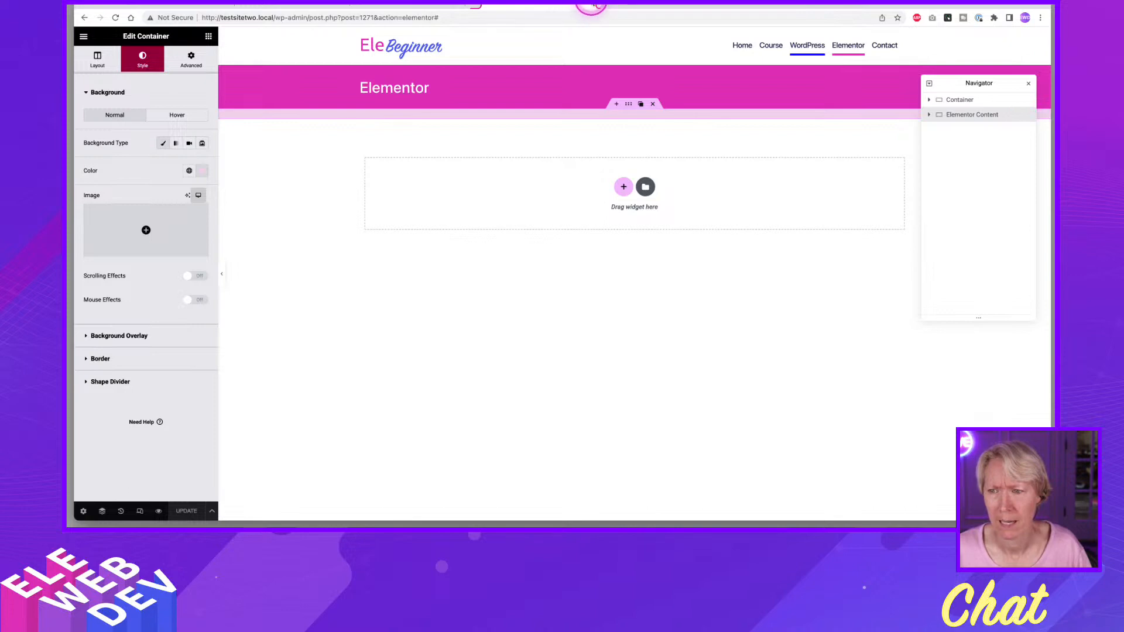
click(589, 6)
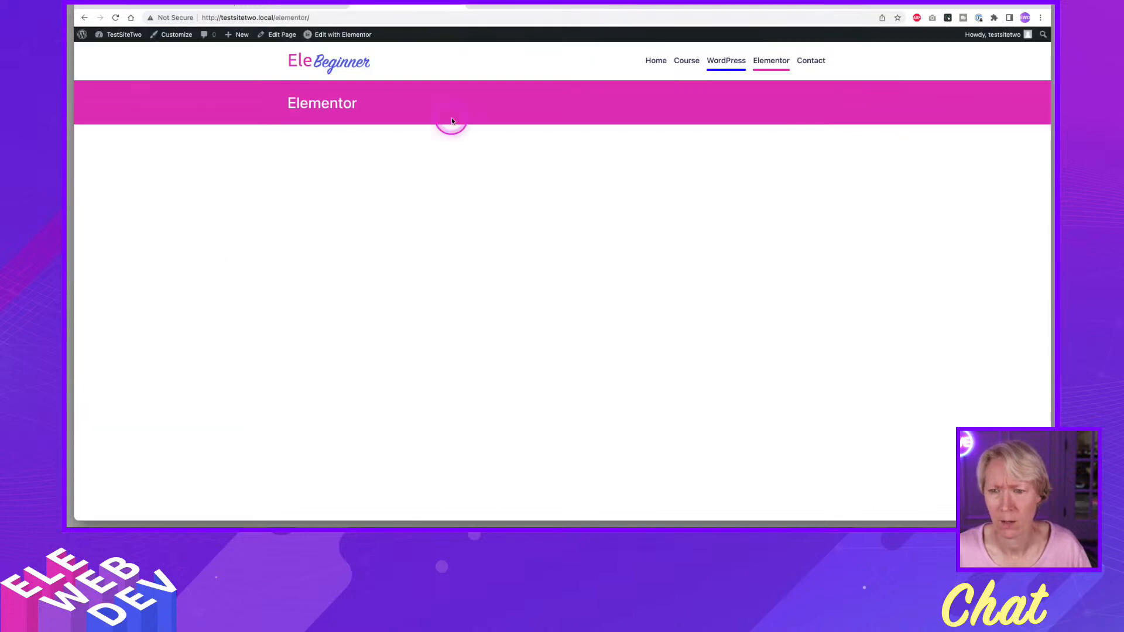
Return to the WordPress admin and open the list of all pages in a new browser tab.
click(277, 6)
click(170, 6)
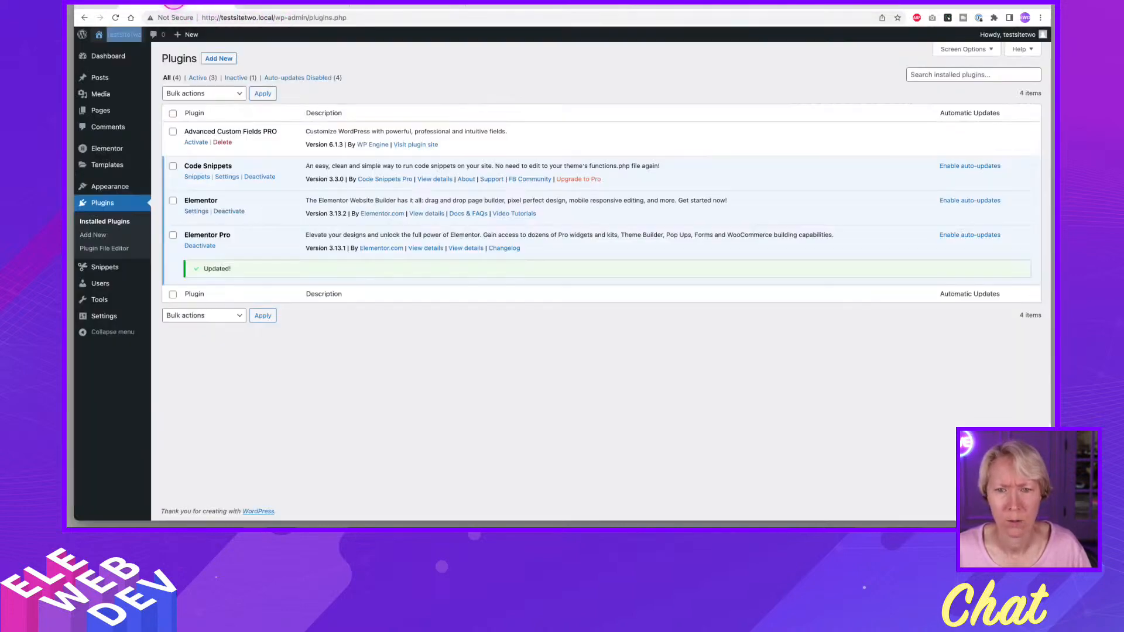
right_click(167, 111)
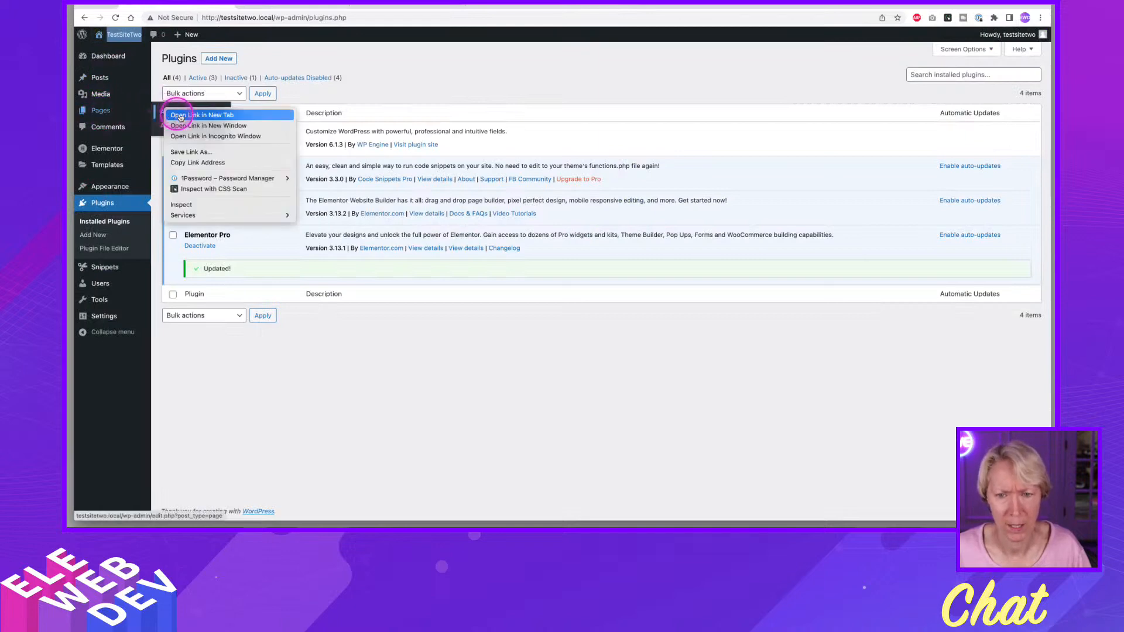
click(217, 114)
click(261, 7)
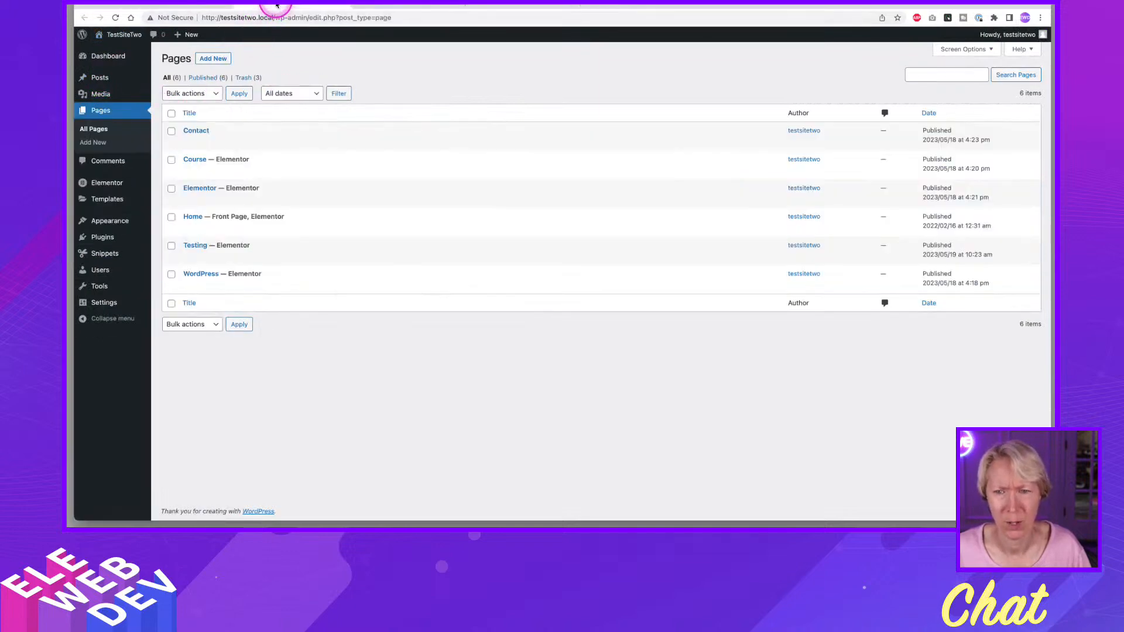
Put the page list's browser tab into a new, unnamed tab group.
right_click(280, 7)
click(298, 27)
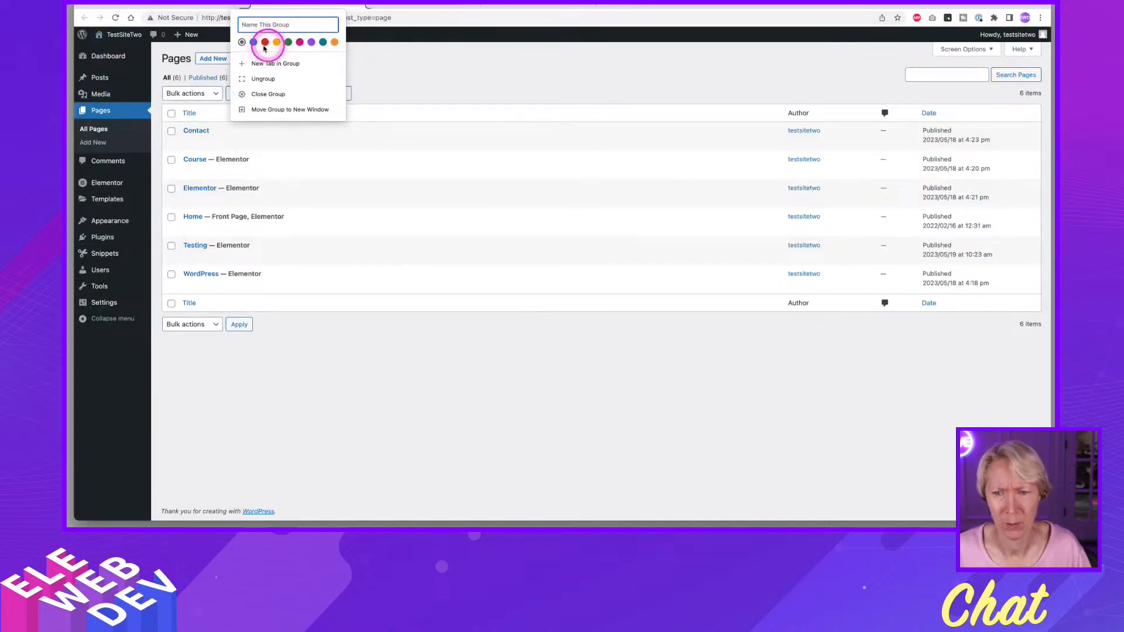
click(298, 7)
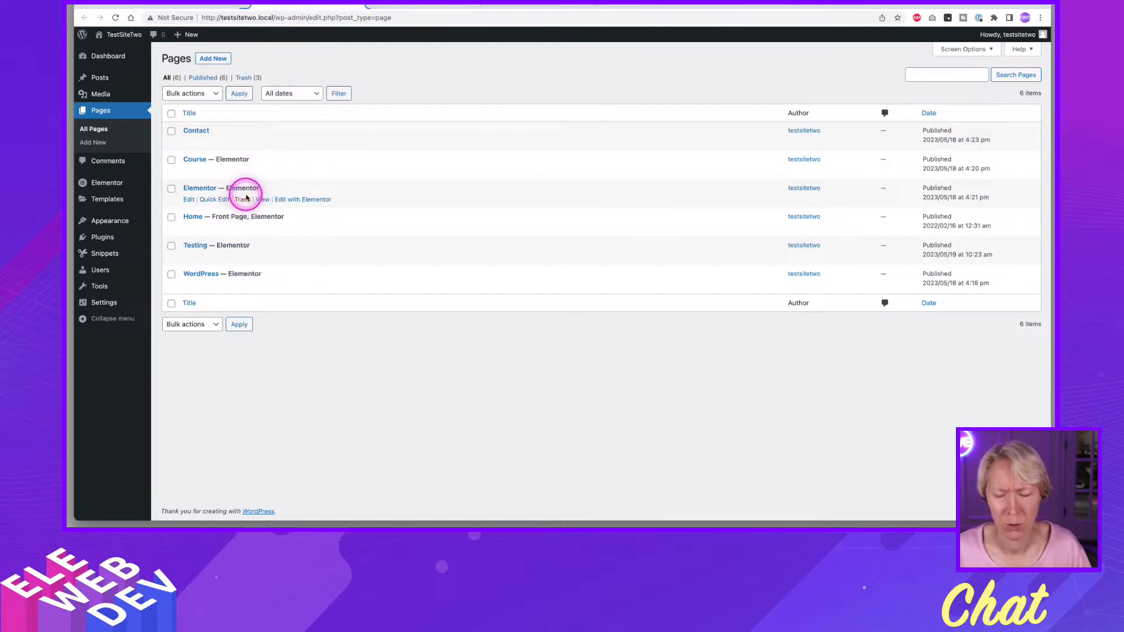
Open the Elementor page in the Elementor builder in a new browser tab.
right_click(302, 199)
click(319, 202)
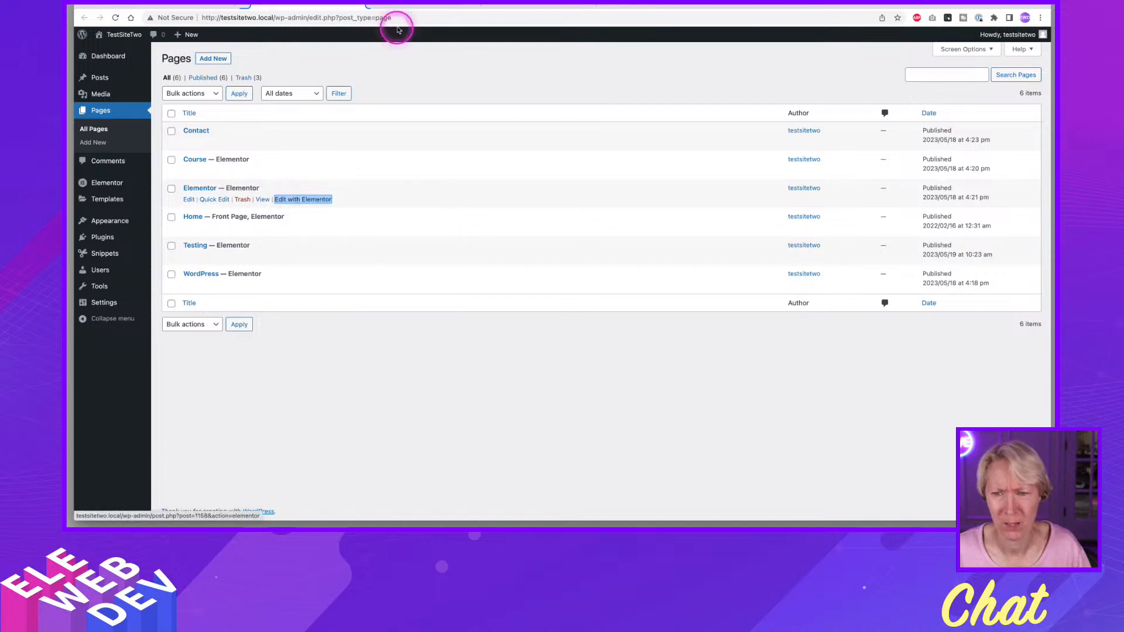
click(405, 6)
click(493, 260)
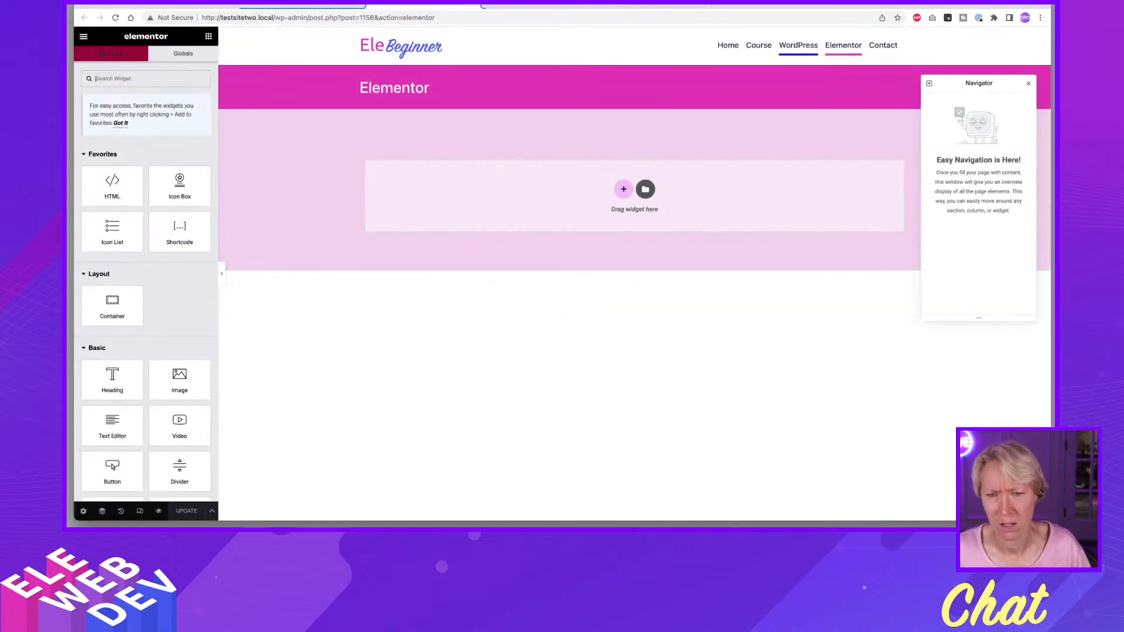
Add a Text Editor widget to the Elementor page's content area and open its parent container for editing.
drag(100, 427, 512, 185)
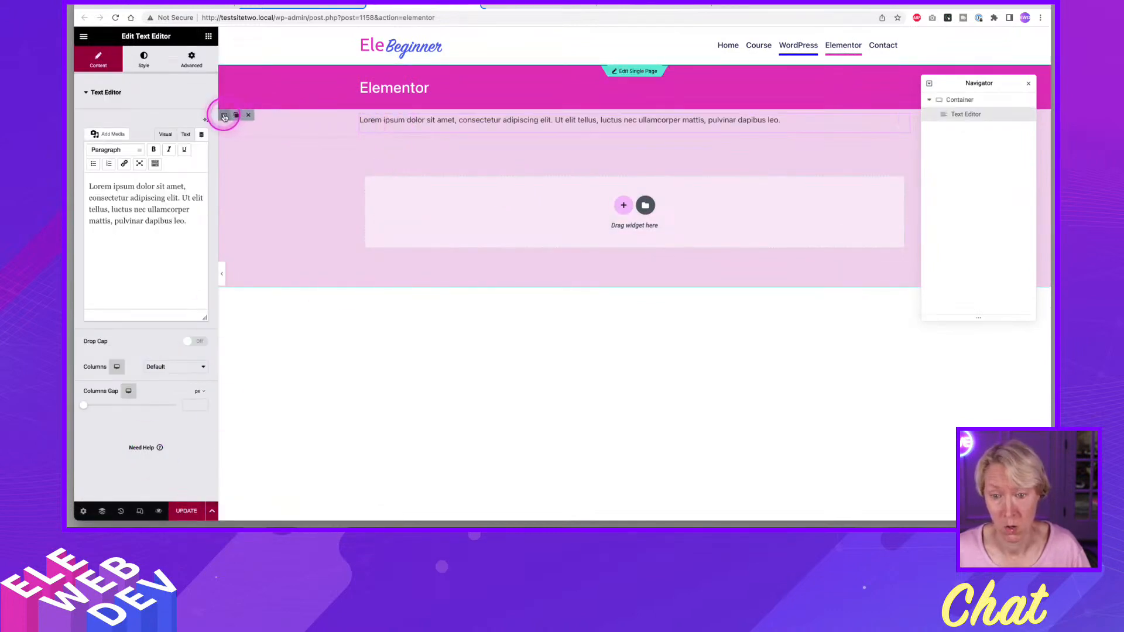
right_click(224, 118)
click(234, 121)
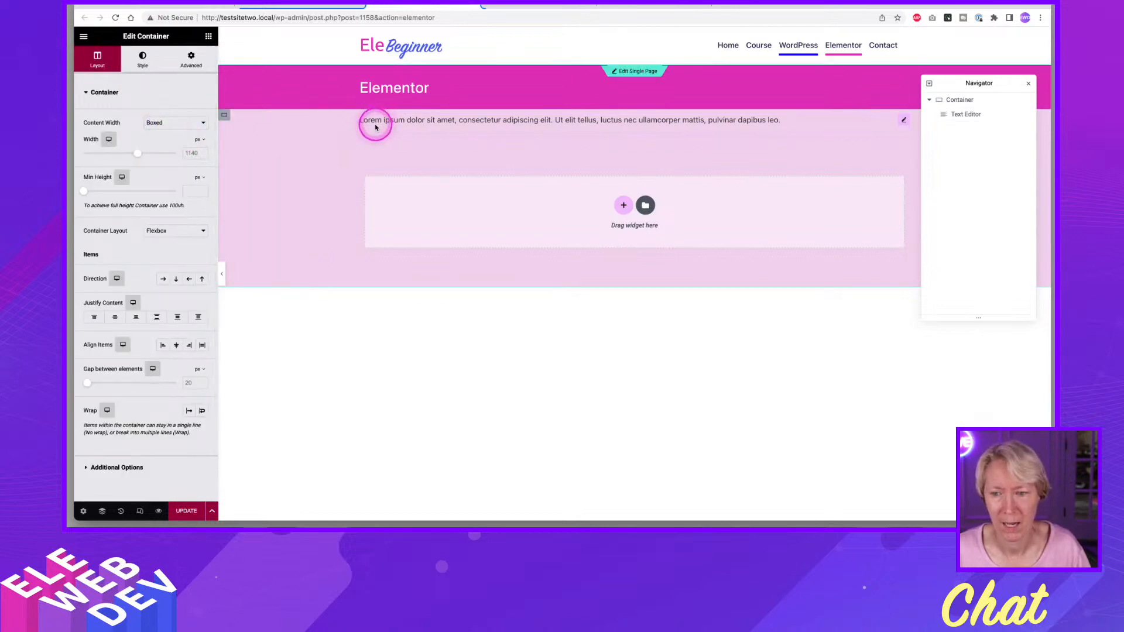
Add a nested container above the text editor inside the page's outer container and select it for editing.
click(209, 37)
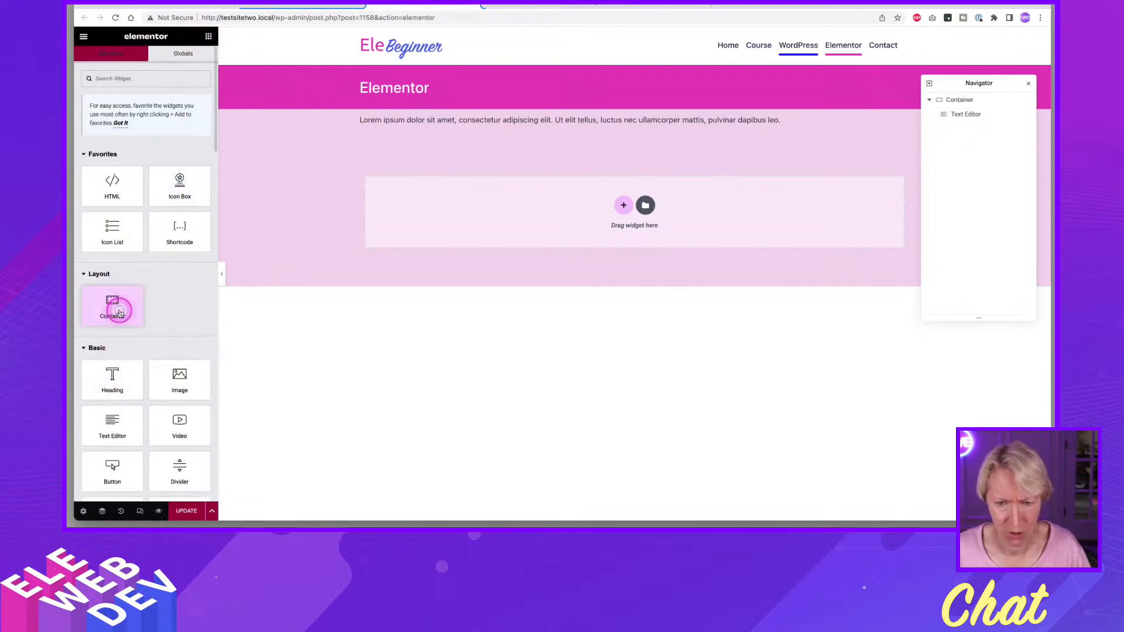
drag(114, 301, 424, 116)
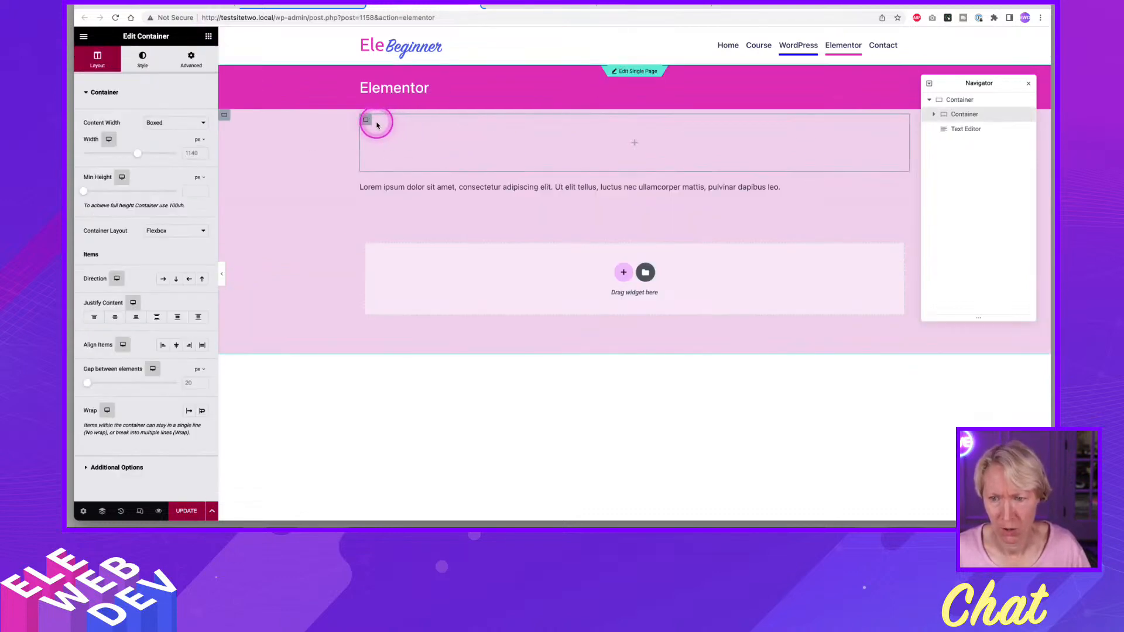
right_click(368, 121)
click(314, 128)
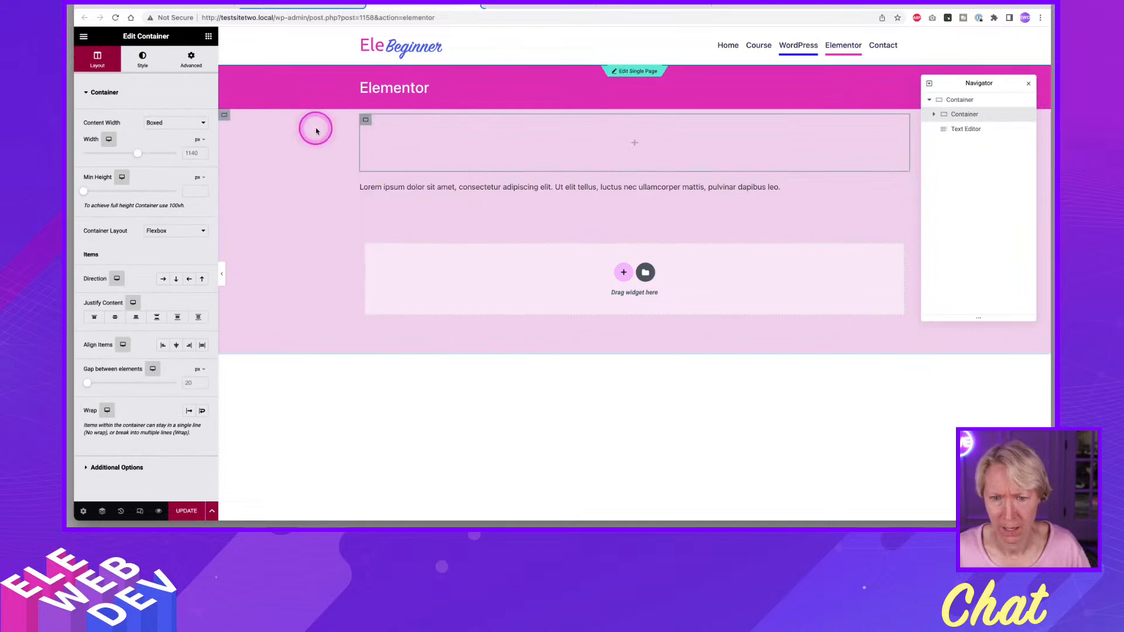
Give the nested container a classic background in the global White color and move the text editor into that container.
click(145, 65)
click(163, 143)
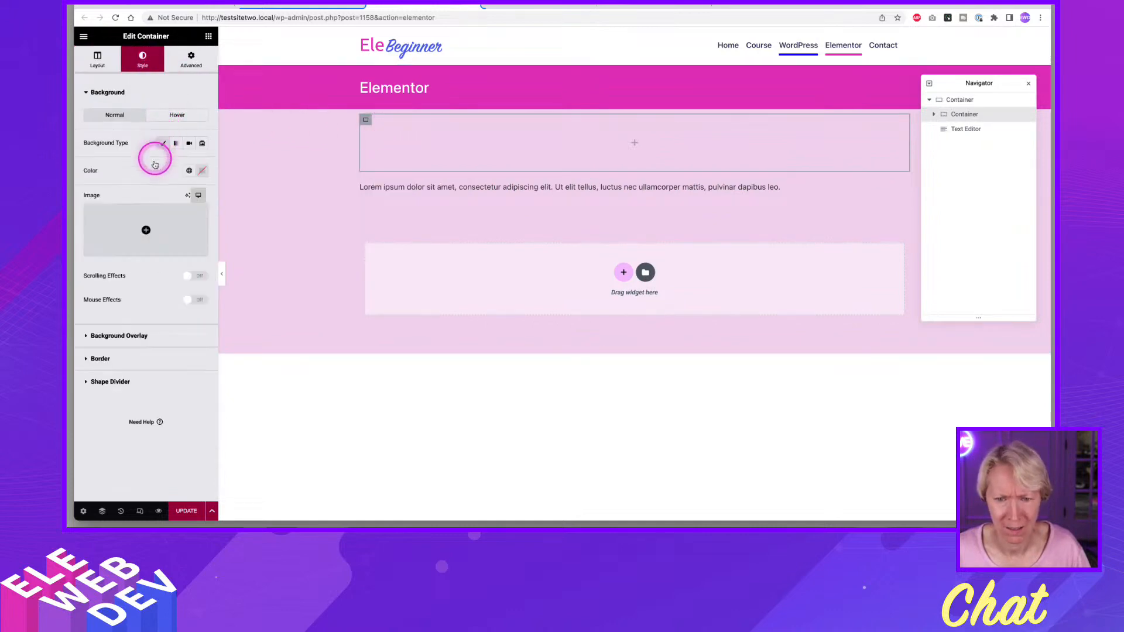
click(189, 170)
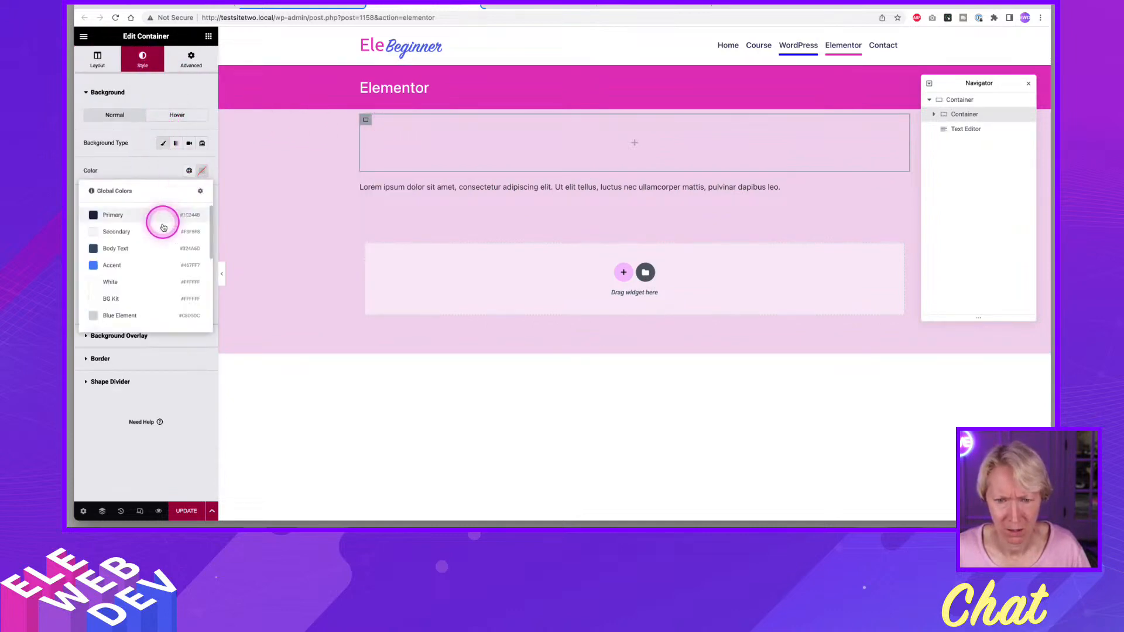
click(120, 285)
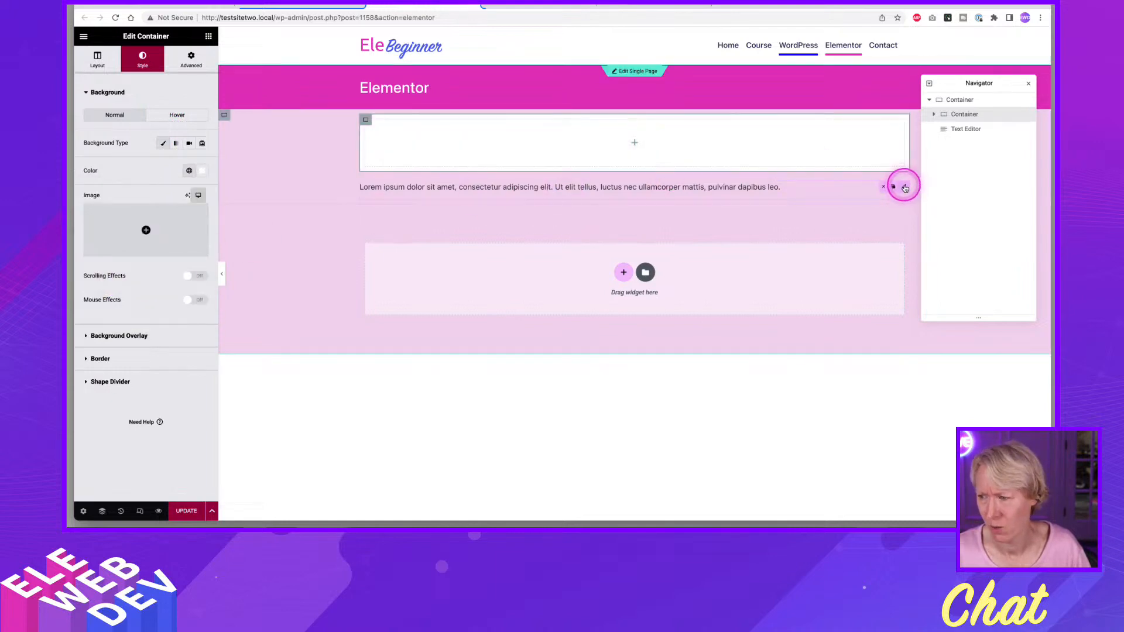
drag(902, 186, 836, 133)
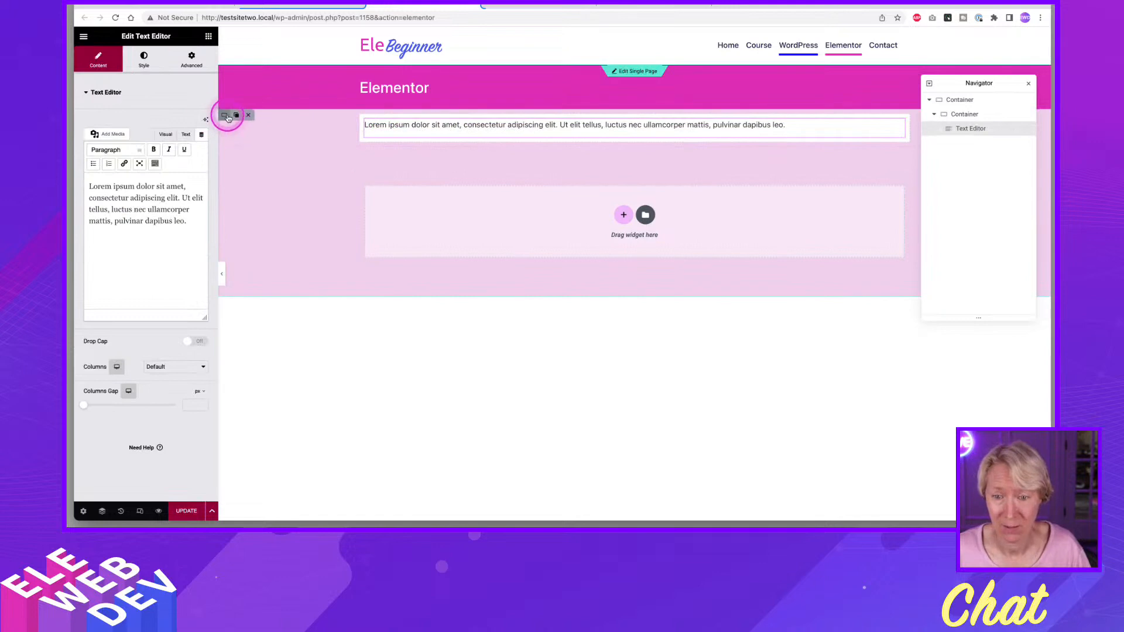
Set the outer container's padding to 0 px on all sides and update the page.
right_click(228, 118)
click(250, 119)
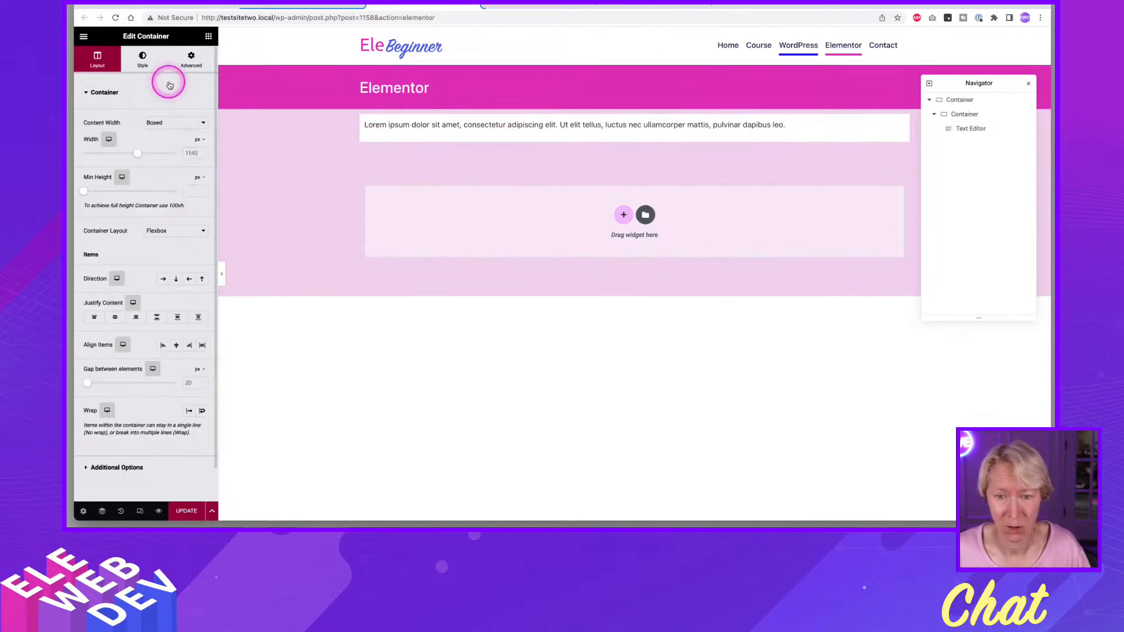
click(191, 57)
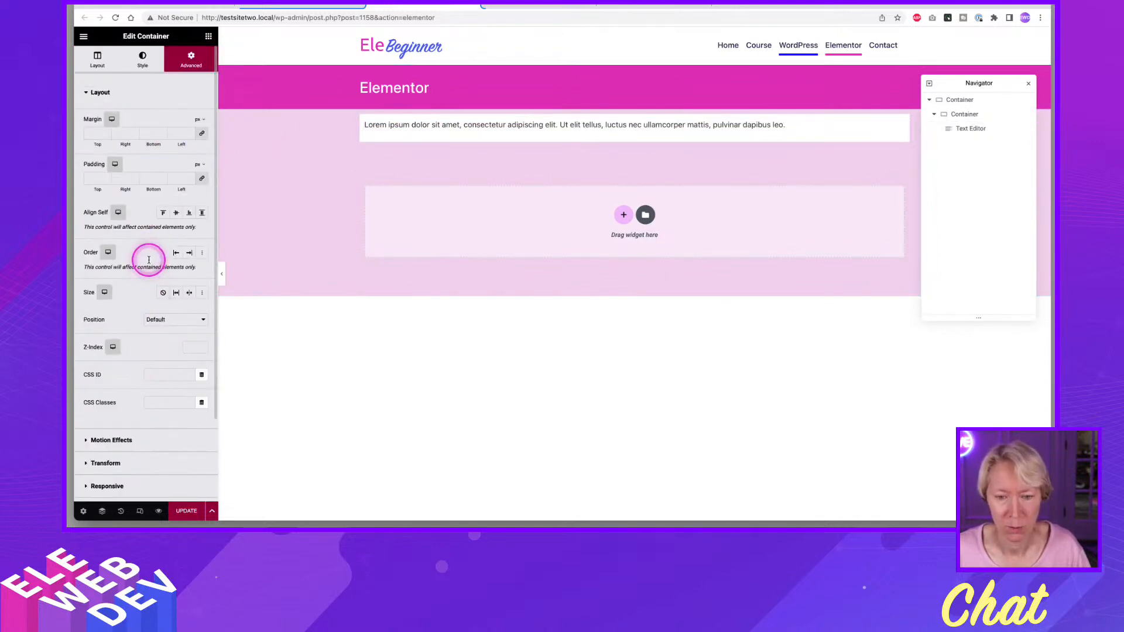
click(94, 178)
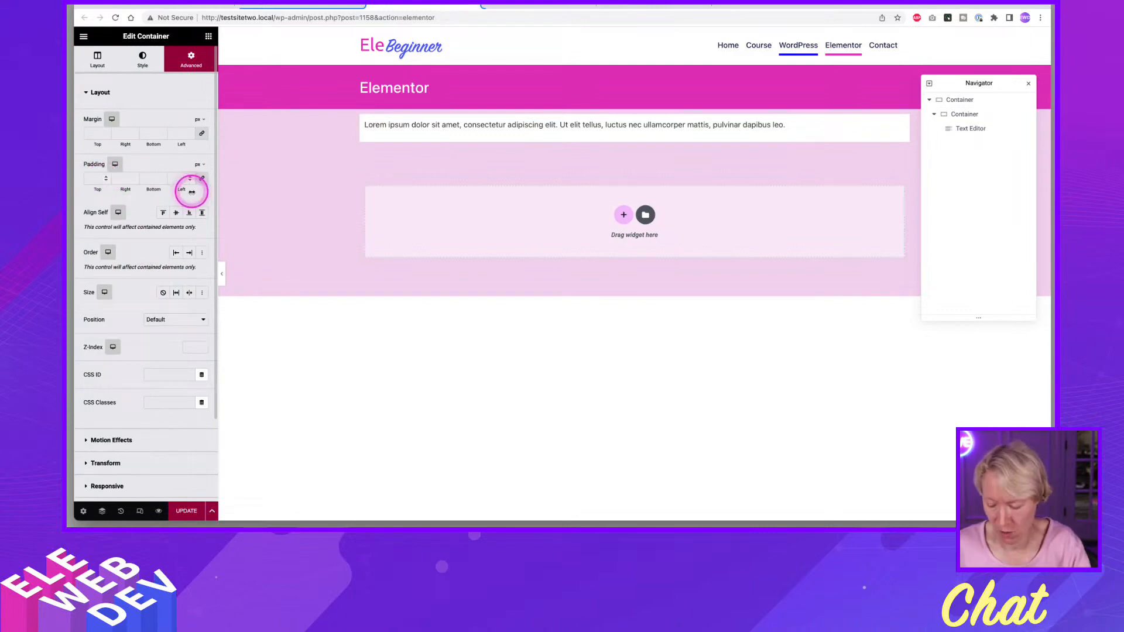
text(0)
click(182, 512)
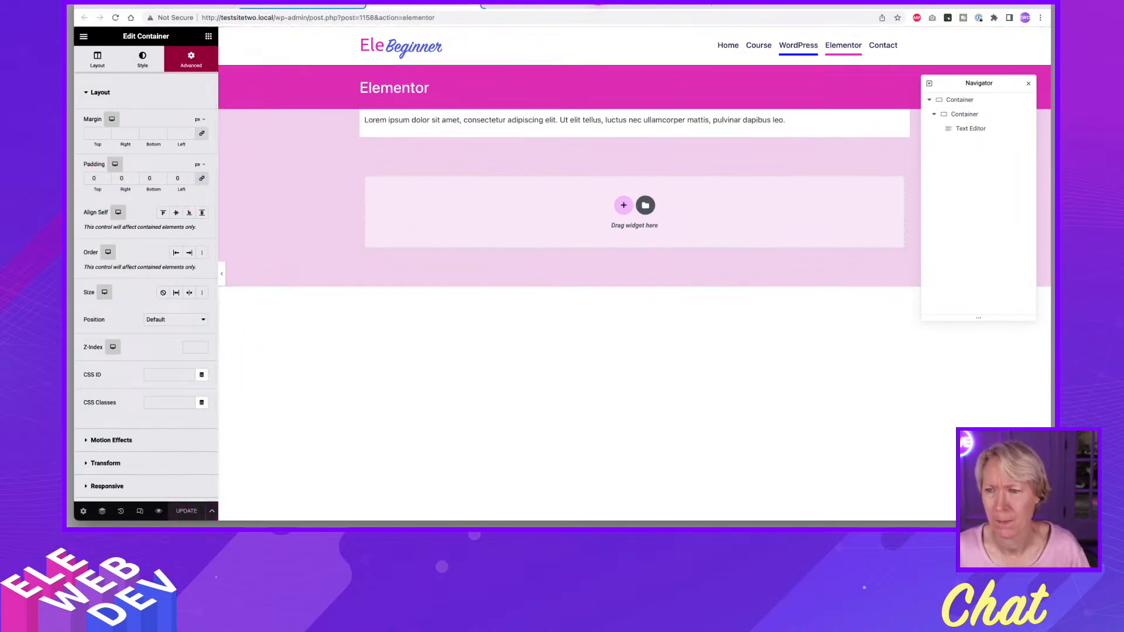
Reload the live Elementor page with its new content and view the site's WordPress, Course, Contact and Home pages.
click(616, 7)
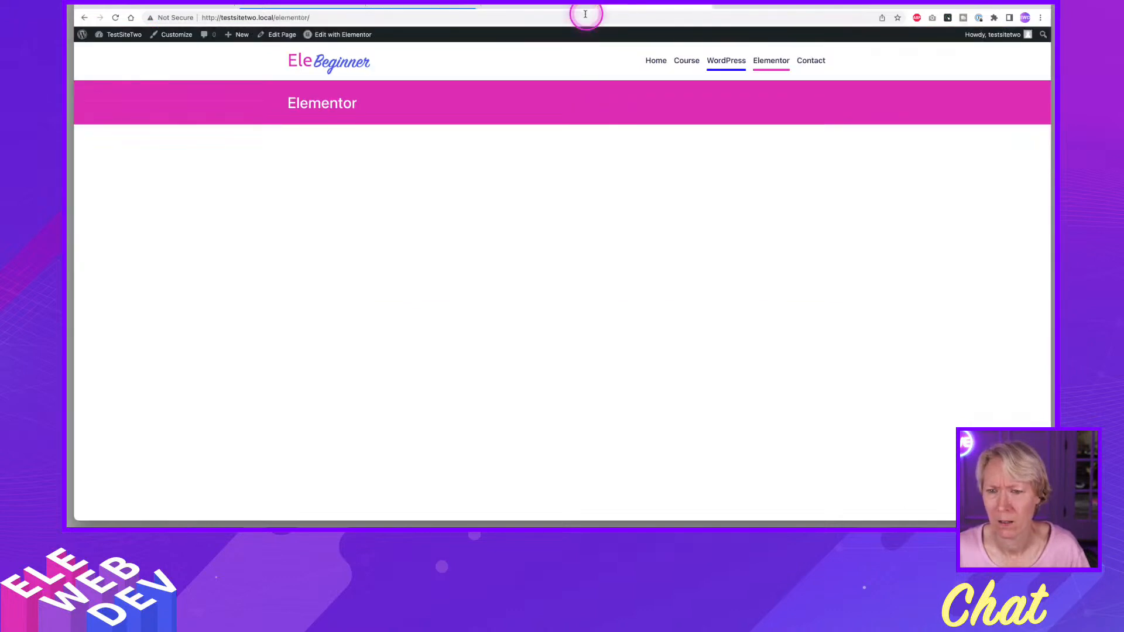
click(767, 65)
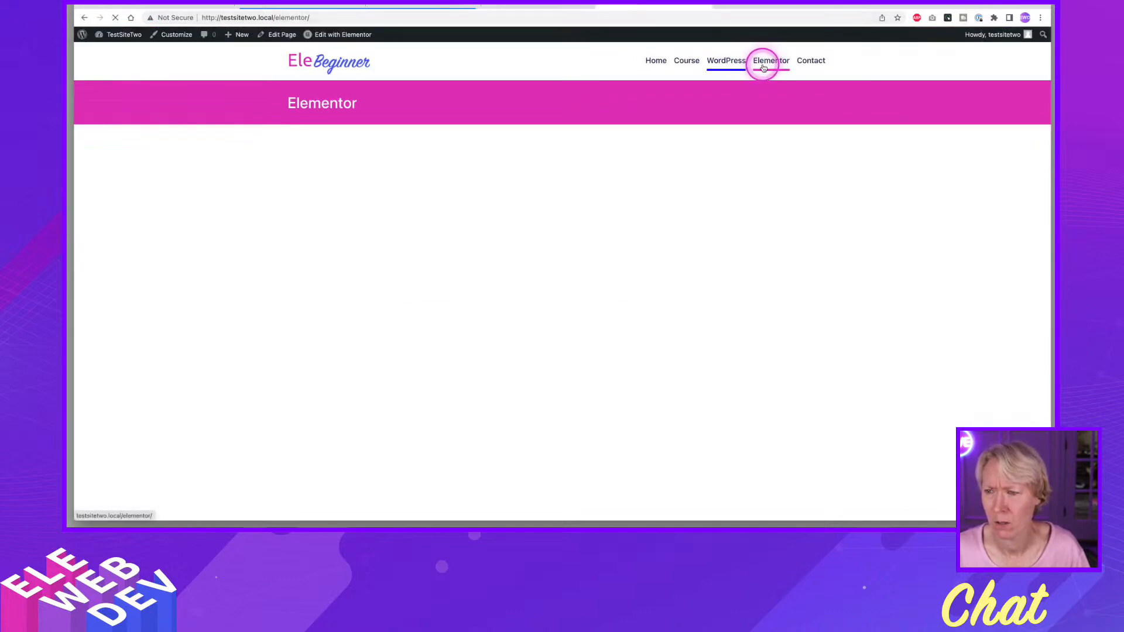
click(727, 61)
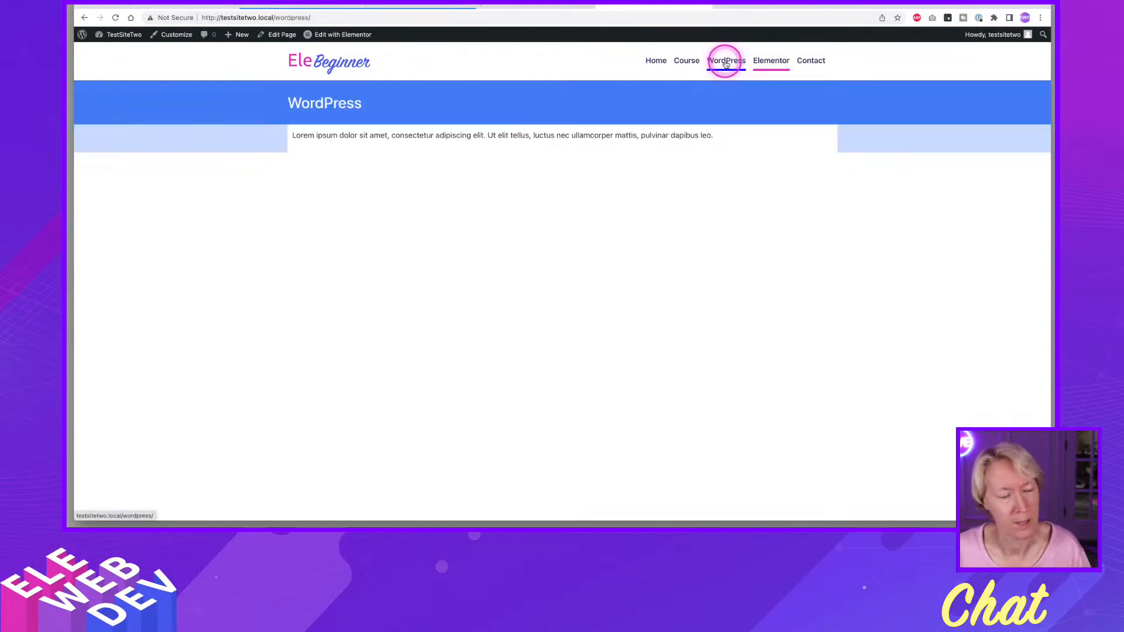
click(682, 63)
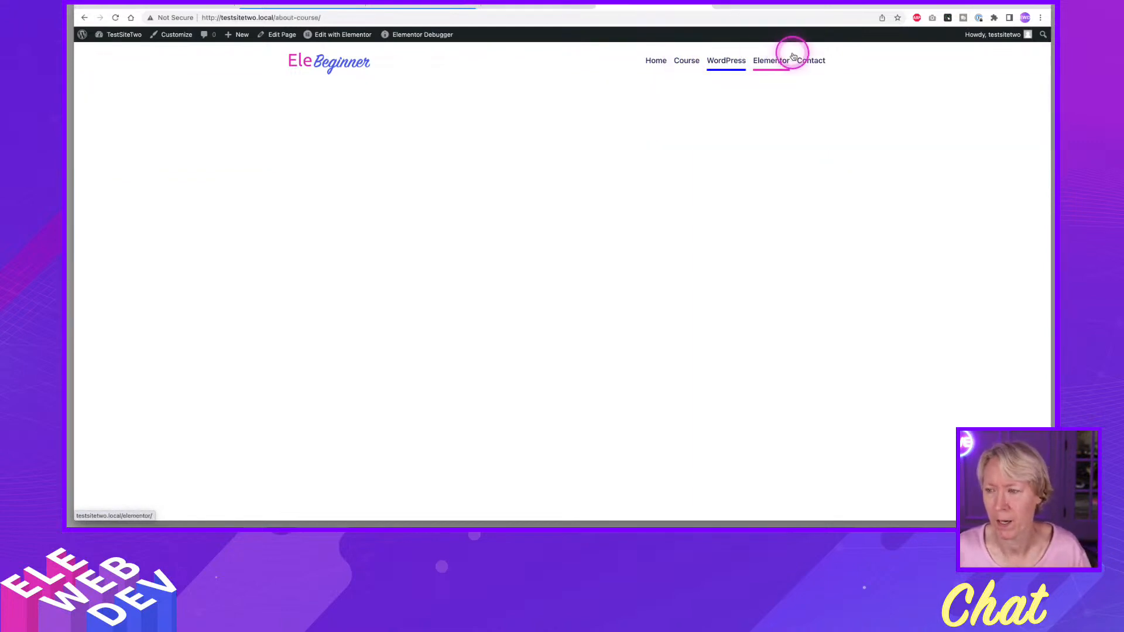
click(811, 61)
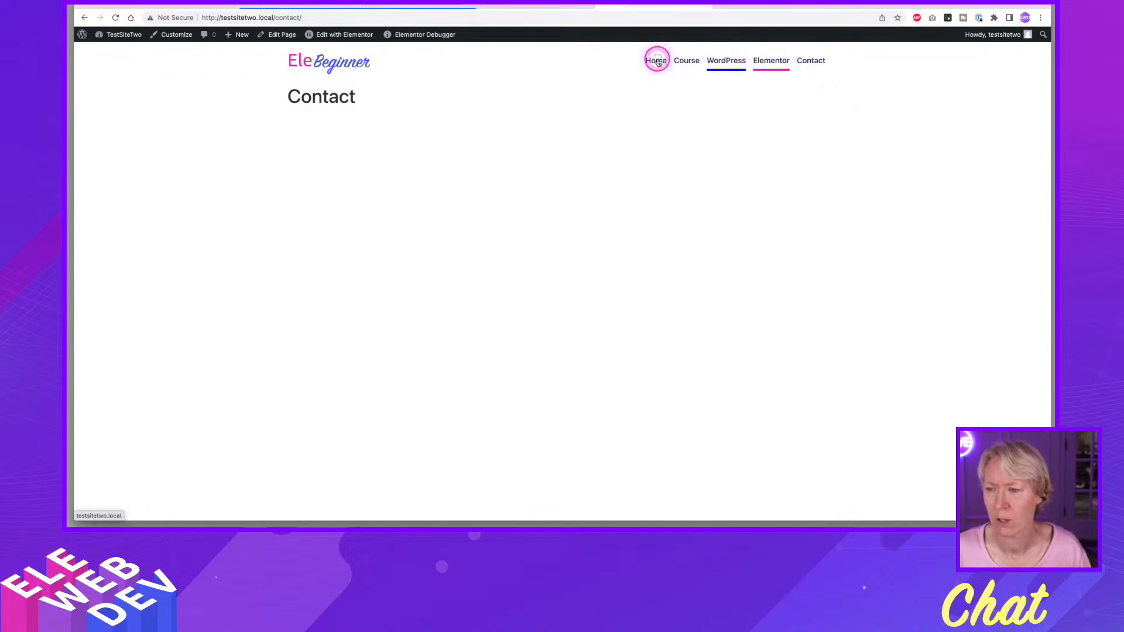
click(658, 61)
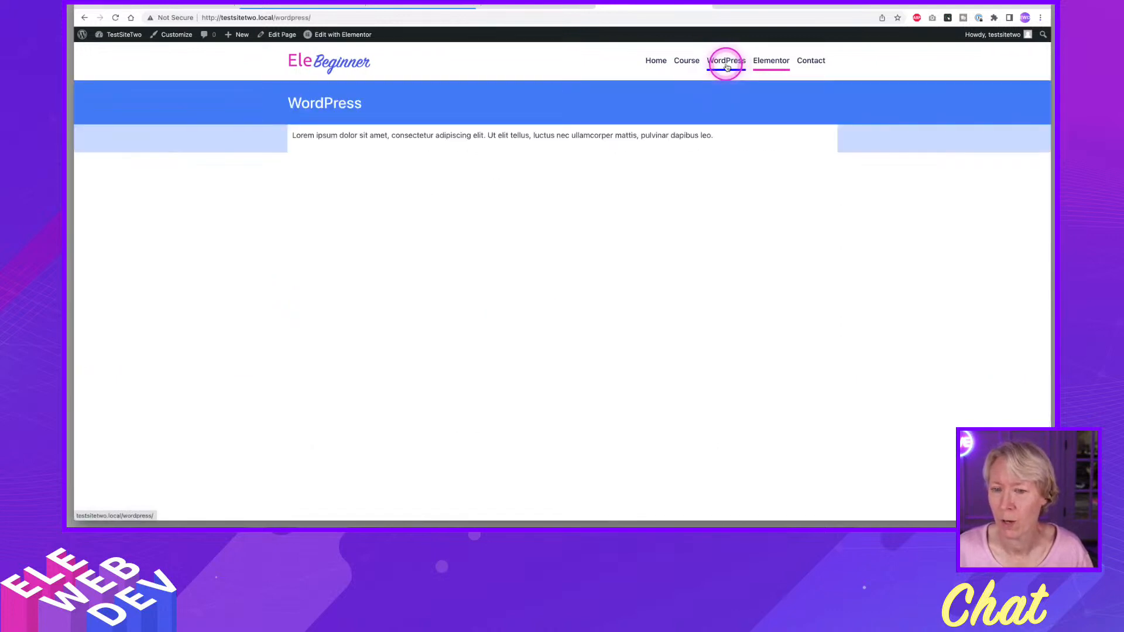
Compare the live WordPress and Elementor pages with the Course and Home pages, finishing on the Elementor page.
click(764, 63)
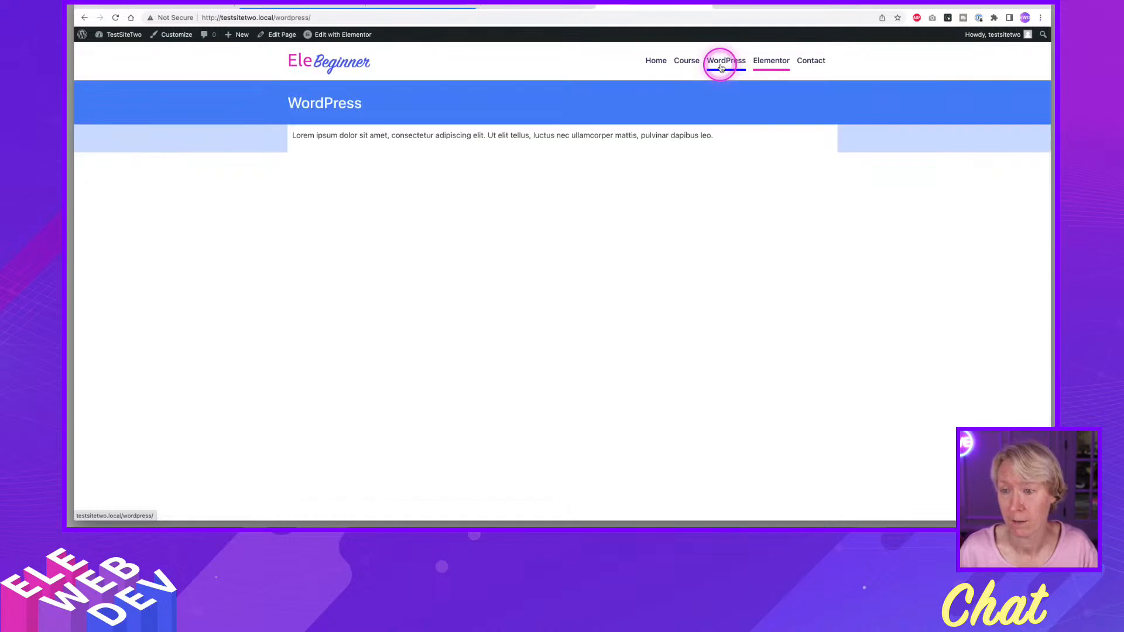
click(771, 68)
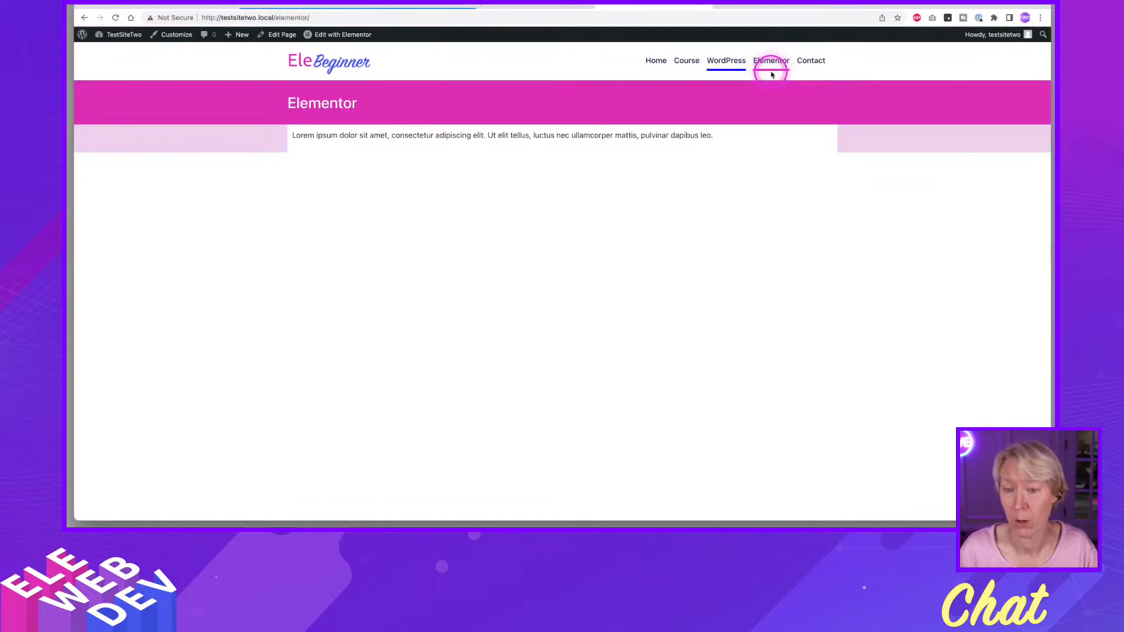
click(684, 68)
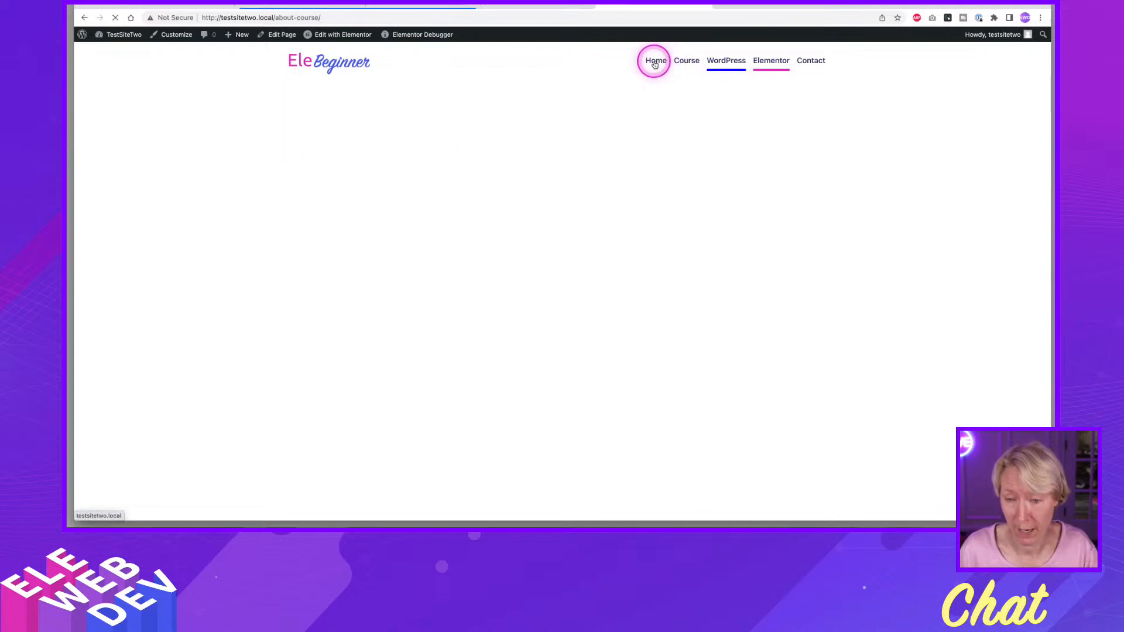
click(655, 63)
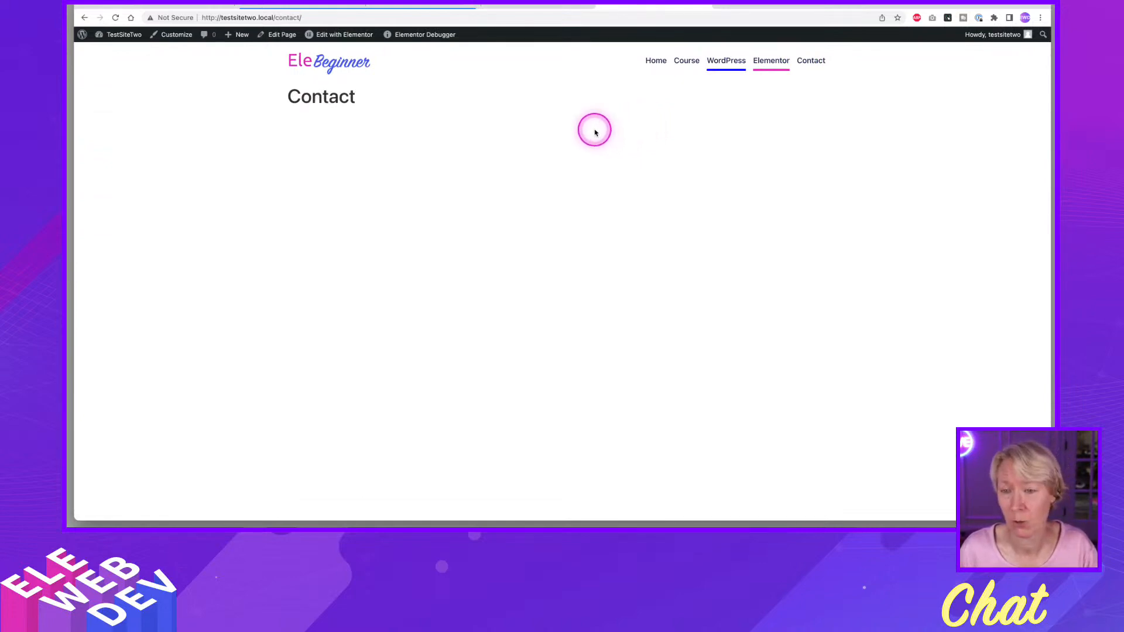
click(734, 69)
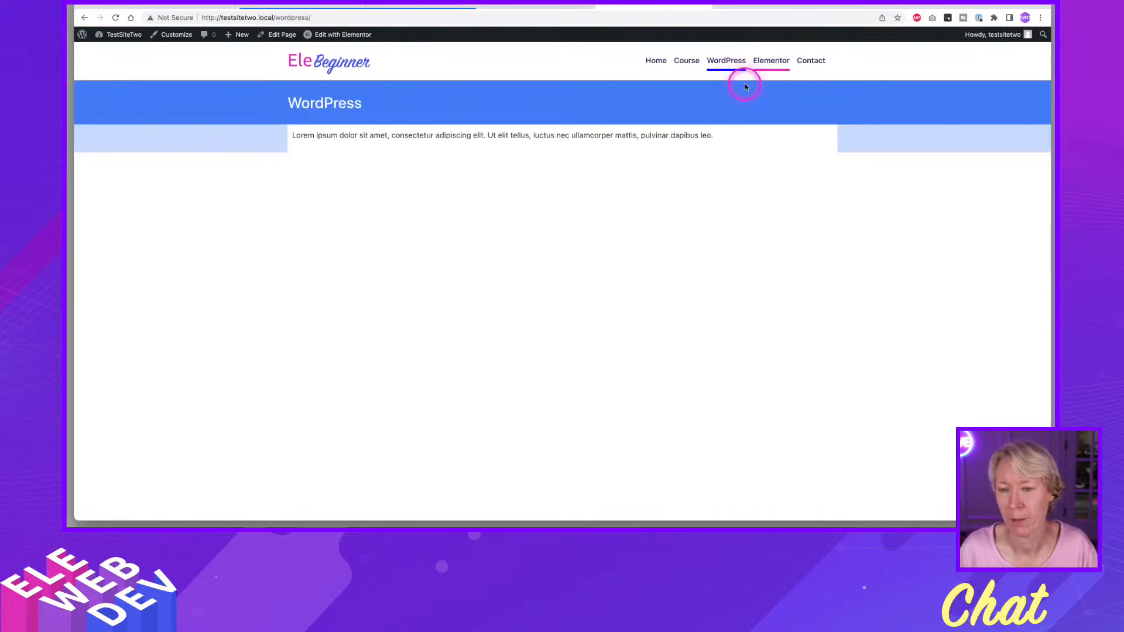
click(772, 65)
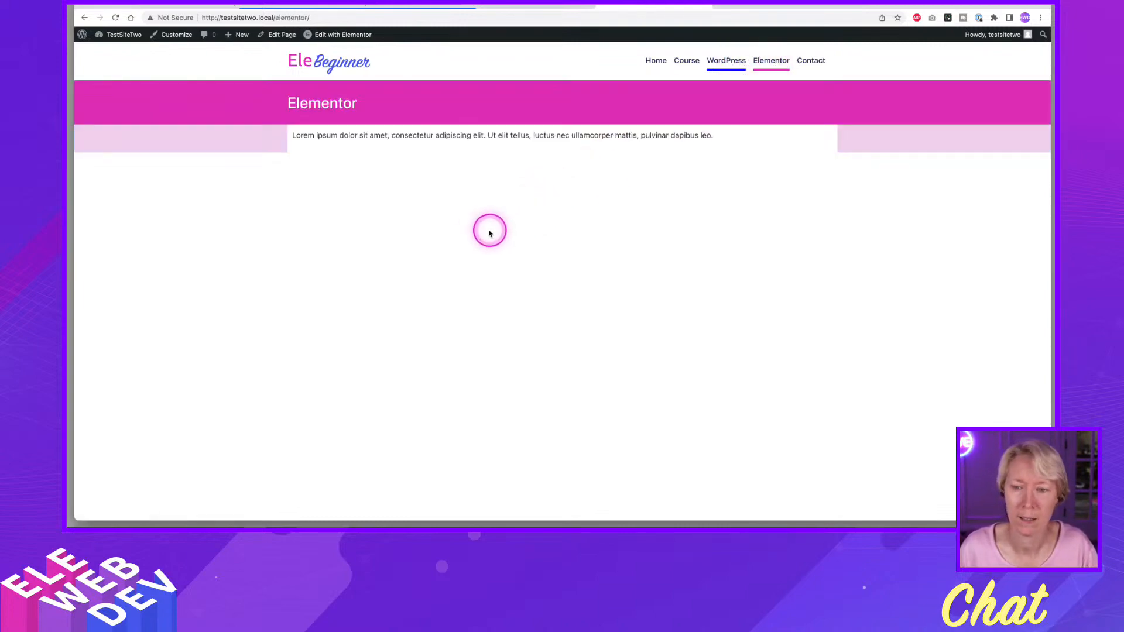